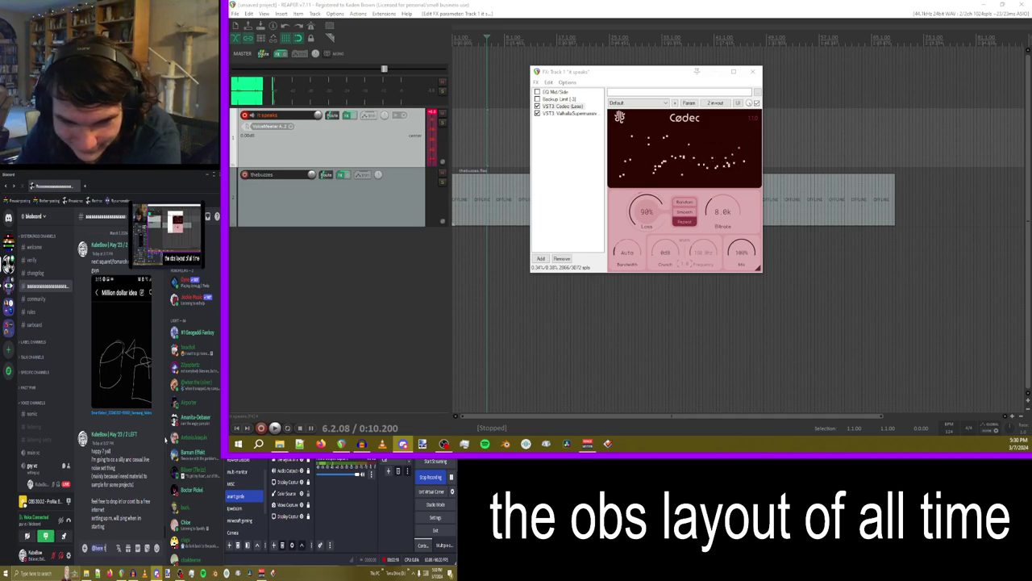
pyautogui.press('Return')
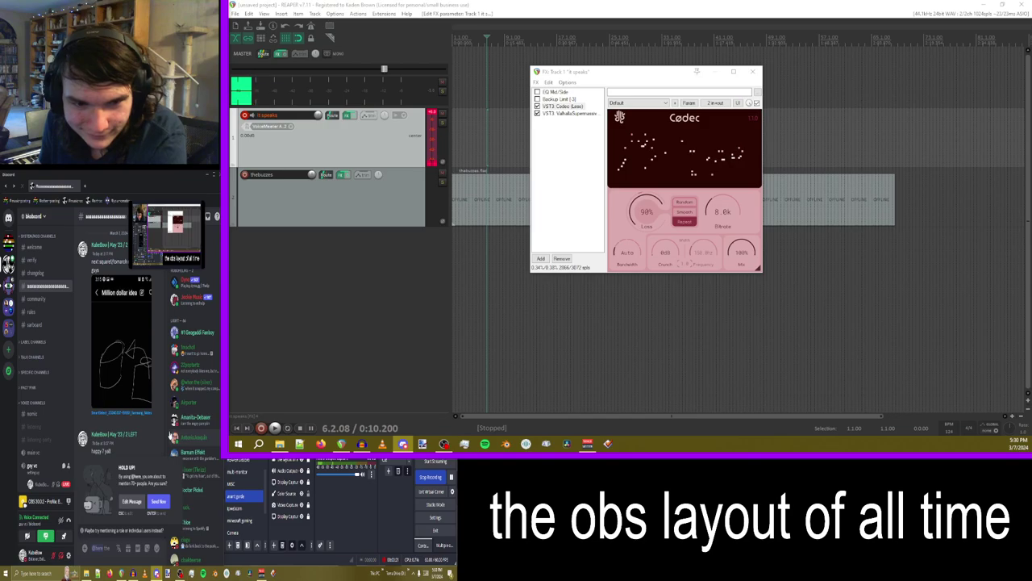
pyautogui.click(159, 502)
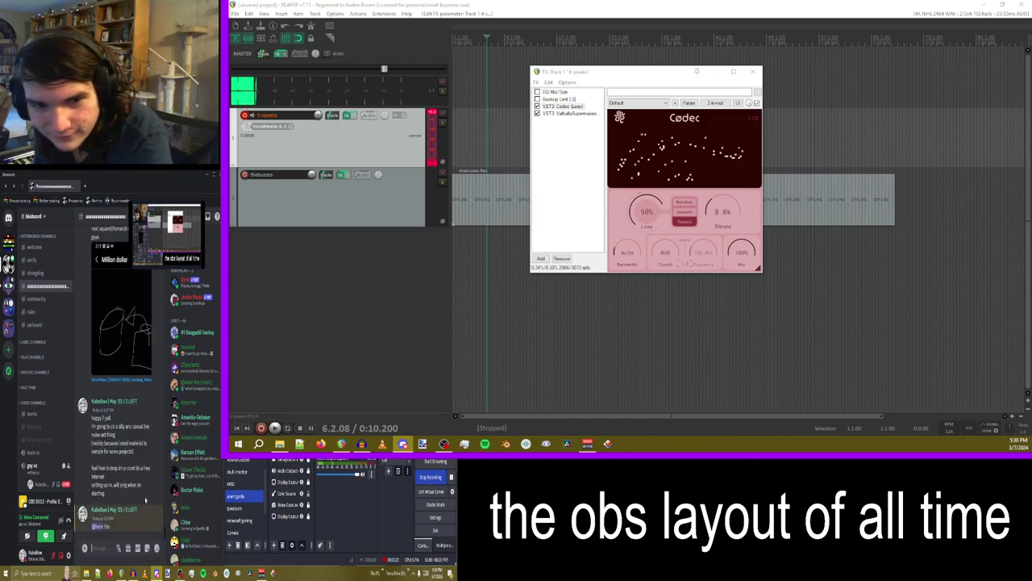
pyautogui.click(499, 4)
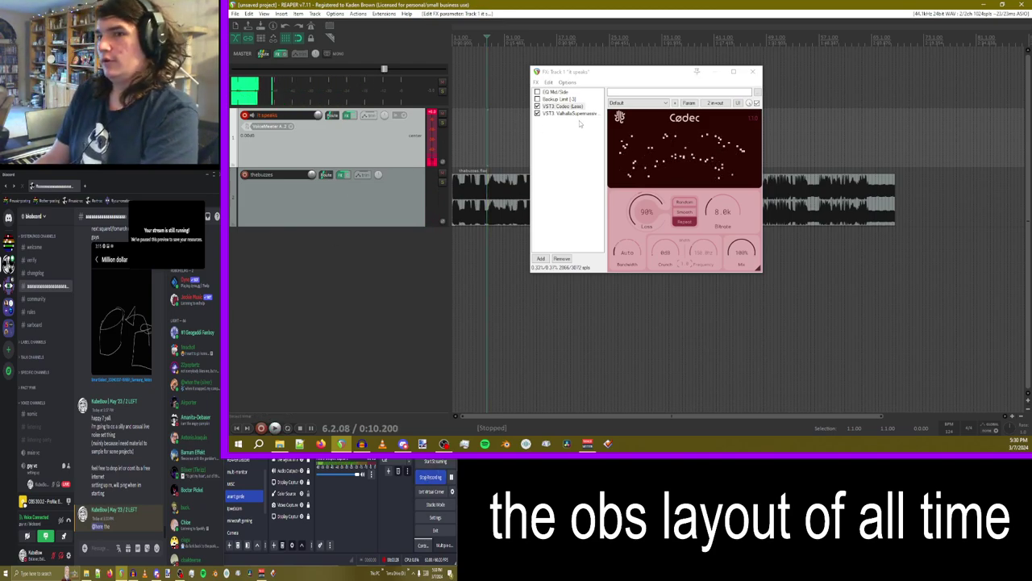
# - Browse the Discord server's channels, viewing ontopic-6 and returning to the first channel under Voice Channels
pyautogui.scroll(-1, 40, 395)
pyautogui.click(34, 401)
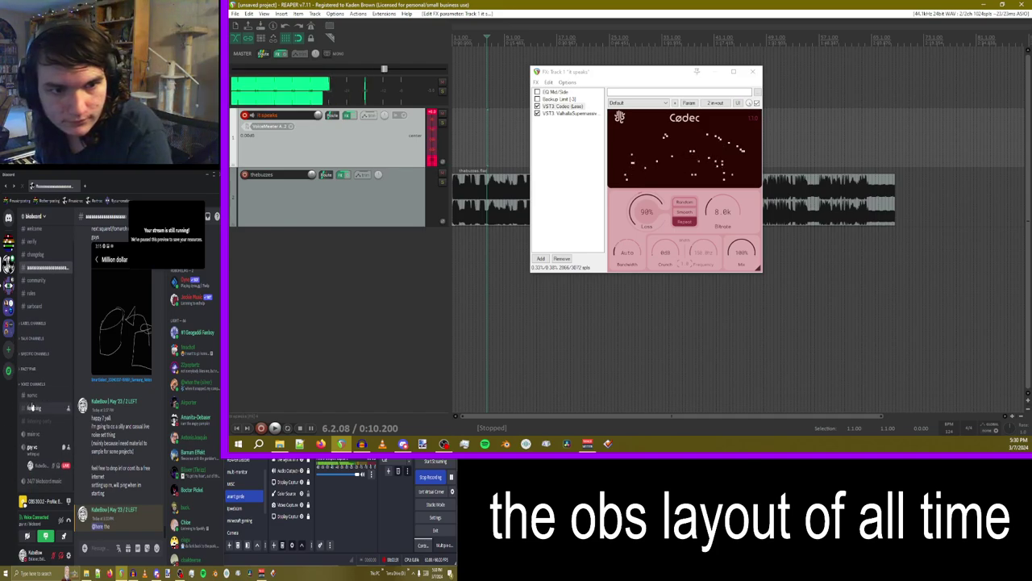
pyautogui.click(442, 4)
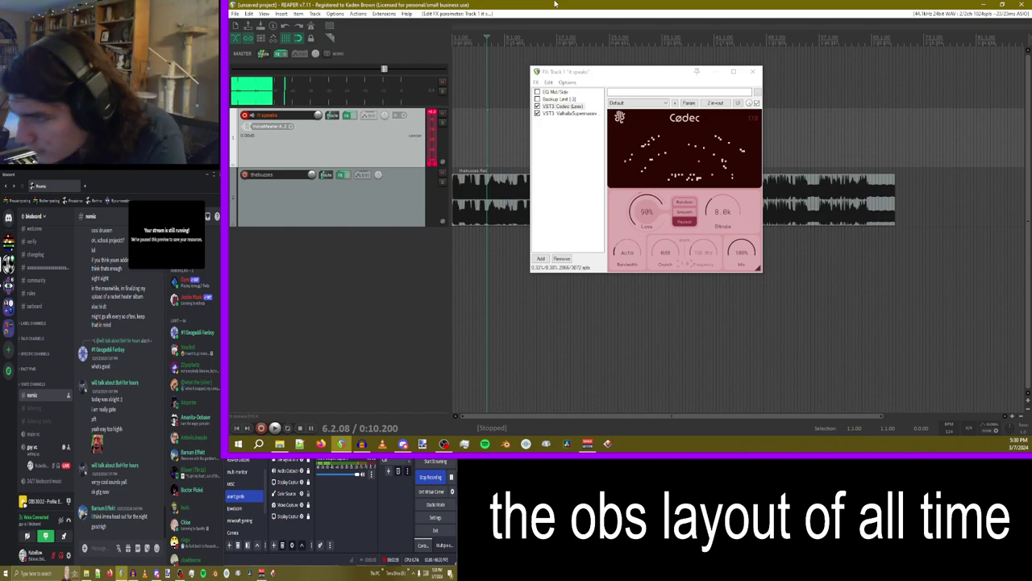
pyautogui.click(570, 114)
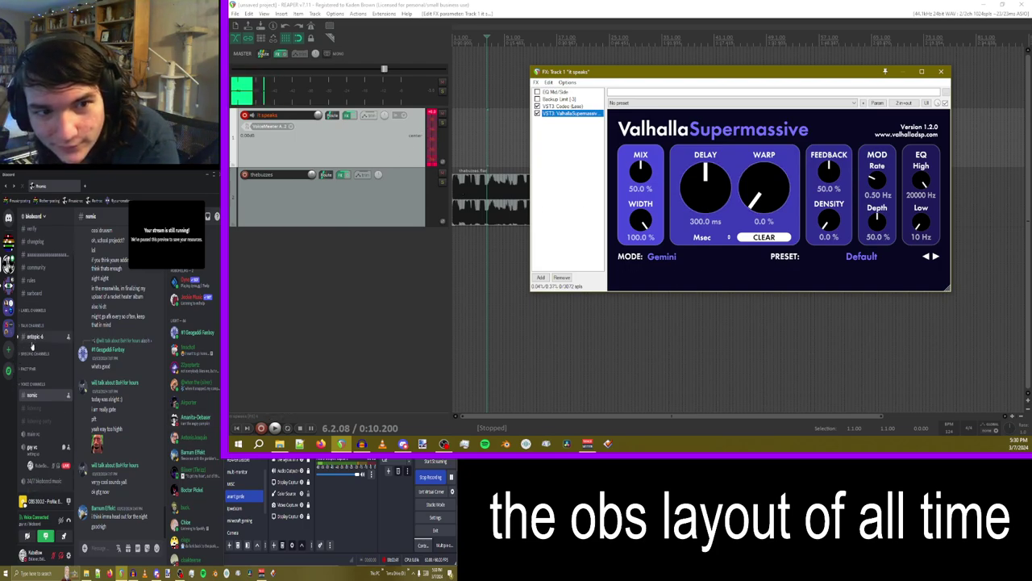
pyautogui.click(35, 350)
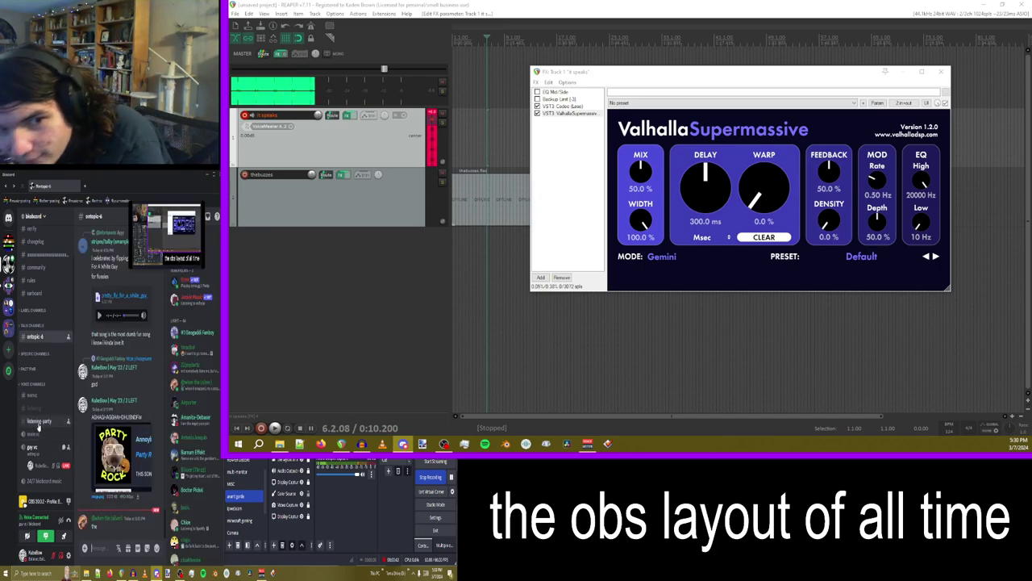
pyautogui.click(33, 396)
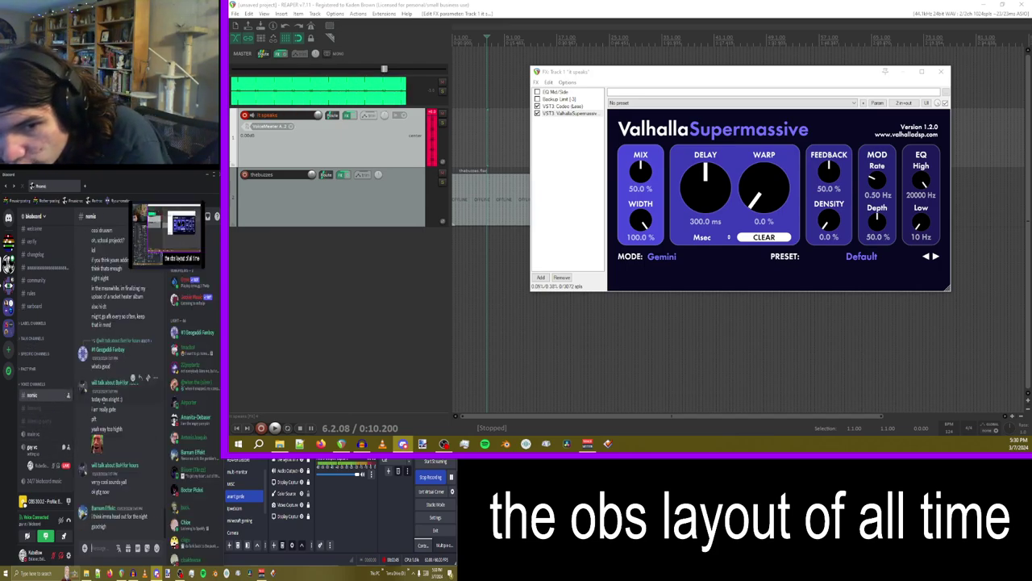
# - In REAPER's ValhallaSupermassive effect, set Mix to 100%, Warp to 33.6% and Feedback to 100%
pyautogui.click(562, 114)
pyautogui.moveTo(646, 176); pyautogui.dragTo(649, 121)
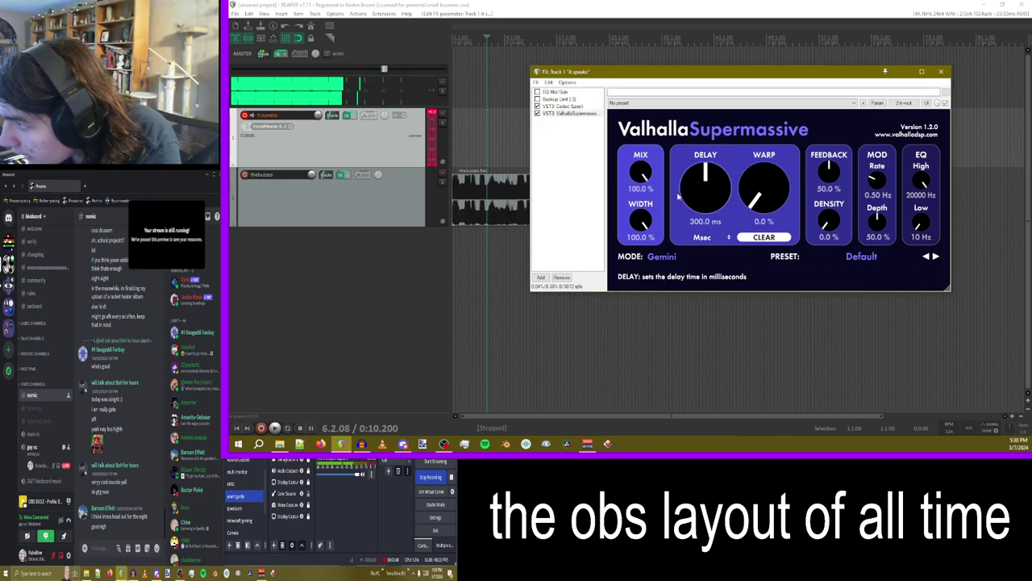
pyautogui.moveTo(758, 201)
pyautogui.mouseDown()
pyautogui.moveTo(767, 180)
pyautogui.moveTo(779, 207)
pyautogui.moveTo(762, 196)
pyautogui.mouseUp()
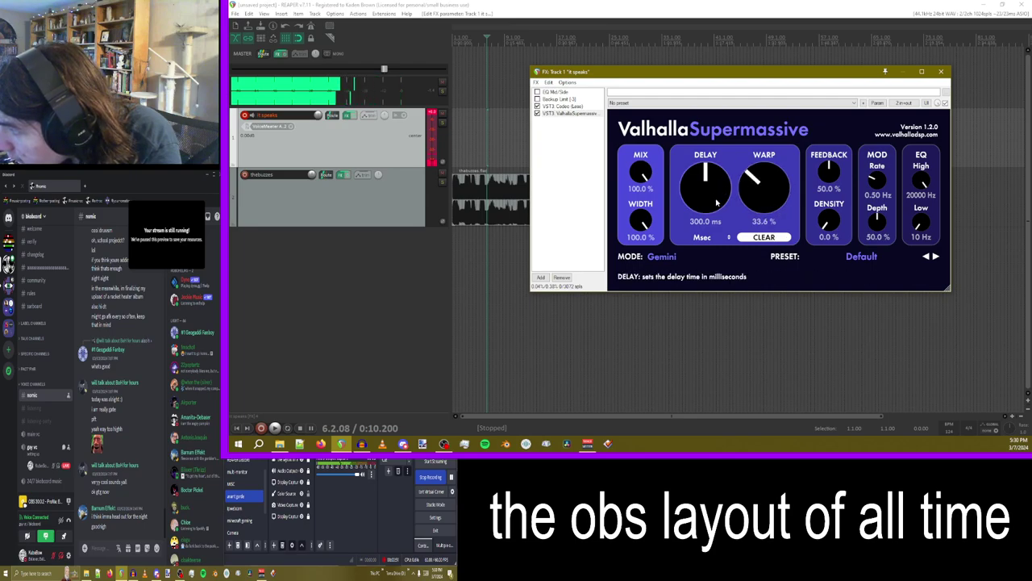
pyautogui.moveTo(824, 181); pyautogui.dragTo(828, 121)
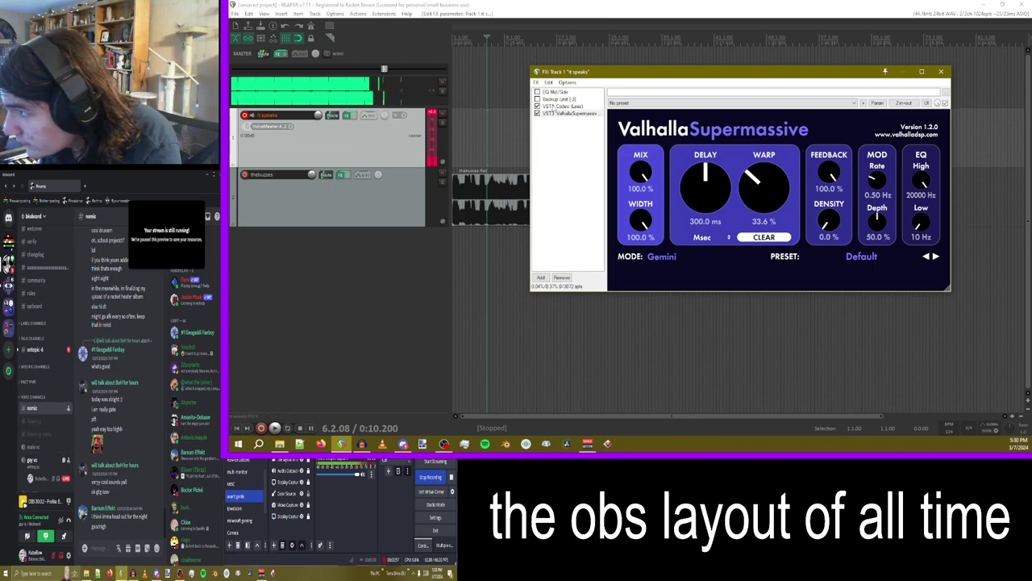
# - Copy the Codec effect to the end of the "it speaks" track's chain and add Graillon 2 after it
pyautogui.keyDown('ctrl'); pyautogui.moveTo(553, 106); pyautogui.dragTo(568, 147); pyautogui.keyUp('ctrl')
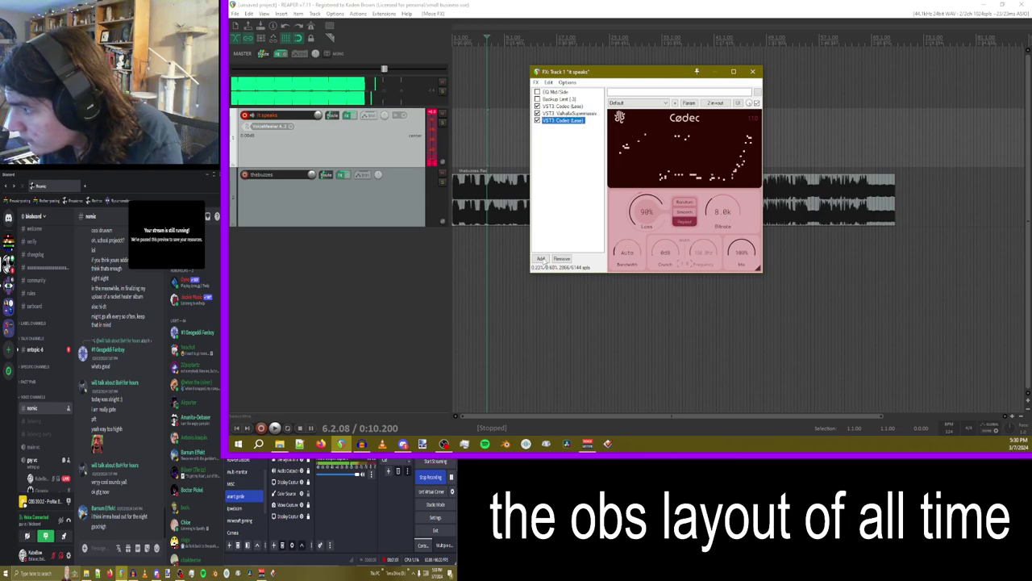
pyautogui.click(541, 258)
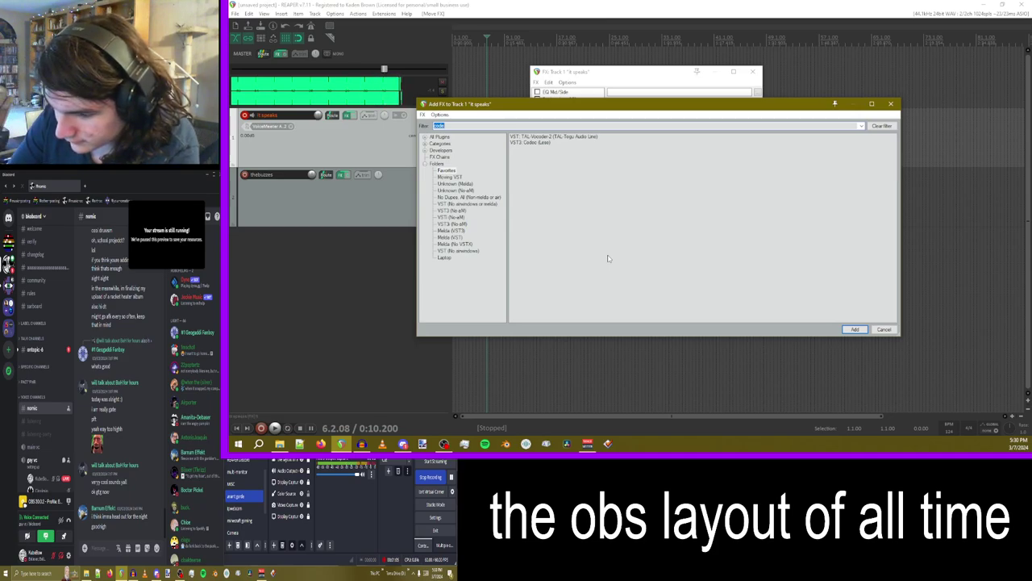
pyautogui.write('grail')
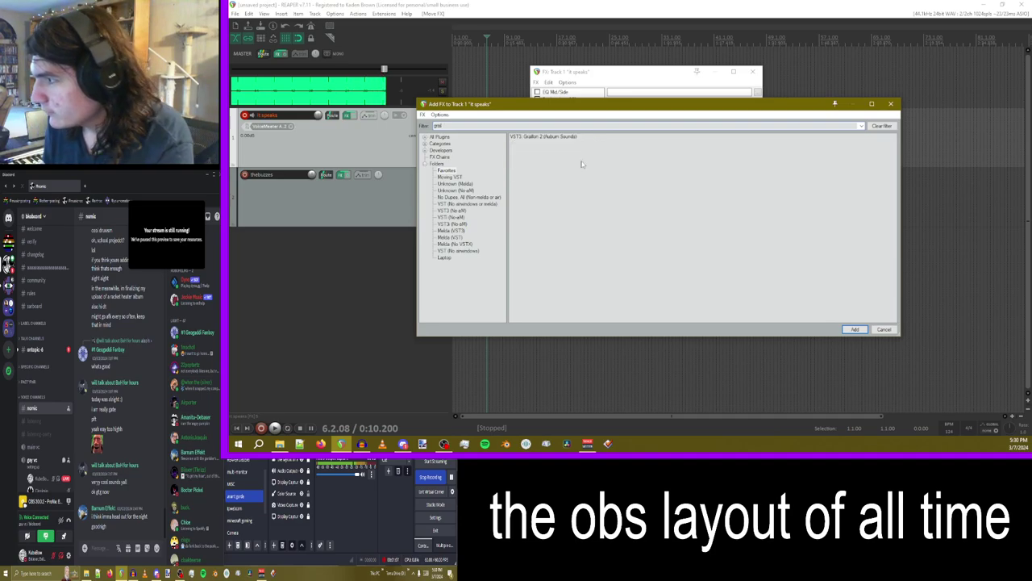
pyautogui.doubleClick(551, 137)
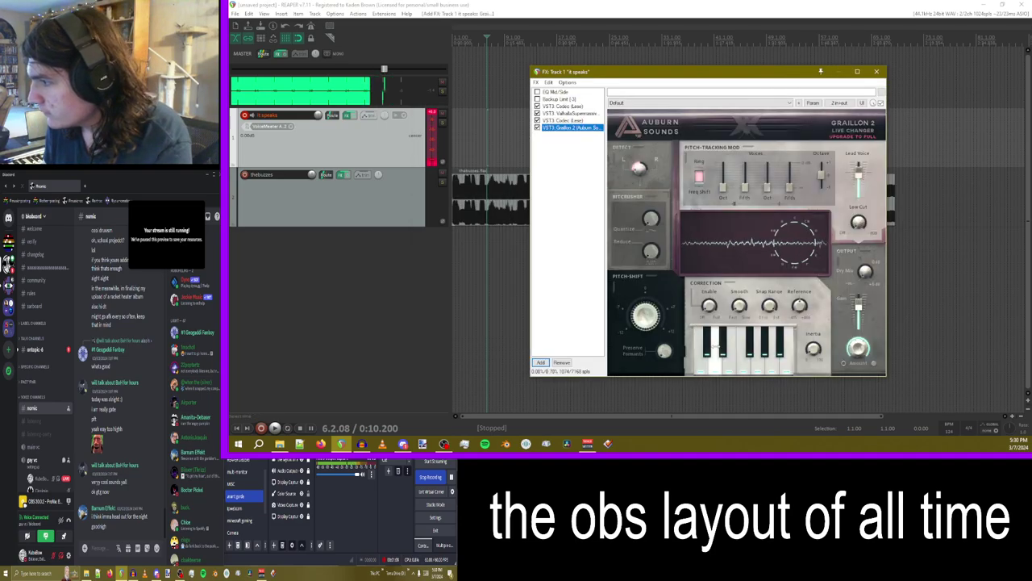
# - In Graillon 2, exclude C#, D#, F#, G# and B from the correction scale and turn Correction Enable up to 100%
pyautogui.click(707, 345)
pyautogui.click(722, 347)
pyautogui.click(750, 347)
pyautogui.click(765, 349)
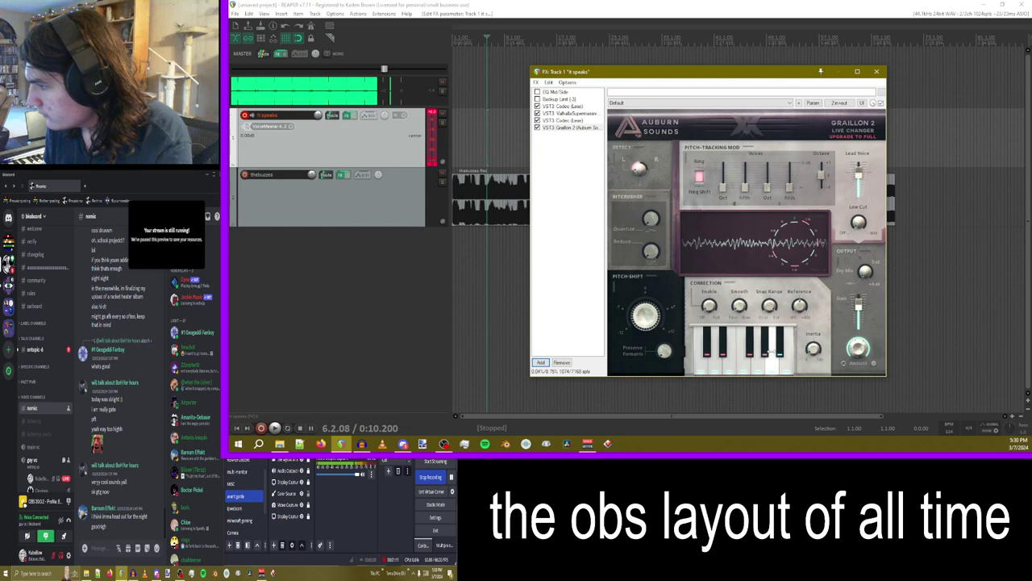
pyautogui.click(786, 363)
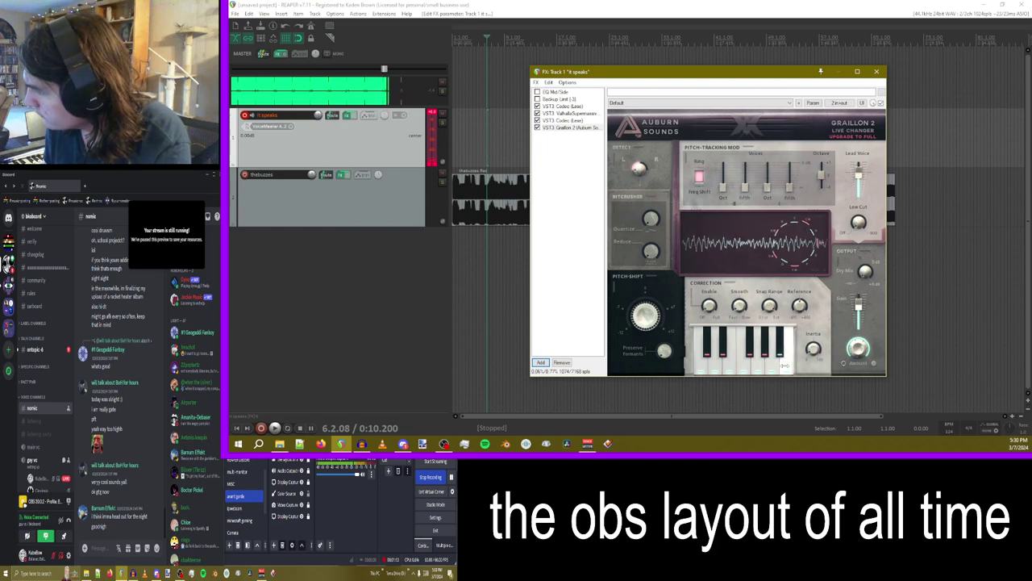
pyautogui.moveTo(708, 306); pyautogui.dragTo(709, 234)
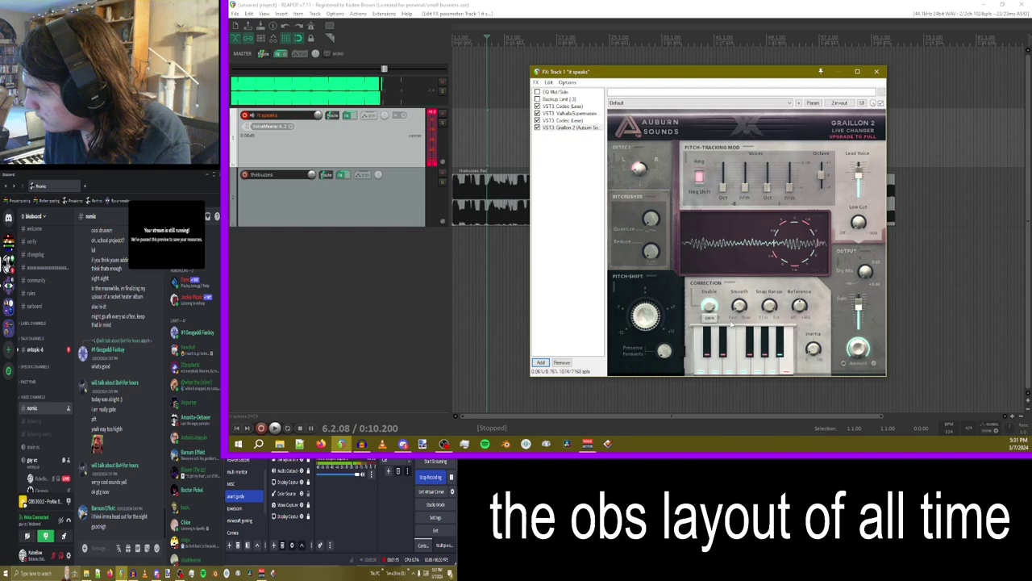
# - Touch Graillon 2's Pitch Shift control and set up controller learn for that parameter
pyautogui.moveTo(646, 319); pyautogui.dragTo(648, 310)
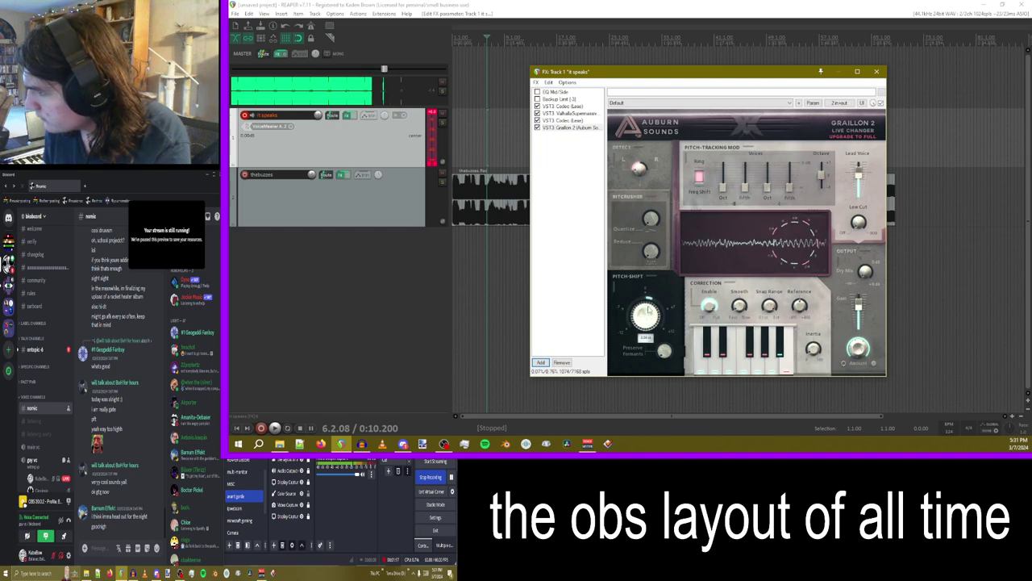
pyautogui.click(814, 104)
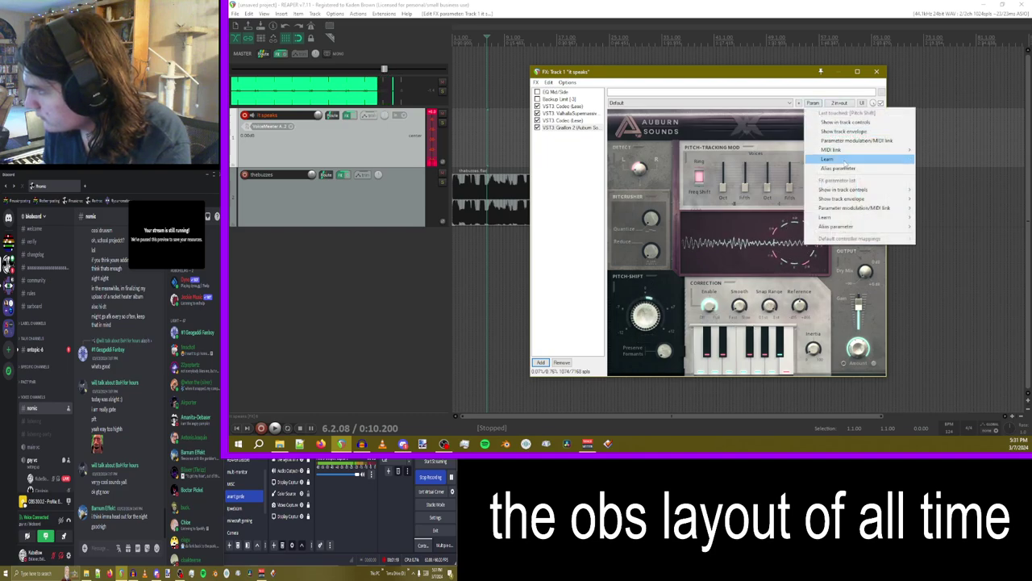
pyautogui.click(761, 327)
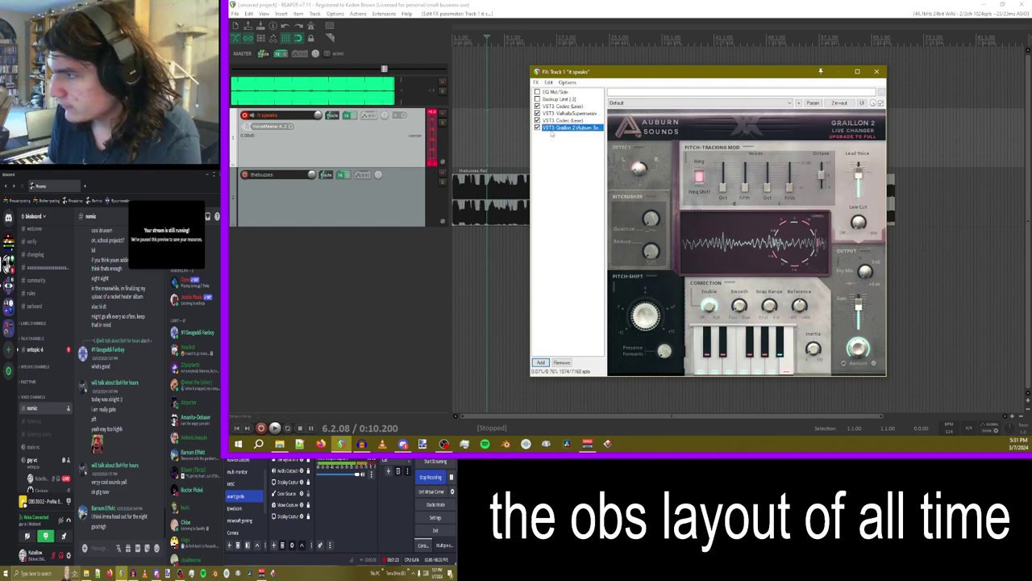
# - Duplicate Graillon 2 in the effects chain and add ReaPitch after the copy
pyautogui.hotkey('ctrl', 'v')
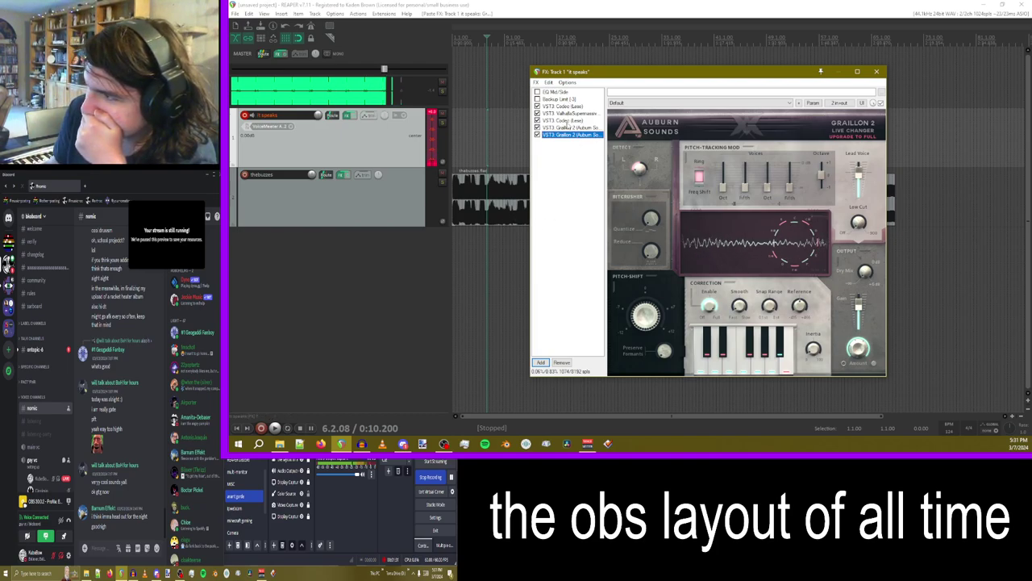
pyautogui.click(540, 363)
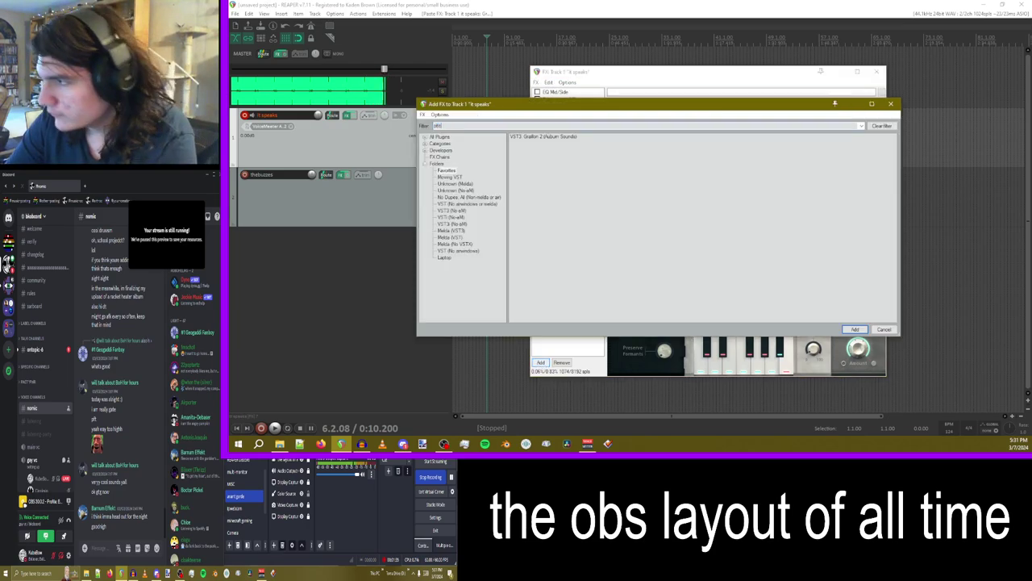
pyautogui.doubleClick(524, 139)
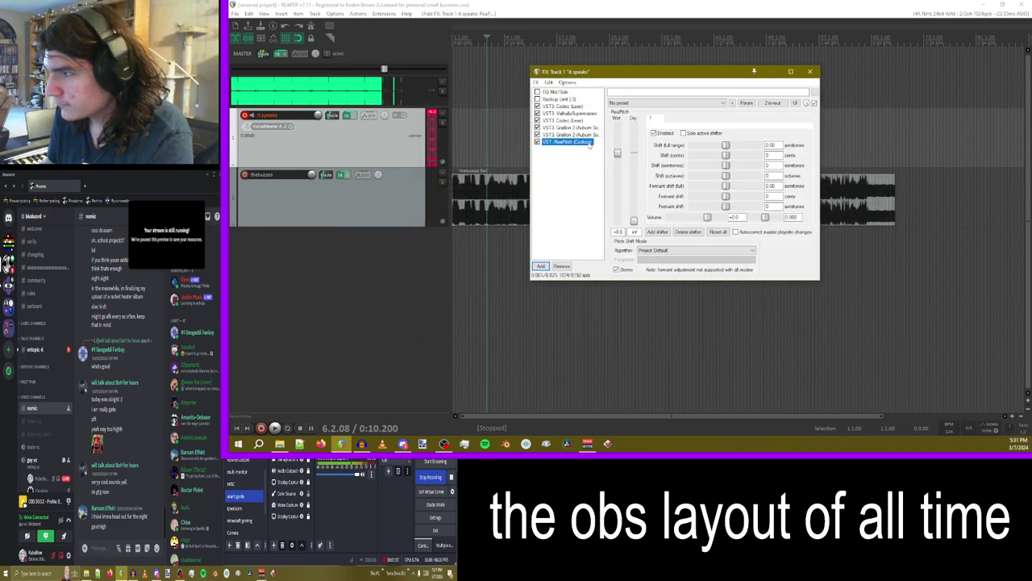
# - Check the new replies in Discord's ontopic-6 channel, reopen the previous channel, and return to REAPER's effects window
pyautogui.click(37, 351)
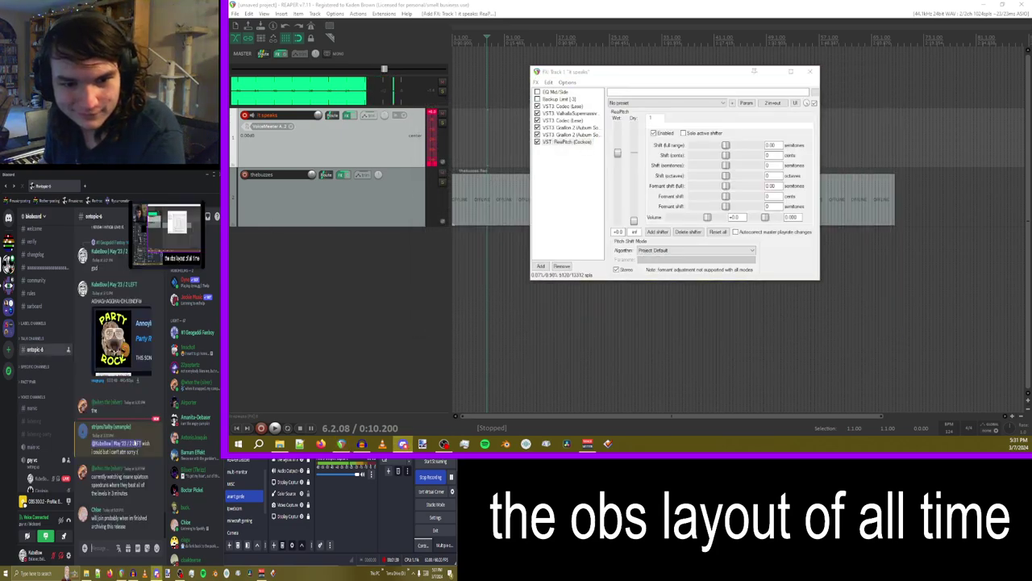
pyautogui.scroll(-1, 34, 379)
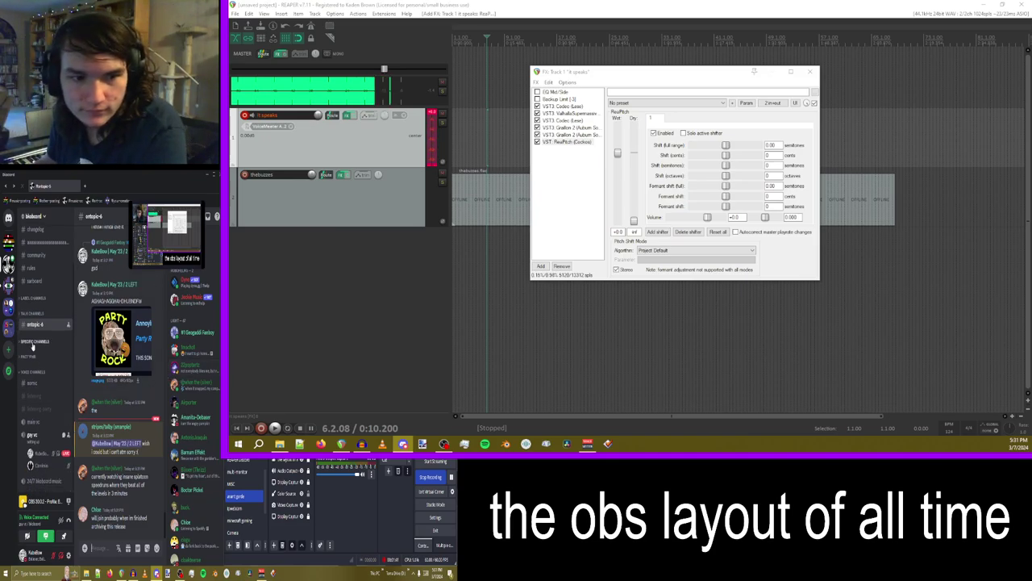
pyautogui.click(34, 383)
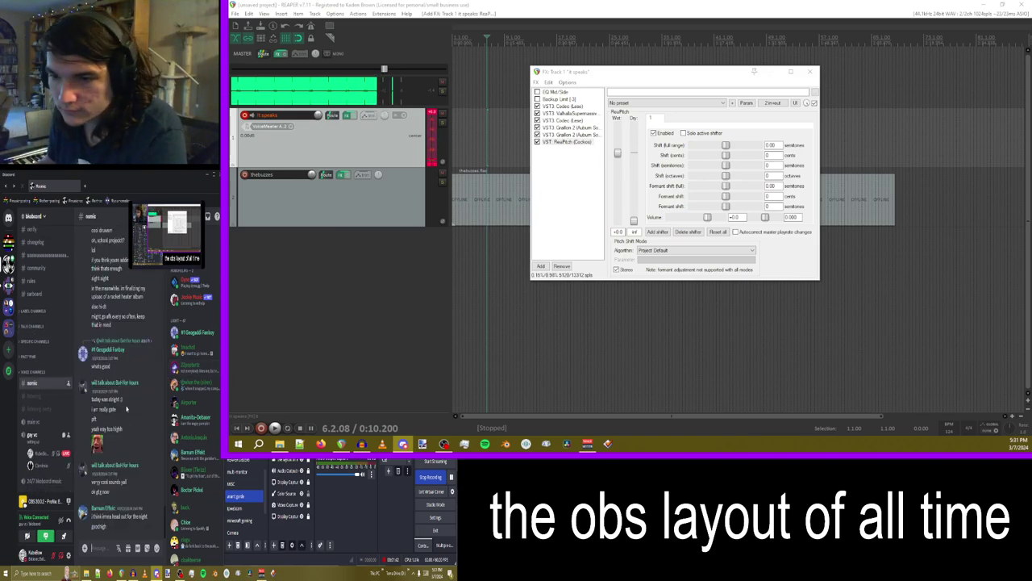
pyautogui.click(589, 77)
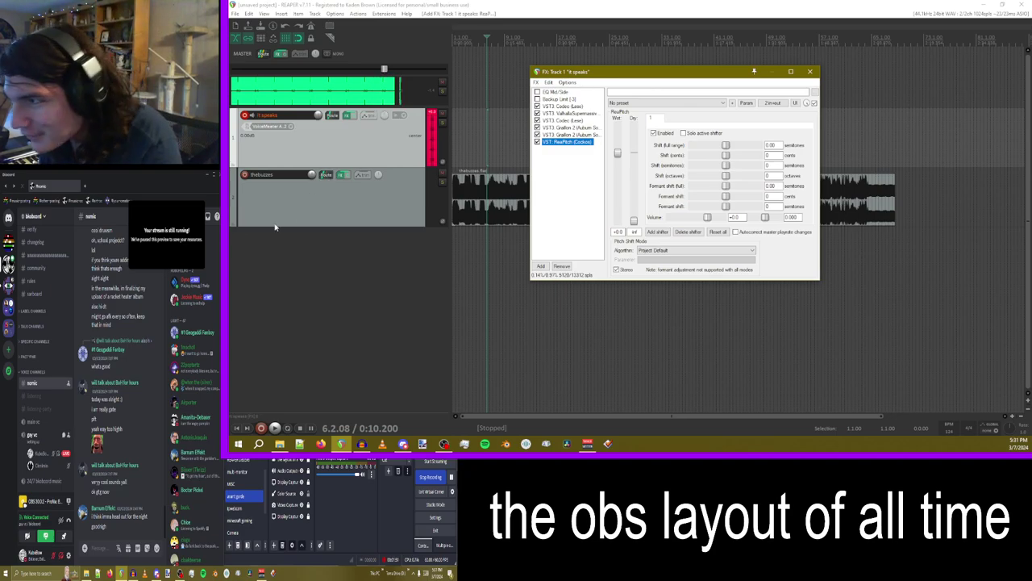
# - In ReaPitch, raise the dry level to 0.0 dB and set the octave shift to -1
pyautogui.click(370, 474)
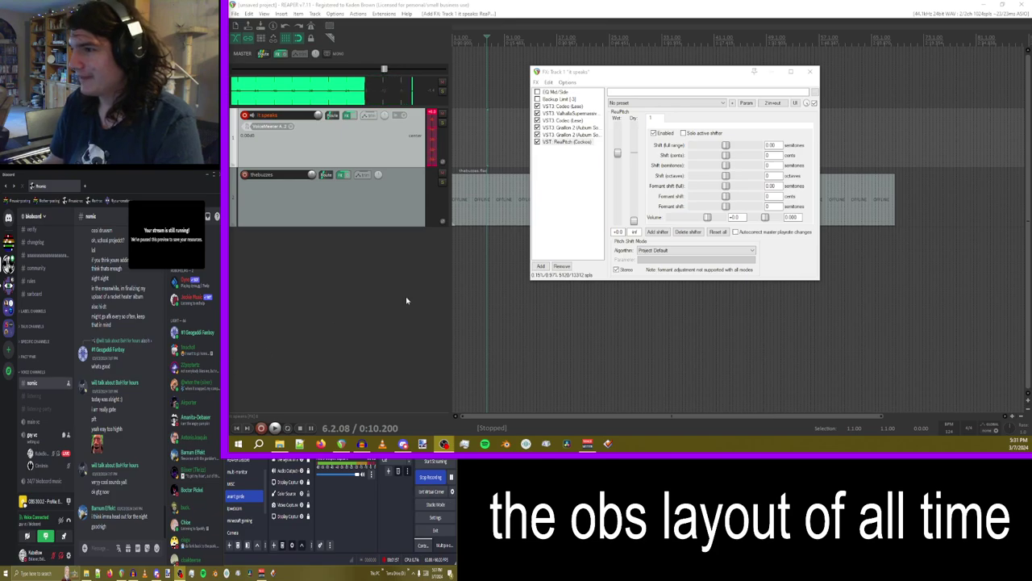
pyautogui.click(570, 135)
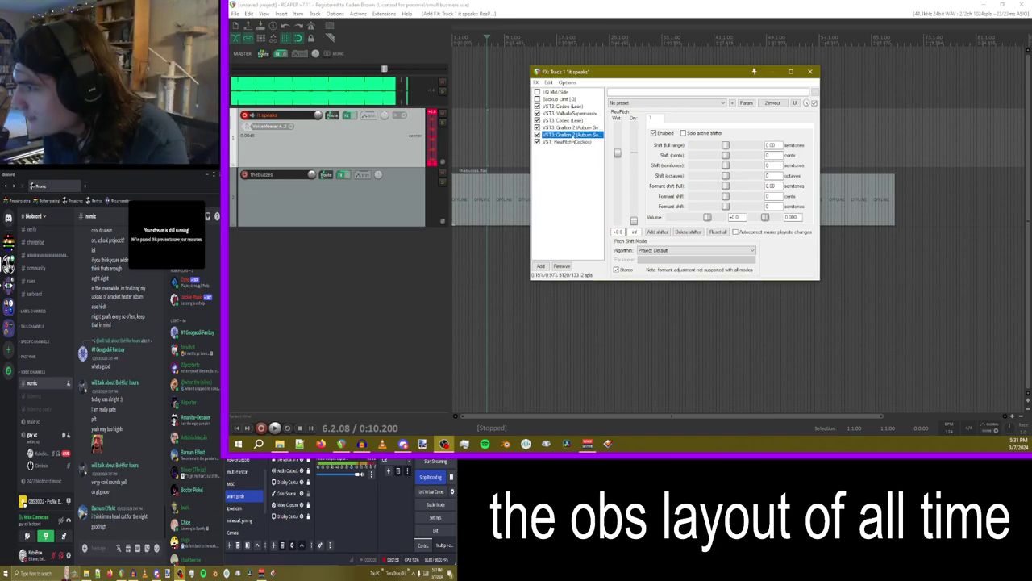
pyautogui.click(570, 142)
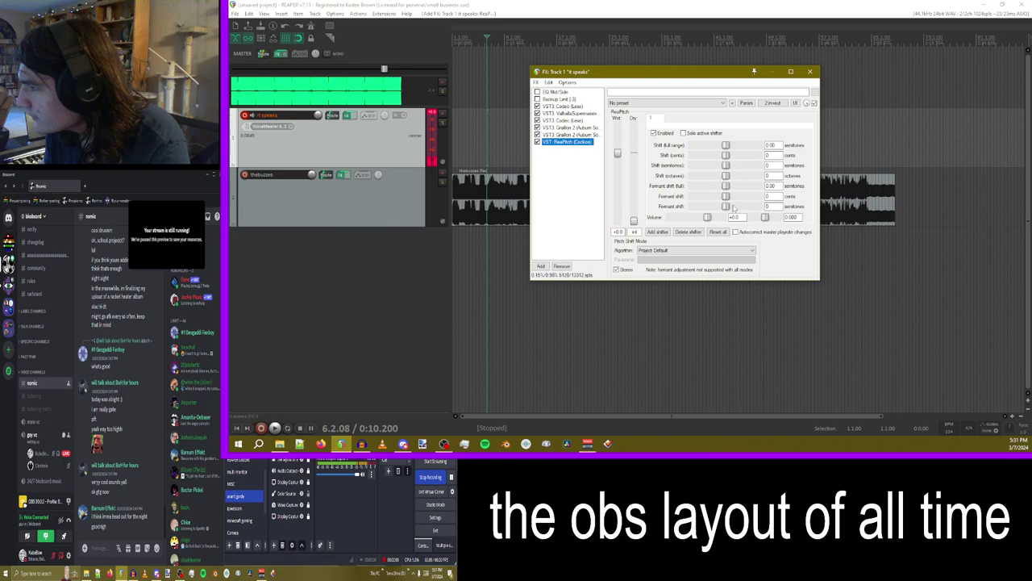
pyautogui.moveTo(726, 175)
pyautogui.mouseDown()
pyautogui.moveTo(743, 177)
pyautogui.moveTo(726, 178)
pyautogui.mouseUp()
pyautogui.doubleClick(634, 220)
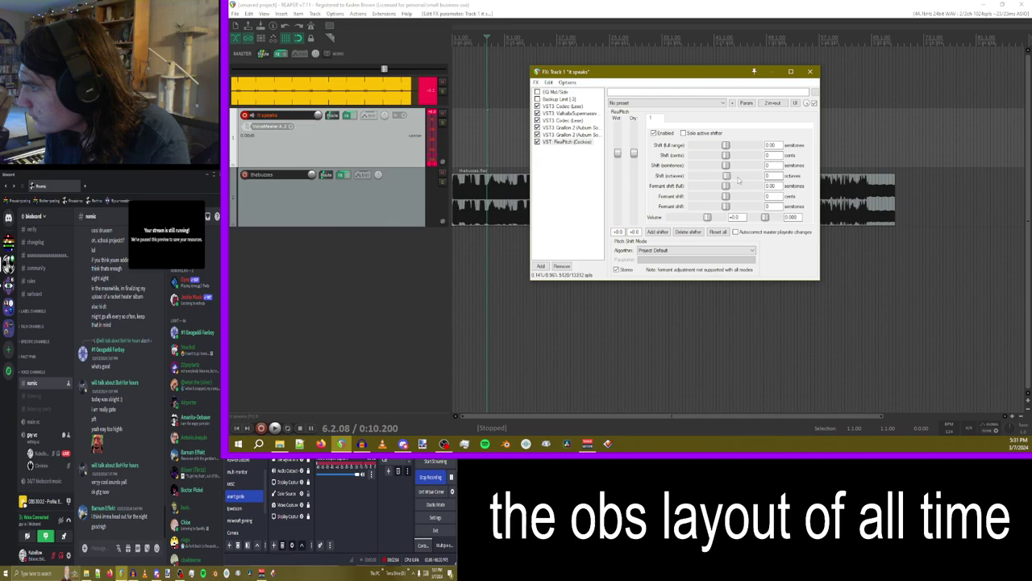
pyautogui.moveTo(725, 175); pyautogui.dragTo(713, 184)
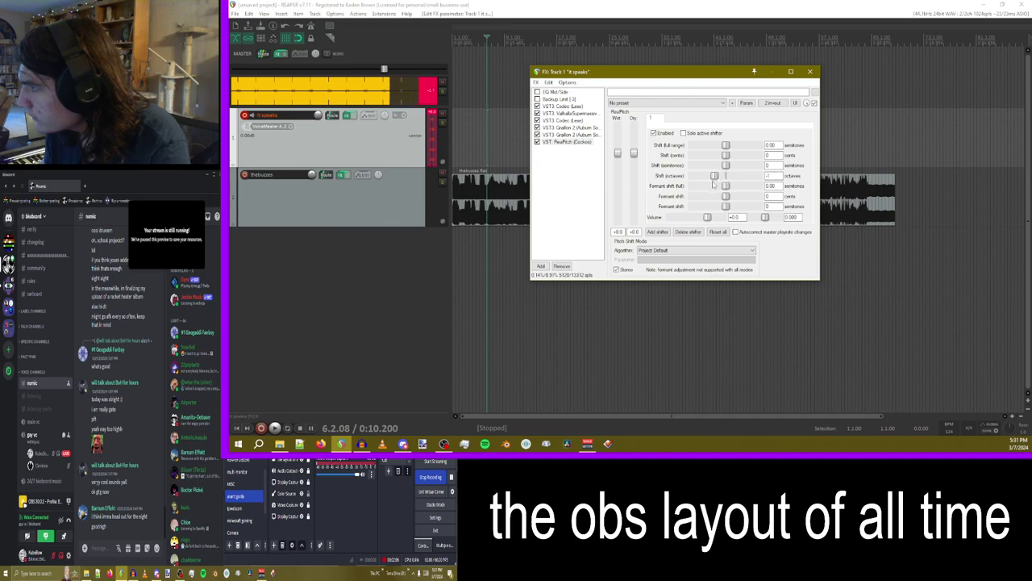
# - Duplicate ReaPitch in the effects chain and set the copy's octave shift to -2
pyautogui.click(566, 142)
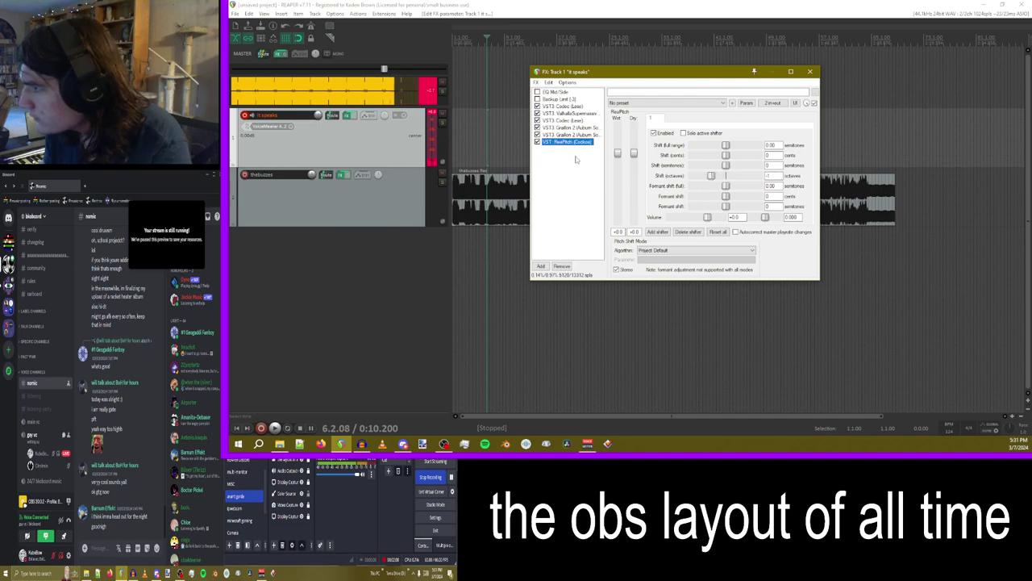
pyautogui.hotkey('ctrl', 'c')
pyautogui.hotkey('ctrl', 'v')
pyautogui.moveTo(715, 184); pyautogui.dragTo(695, 179)
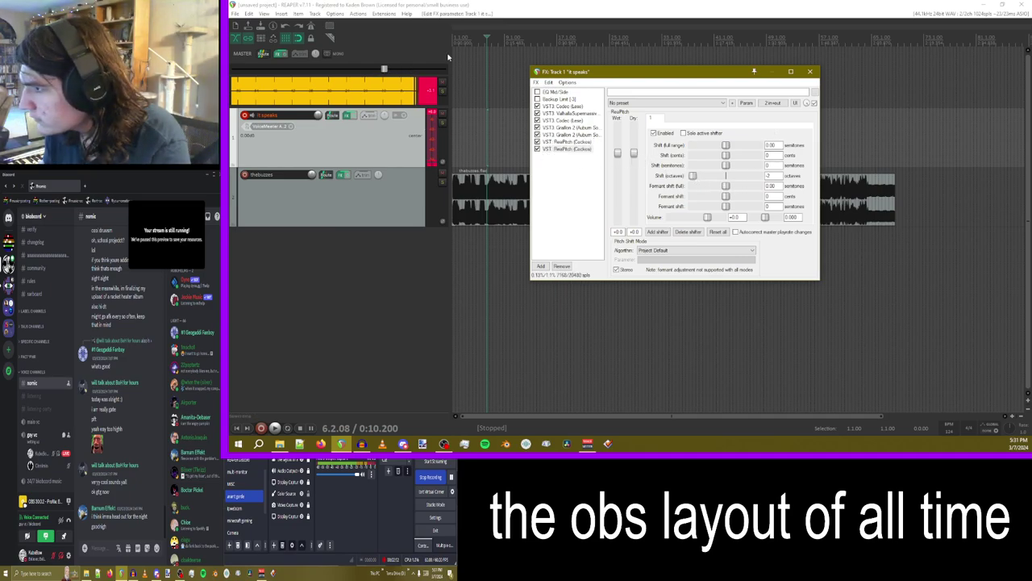
pyautogui.moveTo(556, 75); pyautogui.dragTo(508, 107)
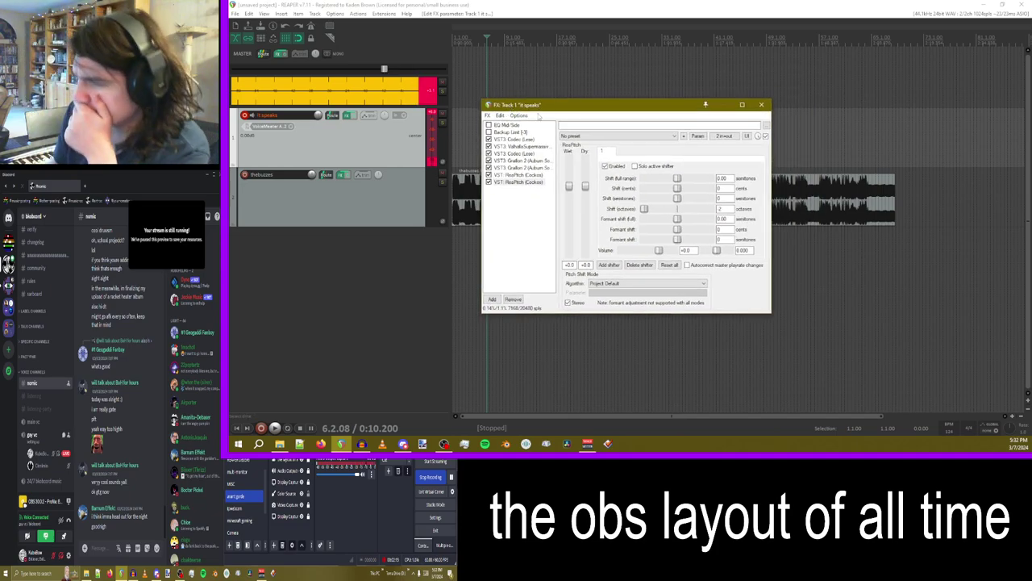
pyautogui.click(493, 299)
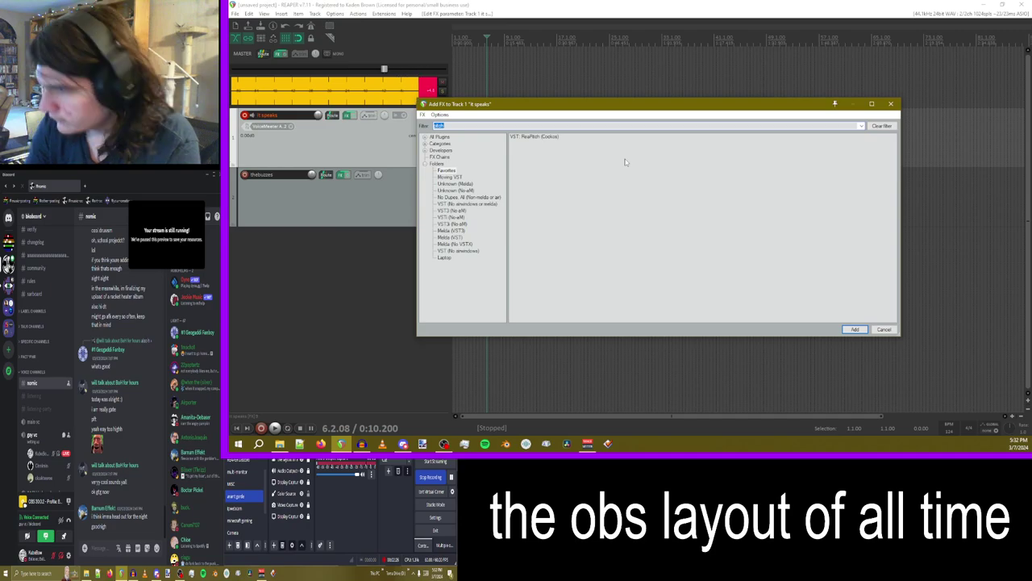
pyautogui.press('BackSpace')
pyautogui.press('BackSpace')
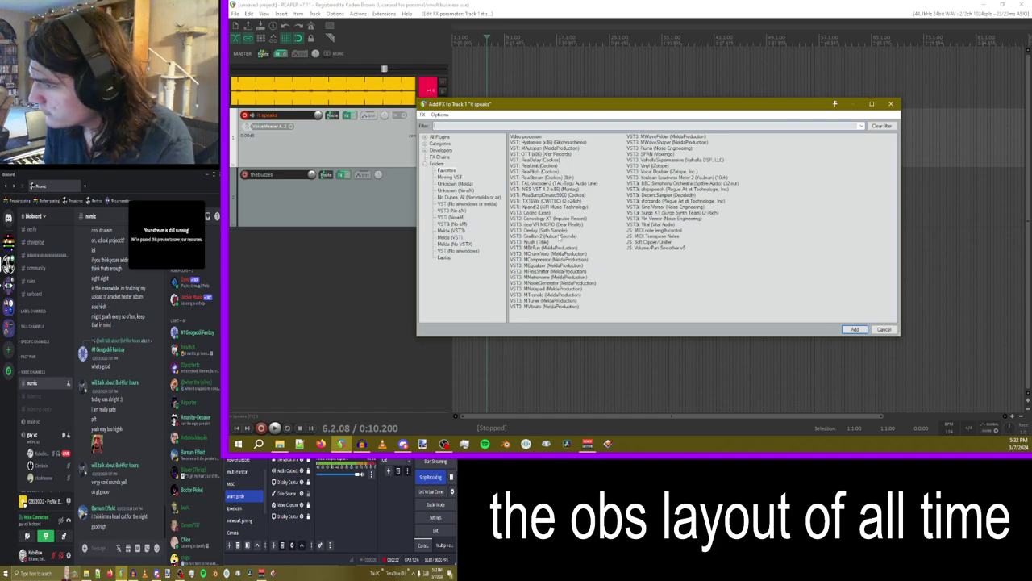
pyautogui.click(891, 103)
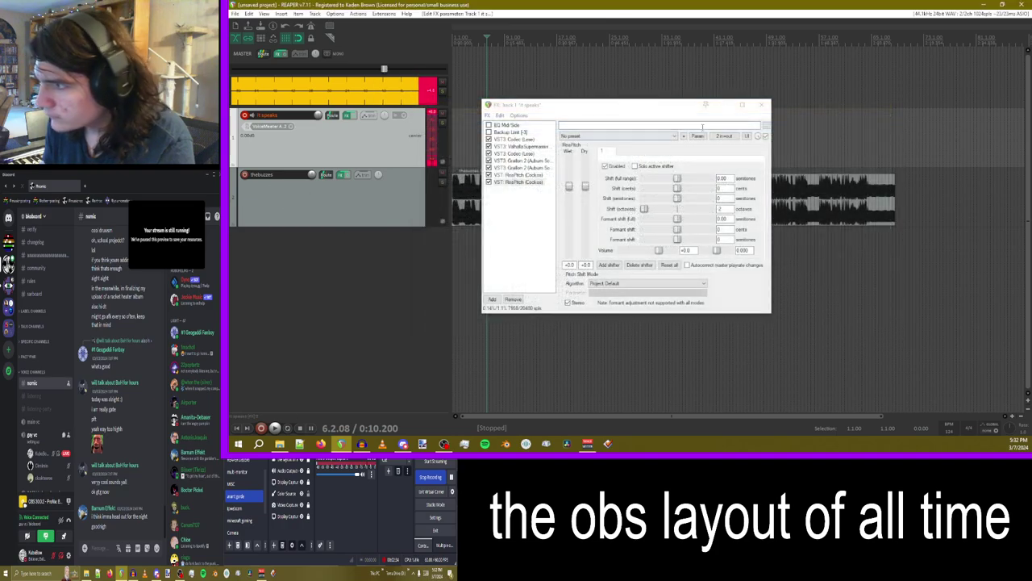
# - Add a new track between "it speaks" and "thebuzzes", and create a send to it from "it speaks"
pyautogui.click(762, 104)
pyautogui.hotkey('ctrl', 't')
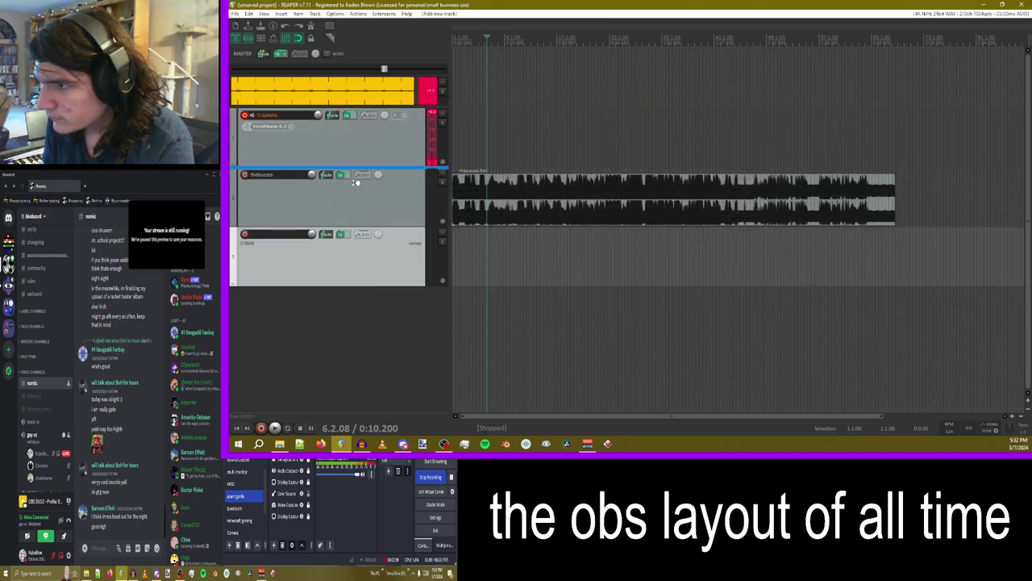
pyautogui.moveTo(354, 182); pyautogui.dragTo(355, 181)
pyautogui.moveTo(331, 115); pyautogui.dragTo(355, 196)
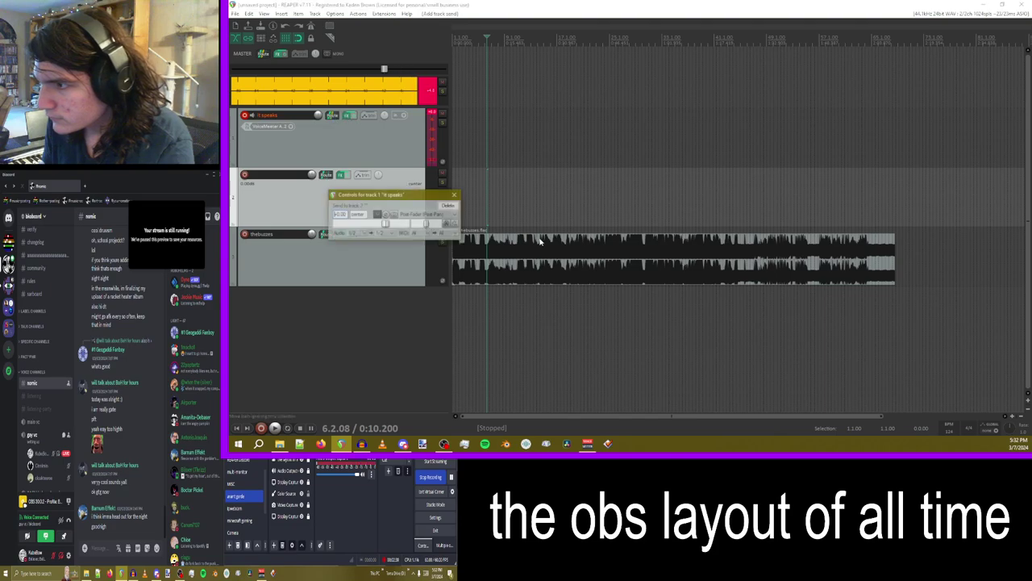
pyautogui.click(454, 193)
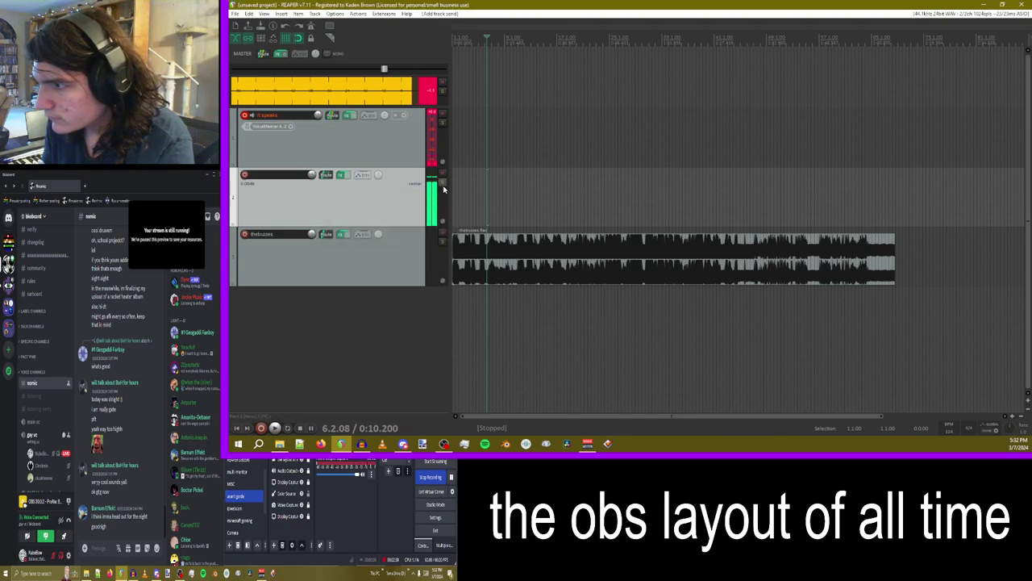
# - Add MFreqShifter to the new second track's effects chain and raise its frequency shift
pyautogui.click(327, 177)
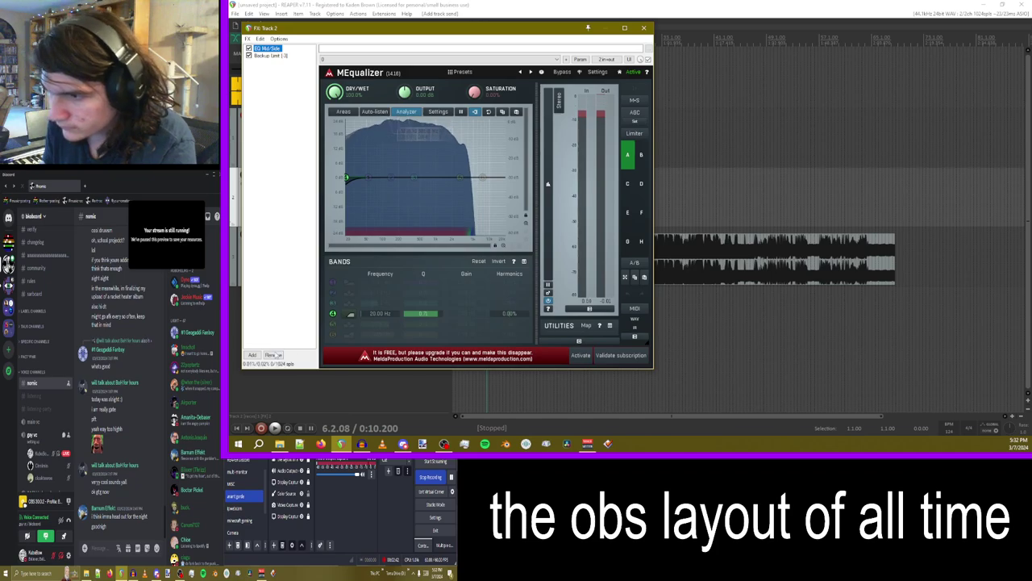
pyautogui.click(252, 355)
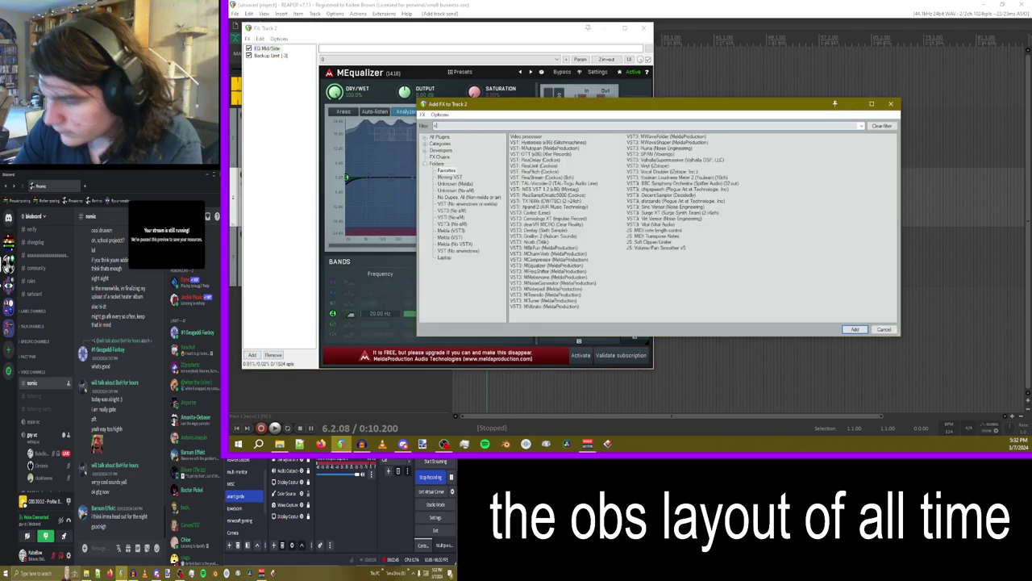
pyautogui.write('vi')
pyautogui.press('BackSpace')
pyautogui.press('BackSpace')
pyautogui.write('m')
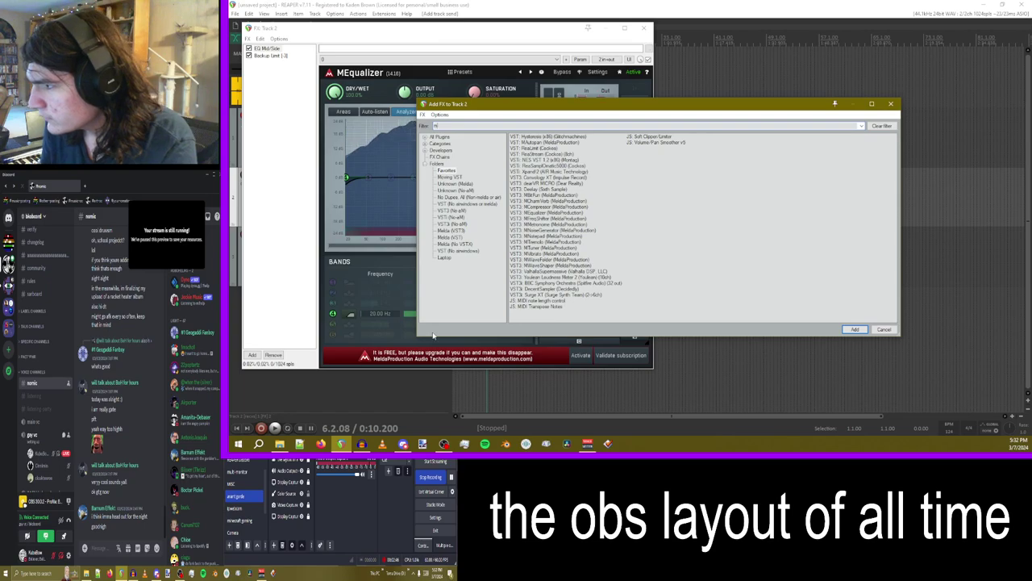
pyautogui.doubleClick(552, 219)
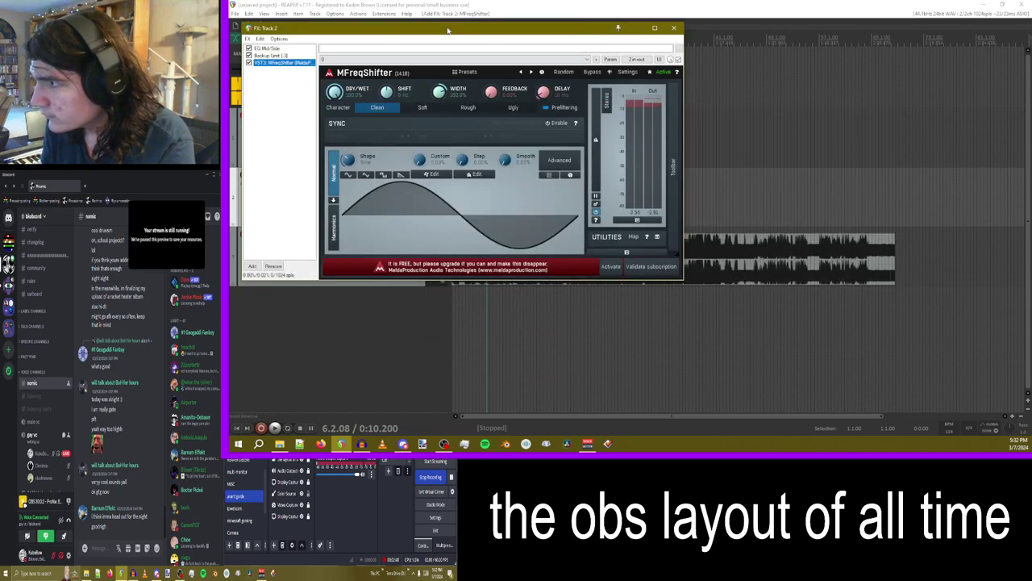
pyautogui.moveTo(449, 30); pyautogui.dragTo(650, 132)
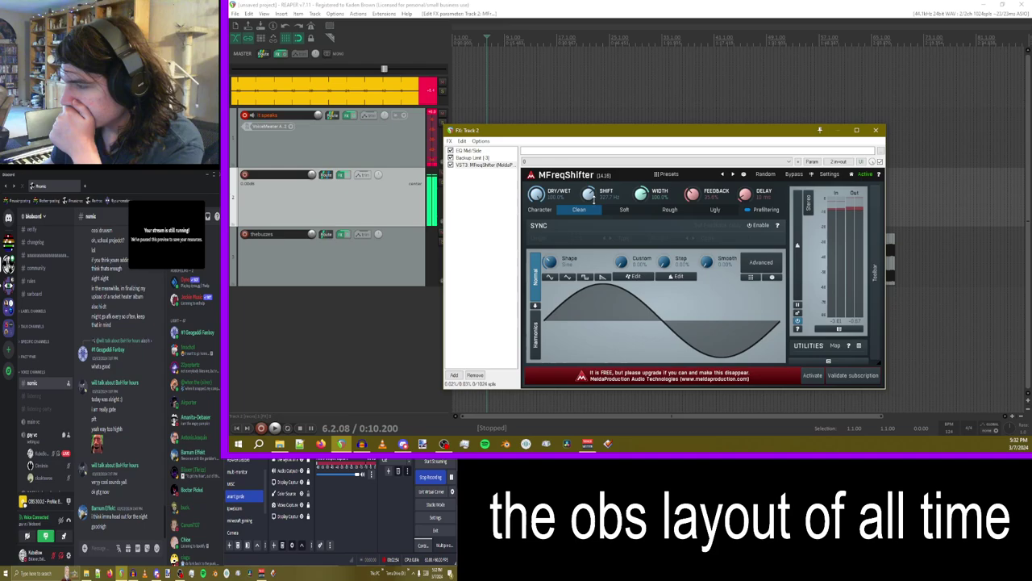
# - Disarm recording on the "it speaks" track and reset the master track's peak meter
pyautogui.click(244, 115)
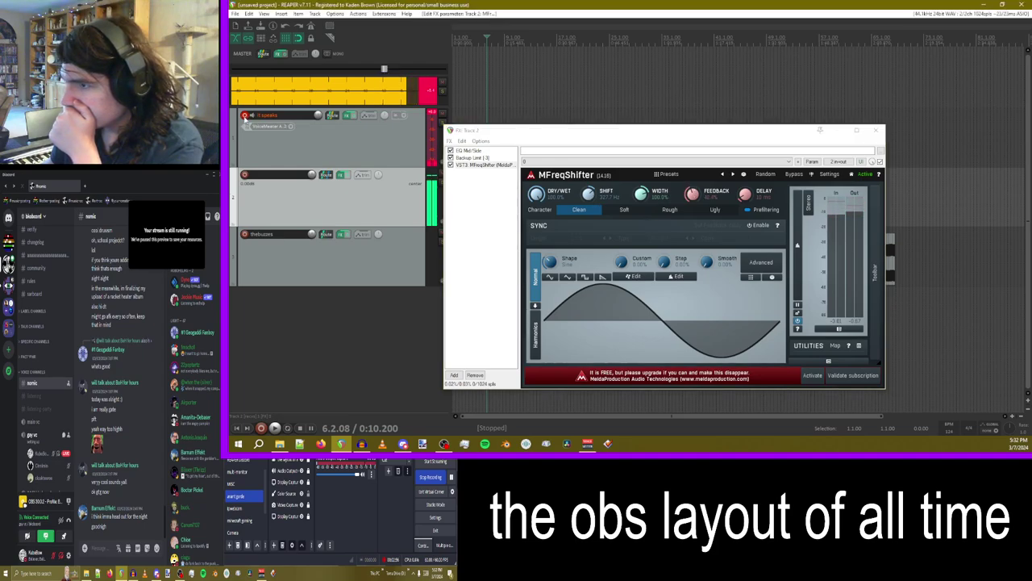
pyautogui.click(244, 115)
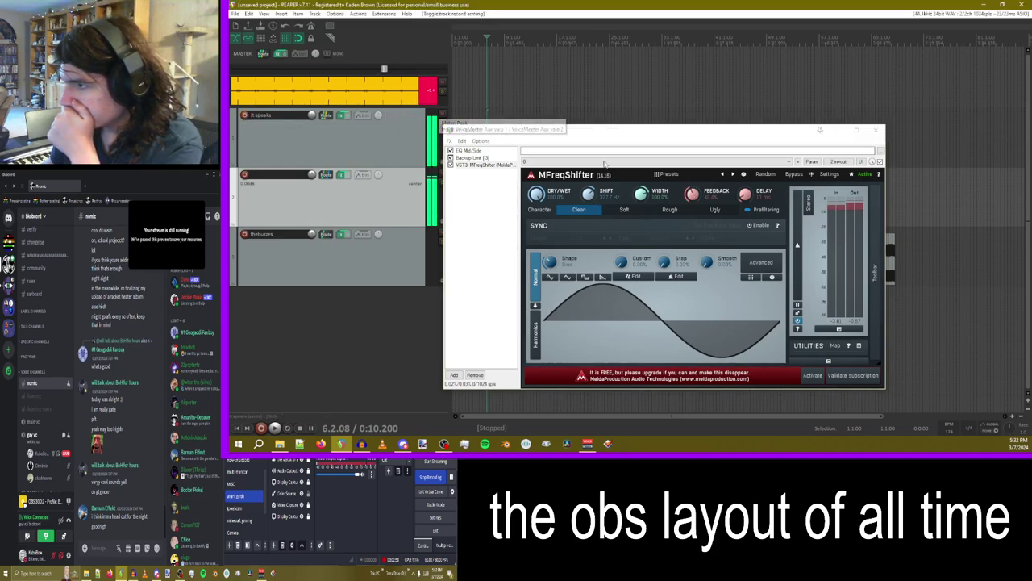
pyautogui.click(603, 164)
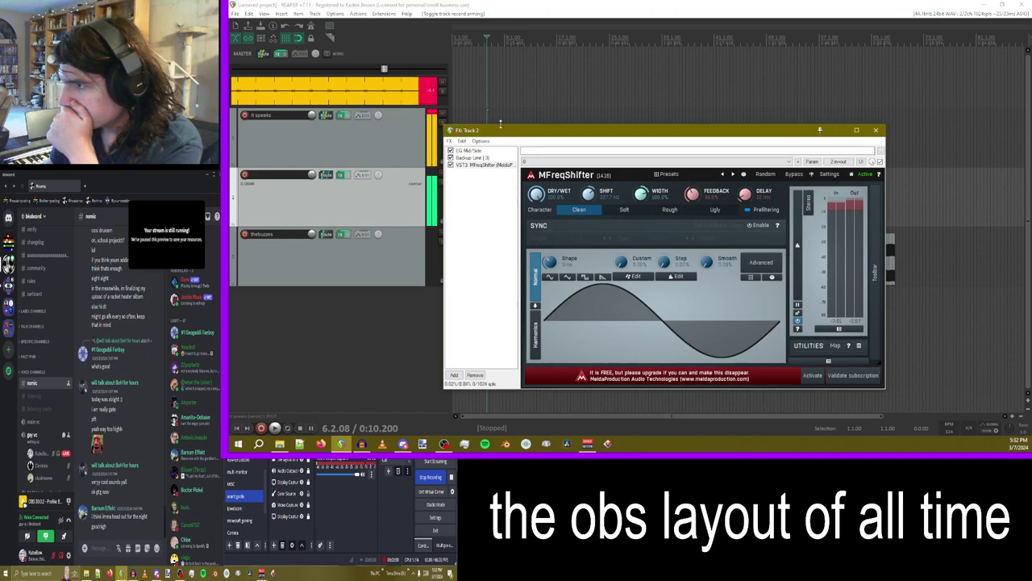
pyautogui.click(427, 93)
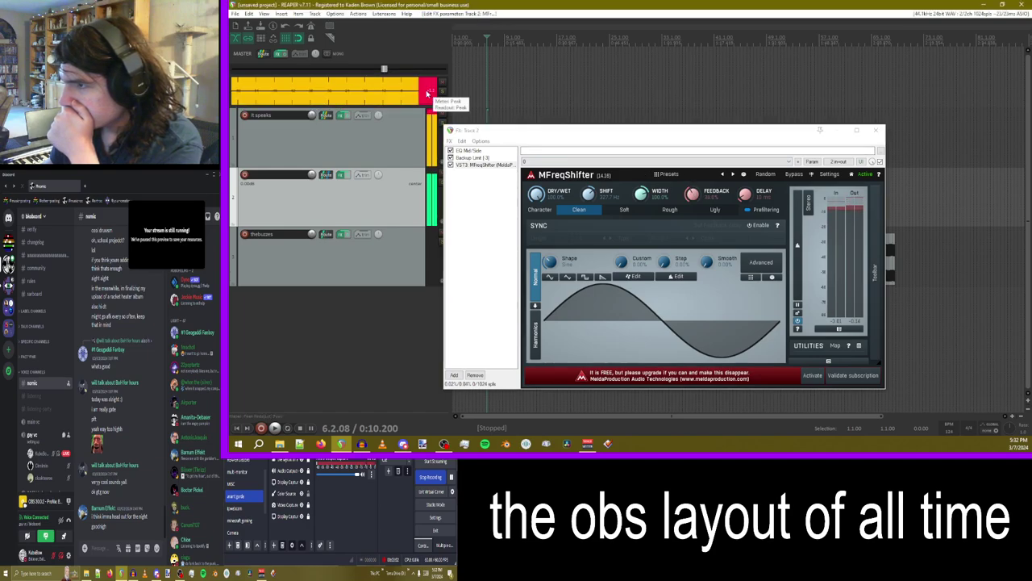
# - Add Soft Clipper/Limiter to the master track's effects chain, ahead of ReaStream, with its boost at 0.0 dB
pyautogui.click(278, 54)
pyautogui.click(251, 115)
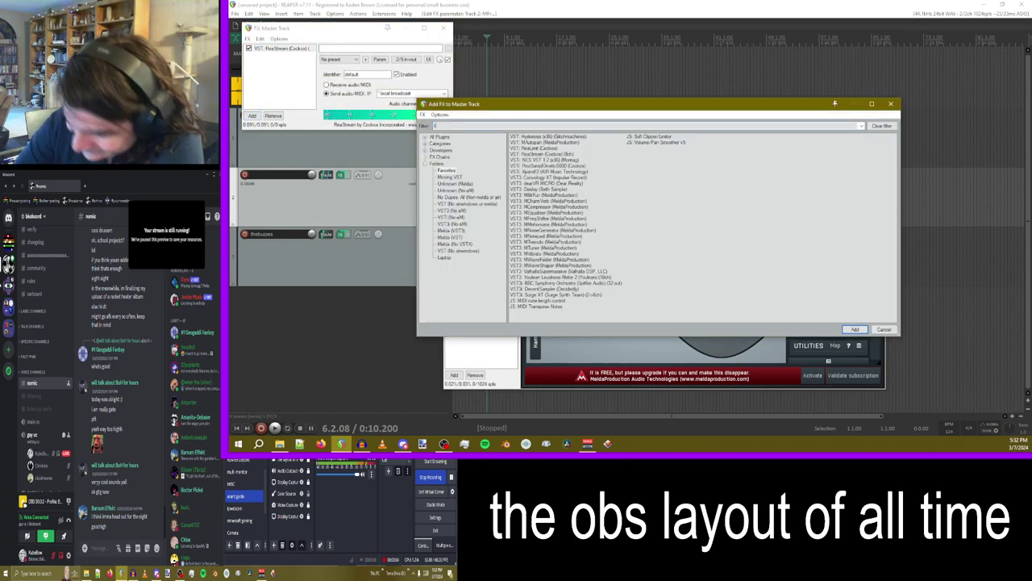
pyautogui.write('lim')
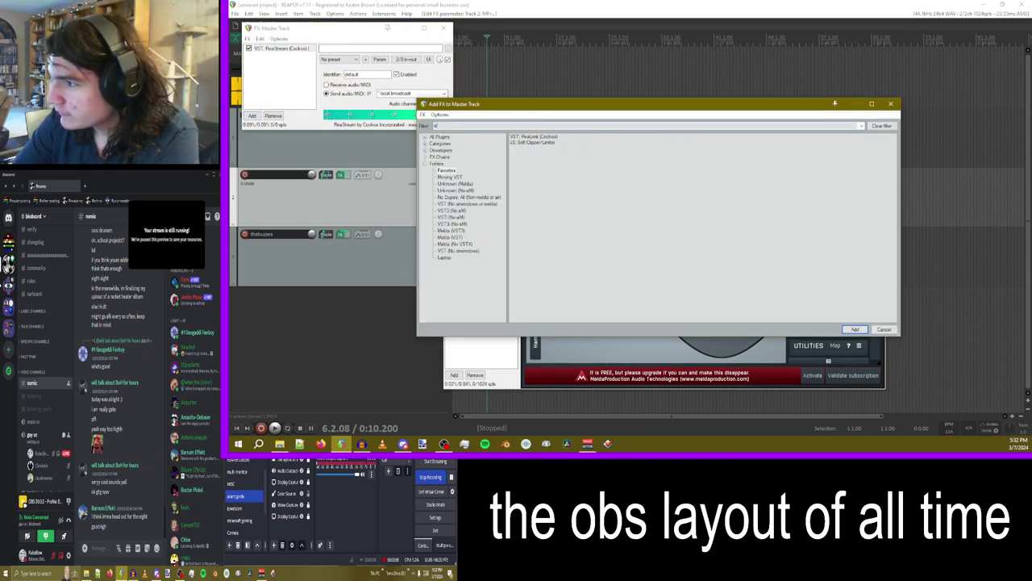
pyautogui.write('of')
pyautogui.doubleClick(534, 138)
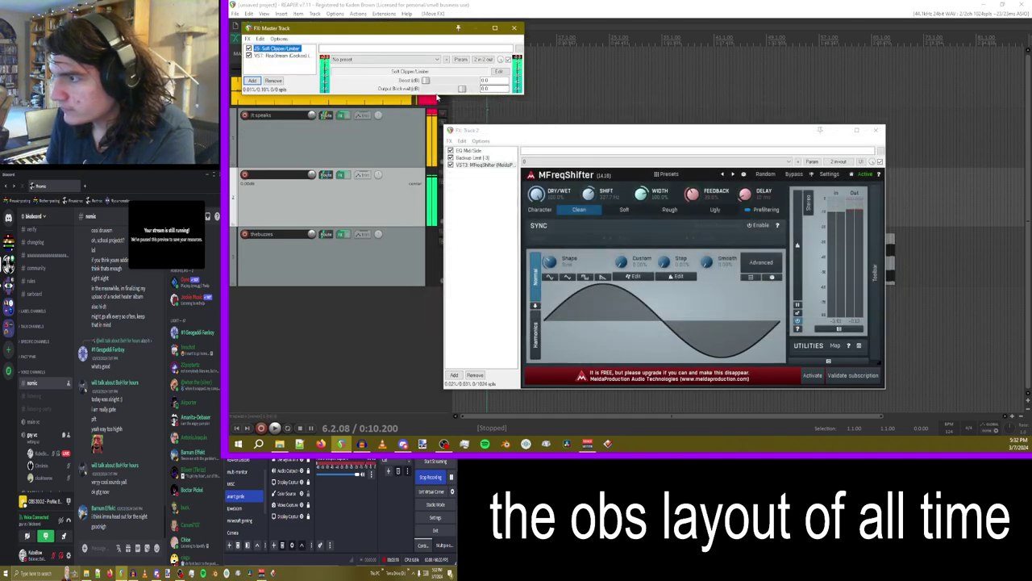
pyautogui.click(426, 82)
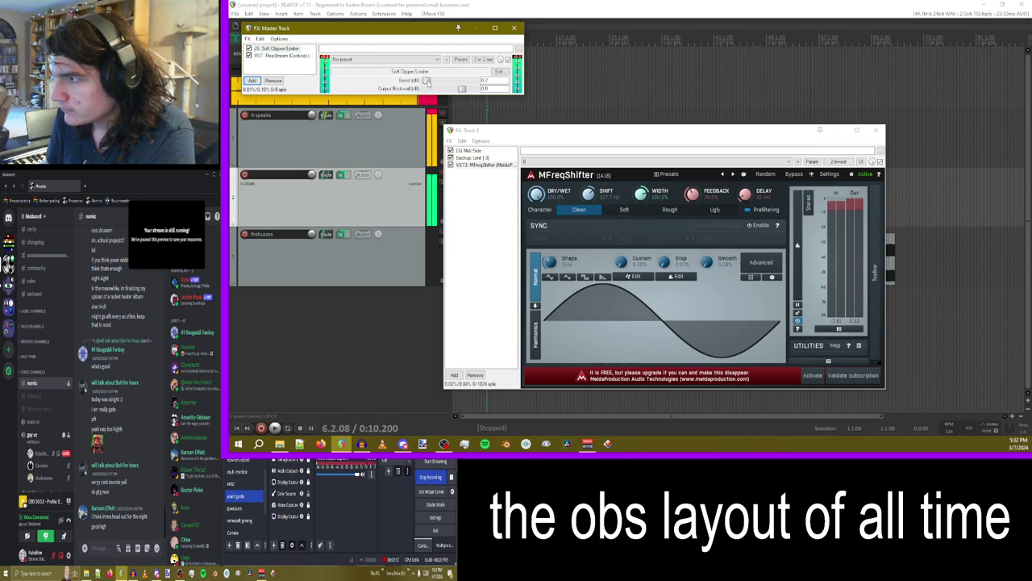
pyautogui.moveTo(428, 83); pyautogui.dragTo(420, 81)
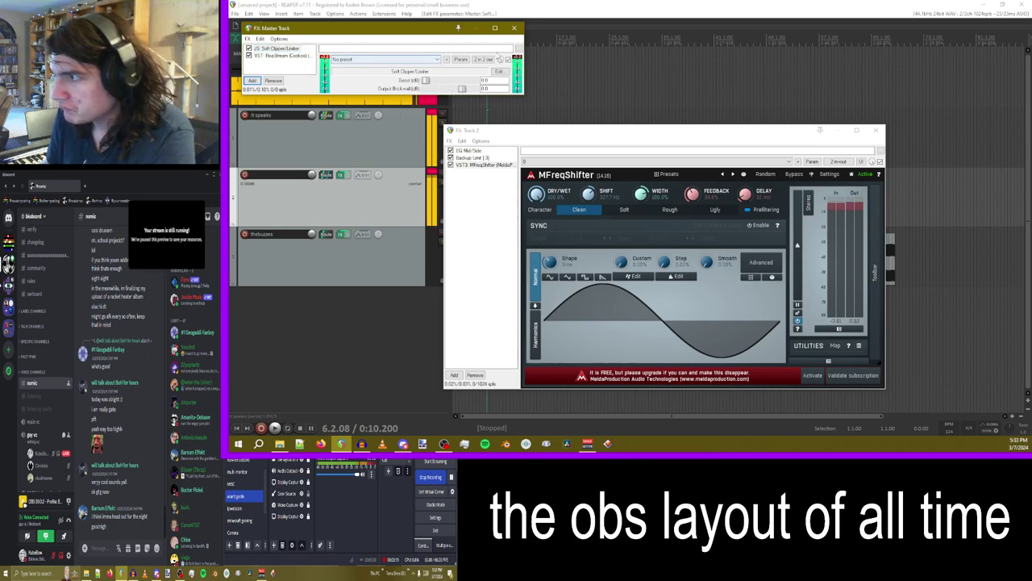
# - Change the MFreqShifter waveform on track 2 to a descending sawtooth and lower its frequency shift
pyautogui.moveTo(595, 136); pyautogui.dragTo(588, 127)
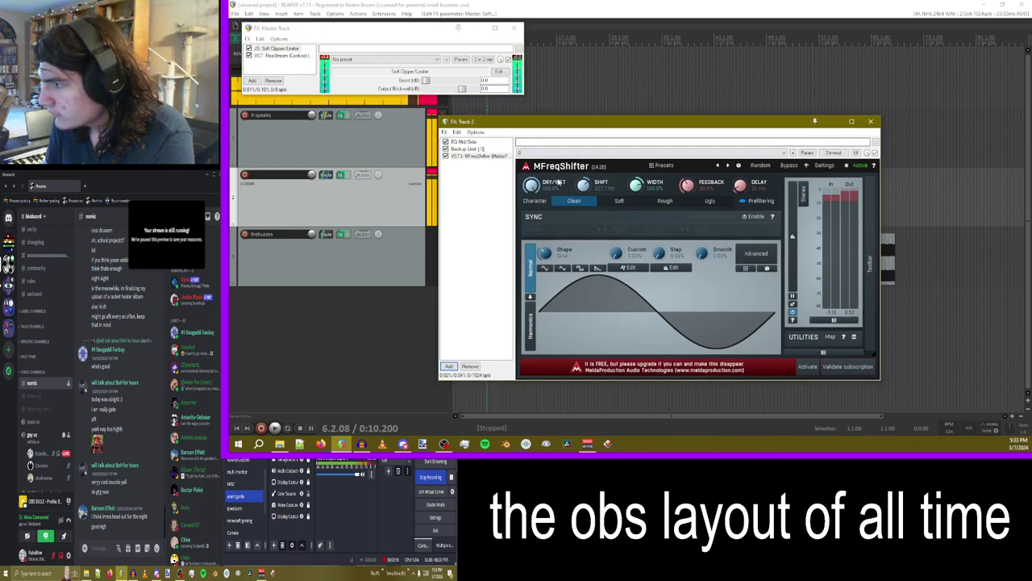
pyautogui.click(596, 269)
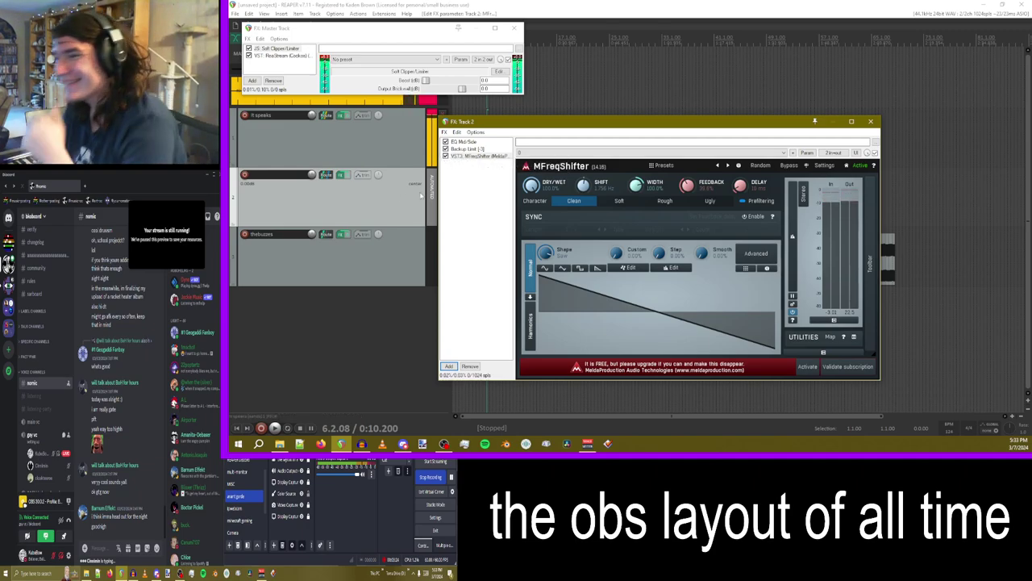
# - Place Backup Limit after MFreqShifter in track 2's effects chain and unmute the track
pyautogui.click(433, 182)
pyautogui.click(440, 207)
pyautogui.moveTo(471, 123); pyautogui.dragTo(498, 161)
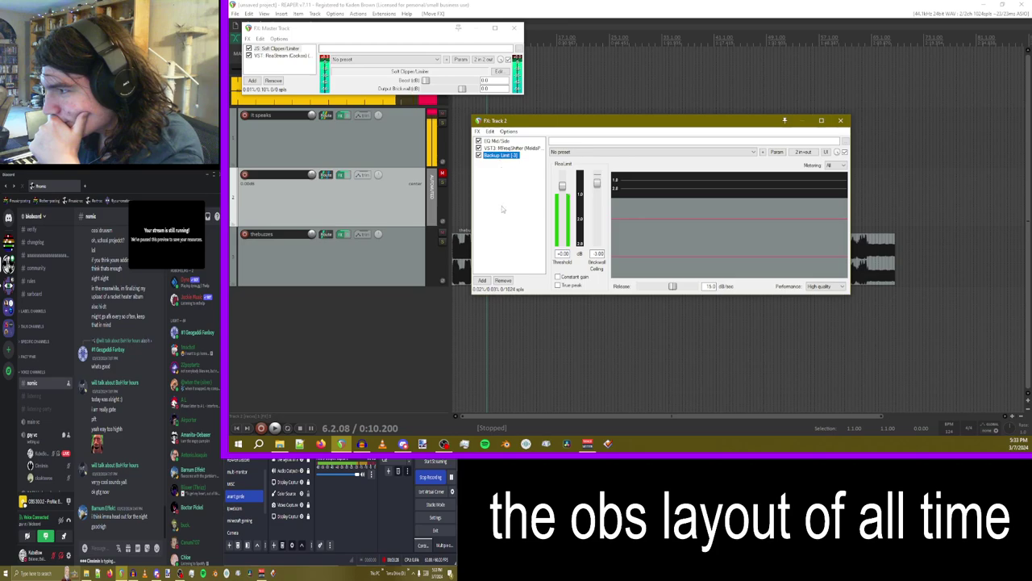
pyautogui.click(442, 173)
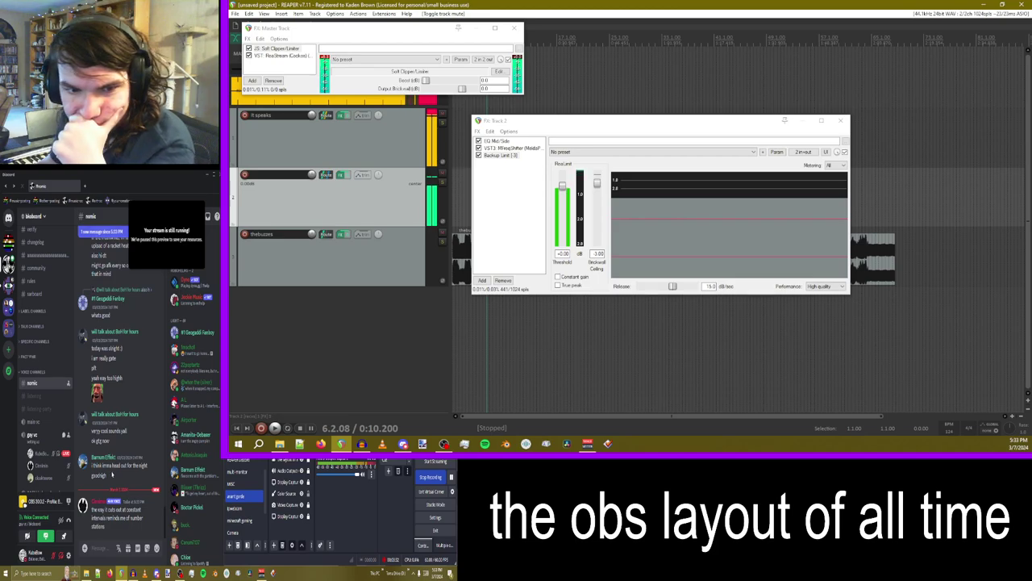
# - Check the new message in the Discord channel, return to REAPER, and re-arm the "it speaks" track for recording
pyautogui.click(112, 474)
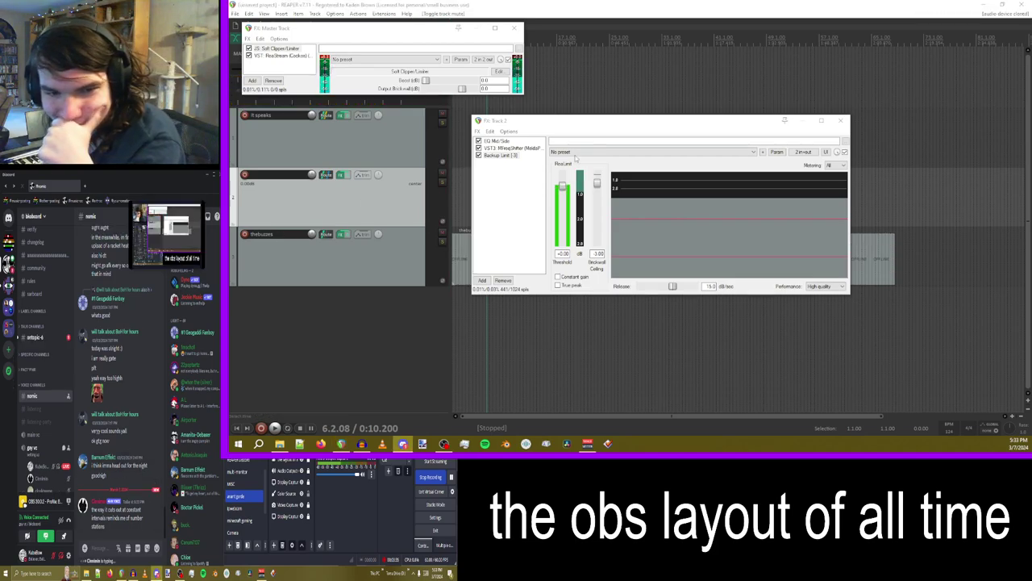
pyautogui.click(499, 155)
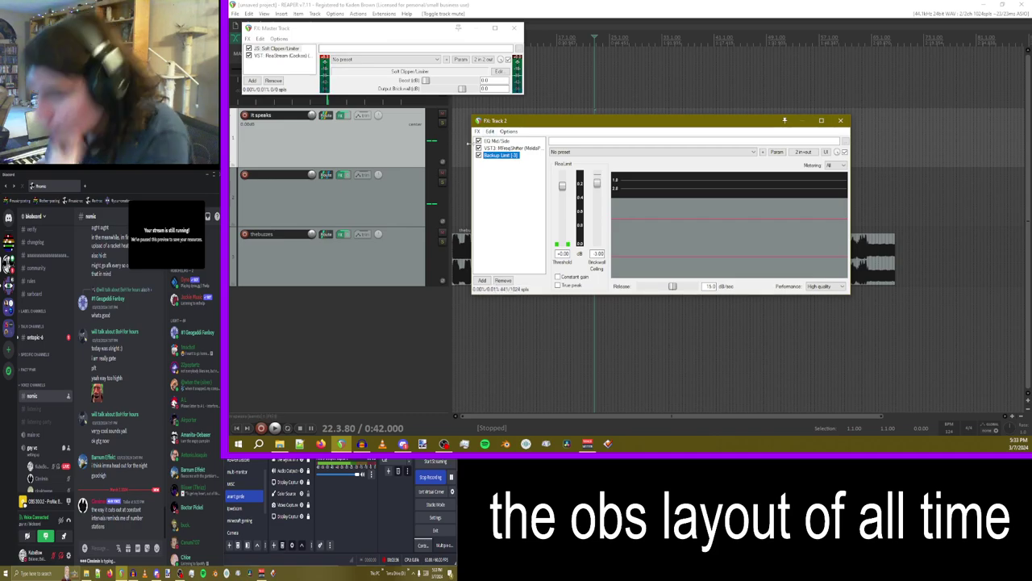
pyautogui.click(244, 115)
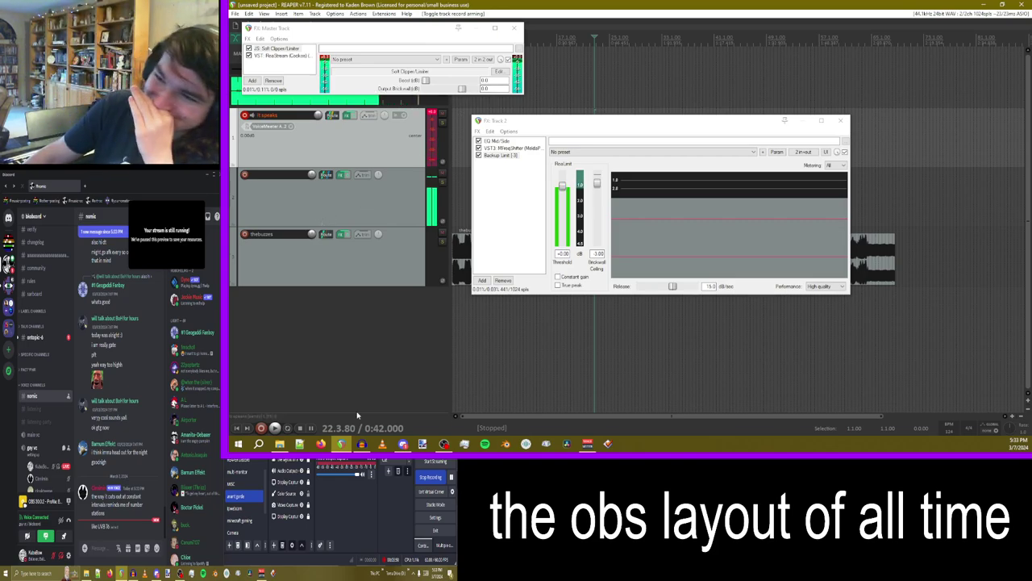
# - Add a new third track above "thebuzzes" and arm it for recording
pyautogui.doubleClick(357, 350)
pyautogui.moveTo(352, 321); pyautogui.dragTo(298, 223)
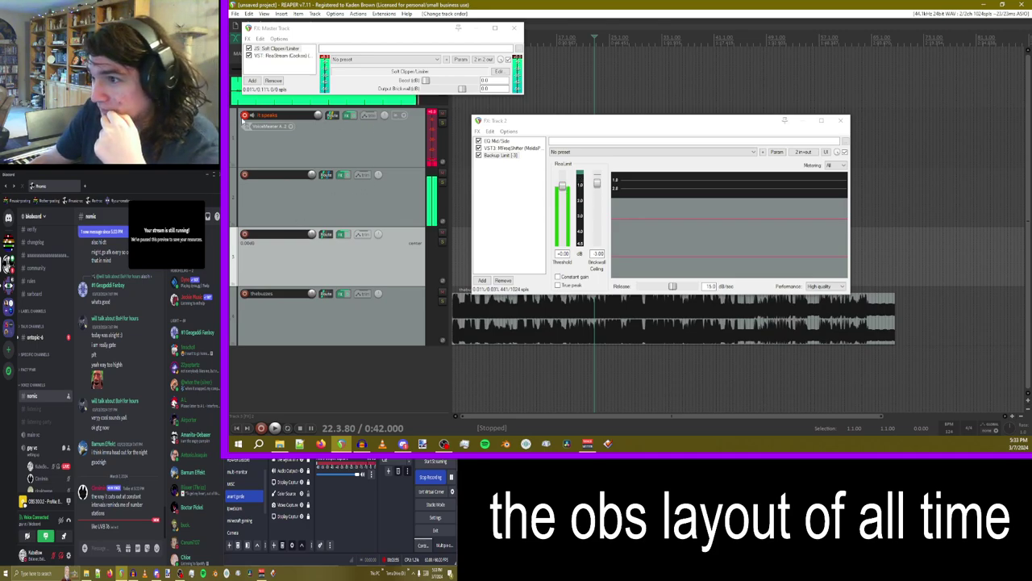
pyautogui.click(244, 234)
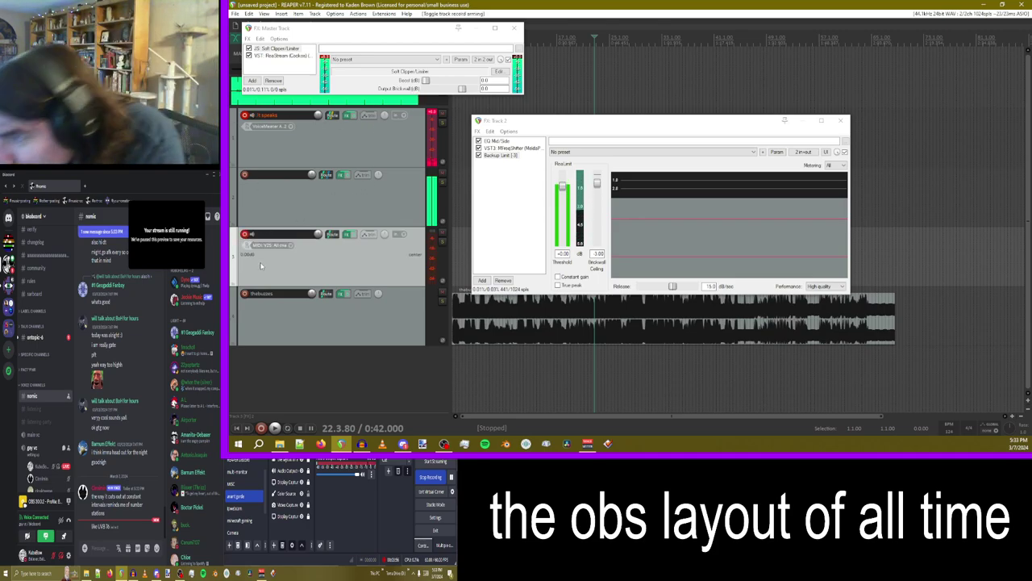
# - Set the new third track's input to the same stereo VoiceMeeter pair as "it speaks"
pyautogui.click(268, 244)
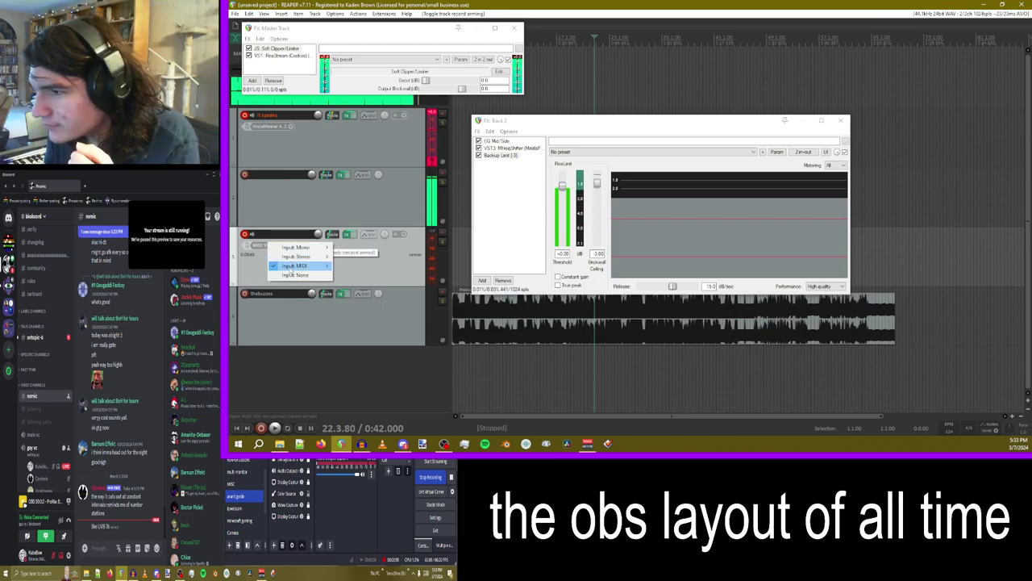
pyautogui.moveTo(307, 256)
pyautogui.click(343, 258)
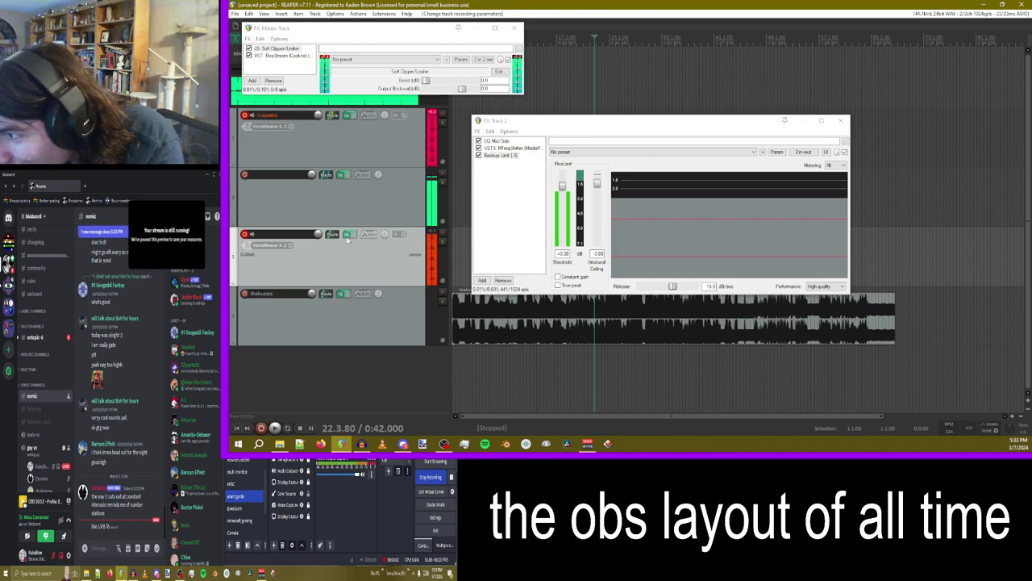
# - Add ReaPitch to track 3's effects chain
pyautogui.click(348, 234)
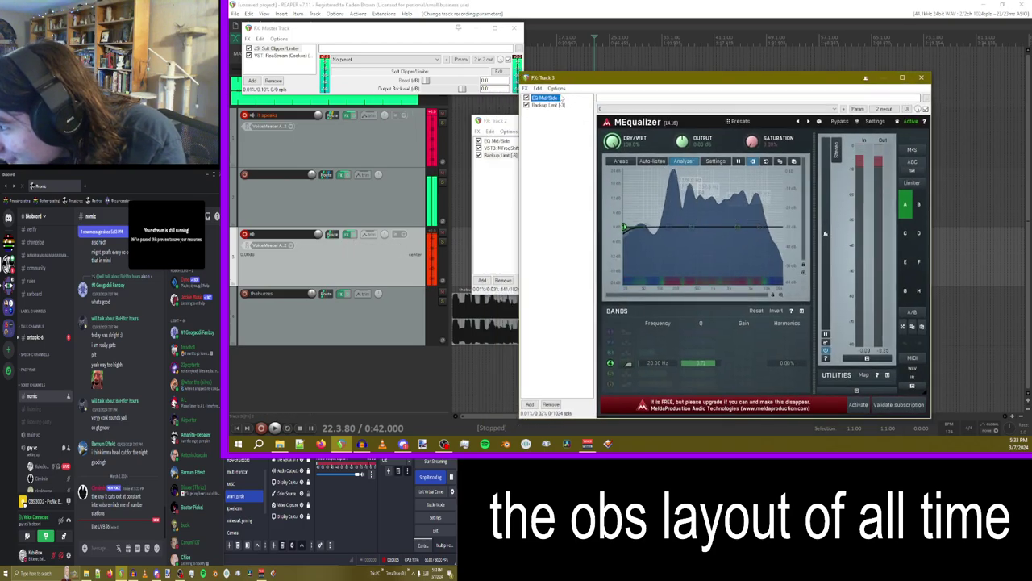
pyautogui.click(530, 404)
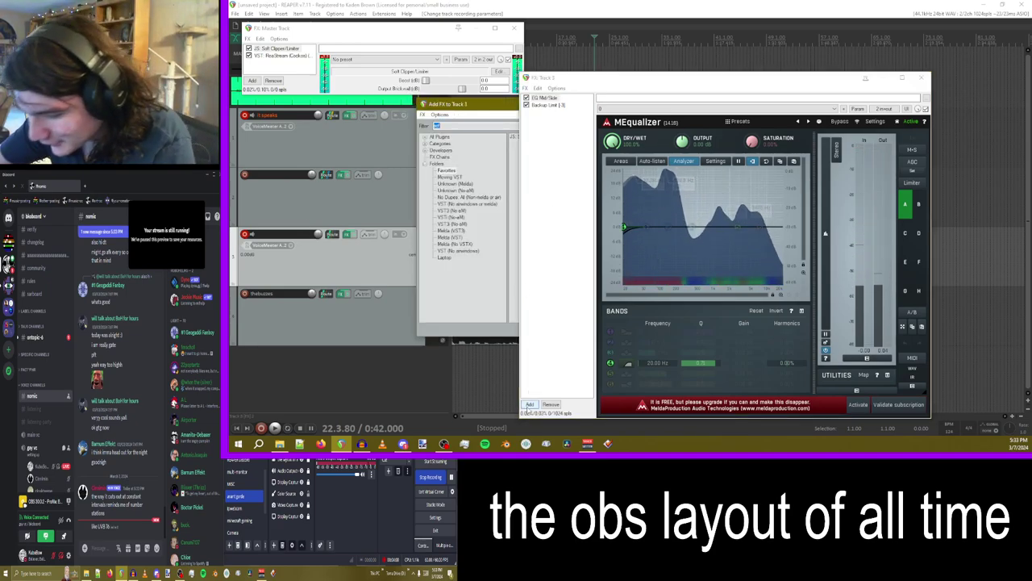
pyautogui.write('pitch')
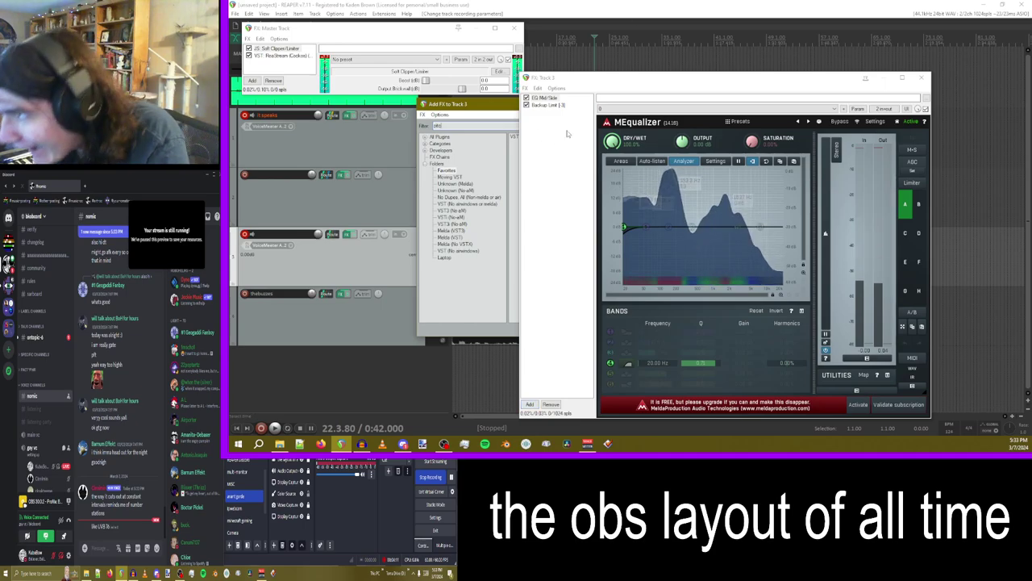
pyautogui.moveTo(476, 104); pyautogui.dragTo(297, 176)
pyautogui.doubleClick(351, 209)
pyautogui.doubleClick(350, 208)
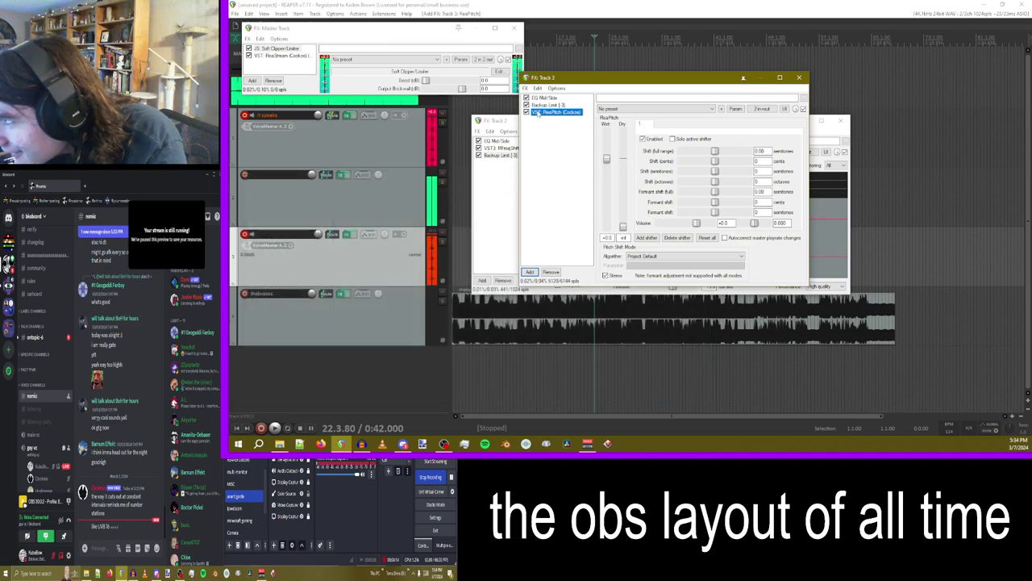
# - Move ReaPitch to the start of track 3's effects chain and set its octave shift to 2
pyautogui.moveTo(537, 113); pyautogui.dragTo(542, 98)
pyautogui.moveTo(715, 182); pyautogui.dragTo(735, 183)
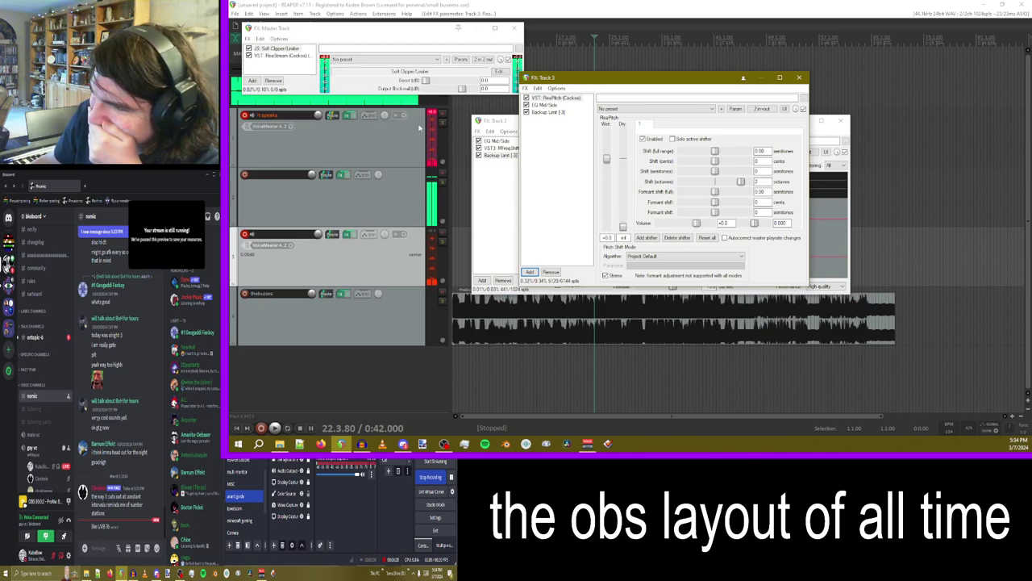
pyautogui.click(801, 77)
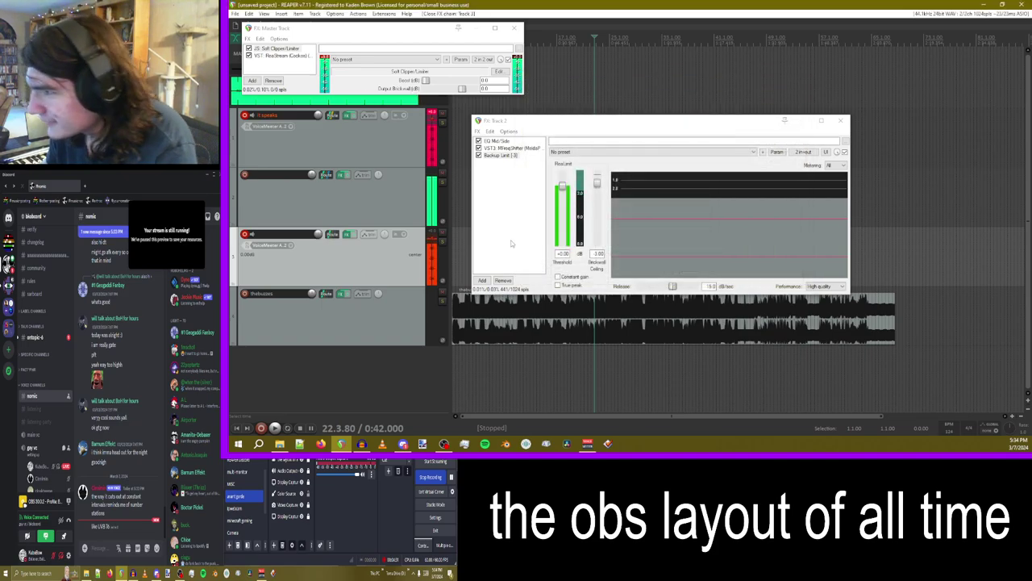
# - Add MCharmVerb to track 3's effects chain and place it before Backup Limit
pyautogui.click(349, 234)
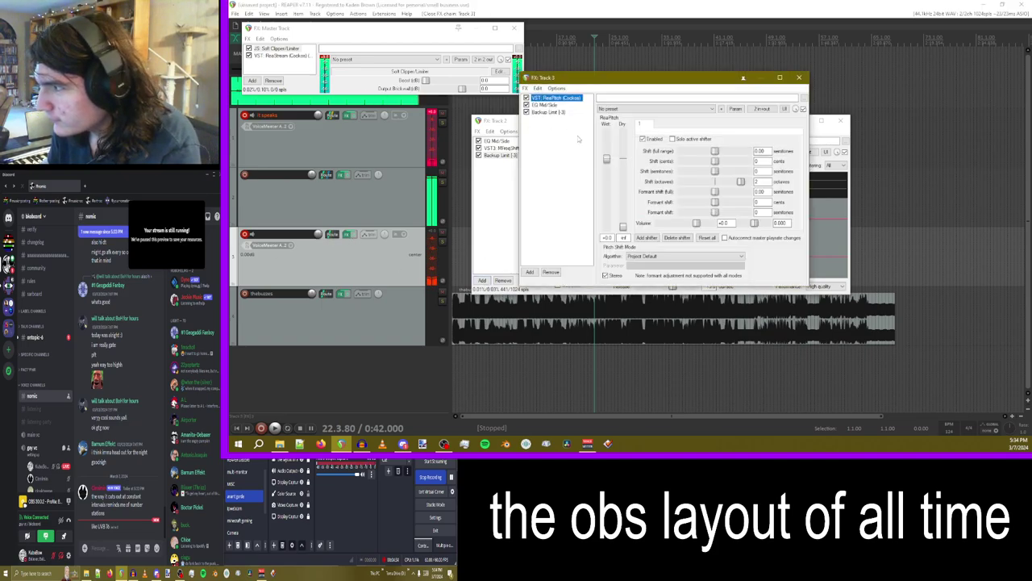
pyautogui.click(530, 272)
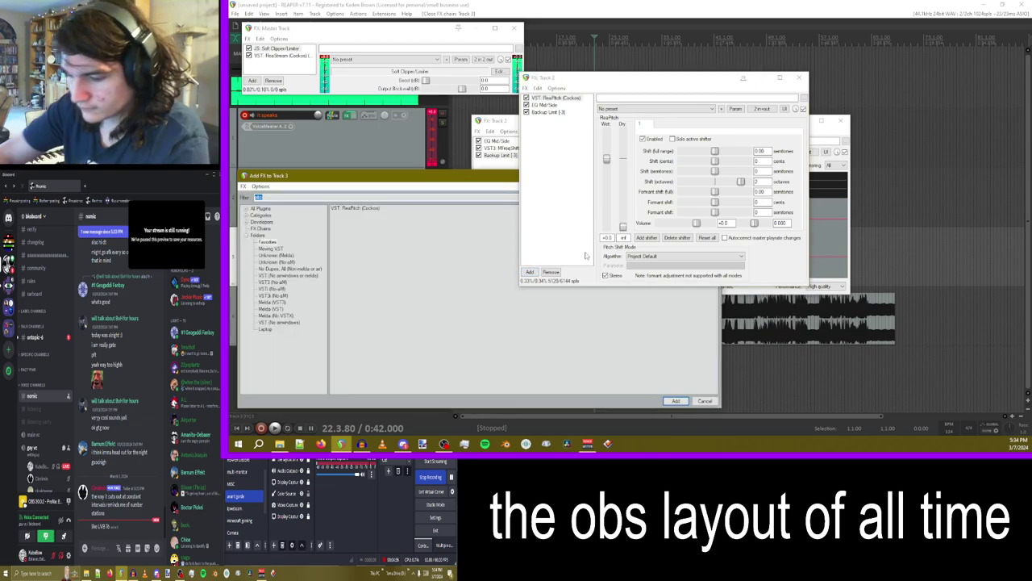
pyautogui.write('v ')
pyautogui.write('char')
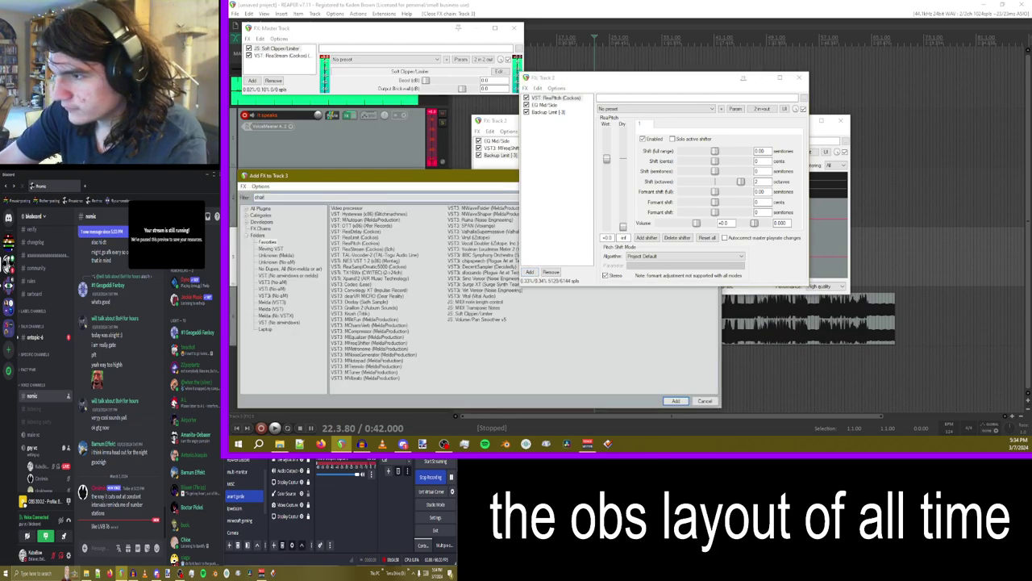
pyautogui.write('m')
pyautogui.doubleClick(414, 211)
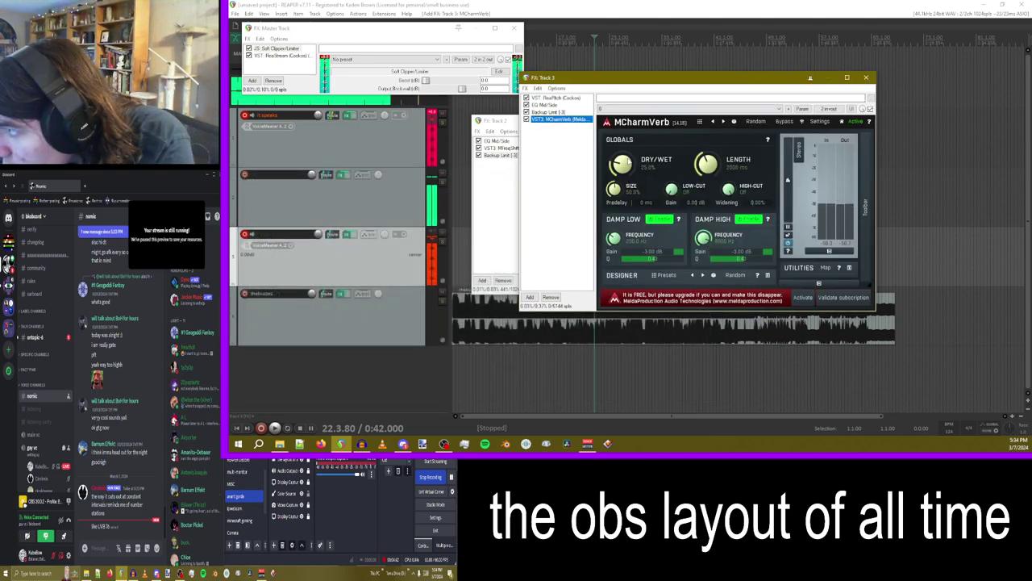
pyautogui.moveTo(562, 118); pyautogui.dragTo(562, 112)
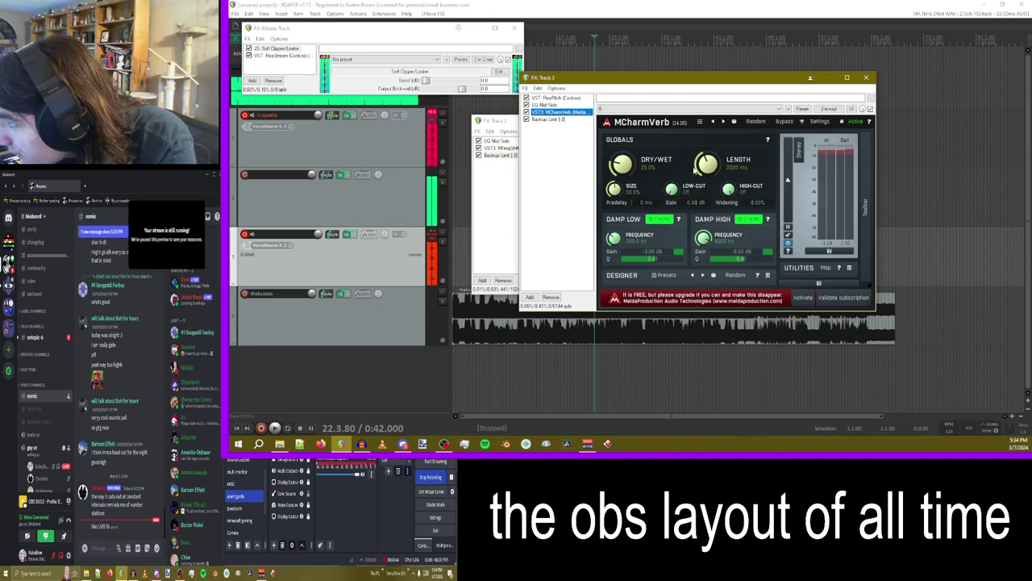
# - Set MCharmVerb's dry/wet to 100% and length to about 512 ms, with low and high damping disabled
pyautogui.moveTo(705, 166); pyautogui.dragTo(705, 105)
pyautogui.moveTo(622, 165); pyautogui.dragTo(621, 105)
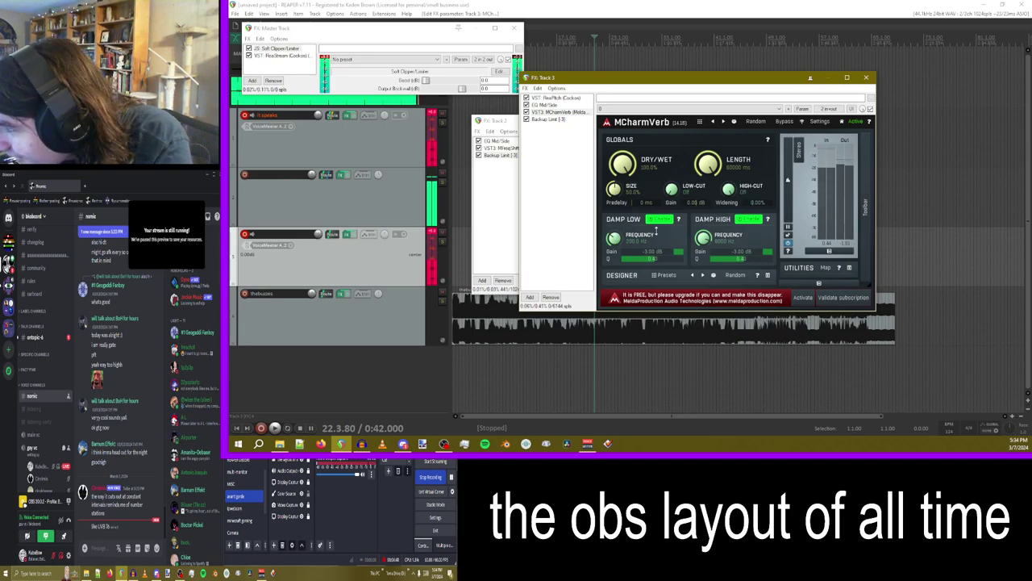
pyautogui.click(660, 219)
pyautogui.click(749, 219)
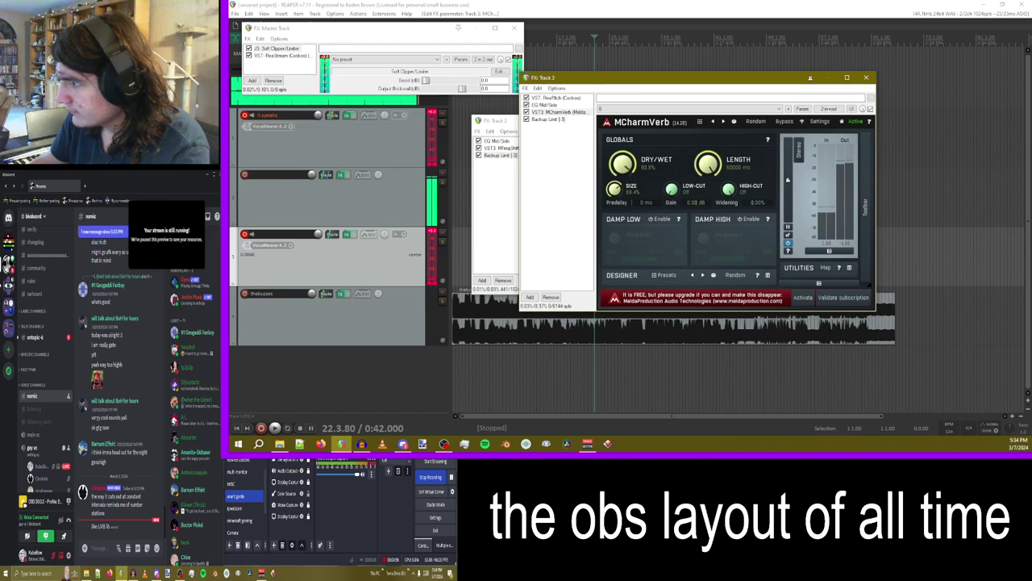
pyautogui.moveTo(718, 159); pyautogui.dragTo(718, 202)
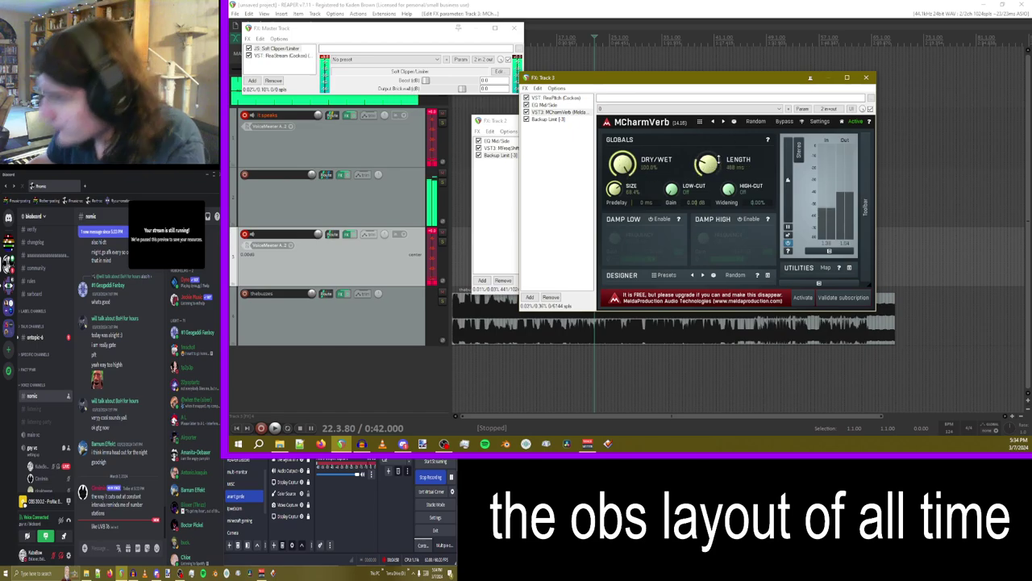
pyautogui.moveTo(719, 159); pyautogui.dragTo(719, 152)
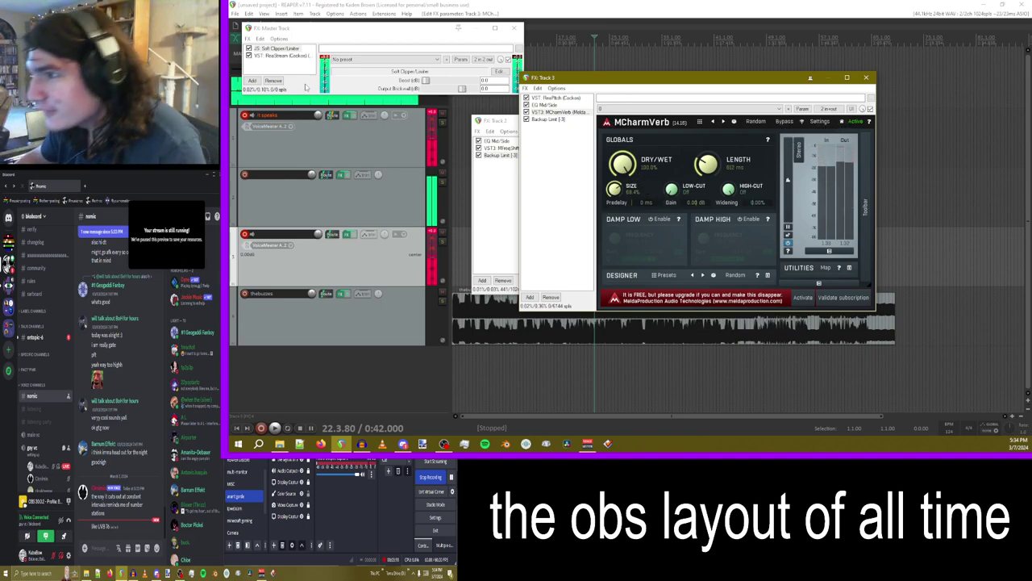
# - Disarm the "it speaks" track and add a new track directly above "thebuzzes"
pyautogui.click(434, 115)
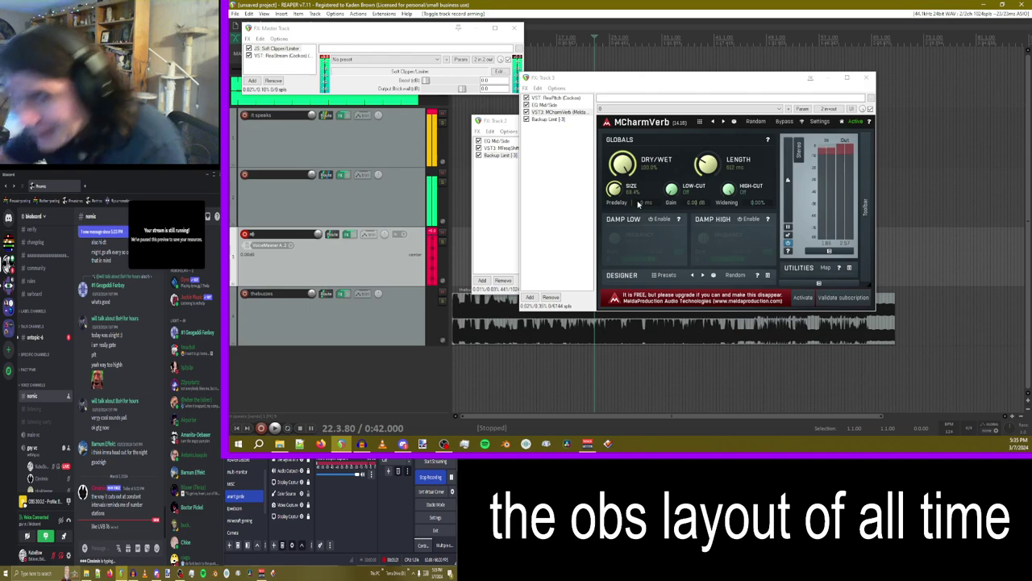
pyautogui.doubleClick(347, 367)
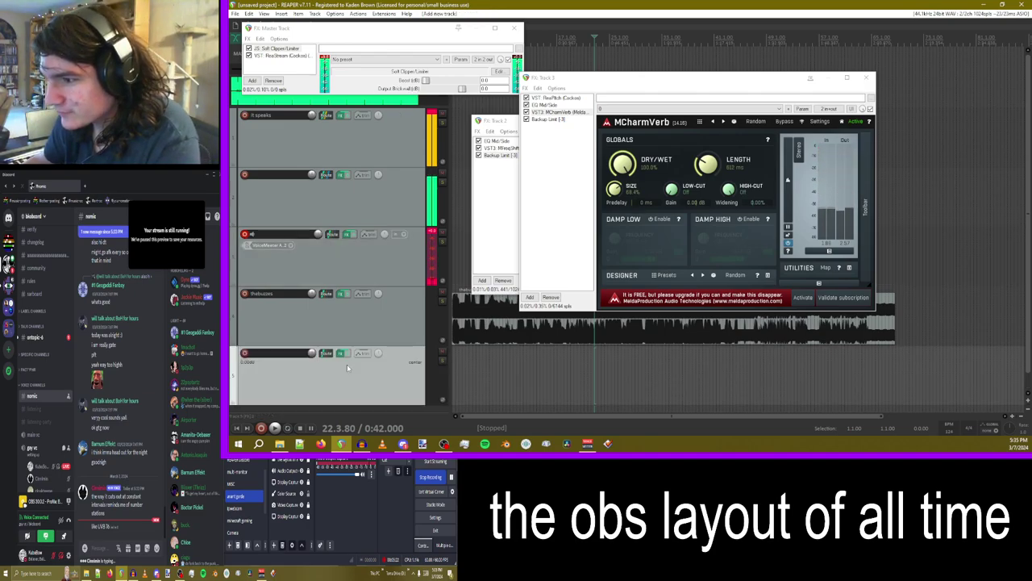
pyautogui.moveTo(347, 368); pyautogui.dragTo(456, 308)
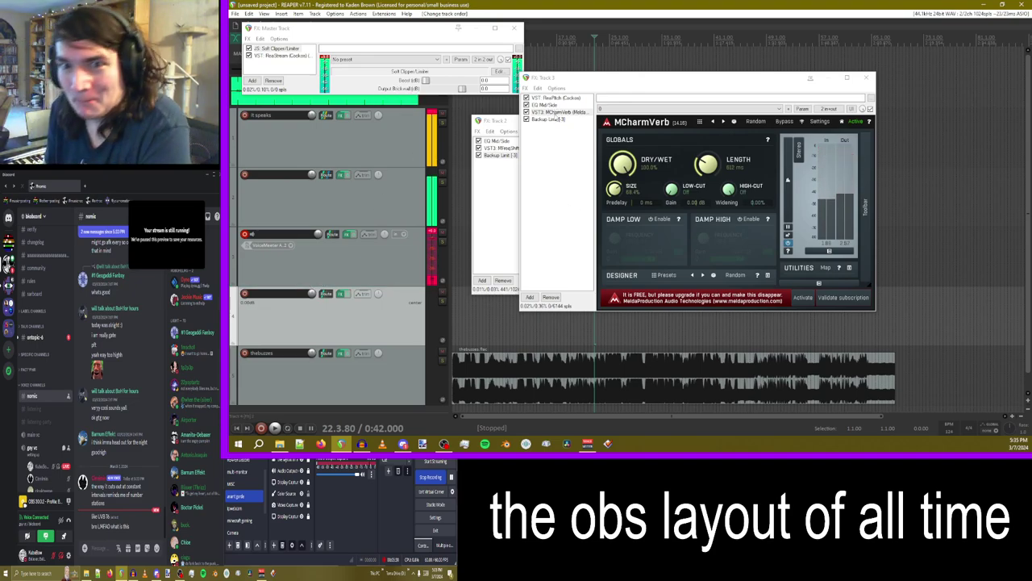
# - Add ValhallaSupermassive to track 3 before Backup Limit and set its mix to 100%
pyautogui.click(530, 297)
pyautogui.write('val')
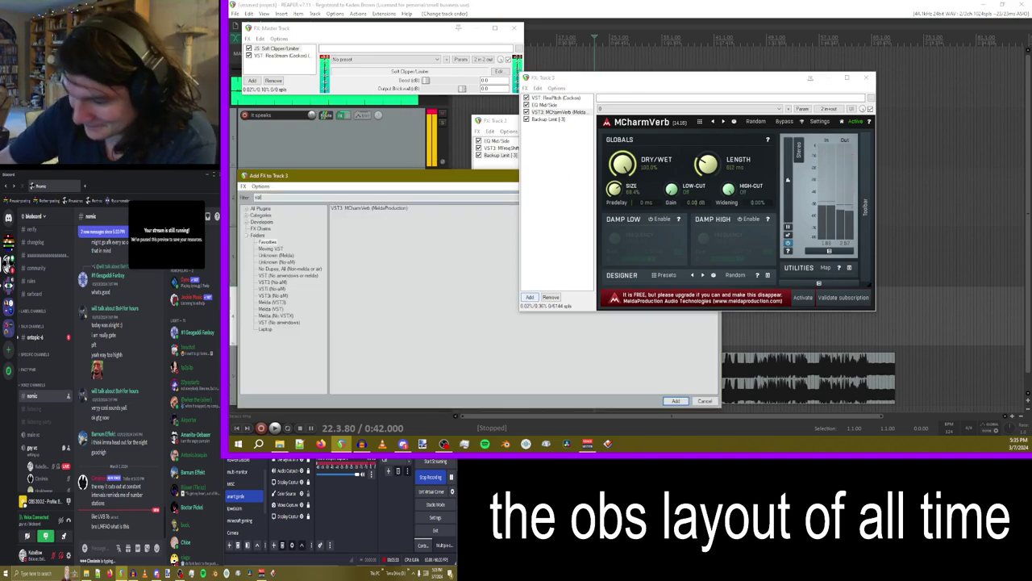
pyautogui.write('h')
pyautogui.doubleClick(365, 208)
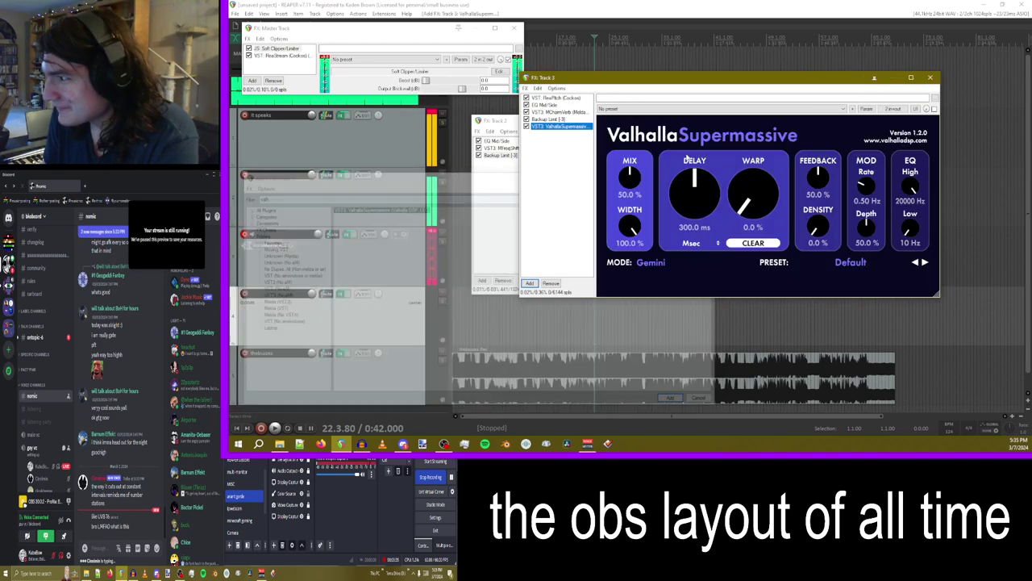
pyautogui.moveTo(634, 176); pyautogui.dragTo(635, 121)
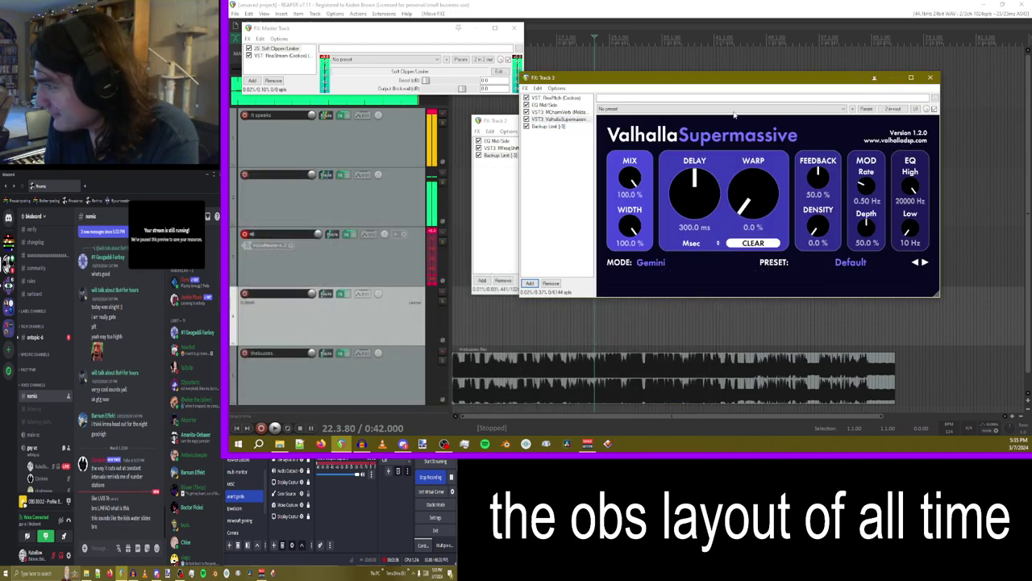
# - Set ValhallaSupermassive to Large Magellanic Cloud mode with a delay of about 228 ms and a warp of about 28%
pyautogui.click(651, 263)
pyautogui.click(678, 361)
pyautogui.click(650, 262)
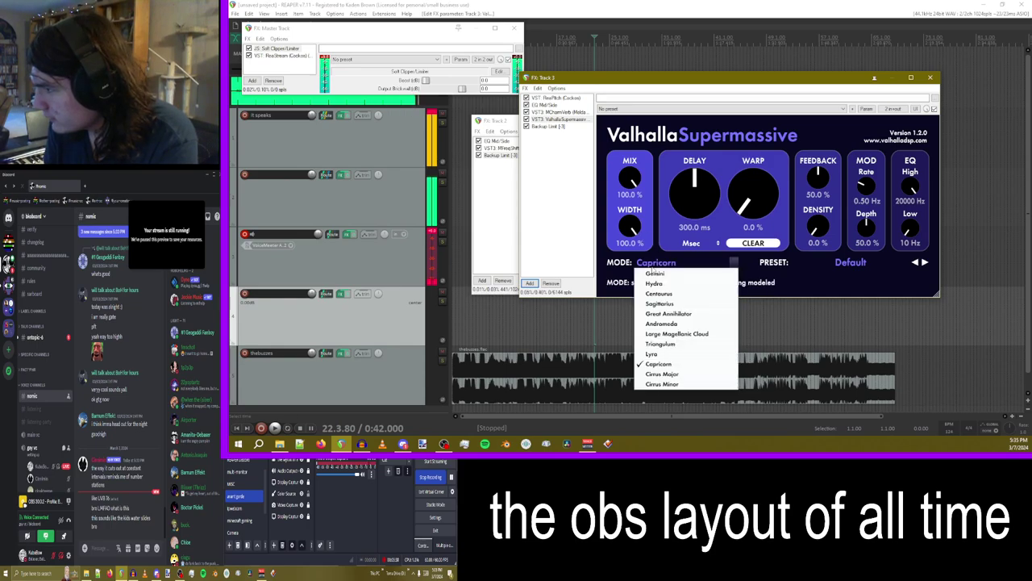
pyautogui.click(686, 338)
pyautogui.moveTo(727, 198); pyautogui.dragTo(697, 207)
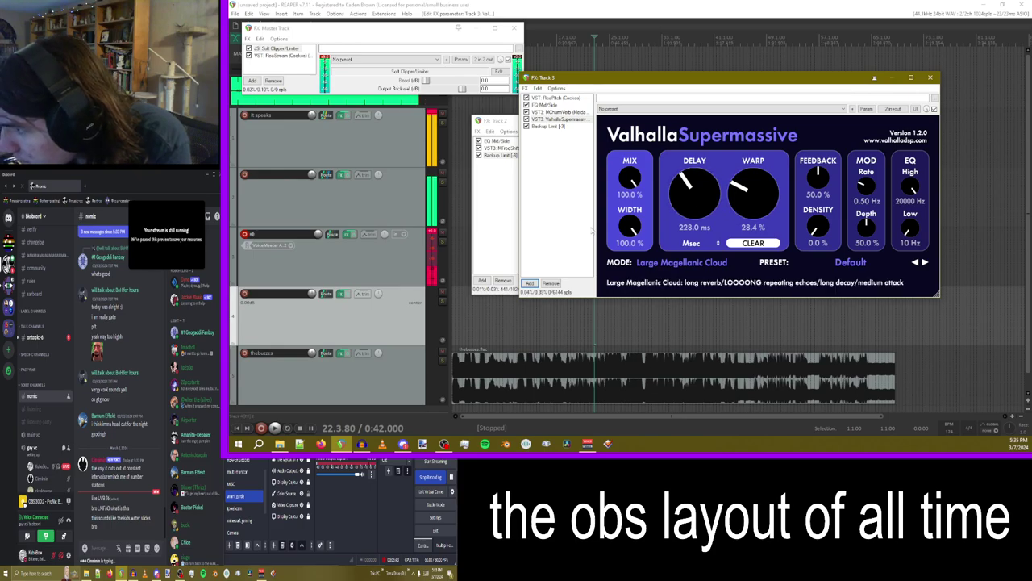
# - Check ReaPitch, return to ValhallaSupermassive, and set its feedback to 92% and warp to about 27%
pyautogui.click(557, 97)
pyautogui.click(557, 118)
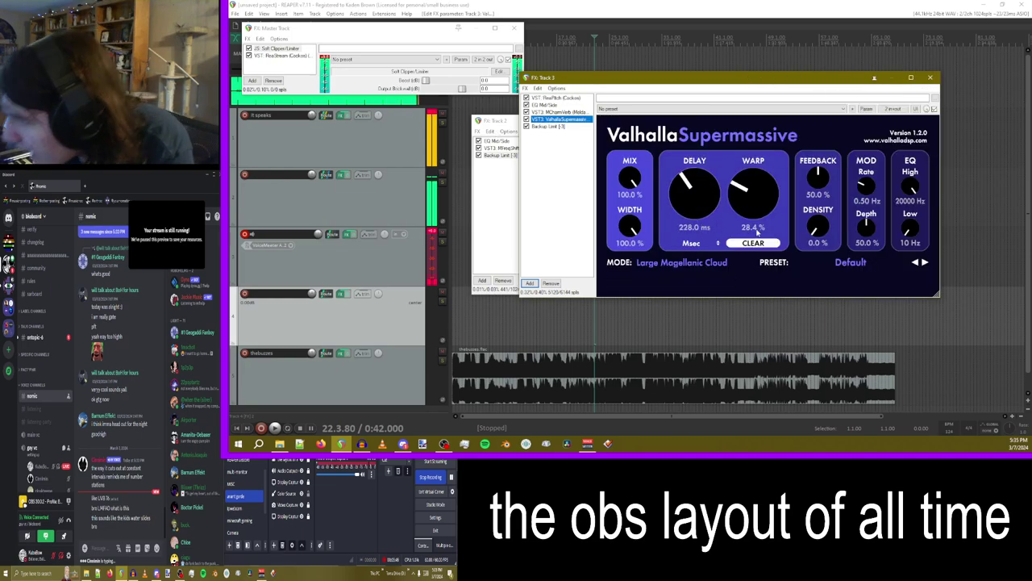
pyautogui.moveTo(819, 186); pyautogui.dragTo(821, 187)
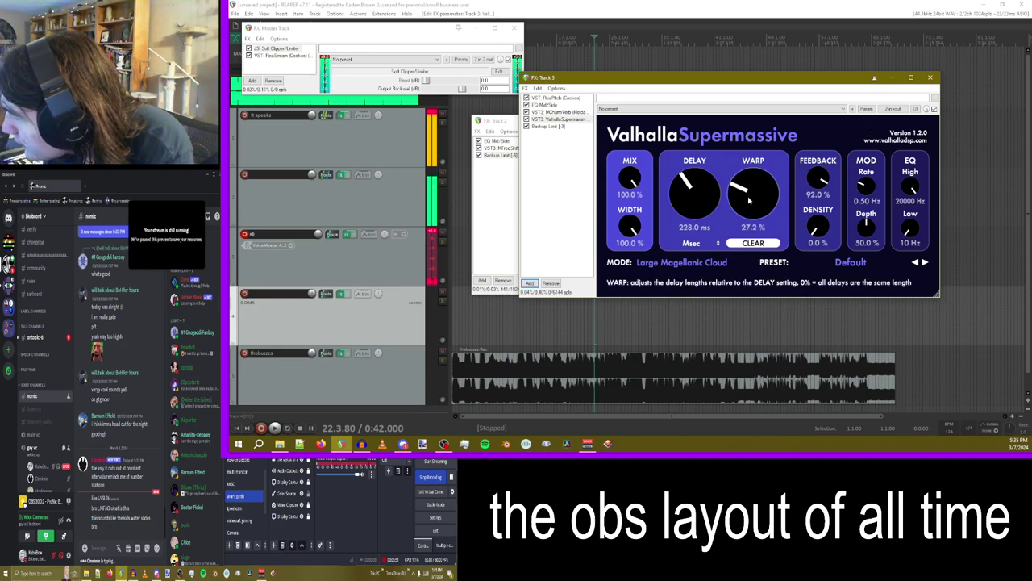
# - Modulate ValhallaSupermassive's warp with a sine LFO, raising the baseline value and setting the strength to about 28%
pyautogui.click(865, 108)
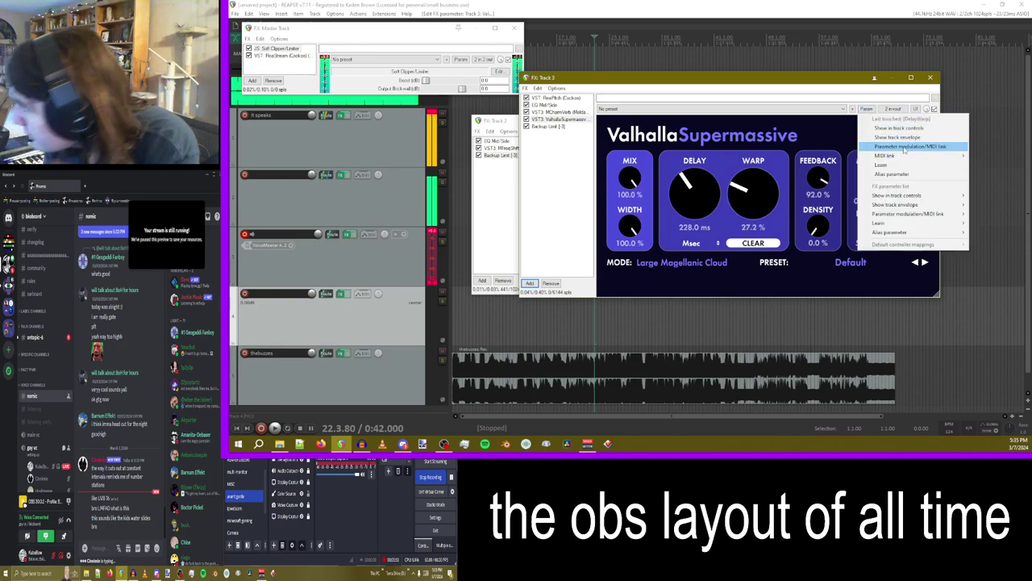
pyautogui.click(907, 146)
pyautogui.click(237, 74)
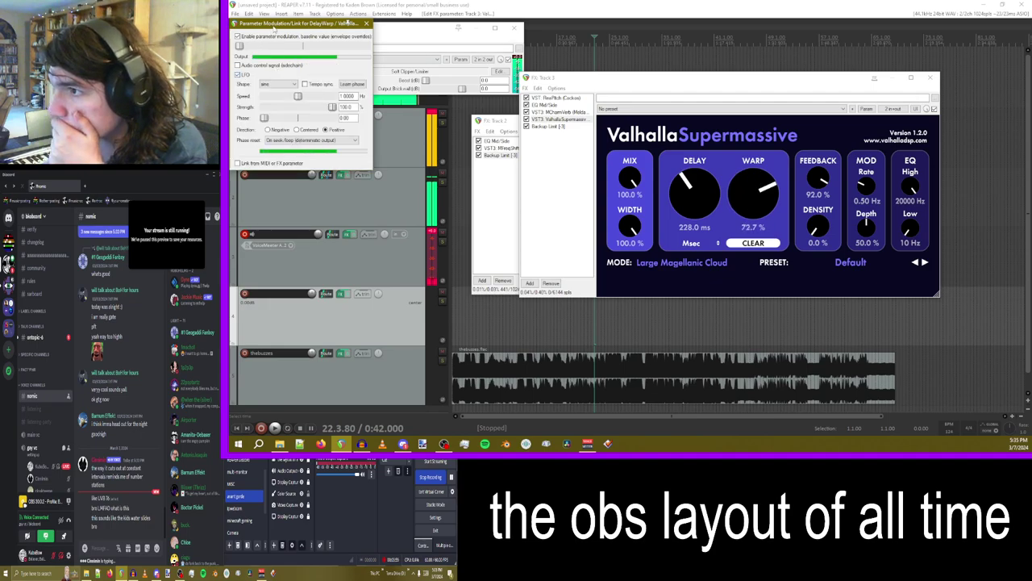
pyautogui.moveTo(325, 23); pyautogui.dragTo(410, 119)
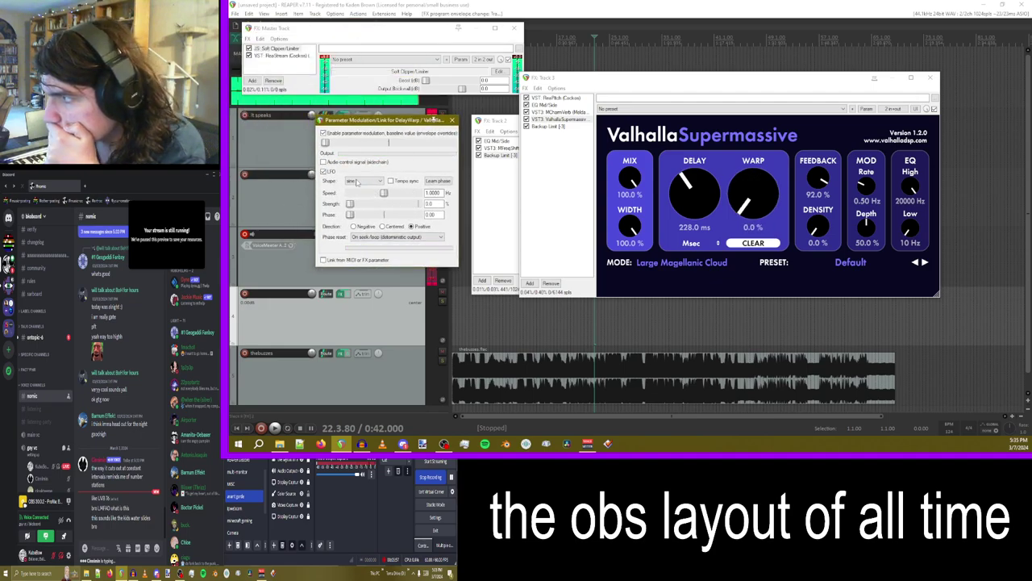
pyautogui.moveTo(325, 143); pyautogui.dragTo(365, 143)
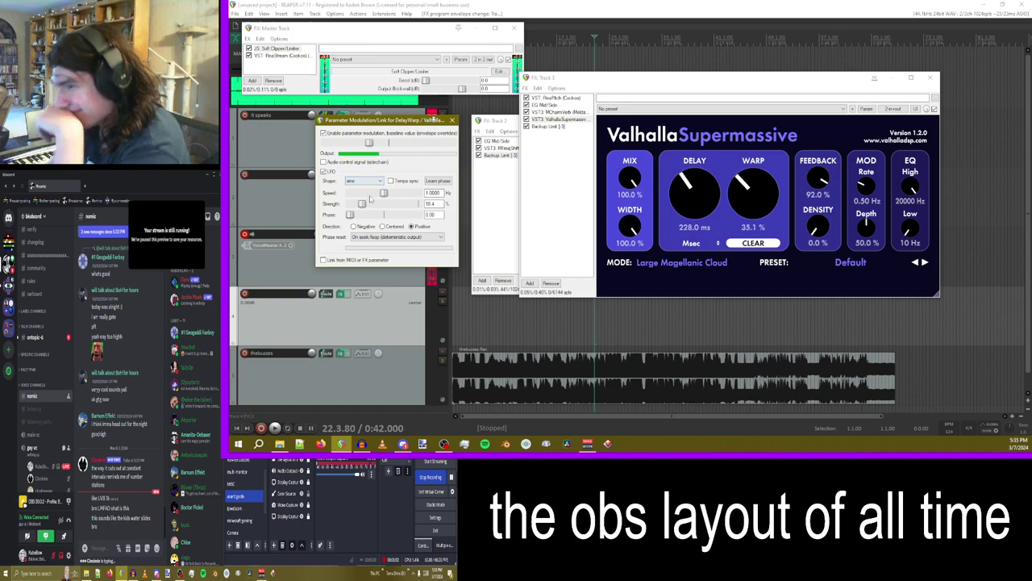
pyautogui.moveTo(368, 203); pyautogui.dragTo(372, 207)
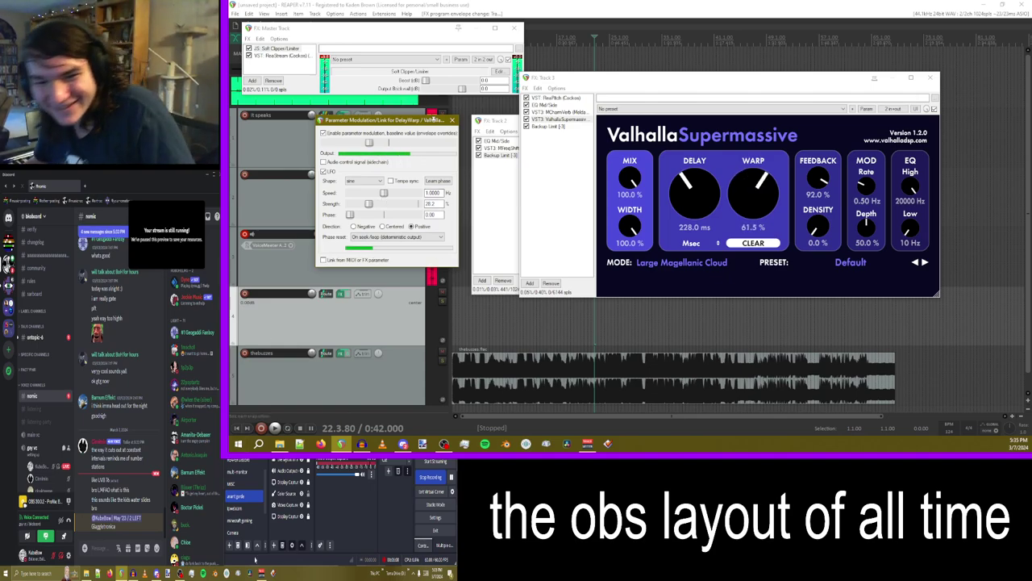
# - React to the mention in the Discord channel, return to REAPER, and set the warp LFO to 3 Hz with about 40% strength
pyautogui.click(121, 520)
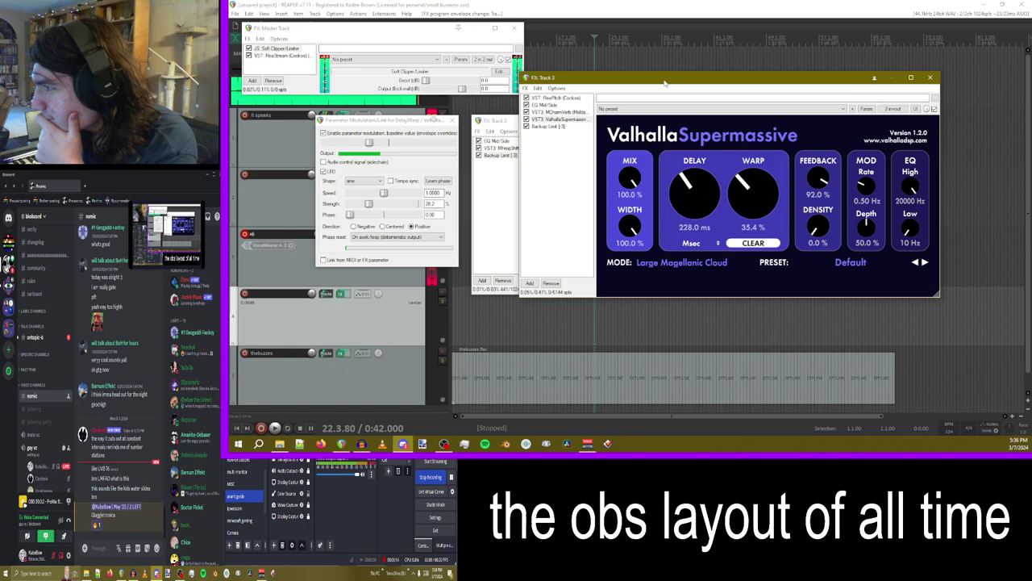
pyautogui.moveTo(665, 82); pyautogui.dragTo(693, 98)
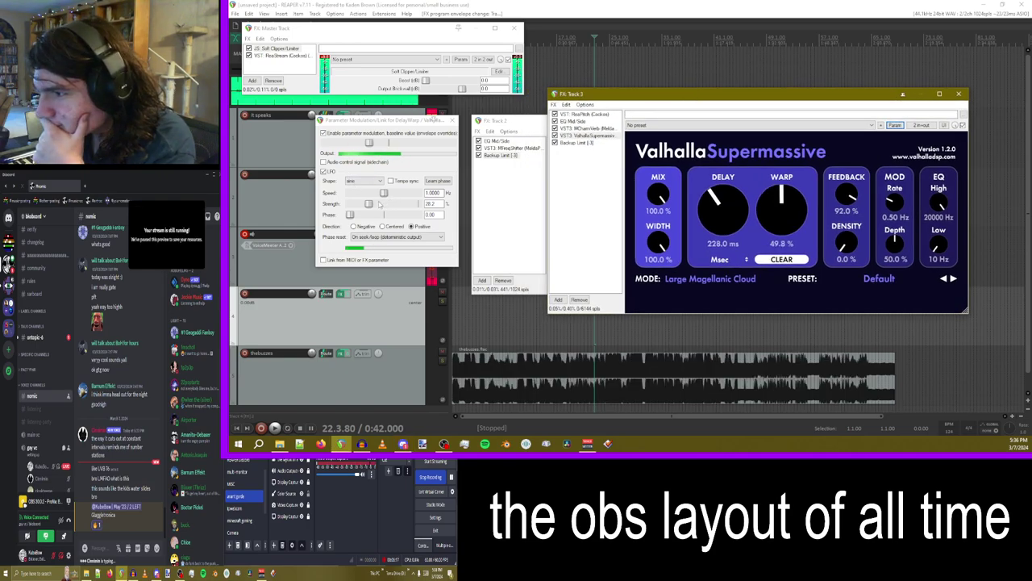
pyautogui.moveTo(388, 195); pyautogui.dragTo(379, 205)
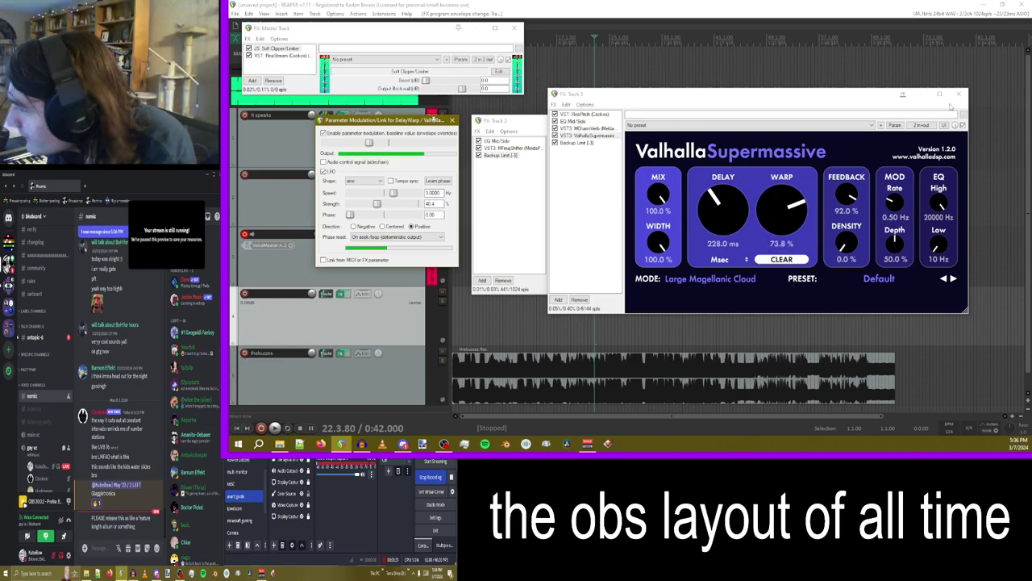
# - Close the track 3, track 2 and master effects windows along with the warp modulation window
pyautogui.click(956, 94)
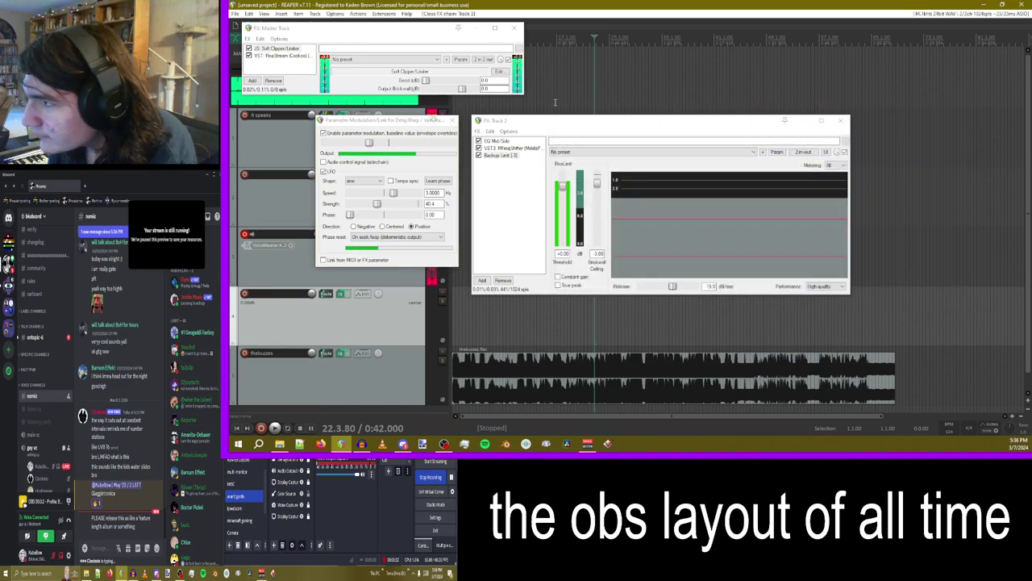
pyautogui.click(845, 121)
pyautogui.click(452, 120)
pyautogui.click(514, 28)
pyautogui.scroll(-1, 368, 273)
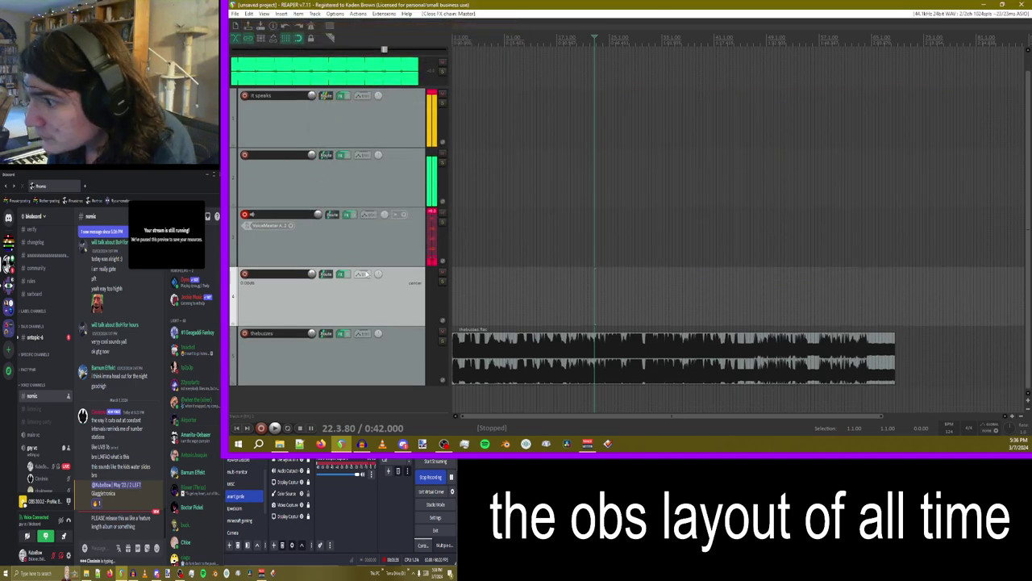
# - Insert a new track, move it above all the others, and select the tracks below it
pyautogui.doubleClick(329, 404)
pyautogui.moveTo(353, 390); pyautogui.dragTo(329, 114)
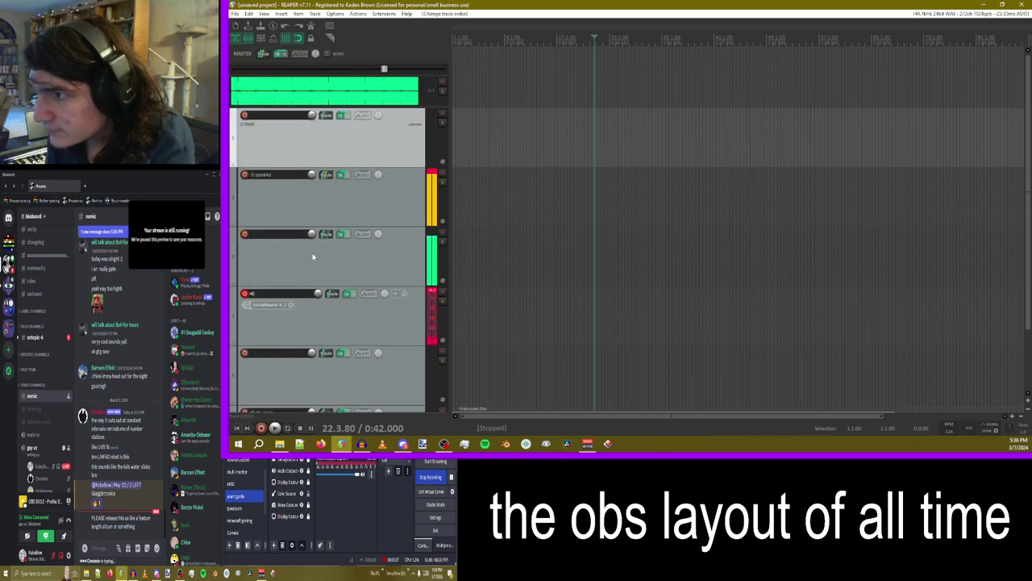
pyautogui.scroll(-2, 313, 256)
pyautogui.click(351, 129)
pyautogui.scroll(2, 347, 121)
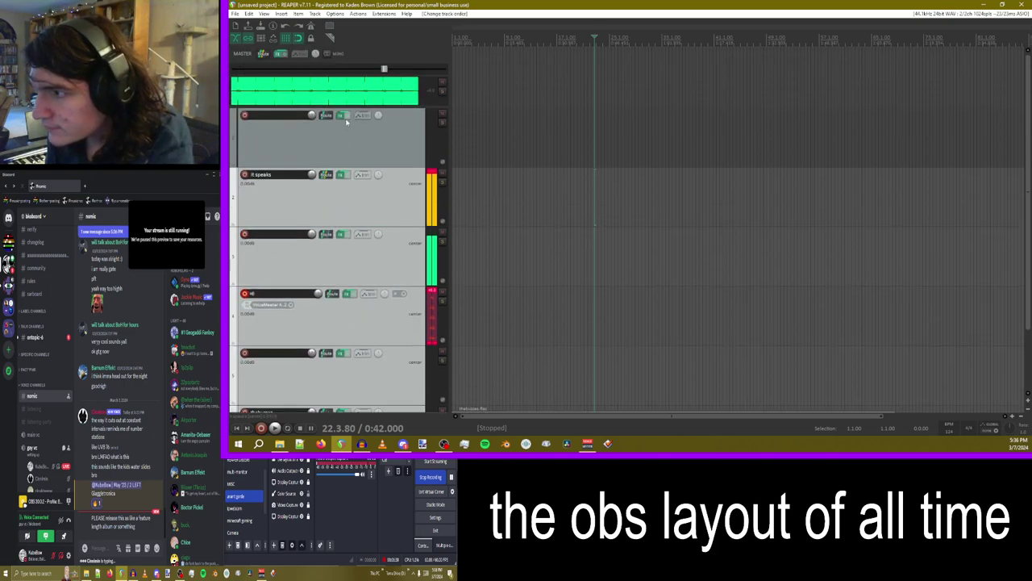
pyautogui.keyDown('ctrl'); pyautogui.click(349, 116); pyautogui.keyUp('ctrl')
# - Remove the EQ Mid/Side and Backup Limit effects from track 1 and close its effects window
pyautogui.click(342, 117)
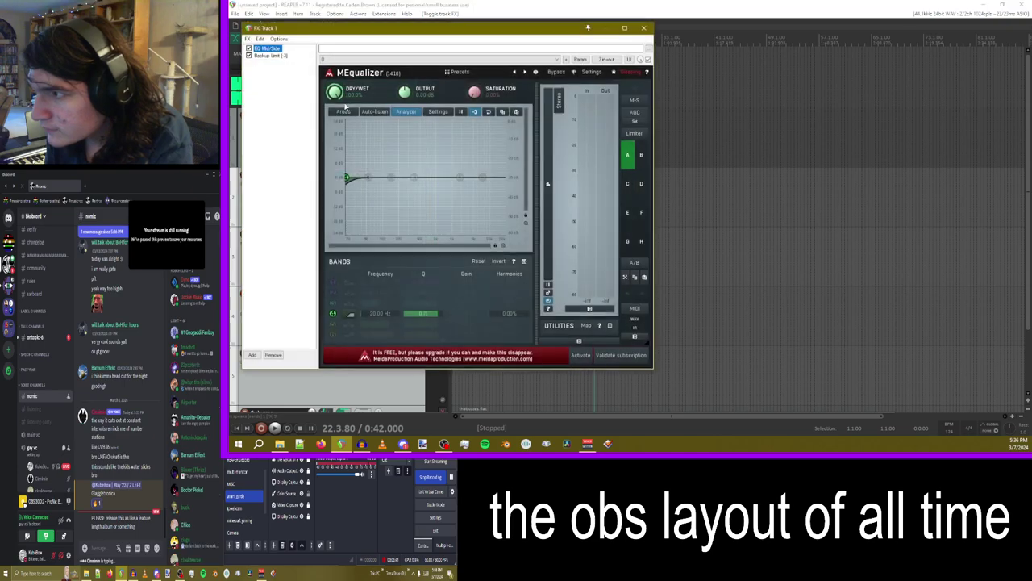
pyautogui.keyDown('shift'); pyautogui.click(269, 63); pyautogui.keyUp('shift')
pyautogui.click(277, 188)
pyautogui.click(274, 187)
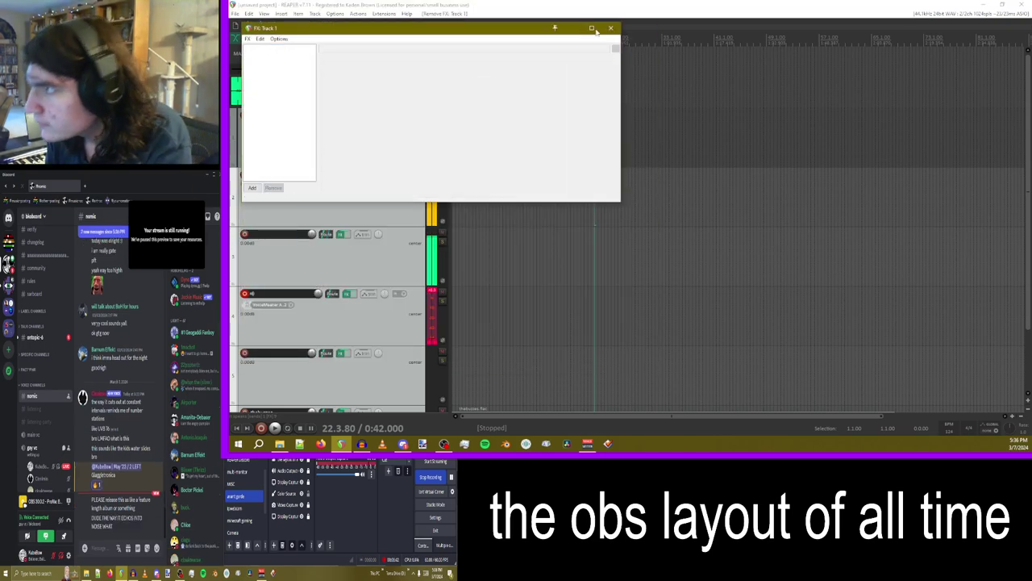
pyautogui.press('Escape')
# - Nest the selected tracks inside track 1 as a folder and add MTremolo to the folder track
pyautogui.moveTo(343, 185); pyautogui.dragTo(347, 132)
pyautogui.click(339, 116)
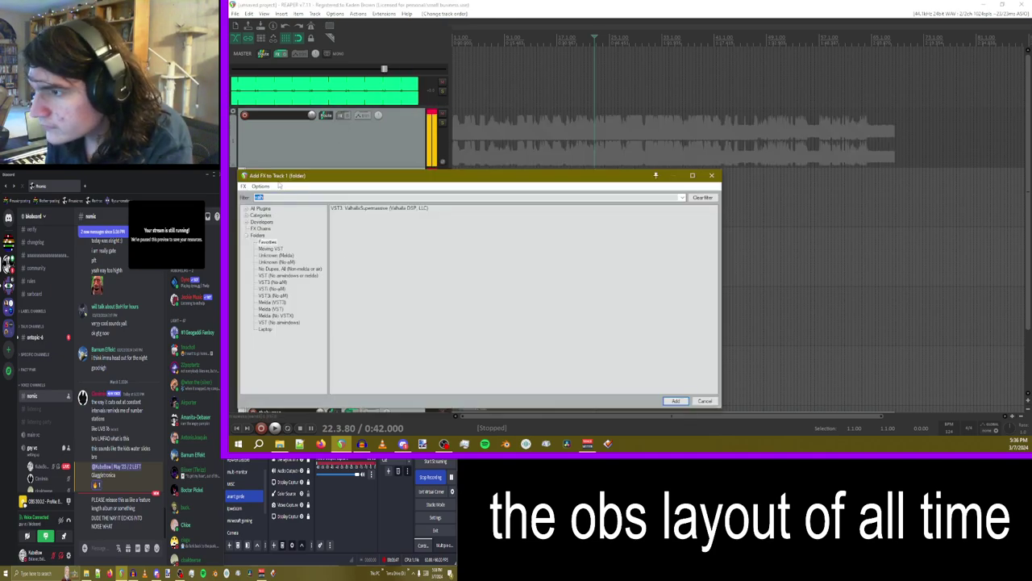
pyautogui.moveTo(279, 181); pyautogui.dragTo(506, 134)
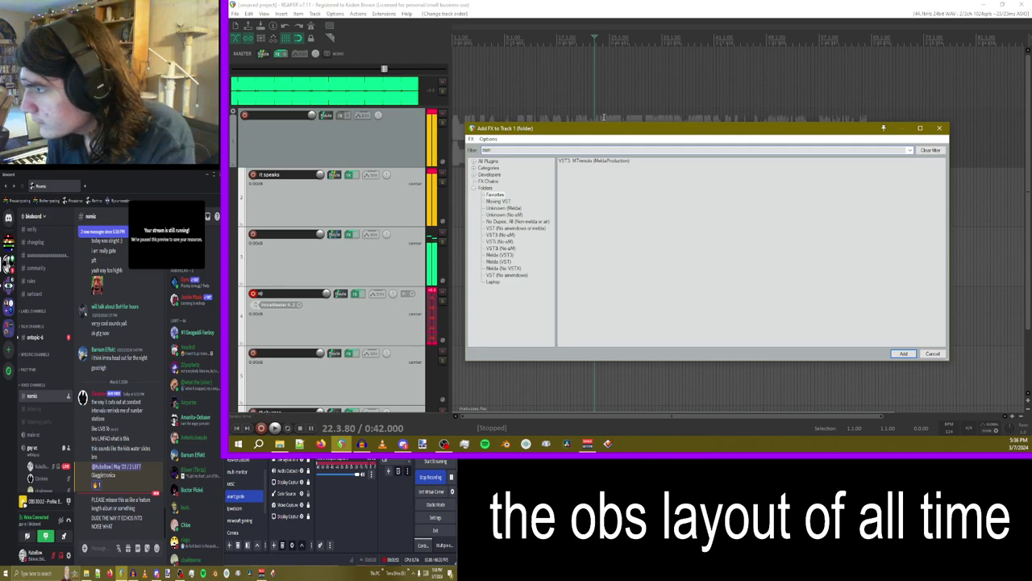
pyautogui.doubleClick(580, 162)
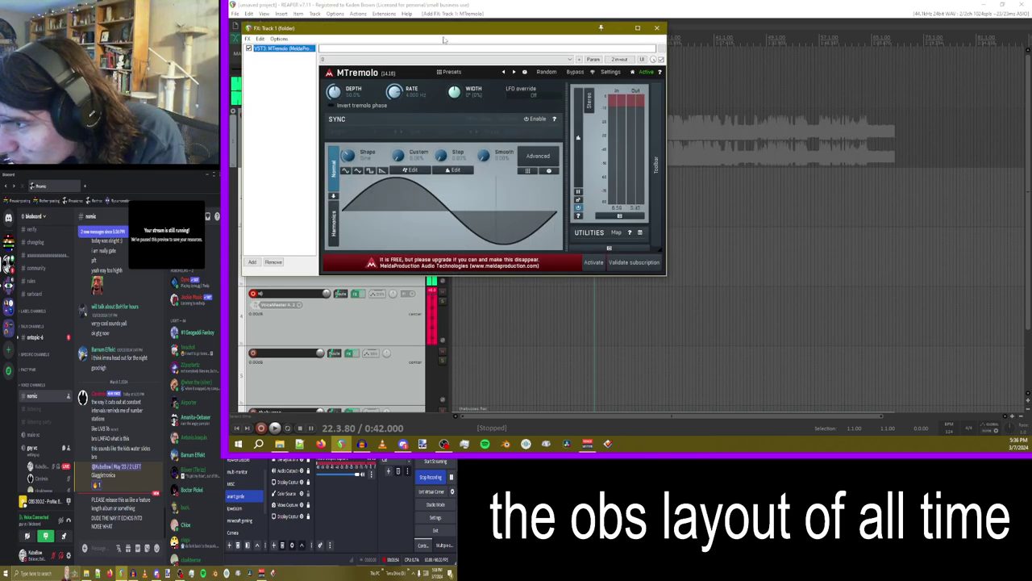
pyautogui.moveTo(350, 24); pyautogui.dragTo(586, 62)
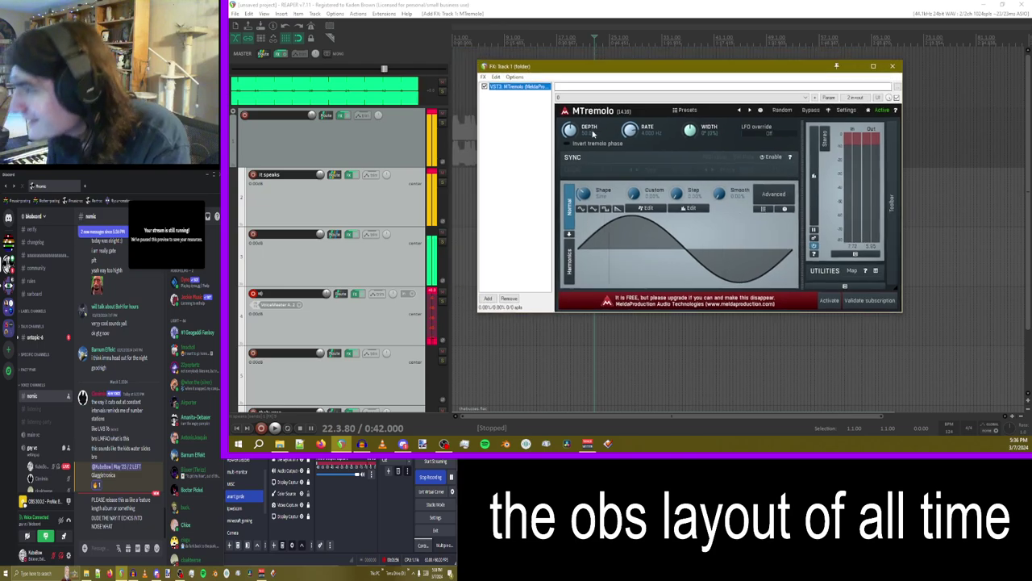
# - Give MTremolo a falling sawtooth waveform and adjust its depth and rate
pyautogui.click(617, 209)
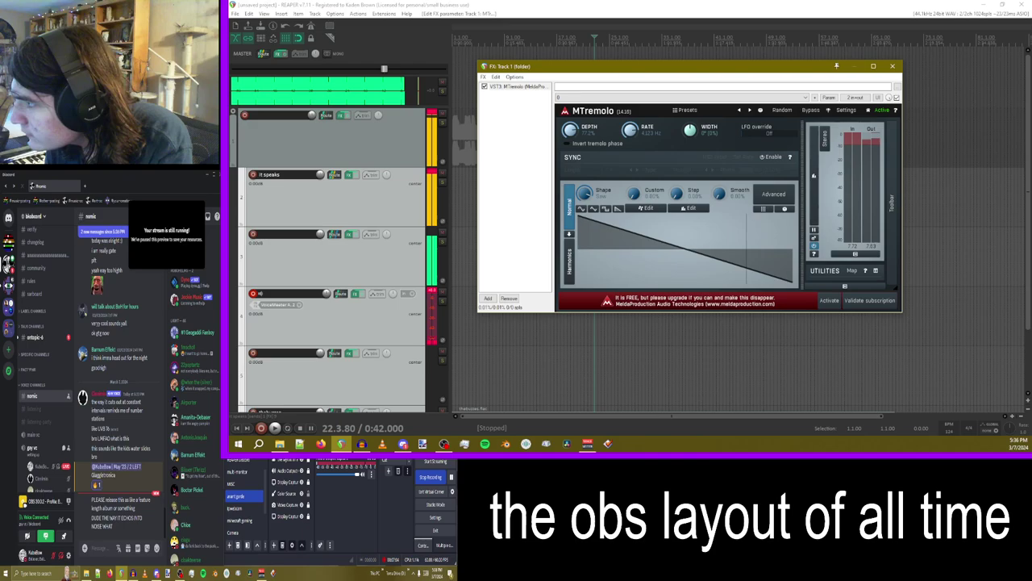
pyautogui.moveTo(570, 130); pyautogui.dragTo(570, 162)
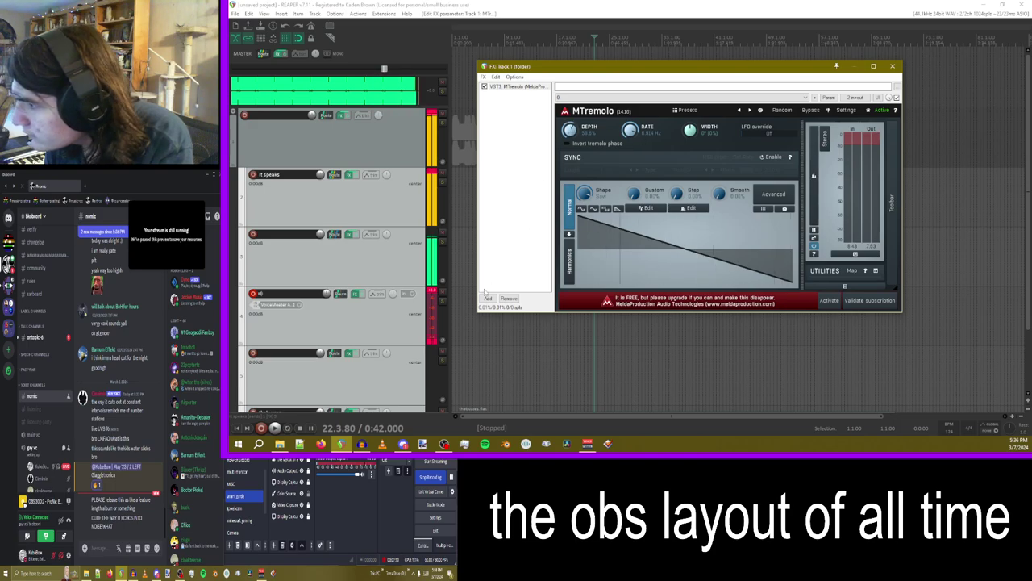
# - Add the Soft Clipper/Limiter after MTremolo on the folder track and set its boost to about 5.2 dB
pyautogui.click(486, 300)
pyautogui.write('asf')
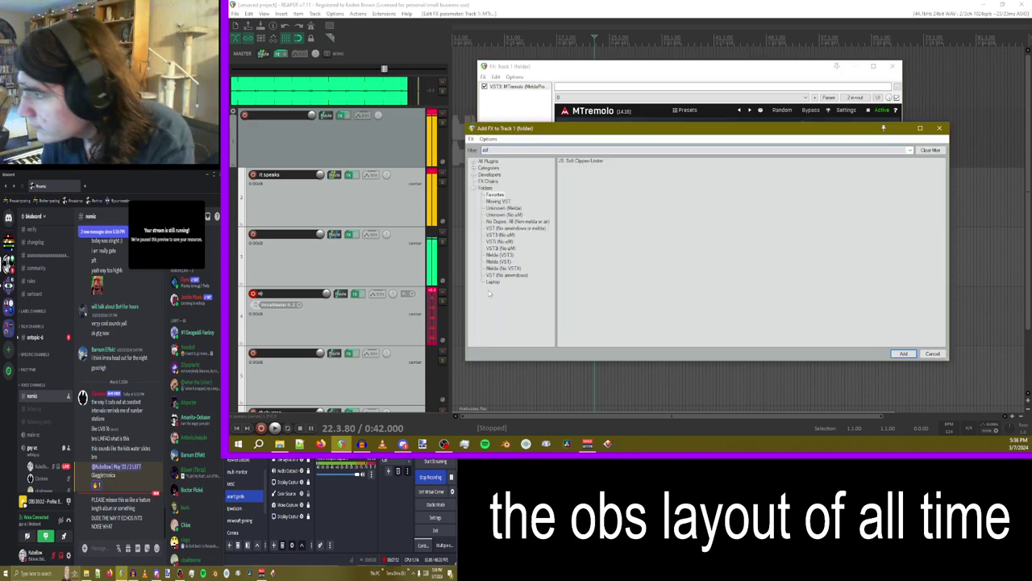
pyautogui.doubleClick(588, 162)
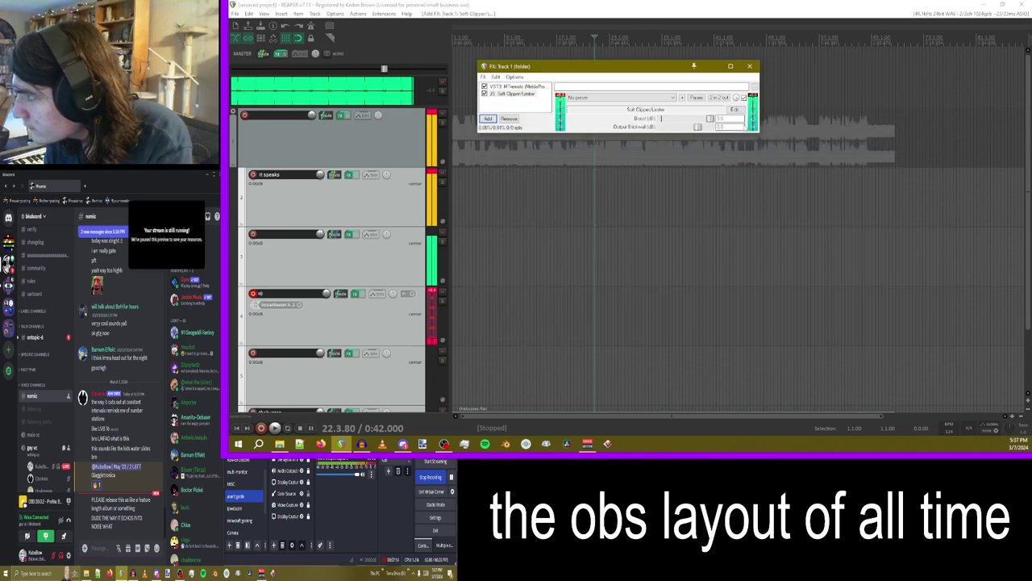
pyautogui.click(688, 118)
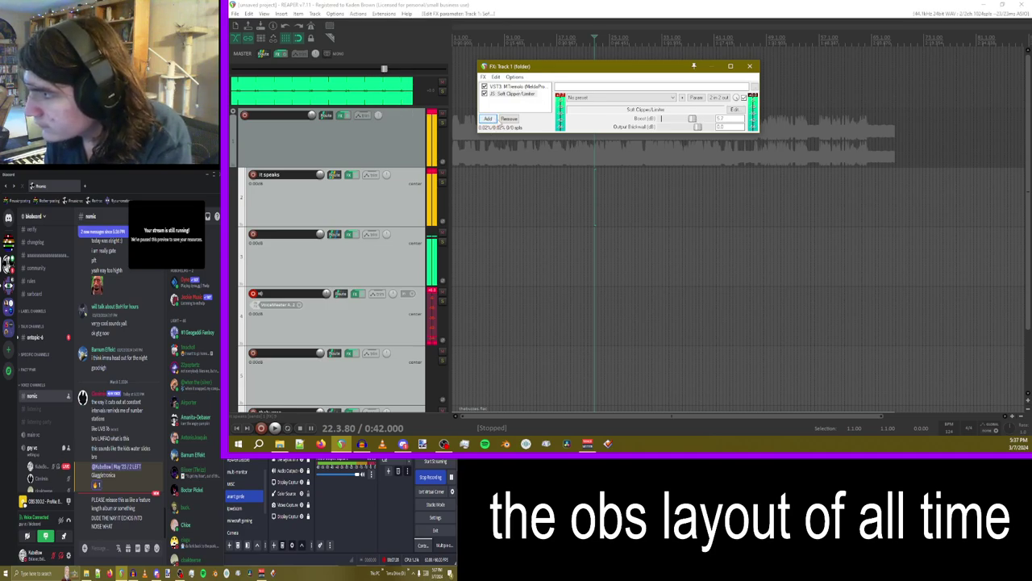
# - Duplicate MTremolo in the folder track's chain, change the copy's rate, and close the effects window
pyautogui.click(509, 87)
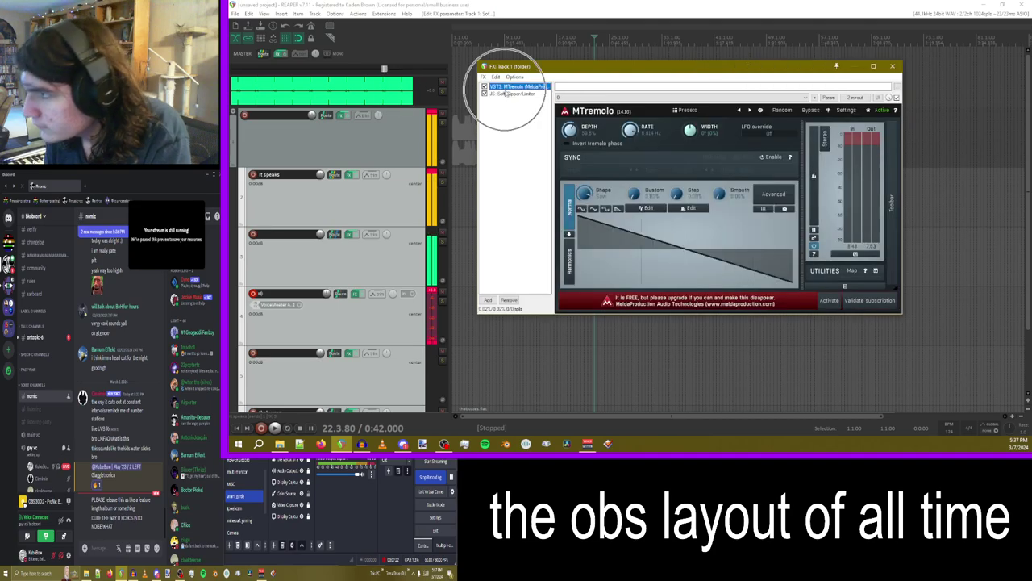
pyautogui.hotkey('ctrl', 'v')
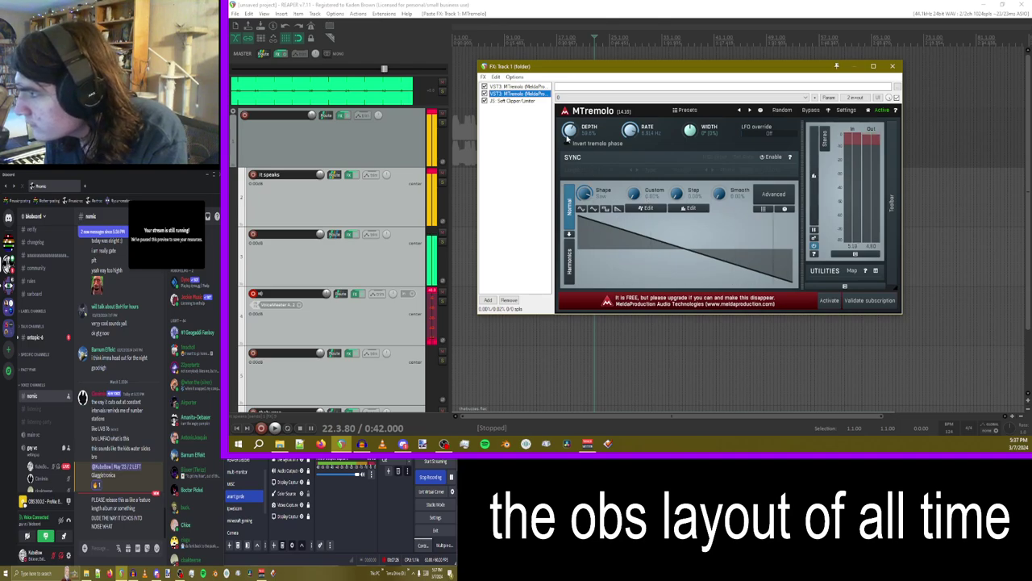
pyautogui.moveTo(649, 134); pyautogui.dragTo(648, 126)
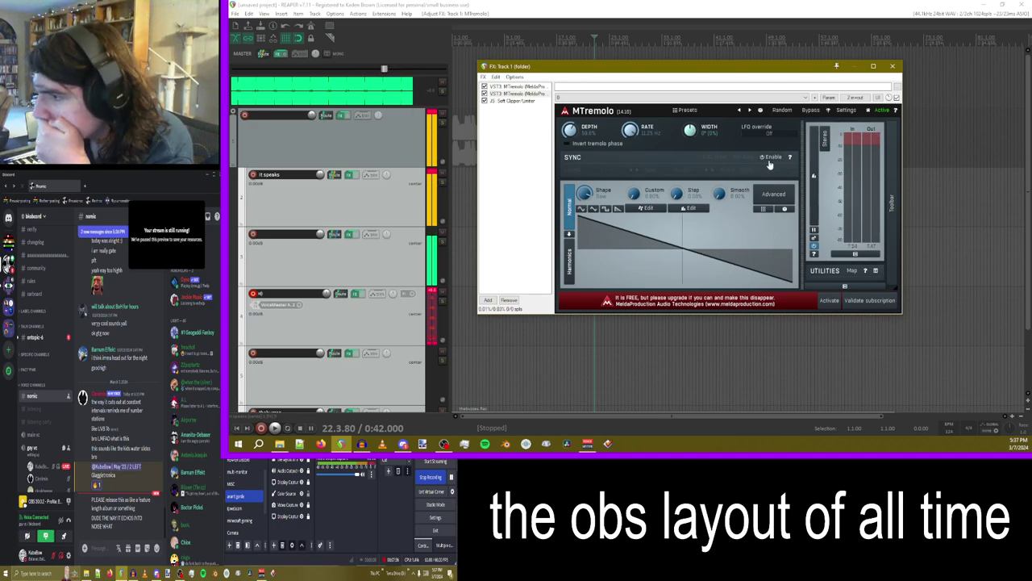
pyautogui.click(893, 66)
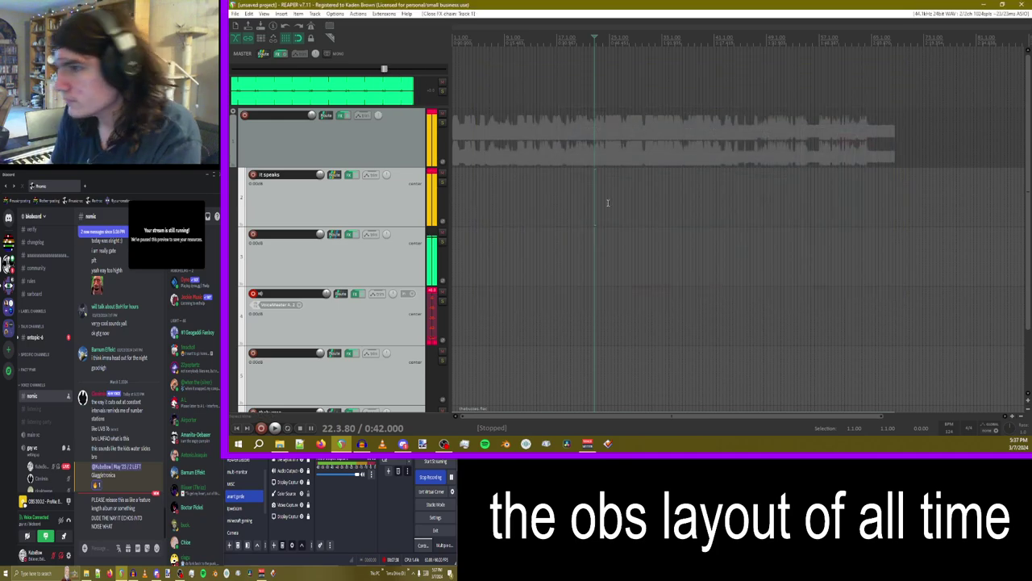
# - Insert a new track above the folder track and arm it for recording
pyautogui.rightClick(367, 139)
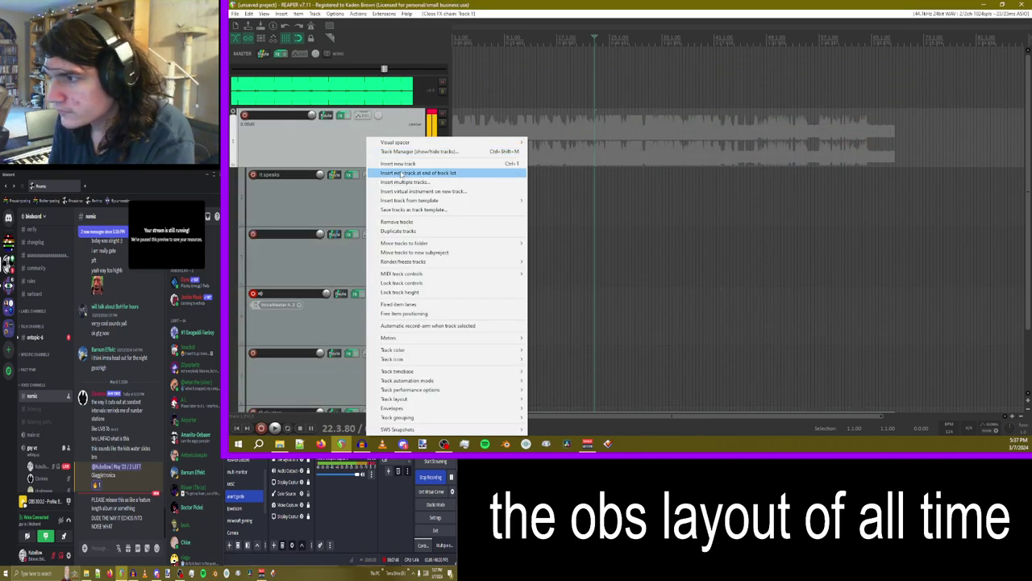
pyautogui.click(411, 164)
pyautogui.moveTo(301, 117); pyautogui.dragTo(303, 116)
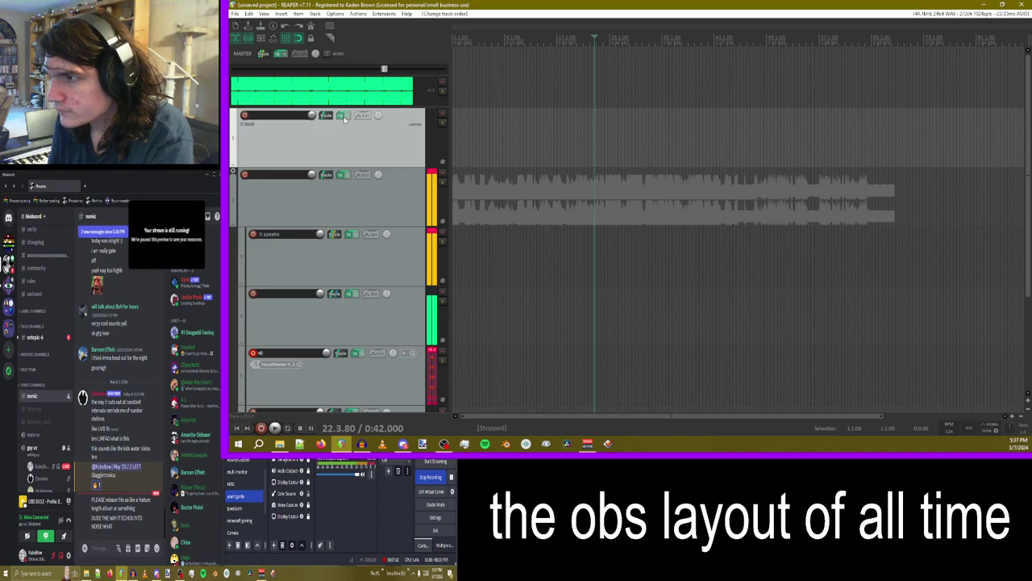
pyautogui.scroll(-3, 365, 198)
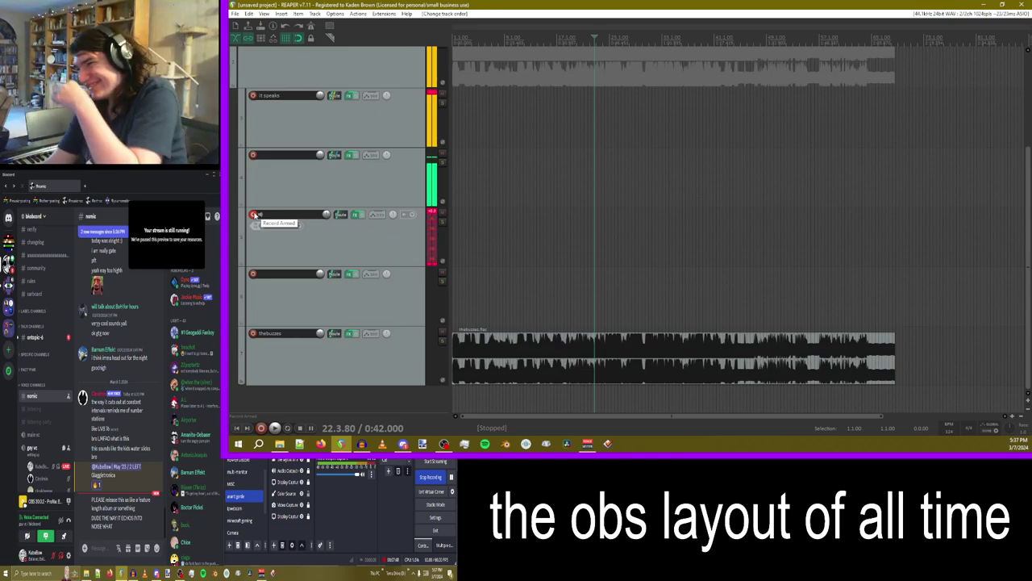
pyautogui.scroll(3, 338, 139)
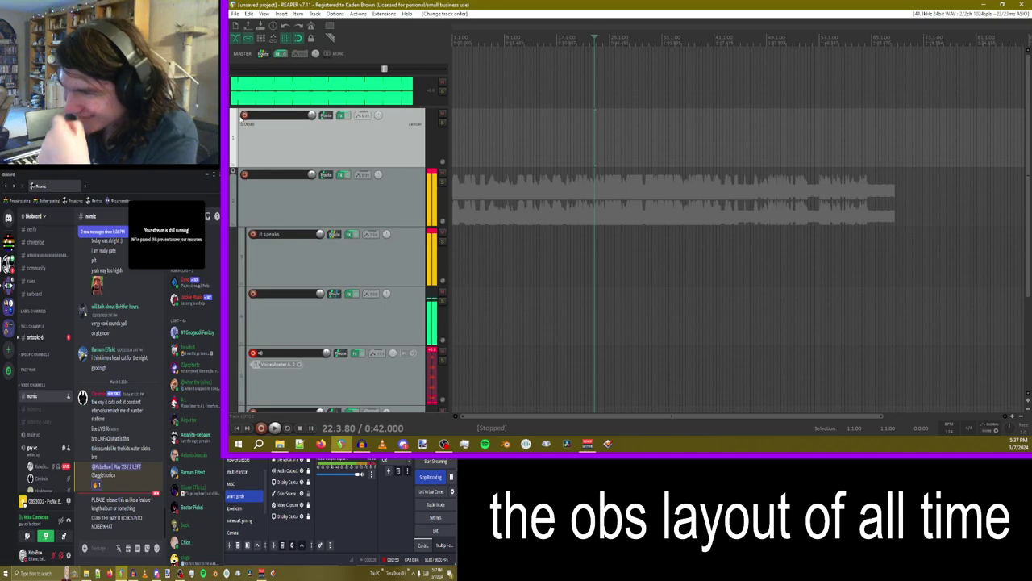
pyautogui.click(243, 115)
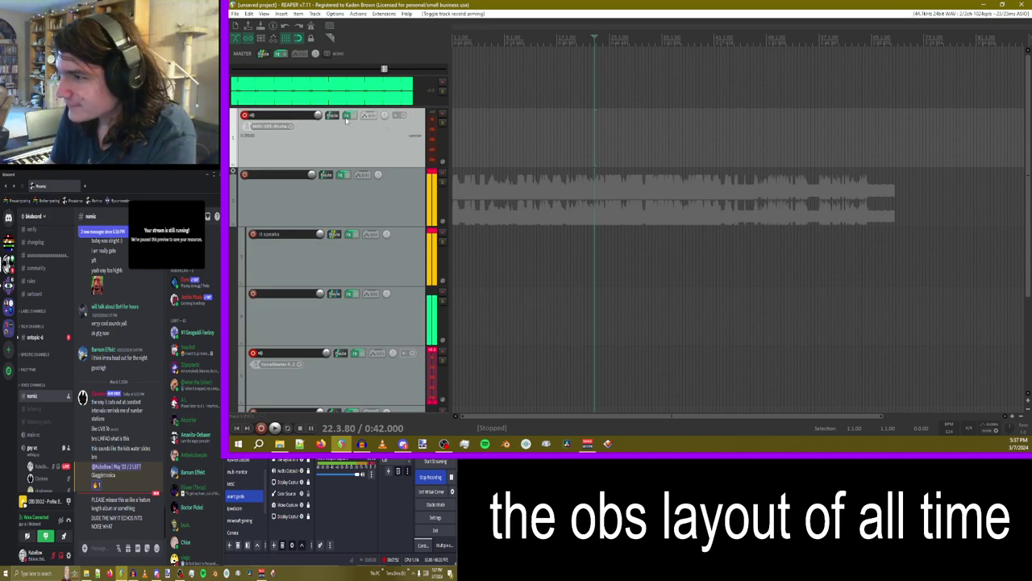
# - Add ReaPitch to the new track 1 and set its octave shift to -2
pyautogui.click(346, 117)
pyautogui.moveTo(368, 33); pyautogui.dragTo(651, 37)
pyautogui.click(535, 357)
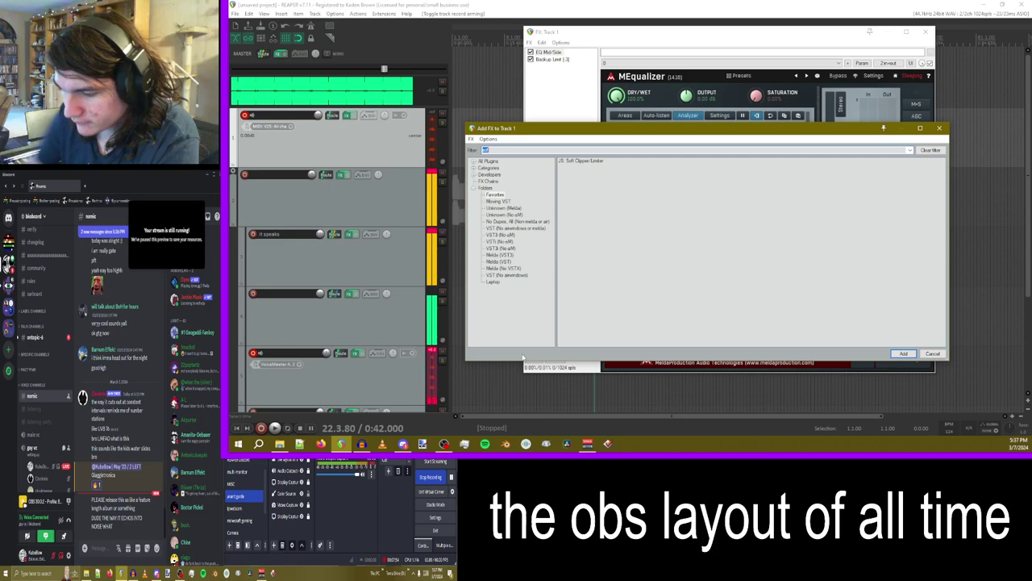
pyautogui.write('pit')
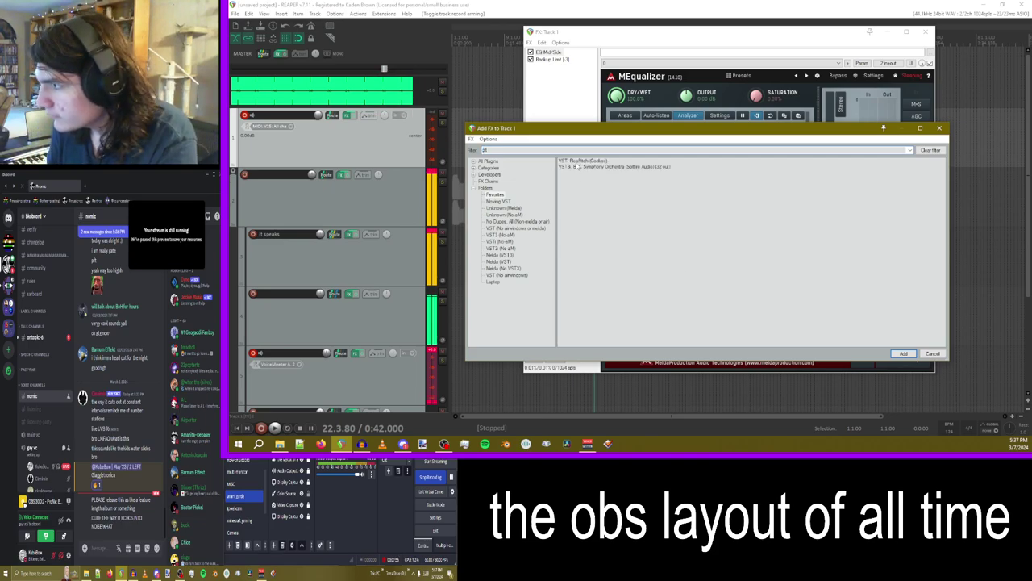
pyautogui.doubleClick(576, 162)
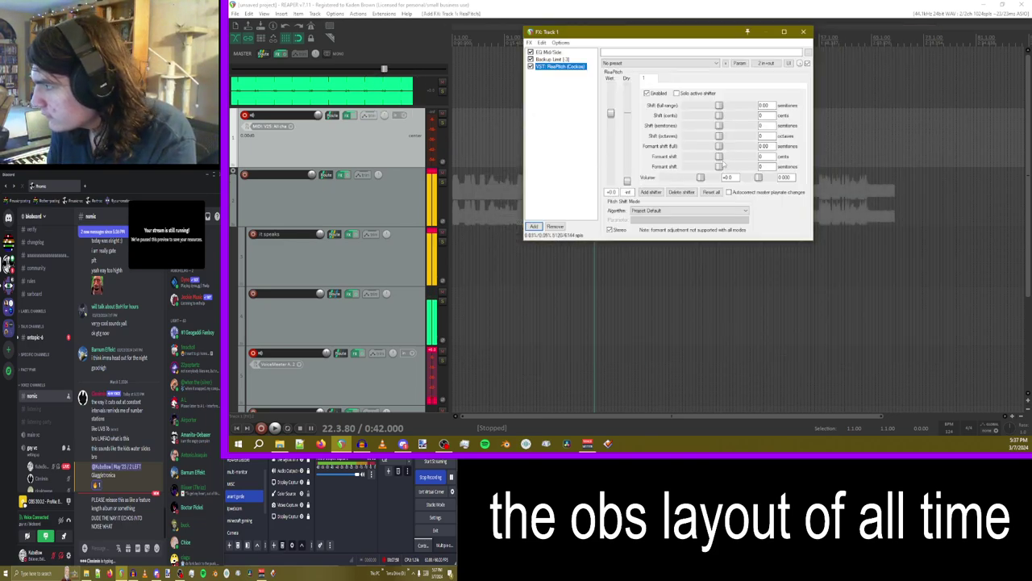
pyautogui.moveTo(716, 138); pyautogui.dragTo(680, 146)
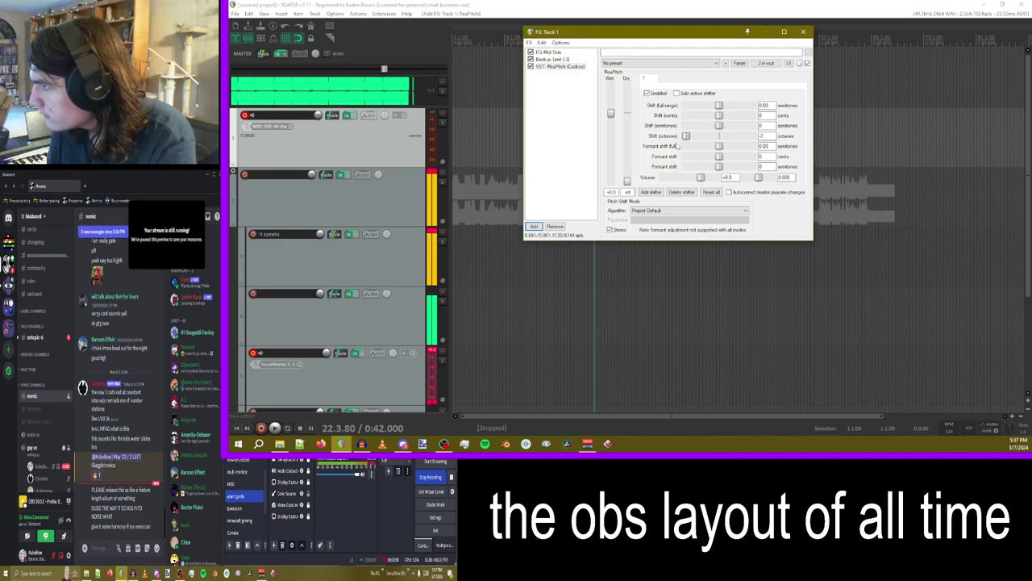
# - Move ReaPitch to the start of track 1's chain and remove EQ Mid/Side and Backup Limit
pyautogui.moveTo(551, 68); pyautogui.dragTo(552, 53)
pyautogui.keyDown('shift'); pyautogui.click(553, 67); pyautogui.keyUp('shift')
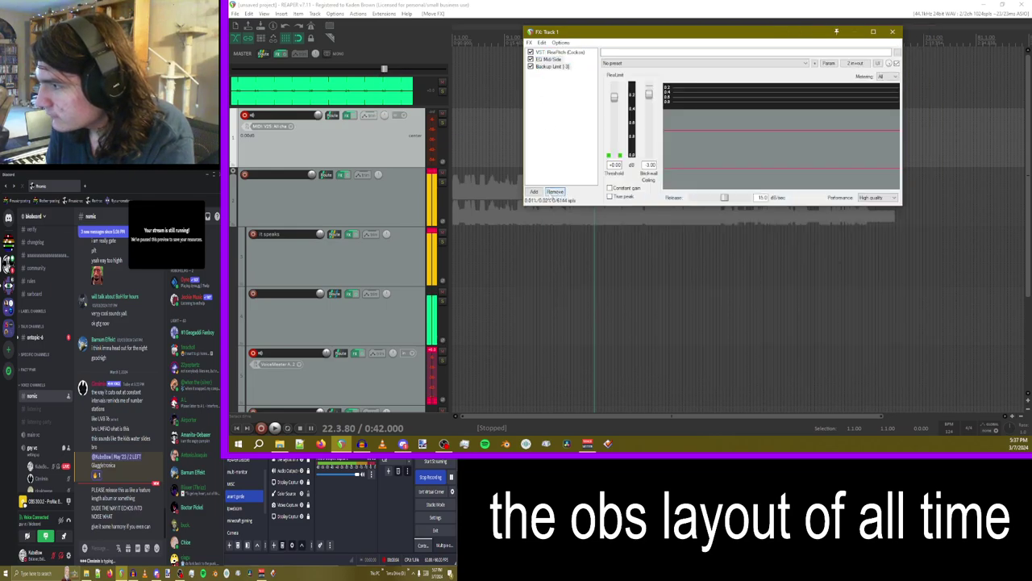
pyautogui.click(551, 195)
# - Add the Soft Clipper/Limiter after ReaPitch on track 1
pyautogui.click(535, 225)
pyautogui.write('sof')
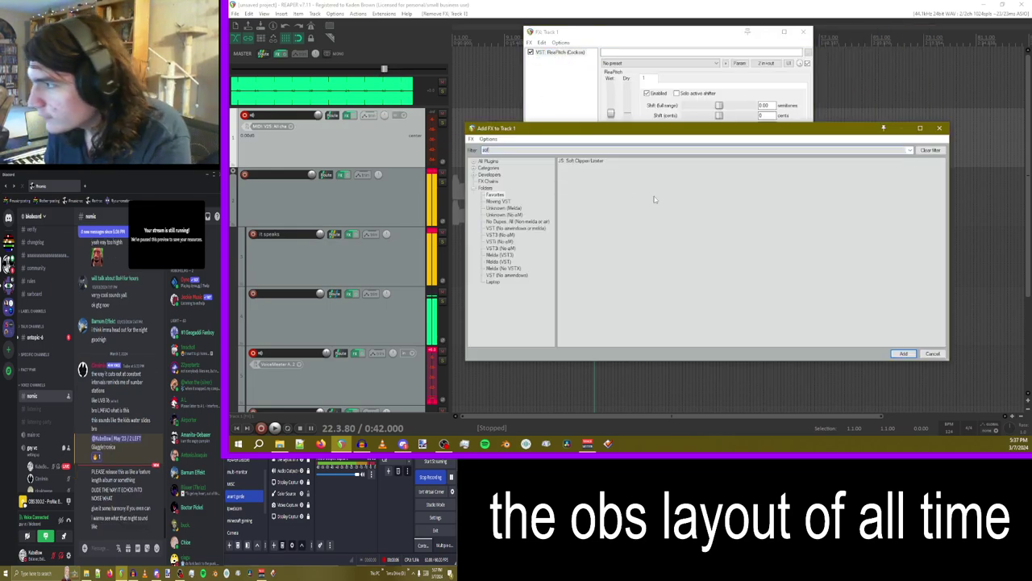
pyautogui.doubleClick(577, 161)
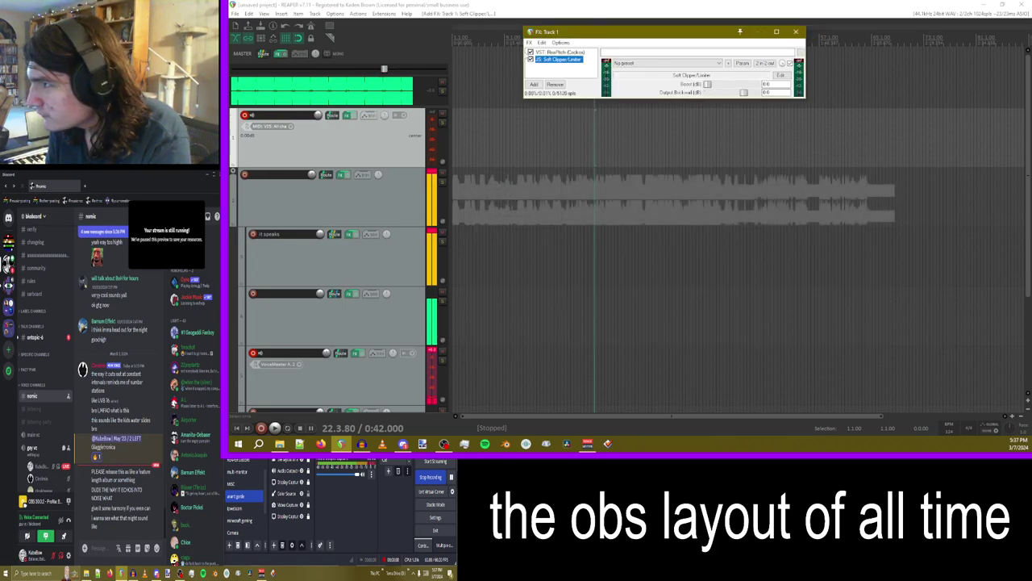
# - Paste three copies of ReaPitch into track 1's chain and start playback
pyautogui.click(552, 52)
pyautogui.hotkey('ctrl', 'c')
pyautogui.hotkey('ctrl', 'v')
pyautogui.hotkey('ctrl', 'v')
pyautogui.hotkey('ctrl', 'v')
pyautogui.press('space')
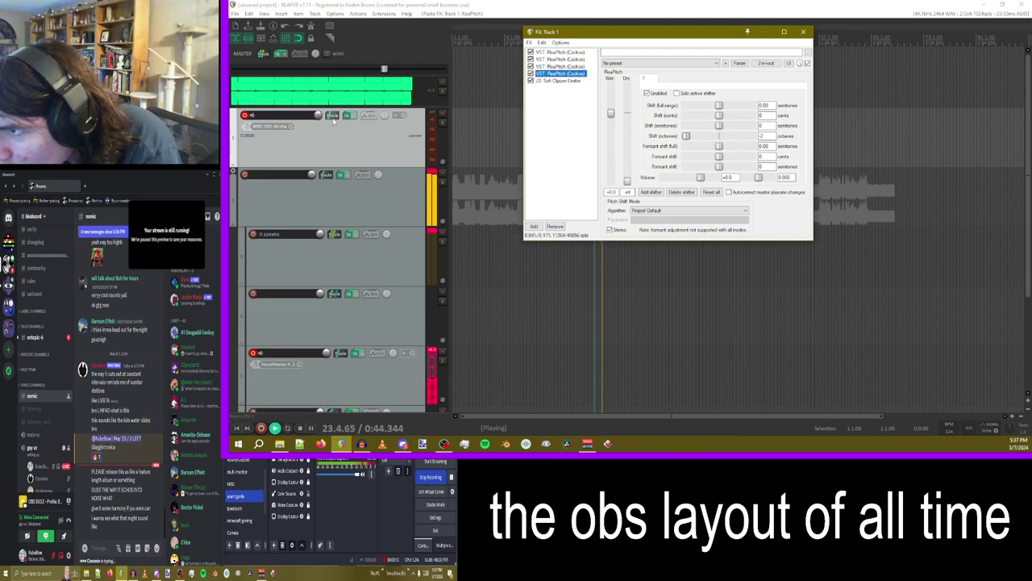
# - Set track 1's recording input to the VoiceMeeter stereo pair and, after trying it out, disarm the track
pyautogui.click(266, 131)
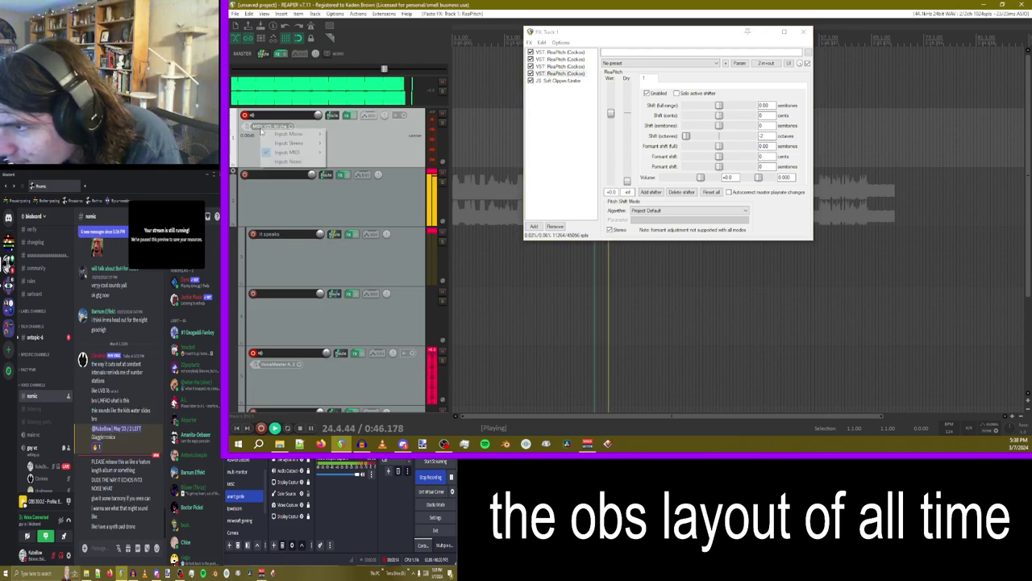
pyautogui.click(393, 143)
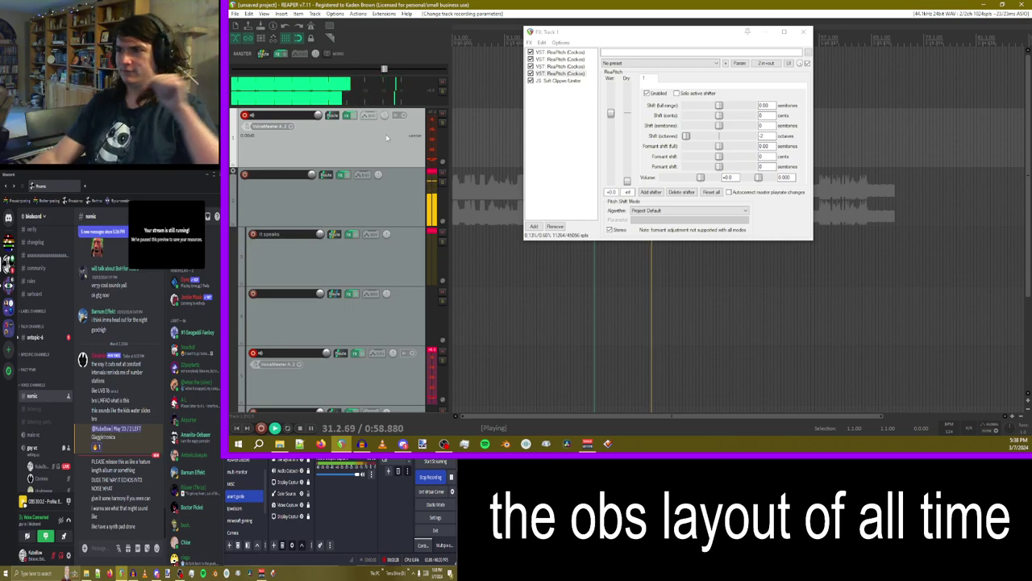
pyautogui.click(245, 115)
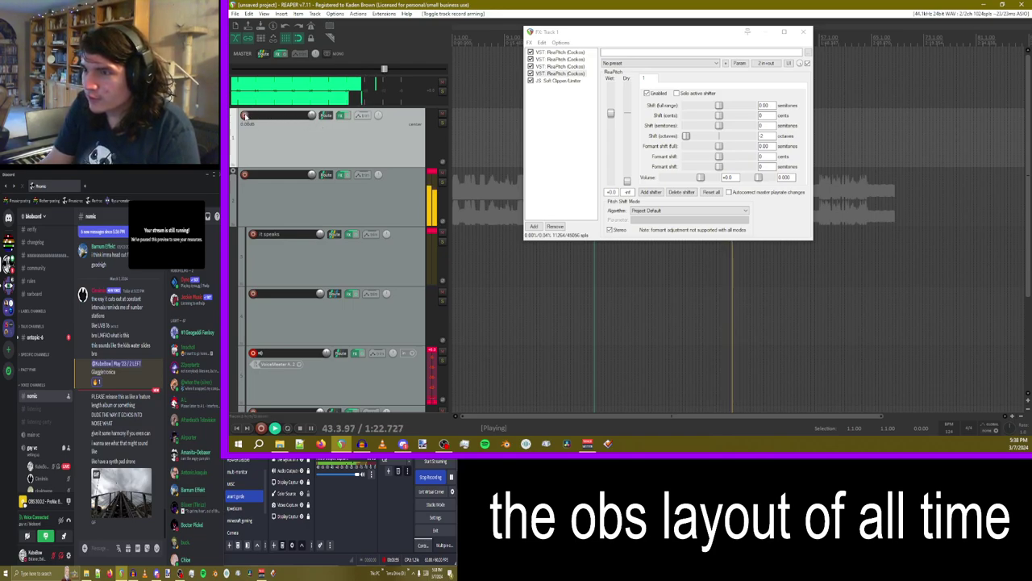
pyautogui.scroll(-2, 320, 175)
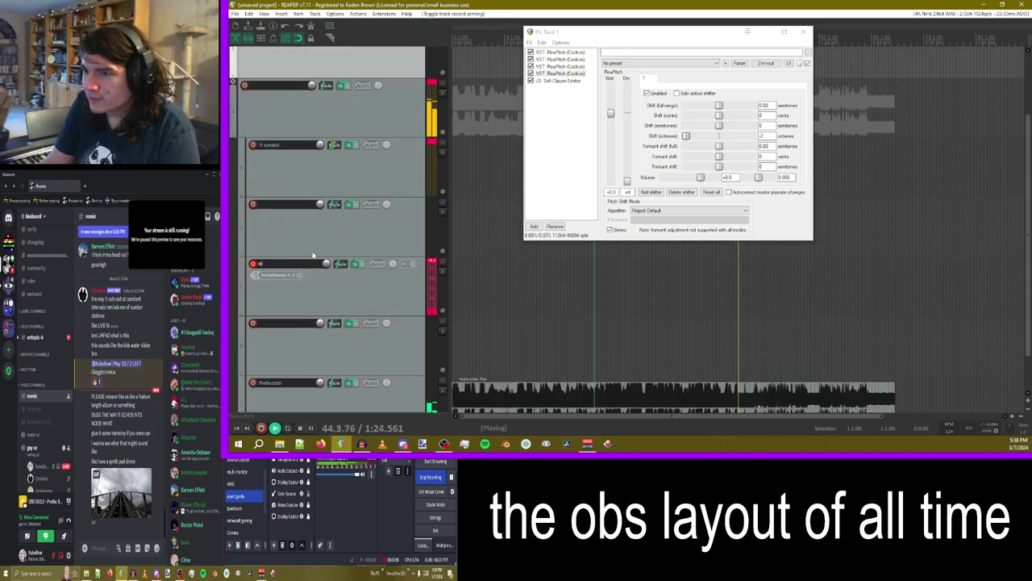
pyautogui.scroll(2, 314, 255)
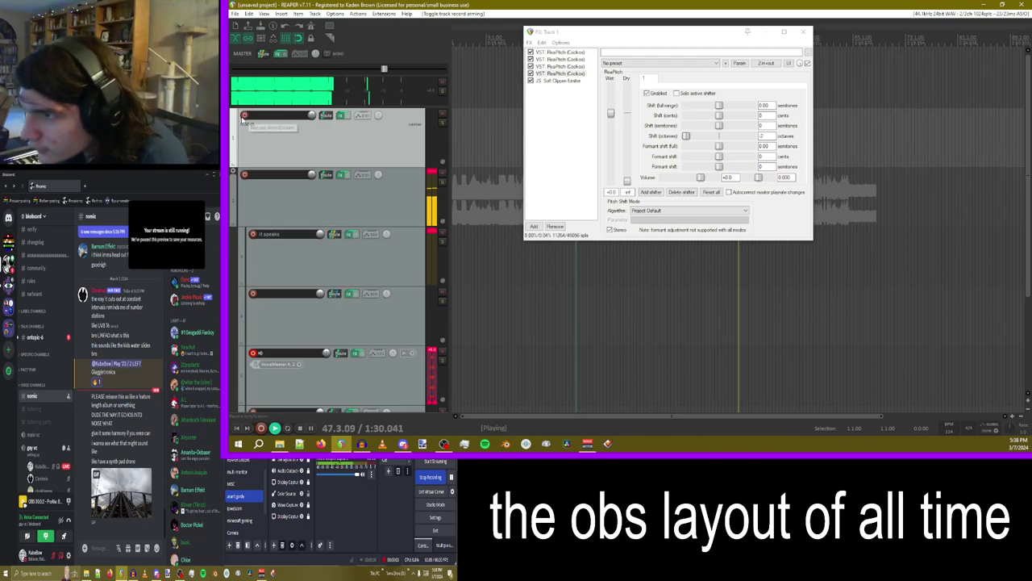
# - Arm track 1 for recording and add MEqualizer between ValhallaSupermassive and Backup Limit in track 5's effect chain
pyautogui.click(245, 116)
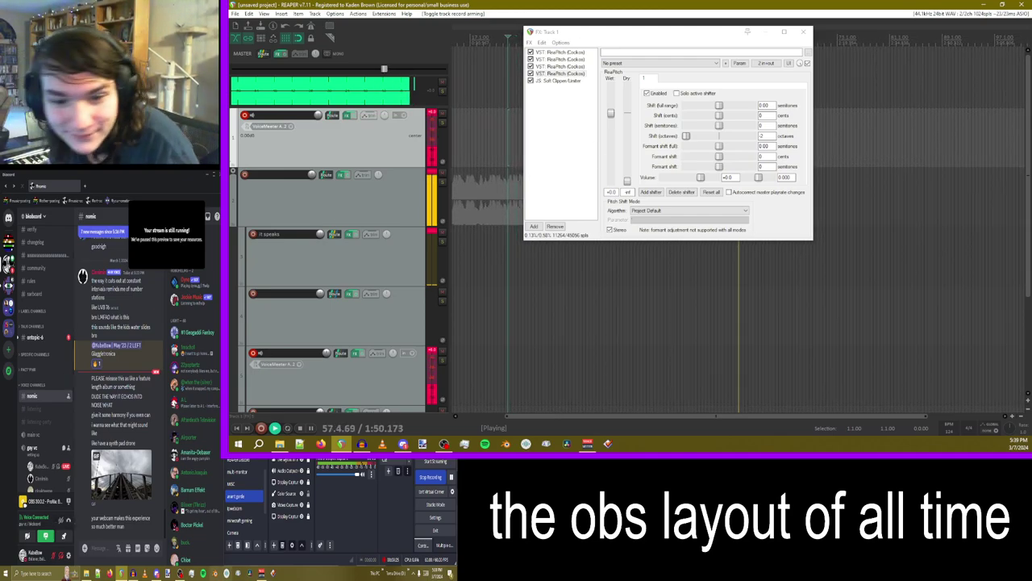
pyautogui.scroll(-1, 361, 293)
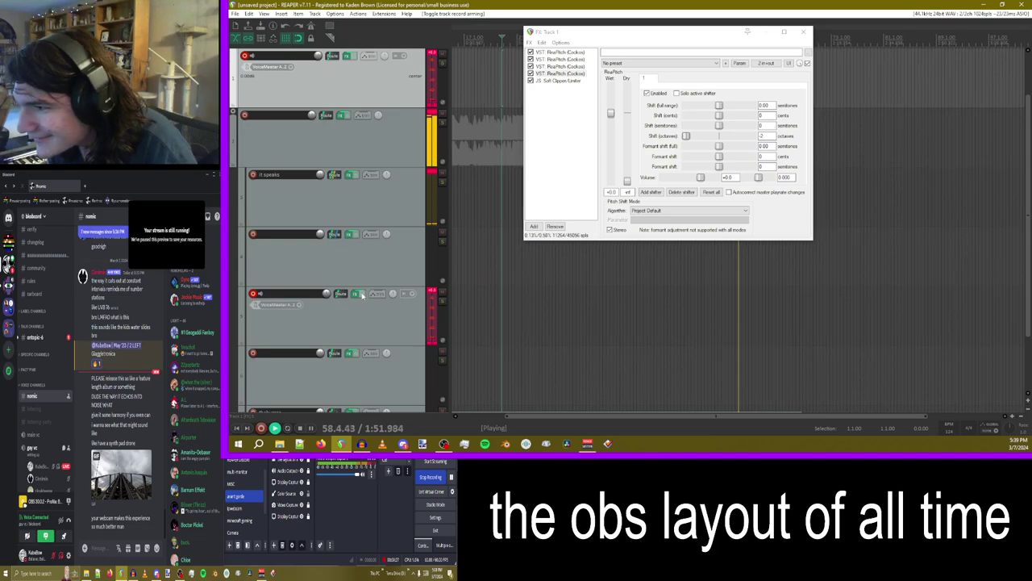
pyautogui.click(358, 294)
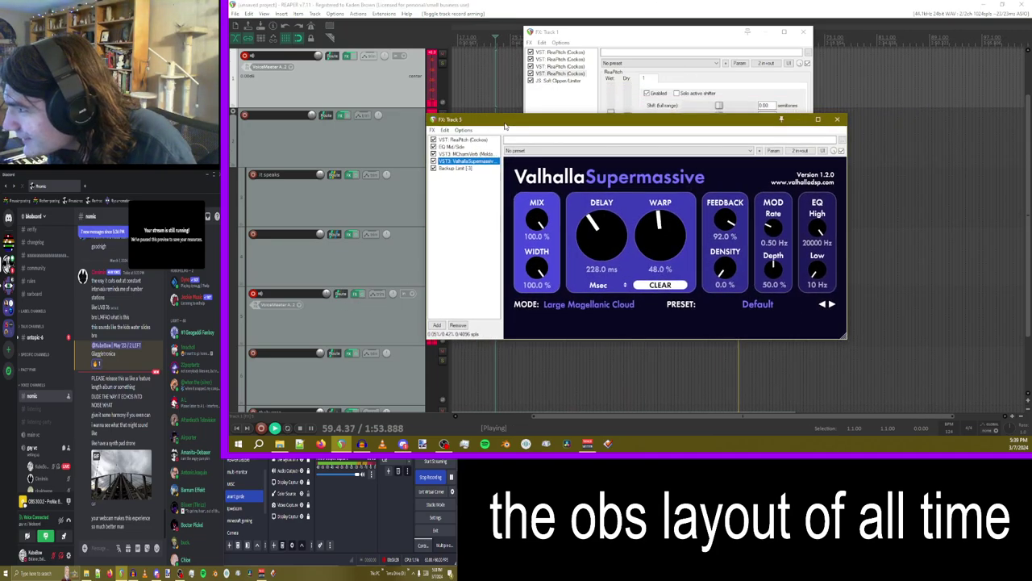
pyautogui.click(446, 326)
pyautogui.write('eq')
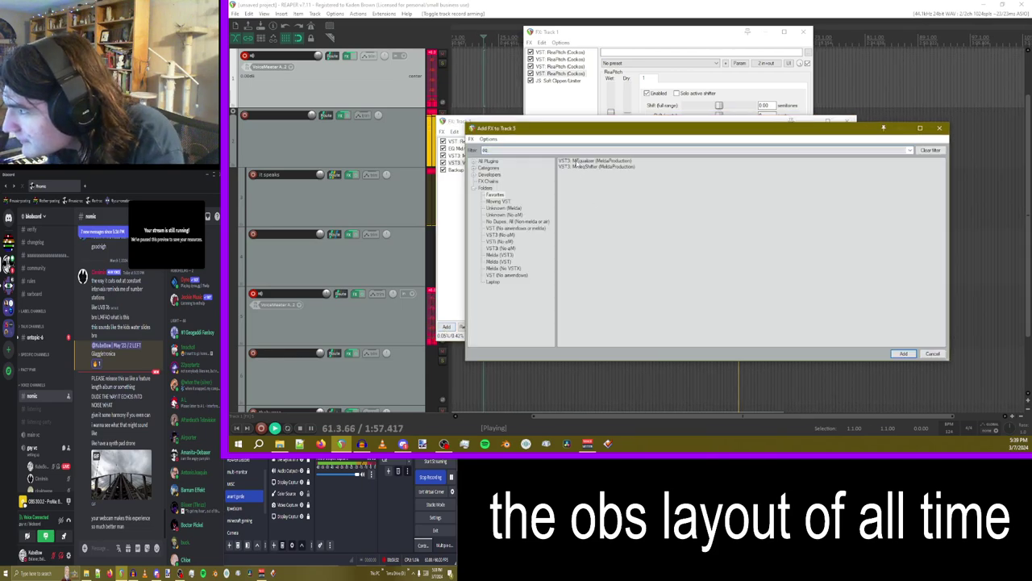
pyautogui.doubleClick(577, 161)
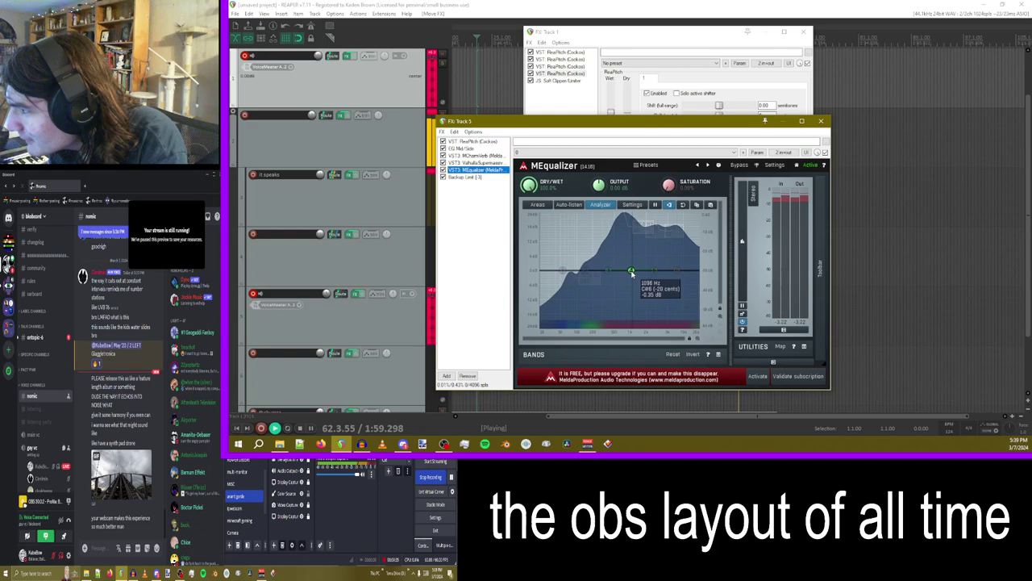
# - Turn band 4 of track 5's MEqualizer into a low-pass filter and move its cutoff down into the low frequencies
pyautogui.rightClick(631, 271)
pyautogui.click(154, 349)
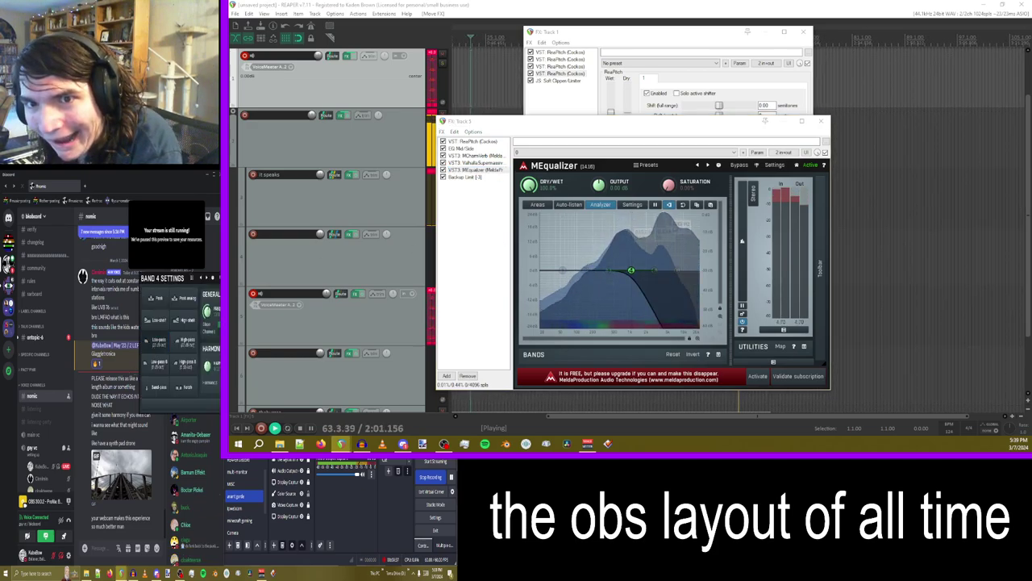
pyautogui.moveTo(180, 277); pyautogui.dragTo(632, 40)
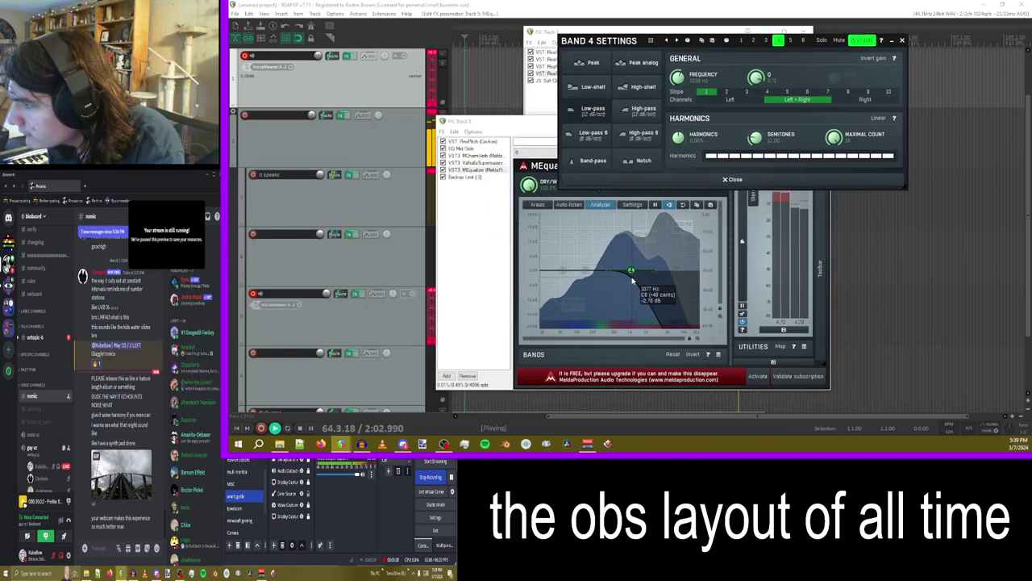
pyautogui.moveTo(632, 270); pyautogui.dragTo(562, 267)
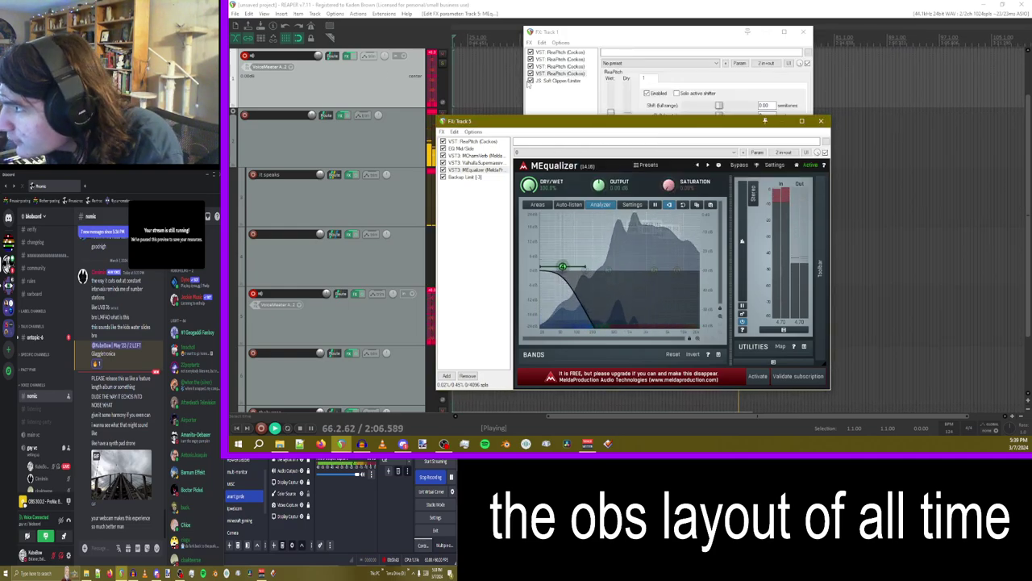
# - Bypass the third and fourth ReaPitch instances on track 1 and stop playback
pyautogui.click(561, 74)
pyautogui.click(531, 73)
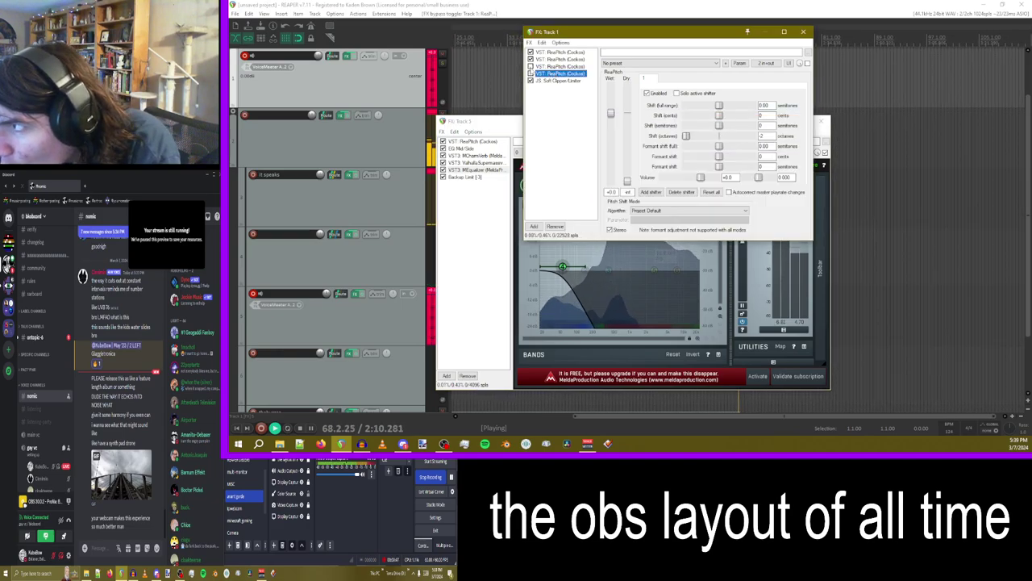
pyautogui.scroll(1, 379, 175)
pyautogui.press('space')
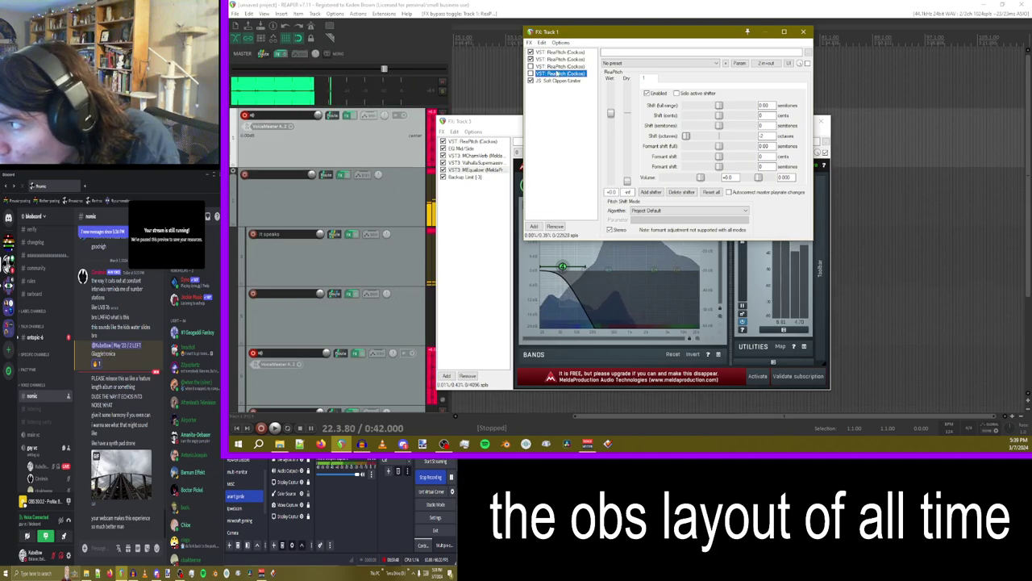
# - Duplicate the Soft Clipper/Limiter at the end of track 1's effect chain
pyautogui.click(561, 81)
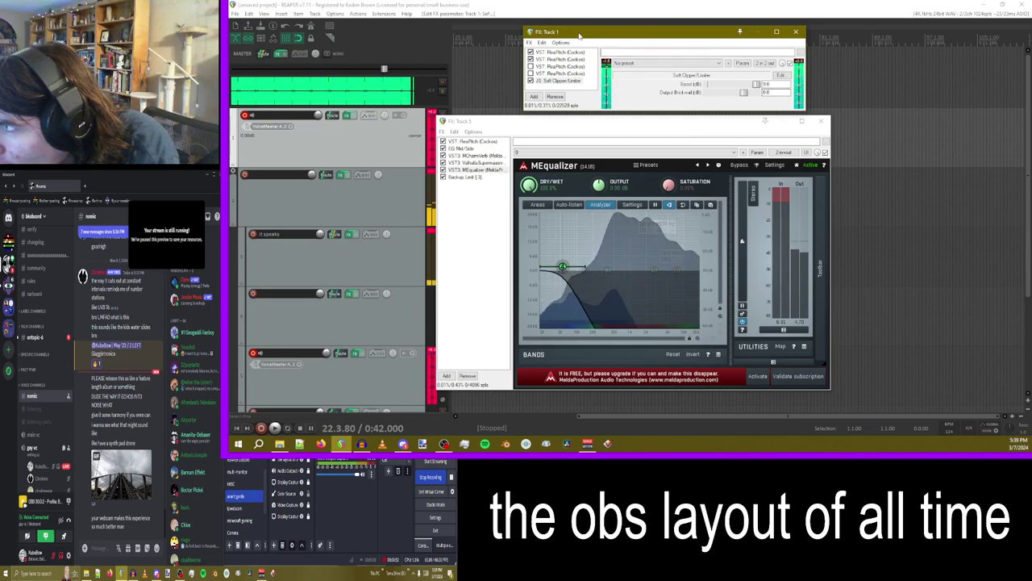
pyautogui.moveTo(579, 36); pyautogui.dragTo(483, 210)
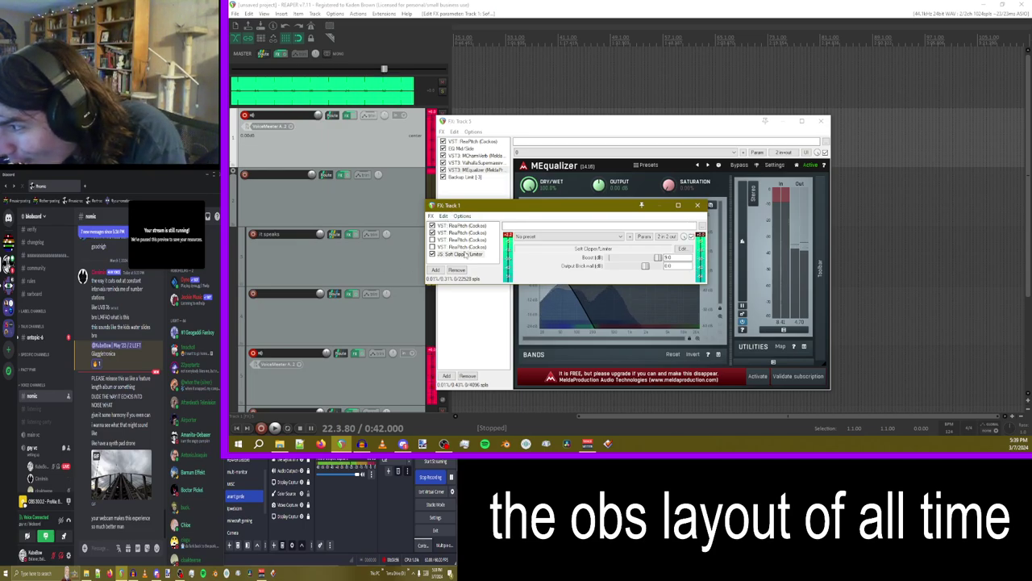
pyautogui.moveTo(466, 254); pyautogui.dragTo(481, 264)
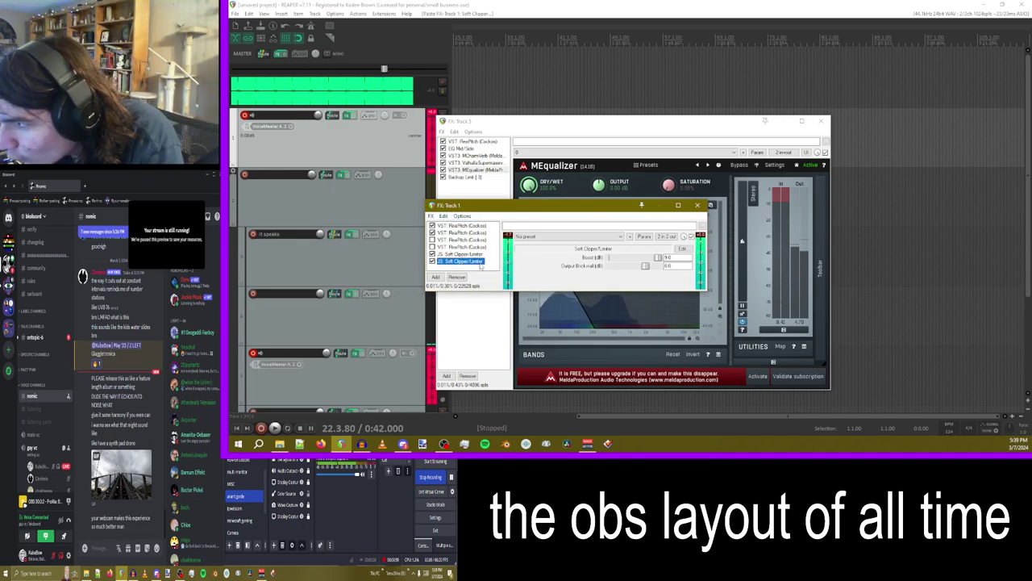
# - Add ValhallaSupermassive to track 1 and move it to the start of the effect chain
pyautogui.click(436, 276)
pyautogui.write('val')
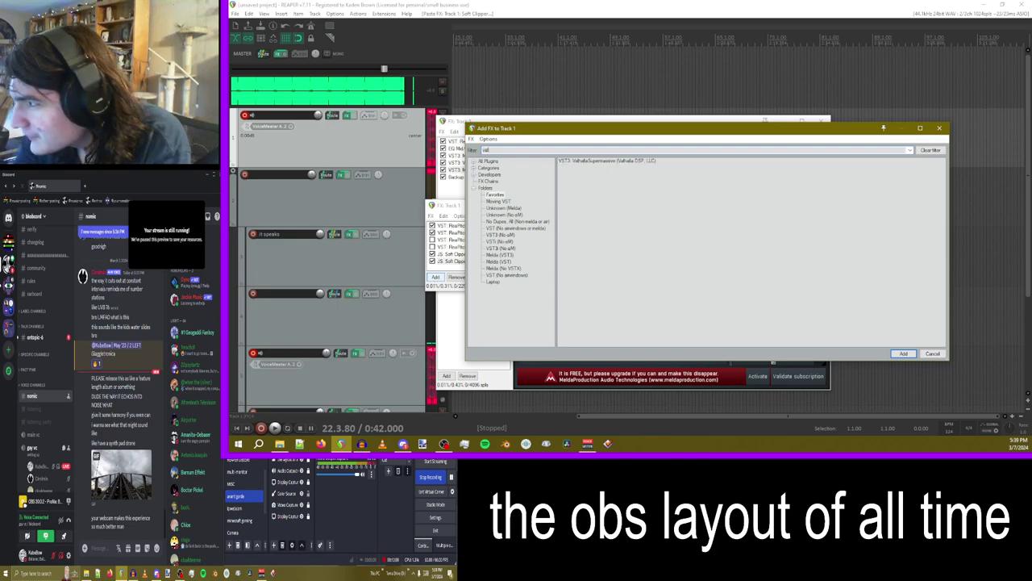
pyautogui.doubleClick(596, 160)
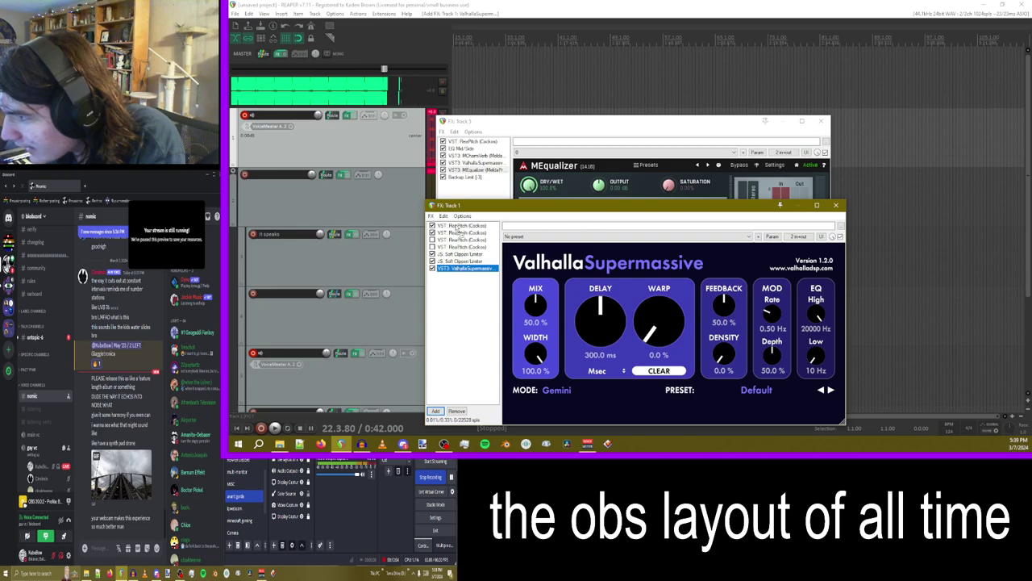
pyautogui.moveTo(457, 228); pyautogui.dragTo(458, 225)
pyautogui.press('ctrl')
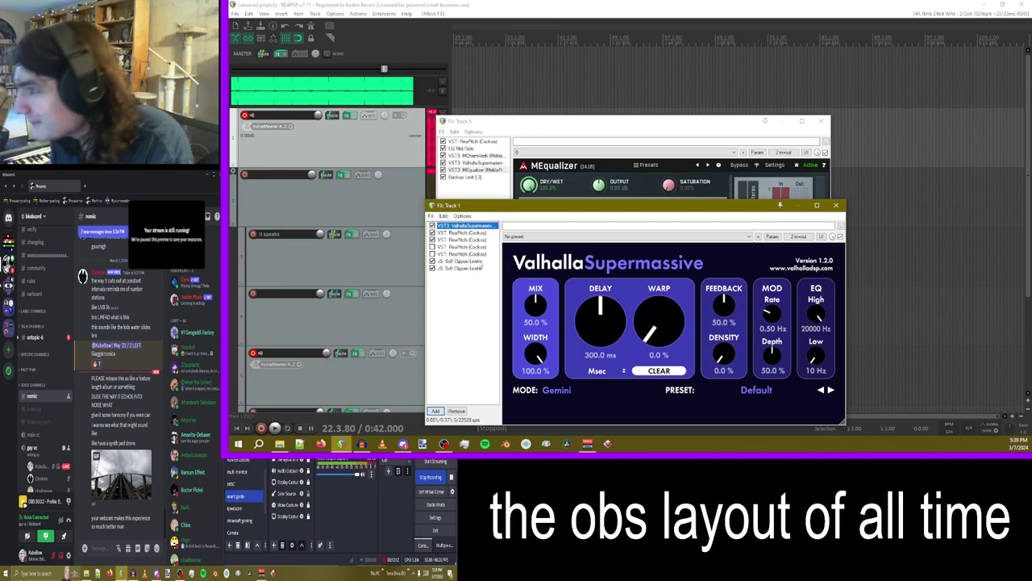
# - Paste a third Soft Clipper/Limiter at the end of track 1's chain and start playback
pyautogui.click(466, 269)
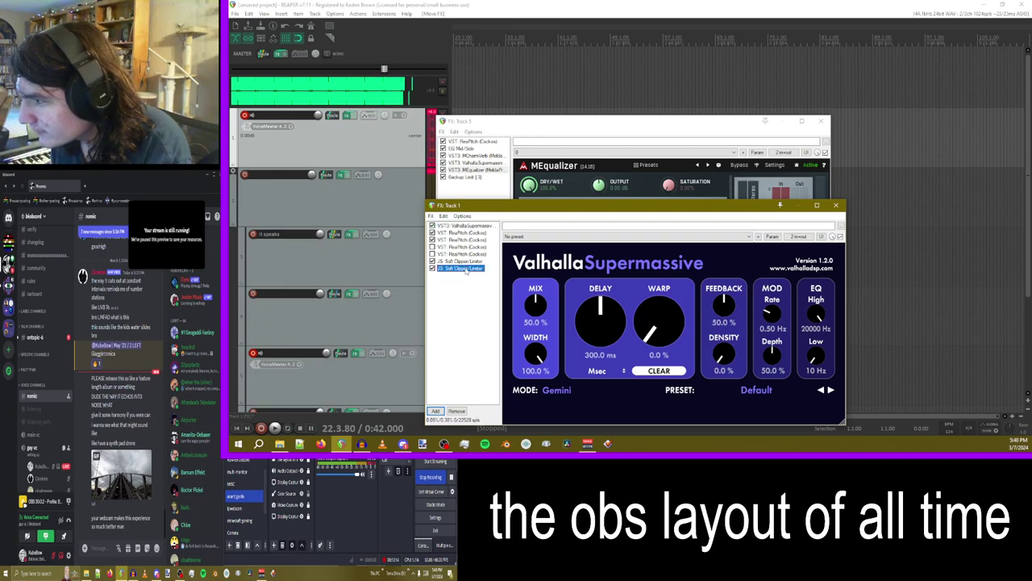
pyautogui.hotkey('ctrl', 'v')
pyautogui.press('space')
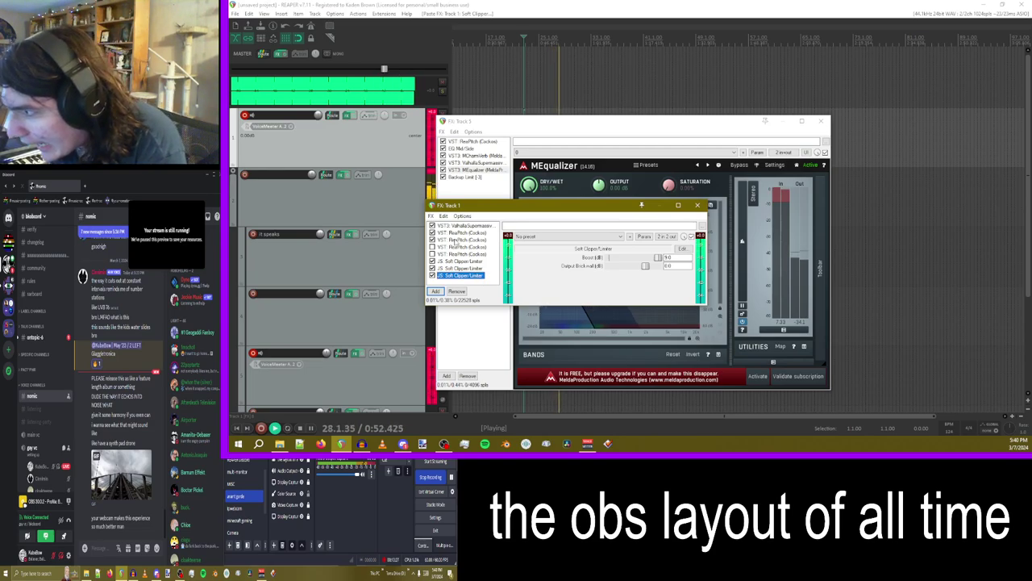
# - Raise the dry level of the first two ReaPitch instances on track 1 to +0.0 and close both effect chain windows
pyautogui.click(455, 239)
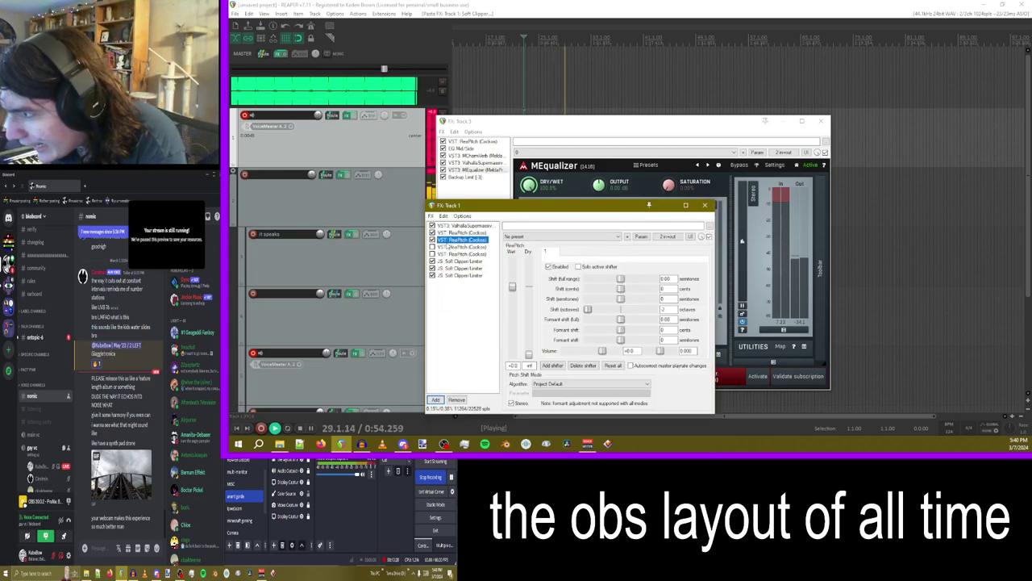
pyautogui.moveTo(529, 354); pyautogui.dragTo(530, 301)
pyautogui.doubleClick(462, 233)
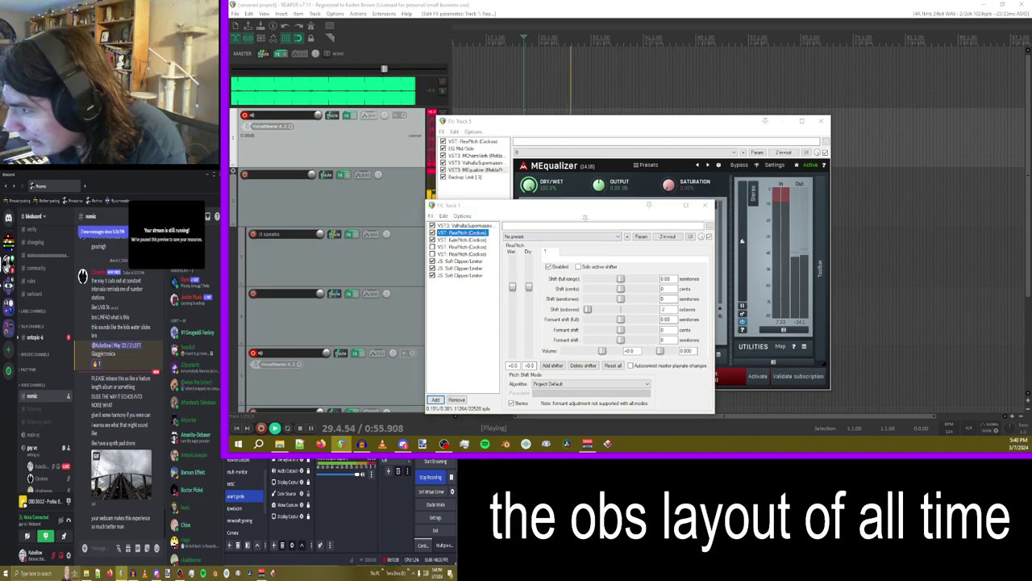
pyautogui.click(642, 219)
pyautogui.click(534, 322)
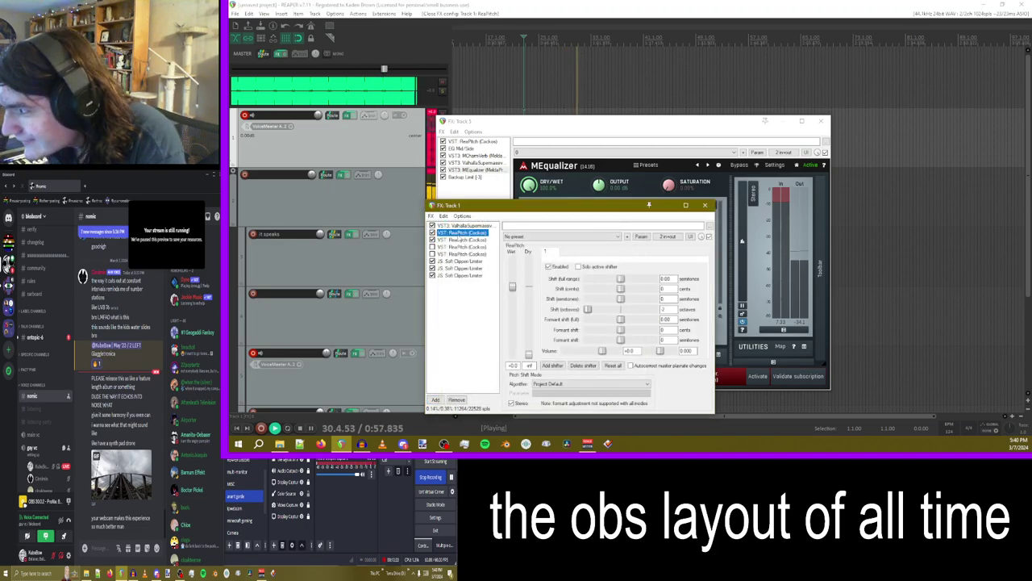
pyautogui.doubleClick(529, 314)
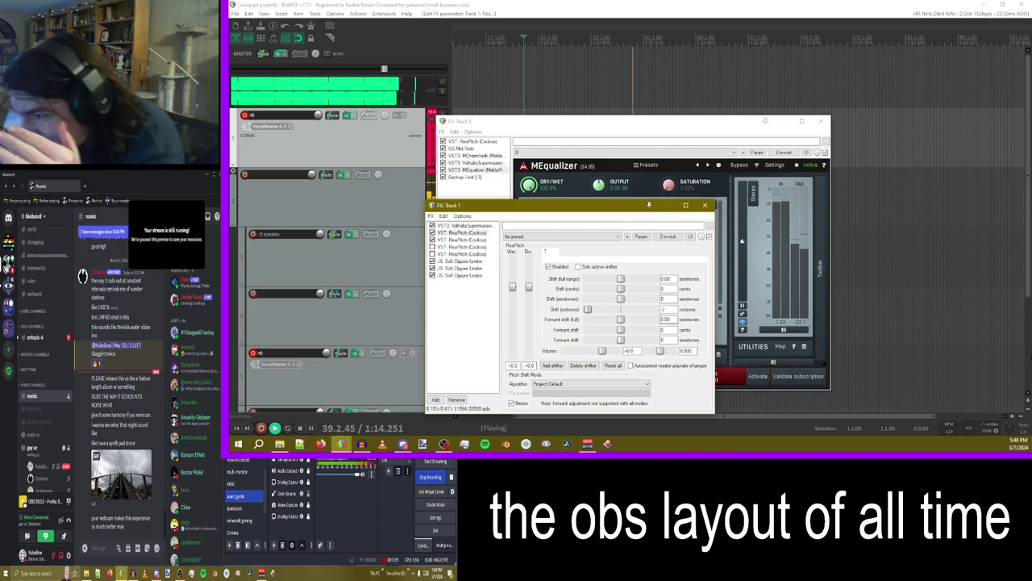
pyautogui.click(473, 276)
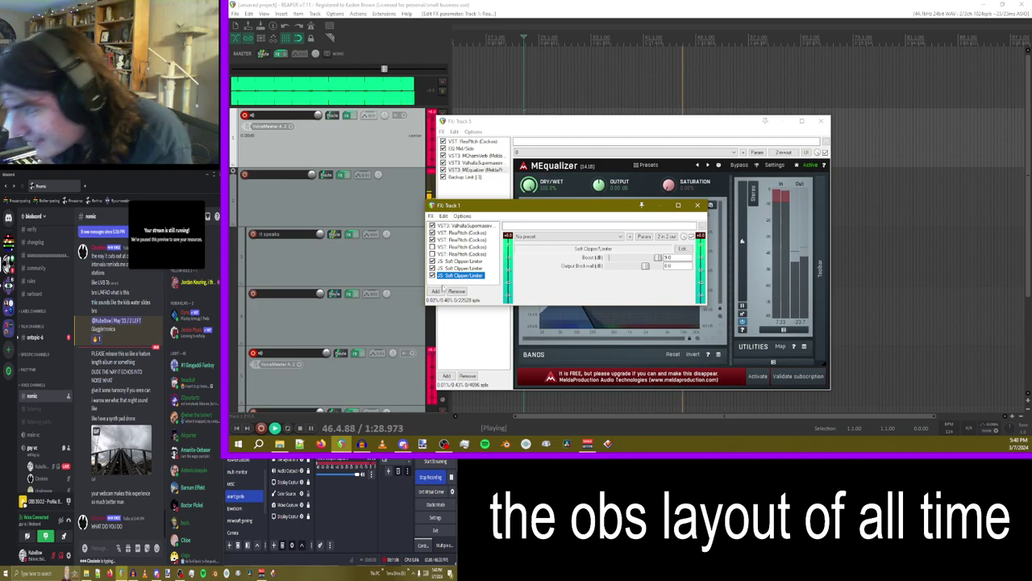
pyautogui.click(697, 205)
pyautogui.click(821, 120)
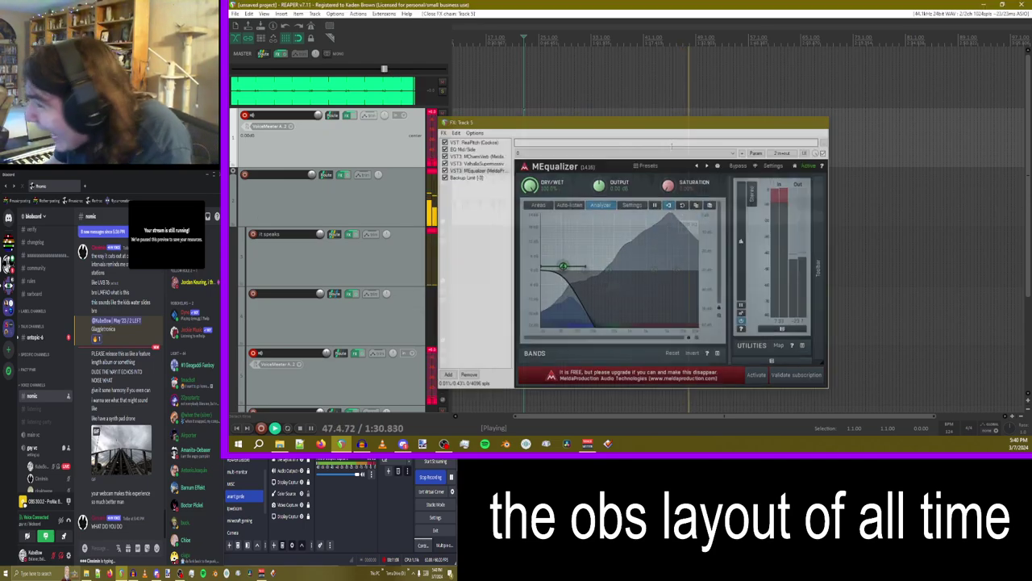
# - Insert a new track at the top of the track list and create a send to it from the armed track below
pyautogui.rightClick(339, 202)
pyautogui.click(388, 163)
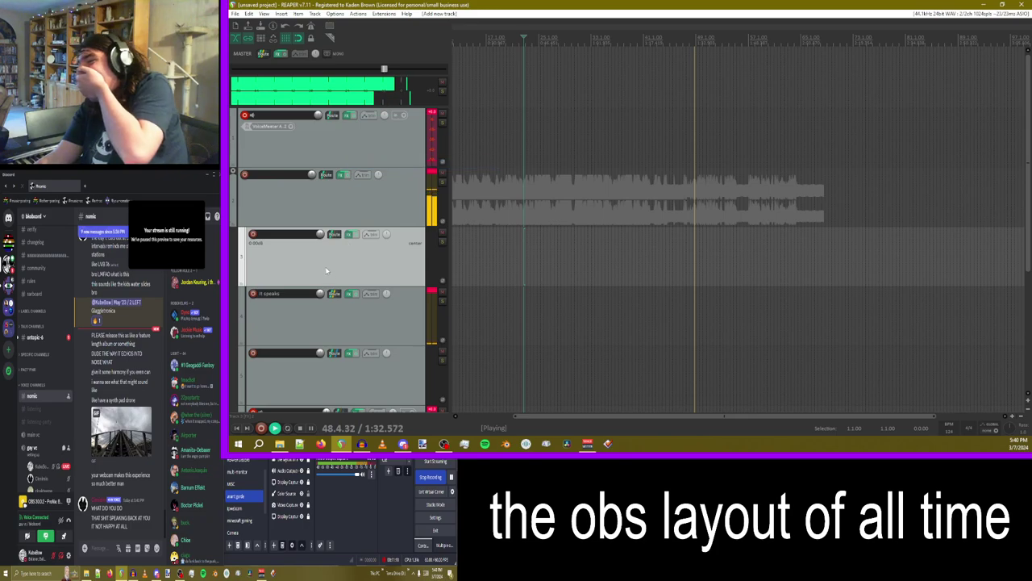
pyautogui.moveTo(327, 270); pyautogui.dragTo(348, 115)
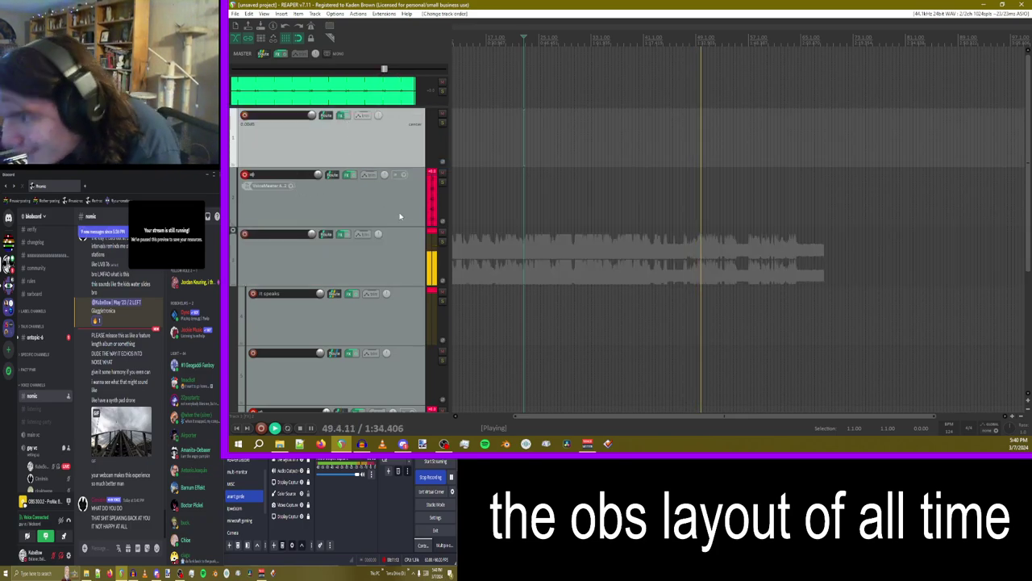
pyautogui.moveTo(332, 175); pyautogui.dragTo(334, 151)
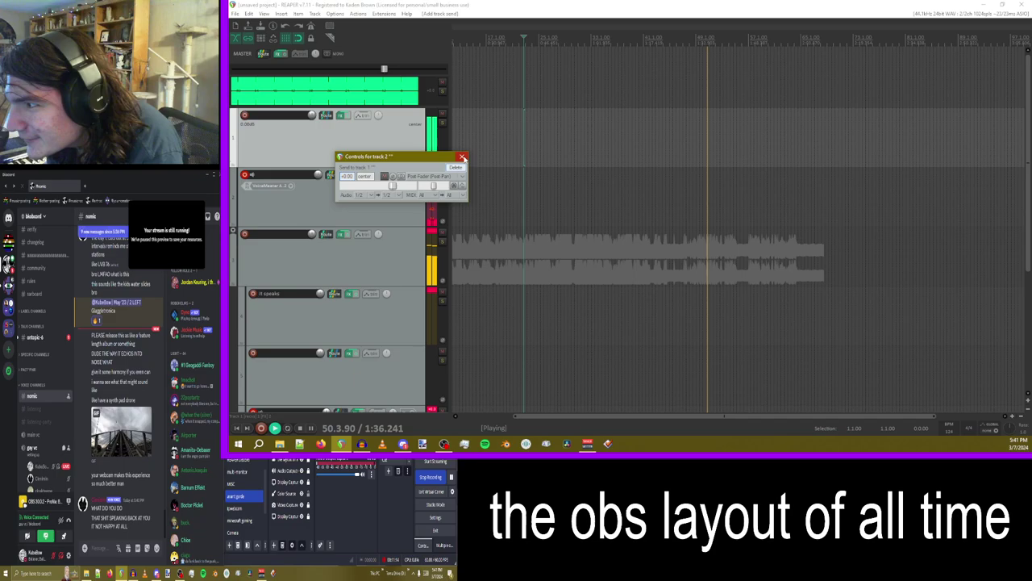
pyautogui.click(461, 157)
# - Add ValhallaSupermassive after Backup Limit on the new top track and set its mix to 89.2%
pyautogui.click(342, 115)
pyautogui.moveTo(296, 29); pyautogui.dragTo(500, 59)
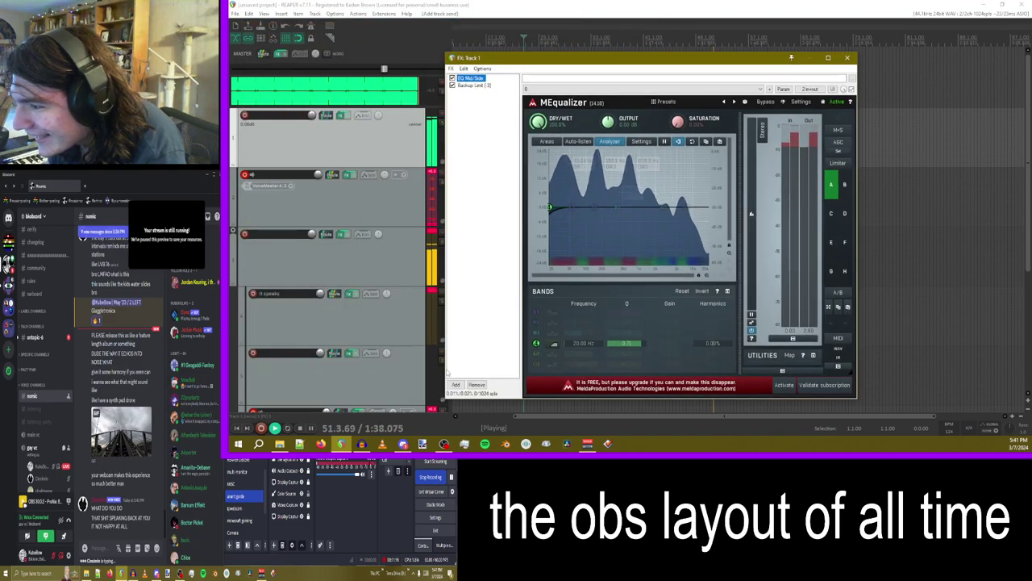
pyautogui.click(456, 384)
pyautogui.write('val')
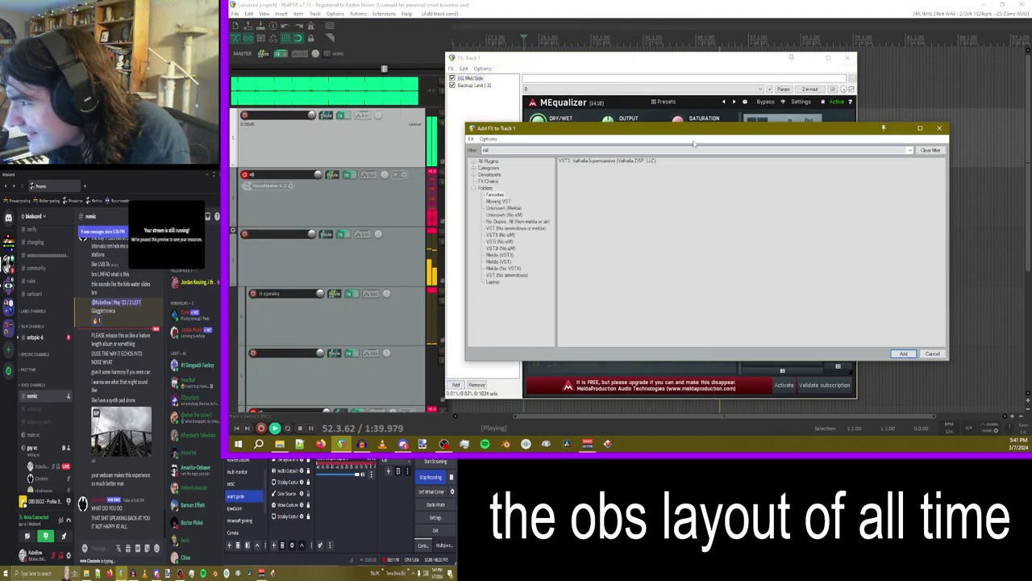
pyautogui.doubleClick(601, 160)
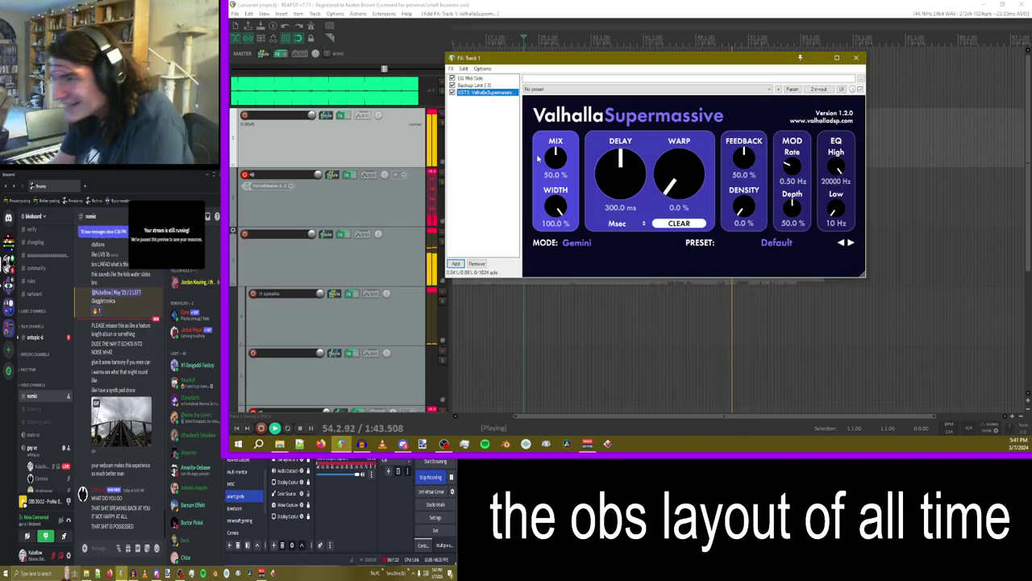
pyautogui.moveTo(556, 161)
pyautogui.mouseDown()
pyautogui.moveTo(562, 131)
pyautogui.moveTo(564, 154)
pyautogui.mouseUp()
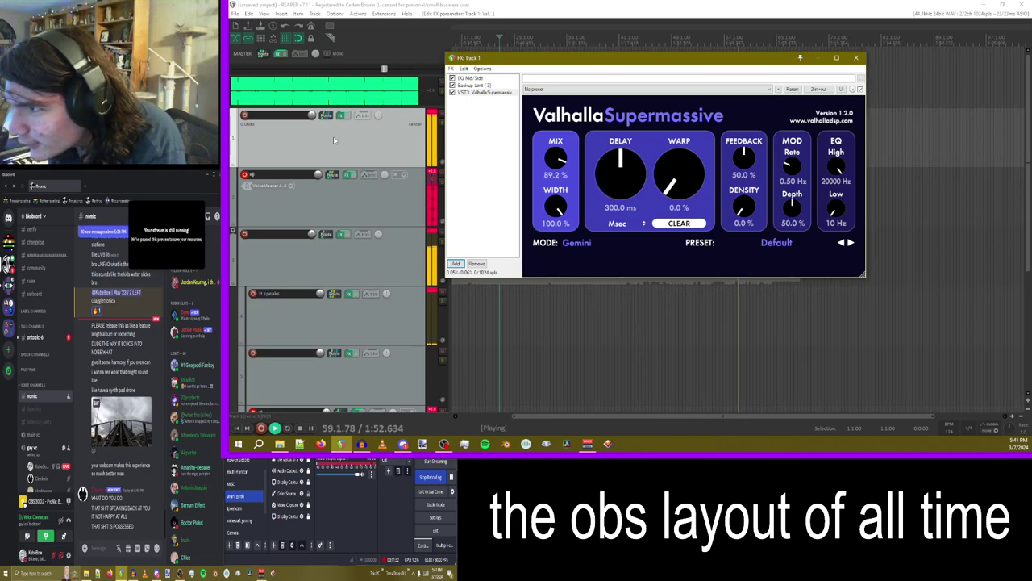
# - Duplicate the top track with its effects and, with playback stopped, set the copy's ValhallaSupermassive warp to 28.8%
pyautogui.click(386, 160)
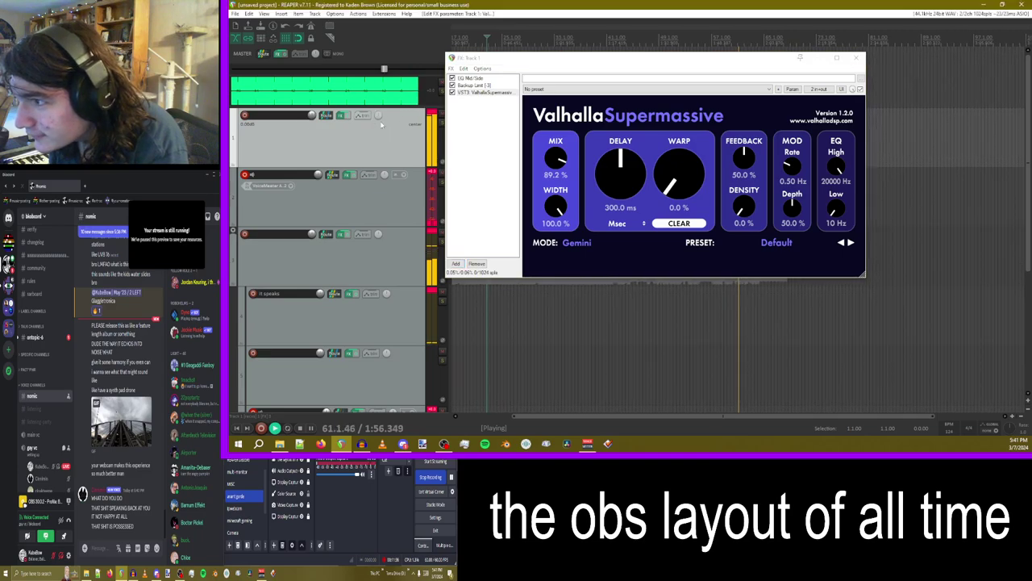
pyautogui.hotkey('ctrl', 'c')
pyautogui.hotkey('ctrl', 'v')
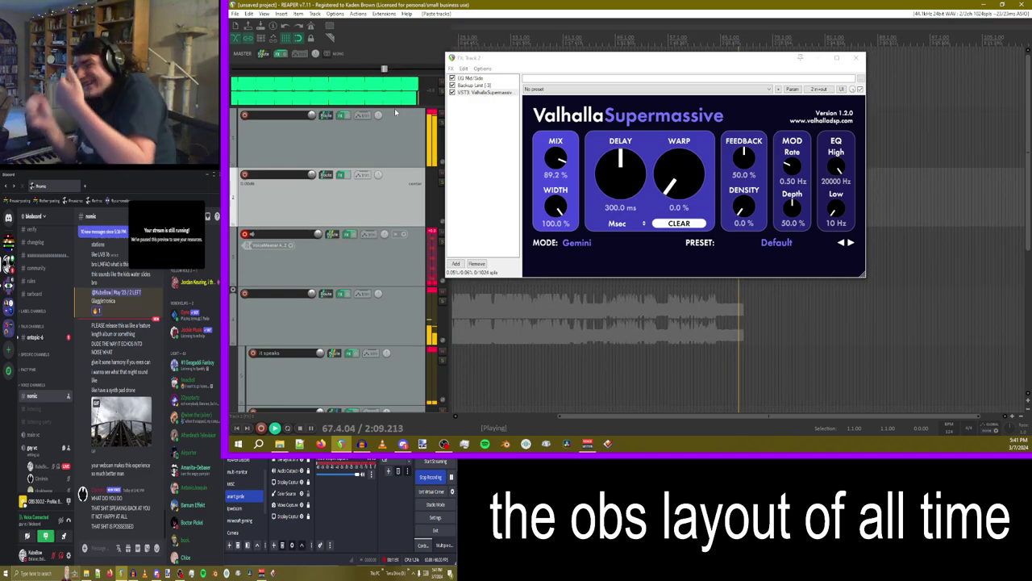
pyautogui.press('space')
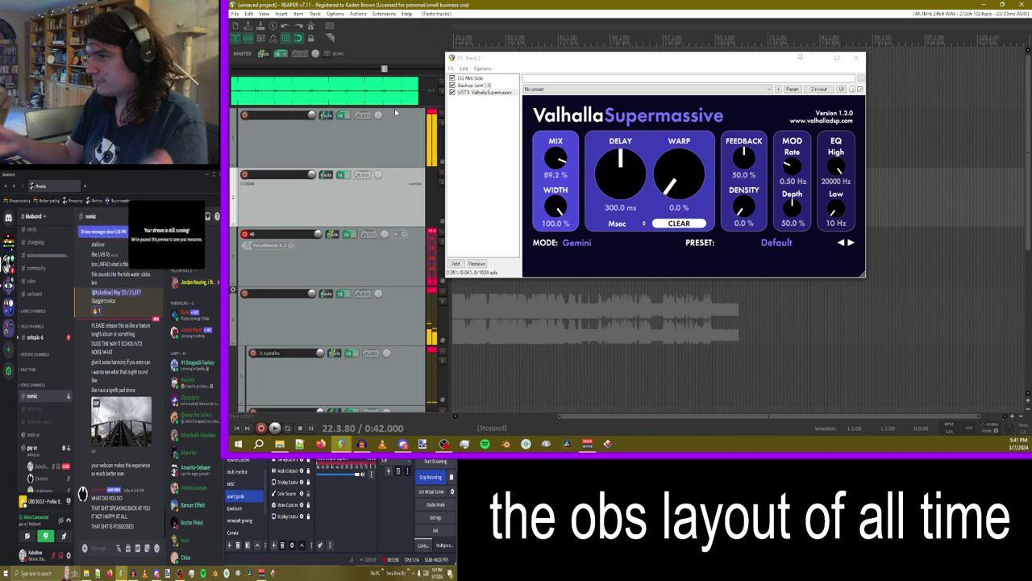
pyautogui.moveTo(674, 161); pyautogui.dragTo(666, 140)
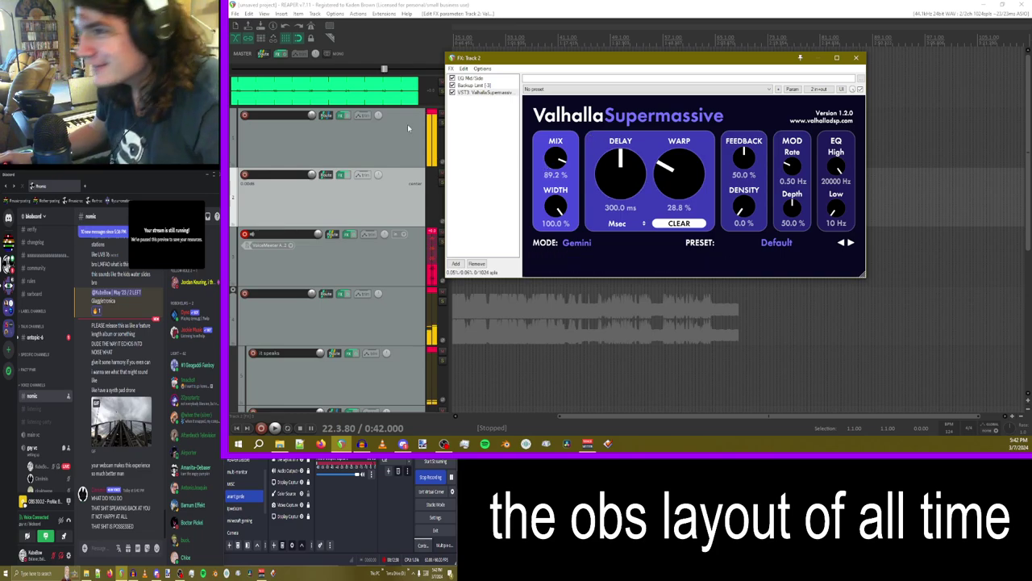
# - Pan the top track 100% left and the second track 100% right
pyautogui.click(320, 133)
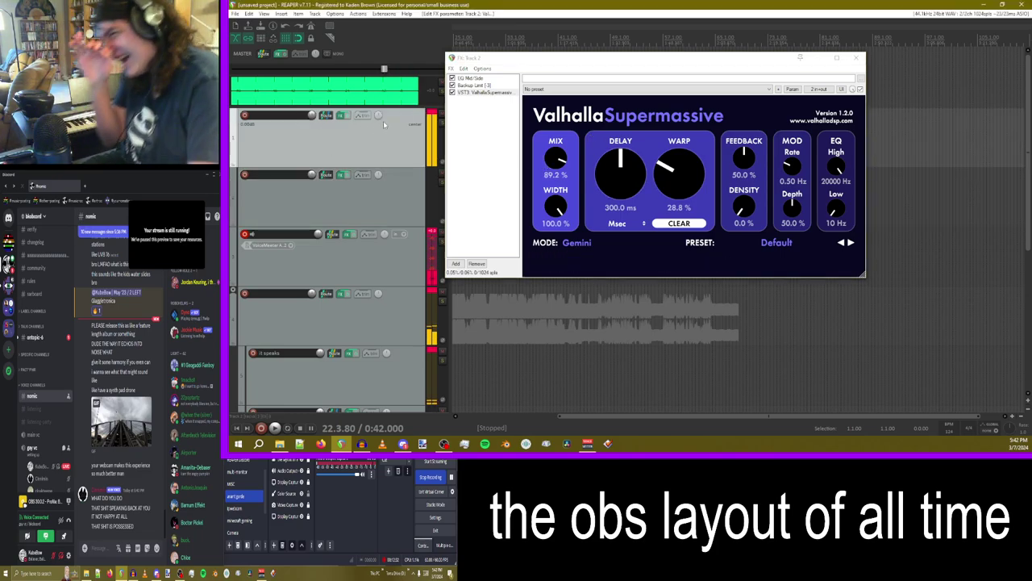
pyautogui.click(313, 175)
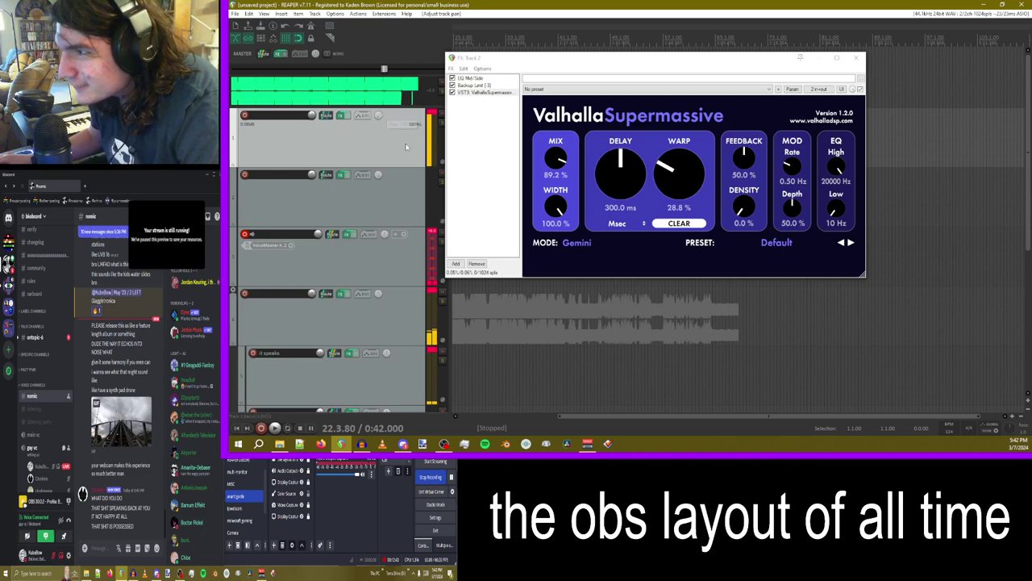
pyautogui.click(333, 234)
pyautogui.click(458, 208)
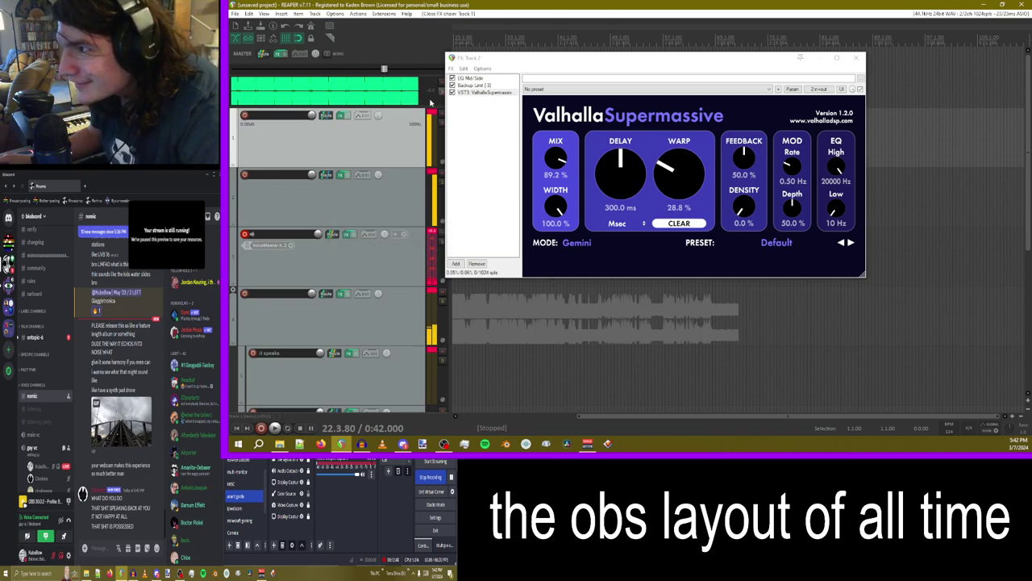
# - Move ValhallaSupermassive above Backup Limit in the effect chains of tracks 1 and 2 and close both chain windows
pyautogui.click(341, 116)
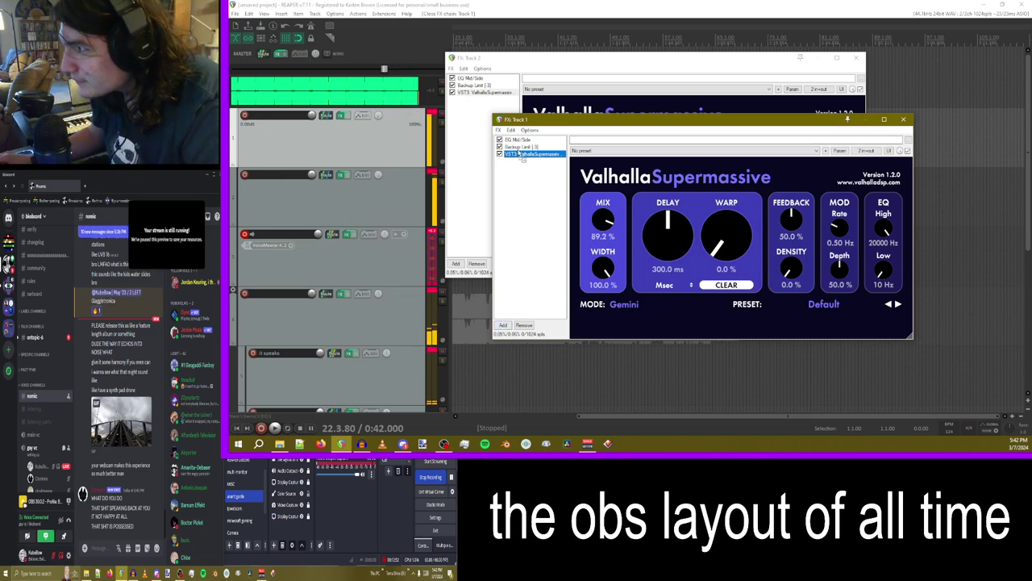
pyautogui.moveTo(520, 153); pyautogui.dragTo(520, 146)
pyautogui.click(339, 176)
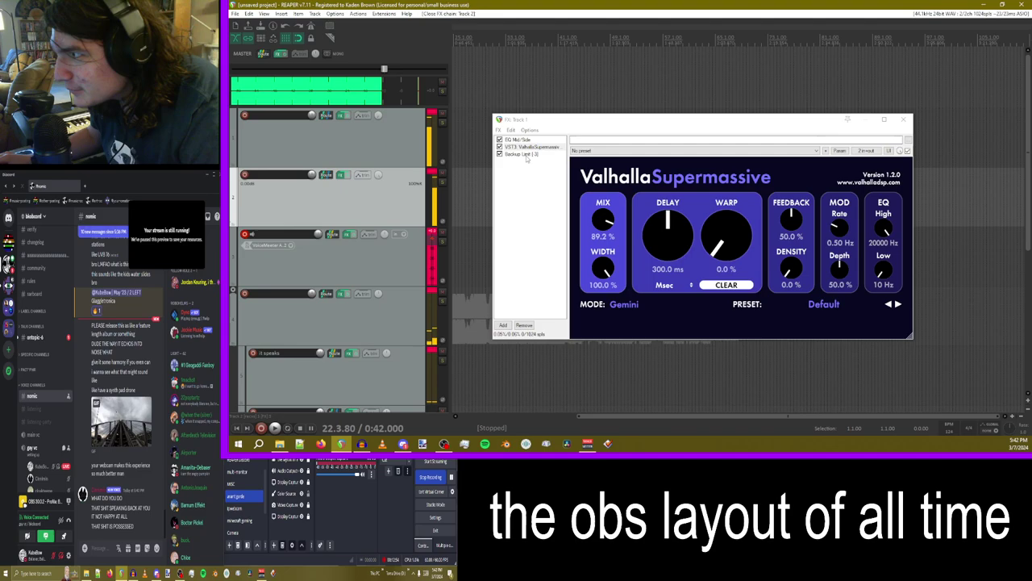
pyautogui.click(339, 175)
pyautogui.moveTo(471, 93); pyautogui.dragTo(471, 85)
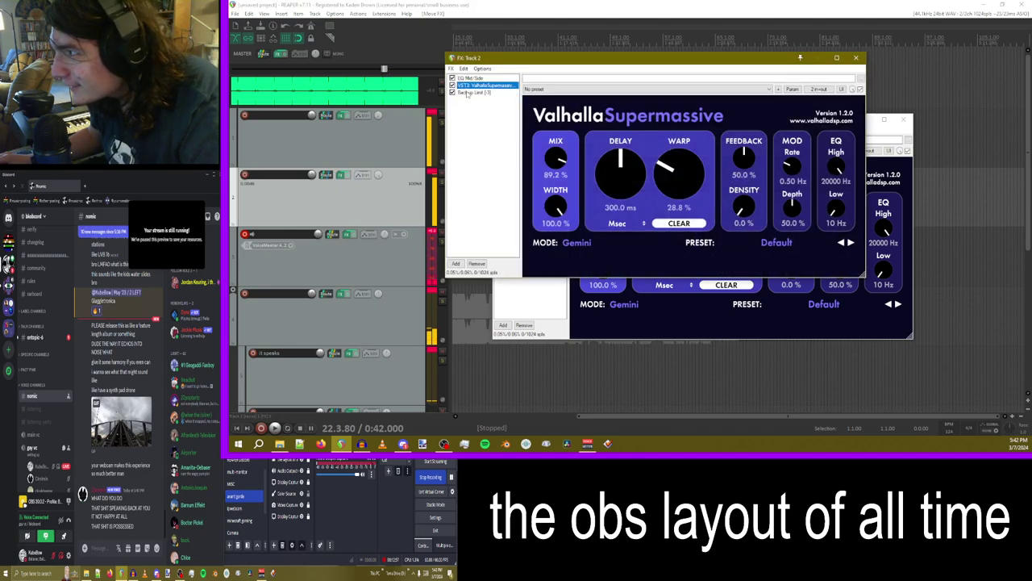
pyautogui.click(857, 59)
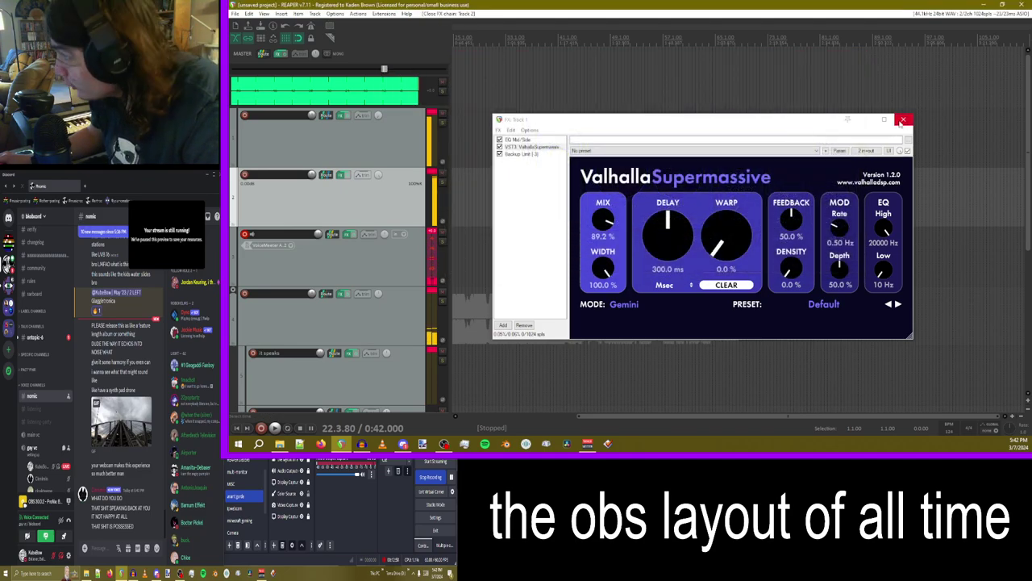
pyautogui.click(903, 119)
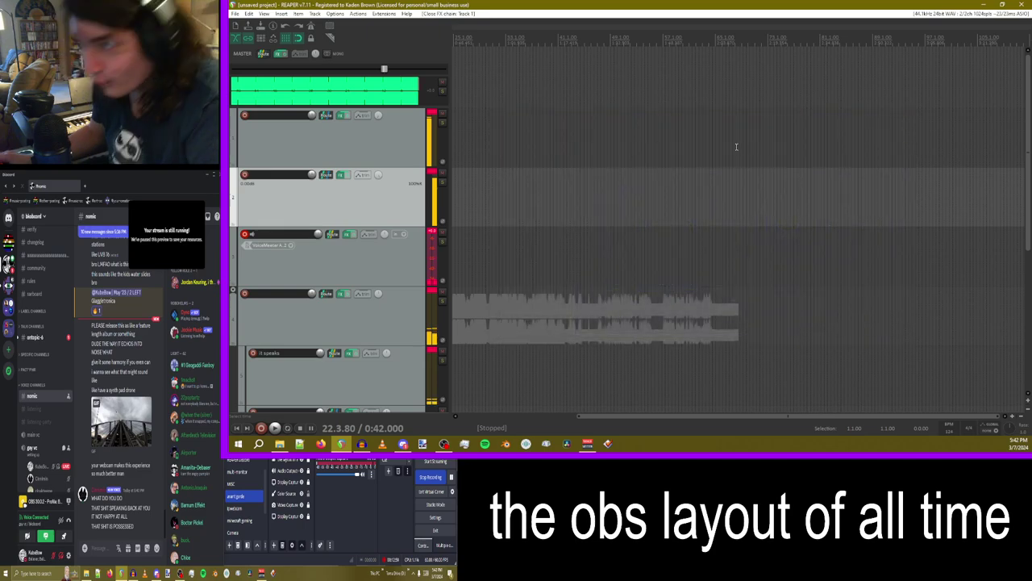
# - Add ReaPitch at the end of track 1's effect chain and set its octave shift to 1
pyautogui.click(343, 118)
pyautogui.click(512, 329)
pyautogui.write('reapit')
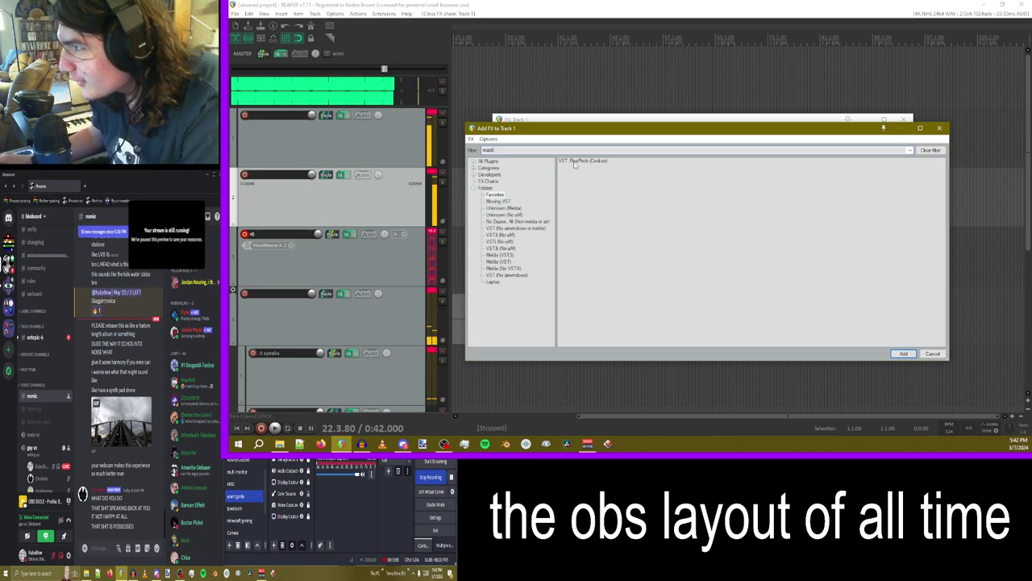
pyautogui.doubleClick(574, 162)
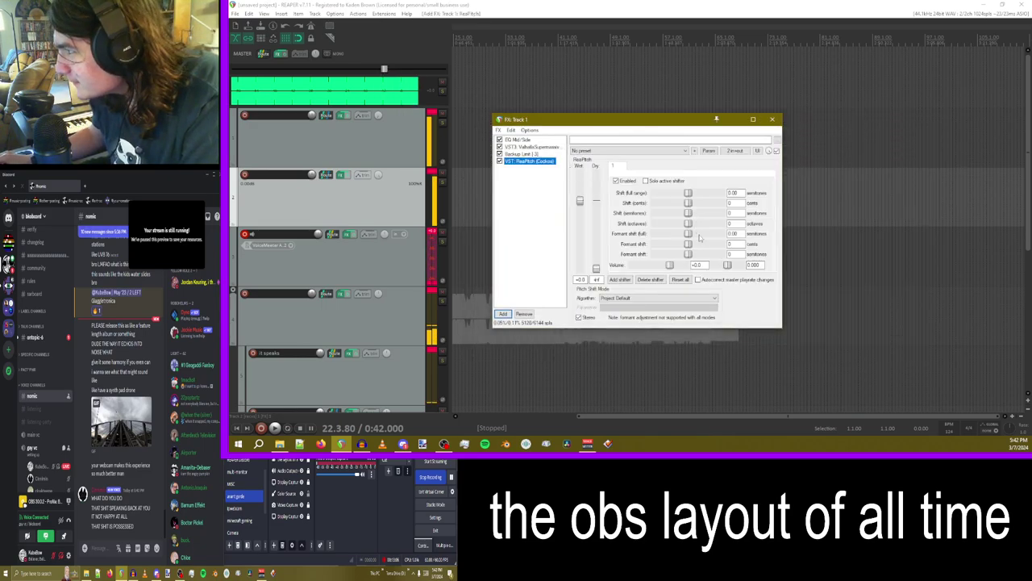
pyautogui.moveTo(698, 228); pyautogui.dragTo(711, 225)
pyautogui.click(504, 314)
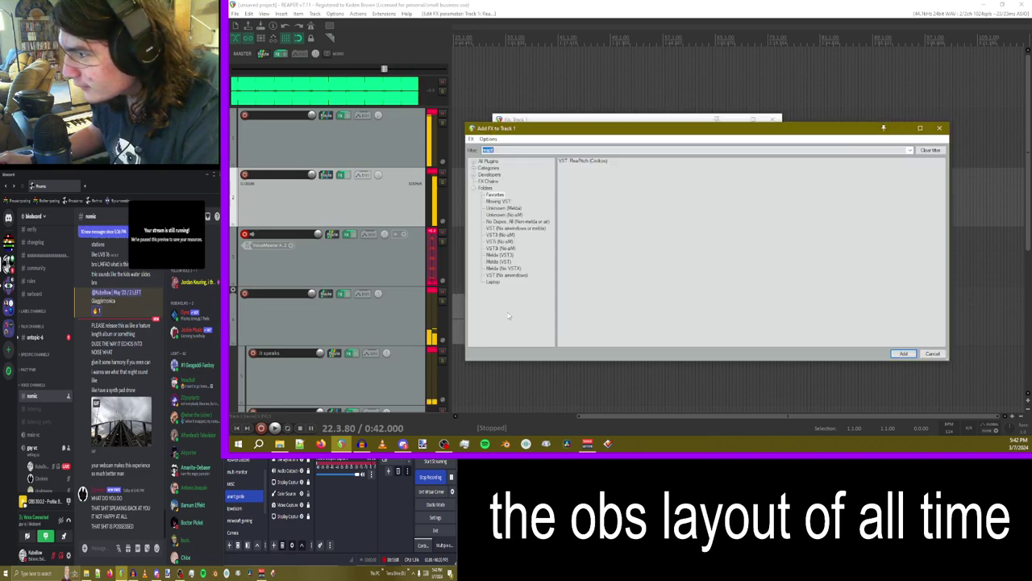
pyautogui.click(938, 129)
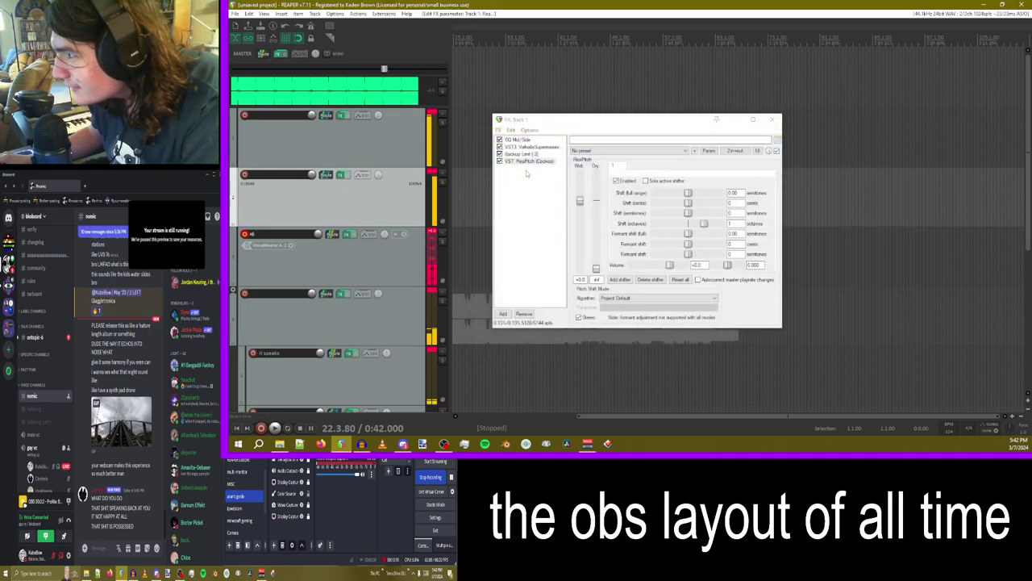
# - Copy ReaPitch from track 1 to track 2, set the copy's octave shift to -1, and close track 2's effect chain
pyautogui.moveTo(526, 161); pyautogui.dragTo(400, 201)
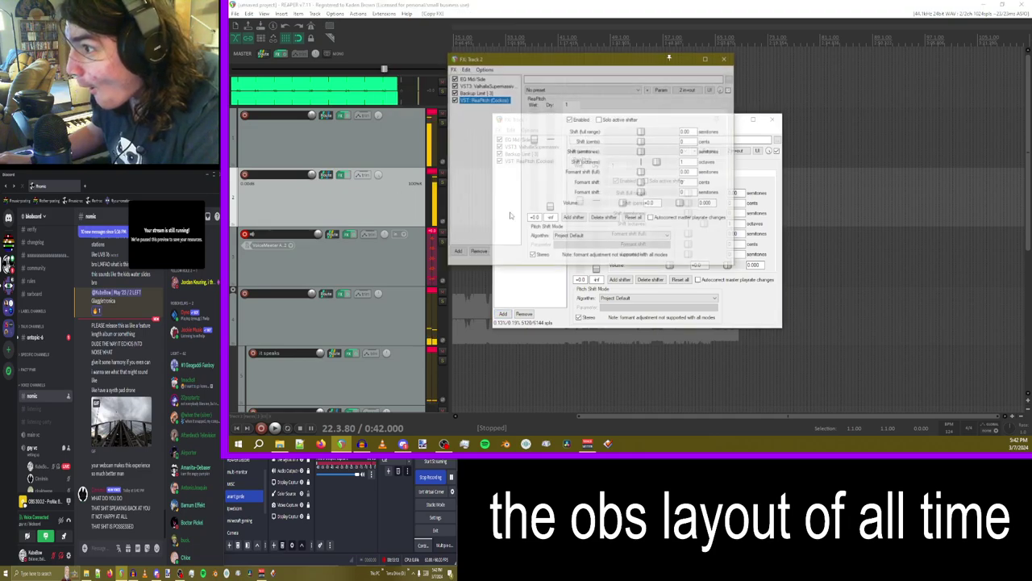
pyautogui.moveTo(656, 162); pyautogui.dragTo(629, 163)
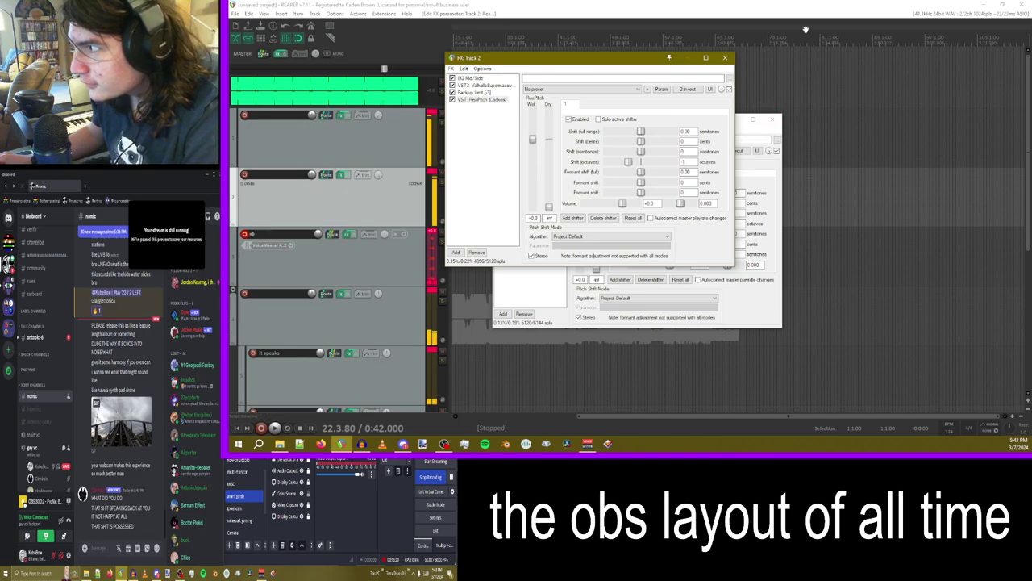
pyautogui.click(729, 58)
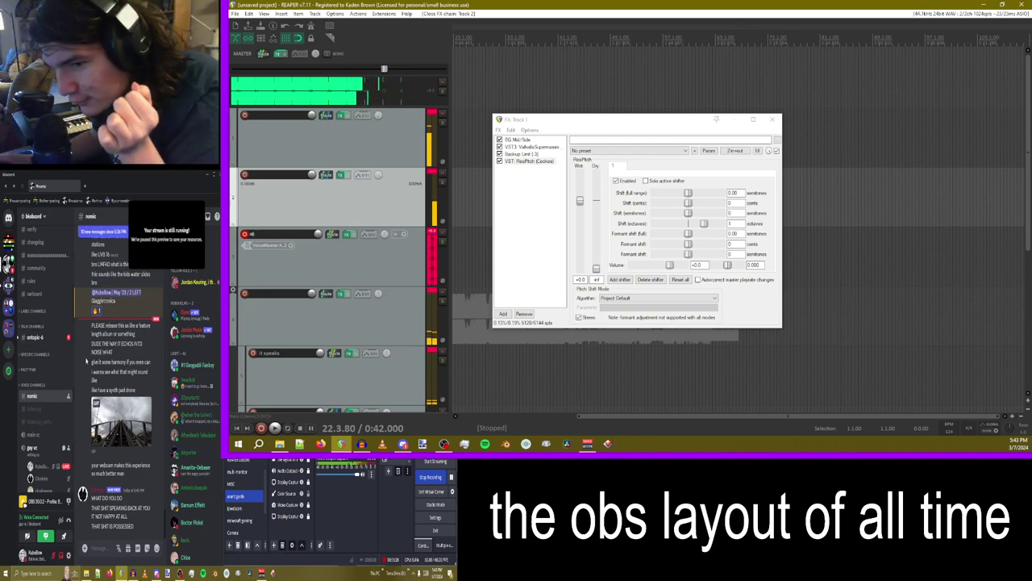
# - Read the mention in the other Discord text channel, return to the original channel, and close track 1's effect chain in REAPER
pyautogui.click(48, 345)
pyautogui.click(47, 339)
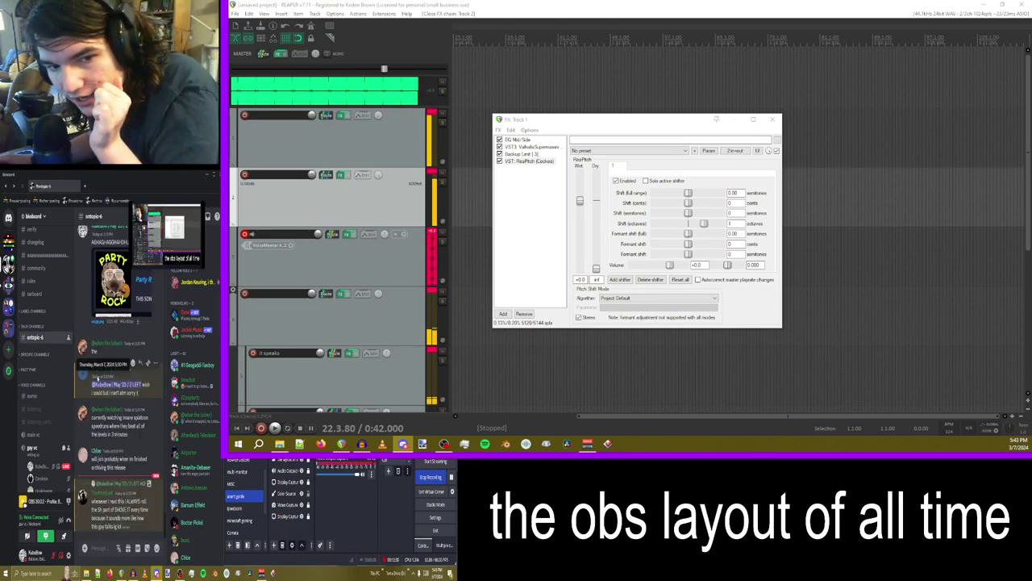
pyautogui.click(48, 396)
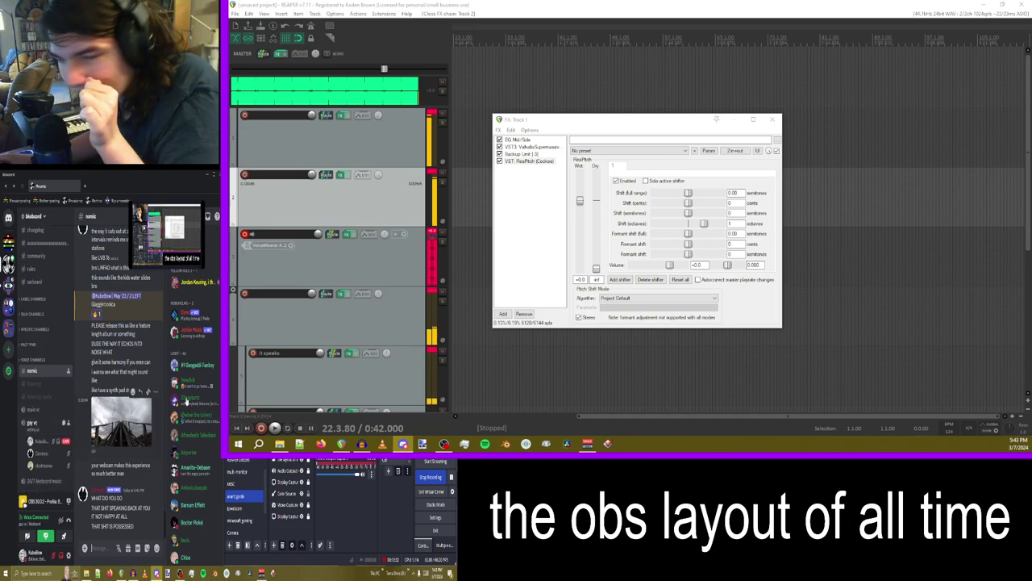
pyautogui.click(772, 119)
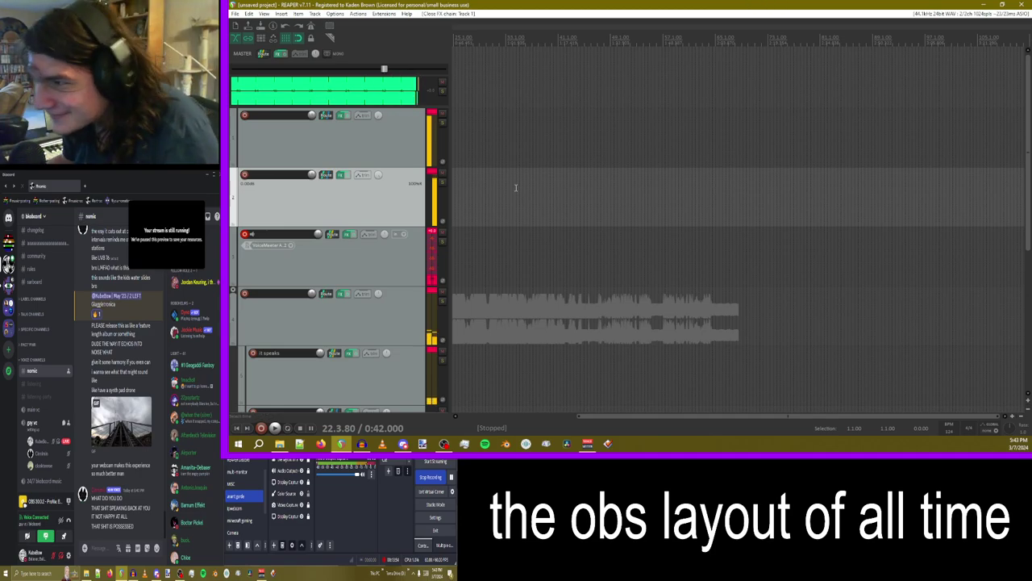
# - Insert two new tracks at the top of the track list, above the existing tracks
pyautogui.click(329, 150)
pyautogui.rightClick(368, 133)
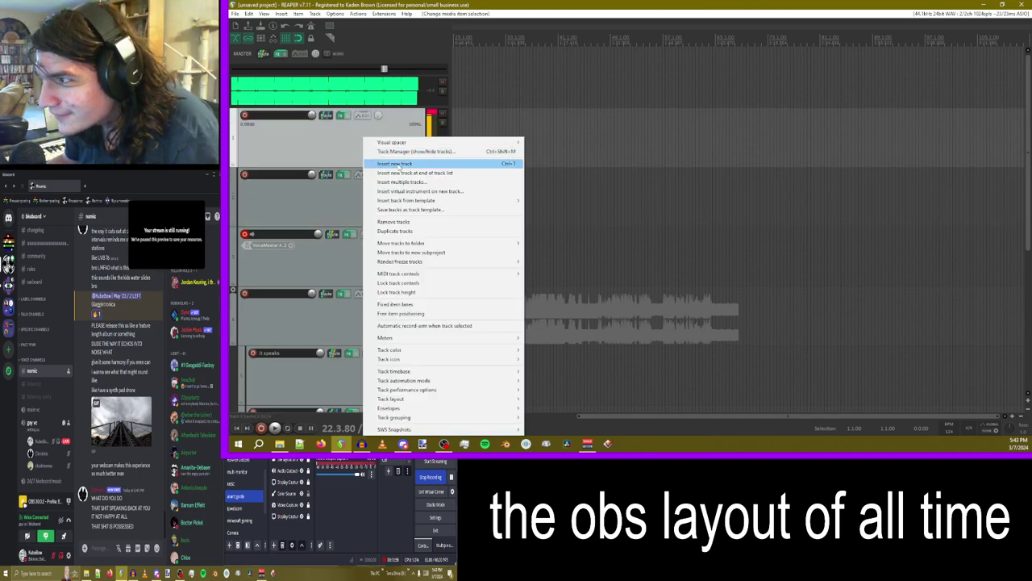
pyautogui.click(387, 163)
pyautogui.moveTo(362, 184); pyautogui.dragTo(331, 118)
pyautogui.rightClick(337, 208)
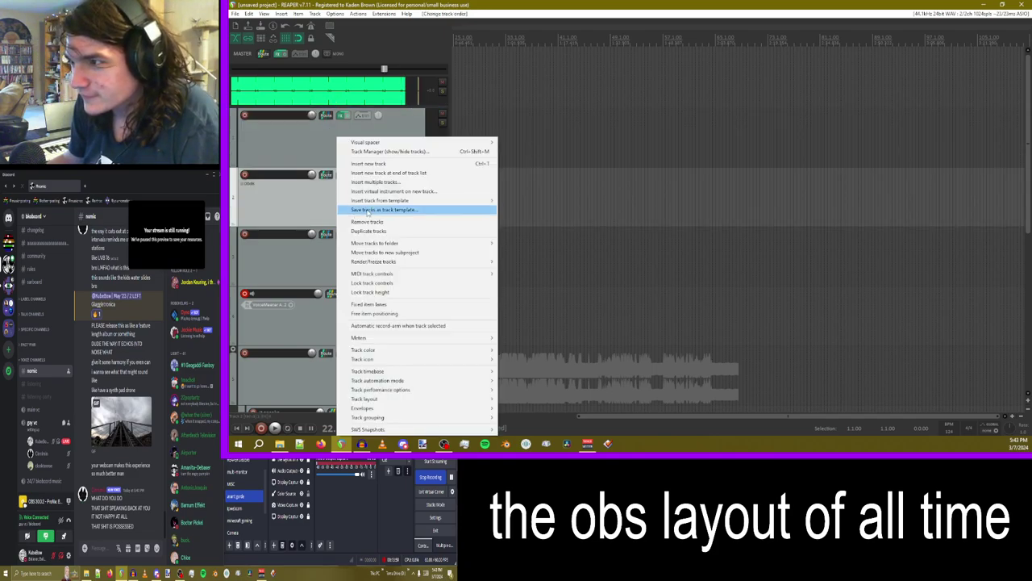
pyautogui.click(348, 142)
pyautogui.rightClick(348, 142)
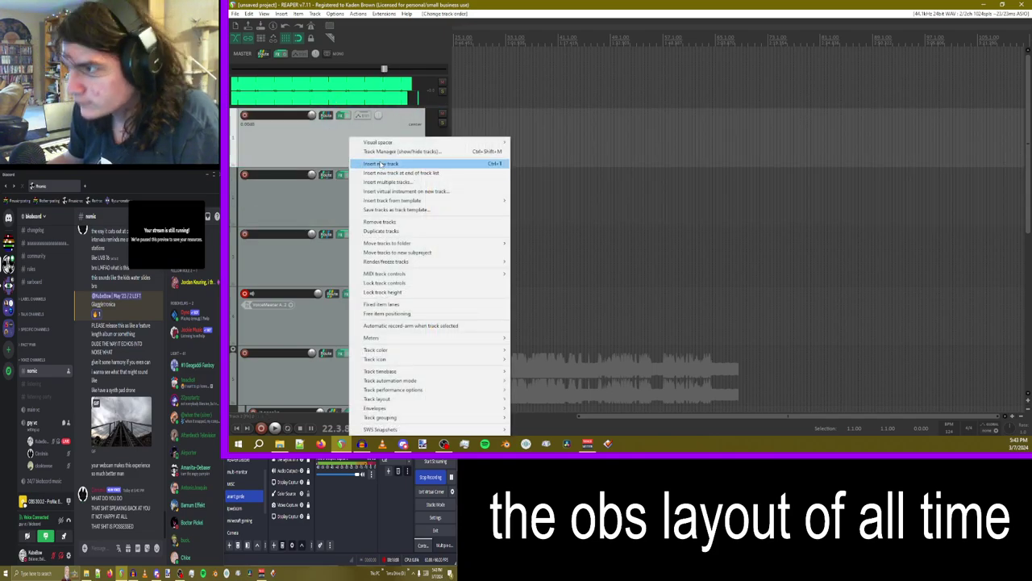
pyautogui.click(377, 164)
# - Move the two panned tracks, the armed track and the existing folder track into a folder under the second new track
pyautogui.click(318, 269)
pyautogui.scroll(-2, 318, 270)
pyautogui.scroll(1, 323, 248)
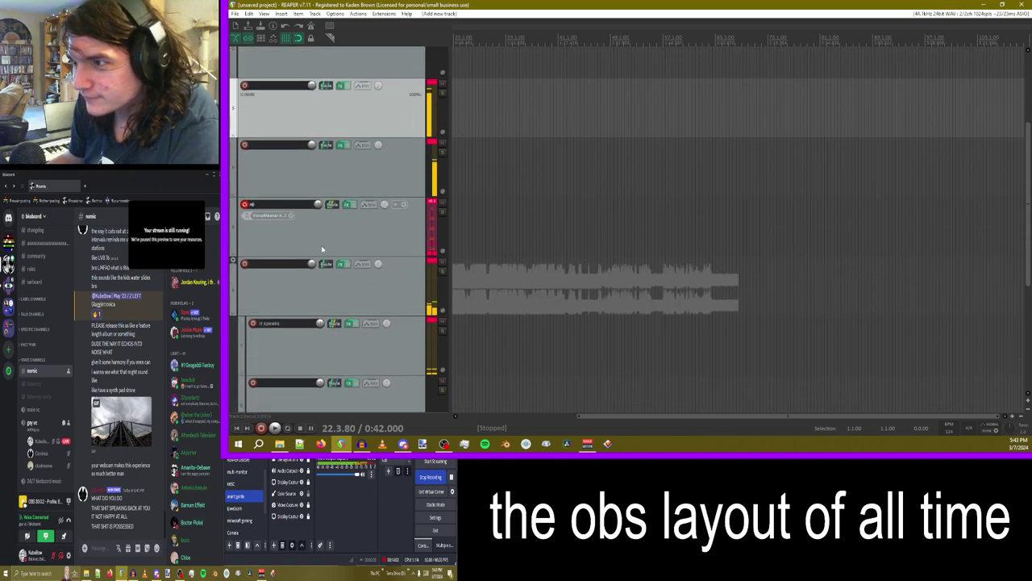
pyautogui.keyDown('shift'); pyautogui.click(323, 271); pyautogui.keyUp('shift')
pyautogui.scroll(1, 328, 175)
pyautogui.moveTo(295, 196); pyautogui.dragTo(306, 167)
pyautogui.scroll(1, 332, 197)
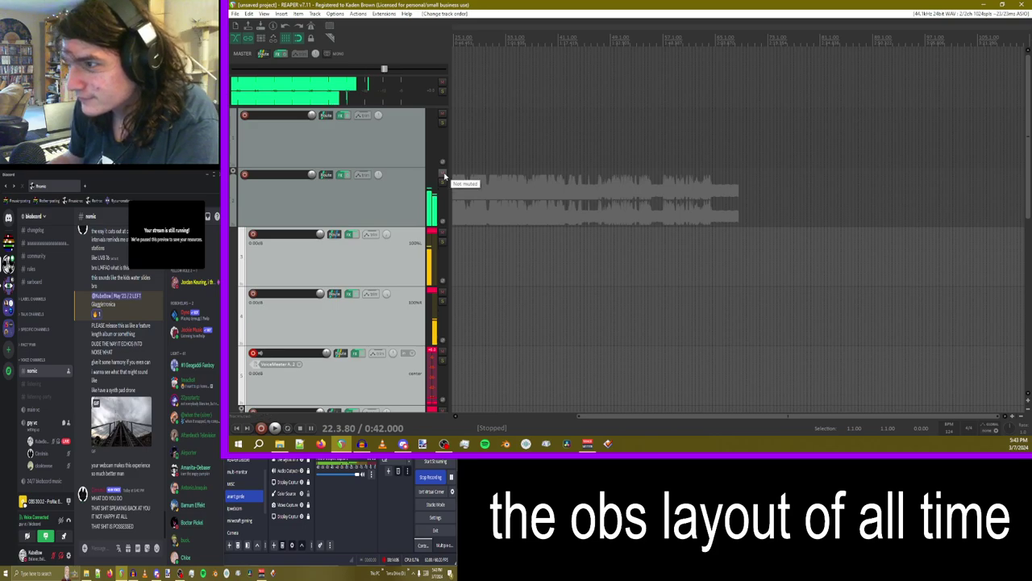
# - Arm the top track, set its stereo input to VoiceMeeter Aux vaio 1 / 2, and name it passthrough
pyautogui.click(245, 115)
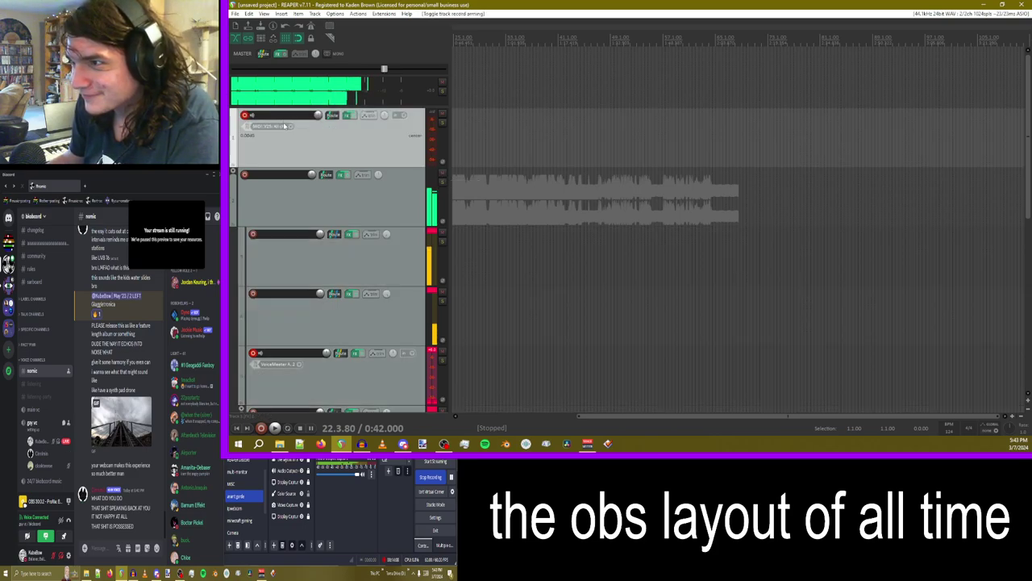
pyautogui.click(275, 127)
pyautogui.moveTo(312, 145)
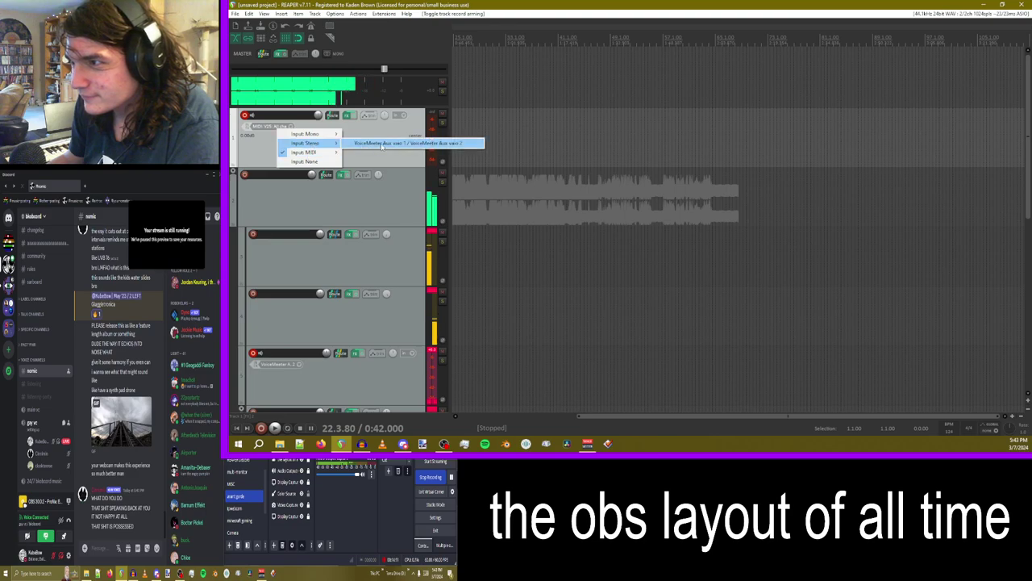
pyautogui.click(361, 143)
pyautogui.doubleClick(265, 115)
pyautogui.write('passt')
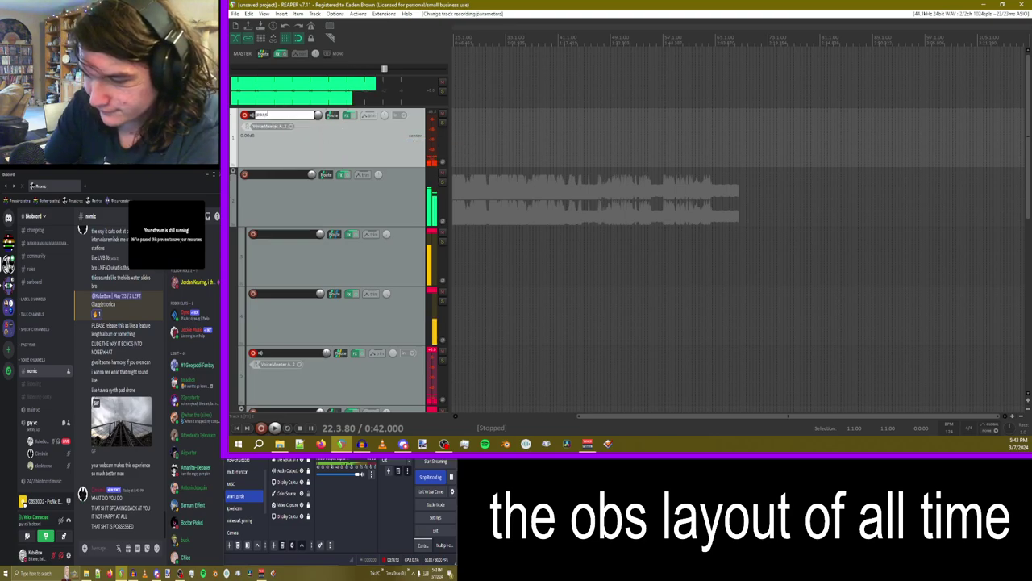
pyautogui.write('hrough')
pyautogui.press('Return')
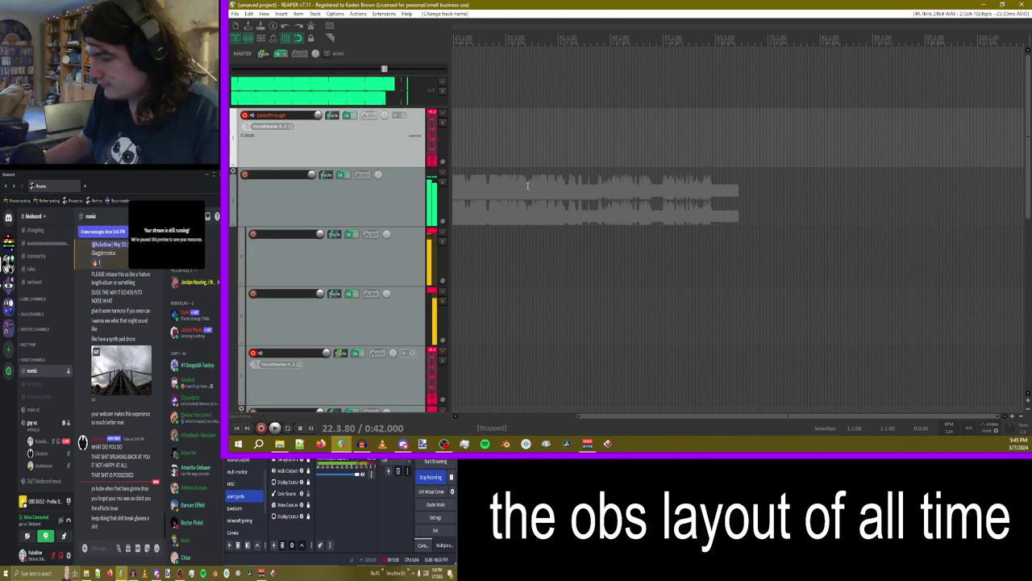
# - Insert a new track and place it between the passthrough track and the folder track
pyautogui.rightClick(368, 134)
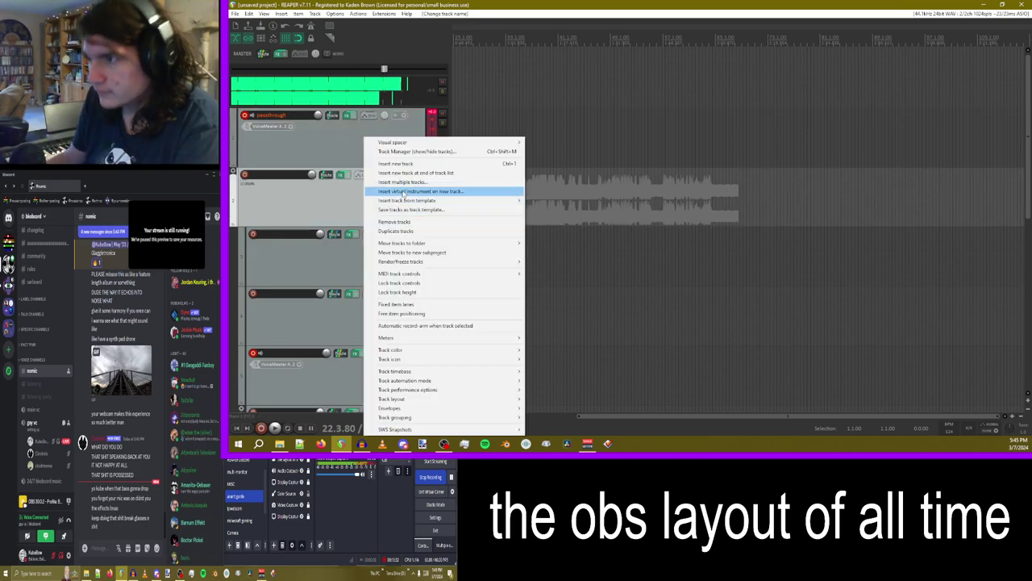
pyautogui.click(395, 164)
pyautogui.moveTo(354, 242); pyautogui.dragTo(331, 171)
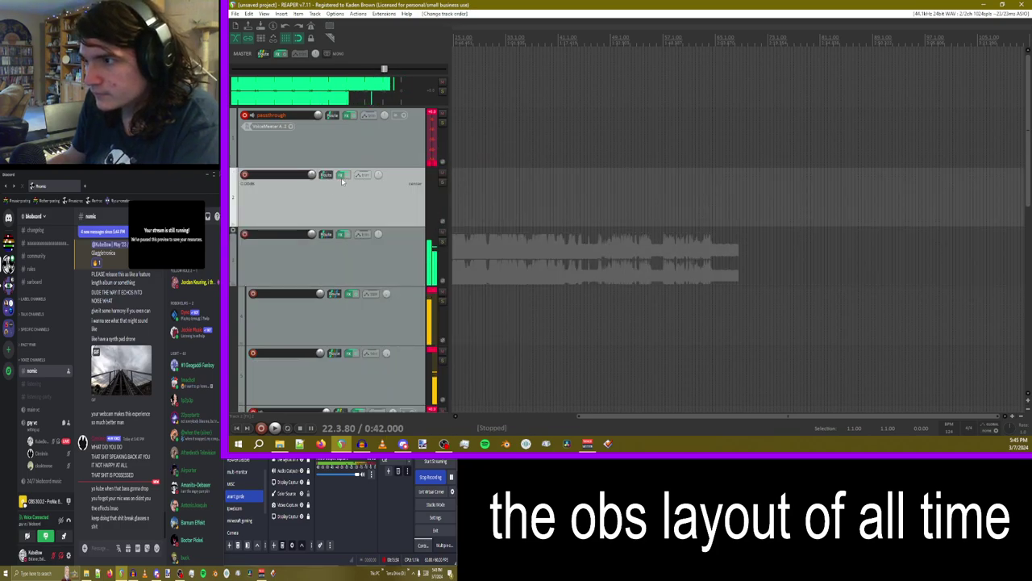
# - Add ReaDelay after Backup Limit on track 2, set its feedback to +0.0 dB, and close the effect chain
pyautogui.click(342, 176)
pyautogui.click(253, 355)
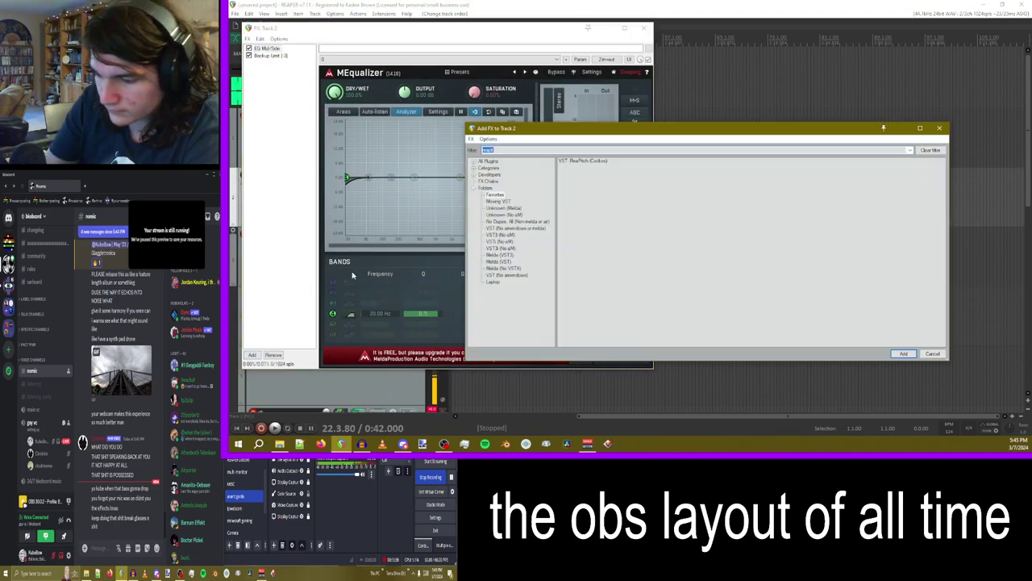
pyautogui.press('BackSpace')
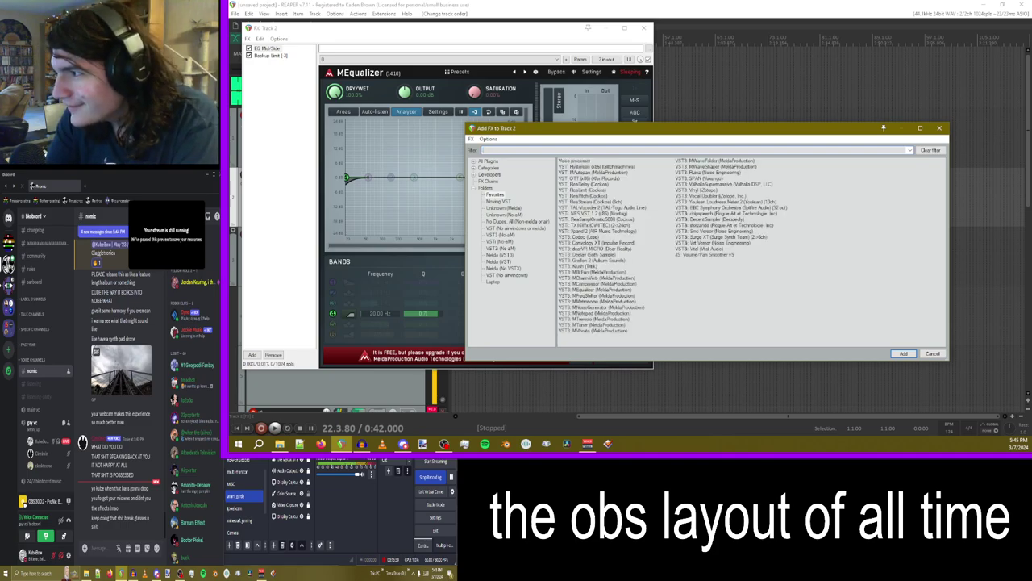
pyautogui.write('readelay')
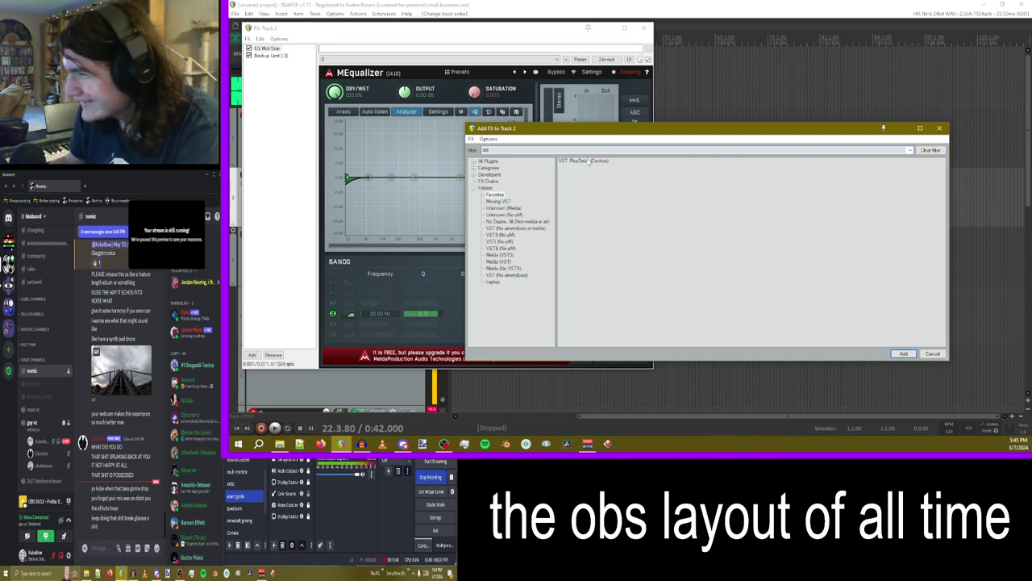
pyautogui.doubleClick(588, 162)
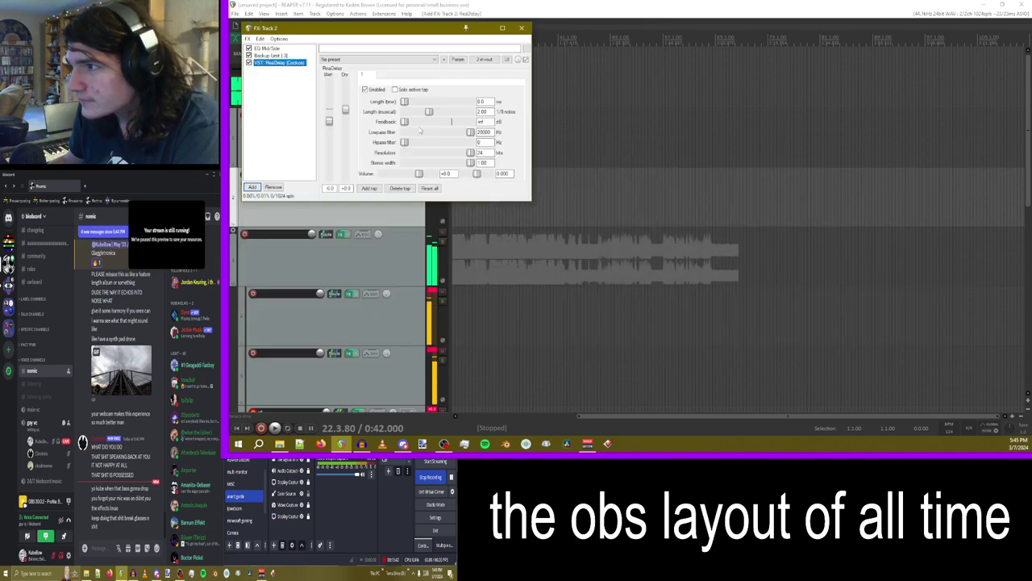
pyautogui.moveTo(406, 123); pyautogui.dragTo(452, 123)
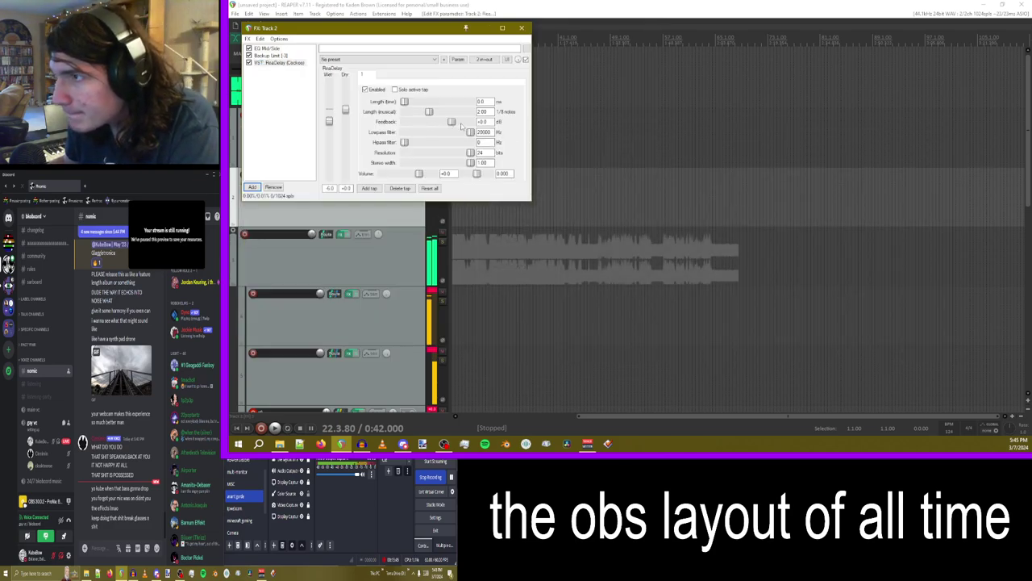
pyautogui.click(521, 27)
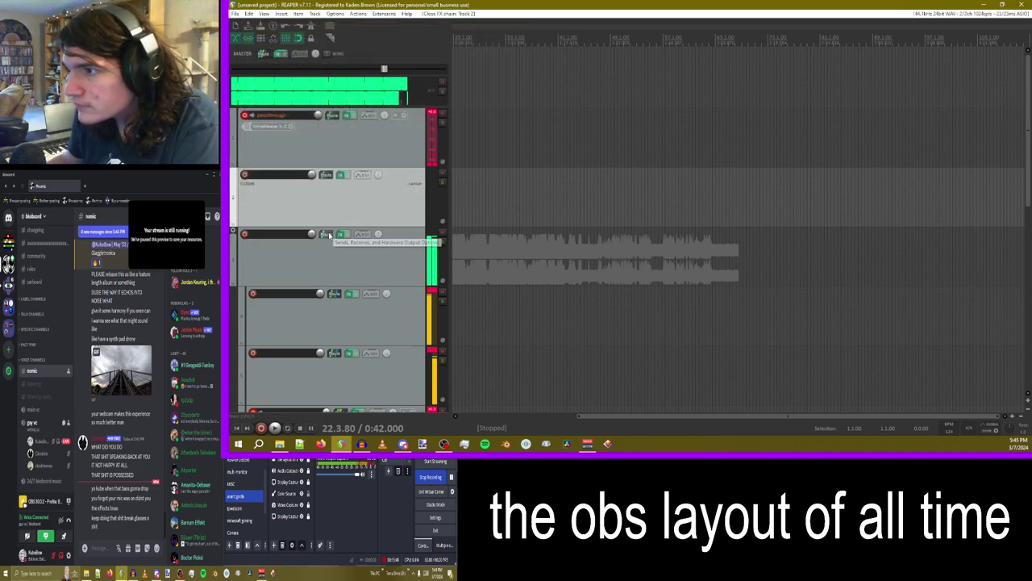
# - Create a send from the folder track 3 to the delay track 2
pyautogui.moveTo(329, 235); pyautogui.dragTo(396, 212)
pyautogui.click(467, 217)
# - Move ReaDelay ahead of Backup Limit on track 2 and remove the EQ Mid/Side effect from the chain
pyautogui.click(339, 174)
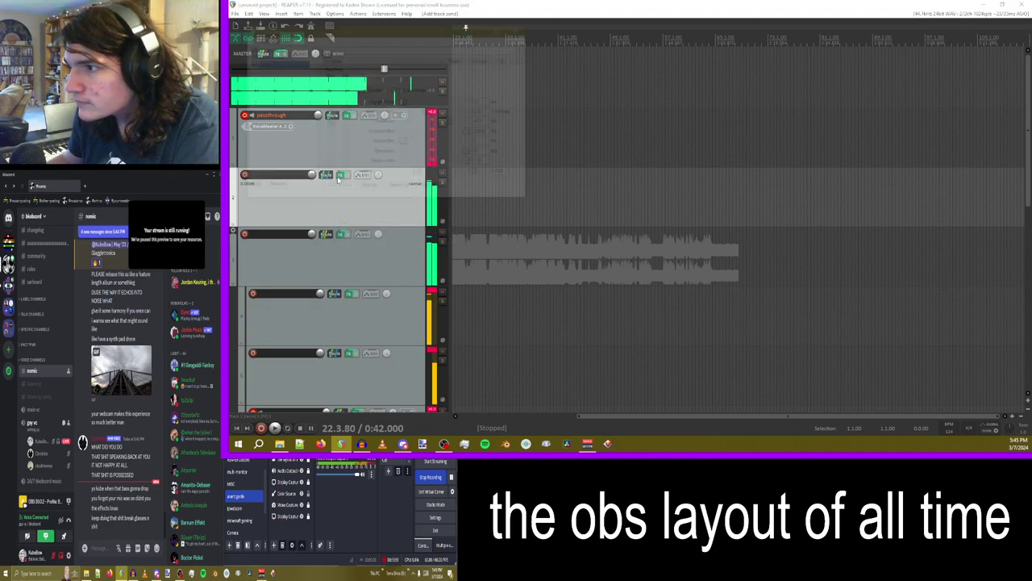
pyautogui.moveTo(358, 42); pyautogui.dragTo(552, 54)
pyautogui.moveTo(465, 78); pyautogui.dragTo(466, 88)
pyautogui.click(459, 70)
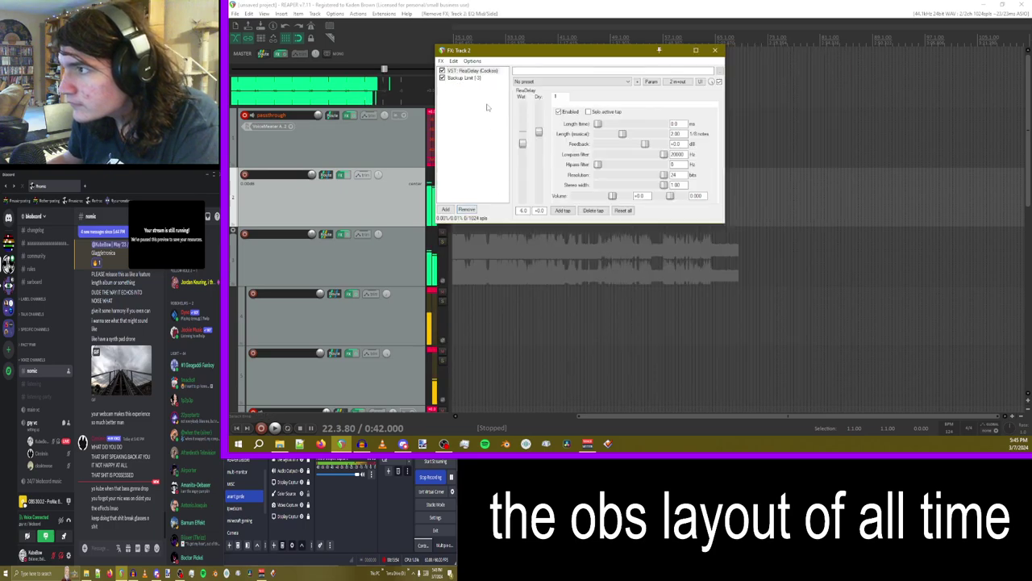
pyautogui.press('Delete')
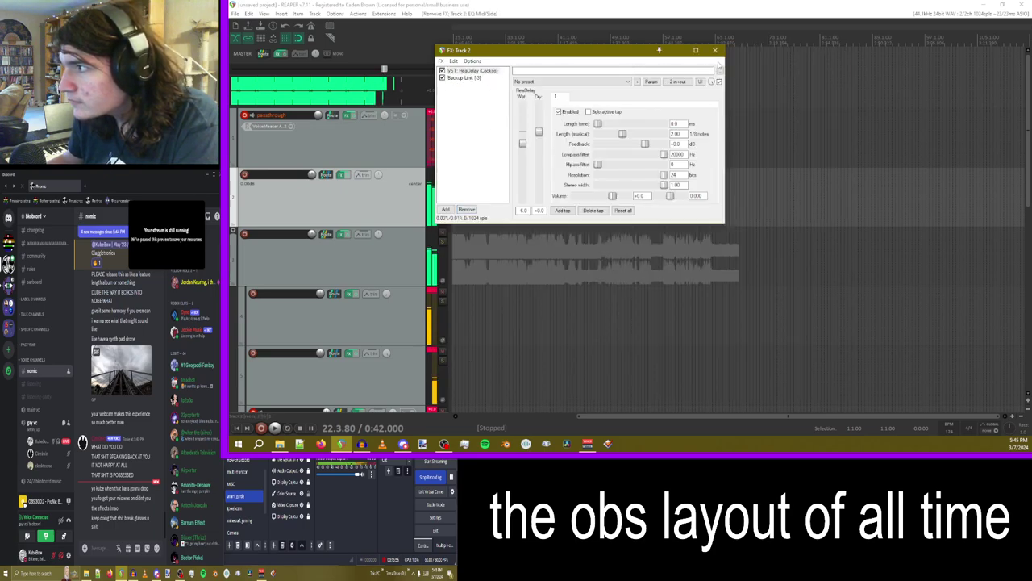
pyautogui.click(715, 50)
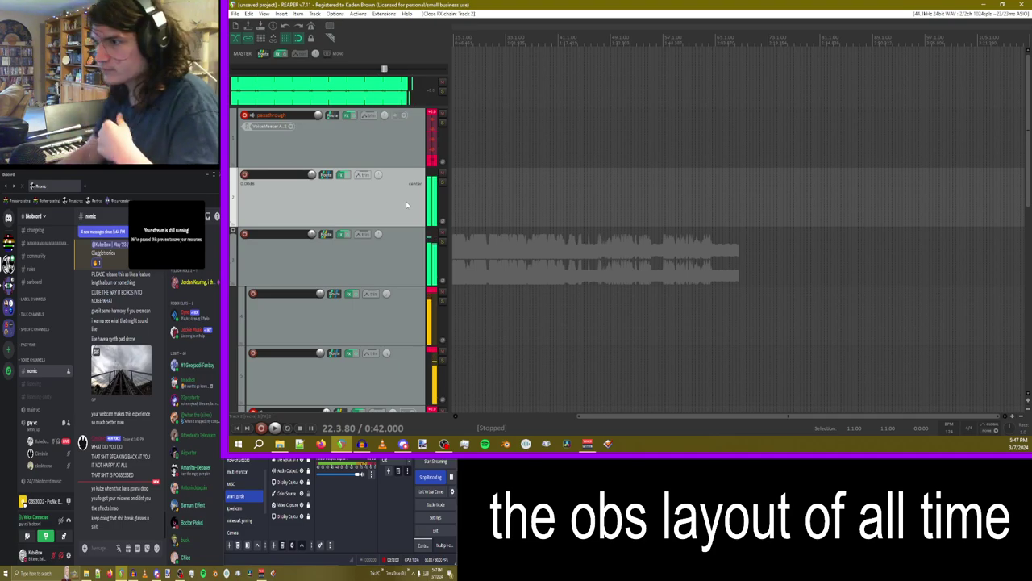
# - Insert a new track and place it between the passthrough track and the delay track
pyautogui.rightClick(406, 201)
pyautogui.click(436, 164)
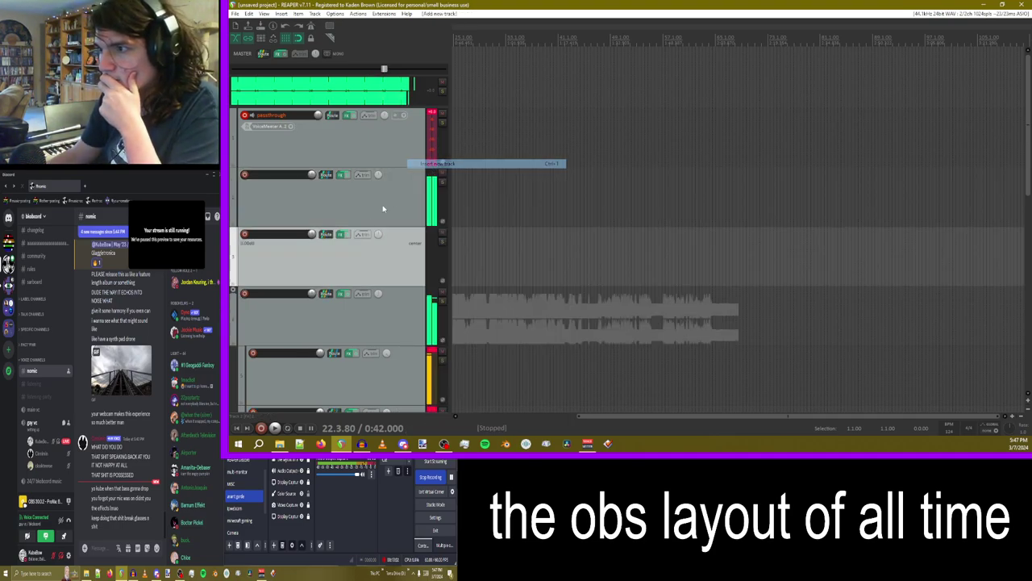
pyautogui.moveTo(379, 242); pyautogui.dragTo(348, 175)
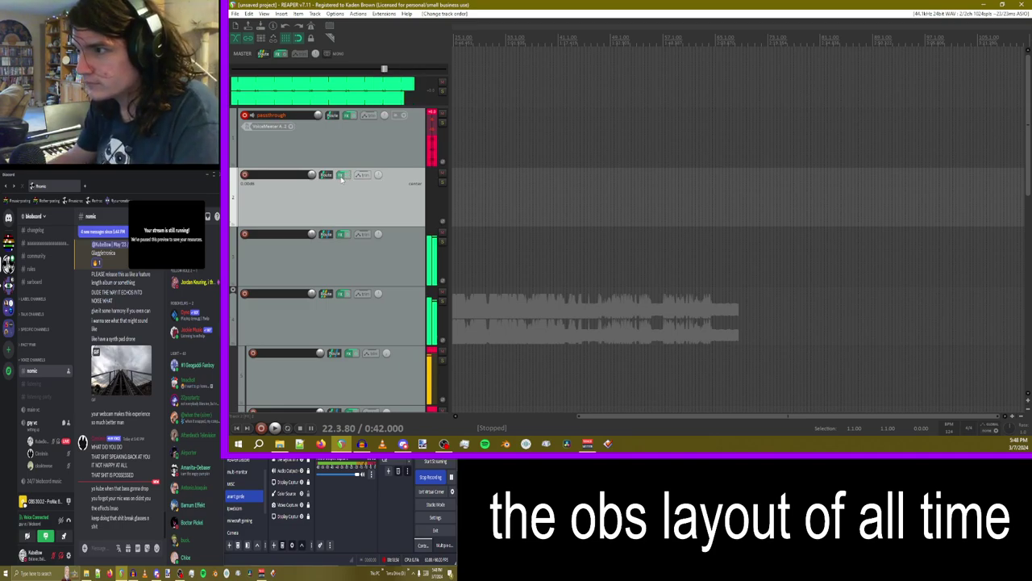
# - Add the Vital synth to the new track 2 and place it first in the effect chain
pyautogui.click(342, 178)
pyautogui.click(485, 394)
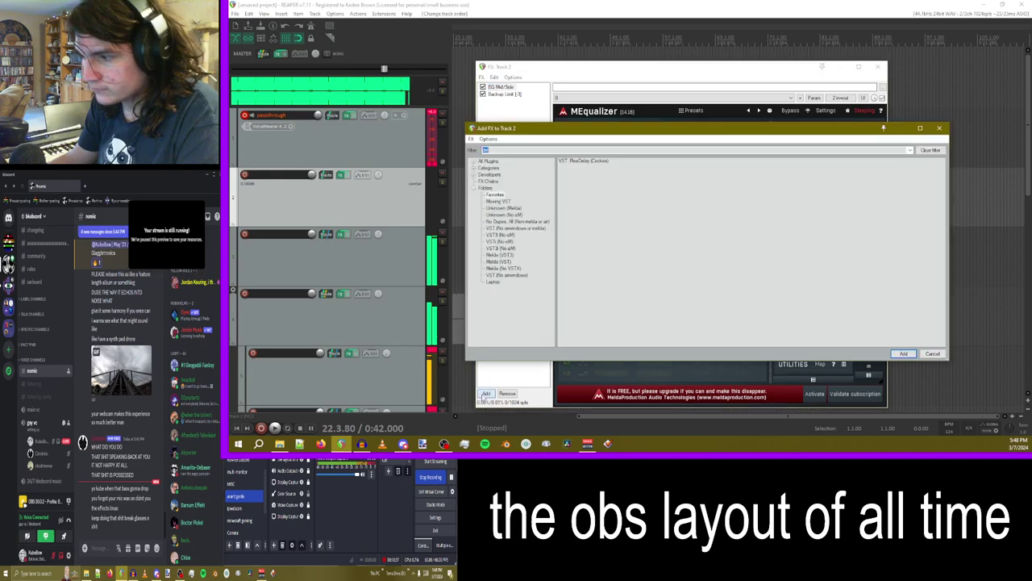
pyautogui.write('vit')
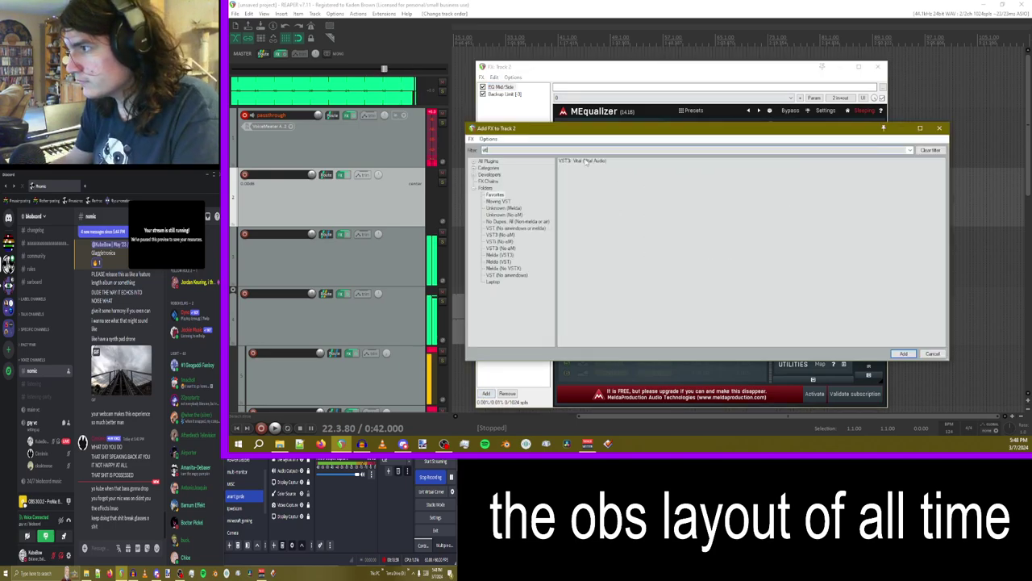
pyautogui.doubleClick(587, 162)
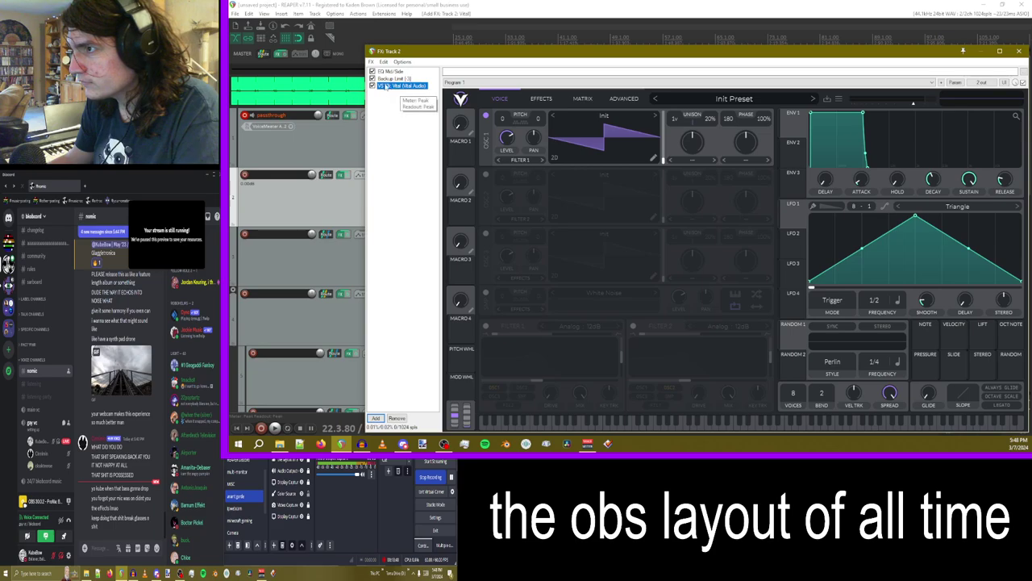
pyautogui.moveTo(386, 87); pyautogui.dragTo(384, 69)
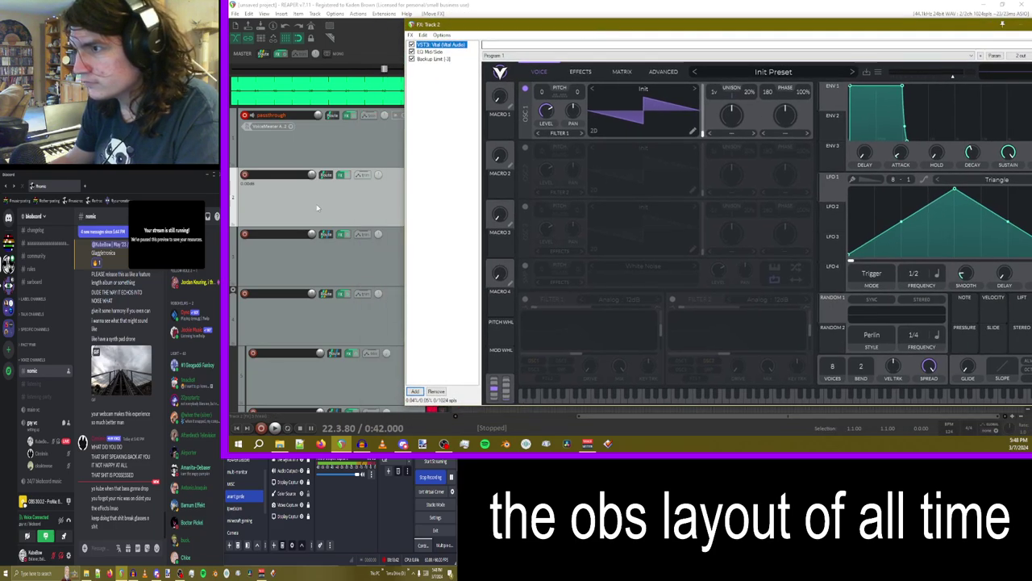
# - Arm track 2 for recording and set its MIDI input to all channels of USB Midi
pyautogui.click(245, 174)
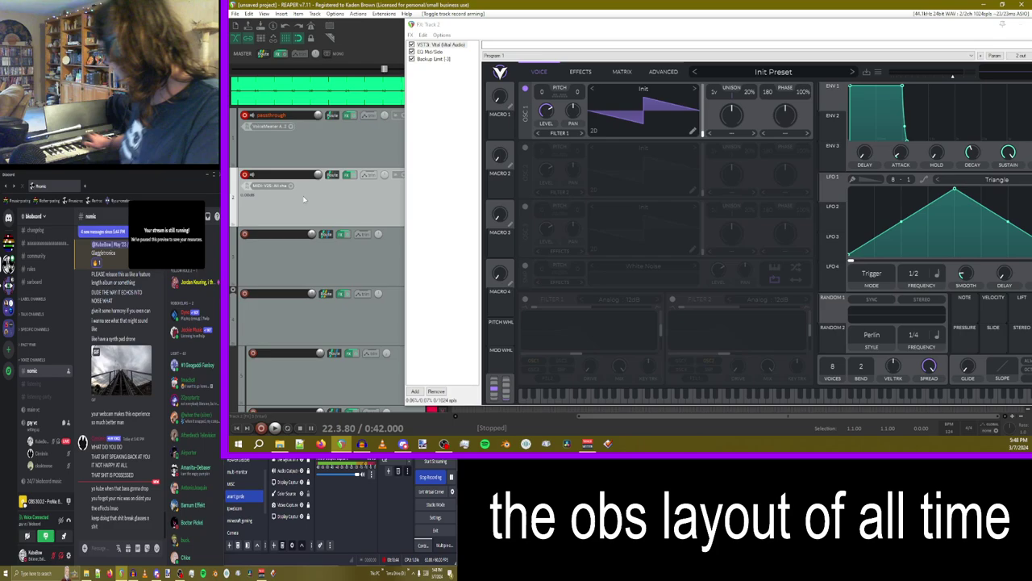
pyautogui.click(266, 186)
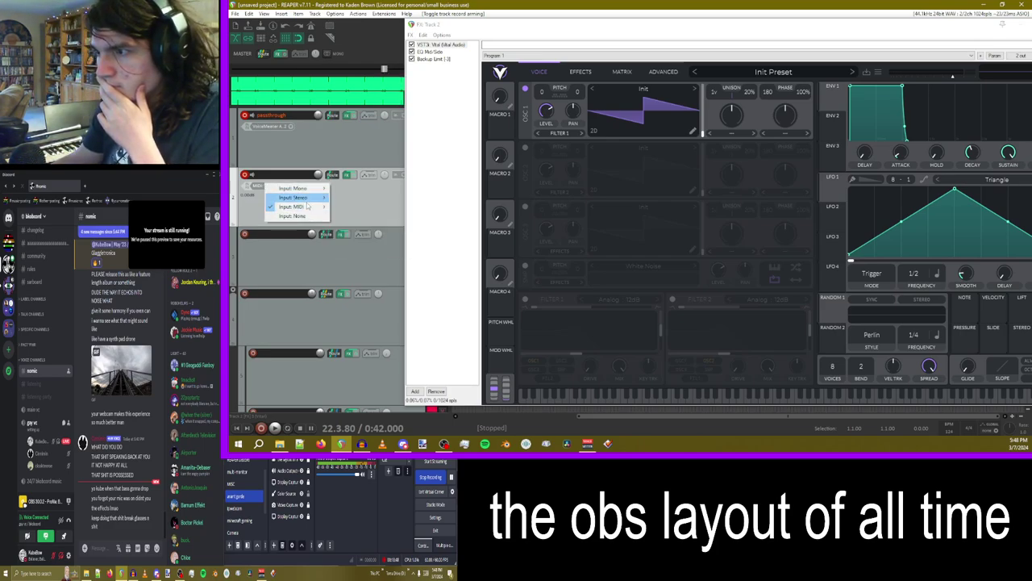
pyautogui.moveTo(310, 208)
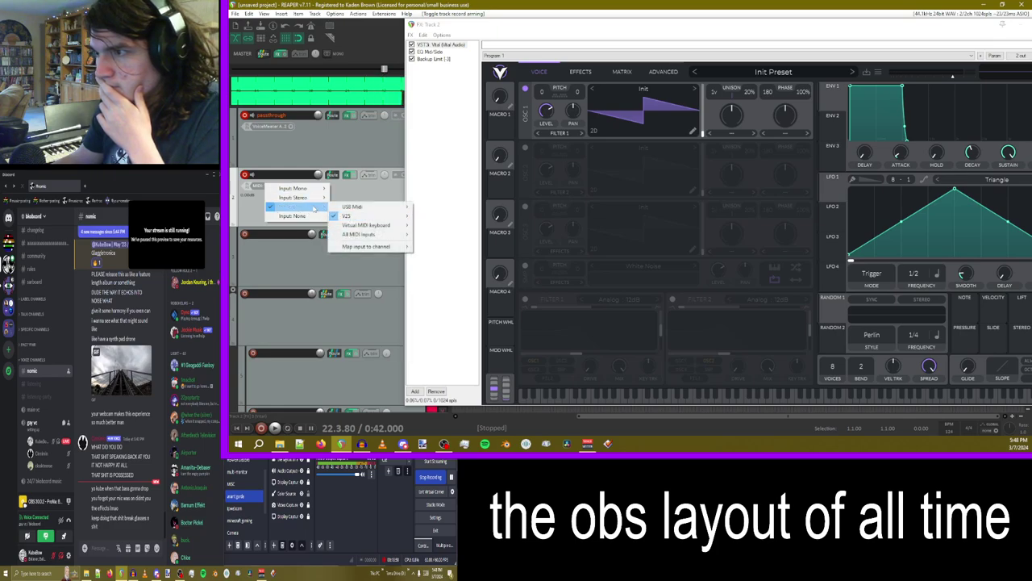
pyautogui.moveTo(355, 208)
pyautogui.click(436, 208)
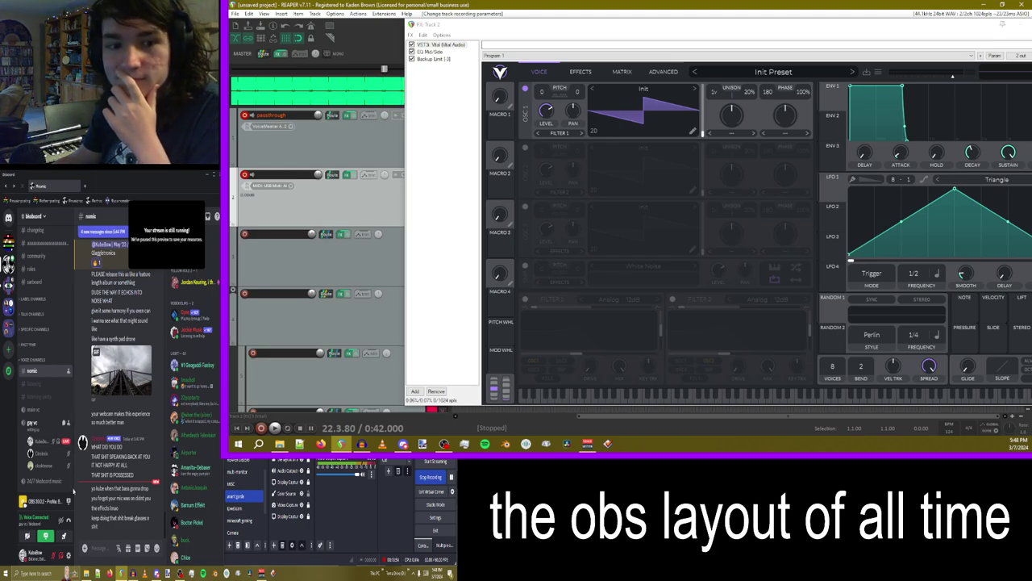
pyautogui.click(73, 490)
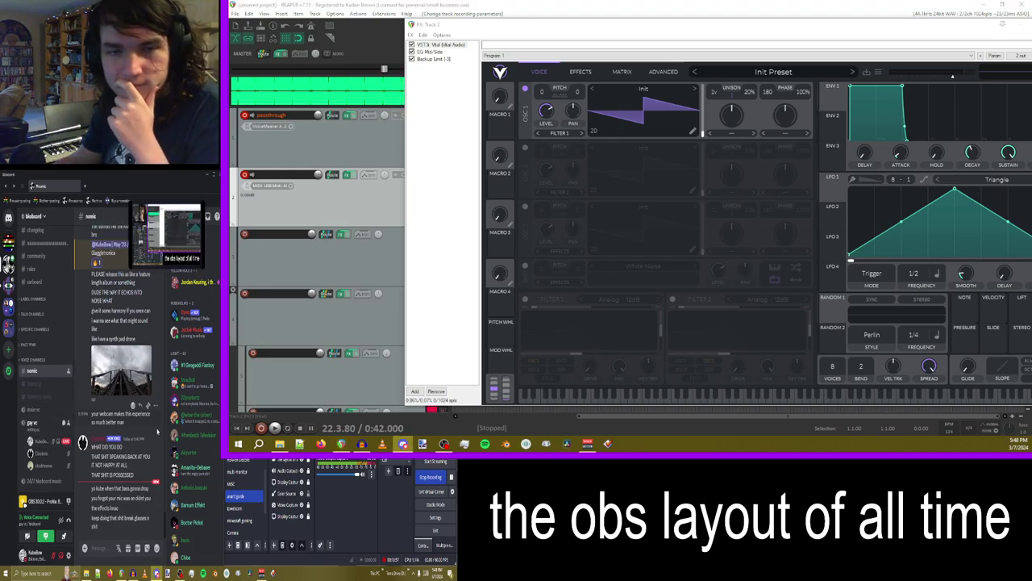
# - Set Vital's oscillator 1 to the Basic Shapes wavetable at a frame of about 84 and enable oscillator 2
pyautogui.moveTo(592, 25); pyautogui.dragTo(562, 18)
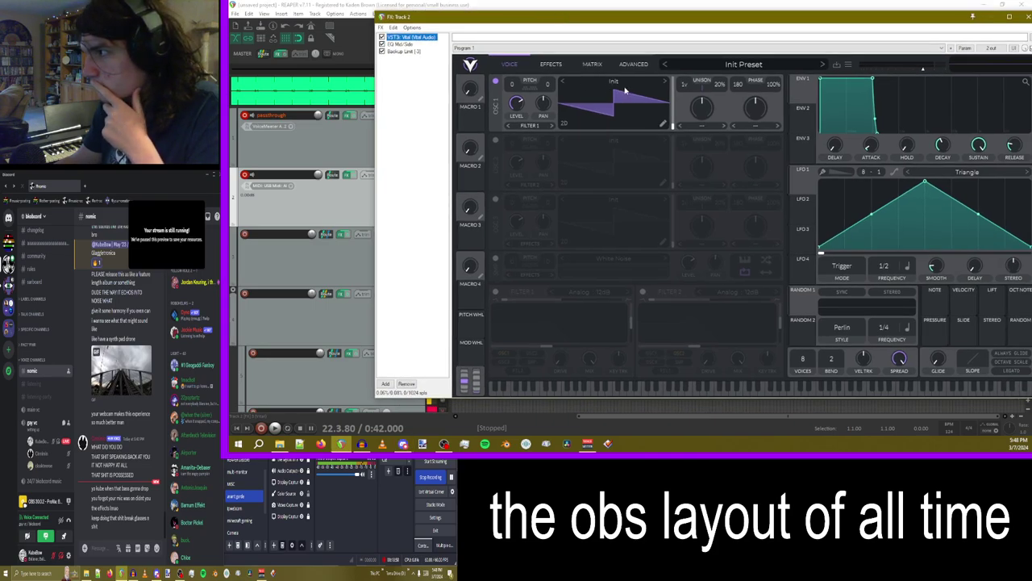
pyautogui.moveTo(672, 124); pyautogui.dragTo(672, 109)
pyautogui.click(614, 81)
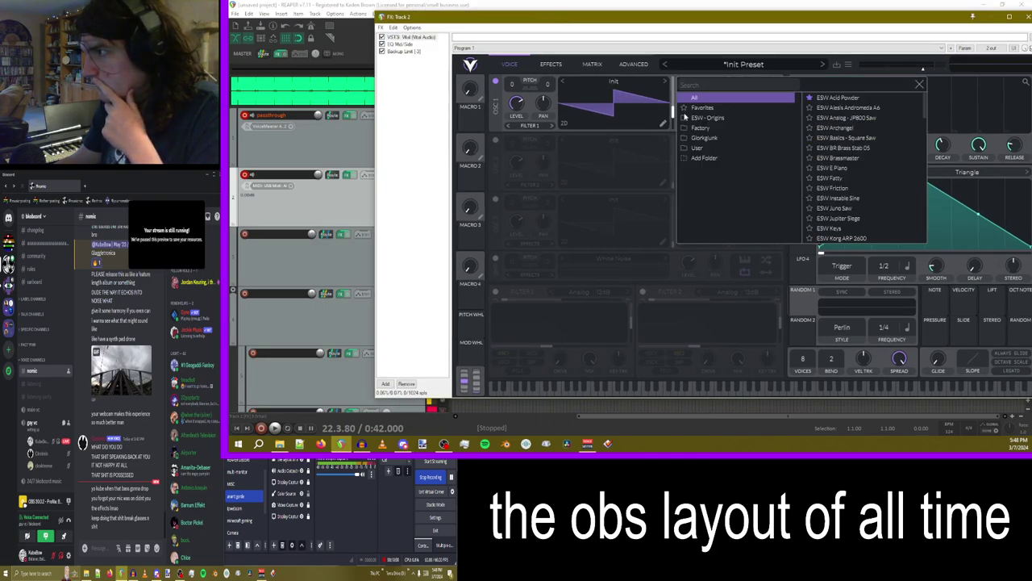
pyautogui.click(782, 107)
pyautogui.click(839, 107)
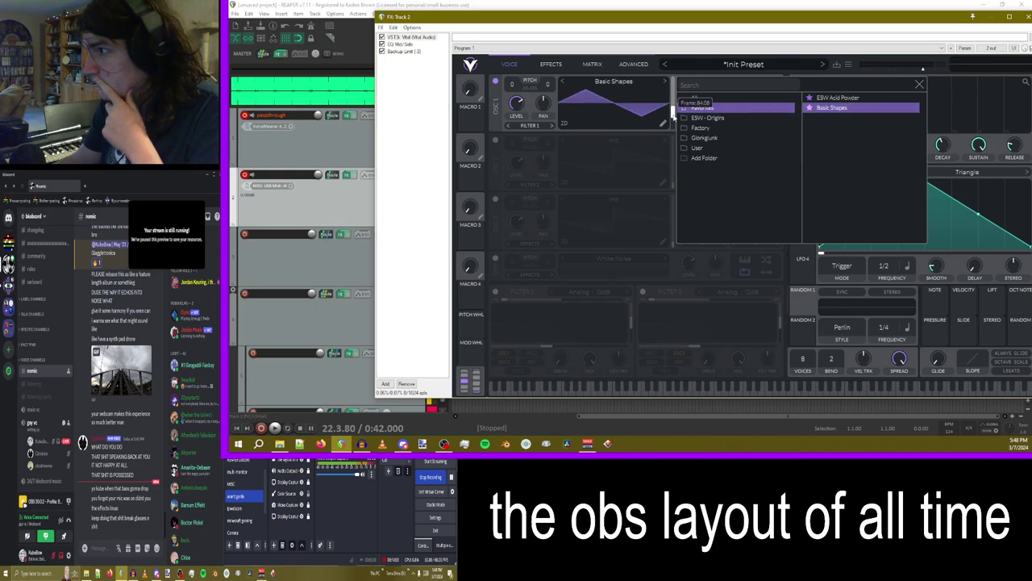
pyautogui.click(493, 142)
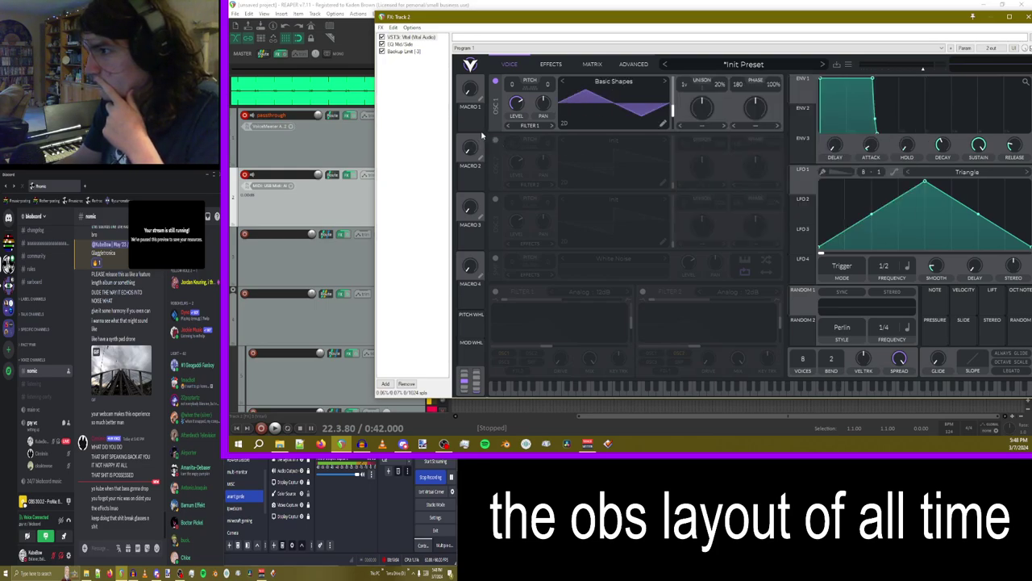
pyautogui.click(494, 140)
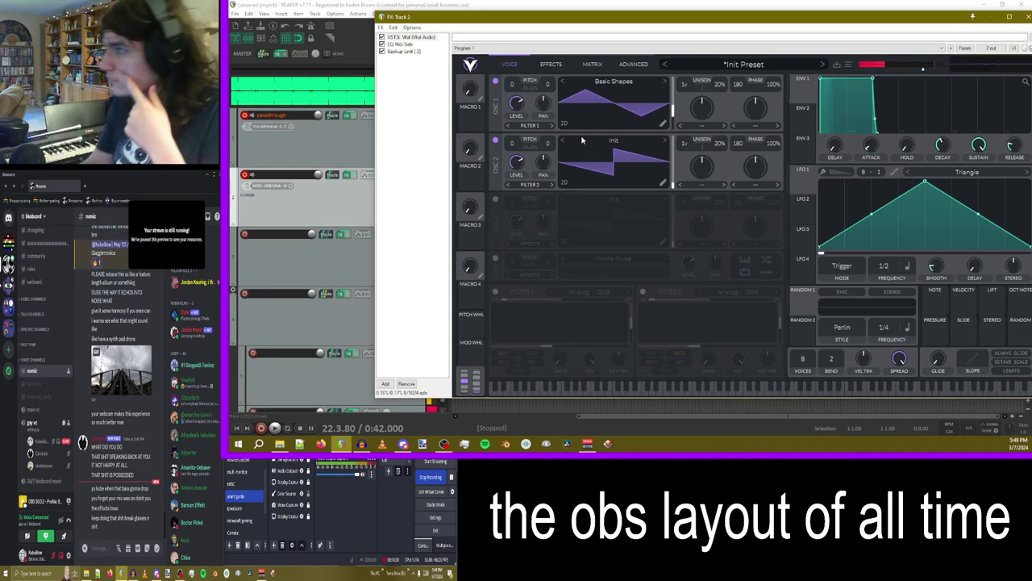
# - Move the effect window off the track list and create a send from the Vital track 2 to the delay track 3
pyautogui.moveTo(823, 21); pyautogui.dragTo(260, 179)
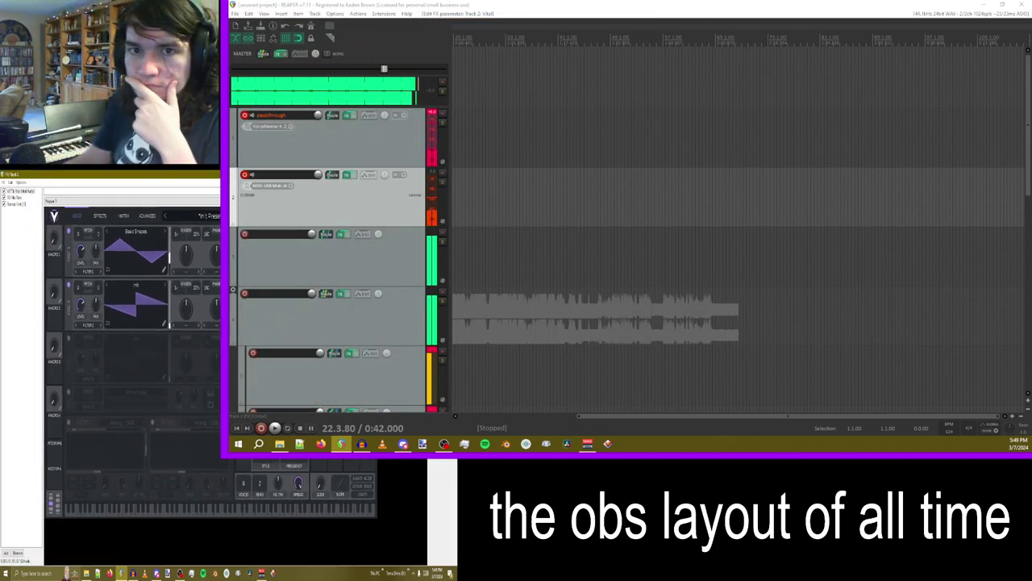
pyautogui.moveTo(210, 176); pyautogui.dragTo(215, 192)
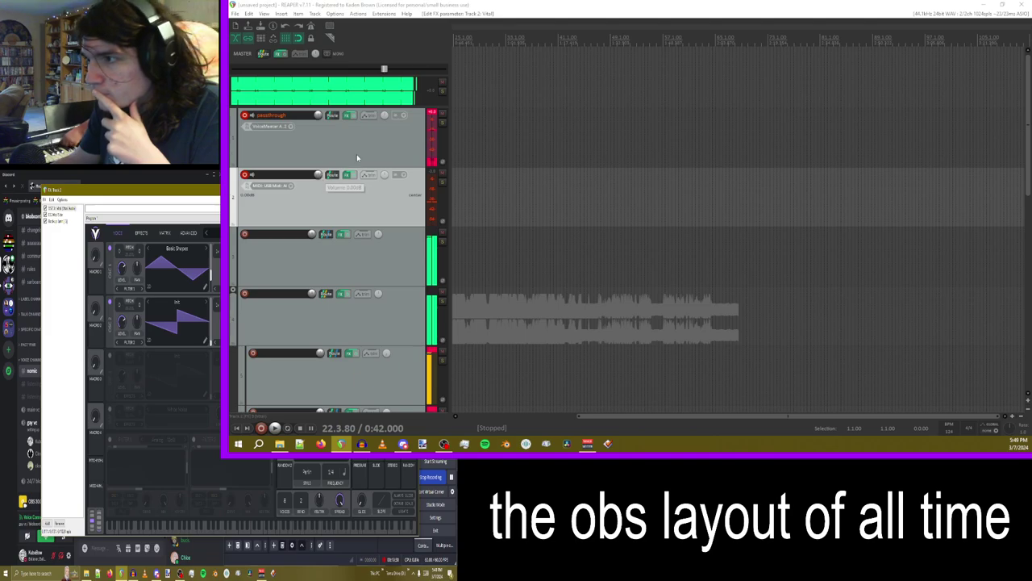
pyautogui.click(332, 175)
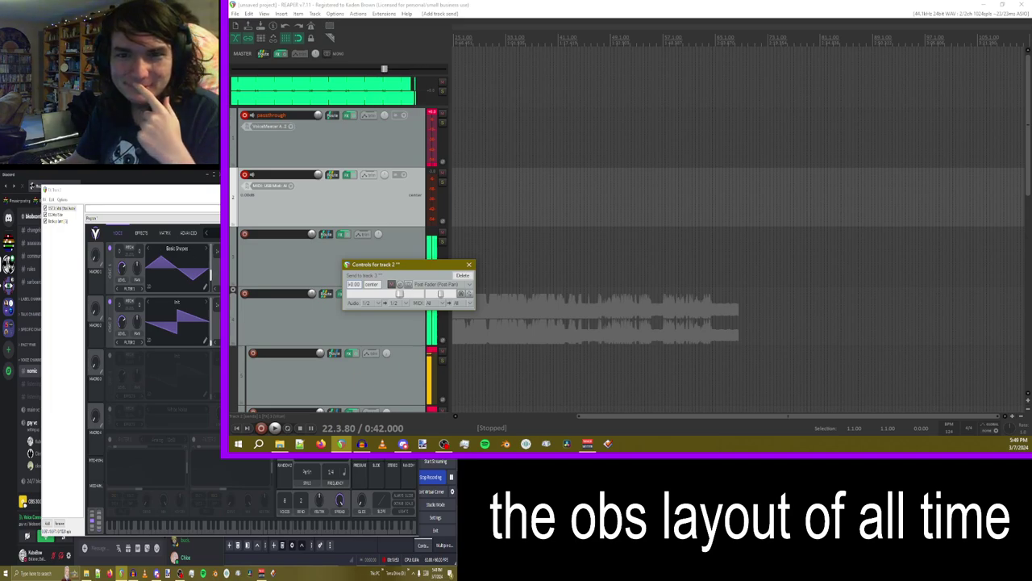
pyautogui.press('Escape')
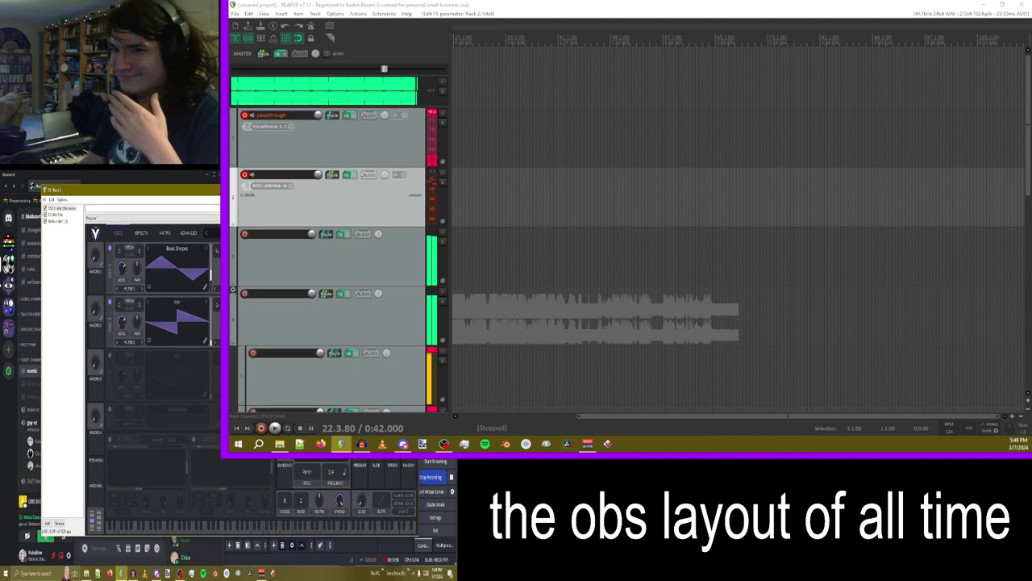
# - Enable the Chorus effect in Vital on track 2
pyautogui.moveTo(129, 190); pyautogui.dragTo(432, 24)
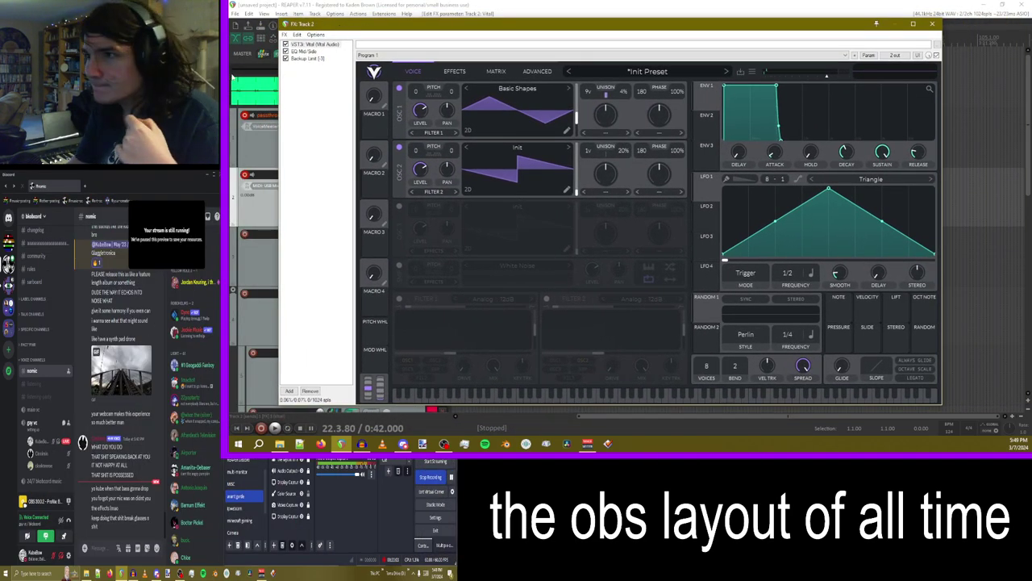
pyautogui.click(454, 71)
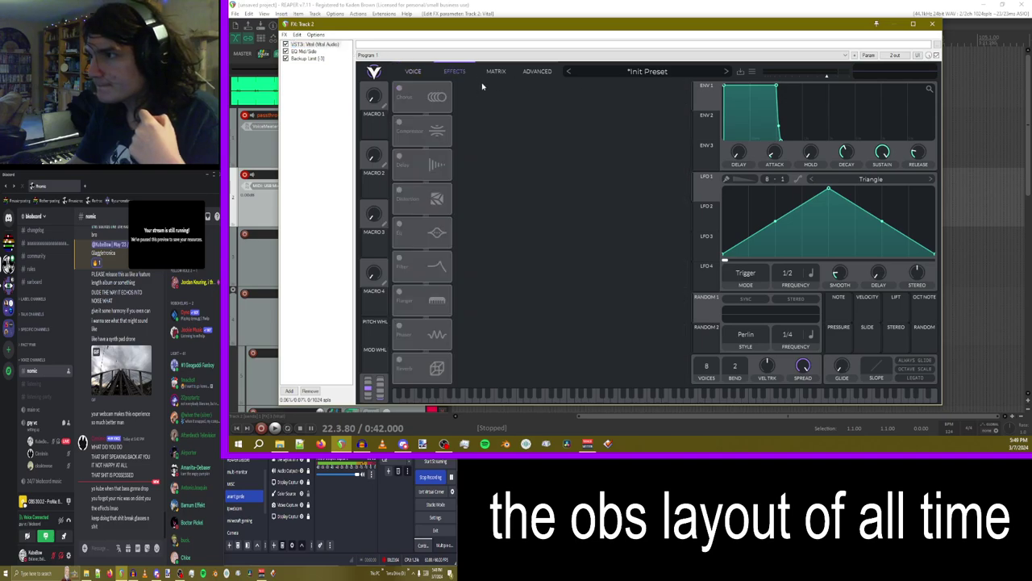
pyautogui.click(399, 89)
# - Lower the volume of the folder track 4 and mute it
pyautogui.moveTo(430, 24); pyautogui.dragTo(671, 15)
pyautogui.scroll(-1, 368, 249)
pyautogui.scroll(-1, 367, 245)
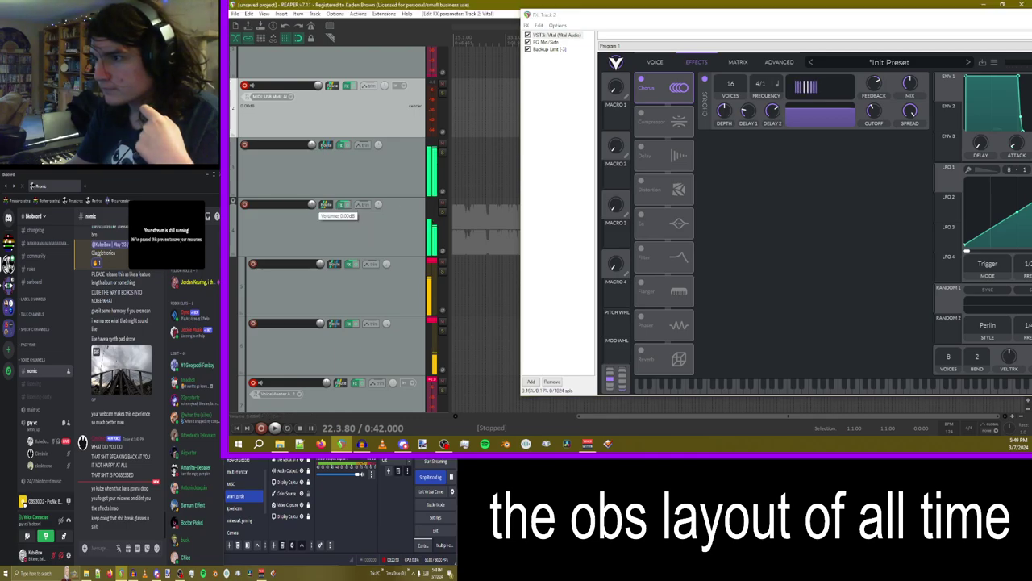
pyautogui.click(318, 204)
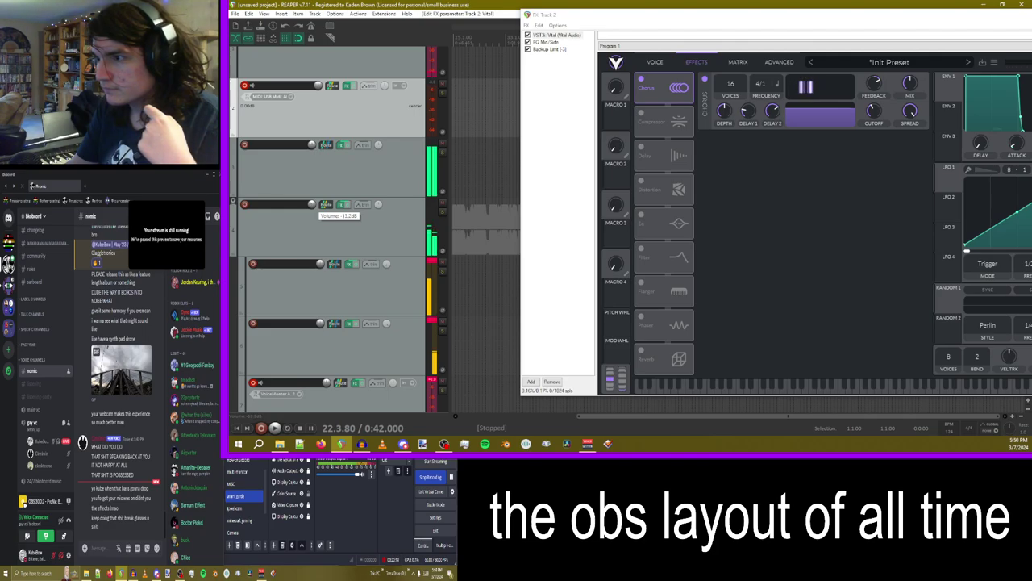
pyautogui.moveTo(313, 204); pyautogui.dragTo(312, 213)
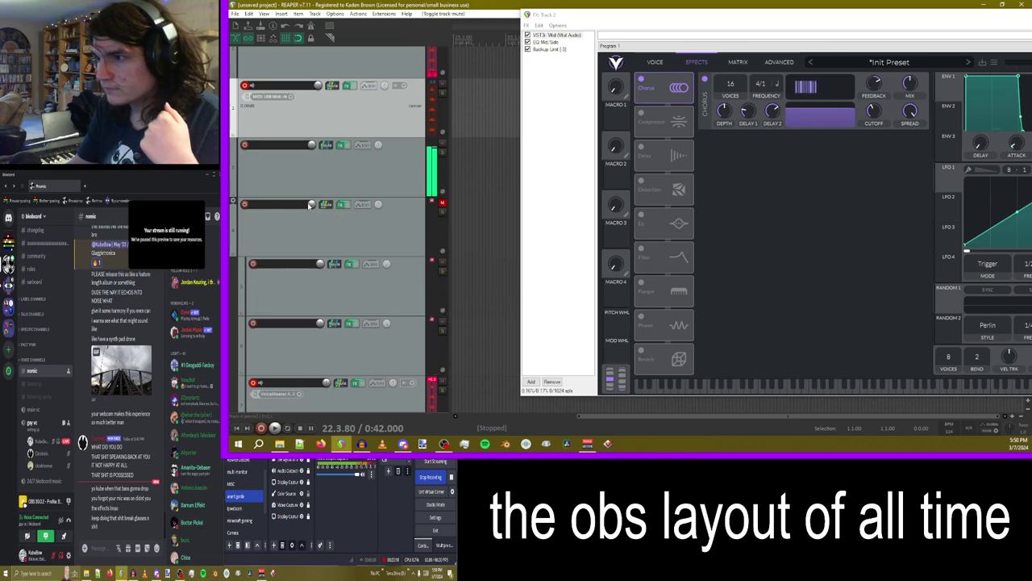
# - Disarm the VoiceMeeter input track inside the muted folder
pyautogui.scroll(1, 388, 262)
pyautogui.scroll(2, 379, 254)
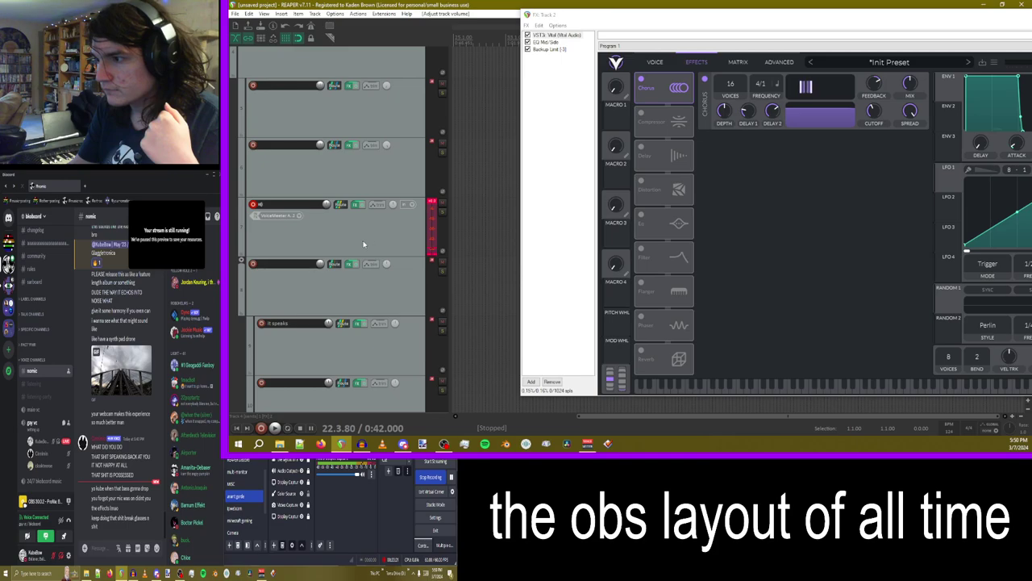
pyautogui.click(252, 204)
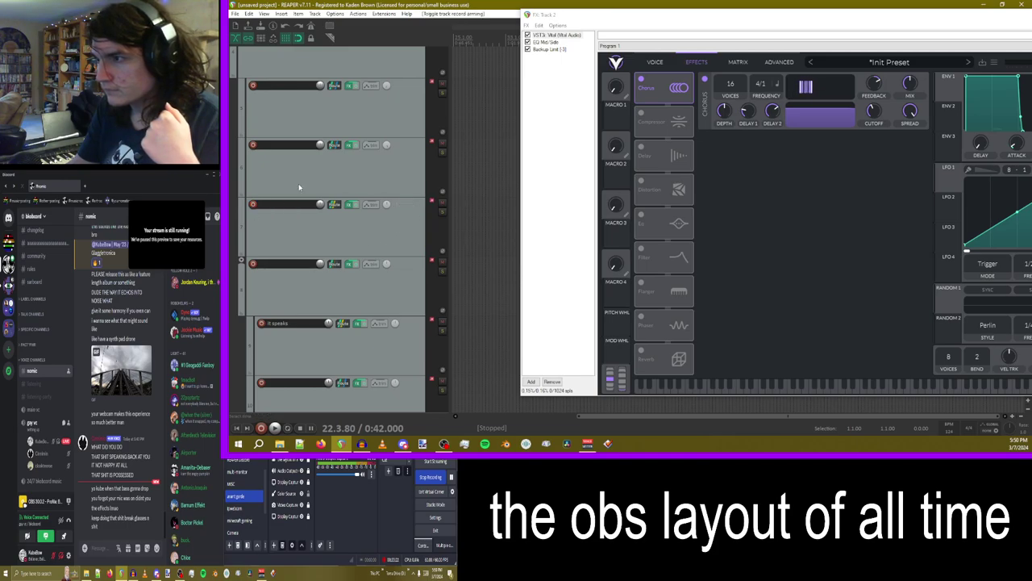
pyautogui.scroll(4, 331, 197)
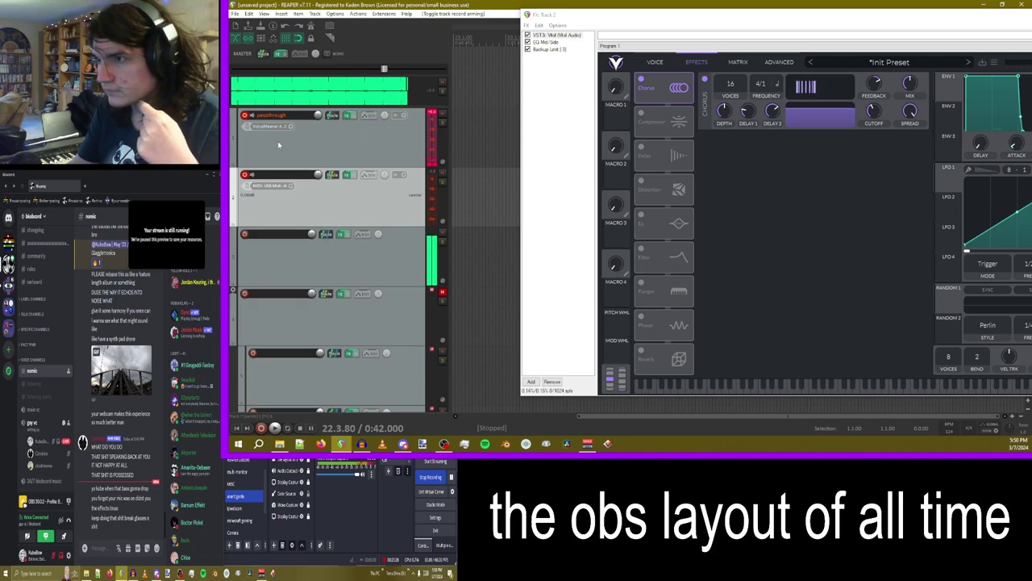
# - Check the passthrough track's effect chain and enable the Delay effect in Vital on track 2
pyautogui.click(347, 116)
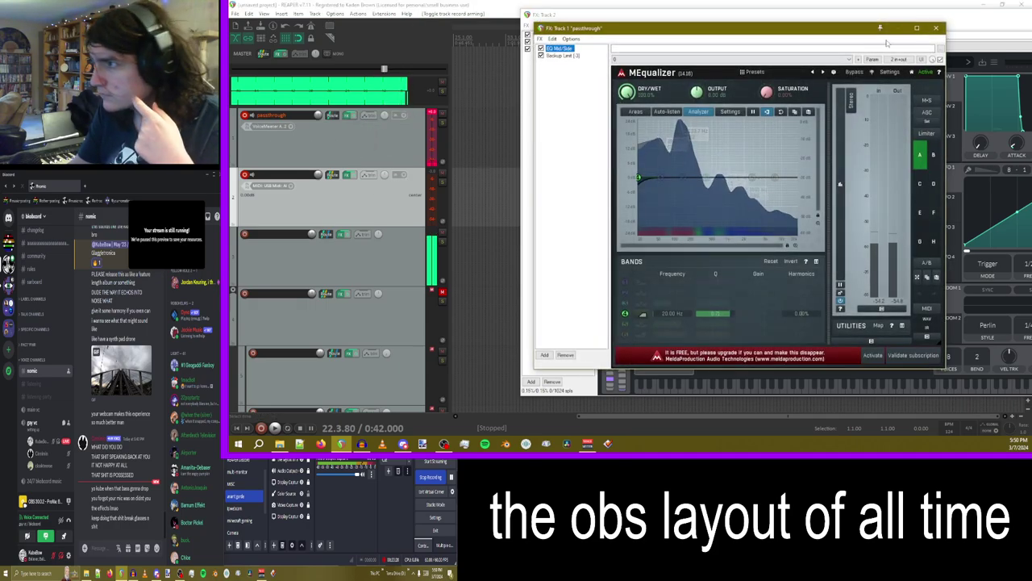
pyautogui.click(936, 29)
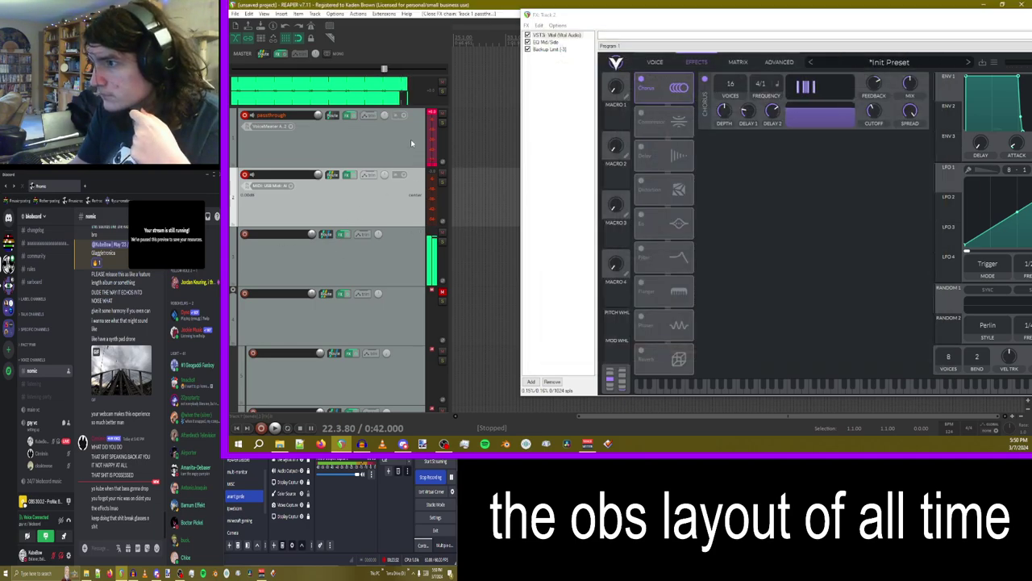
pyautogui.moveTo(738, 23); pyautogui.dragTo(646, 27)
pyautogui.click(549, 152)
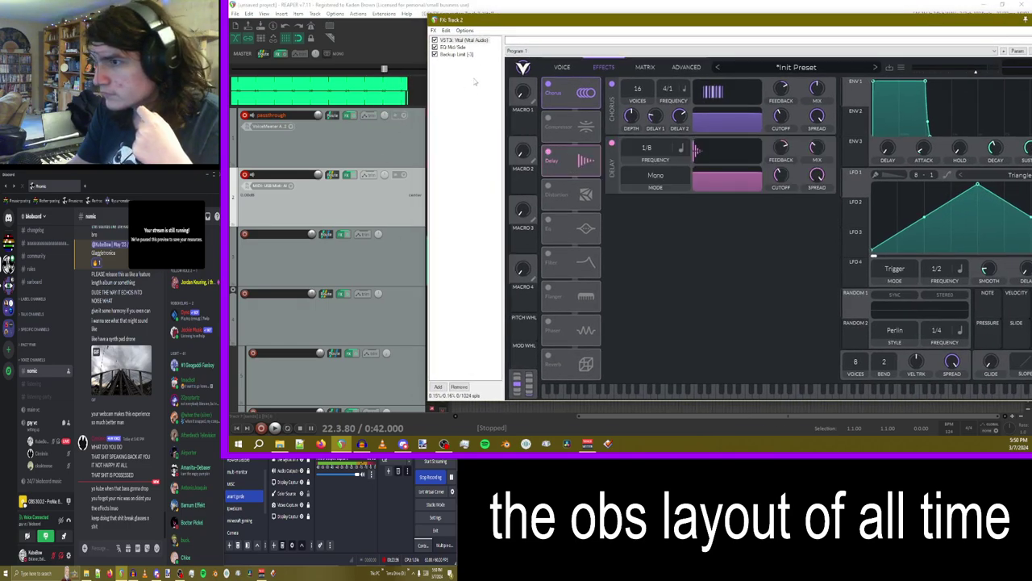
# - Open track 3's effect chain and duplicate its ReaDelay instance
pyautogui.moveTo(485, 21); pyautogui.dragTo(598, 22)
pyautogui.click(341, 234)
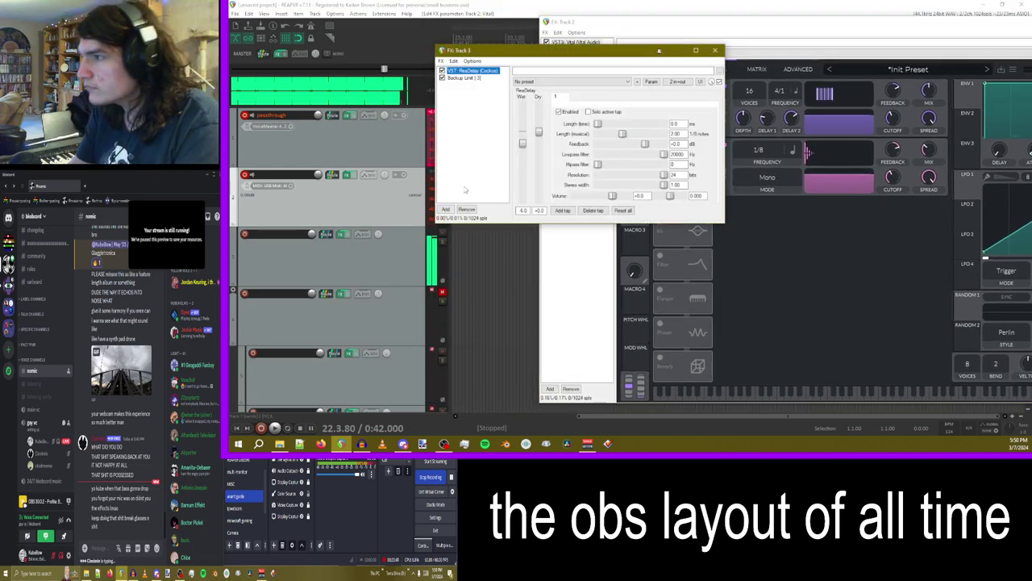
pyautogui.hotkey('ctrl', 'c')
pyautogui.hotkey('ctrl', 'v')
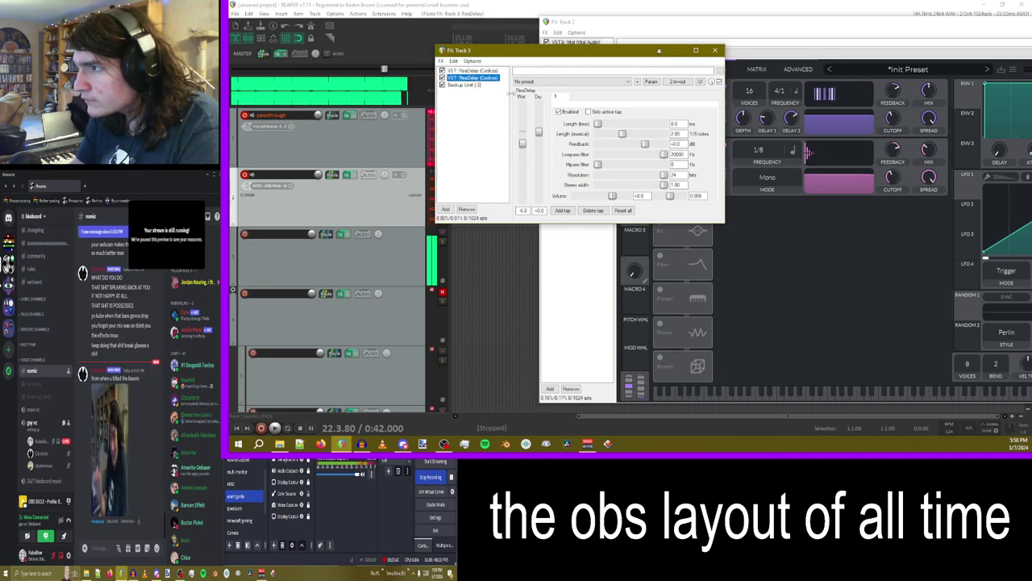
# - Set the duplicated ReaDelay's musical length to 0.25 eighth notes and close track 3's effect chain
pyautogui.moveTo(621, 134); pyautogui.dragTo(614, 134)
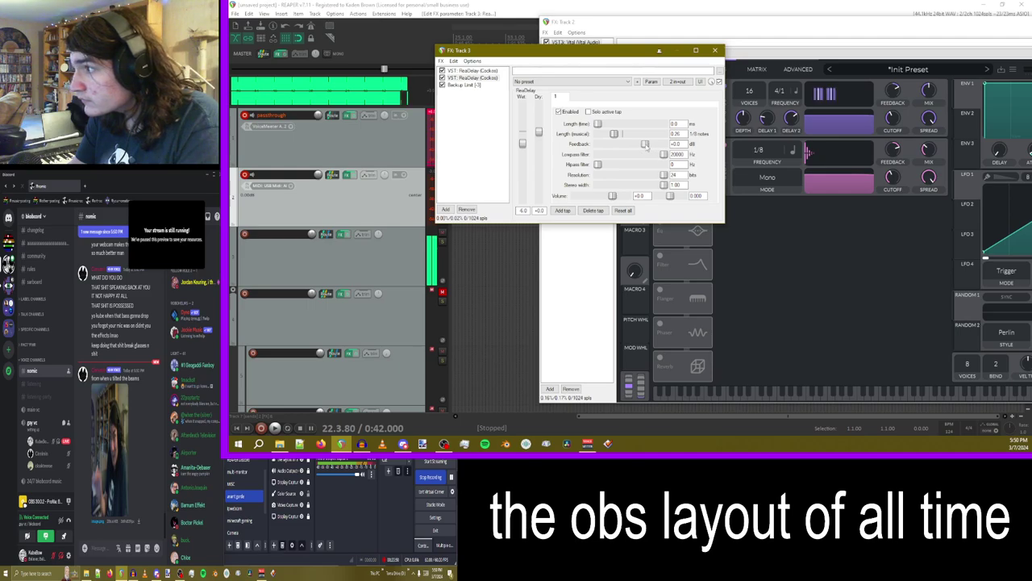
pyautogui.moveTo(648, 145); pyautogui.dragTo(638, 145)
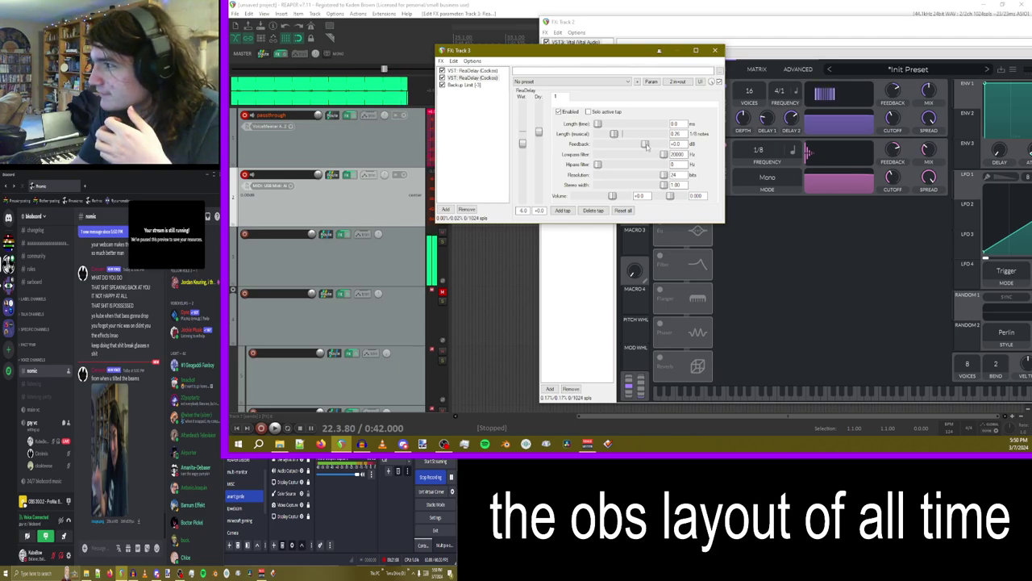
pyautogui.moveTo(614, 133); pyautogui.dragTo(646, 145)
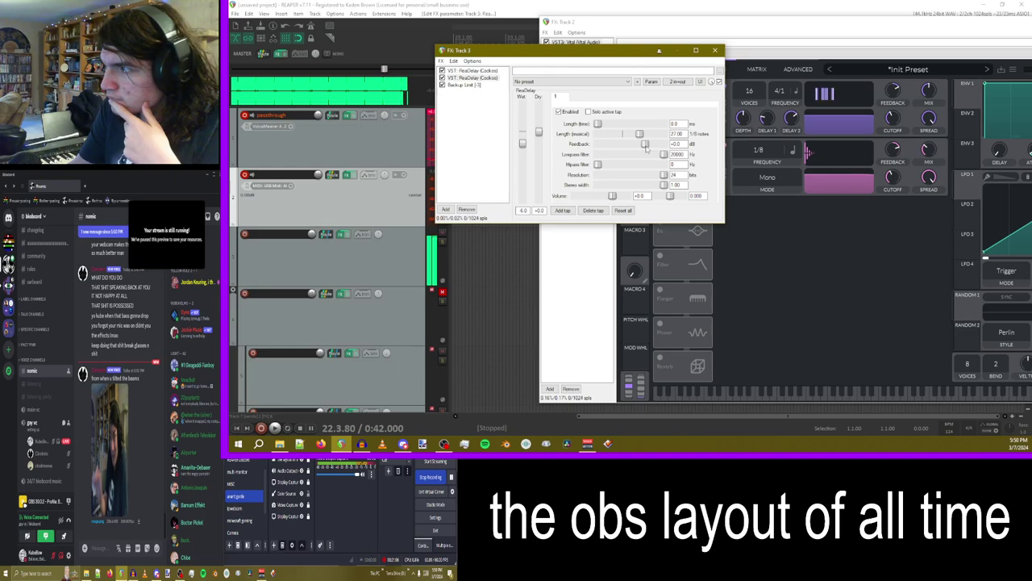
pyautogui.moveTo(639, 133); pyautogui.dragTo(632, 134)
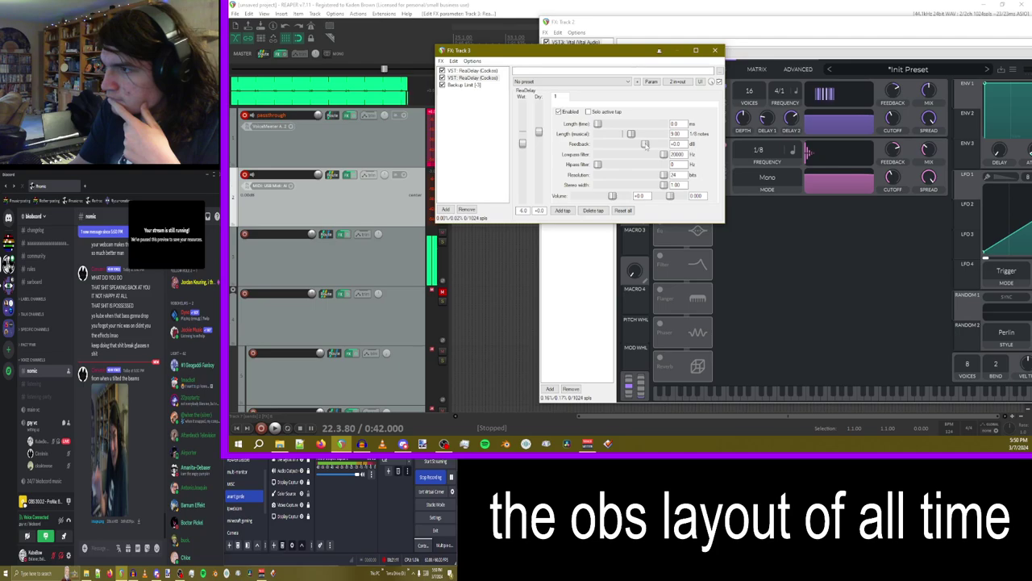
pyautogui.moveTo(631, 133)
pyautogui.mouseDown()
pyautogui.moveTo(615, 136)
pyautogui.moveTo(648, 145)
pyautogui.mouseUp()
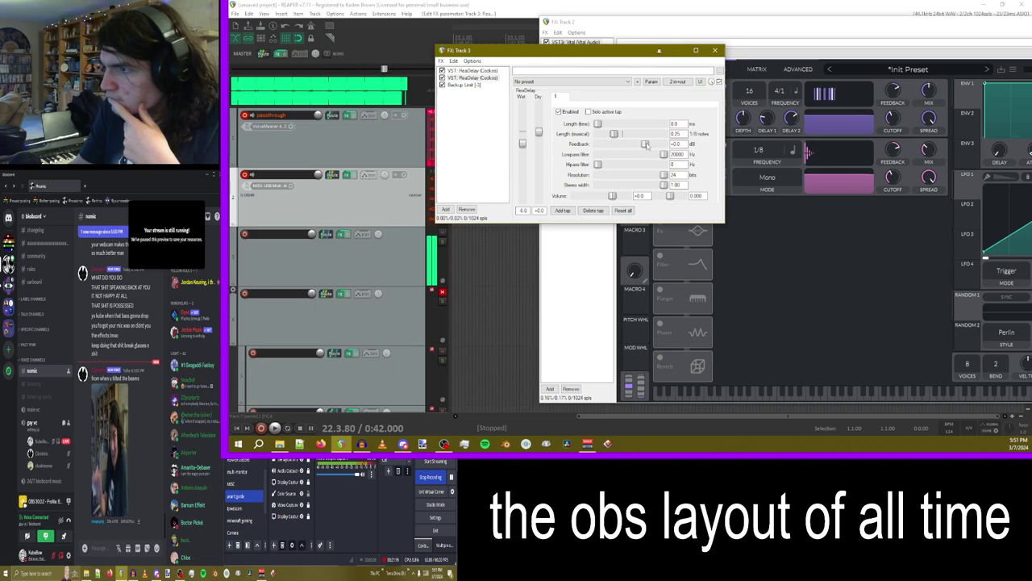
pyautogui.moveTo(564, 50); pyautogui.dragTo(400, 40)
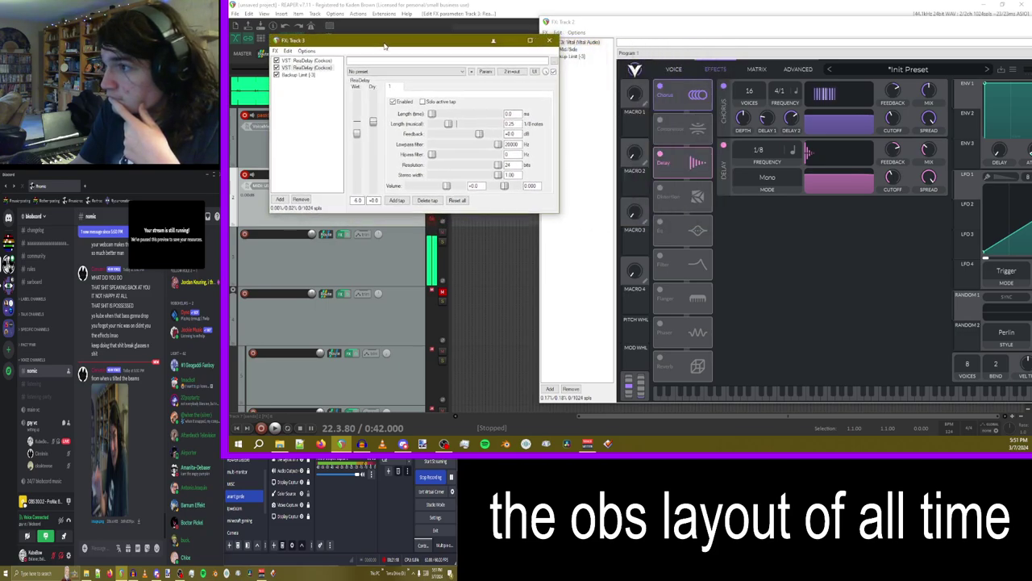
pyautogui.moveTo(612, 24); pyautogui.dragTo(559, 25)
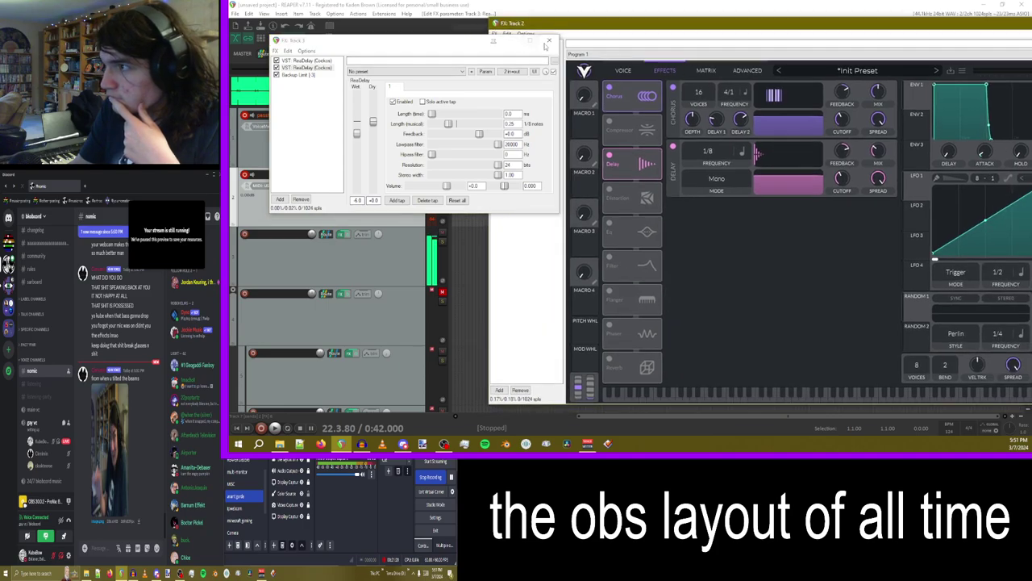
pyautogui.click(548, 41)
# - Raise the Delay feedback in Vital on track 2 and enable its White Noise sample source
pyautogui.moveTo(642, 26); pyautogui.dragTo(470, 28)
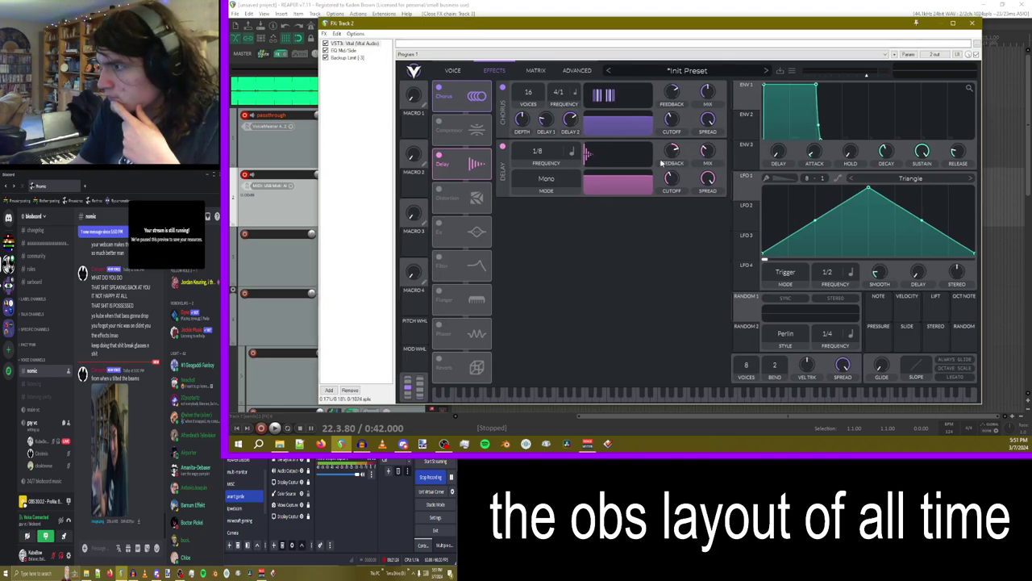
pyautogui.moveTo(675, 156)
pyautogui.mouseDown()
pyautogui.moveTo(675, 129)
pyautogui.moveTo(669, 163)
pyautogui.moveTo(672, 151)
pyautogui.mouseUp()
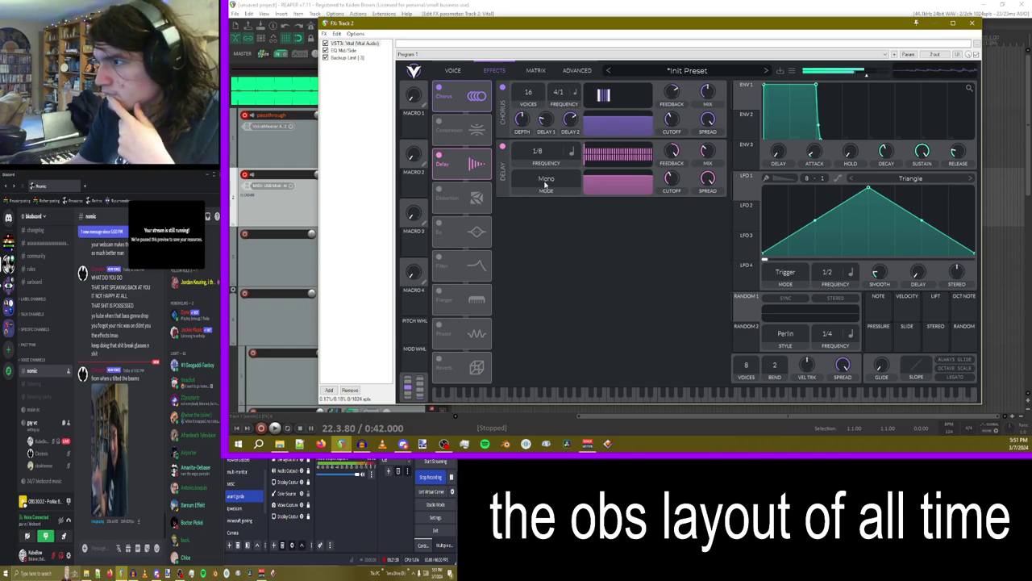
pyautogui.click(450, 72)
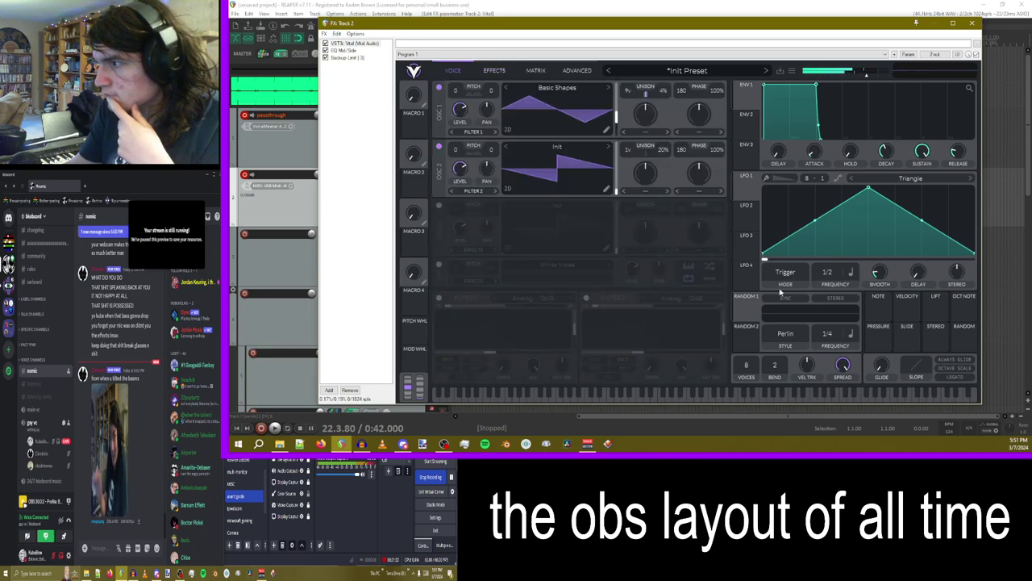
pyautogui.click(439, 266)
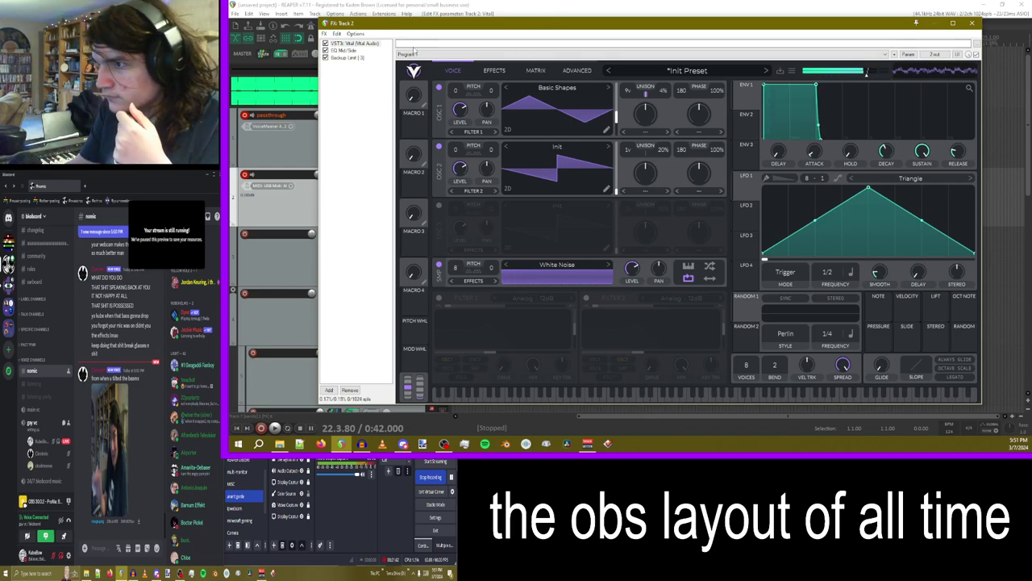
# - Enable Vital's third oscillator with the Factory Basic Shapes wavetable and transpose it to -12 semitones
pyautogui.moveTo(397, 27); pyautogui.dragTo(480, 22)
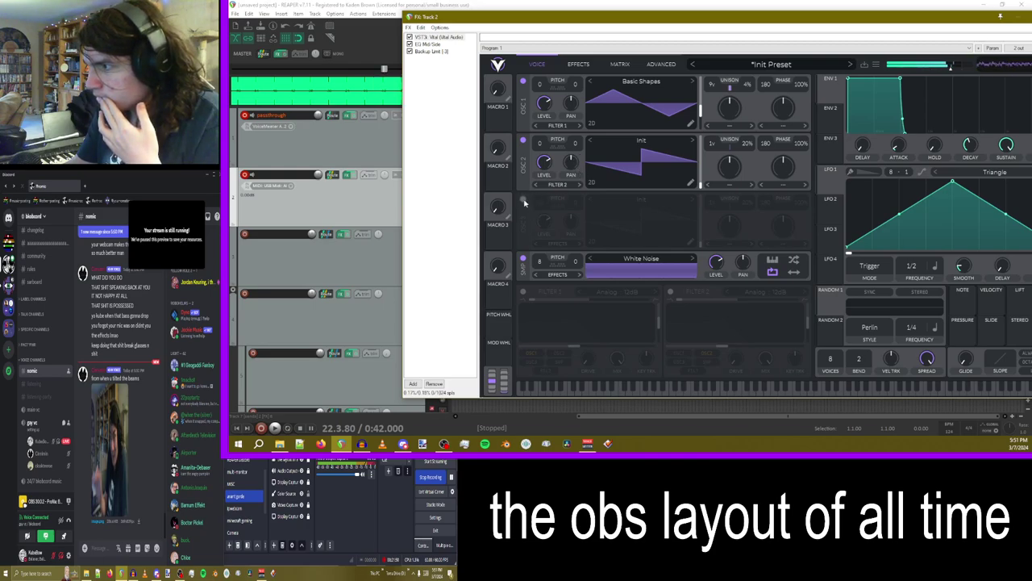
pyautogui.click(523, 199)
pyautogui.click(643, 202)
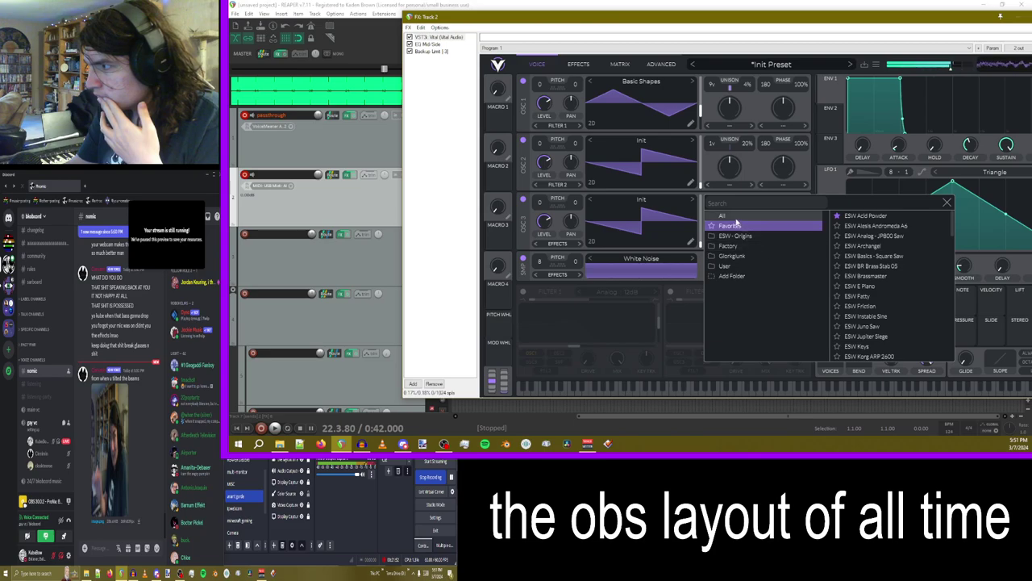
pyautogui.click(729, 245)
pyautogui.click(835, 218)
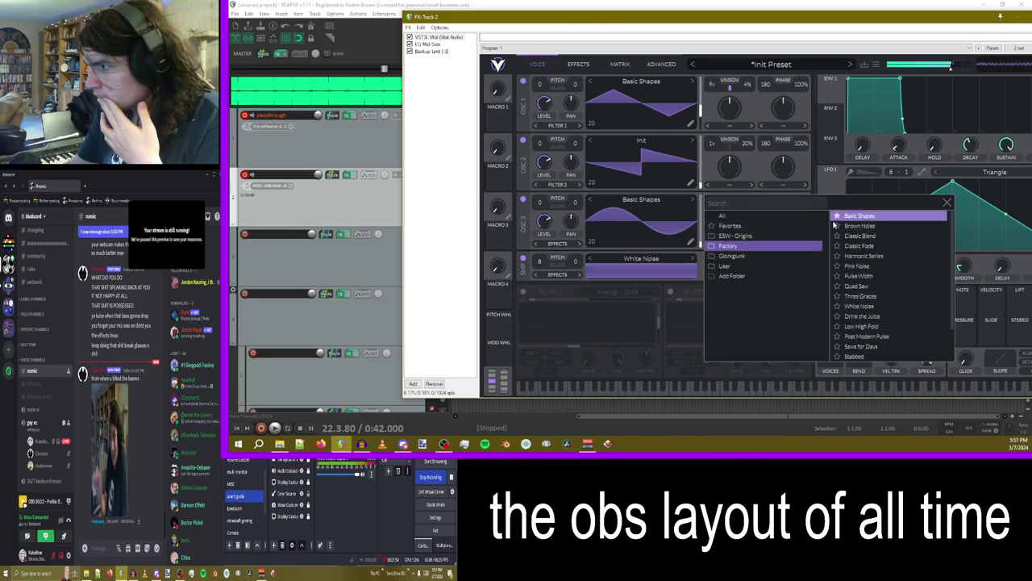
pyautogui.click(943, 206)
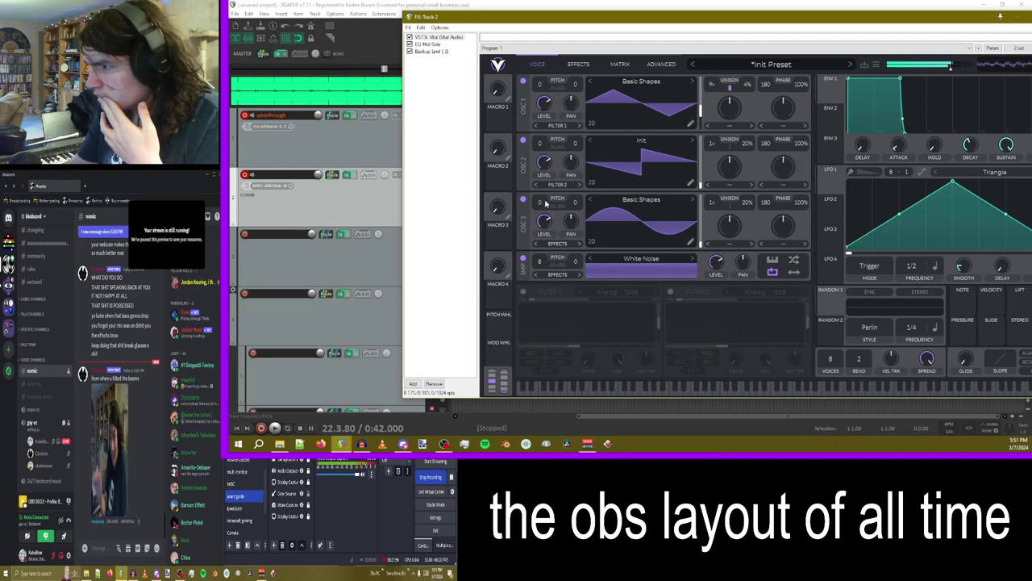
pyautogui.scroll(-7, 545, 204)
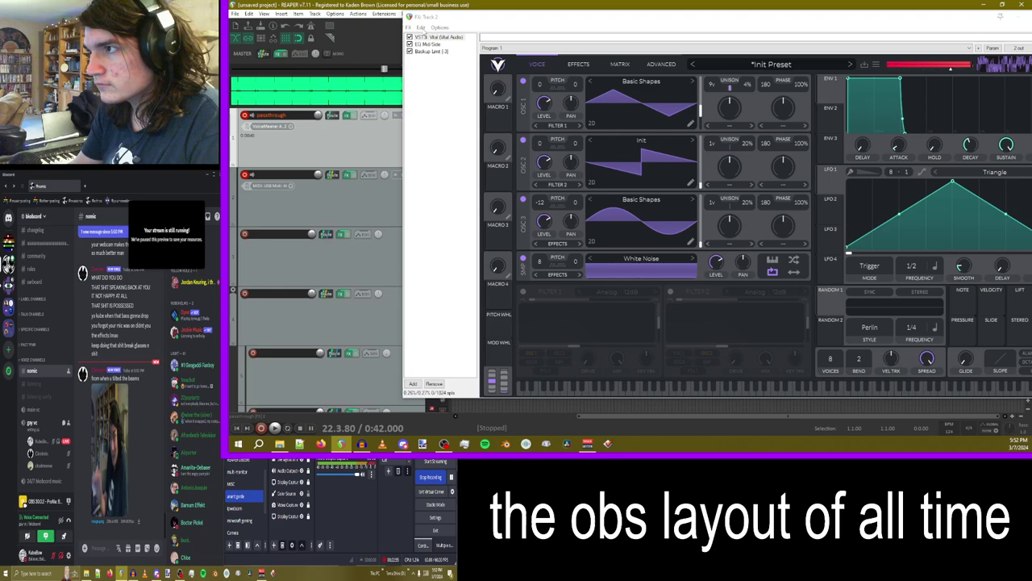
# - Duplicate the Vital synth track, track 2
pyautogui.moveTo(440, 21); pyautogui.dragTo(519, 22)
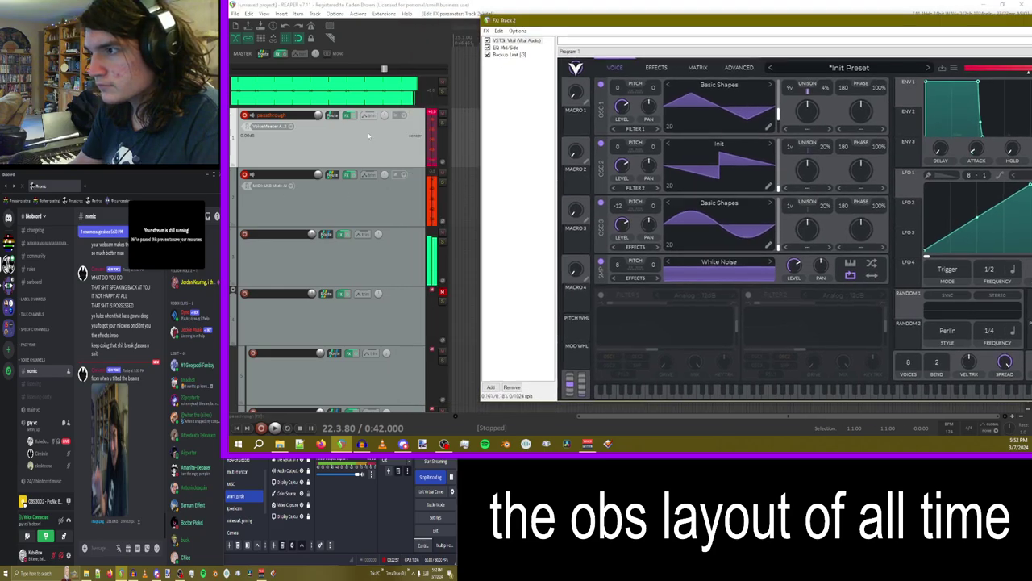
pyautogui.rightClick(340, 206)
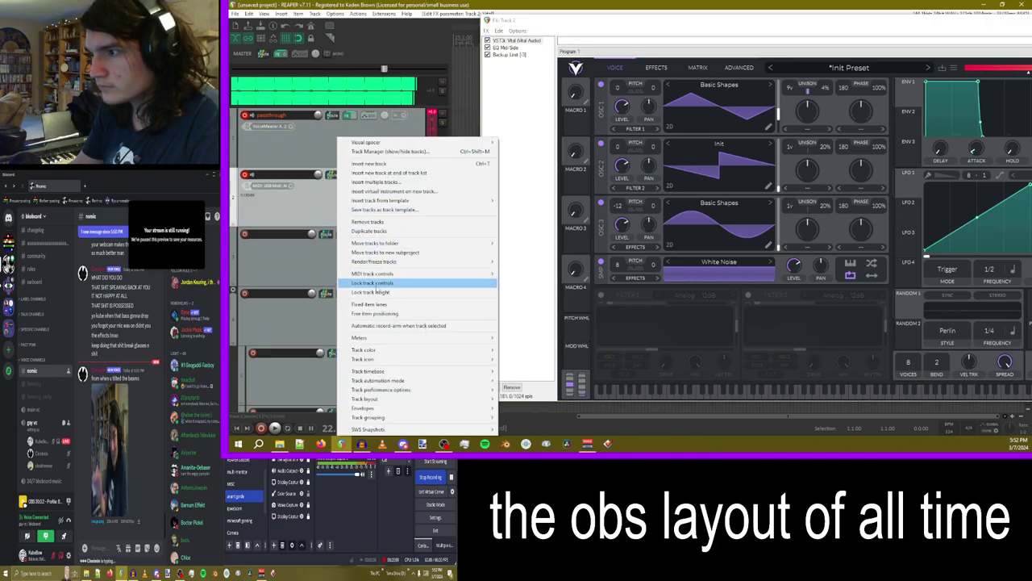
pyautogui.click(373, 232)
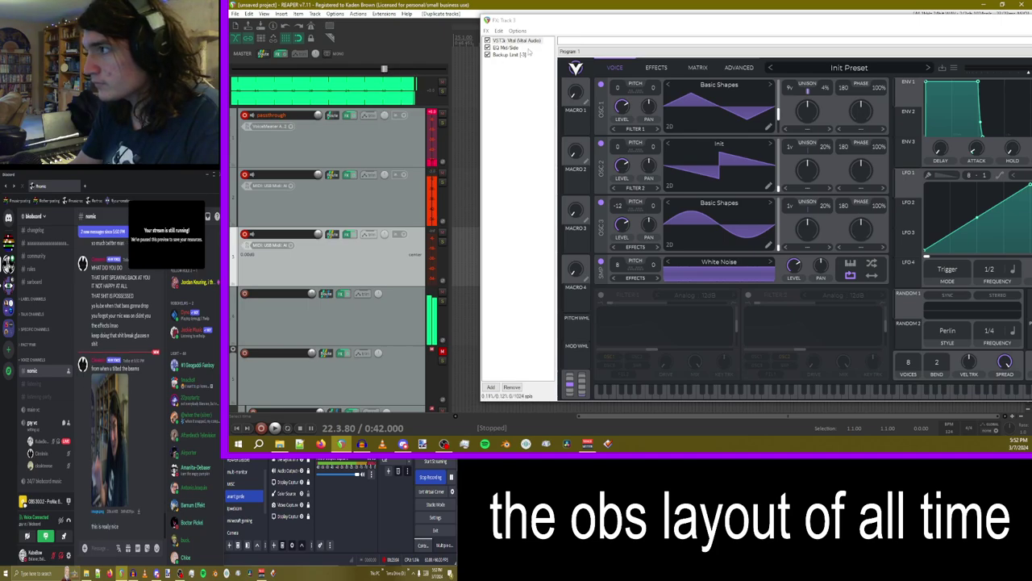
# - Toggle the Delay effect in the duplicated track's Vital and return to its oscillator page
pyautogui.click(656, 67)
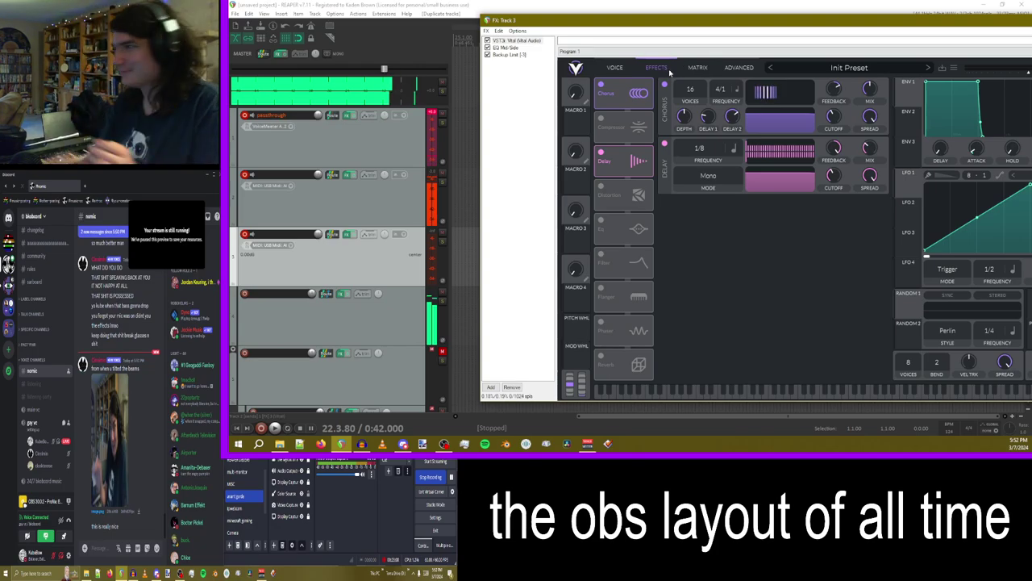
pyautogui.click(664, 143)
pyautogui.click(619, 68)
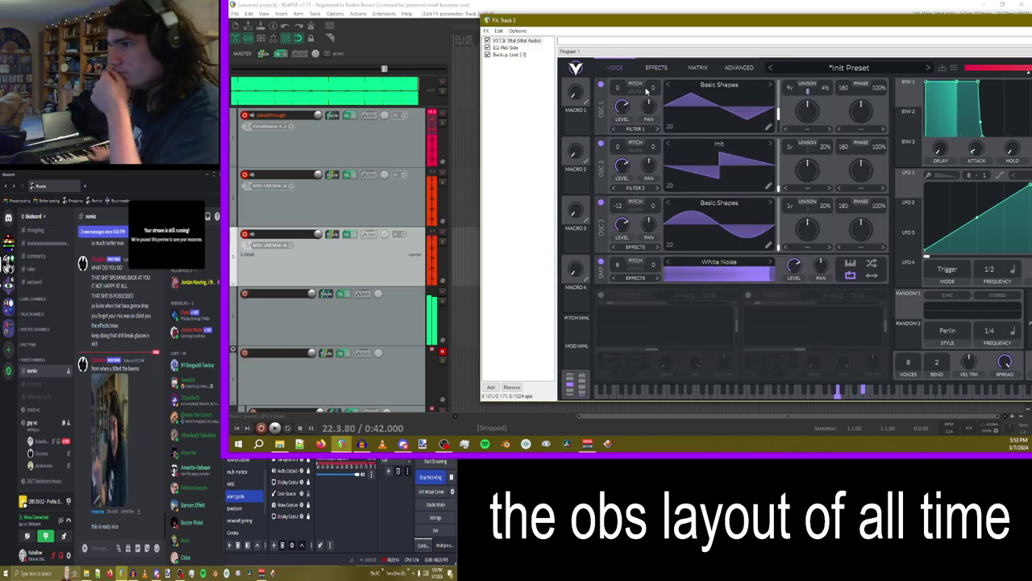
# - Remove Vital from the duplicated track 3 and close the effect chains of tracks 2 and 3
pyautogui.click(539, 41)
pyautogui.click(512, 387)
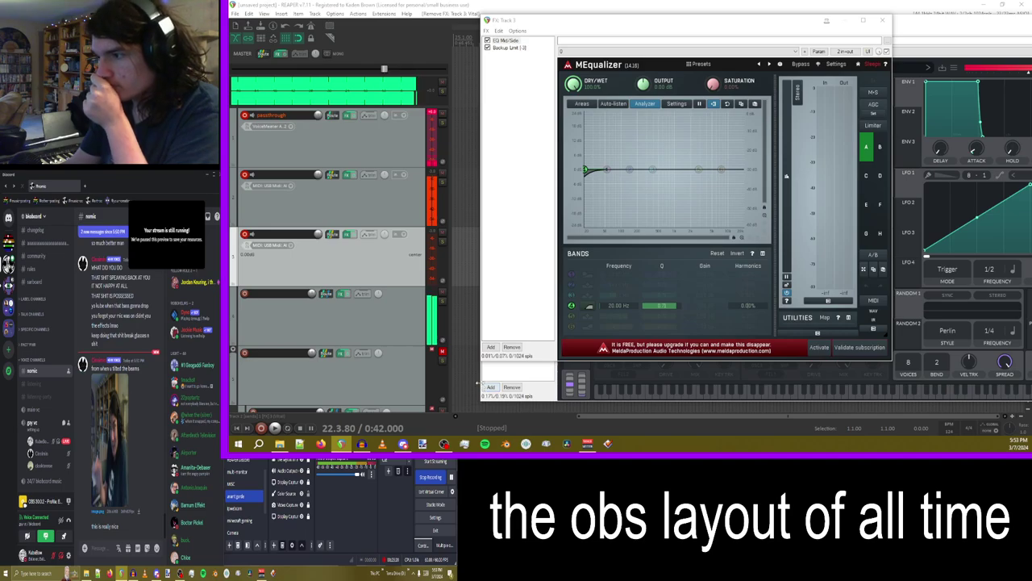
pyautogui.click(491, 348)
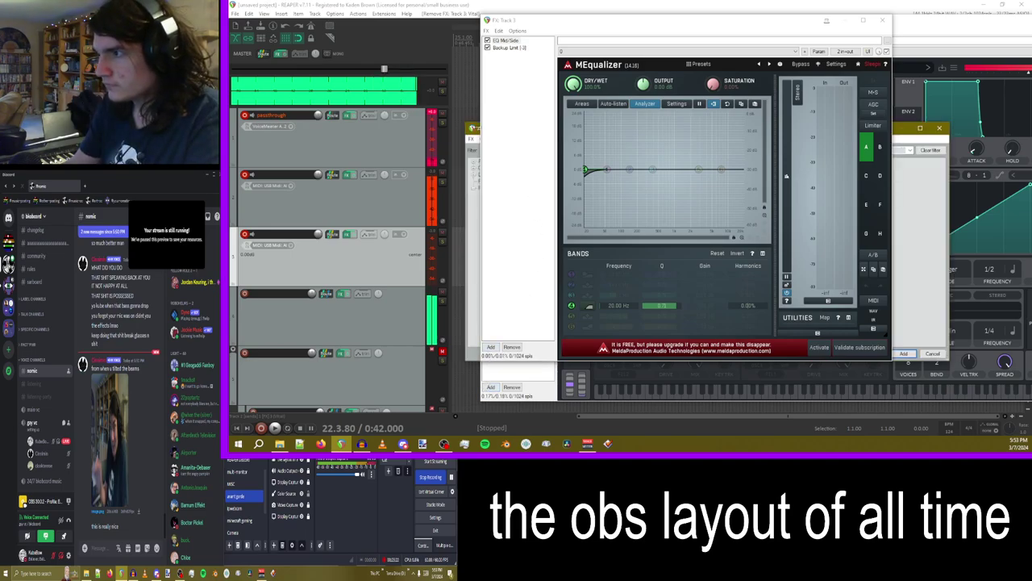
pyautogui.click(882, 20)
pyautogui.moveTo(882, 21); pyautogui.dragTo(553, 48)
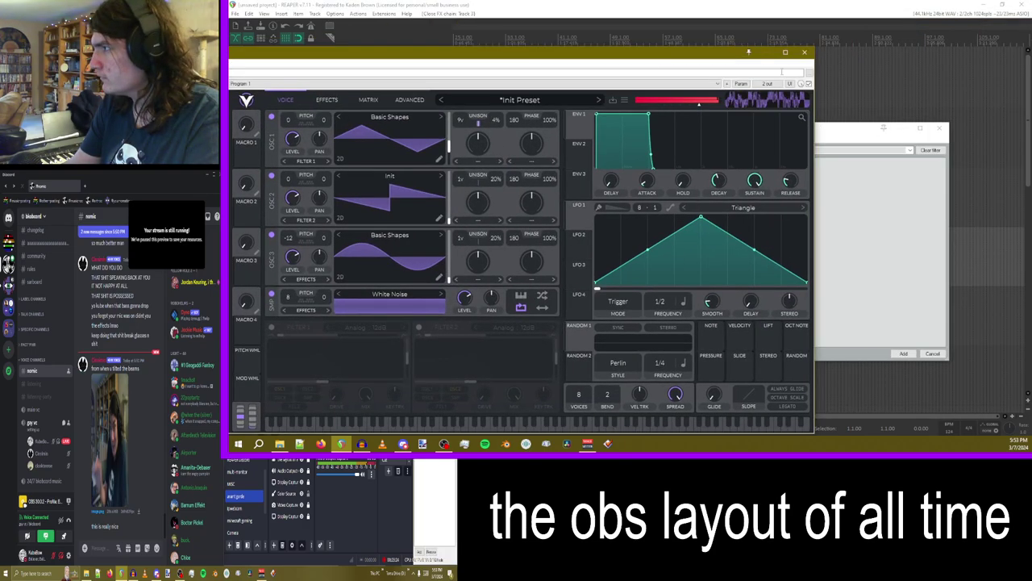
pyautogui.click(809, 50)
pyautogui.press('Escape')
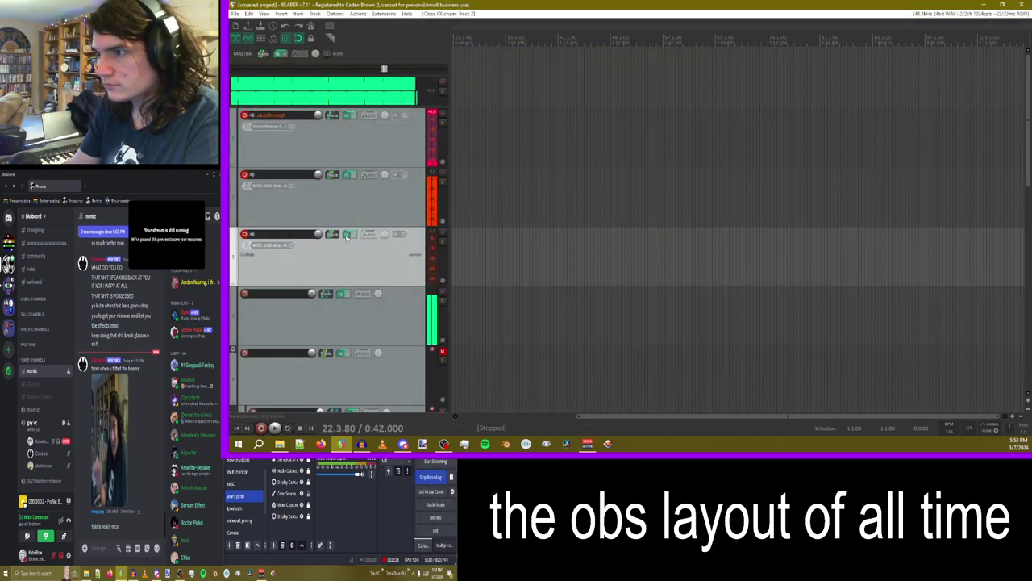
# - Add the Xpand!2 instrument to track 3 and place it first in the effect chain
pyautogui.click(346, 235)
pyautogui.click(512, 347)
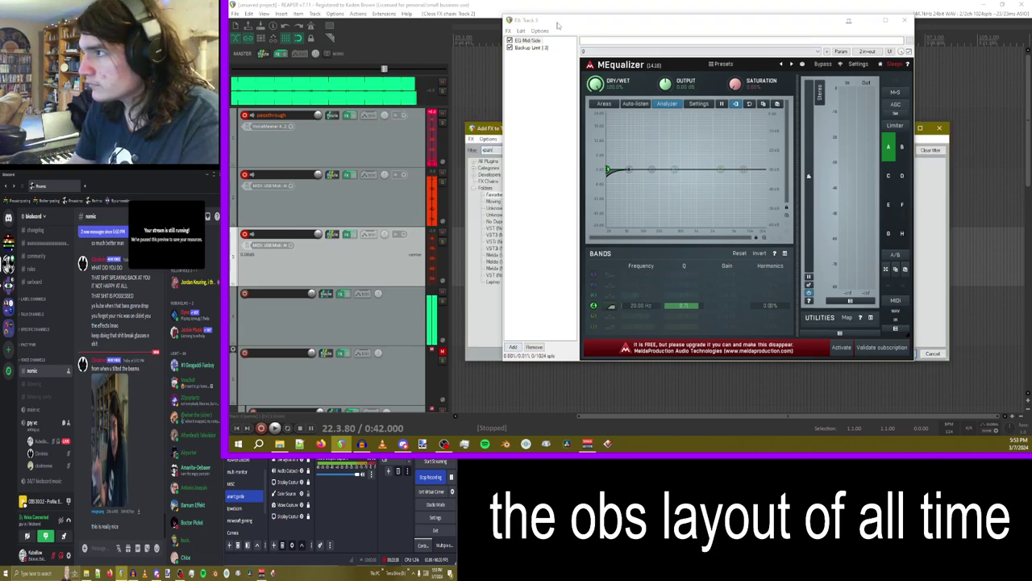
pyautogui.moveTo(565, 19); pyautogui.dragTo(671, 21)
pyautogui.moveTo(528, 130); pyautogui.dragTo(375, 165)
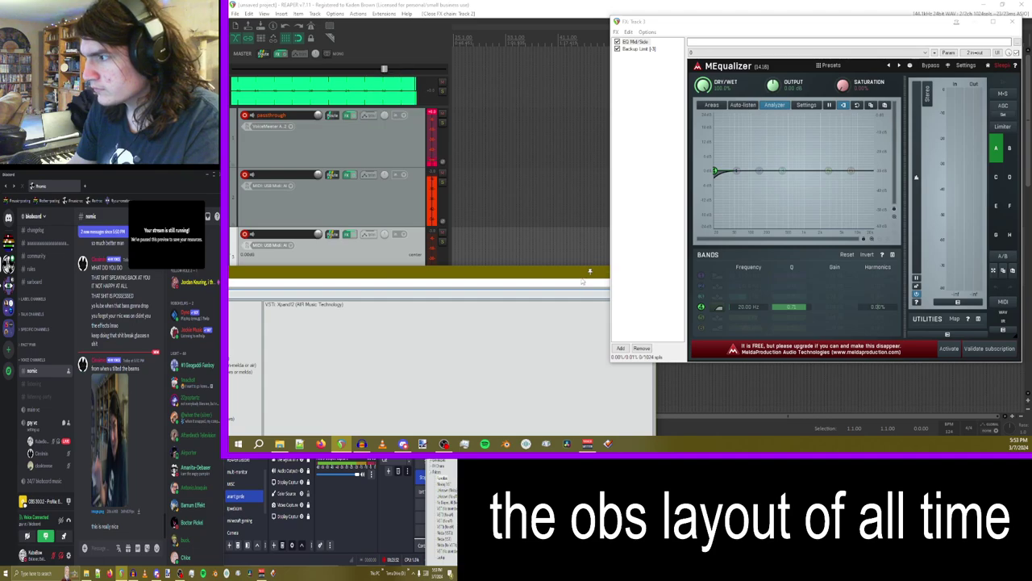
pyautogui.moveTo(575, 276); pyautogui.dragTo(722, 136)
pyautogui.doubleClick(456, 165)
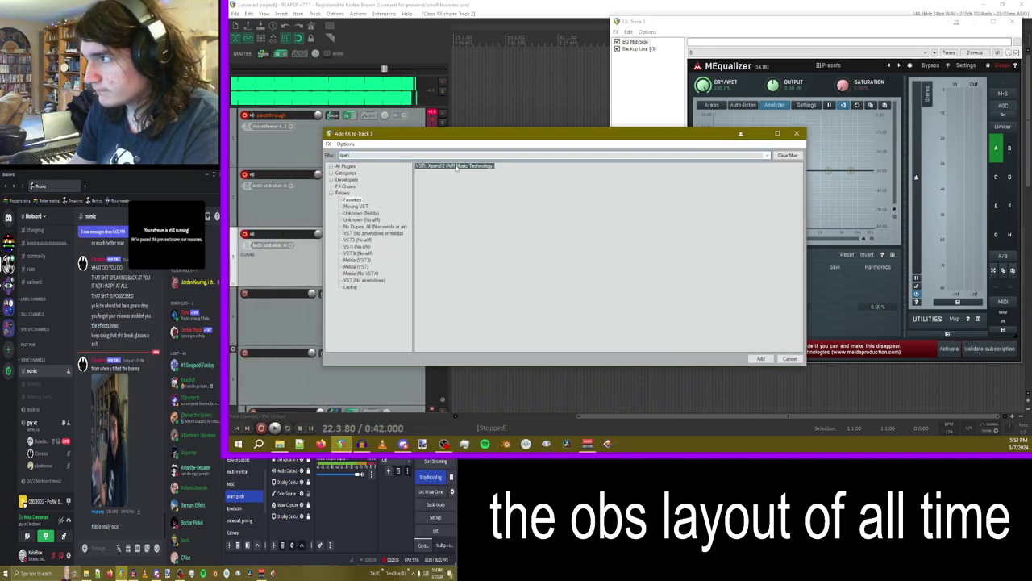
pyautogui.moveTo(654, 24); pyautogui.dragTo(598, 54)
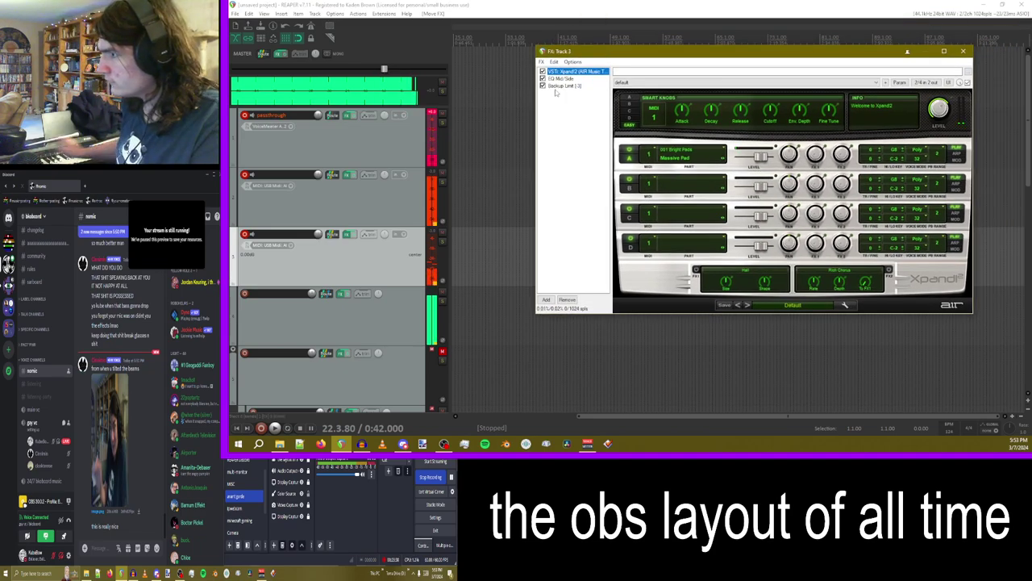
# - Load the Digipoly+ patch from the 005 Polysynths category into part A of Xpand!2
pyautogui.click(680, 159)
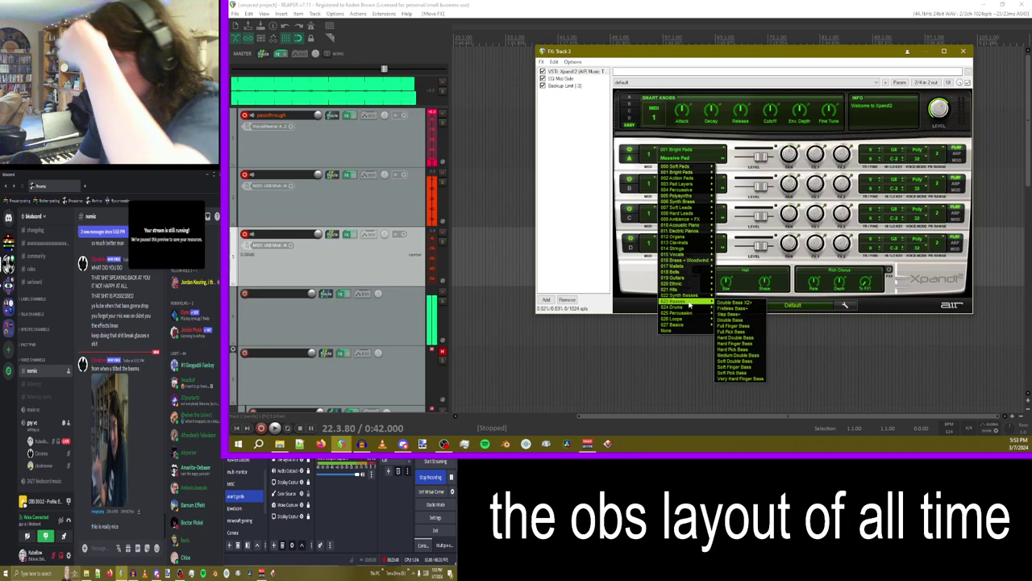
pyautogui.moveTo(684, 197)
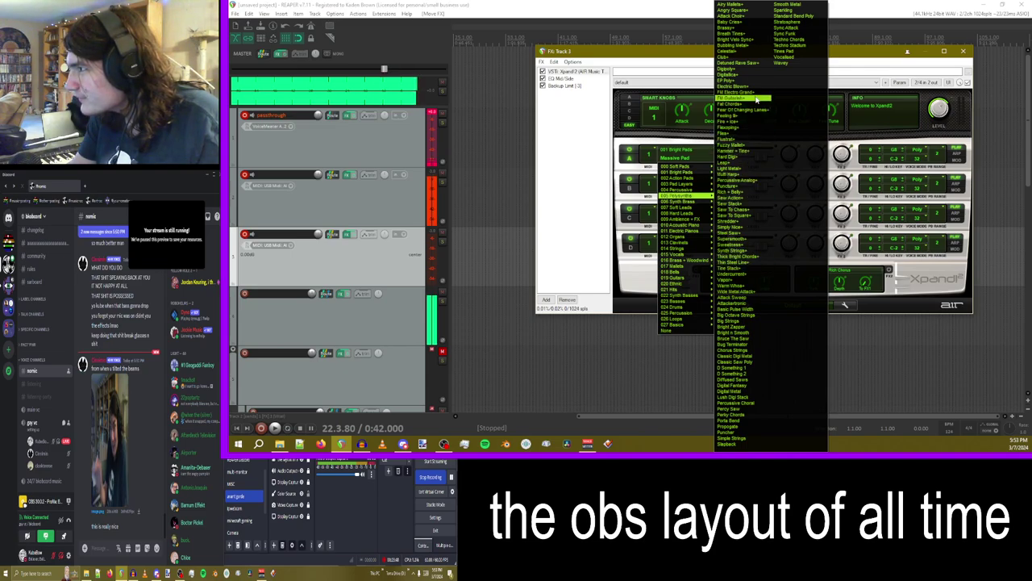
pyautogui.click(738, 69)
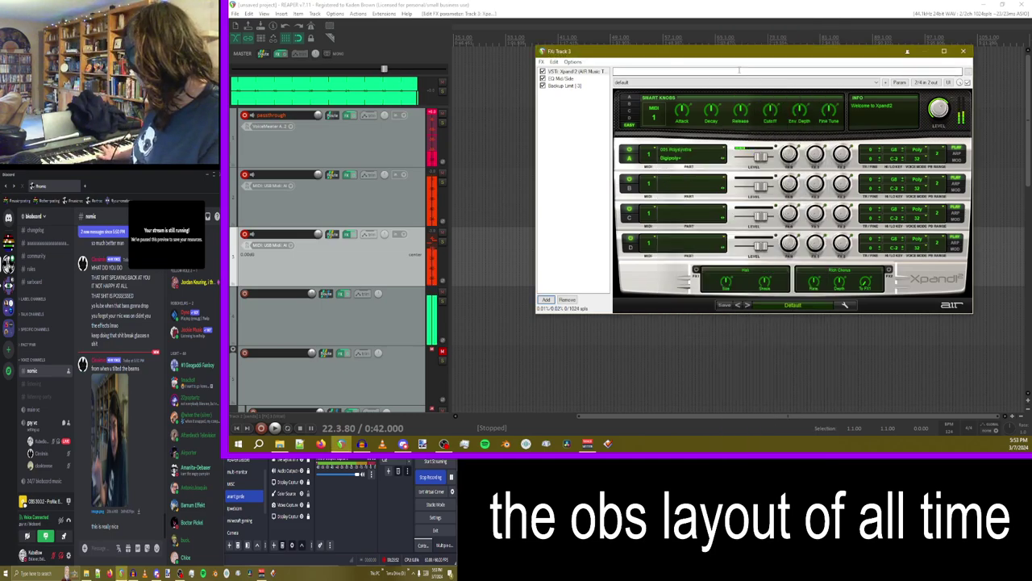
# - Mute the passthrough track
pyautogui.click(682, 165)
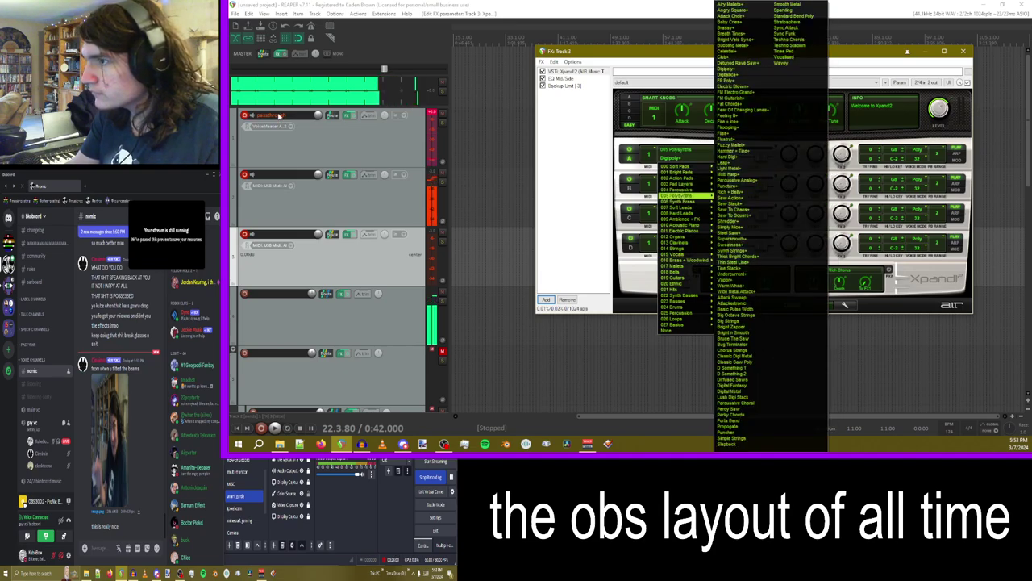
pyautogui.click(441, 117)
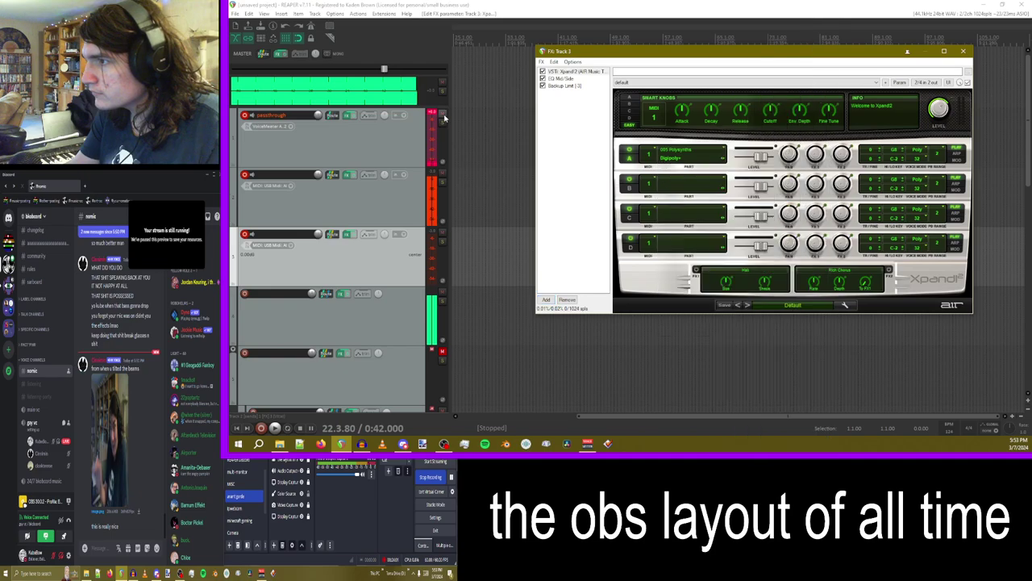
# - Load the Octave Blending EPiano+ patch from the 011 Electric Pianos category into part A of Xpand!2
pyautogui.click(696, 155)
pyautogui.moveTo(693, 172)
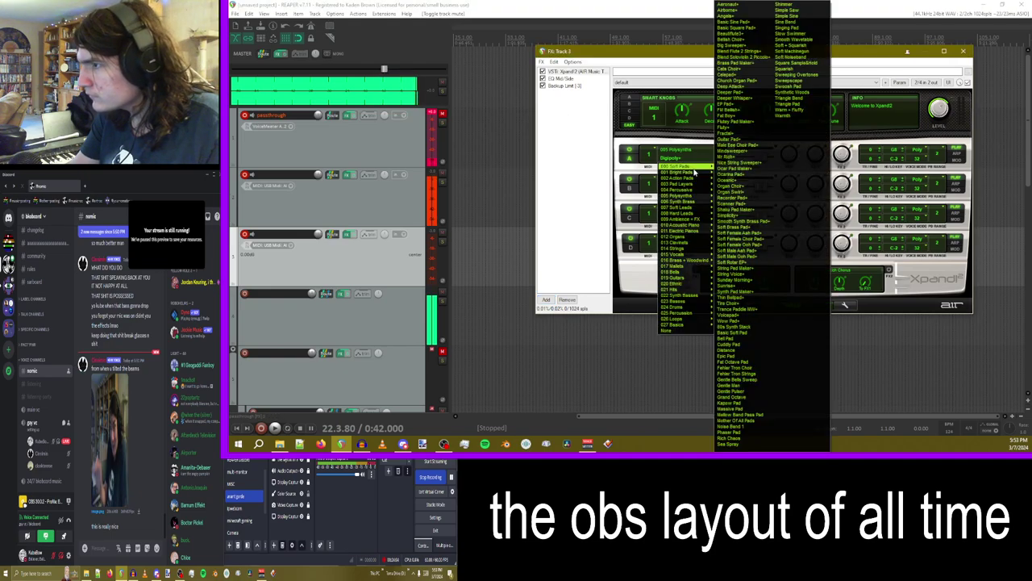
pyautogui.moveTo(690, 208)
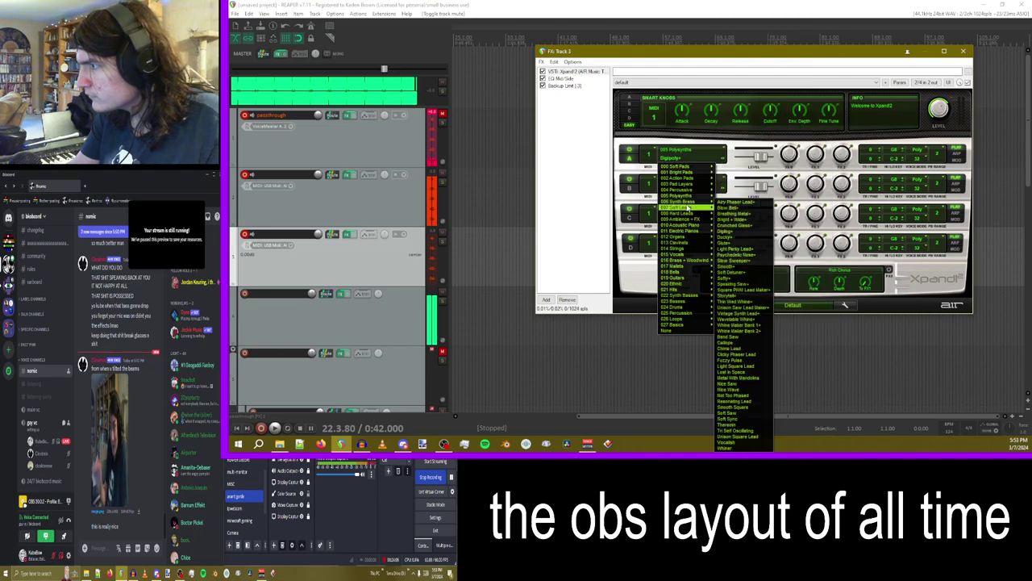
pyautogui.moveTo(691, 297)
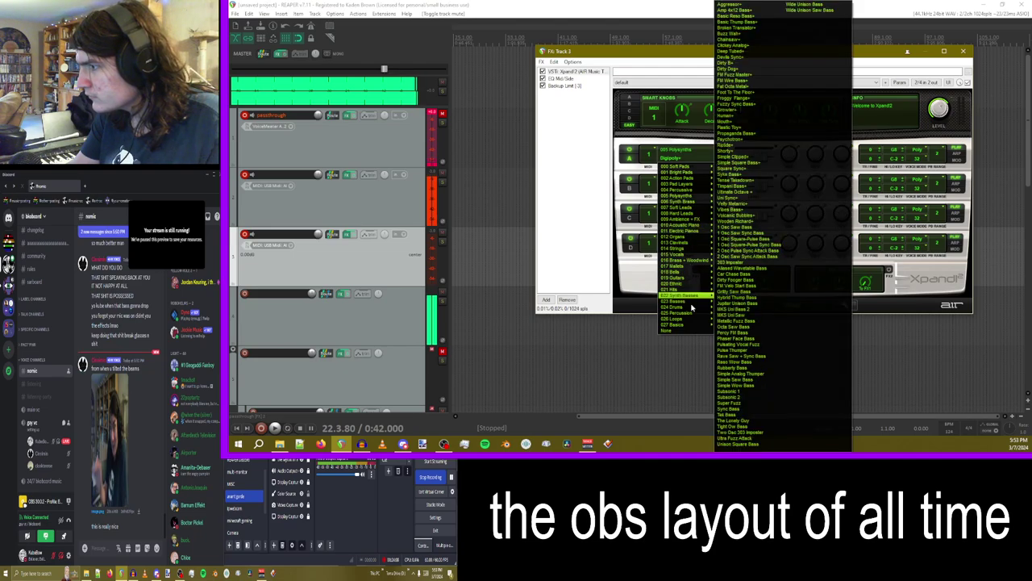
pyautogui.moveTo(689, 275)
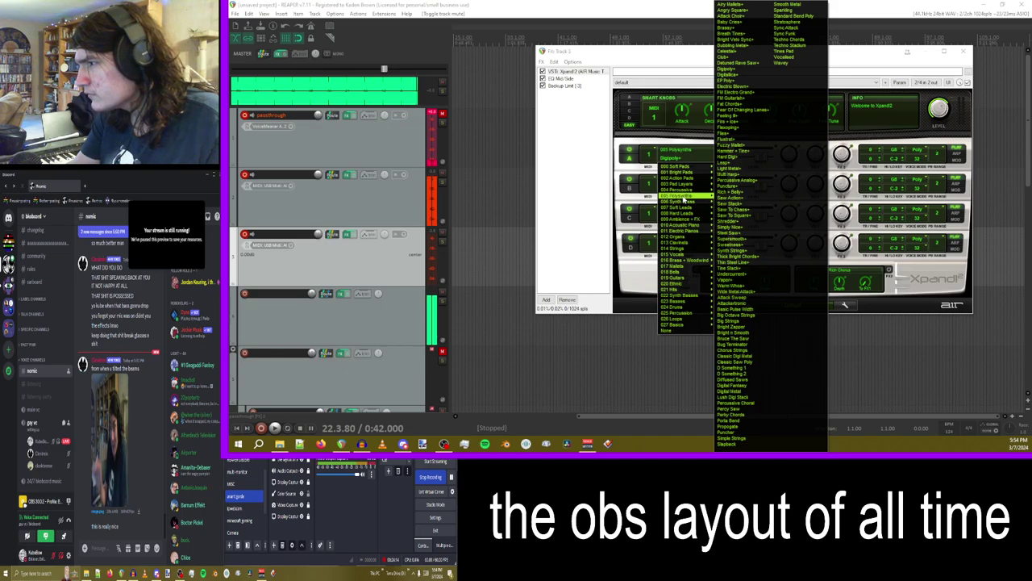
pyautogui.moveTo(685, 232)
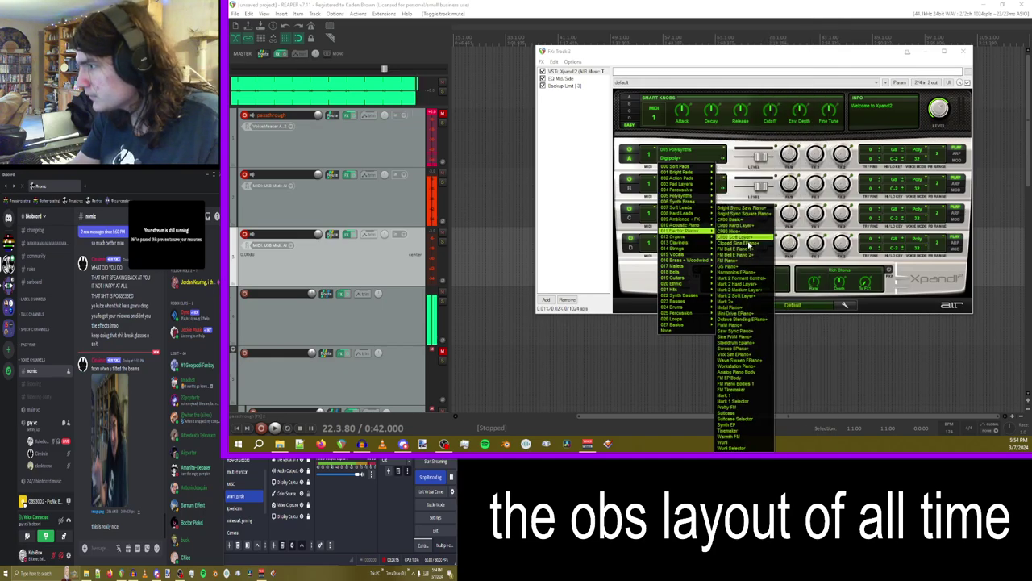
pyautogui.click(730, 319)
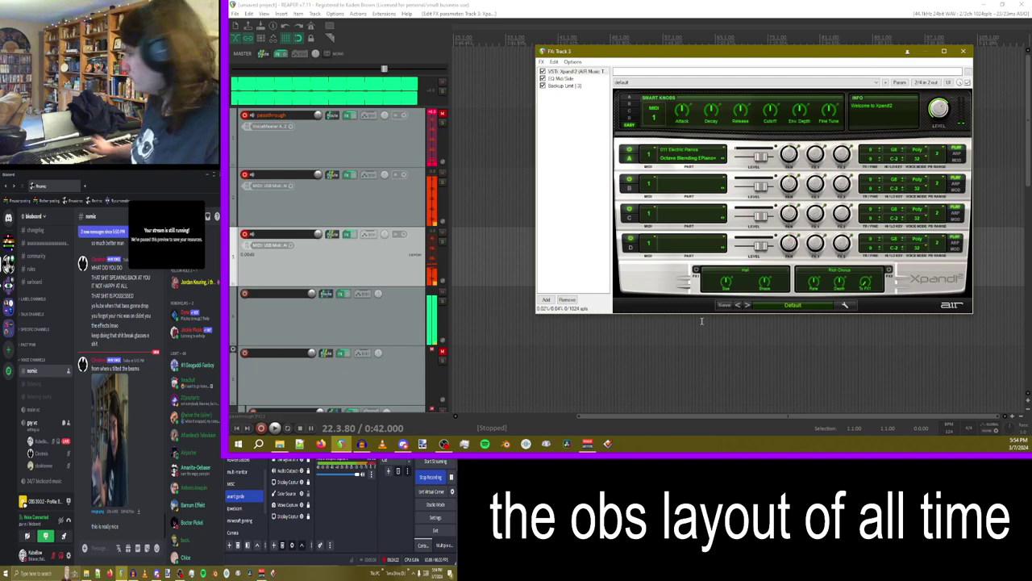
# - Change the FX1 effect in Xpand!2 to LoFi Delay and raise part A's FX 1 send
pyautogui.click(739, 271)
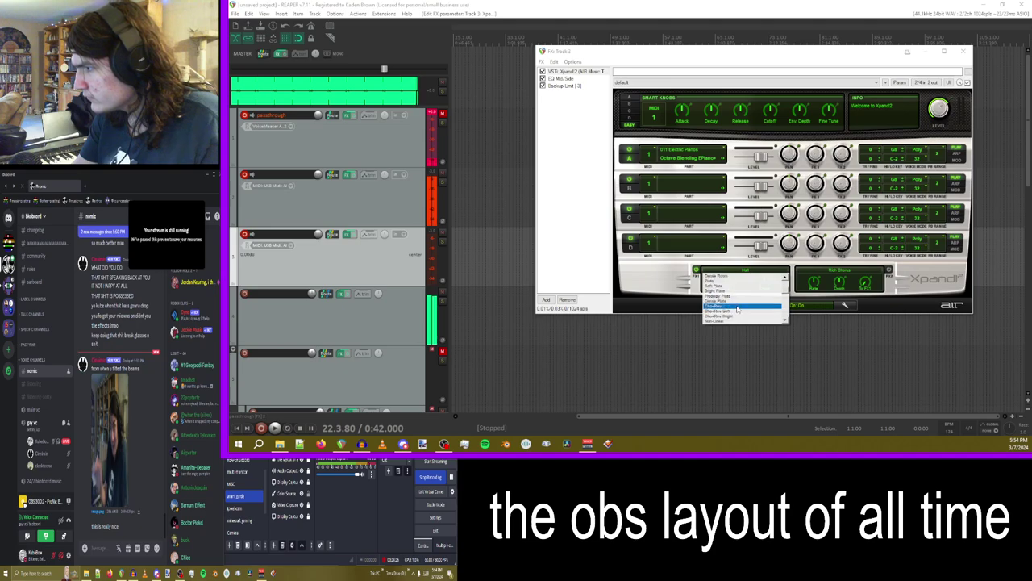
pyautogui.scroll(-5, 736, 309)
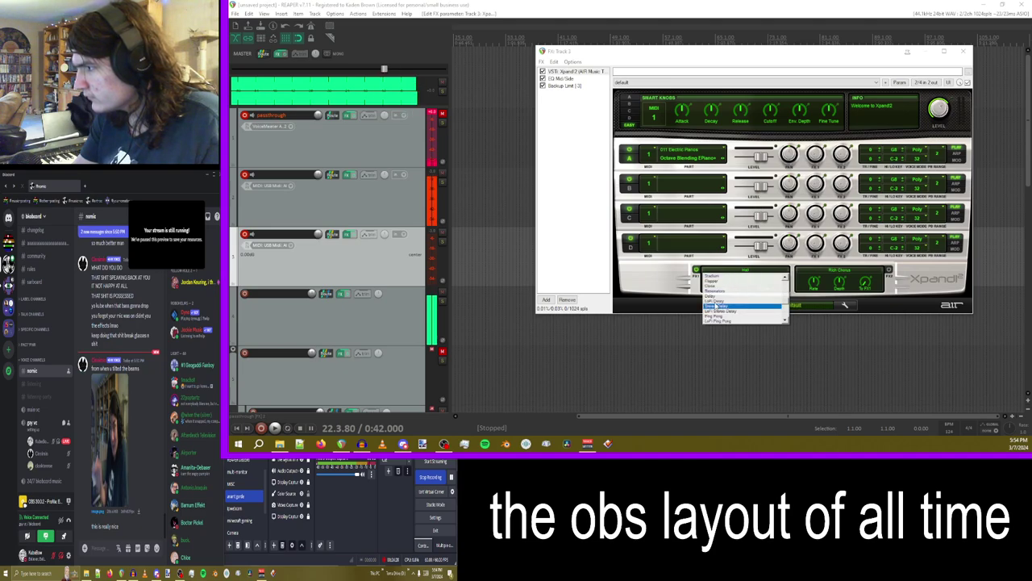
pyautogui.click(717, 300)
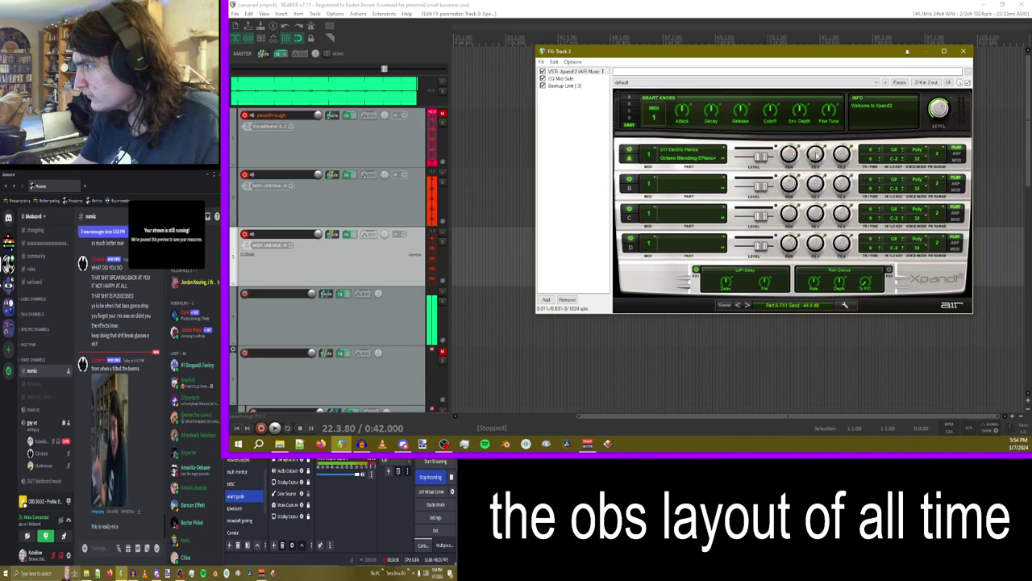
pyautogui.moveTo(816, 155); pyautogui.dragTo(816, 74)
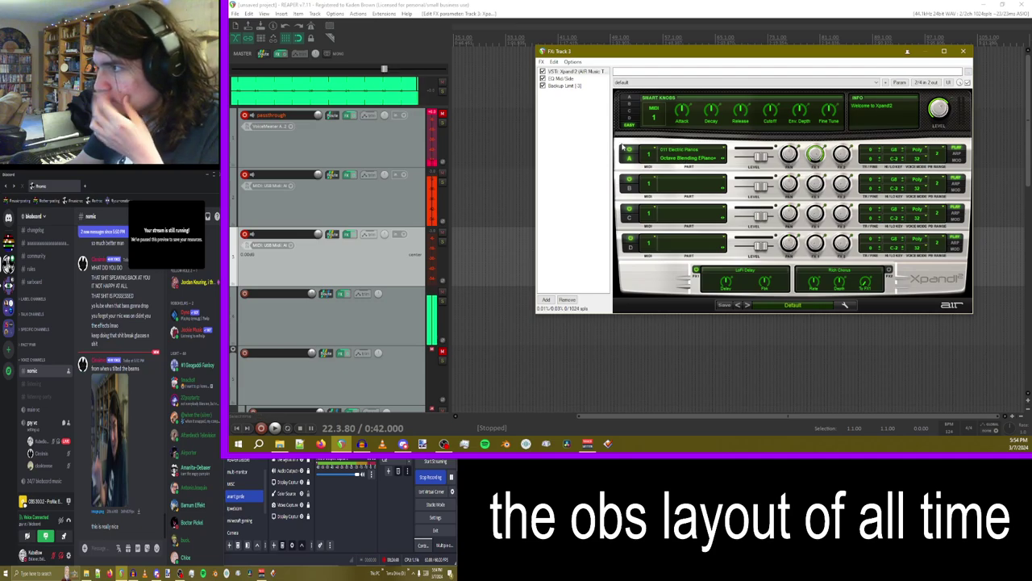
# - Load Edge Piano+ into part B and Grand Piano Eco into part C from the 010 Acoustic Piano category
pyautogui.click(667, 186)
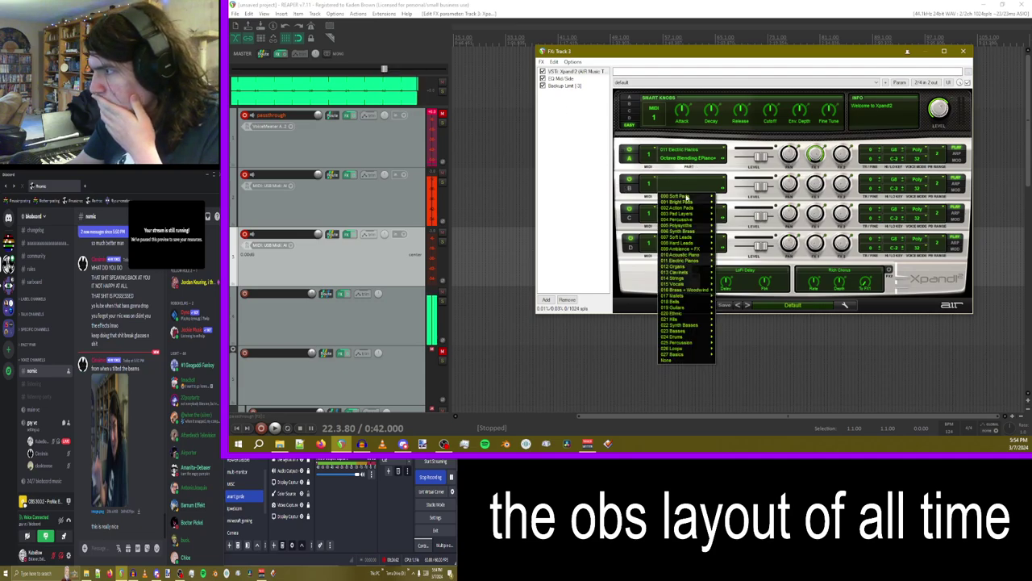
pyautogui.moveTo(688, 256)
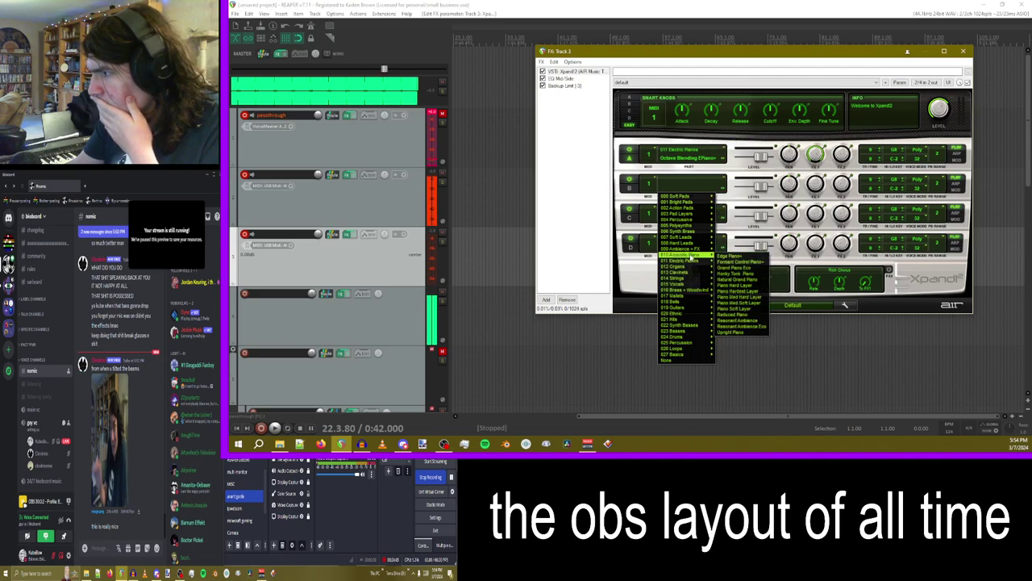
pyautogui.click(739, 255)
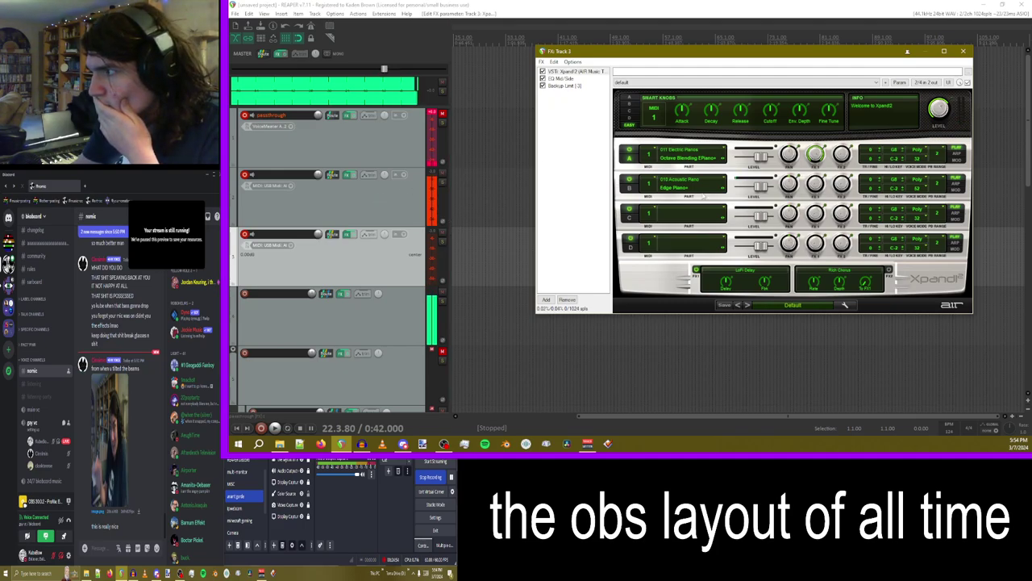
pyautogui.click(672, 214)
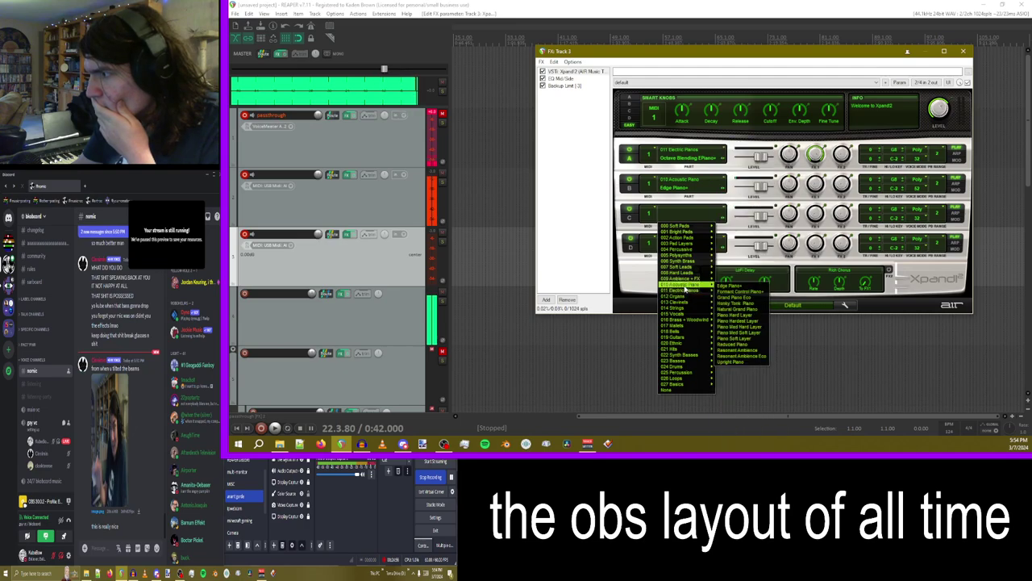
pyautogui.click(731, 296)
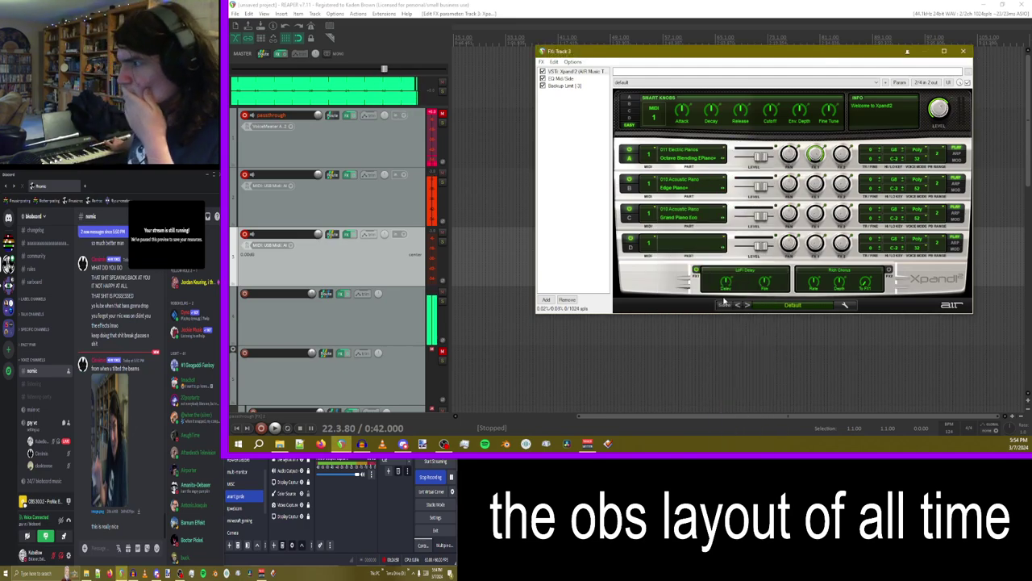
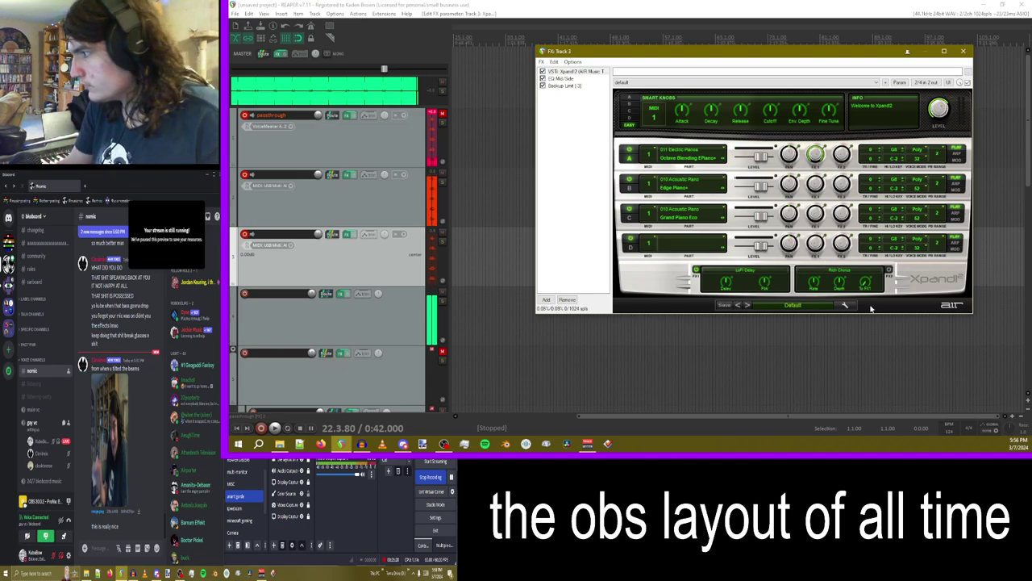
# - Change the FX2 effect to Delay with its second parameter at 100 % and raise part A's FX 2 send
pyautogui.click(839, 270)
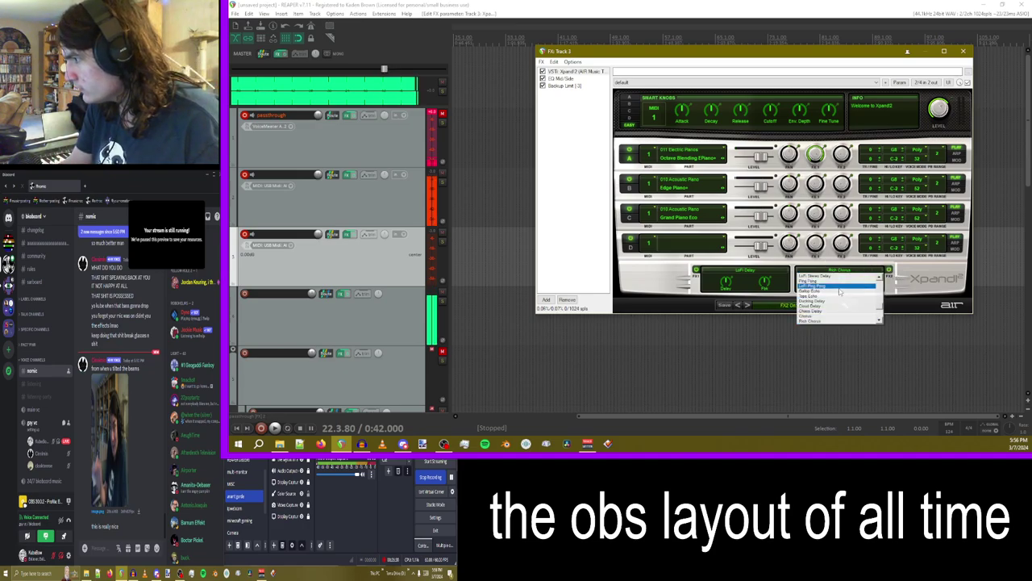
pyautogui.scroll(3, 836, 295)
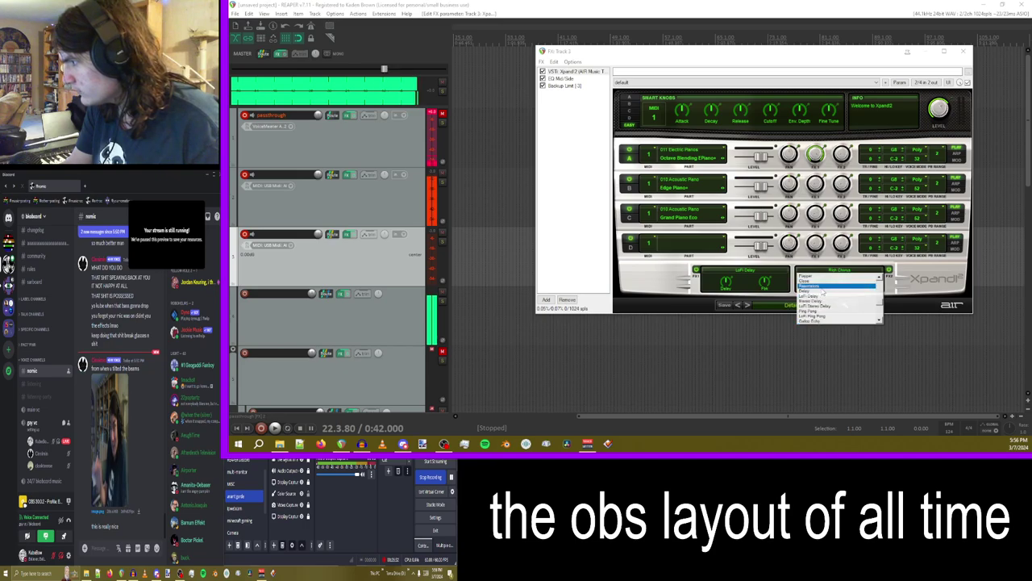
pyautogui.click(837, 292)
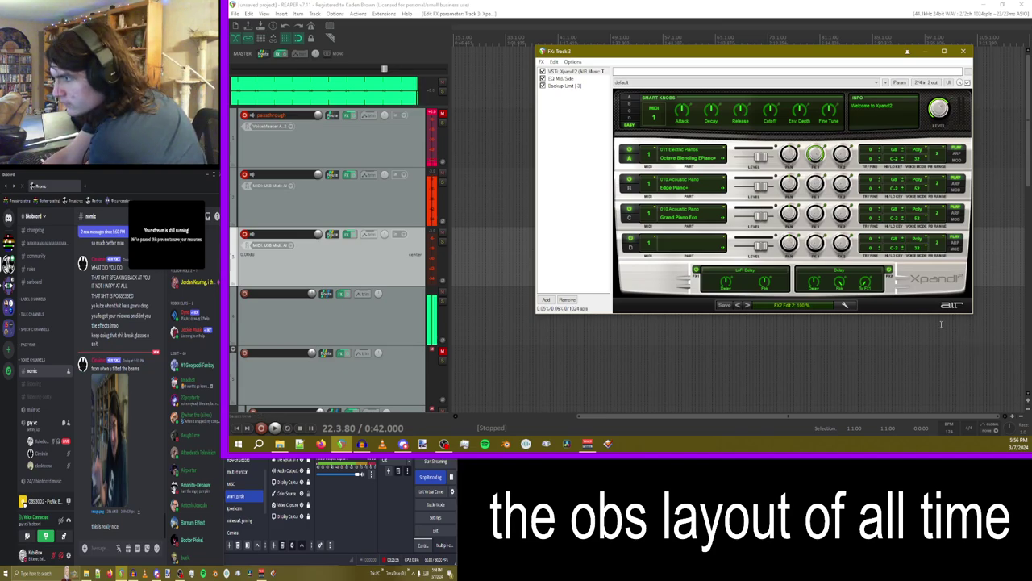
pyautogui.moveTo(868, 284)
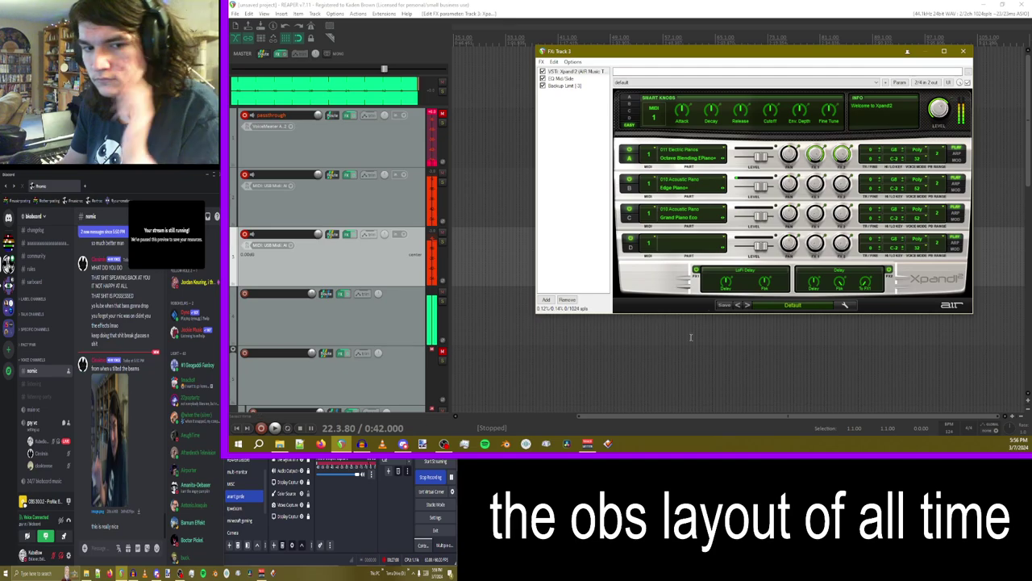
# - Switch to File Explorer and open the th2its folder under ! Projects, Divisions, zzz Adjacent, timhecker2 on drive D
pyautogui.moveTo(281, 445)
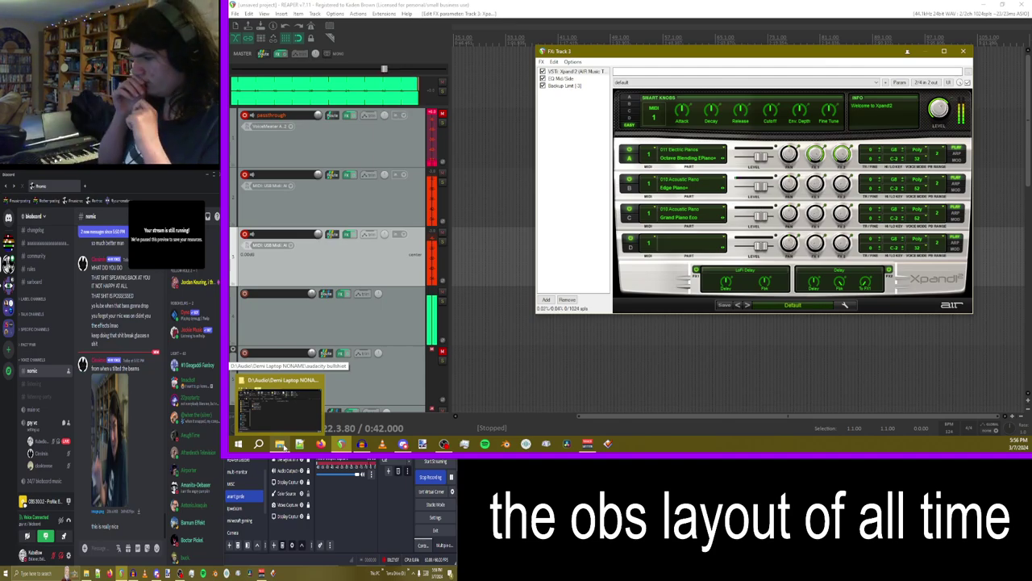
pyautogui.click(280, 445)
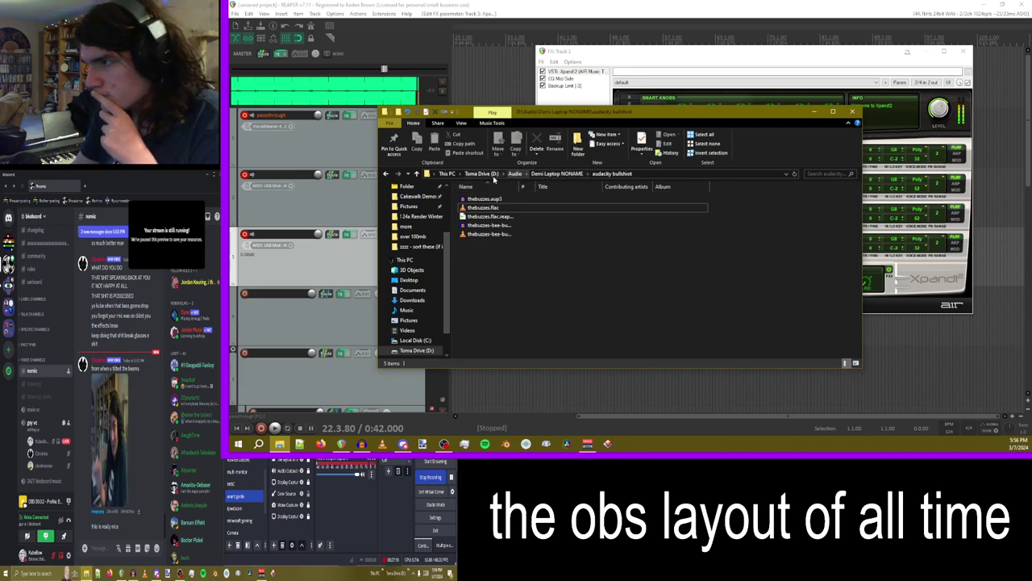
pyautogui.click(482, 174)
pyautogui.doubleClick(484, 199)
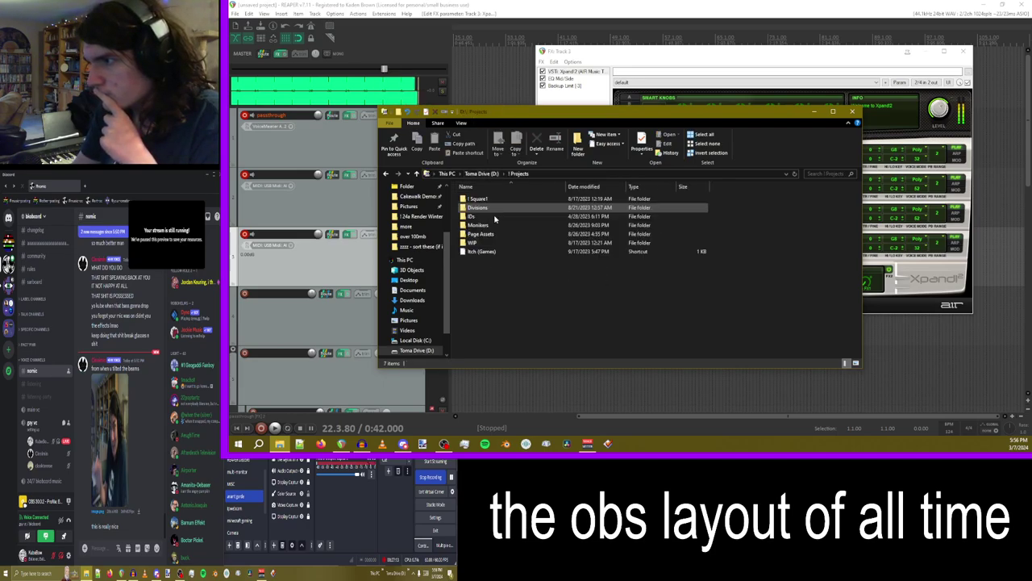
pyautogui.doubleClick(478, 199)
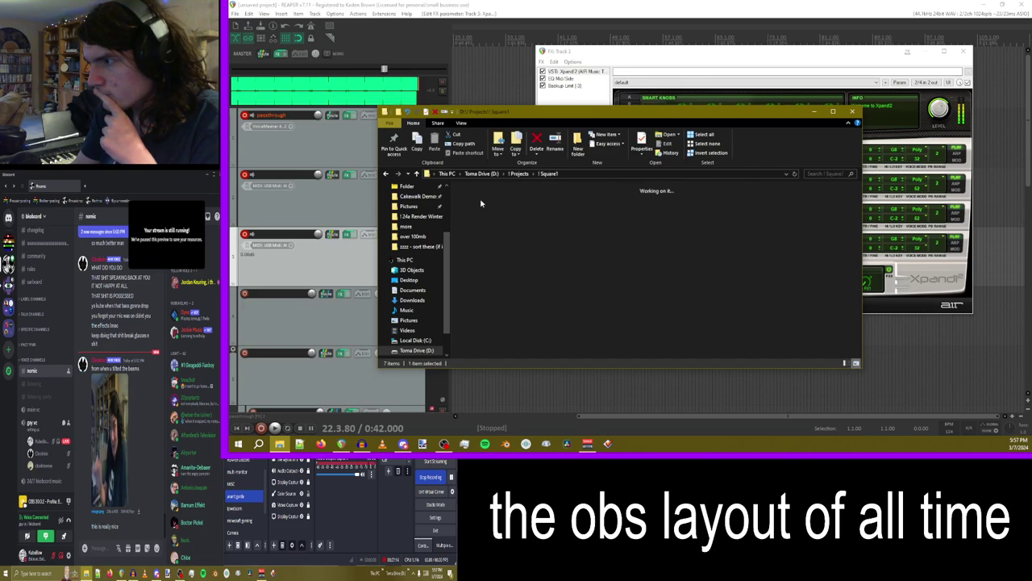
pyautogui.doubleClick(774, 323)
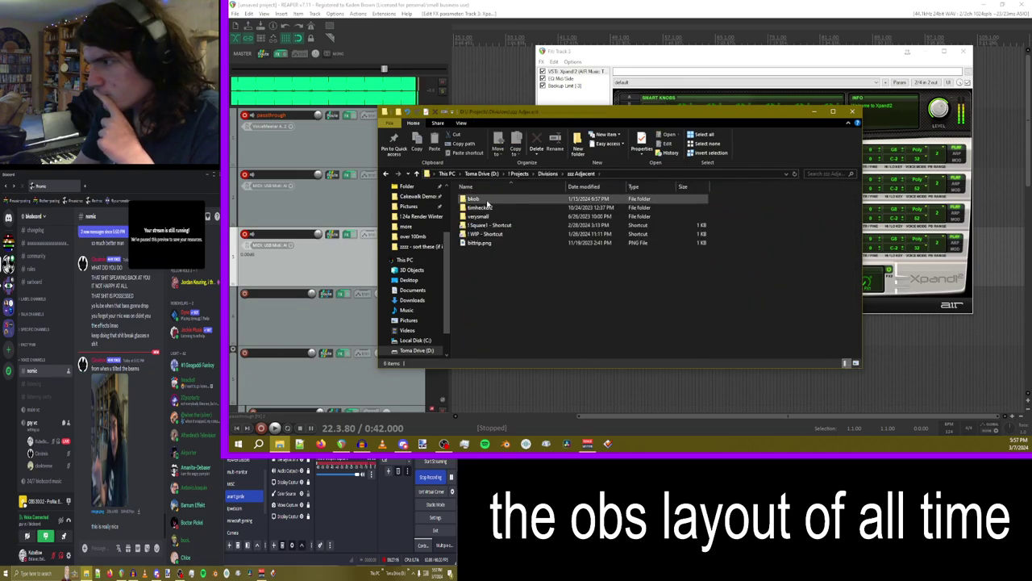
pyautogui.doubleClick(497, 209)
pyautogui.click(482, 226)
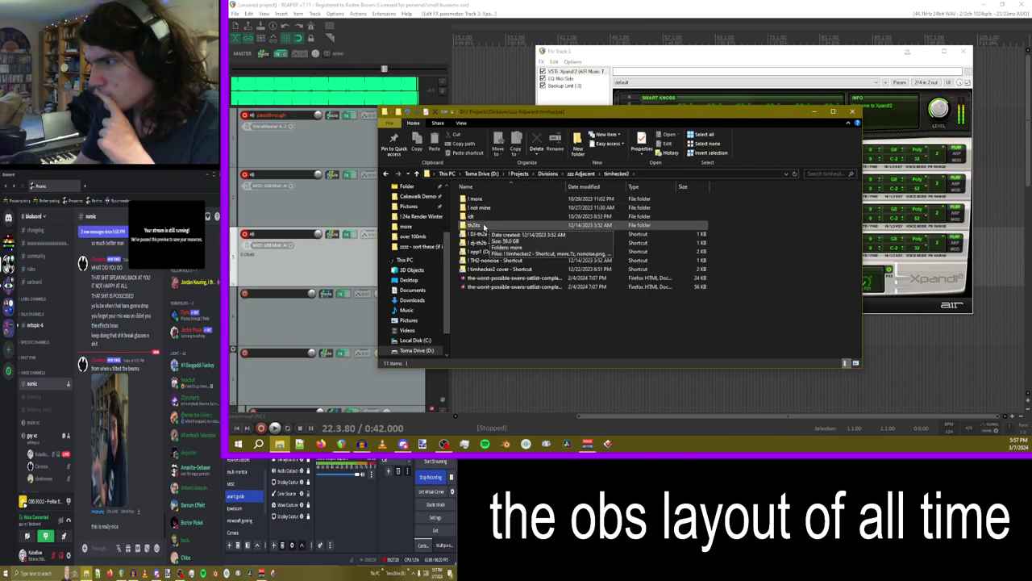
pyautogui.doubleClick(482, 227)
pyautogui.moveTo(547, 116); pyautogui.dragTo(638, 97)
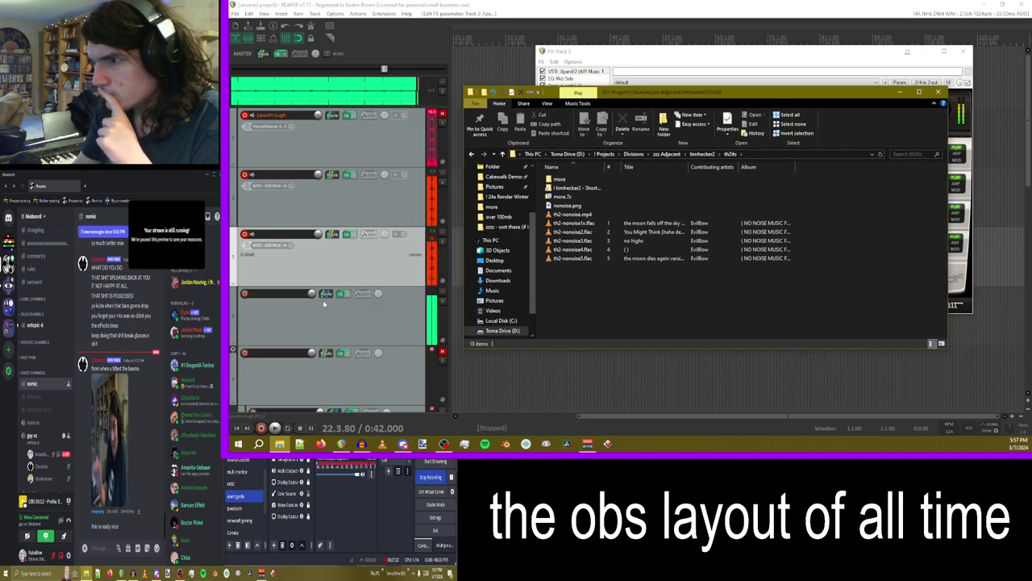
# - Insert a new track below the passthrough track in REAPER and place th2-nonoise4.flac from the th2its folder on it
pyautogui.rightClick(352, 255)
pyautogui.click(386, 164)
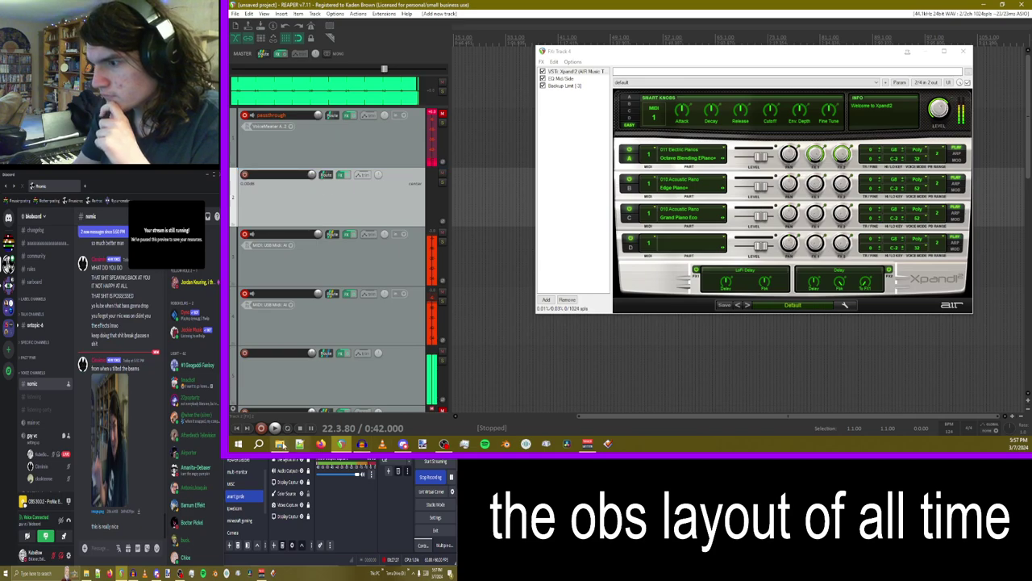
pyautogui.click(279, 444)
pyautogui.click(613, 249)
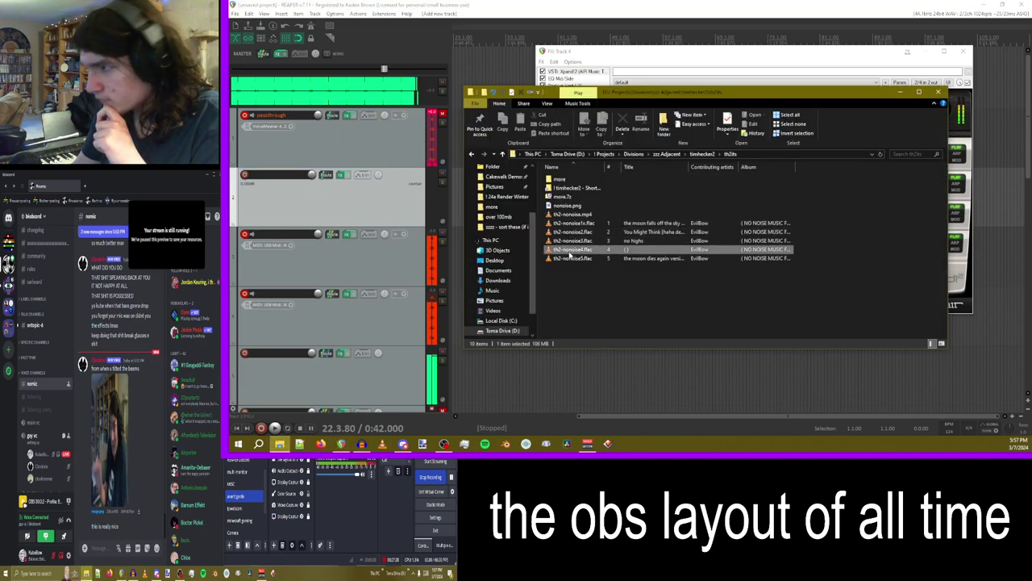
pyautogui.moveTo(456, 198); pyautogui.dragTo(456, 198)
# - Move the effect window clear of the arrangement and shift the th2-nonoise4 item to the start of the project
pyautogui.moveTo(871, 52)
pyautogui.mouseDown()
pyautogui.moveTo(738, 240)
pyautogui.moveTo(715, 251)
pyautogui.mouseUp()
pyautogui.click(673, 4)
pyautogui.scroll(-5, 766, 144)
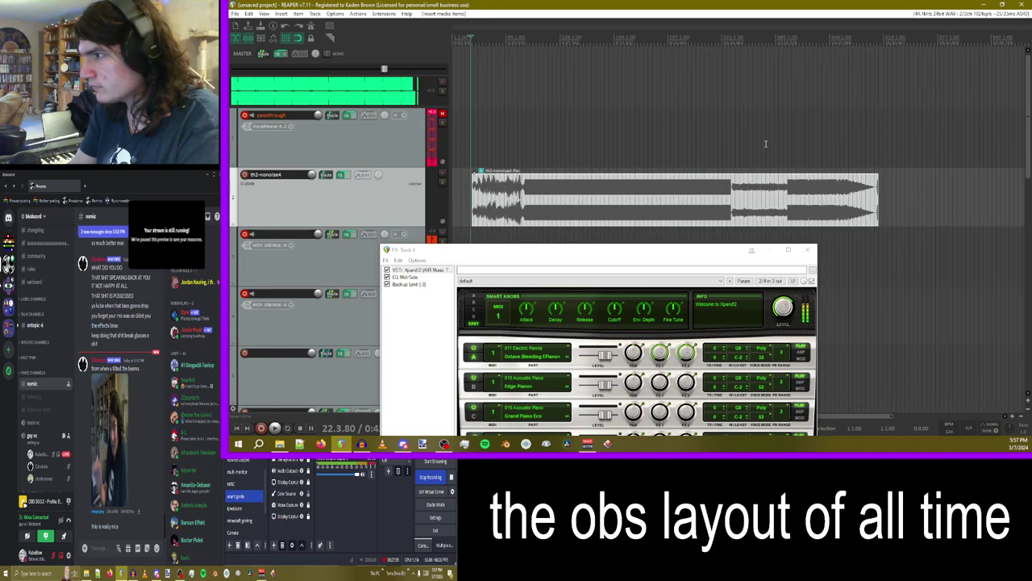
pyautogui.moveTo(575, 199); pyautogui.dragTo(554, 199)
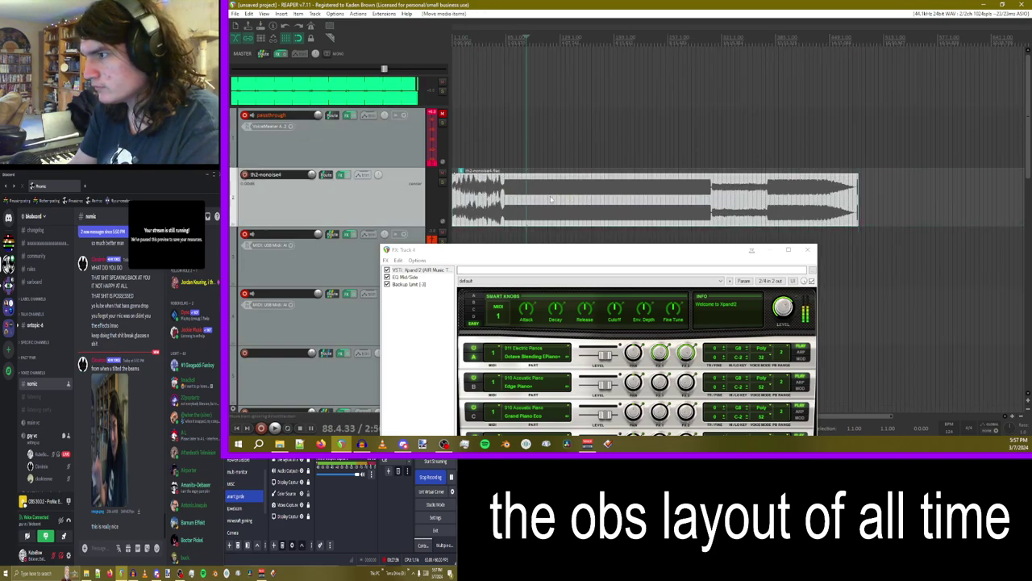
# - Switch to Audacity and import th2-nonoise4.flac from the th2its folder
pyautogui.click(362, 443)
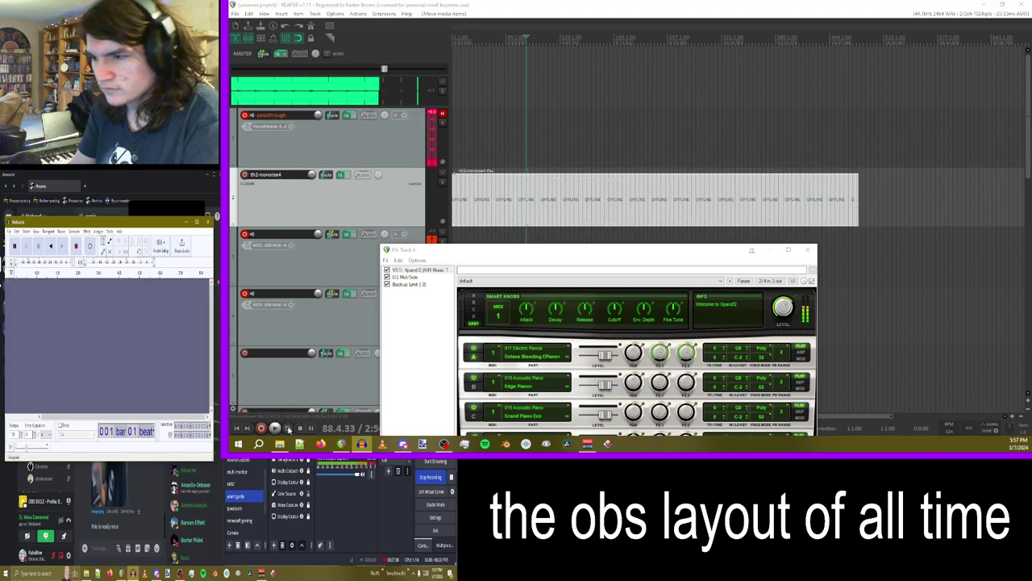
pyautogui.click(280, 443)
pyautogui.moveTo(575, 251); pyautogui.dragTo(103, 380)
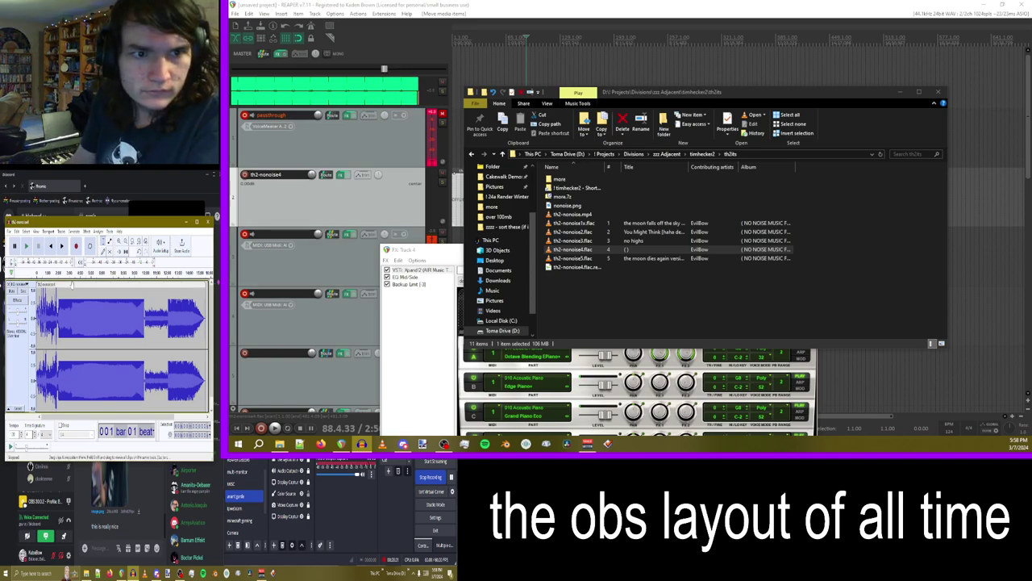
# - Play the imported th2-nonoise4 audio in Audacity from the start of its loud section
pyautogui.click(71, 284)
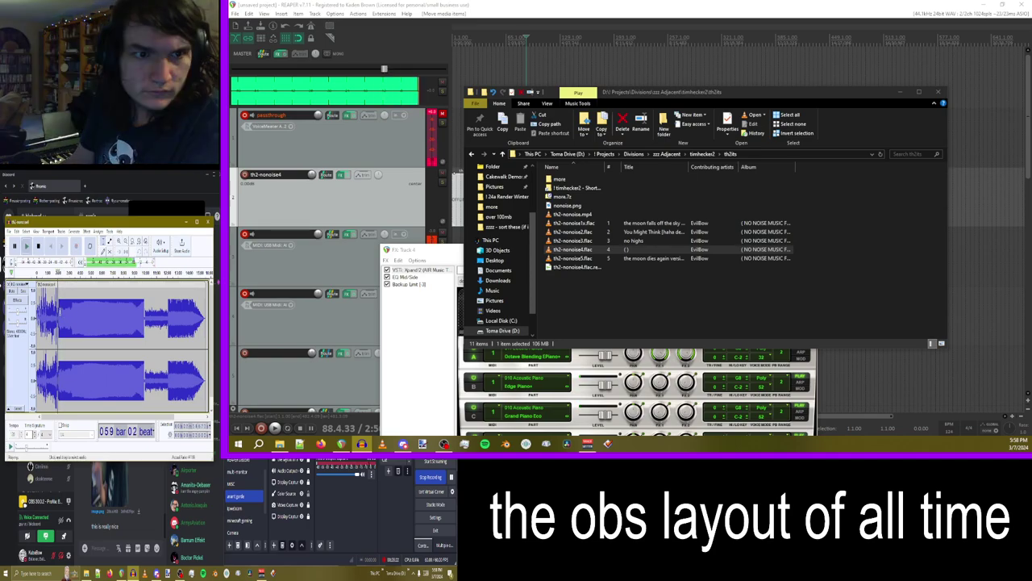
pyautogui.scroll(5, 40, 311)
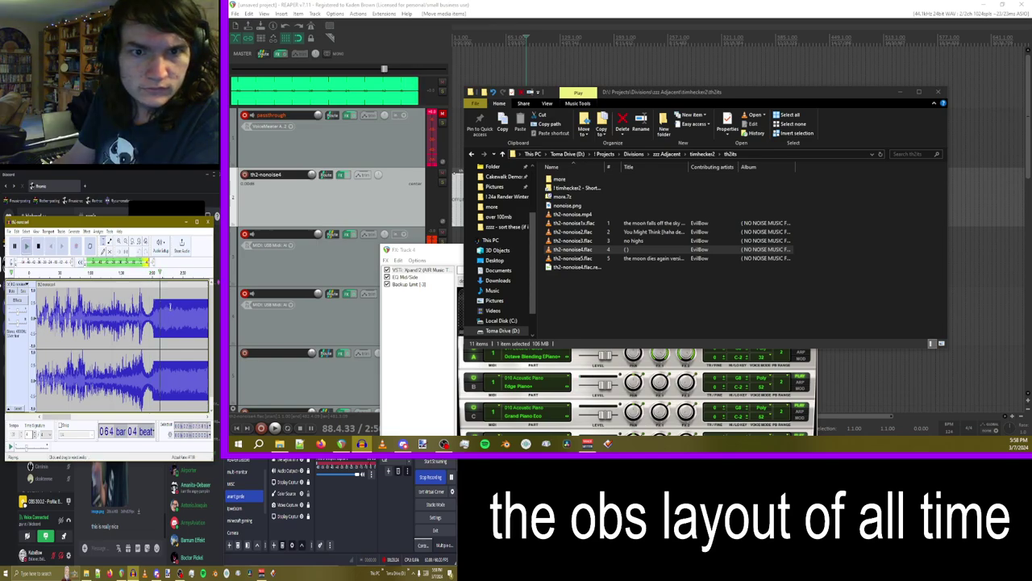
pyautogui.scroll(-3, 104, 318)
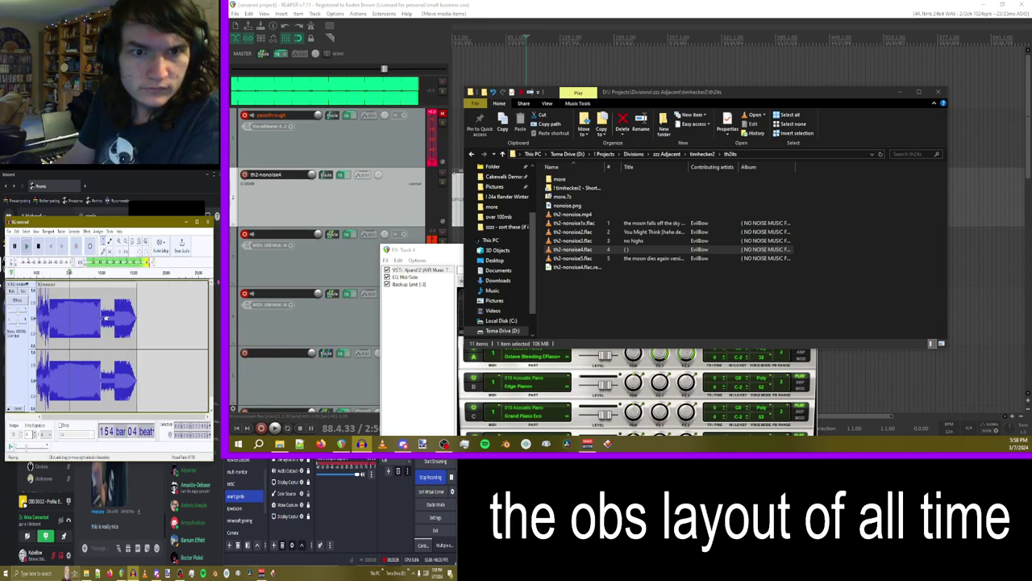
# - Stop playback and switch the th2-nonoise4 track's display in Audacity to Spectrogram
pyautogui.press('space')
pyautogui.click(22, 284)
pyautogui.click(32, 358)
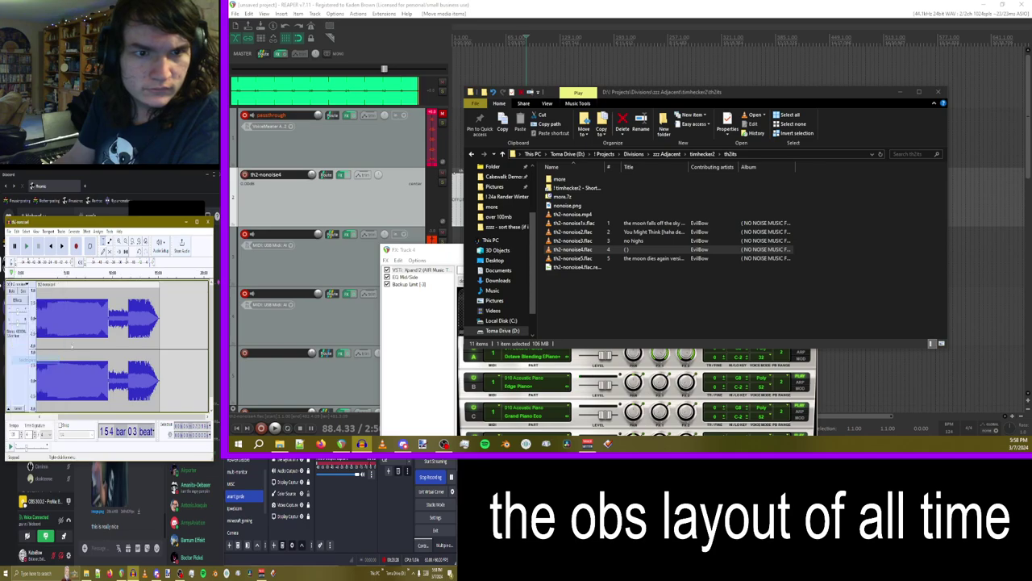
pyautogui.scroll(-2, 67, 323)
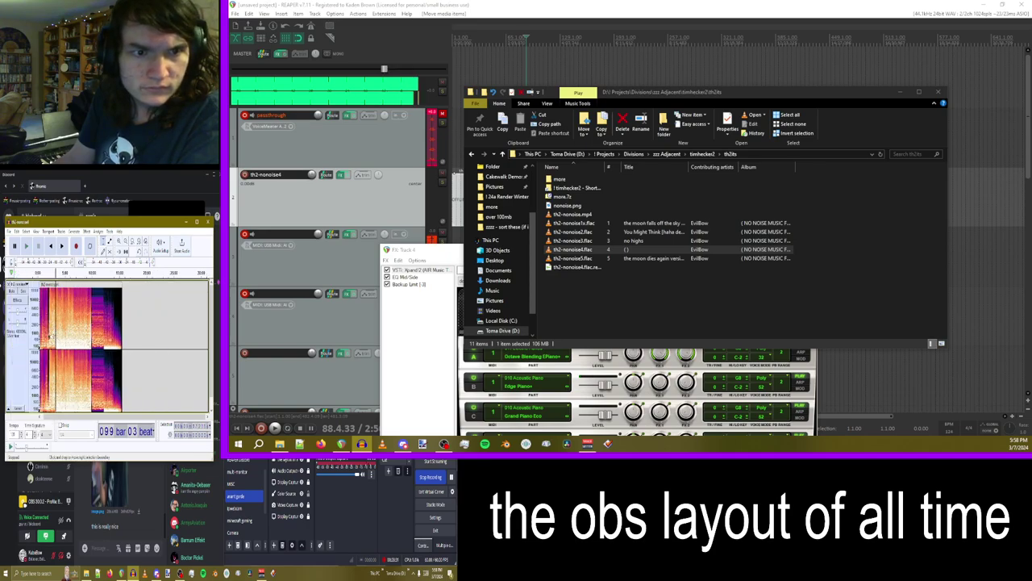
# - Switch to REAPER and play the project from bar 63, where the loud section of the th2-nonoise4 item begins
pyautogui.moveTo(376, 135); pyautogui.dragTo(576, 181)
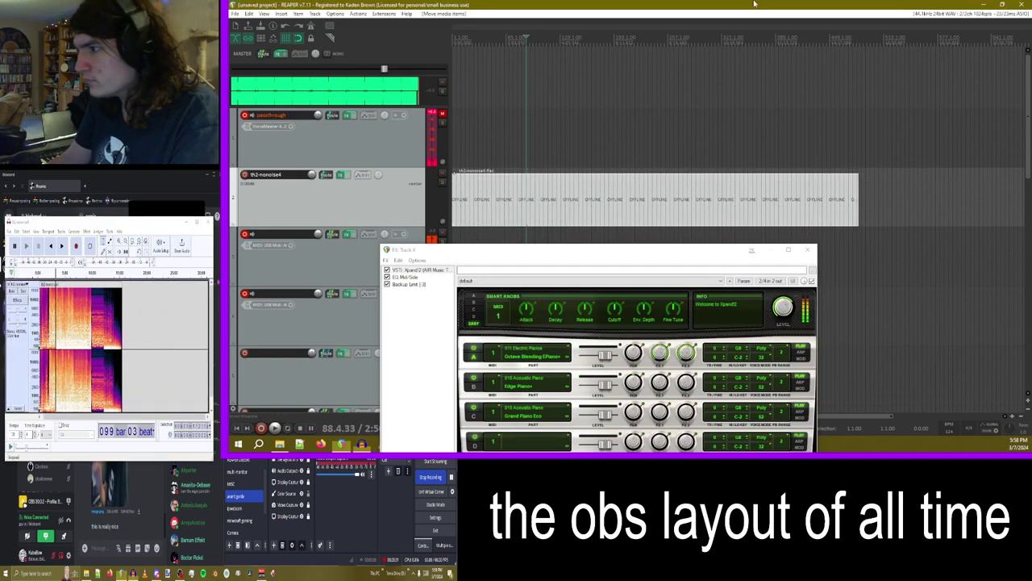
pyautogui.click(556, 158)
pyautogui.click(548, 147)
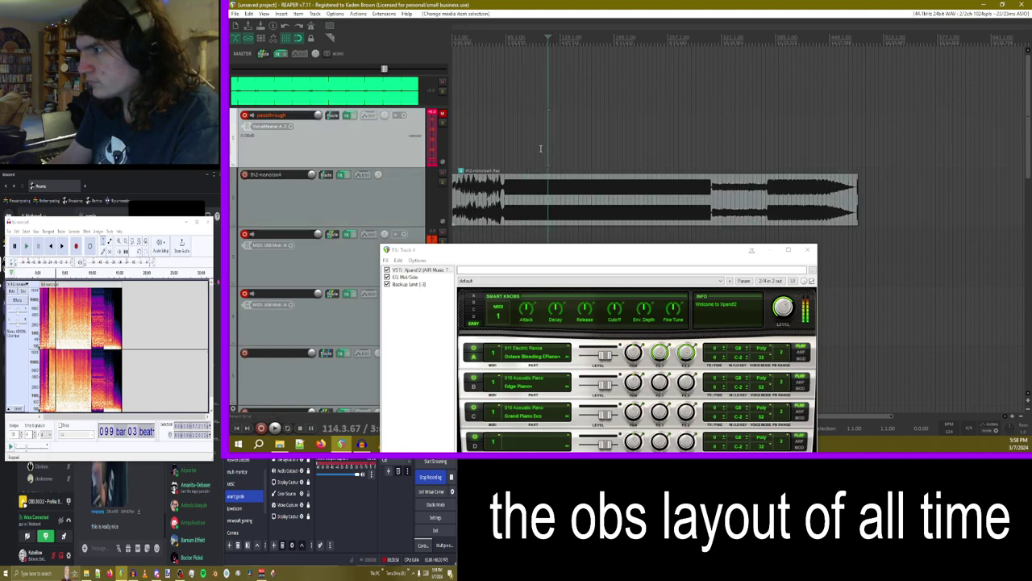
pyautogui.click(539, 148)
pyautogui.click(506, 162)
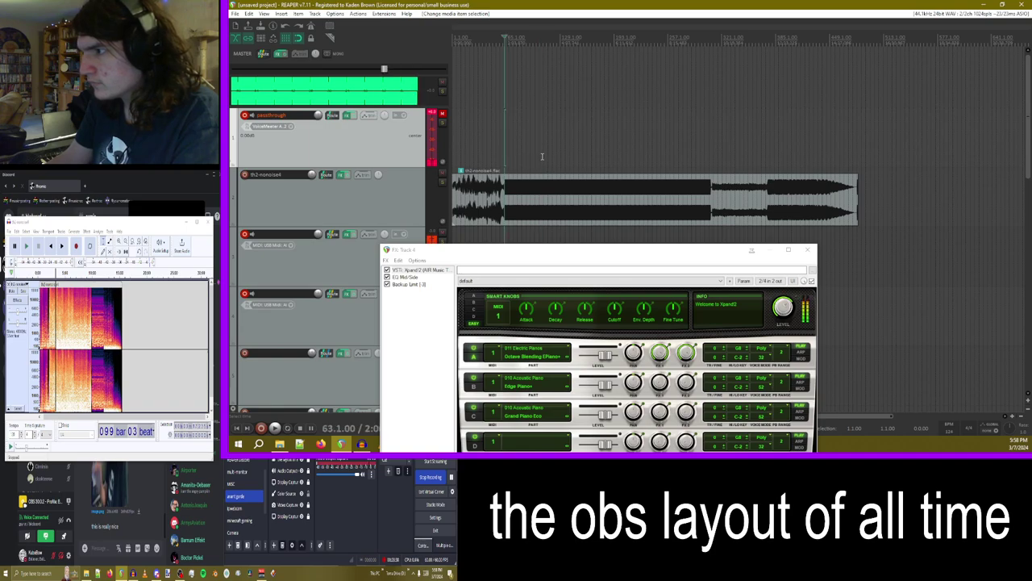
pyautogui.press('space')
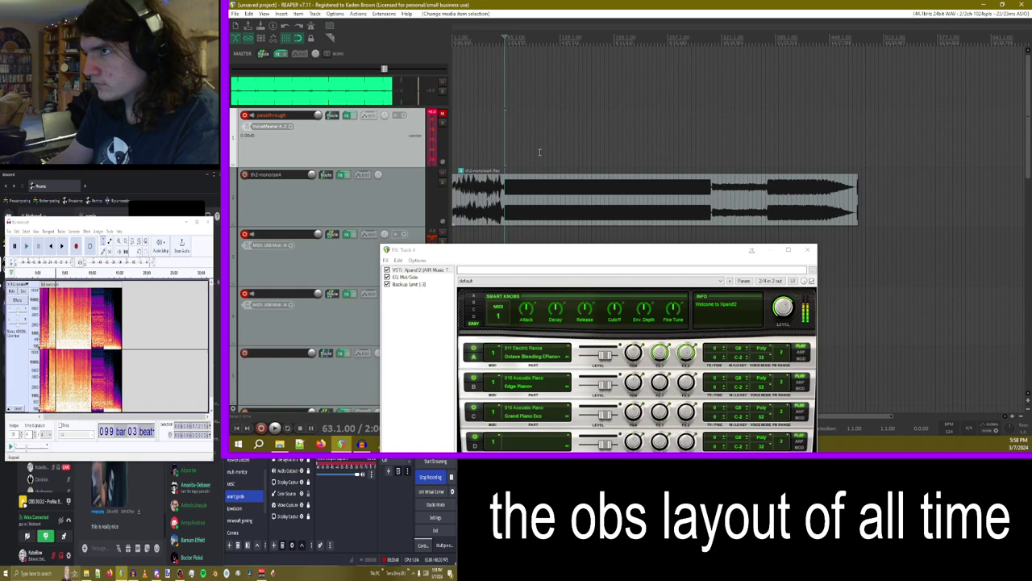
# - Reset the th2-nonoise4 track's pan to center and adjust its volume during playback
pyautogui.doubleClick(378, 177)
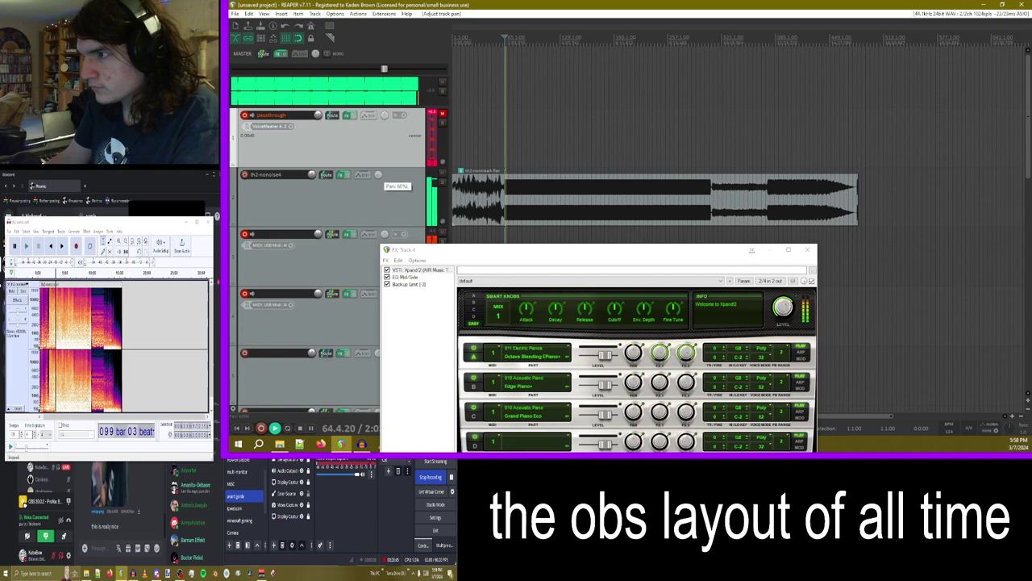
pyautogui.moveTo(312, 175); pyautogui.dragTo(312, 178)
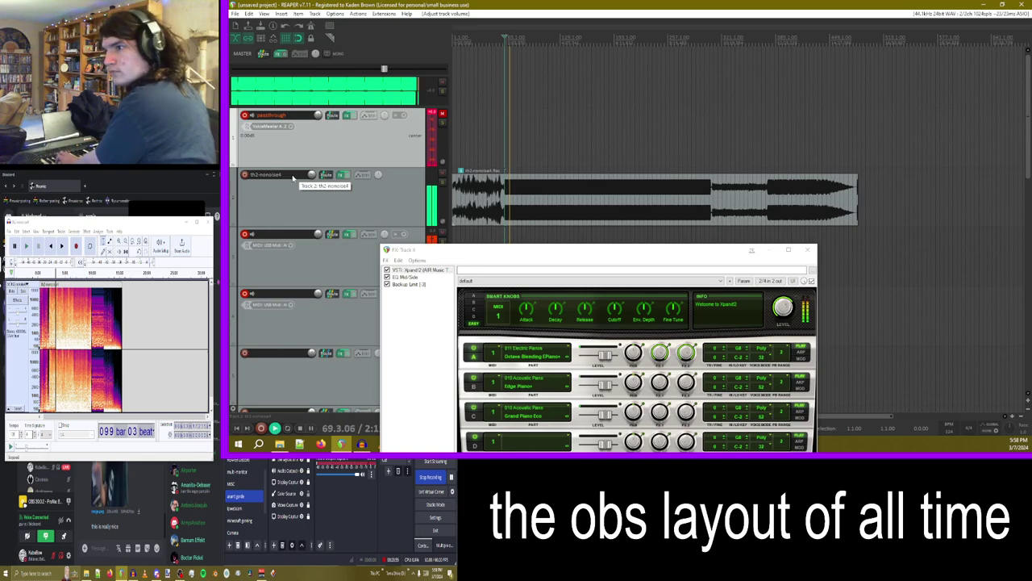
# - Open the th2-nonoise4 track's effects window, place it over the arrangement and close the Track 4 effects window
pyautogui.click(341, 174)
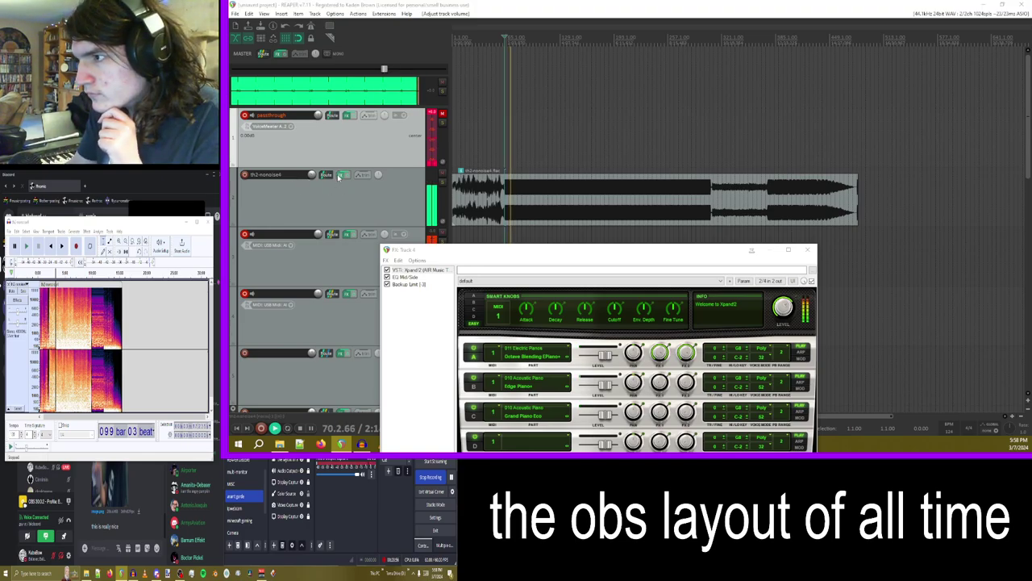
pyautogui.moveTo(335, 30); pyautogui.dragTo(656, 56)
pyautogui.click(807, 249)
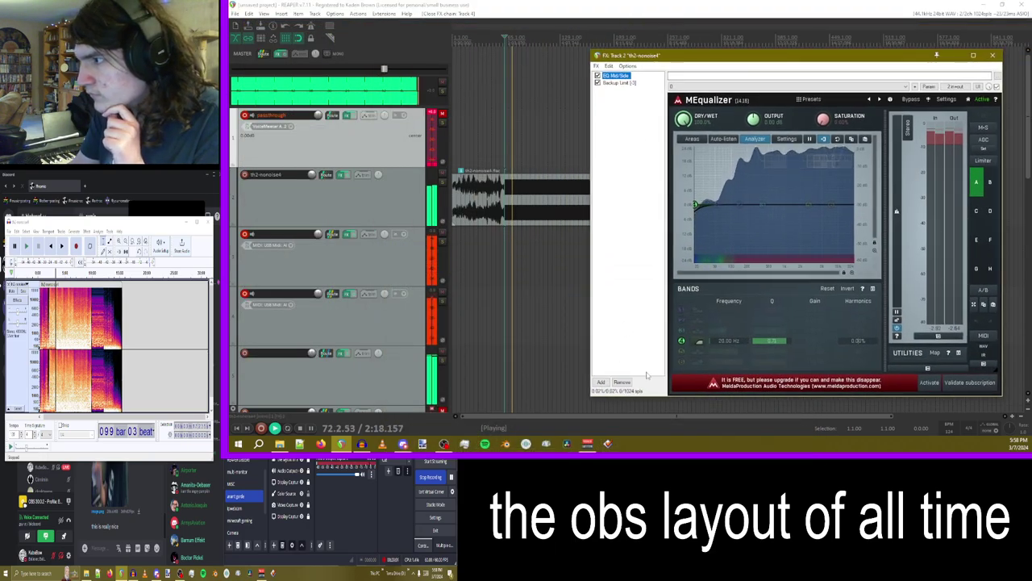
# - Try the JS Frequency Spectrum Analyzer Meter on the th2-nonoise4 track and remove it from the effects chain
pyautogui.click(601, 381)
pyautogui.write('spe')
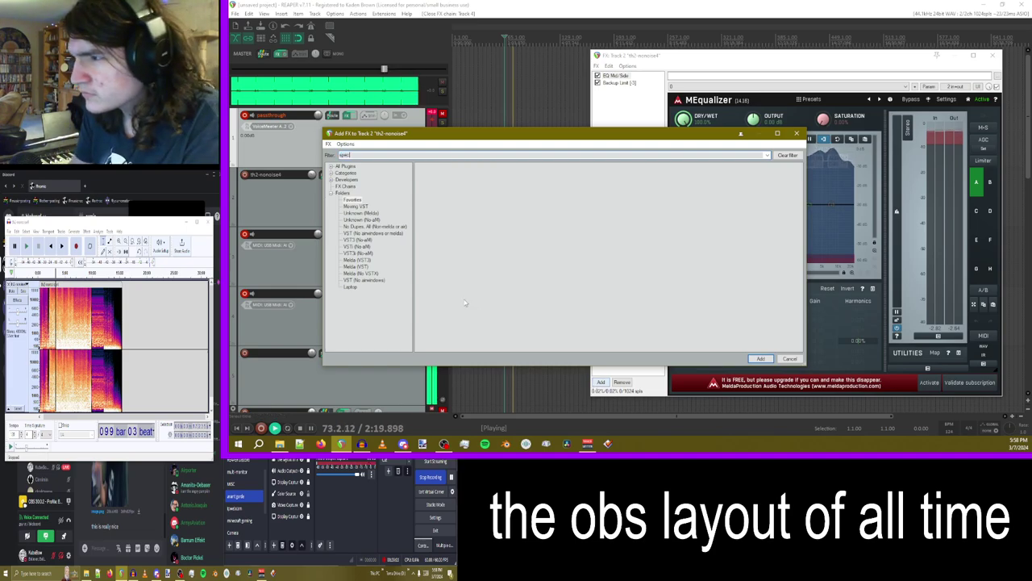
pyautogui.write('c')
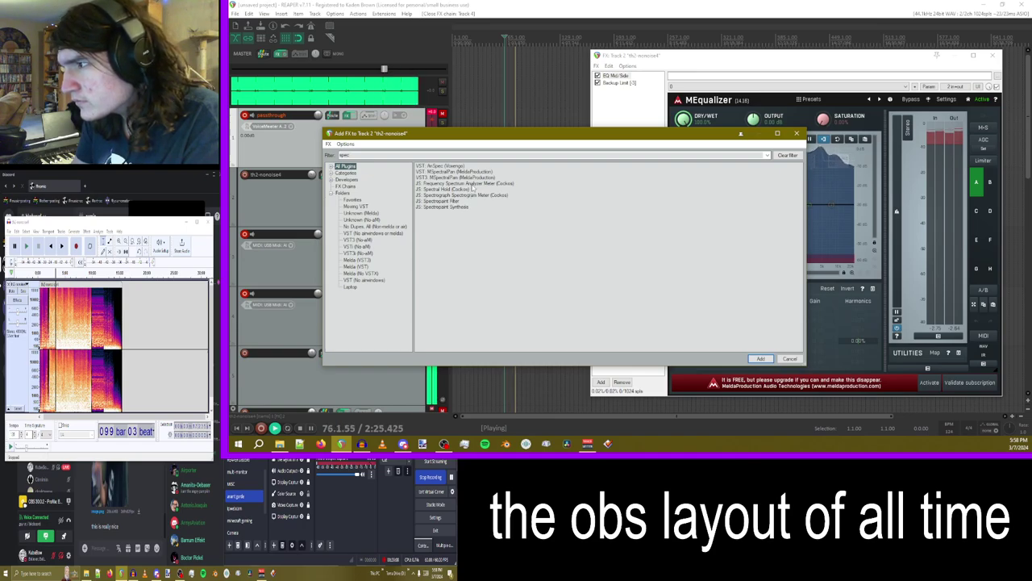
pyautogui.doubleClick(464, 183)
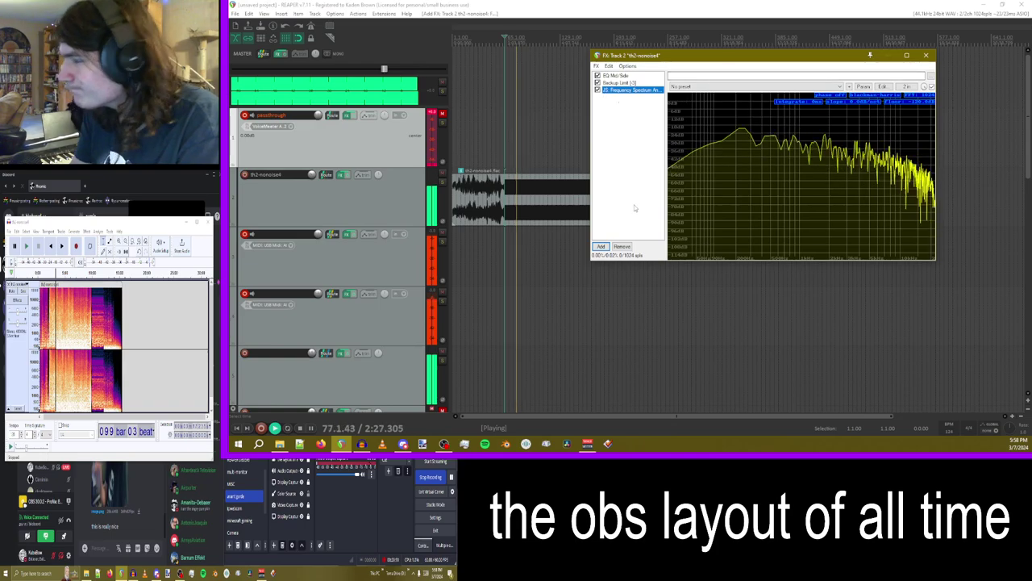
pyautogui.click(621, 246)
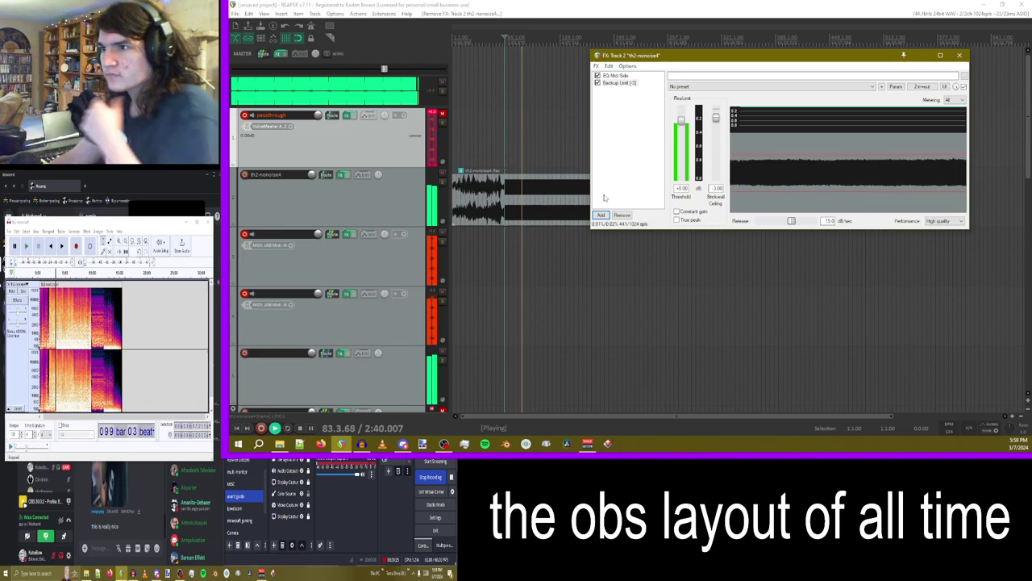
# - Adjust the th2-nonoise4 track's volume and reset it to 0.00 dB
pyautogui.click(315, 175)
pyautogui.moveTo(312, 177)
pyautogui.mouseDown()
pyautogui.moveTo(313, 164)
pyautogui.moveTo(313, 181)
pyautogui.mouseUp()
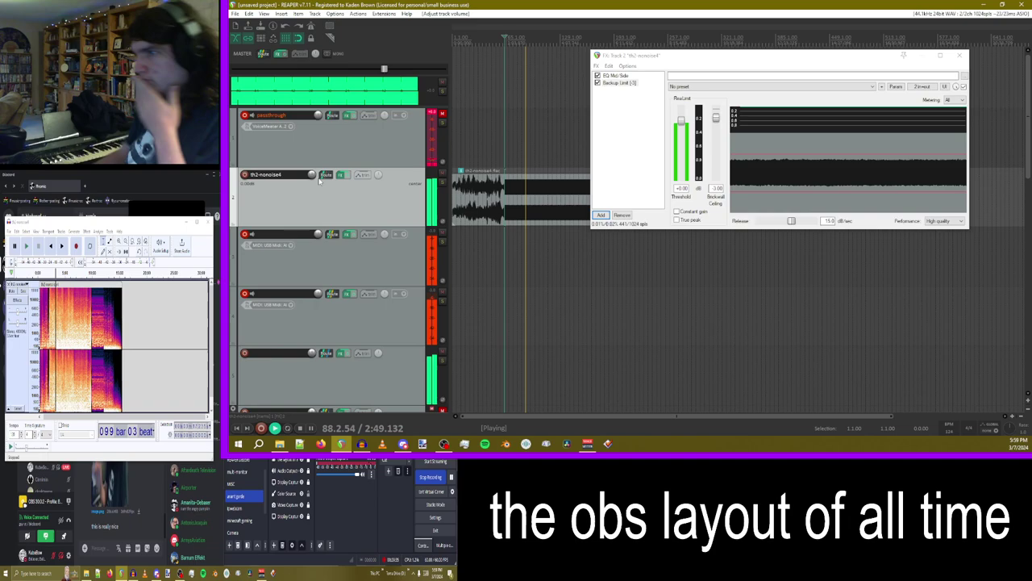
pyautogui.doubleClick(311, 174)
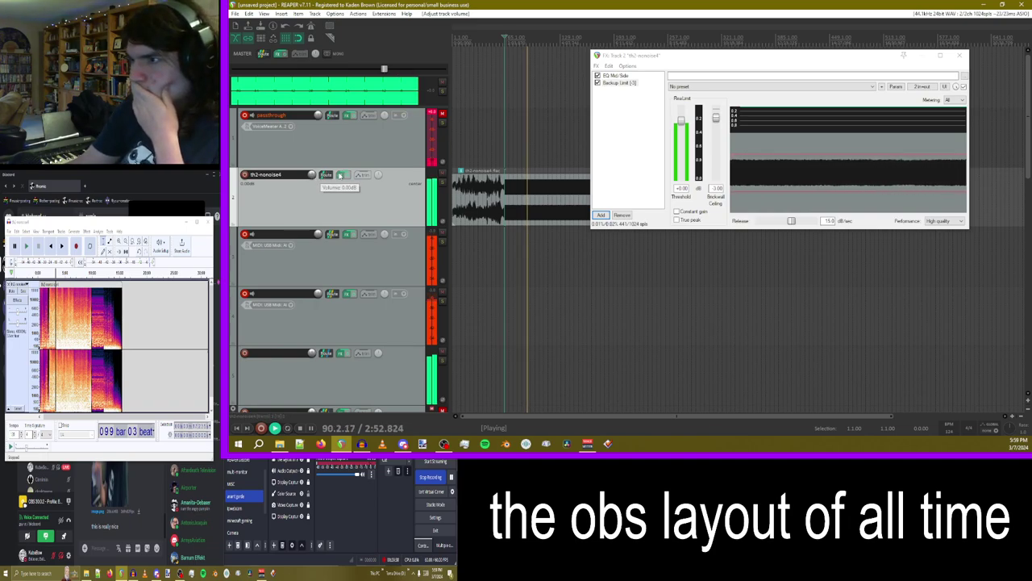
# - Reopen the th2-nonoise4 effects and compare the sound with EQ Mid/Side bypassed and enabled
pyautogui.click(338, 176)
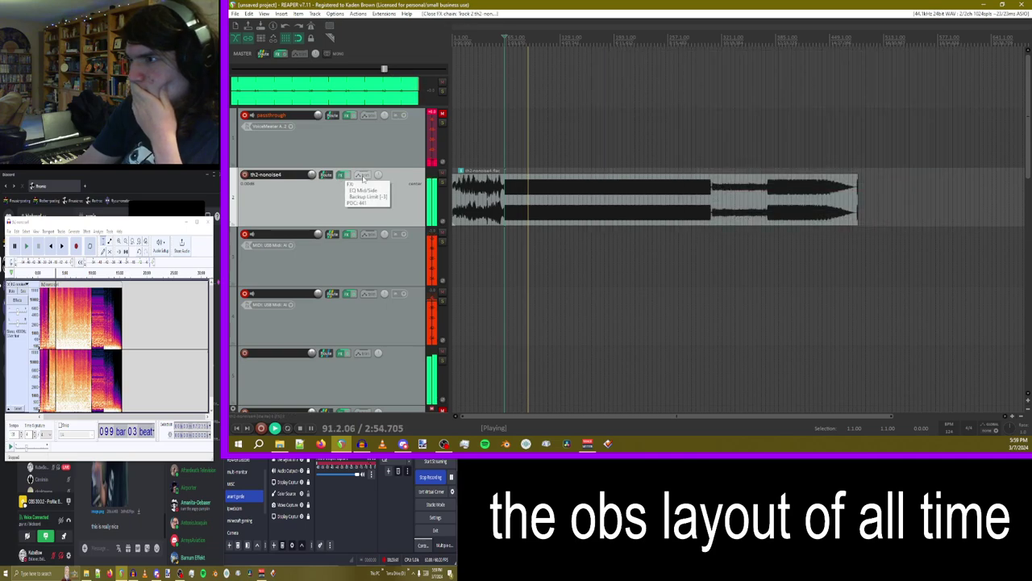
pyautogui.click(339, 176)
pyautogui.click(615, 76)
pyautogui.hotkey('ctrl', 'b')
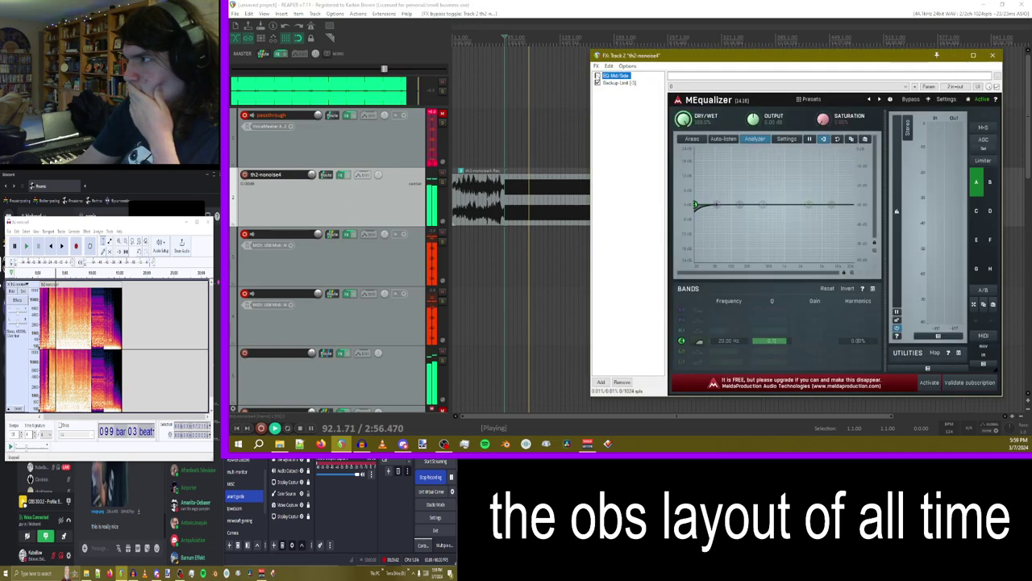
pyautogui.keyDown('ctrl'); pyautogui.click(616, 75); pyautogui.keyUp('ctrl')
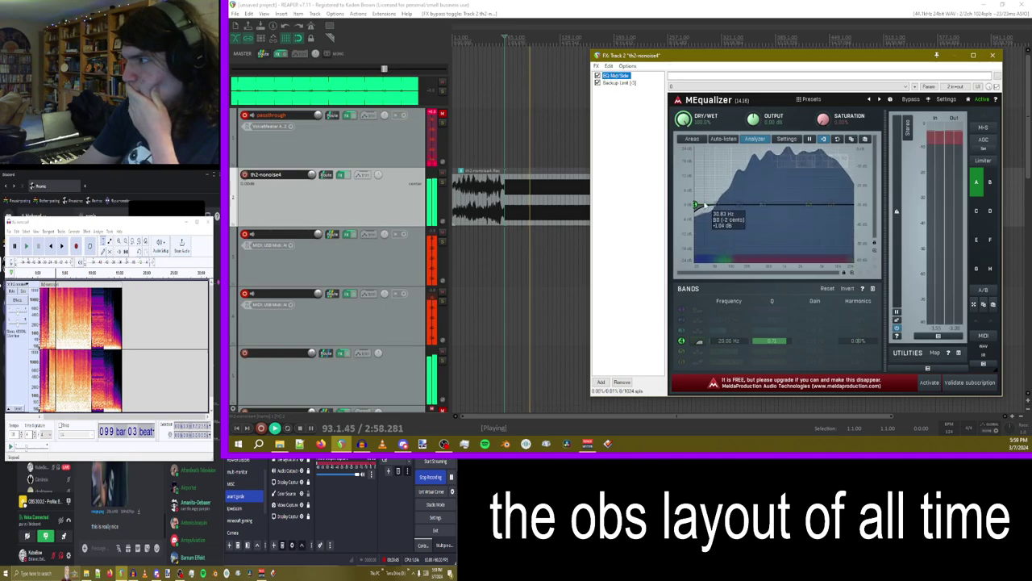
# - Enable band 3 in the th2-nonoise4 track's MEqualizer and set it to a low-shelf filter
pyautogui.doubleClick(762, 204)
pyautogui.rightClick(762, 204)
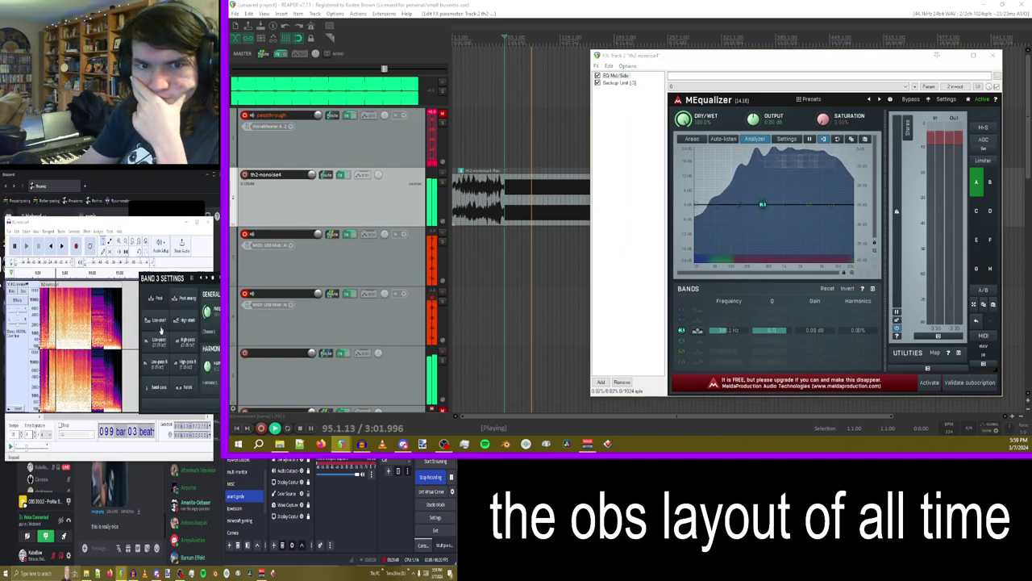
pyautogui.click(162, 330)
pyautogui.click(754, 202)
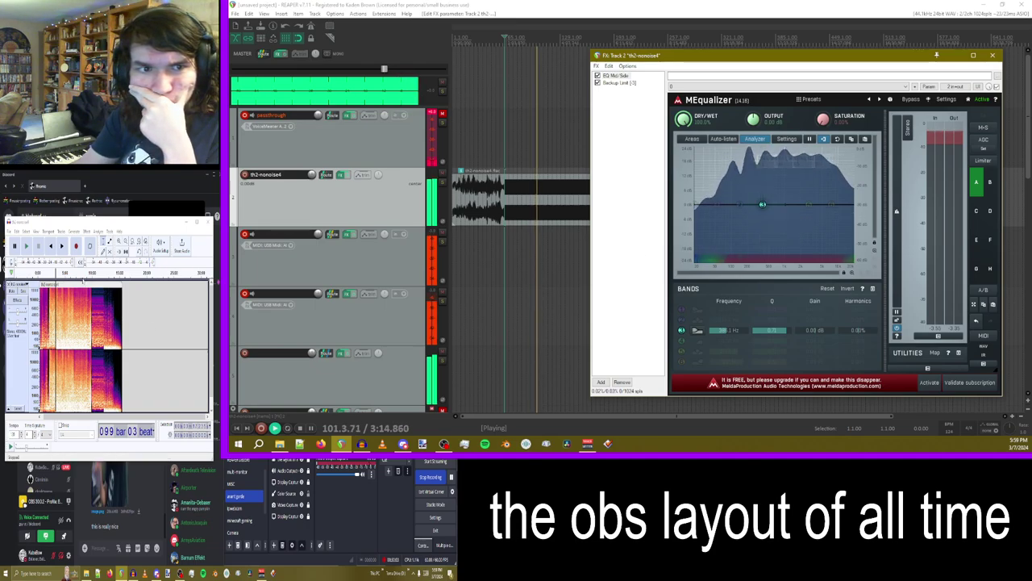
# - Mark points in the loud section of the th2-nonoise4 spectrogram in Audacity to examine its frequency content
pyautogui.click(49, 331)
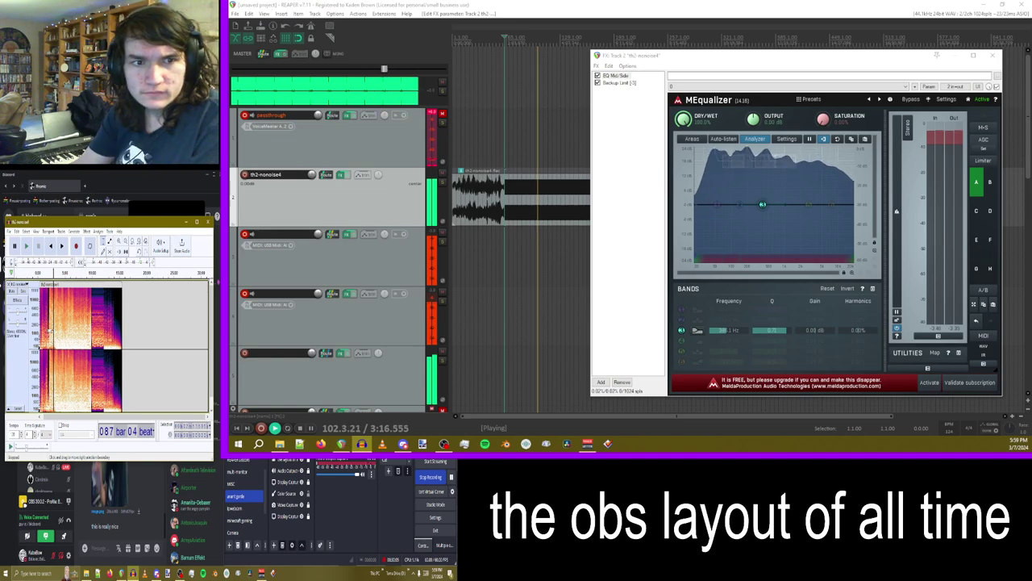
pyautogui.press('super')
pyautogui.click(64, 313)
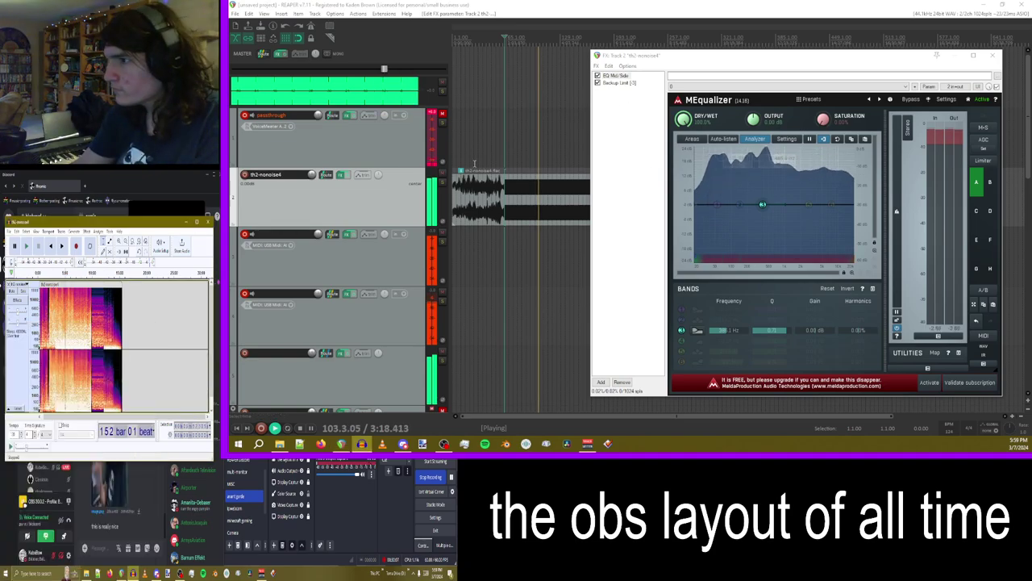
# - Boost the lows of th2-nonoise4 in REAPER by raising MEqualizer band 3 and shifting it to a higher frequency
pyautogui.moveTo(762, 204); pyautogui.dragTo(778, 184)
pyautogui.moveTo(778, 186); pyautogui.dragTo(782, 184)
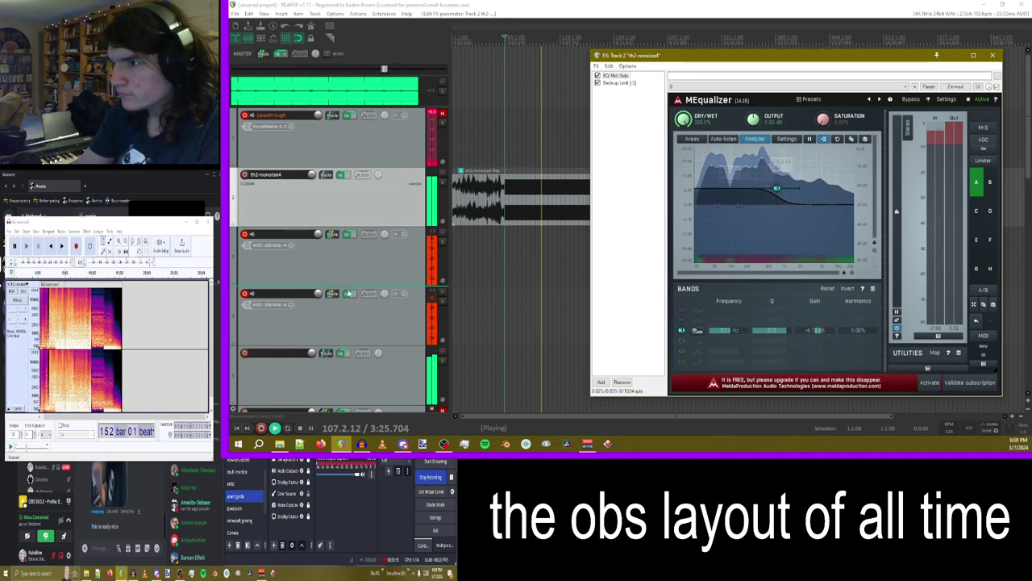
# - Fade the volume of track 4 down to -inf dB
pyautogui.click(260, 305)
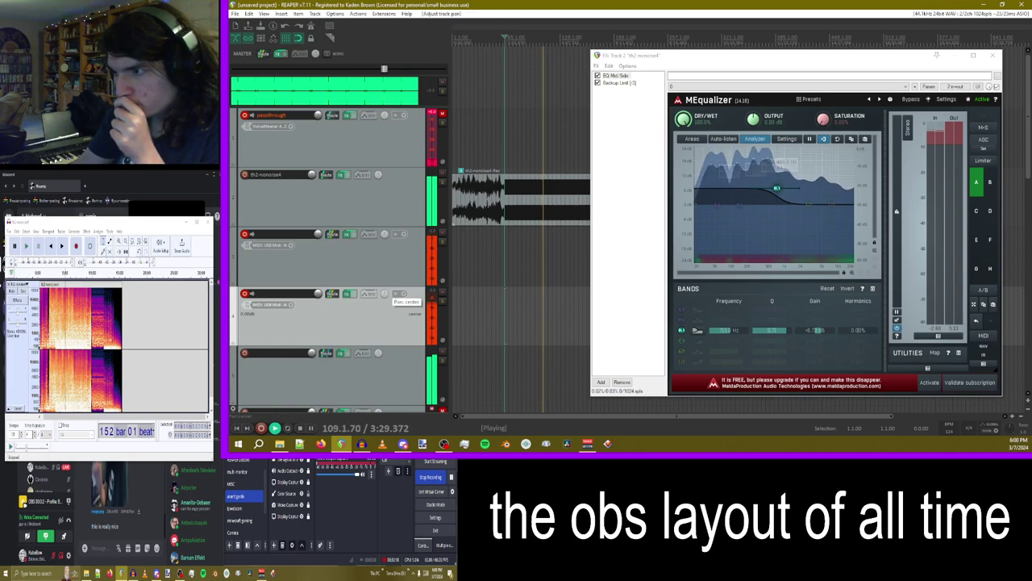
pyautogui.moveTo(318, 295); pyautogui.dragTo(319, 339)
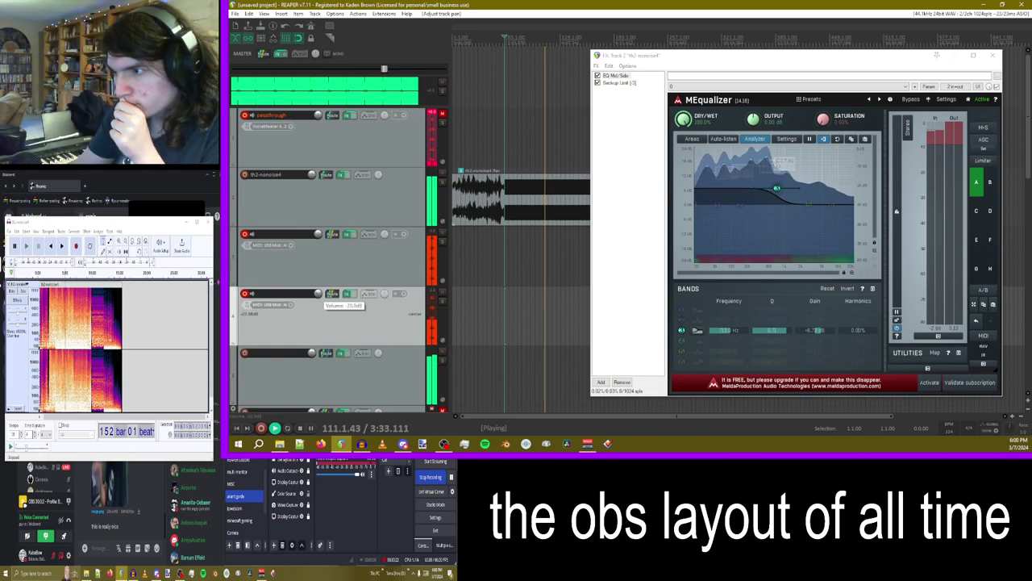
pyautogui.scroll(-3, 319, 294)
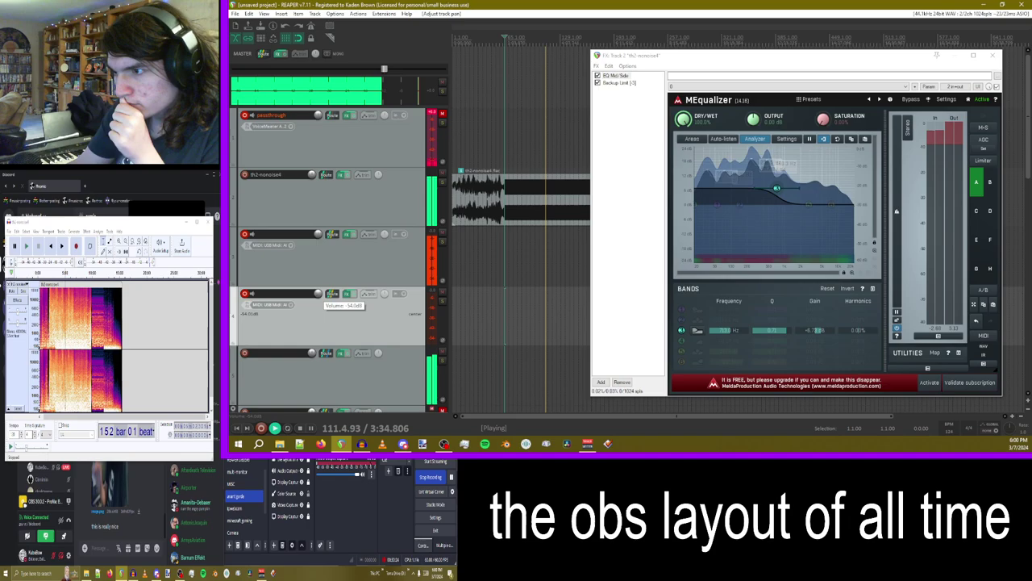
pyautogui.scroll(-3, 319, 294)
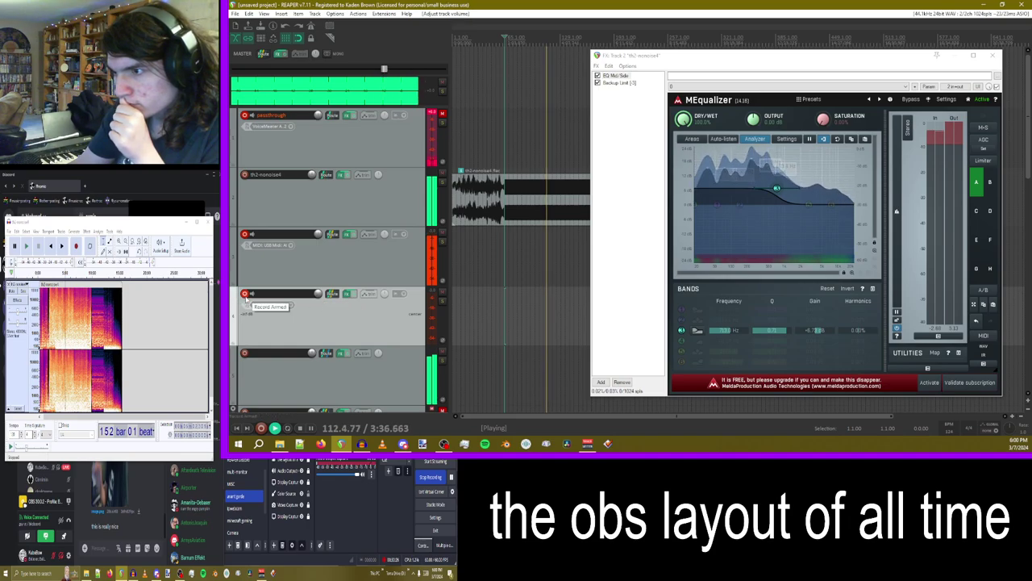
# - Disarm and mute track 4, resetting its volume to 0.00 dB
pyautogui.click(245, 295)
pyautogui.click(442, 294)
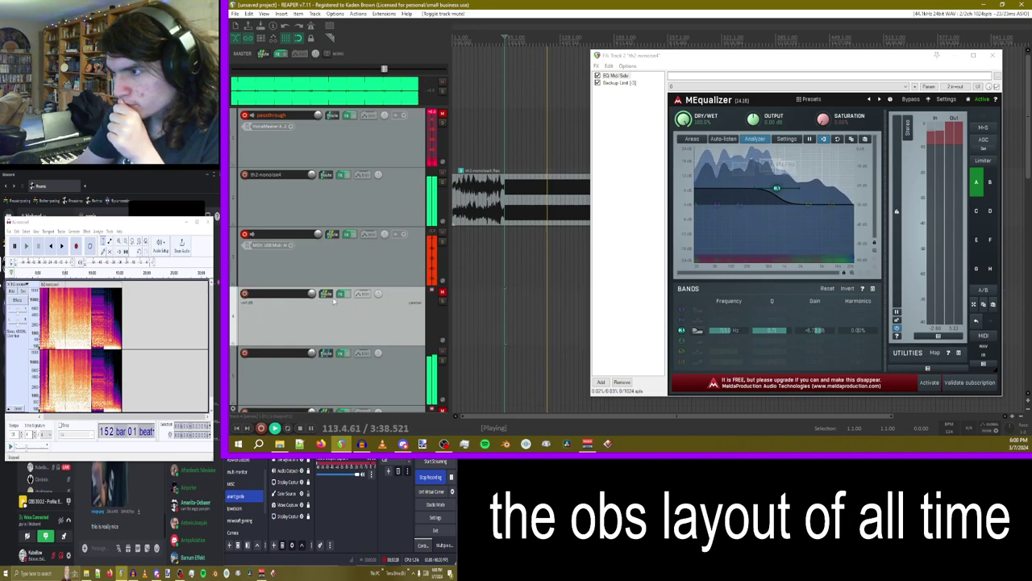
pyautogui.doubleClick(313, 293)
# - Adjust the volume of track 5, directly below the muted track 4
pyautogui.scroll(-3, 368, 283)
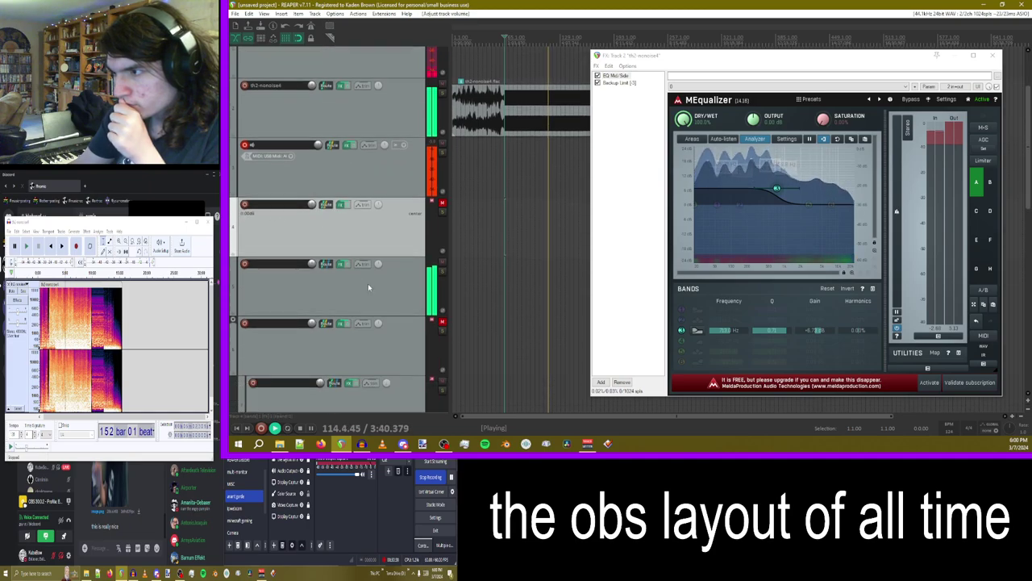
pyautogui.scroll(2, 368, 286)
pyautogui.scroll(-2, 372, 296)
pyautogui.scroll(-1, 375, 301)
pyautogui.scroll(2, 329, 273)
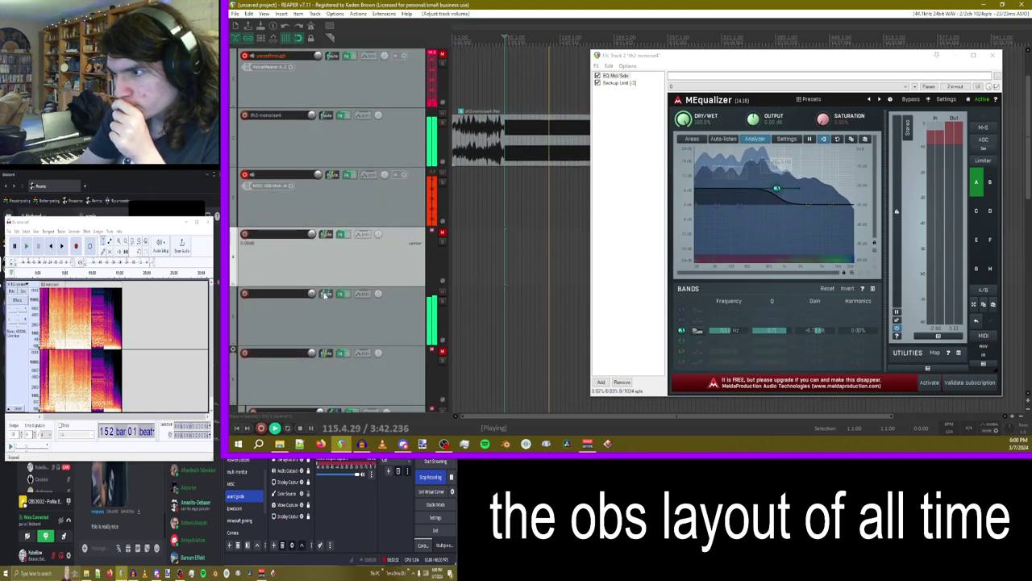
pyautogui.moveTo(312, 294); pyautogui.dragTo(312, 291)
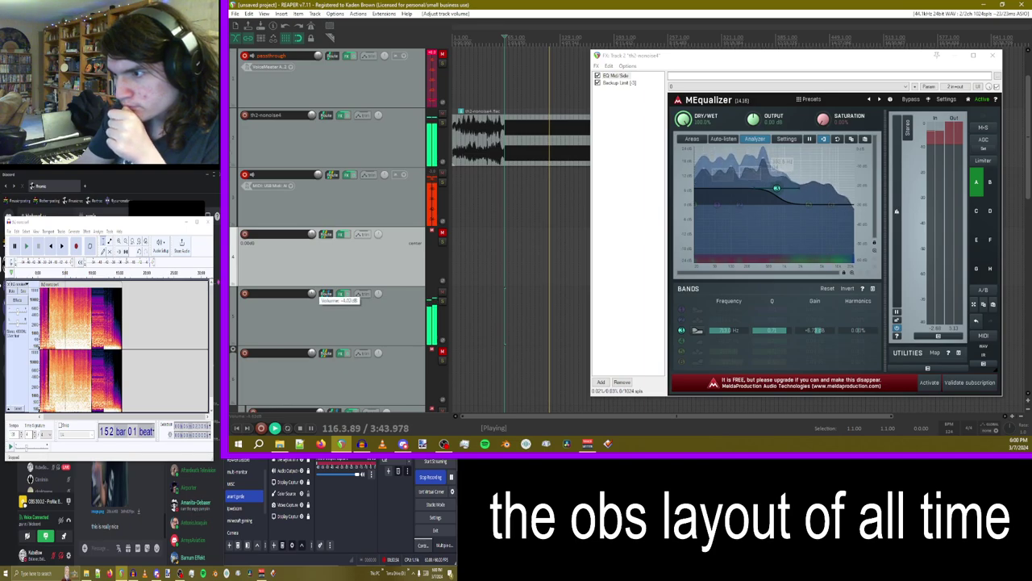
# - Fade the volume of track 5 further down and mute the track
pyautogui.scroll(-3, 325, 295)
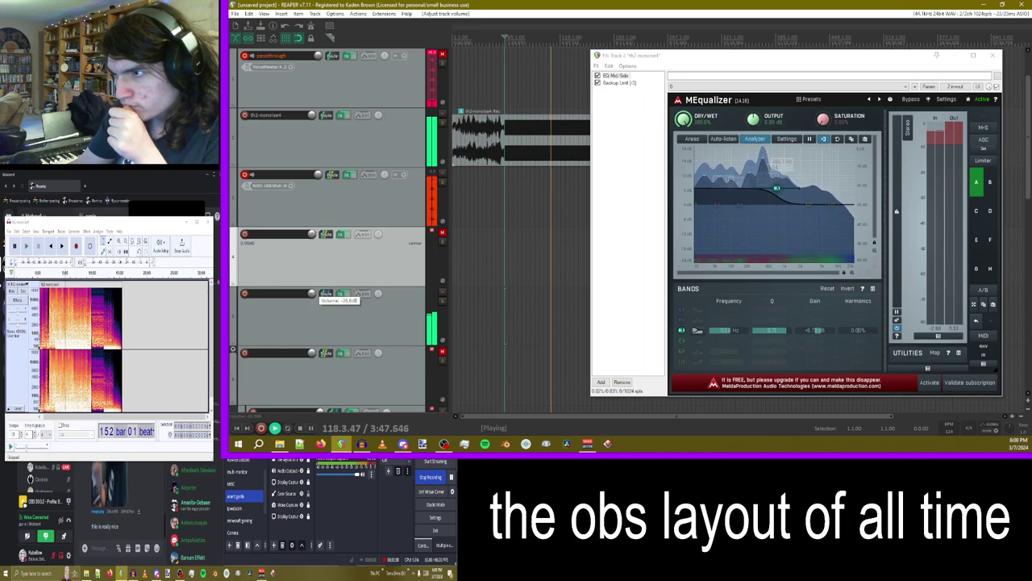
pyautogui.scroll(-2, 325, 295)
pyautogui.scroll(1, 325, 295)
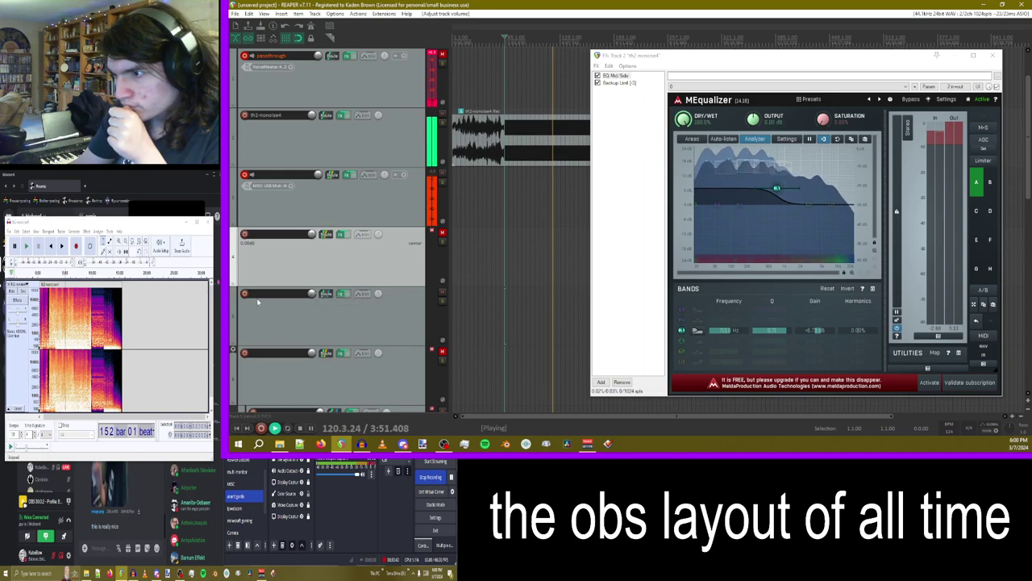
pyautogui.click(443, 294)
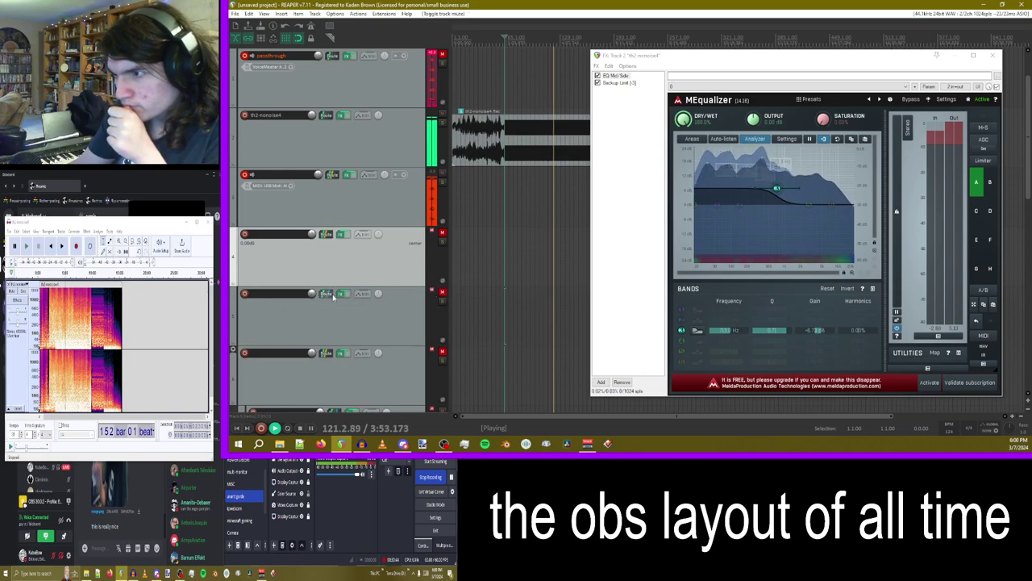
pyautogui.scroll(2, 365, 266)
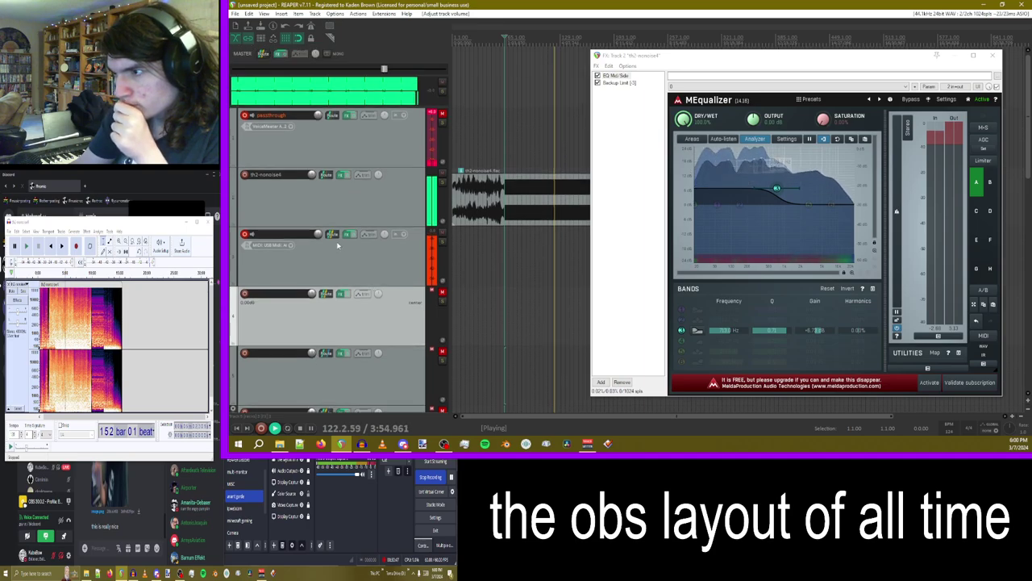
# - Fade down the volume of track 3, the one with the MIDI USB input, and mute it
pyautogui.moveTo(319, 235); pyautogui.dragTo(318, 249)
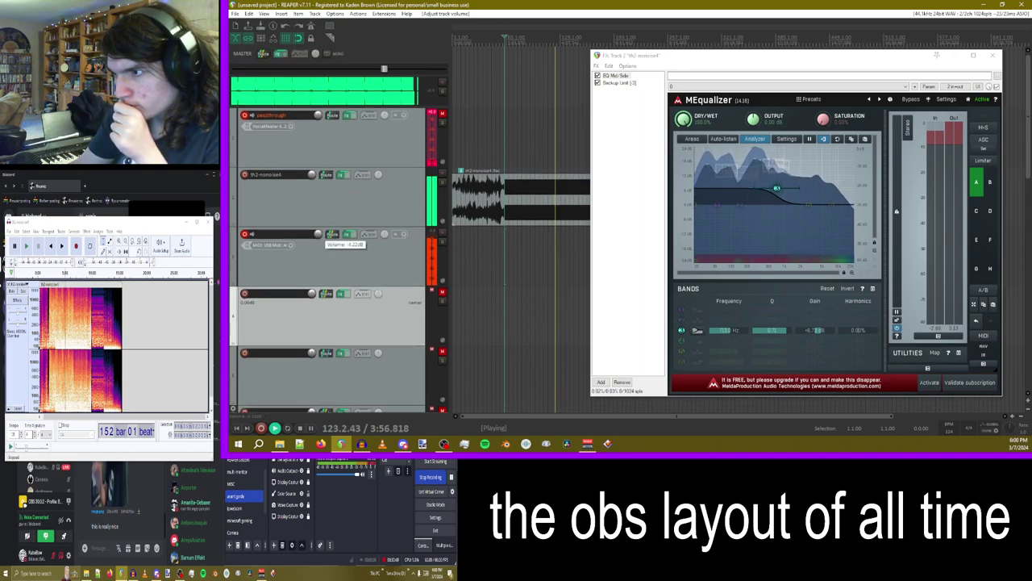
pyautogui.scroll(-4, 319, 234)
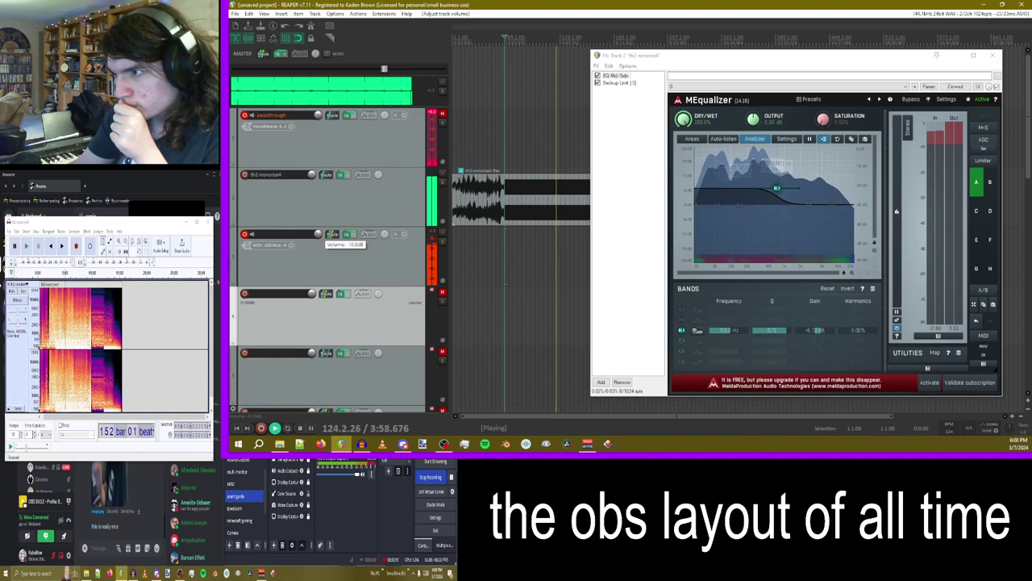
pyautogui.scroll(-3, 319, 235)
pyautogui.scroll(-5, 319, 235)
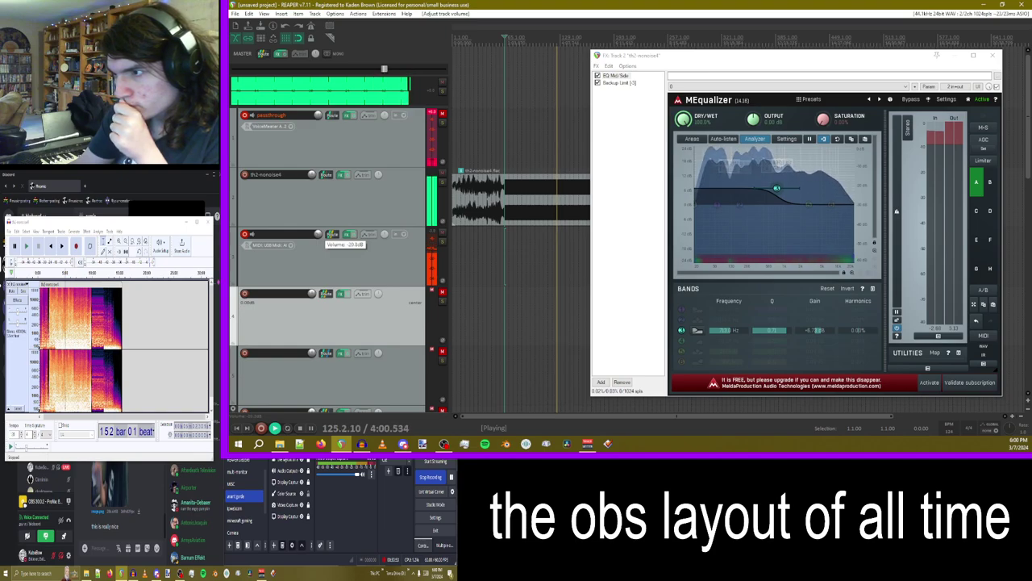
pyautogui.scroll(-4, 319, 234)
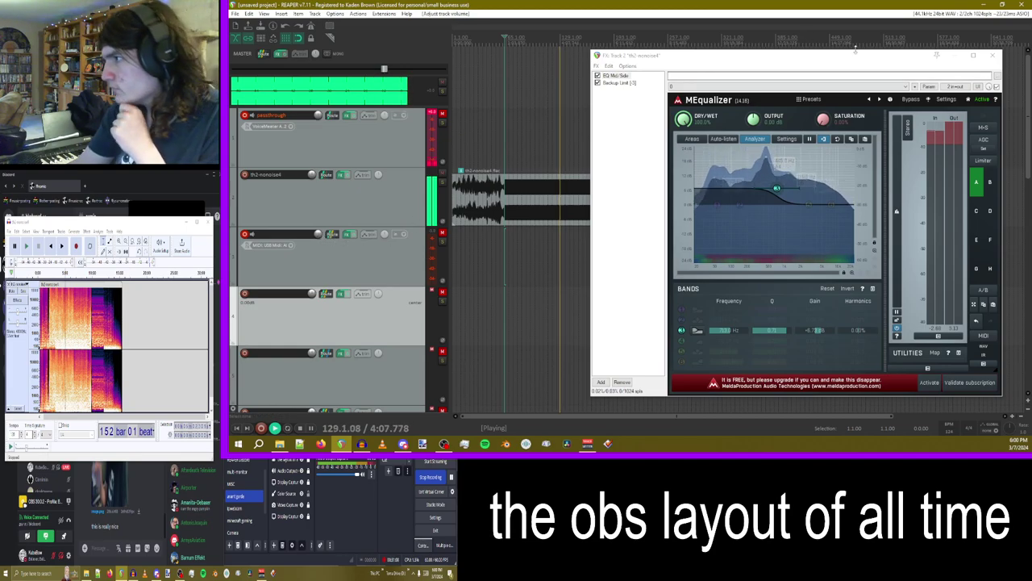
# - Move the Audacity window away from the Discord chat and close the effects window of the th2-nonoise4 track
pyautogui.moveTo(856, 59); pyautogui.dragTo(876, 51)
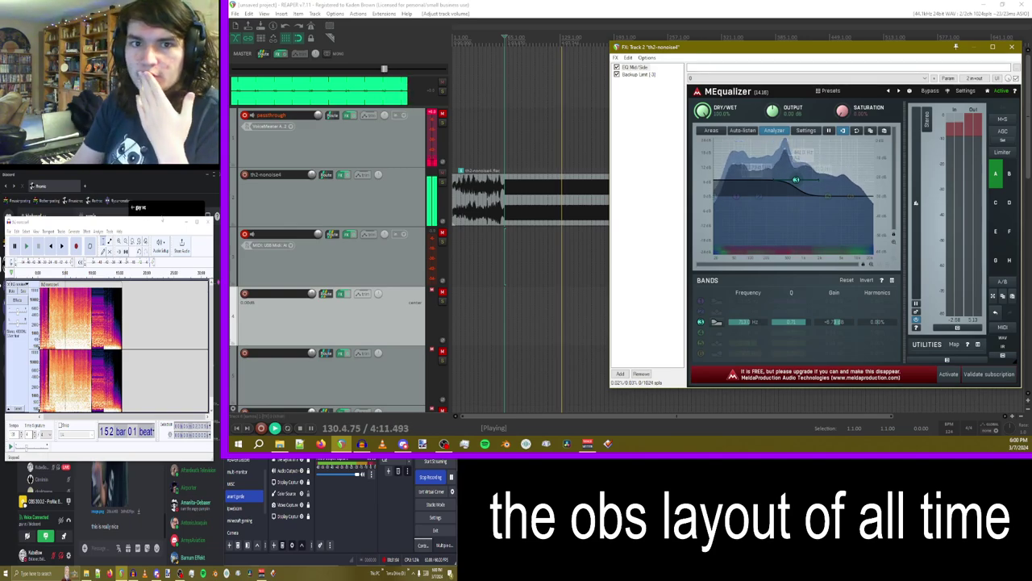
pyautogui.moveTo(160, 222); pyautogui.dragTo(365, 223)
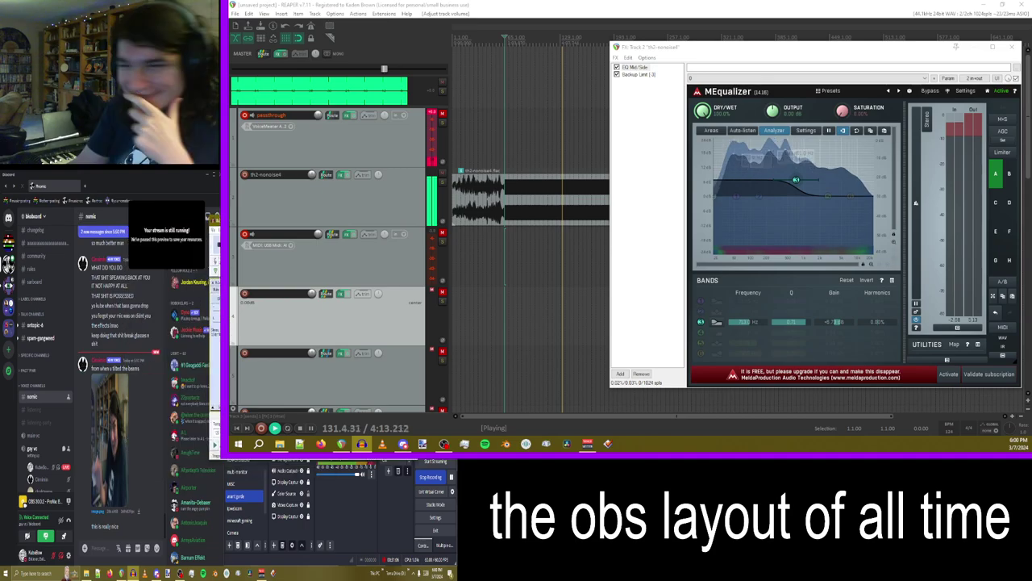
pyautogui.moveTo(799, 47); pyautogui.dragTo(762, 45)
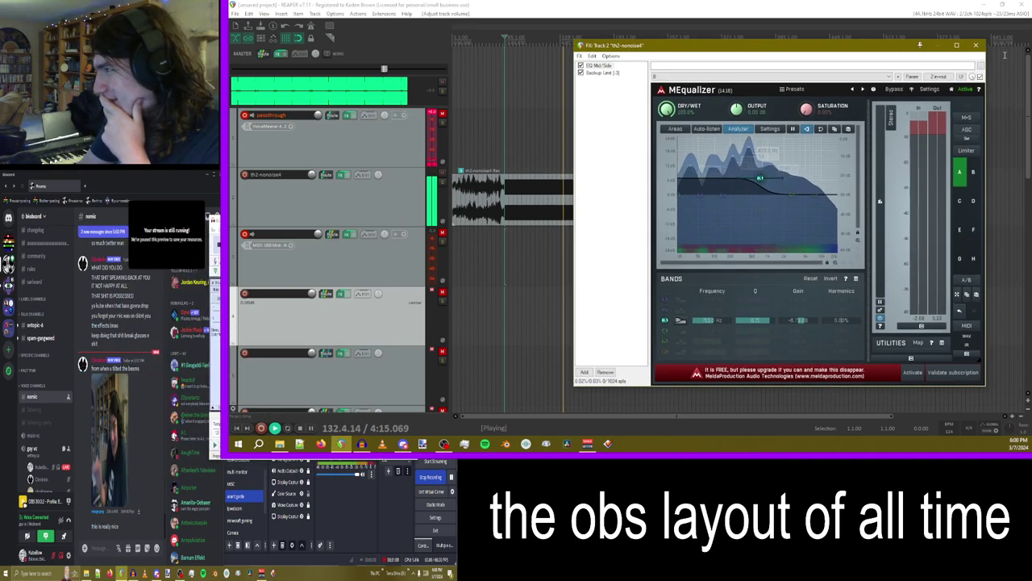
pyautogui.click(976, 46)
# - Insert a new track and place it directly below th2-nonoise4, above the MIDI USB input track
pyautogui.scroll(-3, 369, 237)
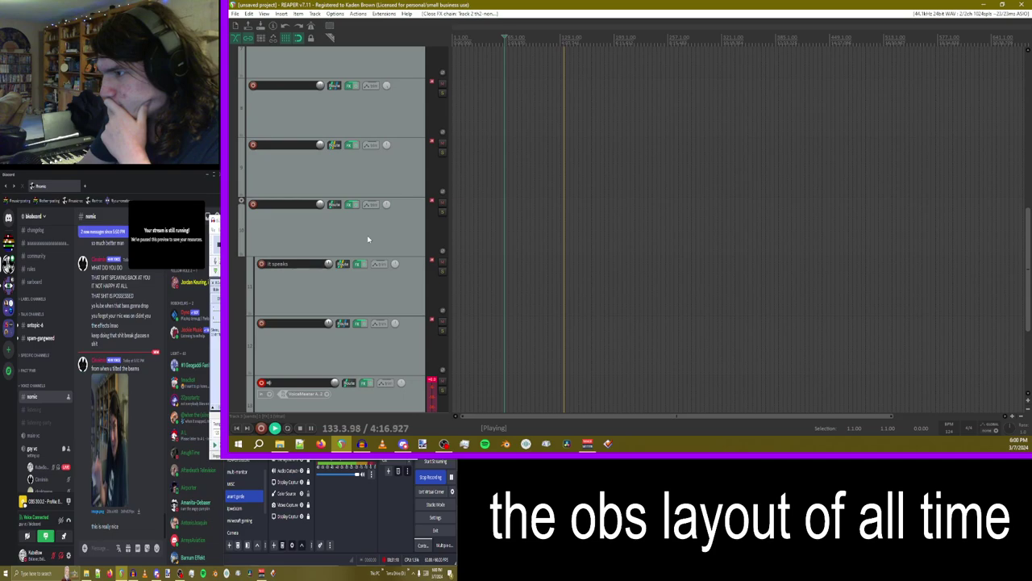
pyautogui.scroll(3, 368, 237)
pyautogui.scroll(-5, 368, 237)
pyautogui.scroll(4, 365, 241)
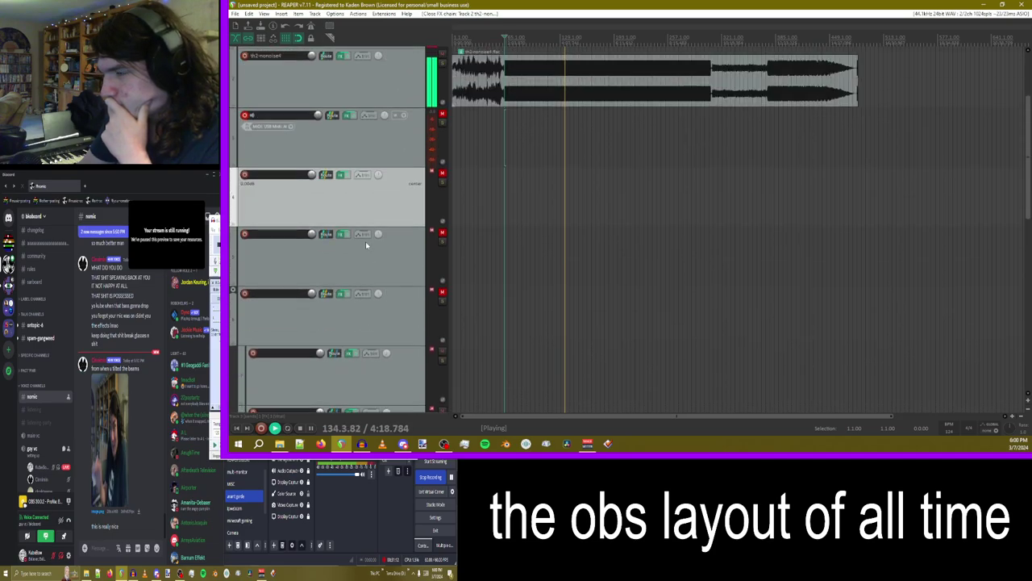
pyautogui.rightClick(394, 225)
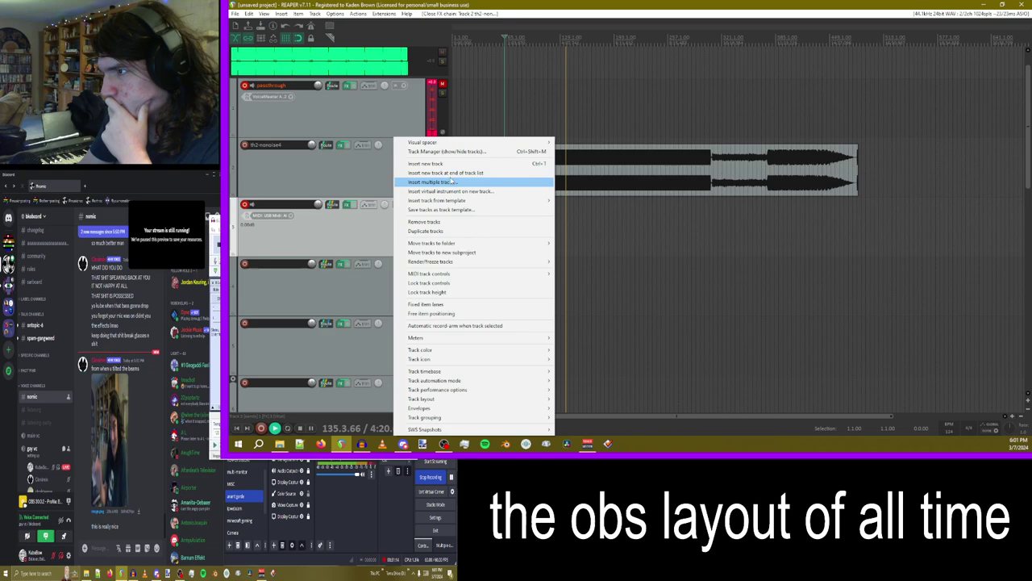
pyautogui.click(411, 166)
pyautogui.moveTo(384, 271); pyautogui.dragTo(387, 212)
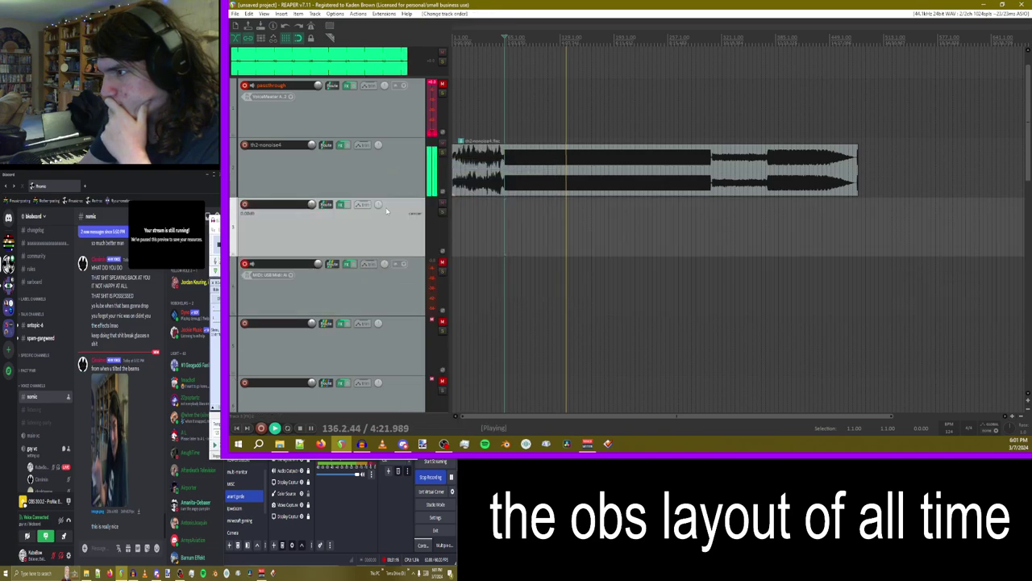
# - Open the new track 3's effects chain and filter the effects available to add by "pitch"
pyautogui.click(340, 204)
pyautogui.moveTo(384, 28); pyautogui.dragTo(730, 42)
pyautogui.click(996, 41)
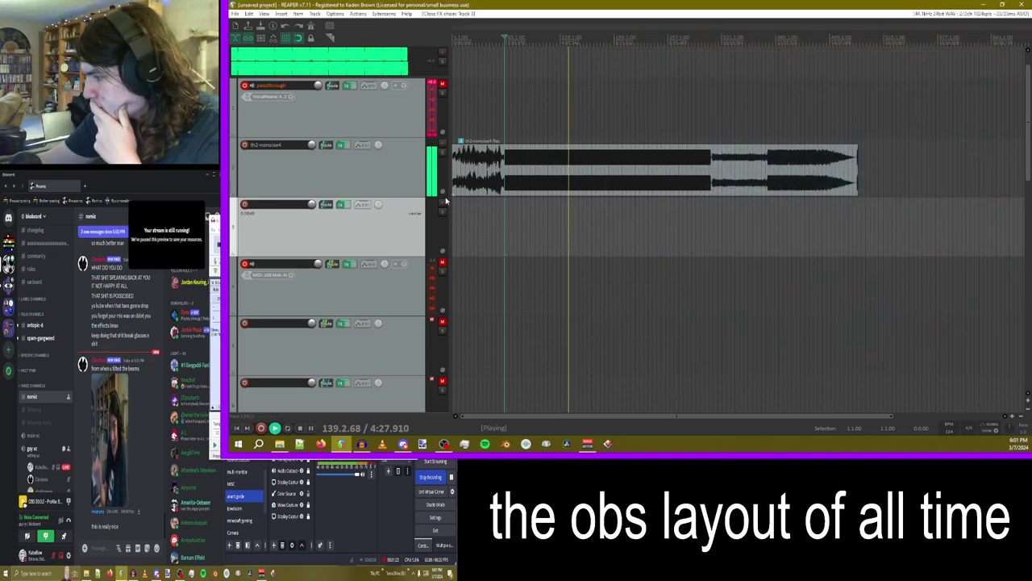
pyautogui.click(340, 205)
pyautogui.click(608, 369)
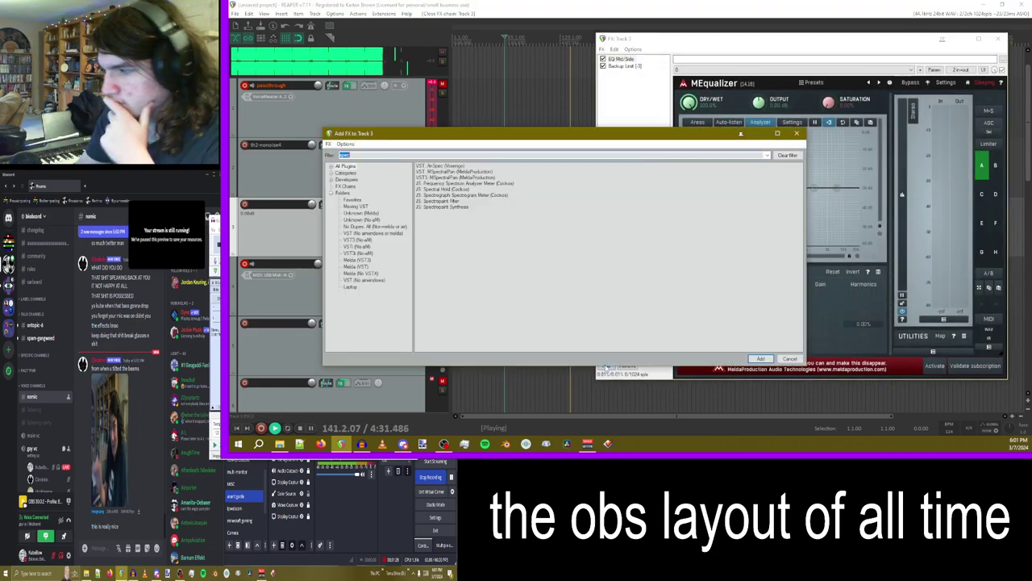
pyautogui.write('pitch')
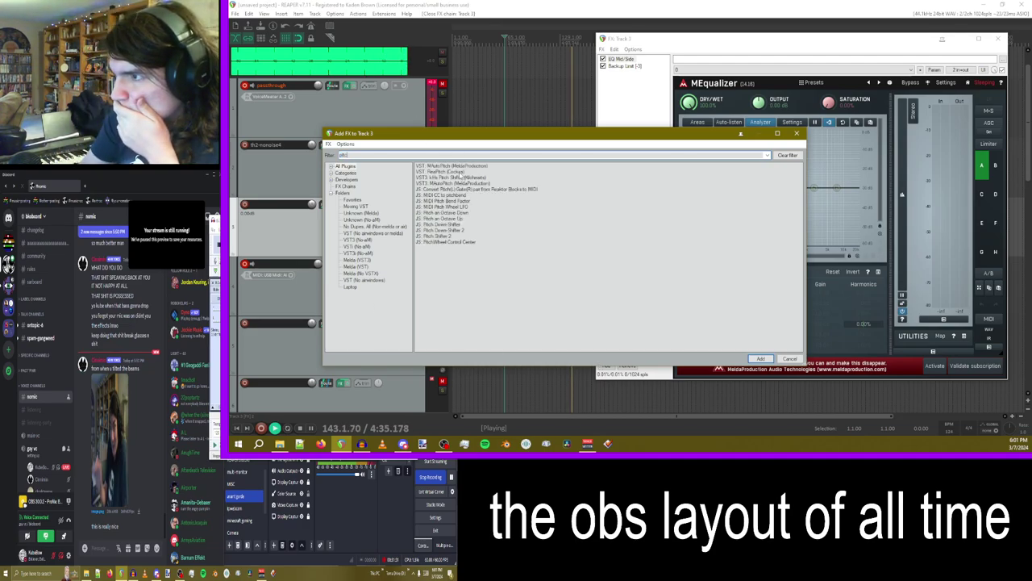
# - Add ReaPitch to track 3, place it first in the effects chain and set its octave shift to 2
pyautogui.doubleClick(451, 172)
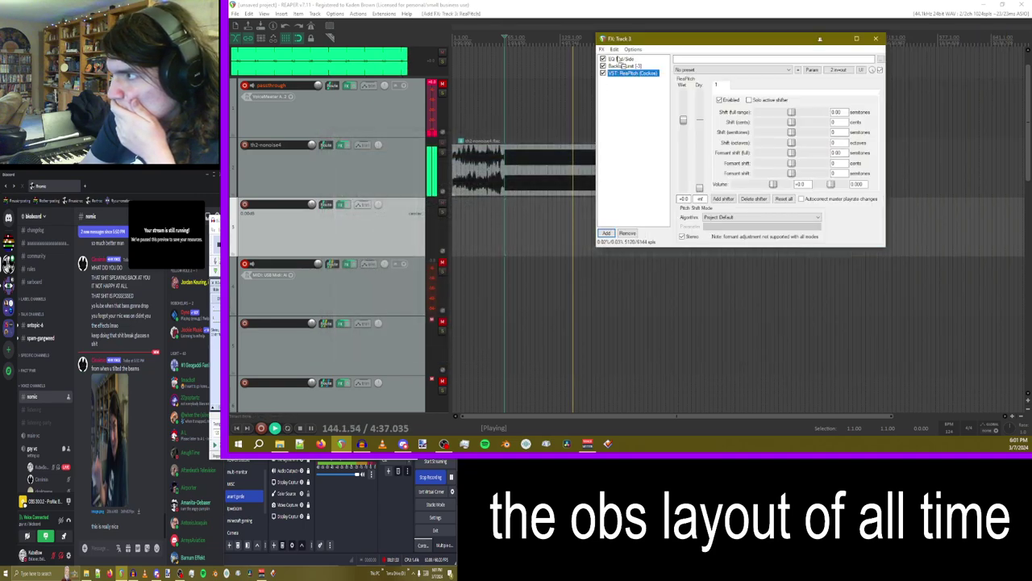
pyautogui.click(794, 146)
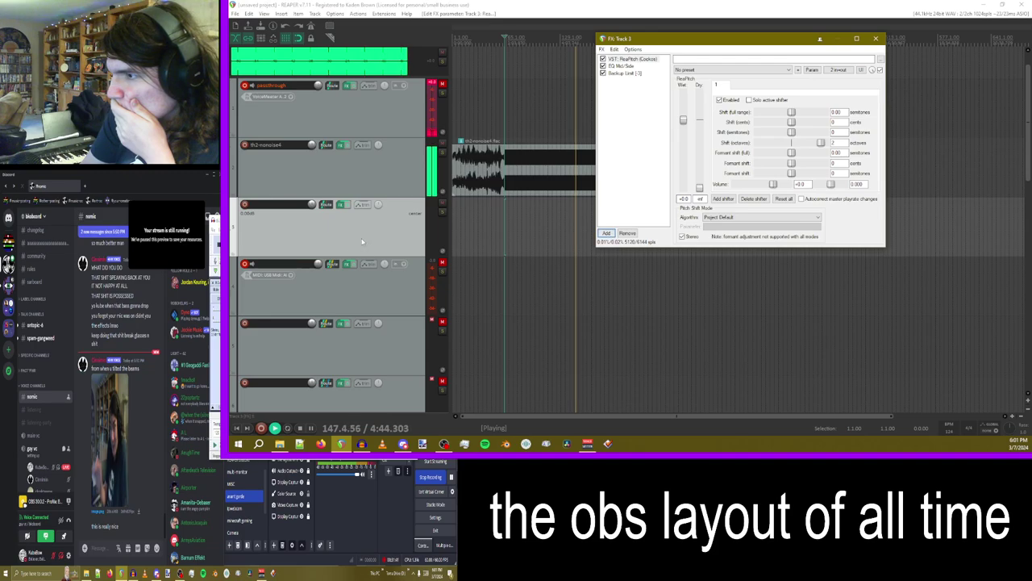
# - Turn track 3's volume down to -inf dB and route a send from track 2 to track 3
pyautogui.click(312, 204)
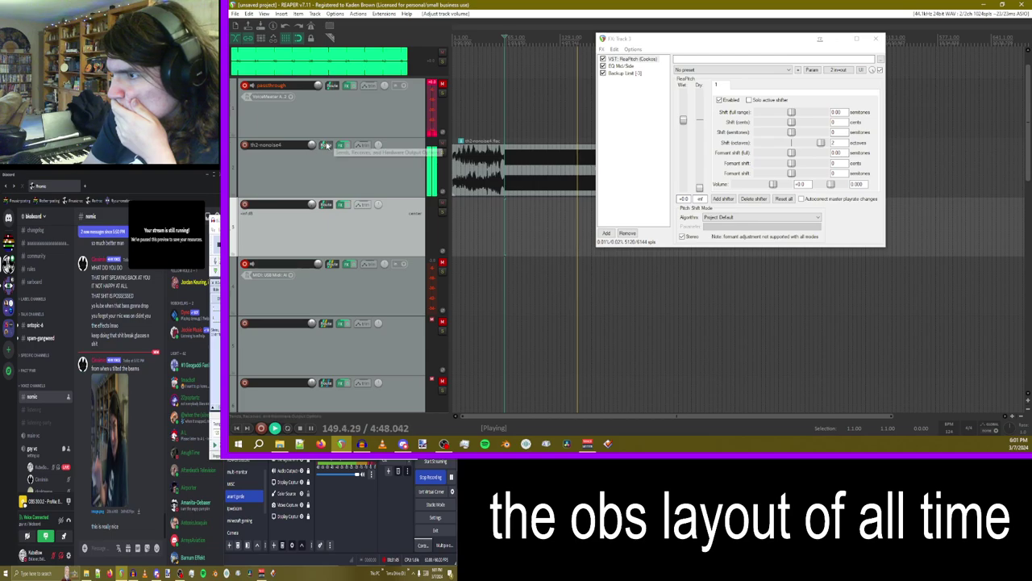
pyautogui.moveTo(351, 226); pyautogui.dragTo(349, 224)
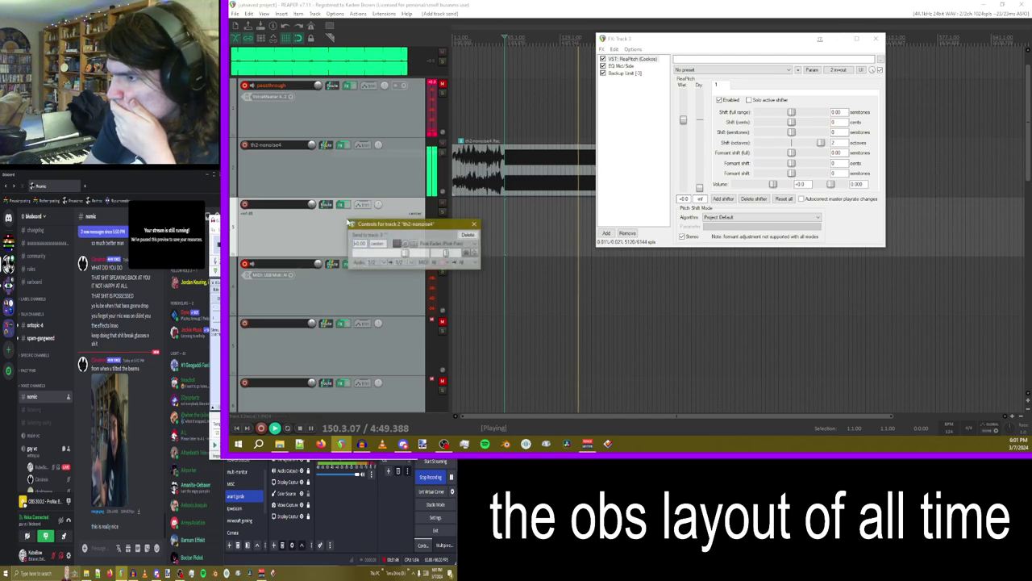
pyautogui.click(475, 225)
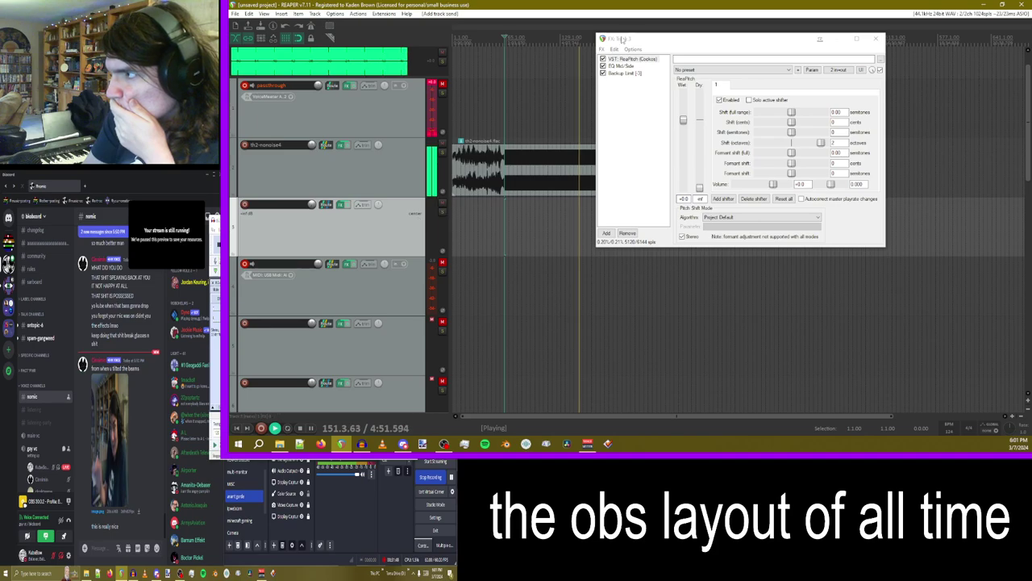
# - Search the effects for "code" and add the Codec (Lese) VST3 plugin to track 3's chain
pyautogui.moveTo(638, 42); pyautogui.dragTo(602, 137)
pyautogui.click(570, 328)
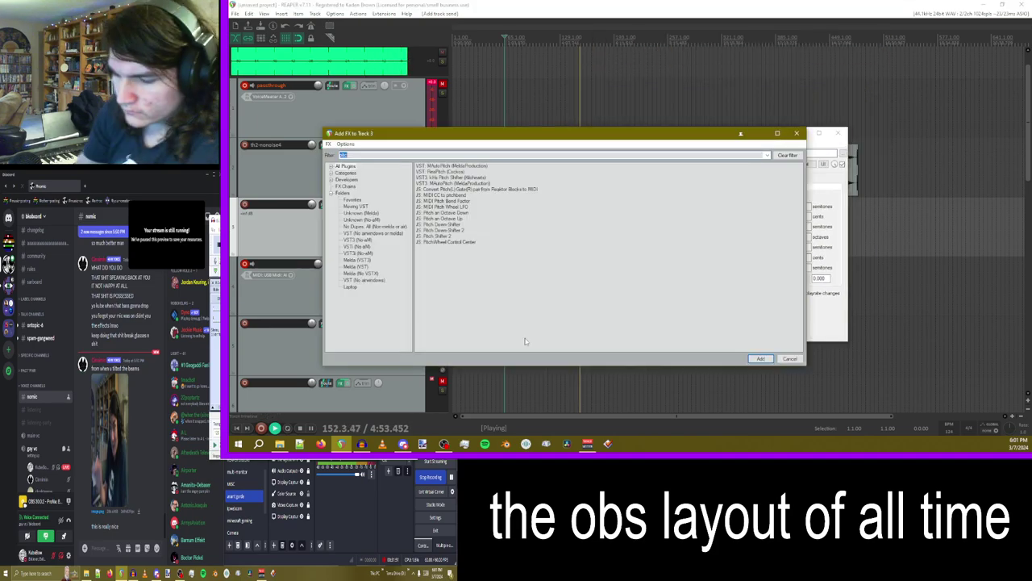
pyautogui.write('code')
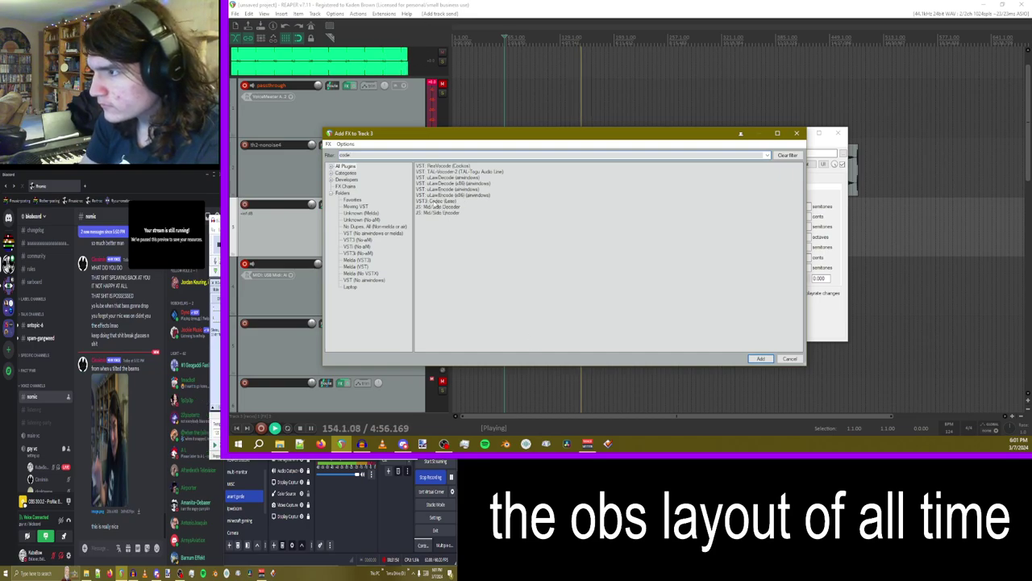
pyautogui.doubleClick(436, 201)
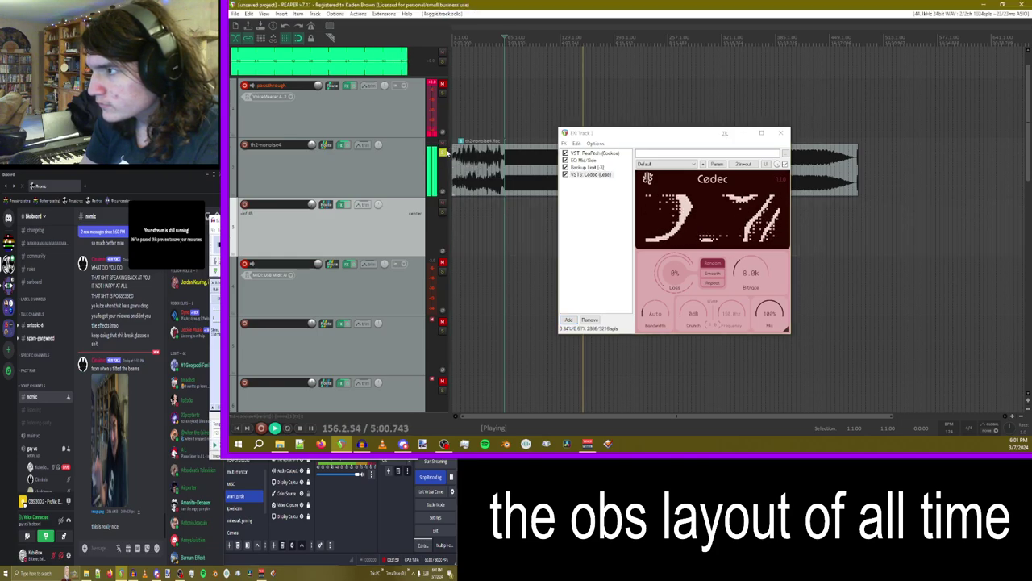
# - Solo track 2 and compare the sound with track 3's volume at -inf and 0 dB, ending at 0 dB
pyautogui.click(443, 155)
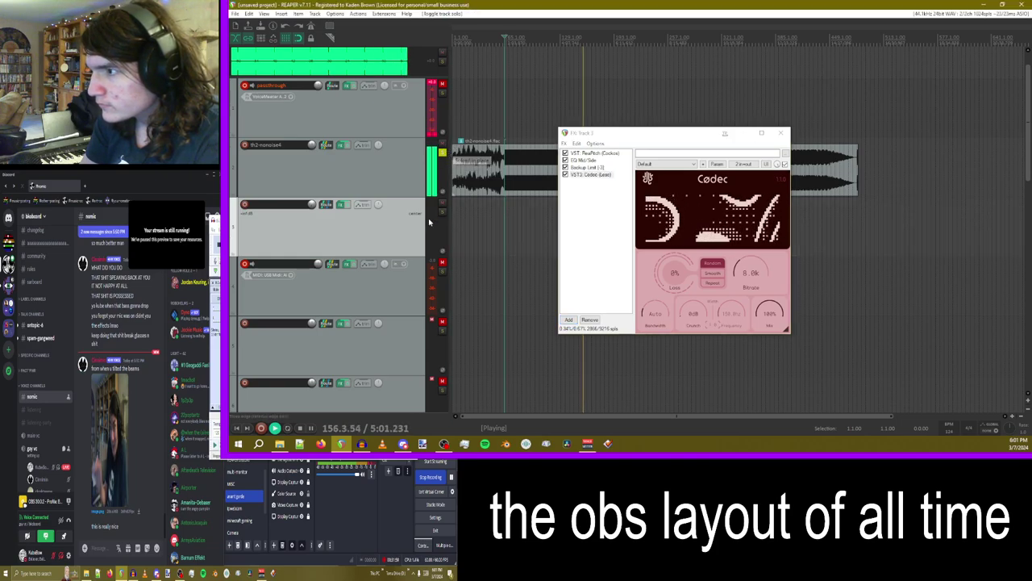
pyautogui.doubleClick(313, 204)
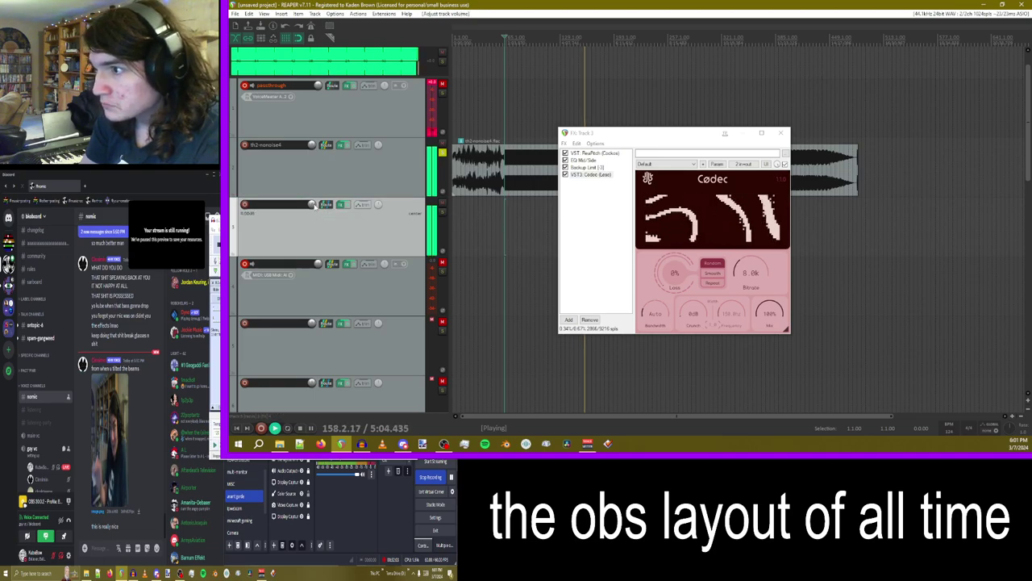
pyautogui.moveTo(313, 204); pyautogui.dragTo(316, 242)
pyautogui.doubleClick(315, 205)
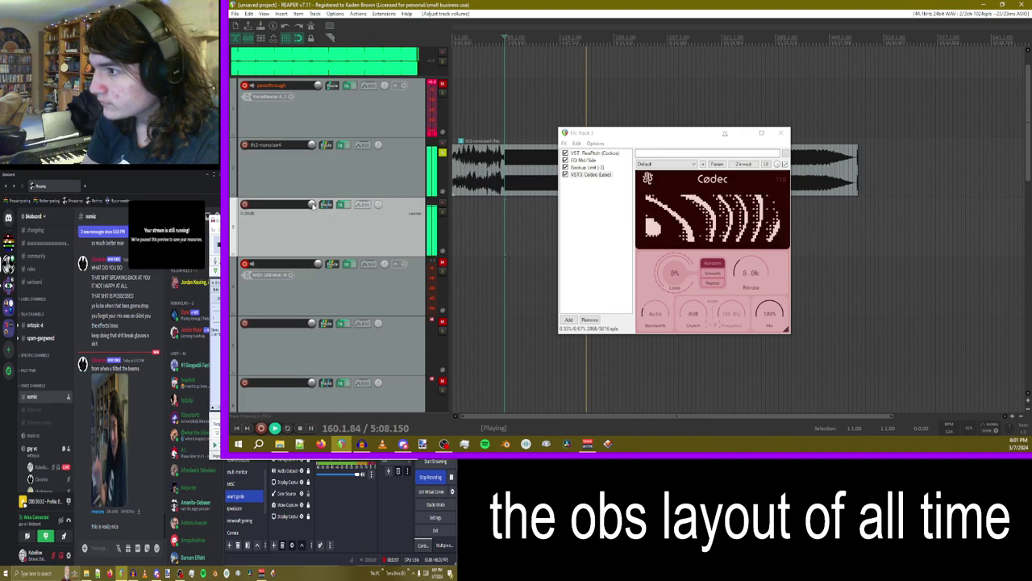
pyautogui.moveTo(312, 205); pyautogui.dragTo(313, 242)
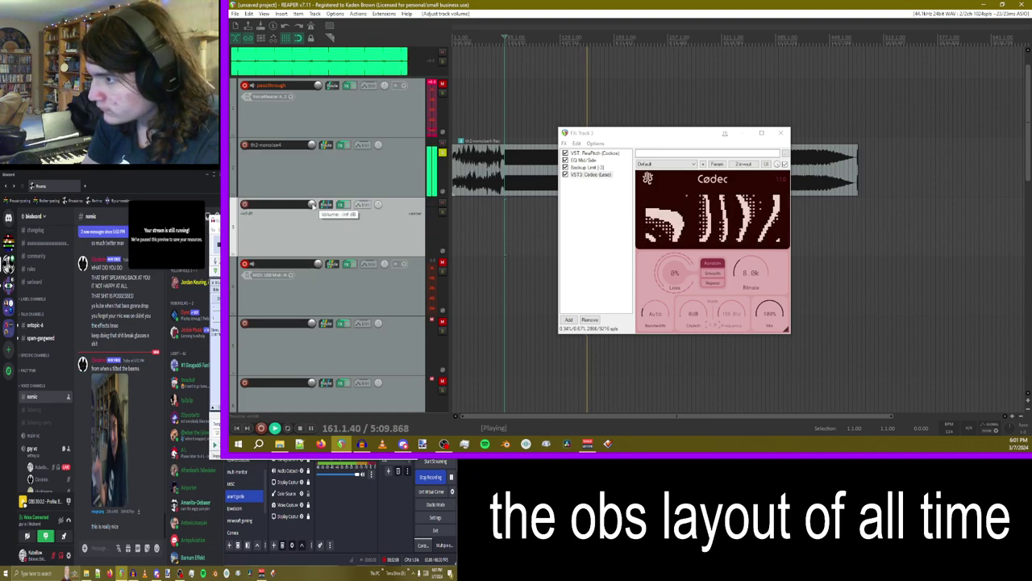
pyautogui.doubleClick(313, 204)
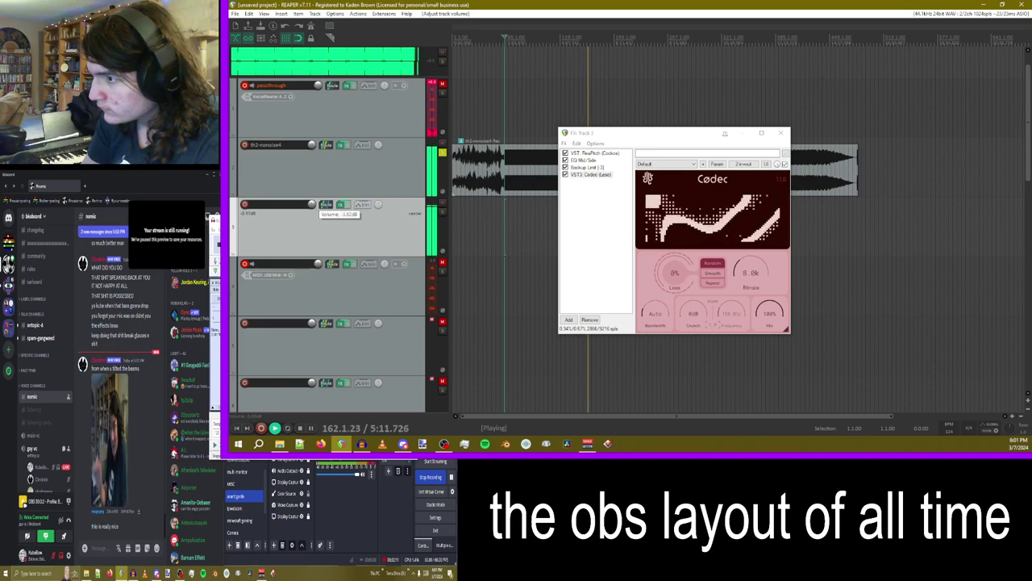
pyautogui.moveTo(313, 205); pyautogui.dragTo(313, 242)
pyautogui.doubleClick(313, 205)
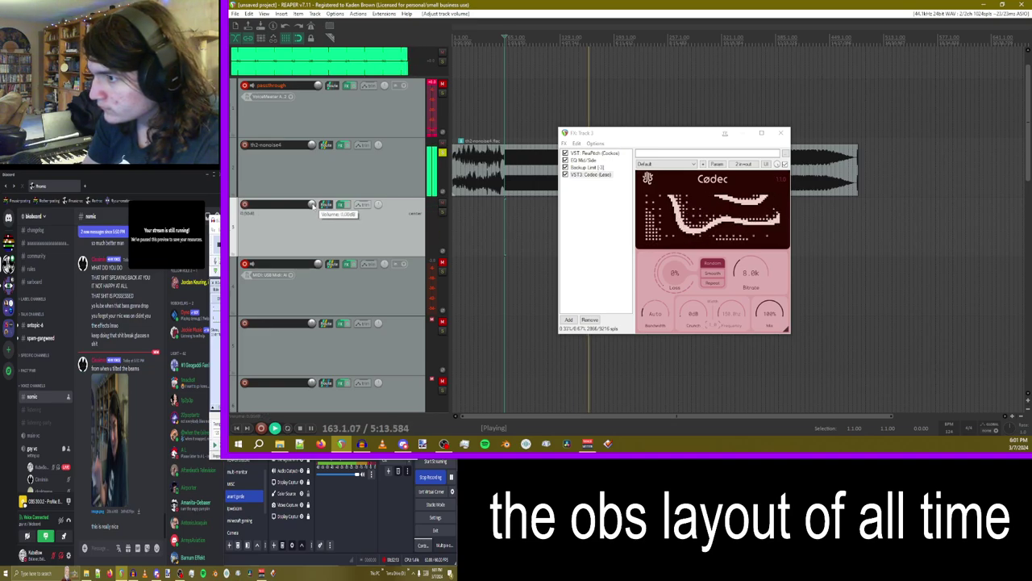
pyautogui.doubleClick(313, 204)
pyautogui.scroll(-5, 313, 205)
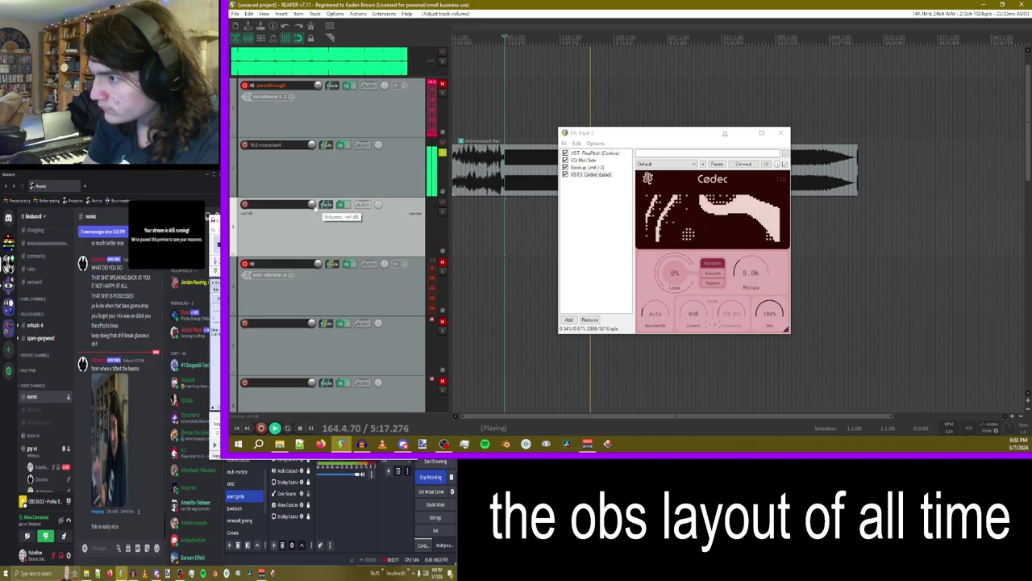
pyautogui.rightClick(389, 137)
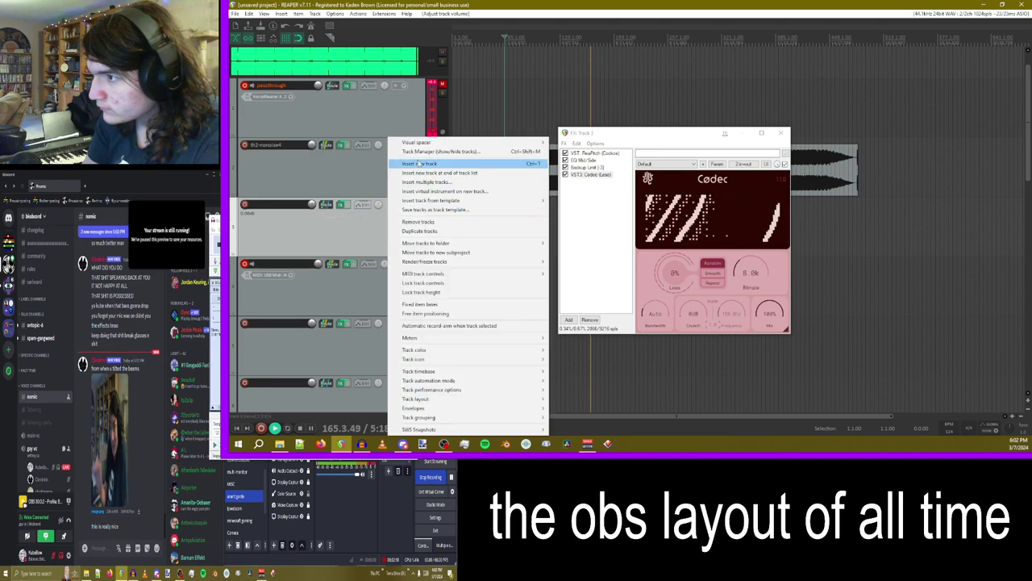
pyautogui.click(315, 206)
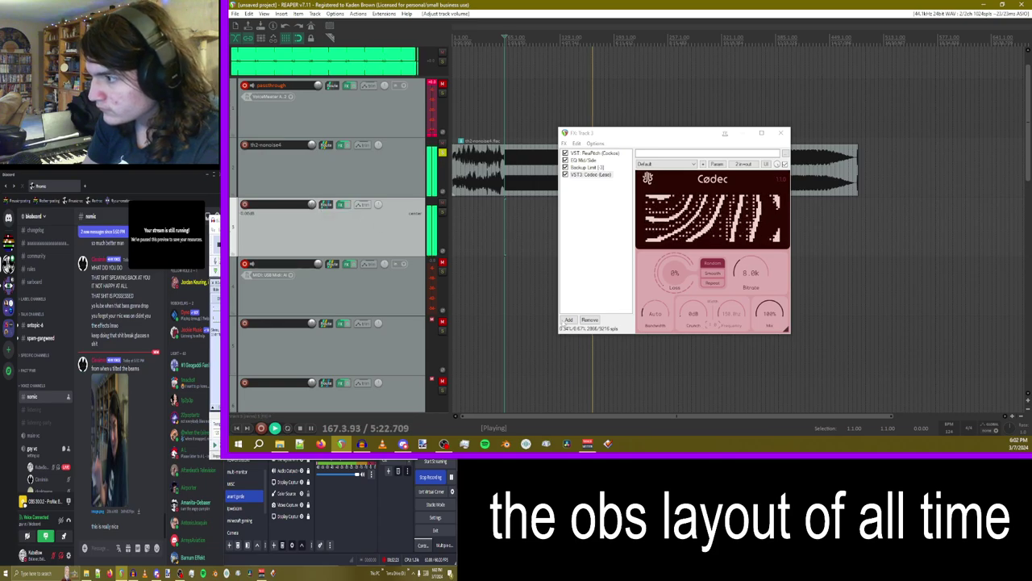
# - Add MTremolo (MeldaProduction) to track 3's chain with a saw shape and 100% depth
pyautogui.click(568, 321)
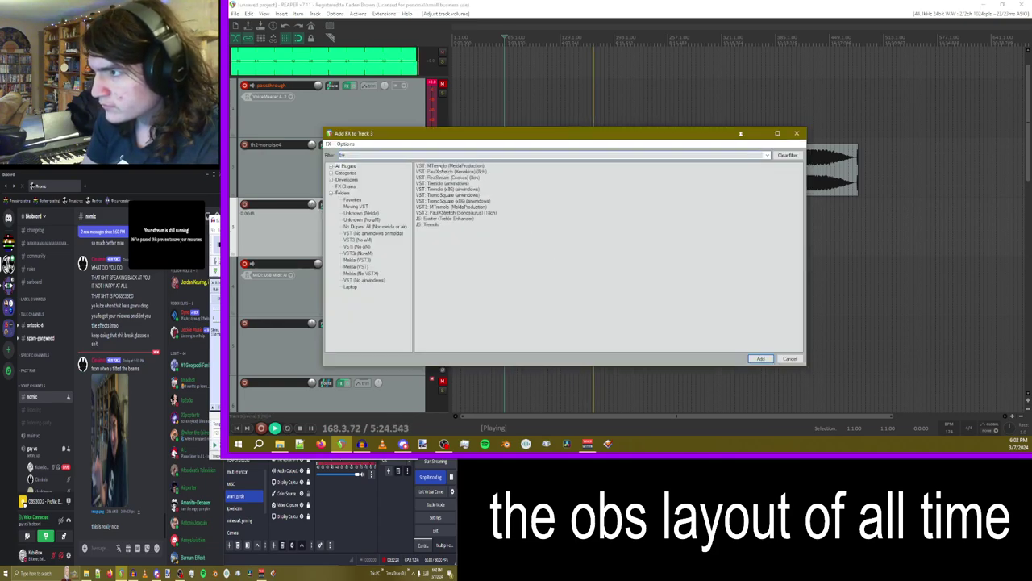
pyautogui.doubleClick(448, 167)
pyautogui.click(698, 275)
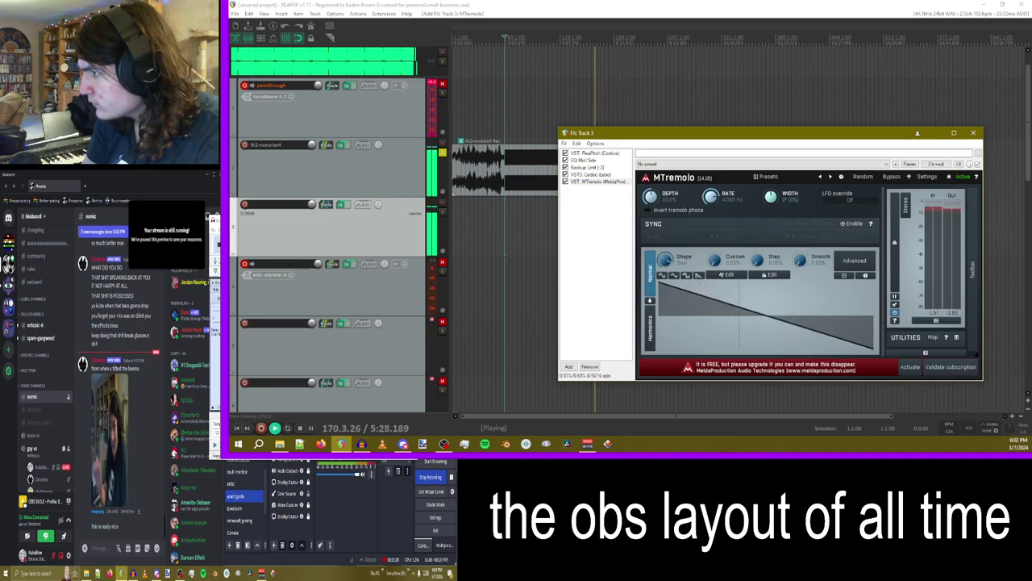
# - Modulate MTremolo's Rate parameter with a random-shaped LFO at a speed of about 0.29 Hz
pyautogui.click(911, 164)
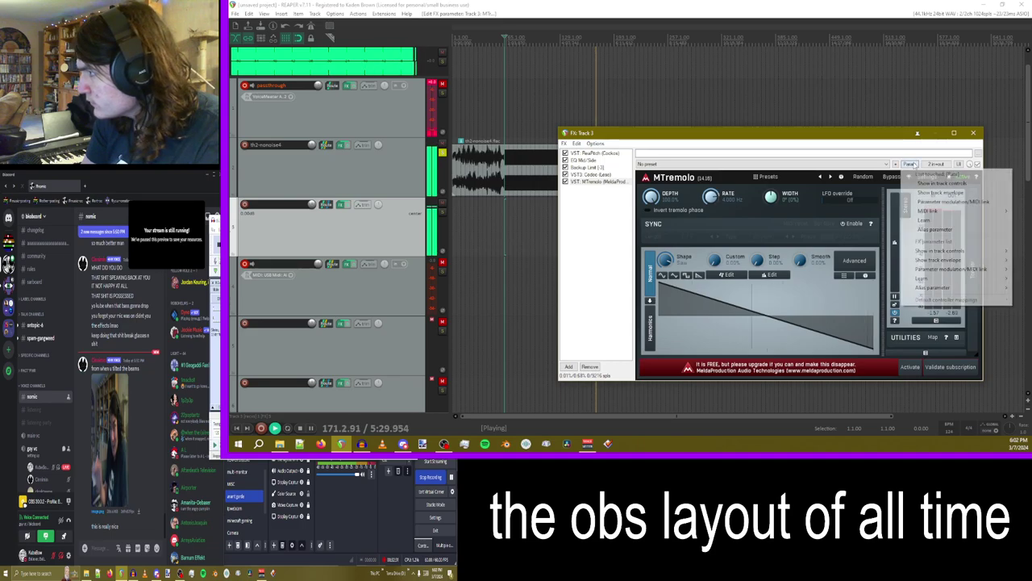
pyautogui.click(929, 203)
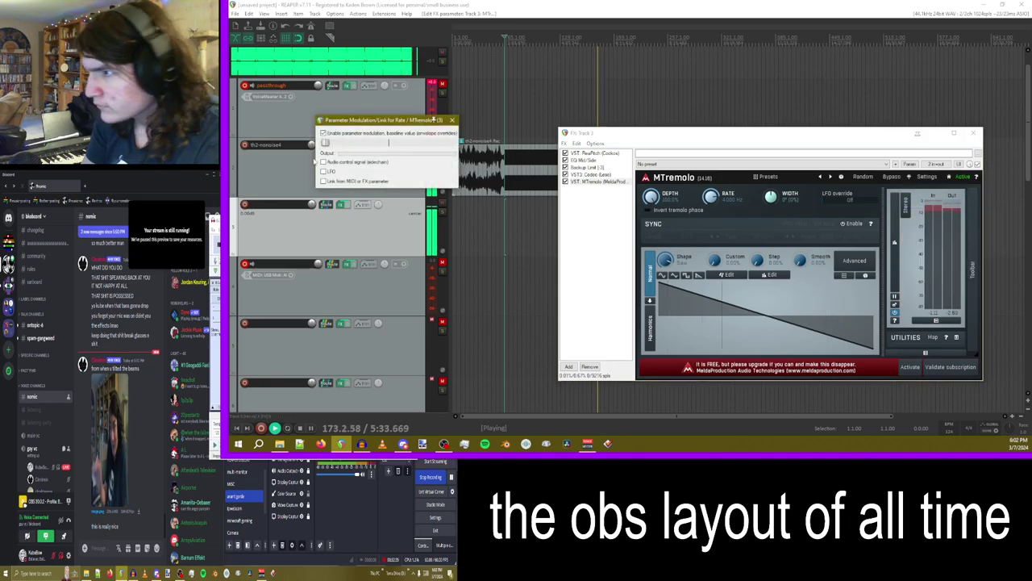
pyautogui.click(324, 172)
pyautogui.click(364, 181)
pyautogui.click(367, 198)
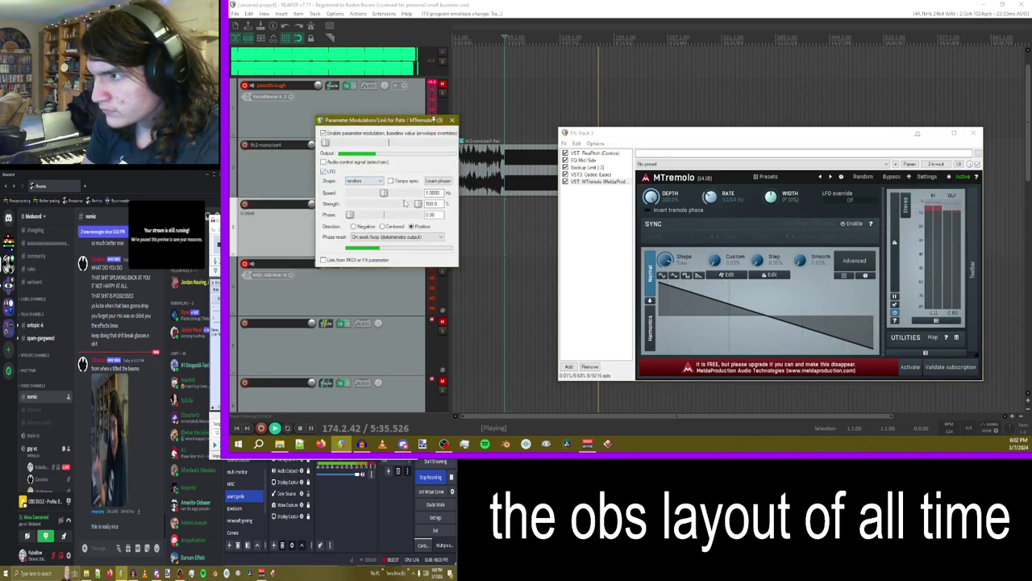
pyautogui.moveTo(374, 194); pyautogui.dragTo(357, 197)
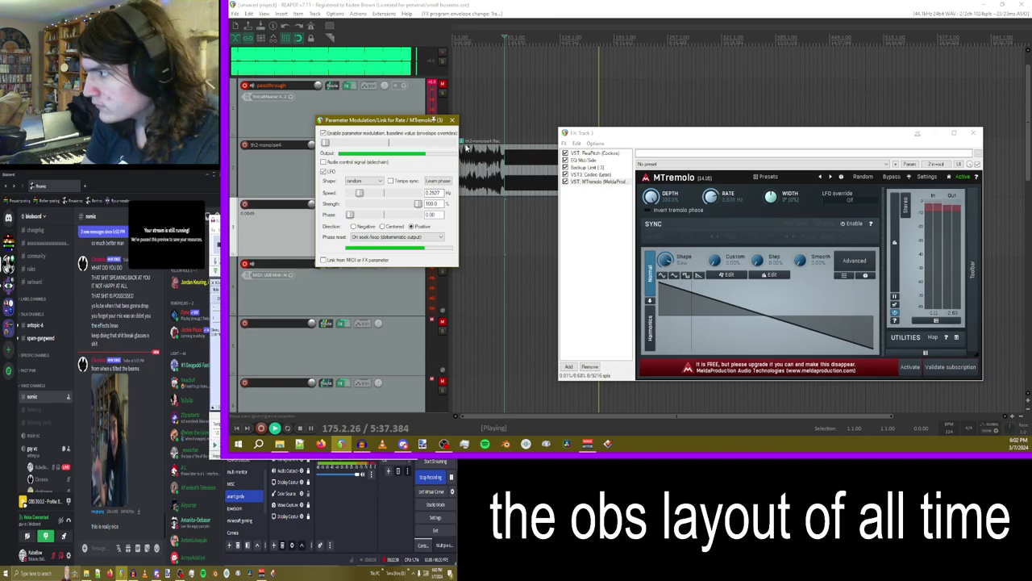
pyautogui.click(453, 120)
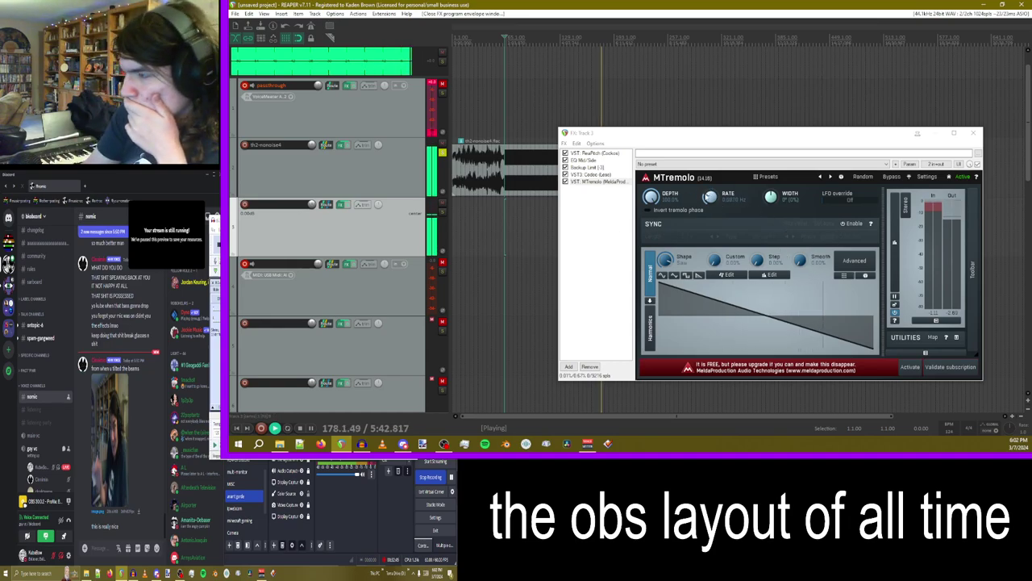
# - Raise the Rate modulation's baseline to just above the middle, with LFO strength about 53% and a centered direction, and close the effects chain
pyautogui.moveTo(709, 198); pyautogui.dragTo(710, 205)
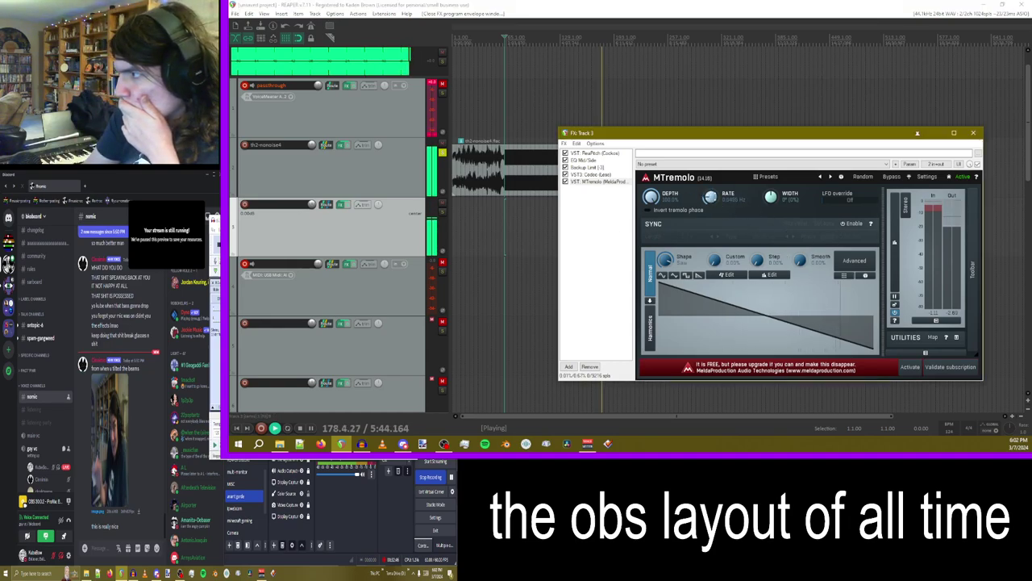
pyautogui.click(909, 164)
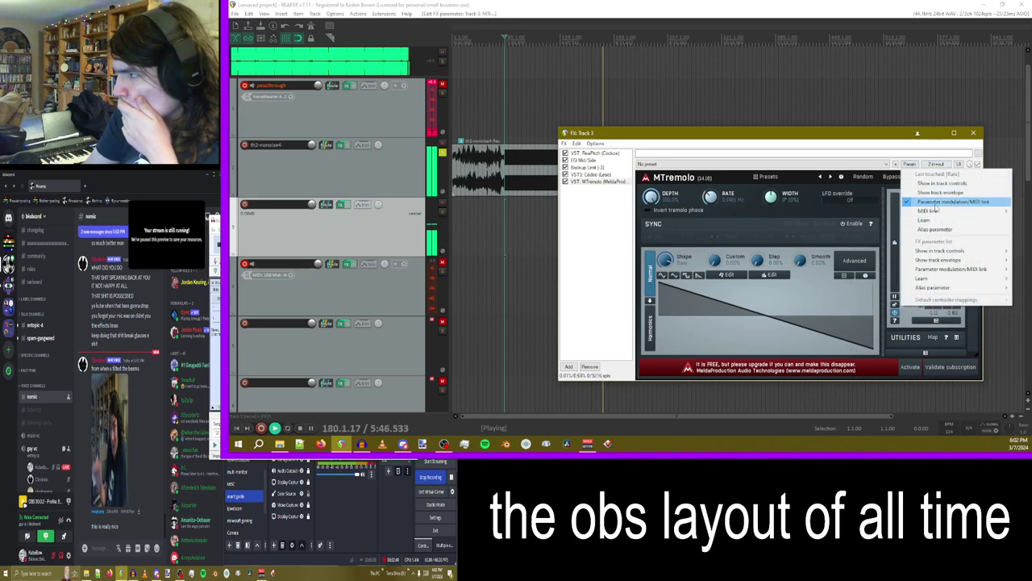
pyautogui.click(960, 202)
pyautogui.moveTo(404, 207); pyautogui.dragTo(379, 206)
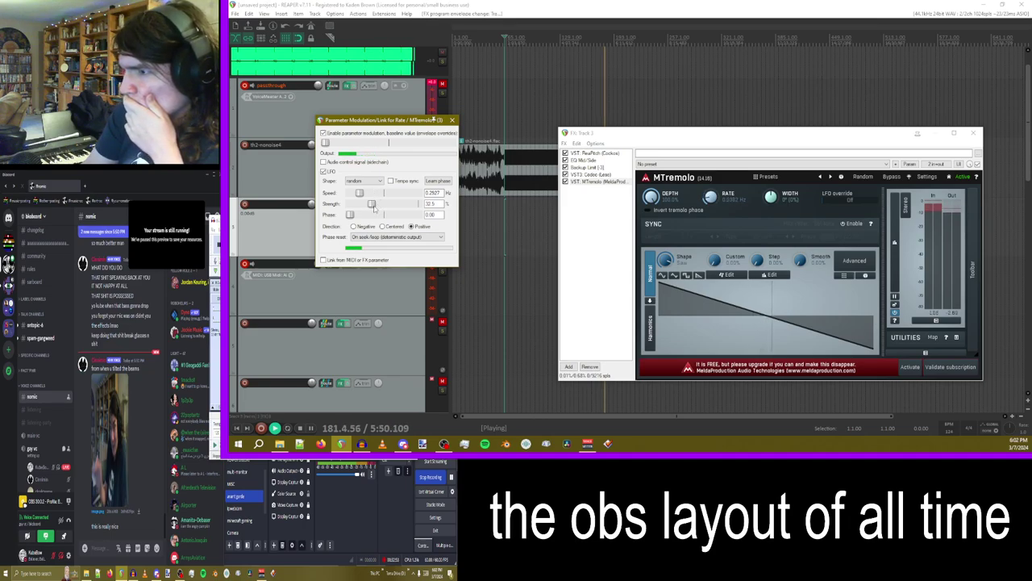
pyautogui.moveTo(350, 215)
pyautogui.mouseDown()
pyautogui.moveTo(409, 227)
pyautogui.moveTo(350, 216)
pyautogui.mouseUp()
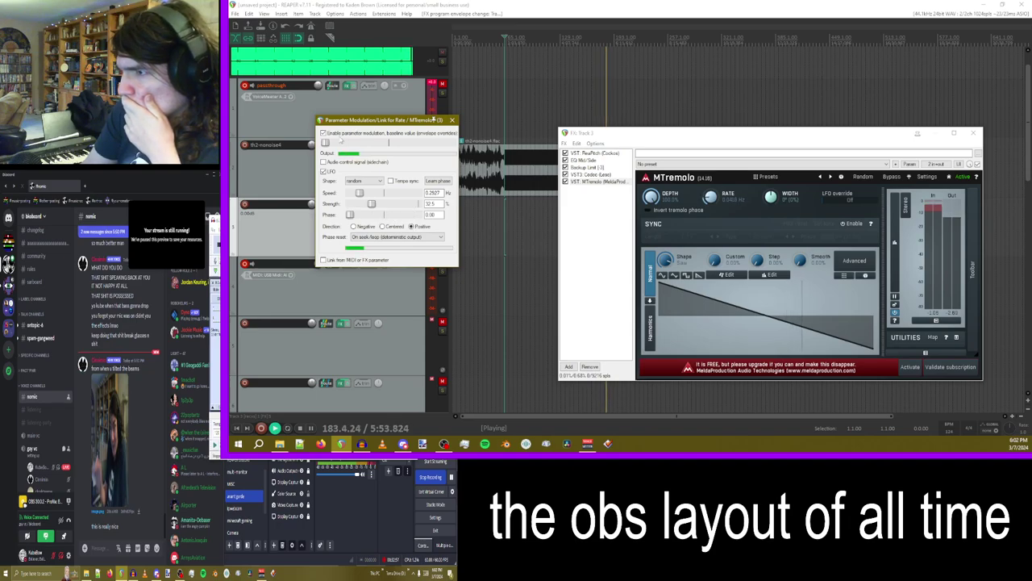
pyautogui.moveTo(326, 142); pyautogui.dragTo(395, 145)
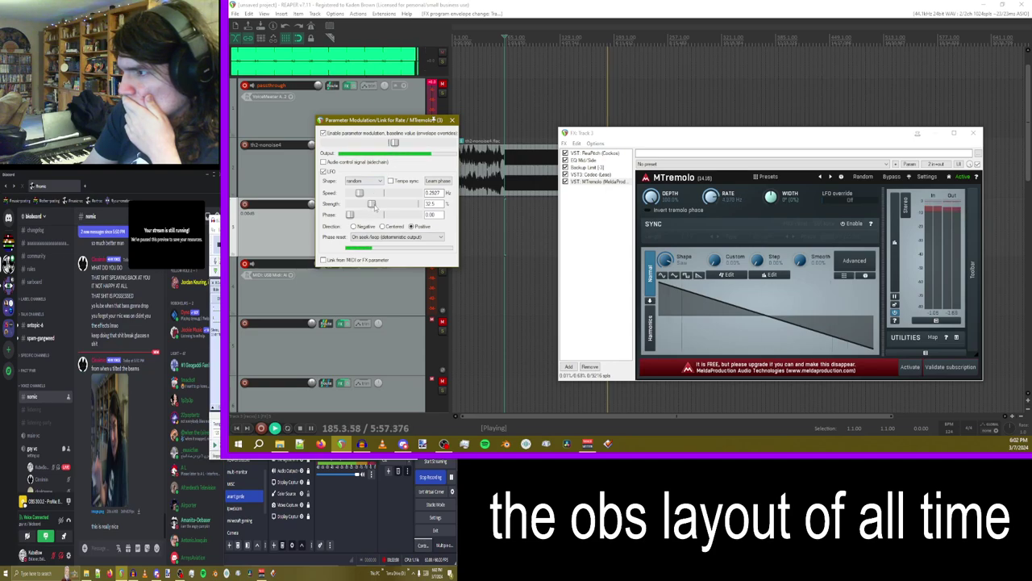
pyautogui.moveTo(374, 207); pyautogui.dragTo(389, 210)
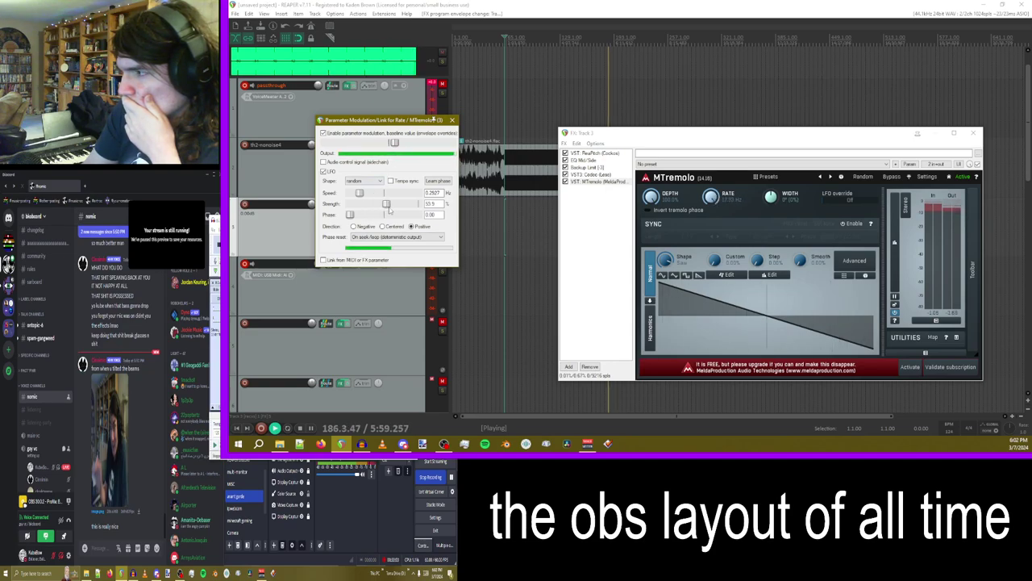
pyautogui.click(383, 226)
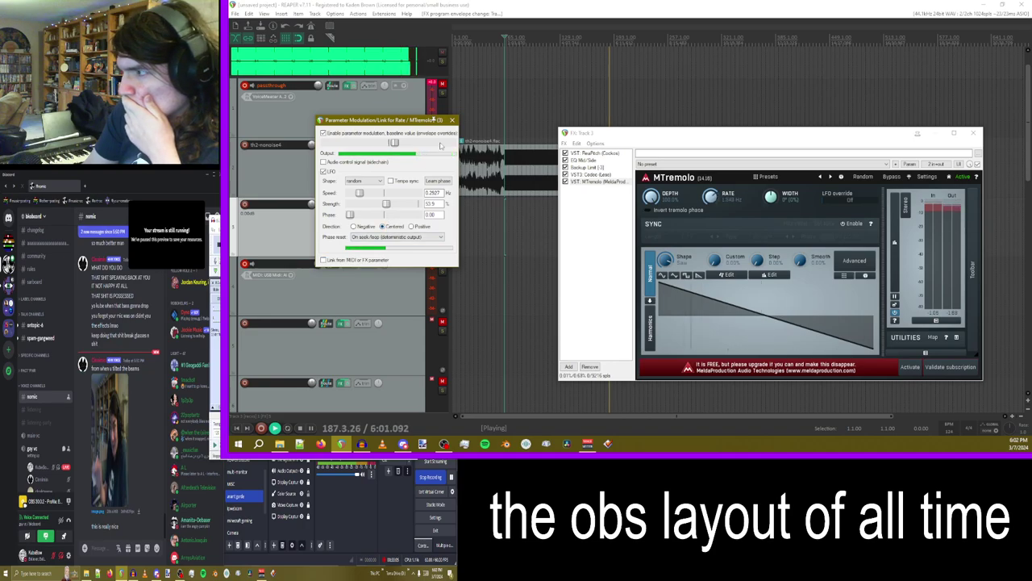
pyautogui.click(452, 119)
pyautogui.click(973, 132)
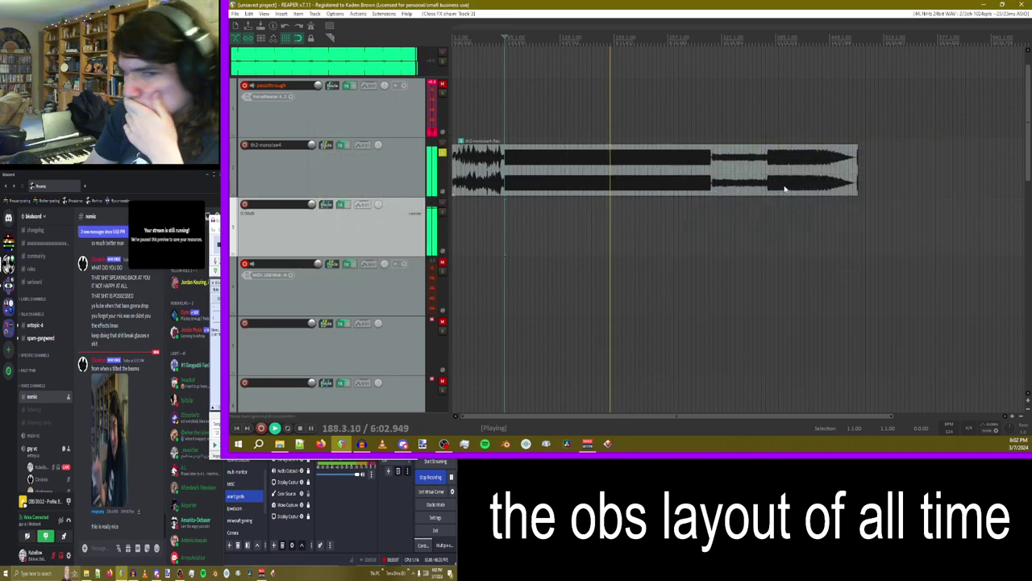
# - Switch to Discord and replace the voice channel's status text with "layin"
pyautogui.click(140, 479)
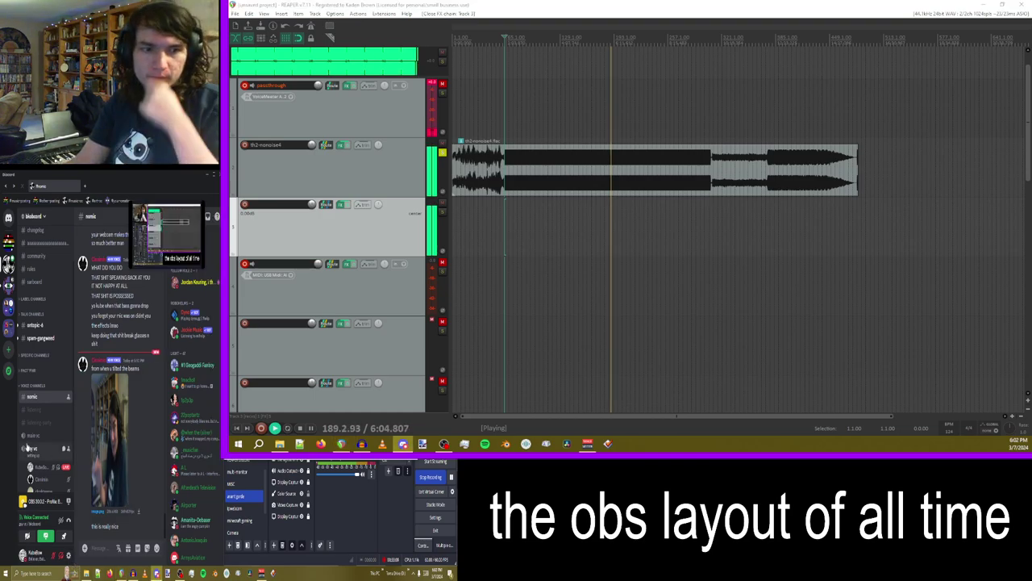
pyautogui.scroll(-1, 33, 438)
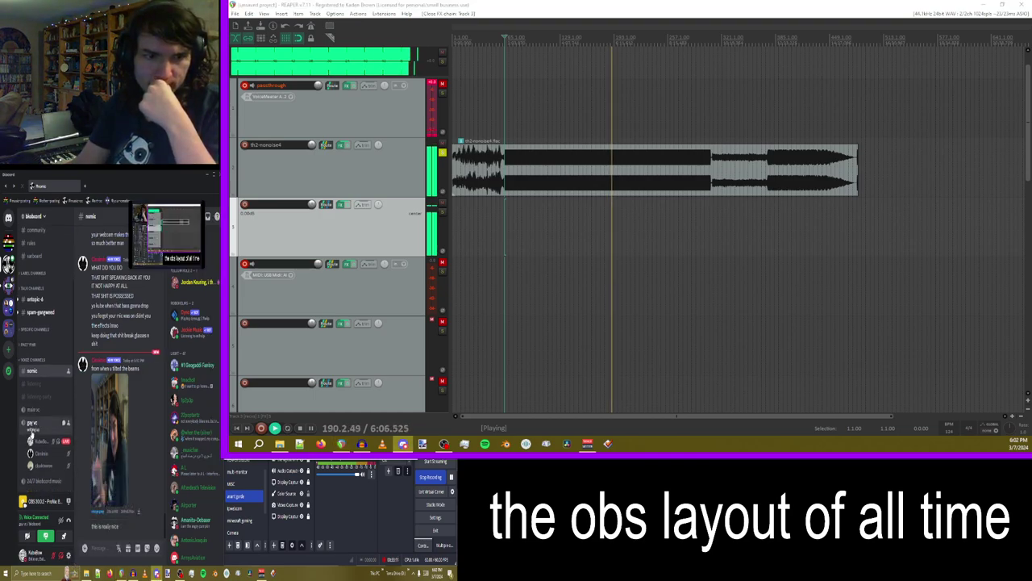
pyautogui.click(33, 431)
pyautogui.moveTo(84, 412); pyautogui.dragTo(48, 417)
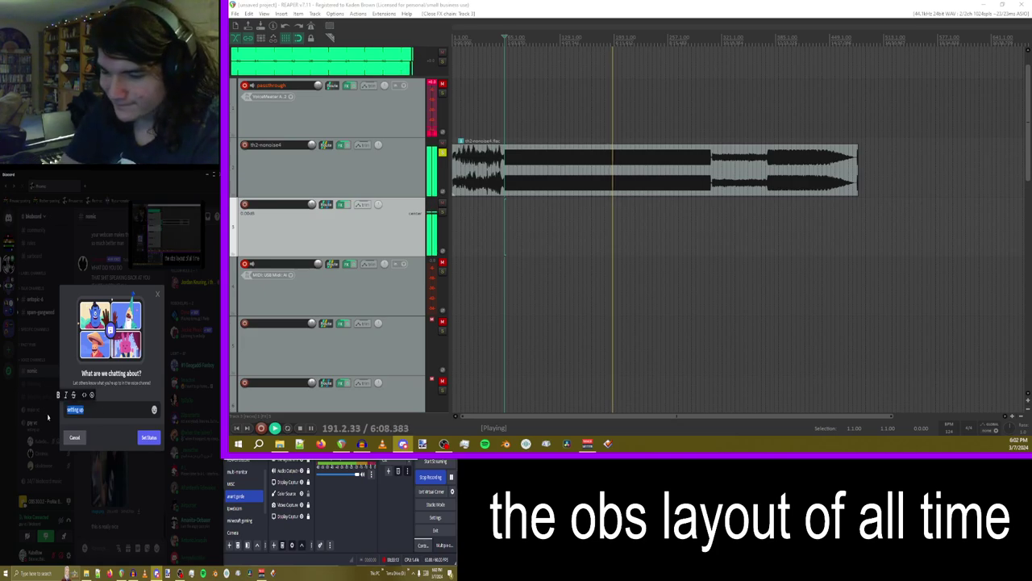
pyautogui.write('layin')
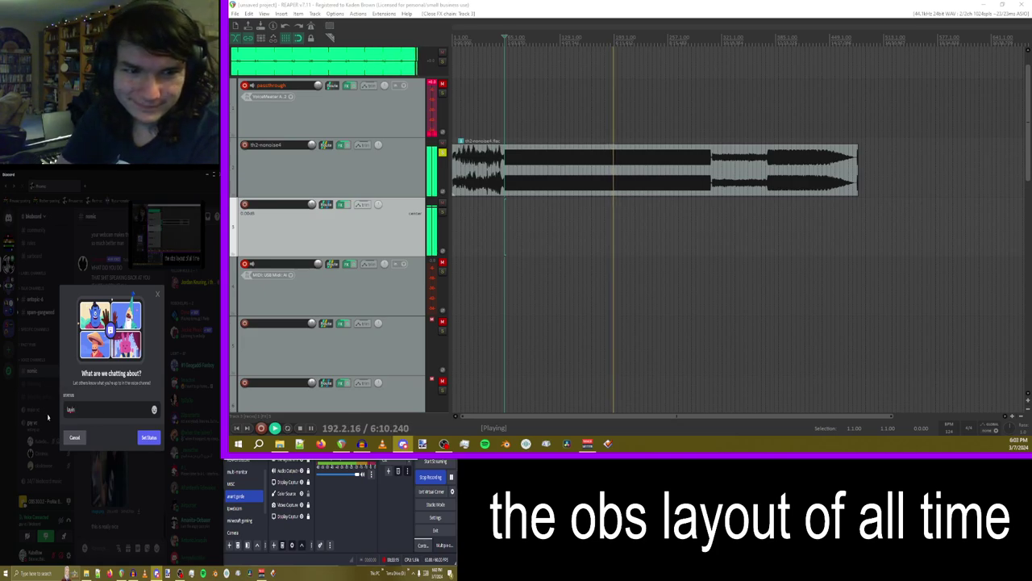
pyautogui.write('p')
pyautogui.press('Return')
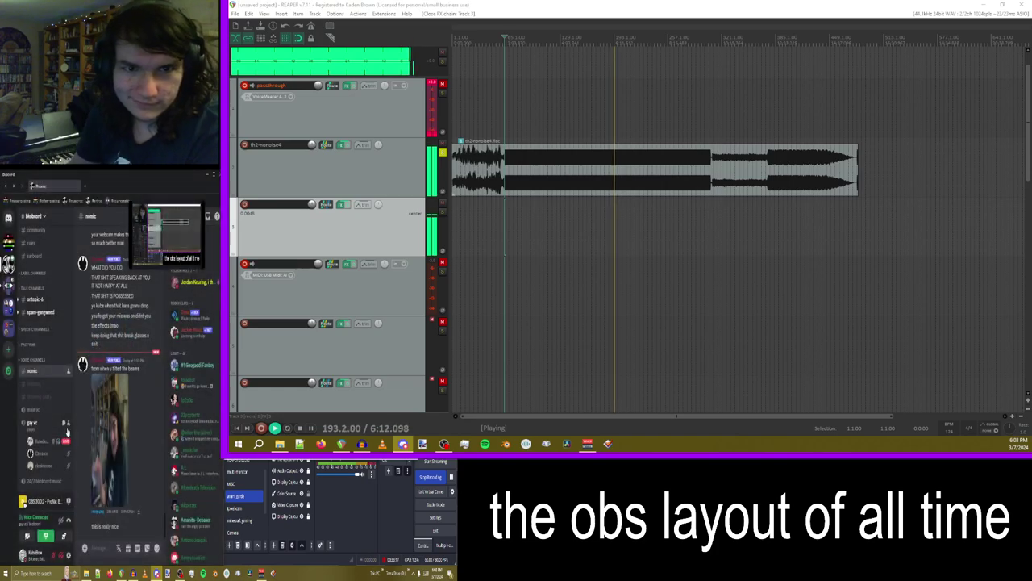
# - Return to REAPER, check track 3's effects chain, and insert a new empty track directly below track 3
pyautogui.click(560, 4)
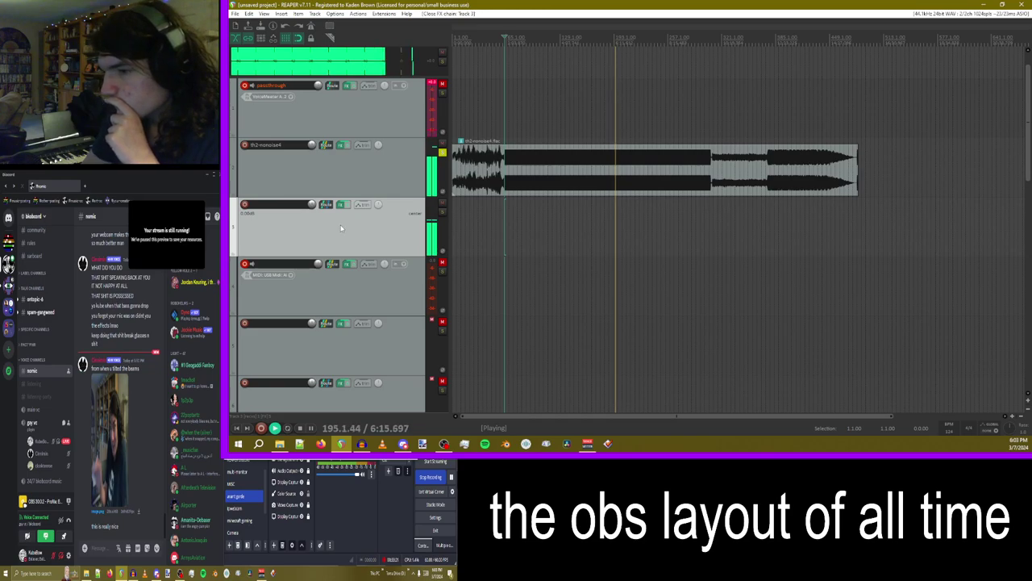
pyautogui.click(341, 204)
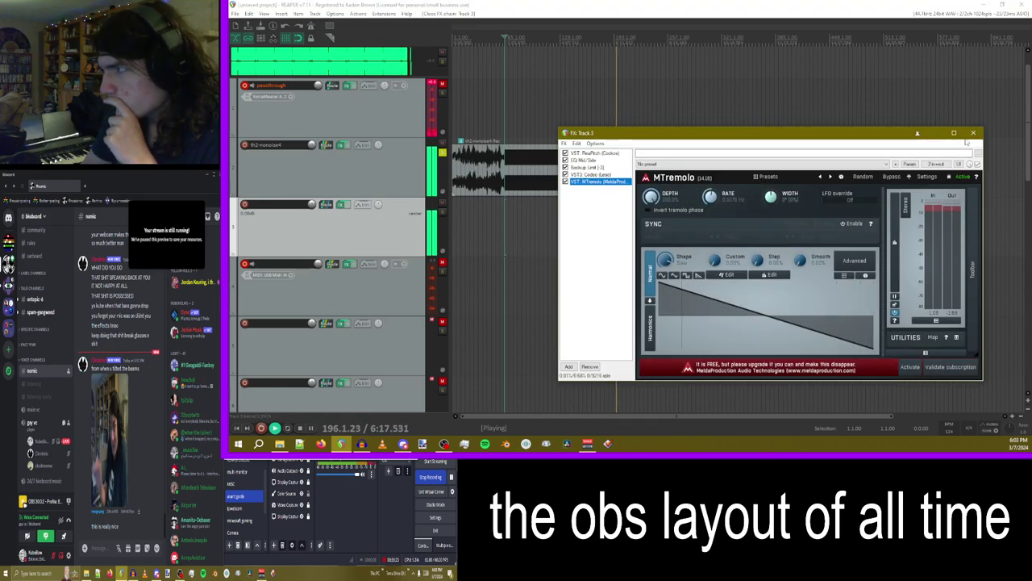
pyautogui.click(973, 132)
pyautogui.rightClick(368, 216)
pyautogui.click(400, 164)
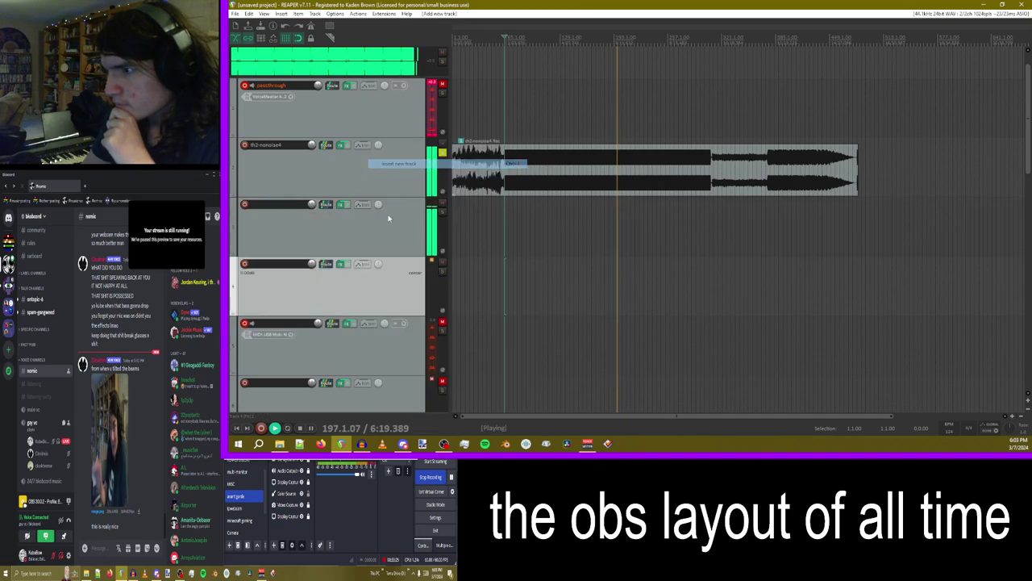
pyautogui.moveTo(356, 272); pyautogui.dragTo(342, 313)
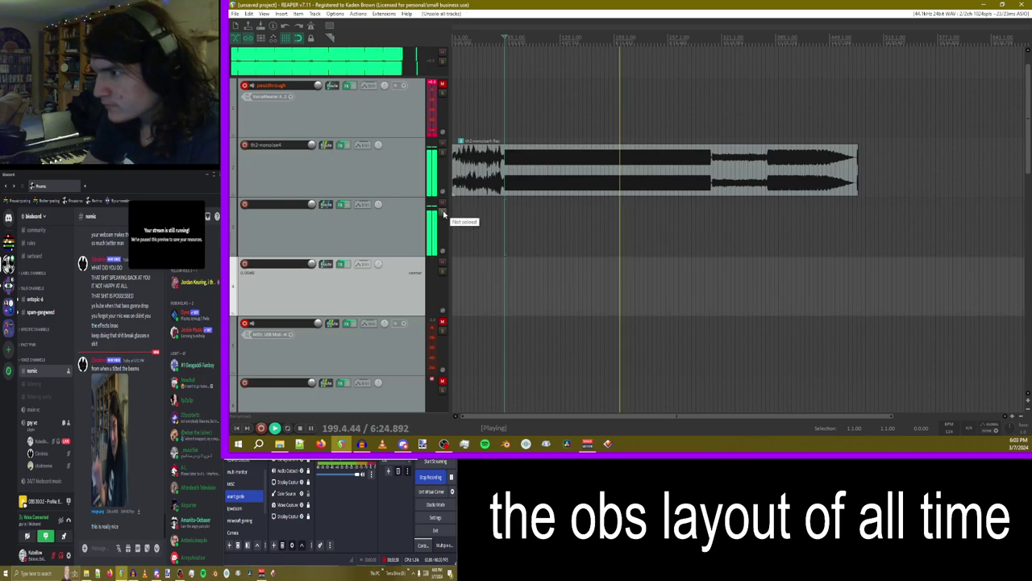
# - Solo tracks 2 and 3 together to hear the source with its effects layer
pyautogui.click(443, 211)
pyautogui.click(442, 153)
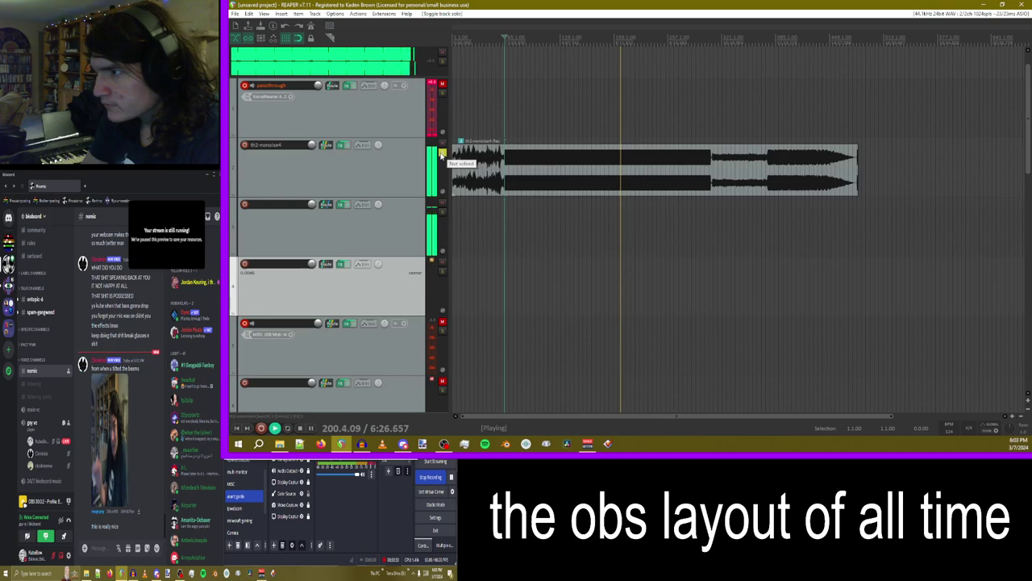
pyautogui.click(443, 211)
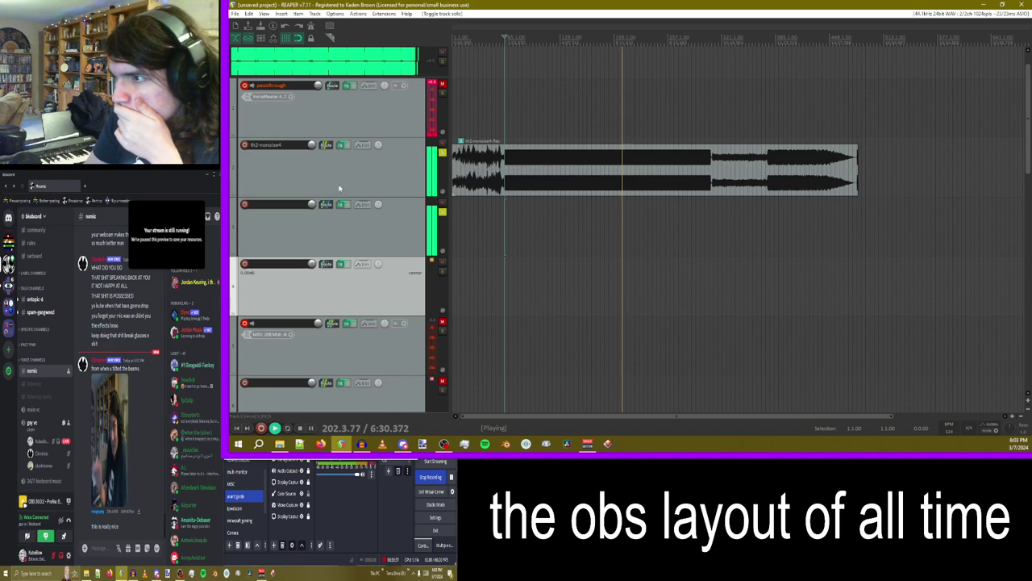
# - Add a send from track 2 to the new track 4 and lower track 4's volume to -inf dB
pyautogui.moveTo(325, 146); pyautogui.dragTo(545, 269)
pyautogui.click(614, 268)
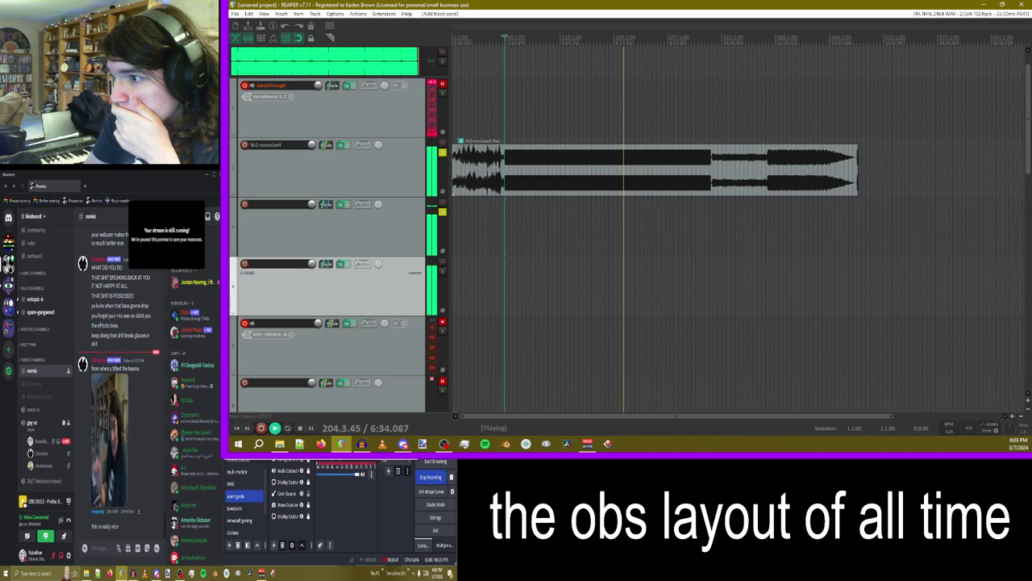
pyautogui.moveTo(312, 263); pyautogui.dragTo(312, 323)
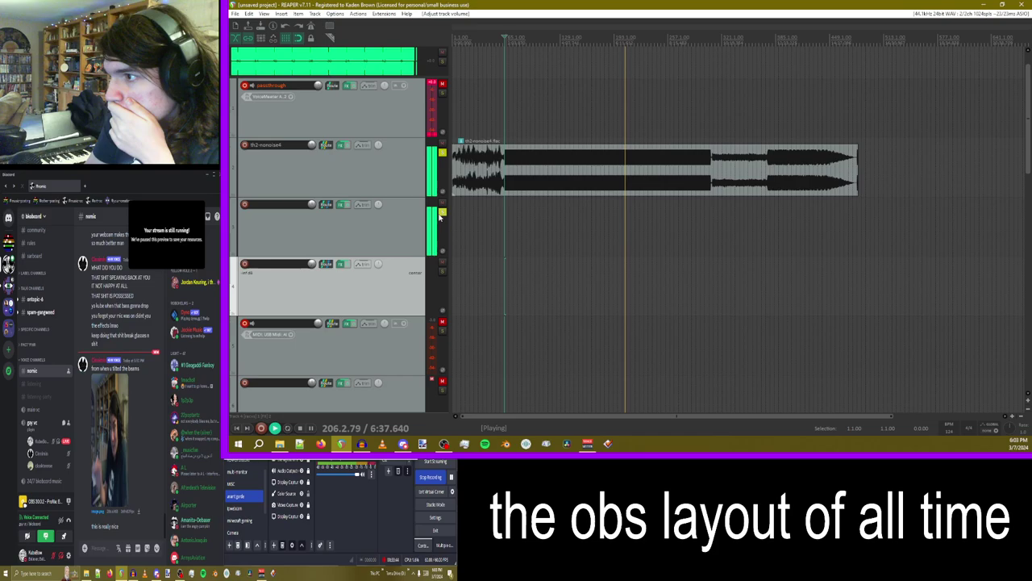
# - Clear the solos on tracks 3 and 2, and mute track 4 with its volume reset to 0 dB
pyautogui.click(442, 212)
pyautogui.click(442, 152)
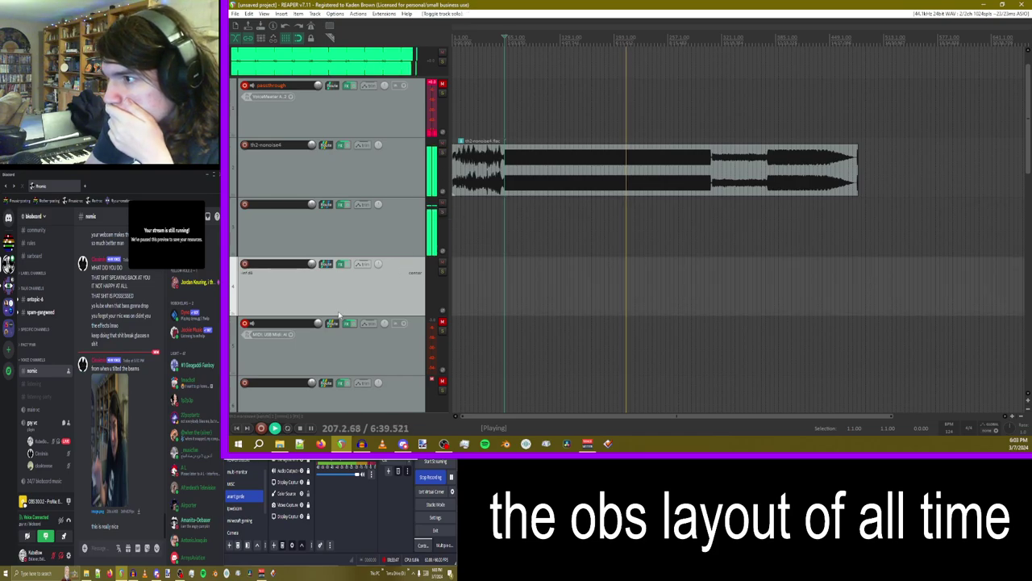
pyautogui.click(442, 262)
pyautogui.doubleClick(312, 266)
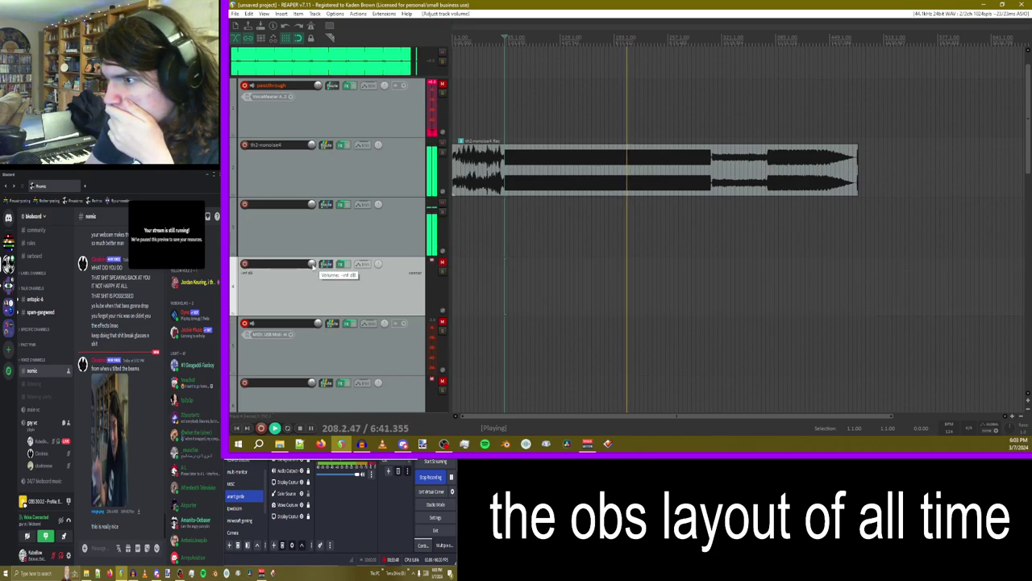
# - Copy track 3's whole effects chain, from ReaPitch through MTremolo, onto track 4 and close both effects windows
pyautogui.click(340, 264)
pyautogui.moveTo(371, 40); pyautogui.dragTo(687, 30)
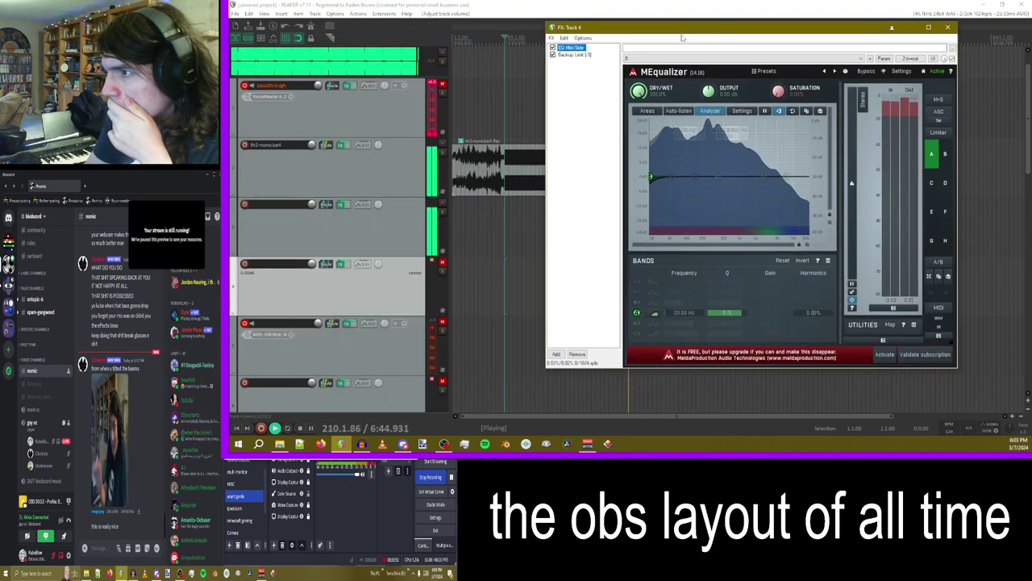
pyautogui.click(948, 28)
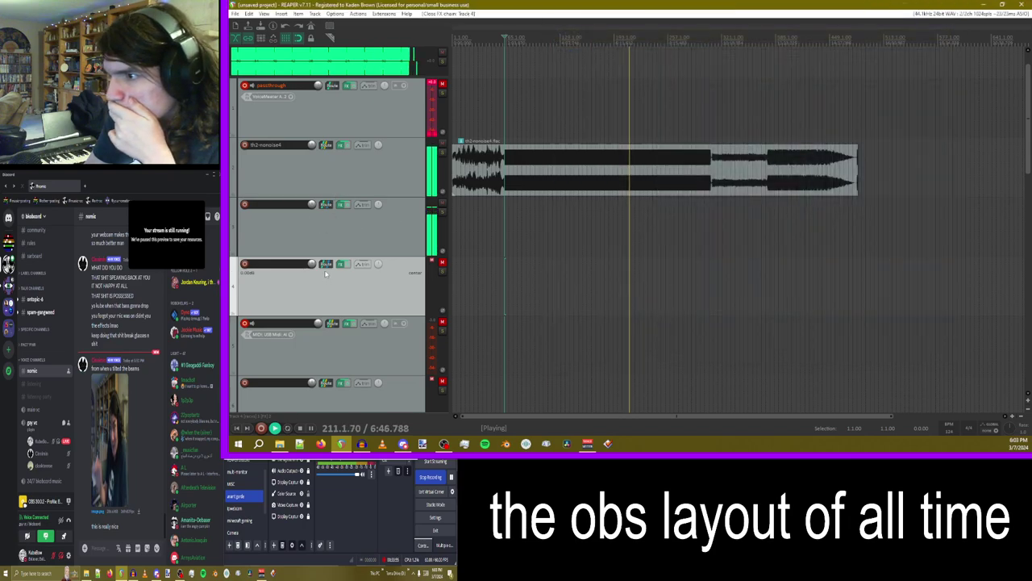
pyautogui.click(340, 204)
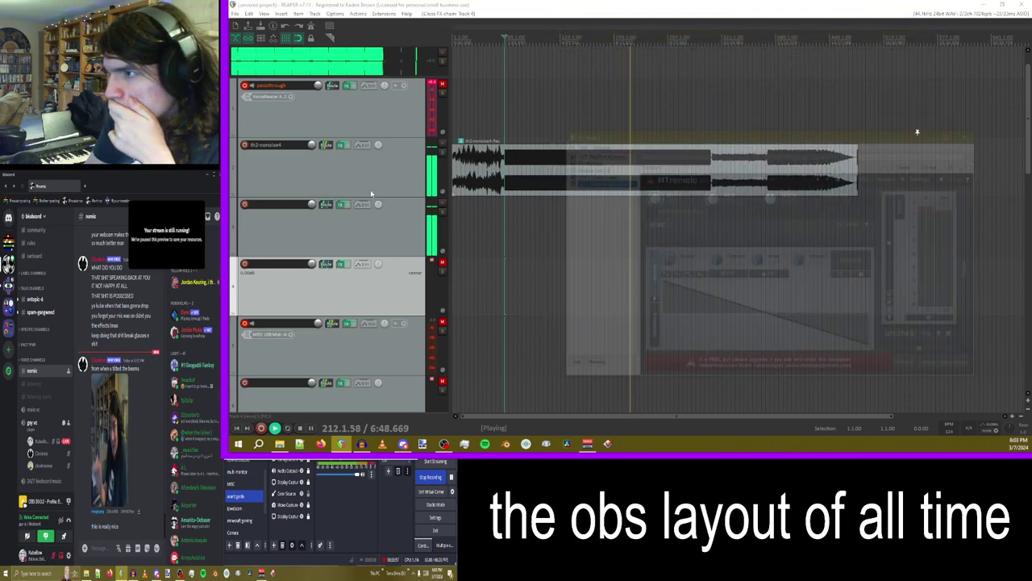
pyautogui.keyDown('shift'); pyautogui.click(587, 153); pyautogui.keyUp('shift')
pyautogui.moveTo(587, 153); pyautogui.dragTo(387, 287)
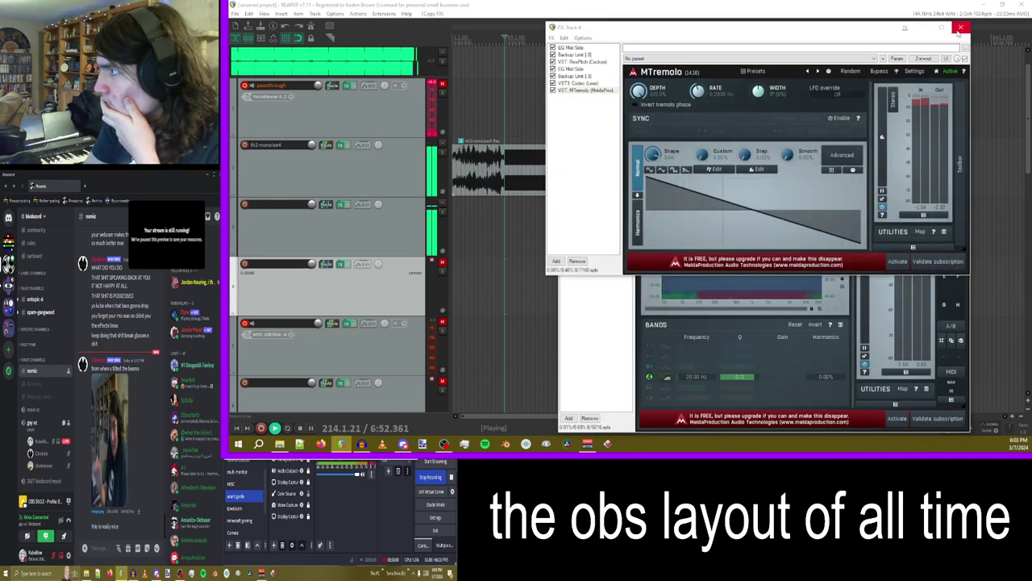
pyautogui.click(960, 27)
pyautogui.click(960, 91)
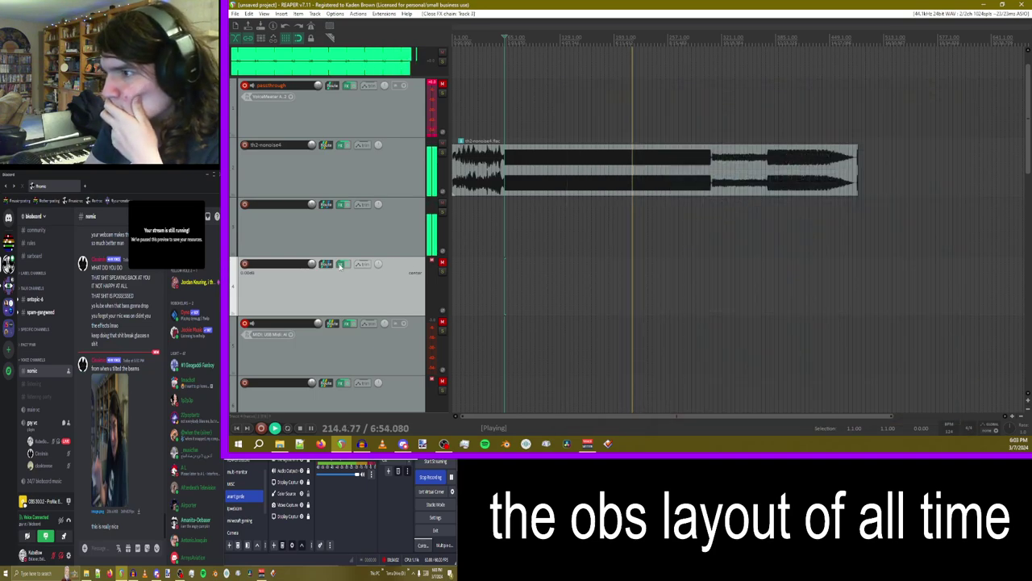
# - Remove the first EQ Mid/Side and Backup Limit from the start of track 4's chain, ahead of ReaPitch
pyautogui.click(340, 264)
pyautogui.moveTo(613, 27); pyautogui.dragTo(560, 113)
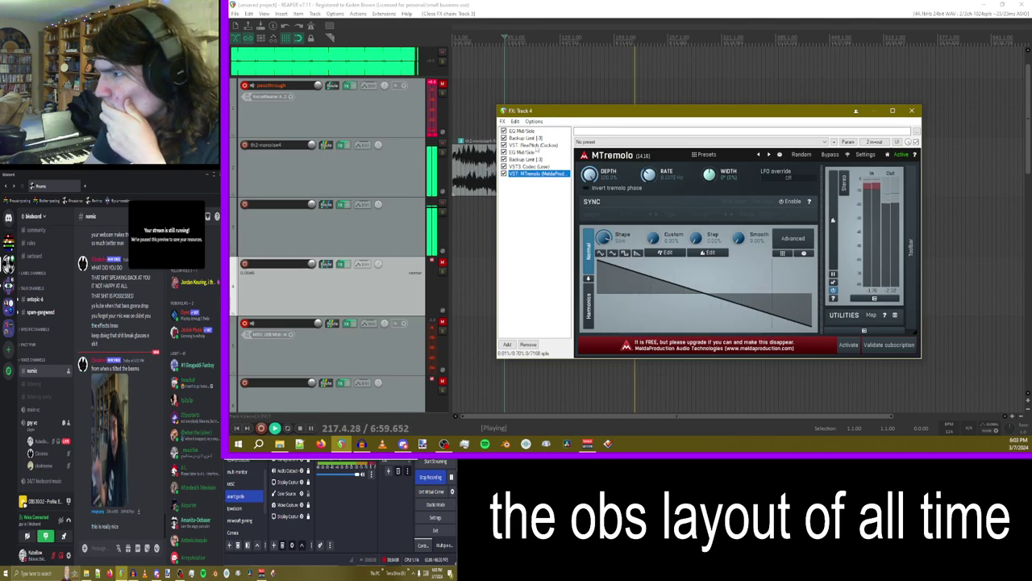
pyautogui.click(525, 138)
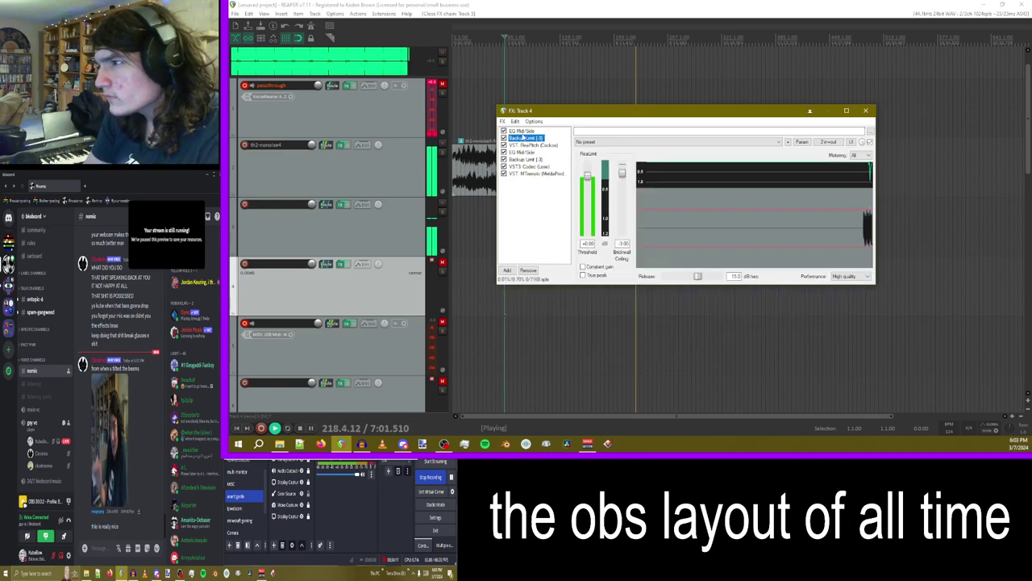
pyautogui.keyDown('shift'); pyautogui.click(522, 131); pyautogui.keyUp('shift')
pyautogui.click(528, 417)
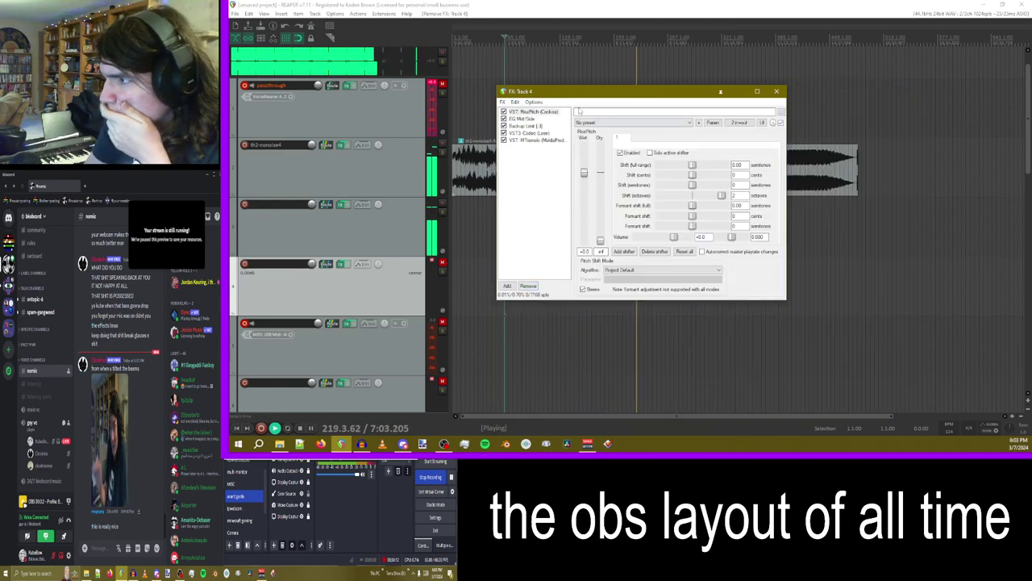
pyautogui.moveTo(558, 93); pyautogui.dragTo(599, 109)
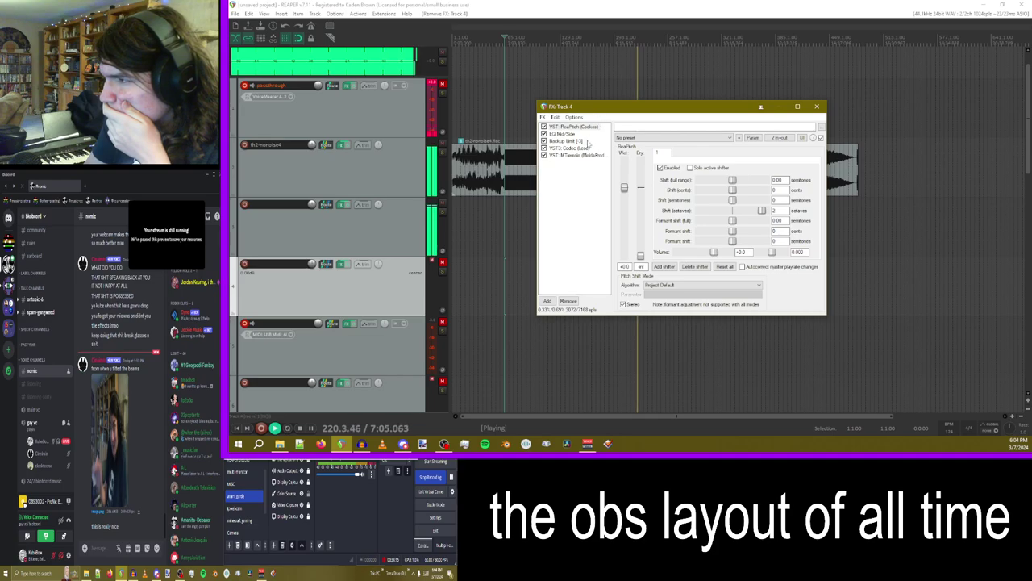
# - Find dearVR MICRO (Dear Reality) by filtering for "dear" and add it after MTremolo in track 4's chain
pyautogui.click(548, 302)
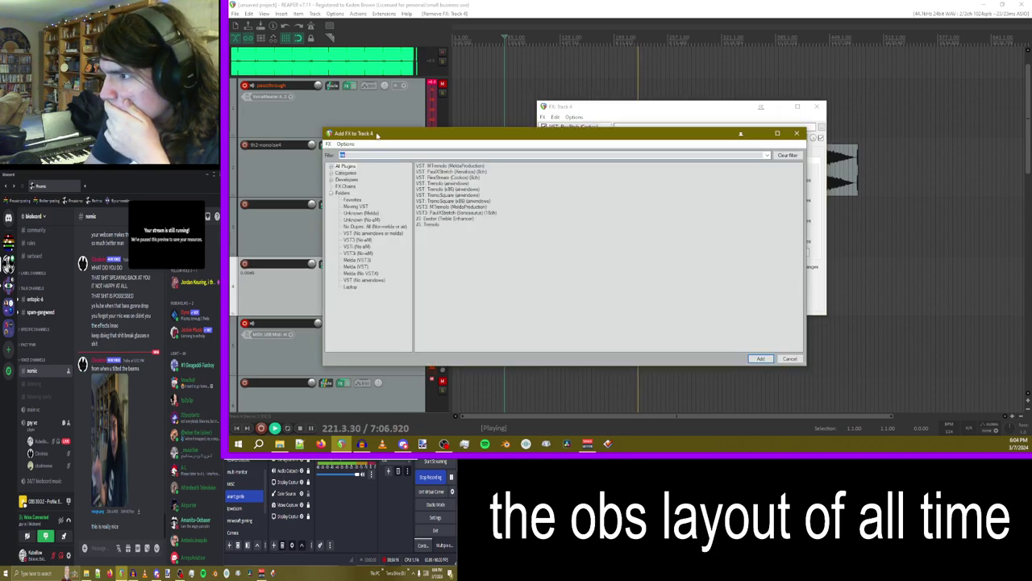
pyautogui.moveTo(377, 135); pyautogui.dragTo(409, 147)
pyautogui.write('3d')
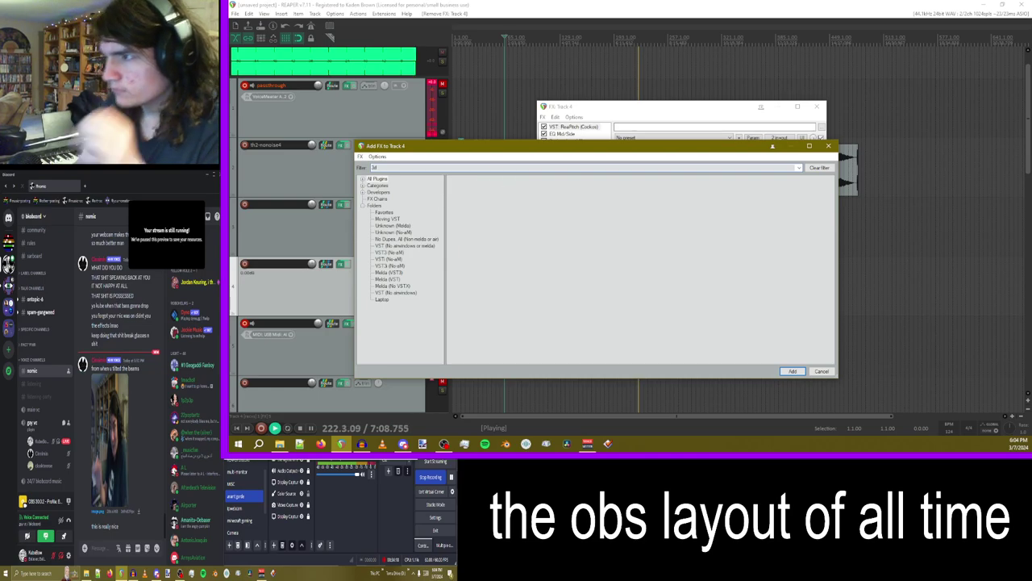
pyautogui.click(383, 212)
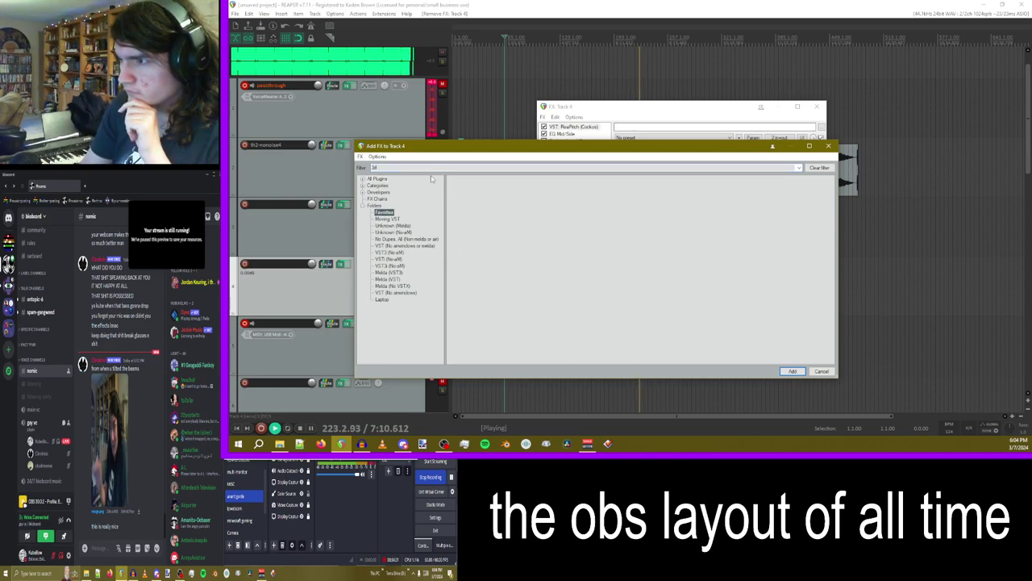
pyautogui.moveTo(411, 167); pyautogui.dragTo(372, 167)
pyautogui.write('dear')
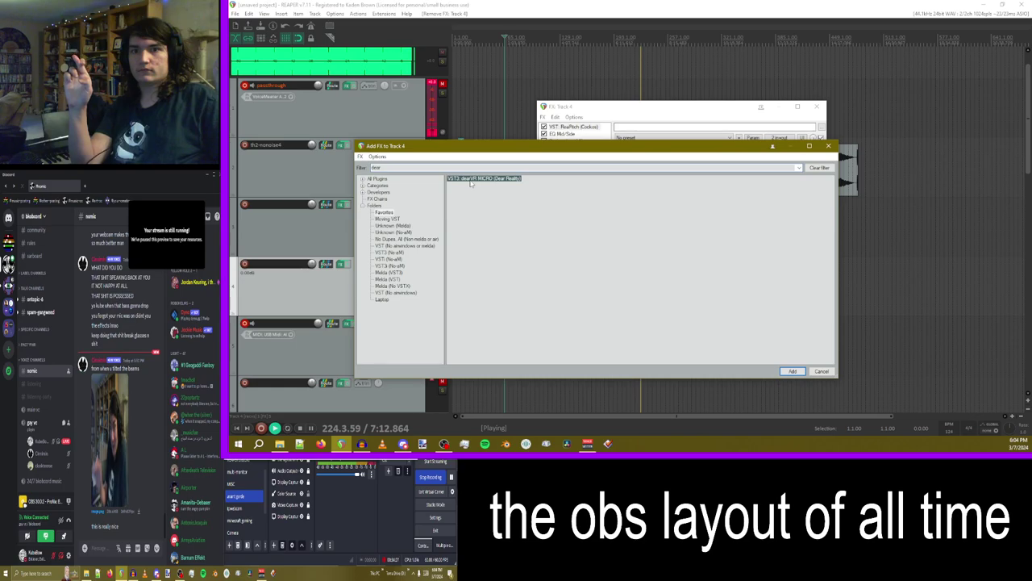
pyautogui.doubleClick(471, 180)
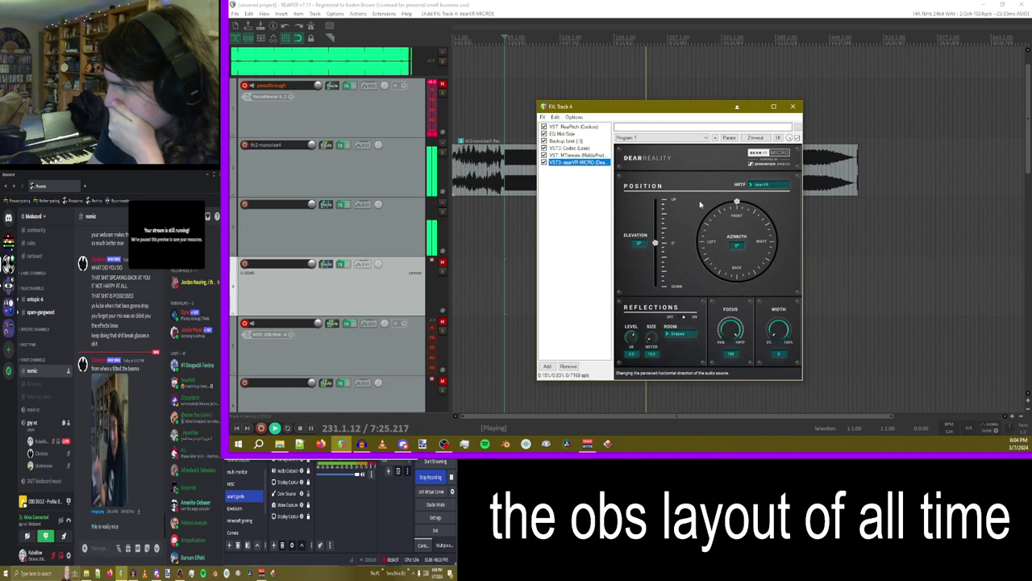
# - Set dearVR MICRO's elevation to about 36° with a widened source, and its reflections to a Glass room about 21.7 m in size
pyautogui.moveTo(655, 242); pyautogui.dragTo(654, 228)
pyautogui.moveTo(736, 202); pyautogui.dragTo(725, 205)
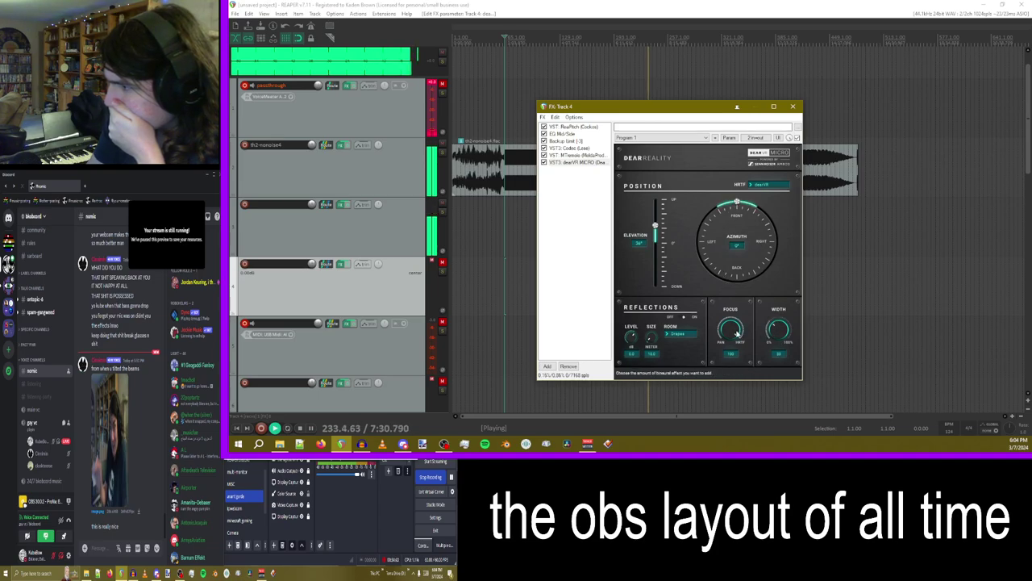
pyautogui.click(678, 334)
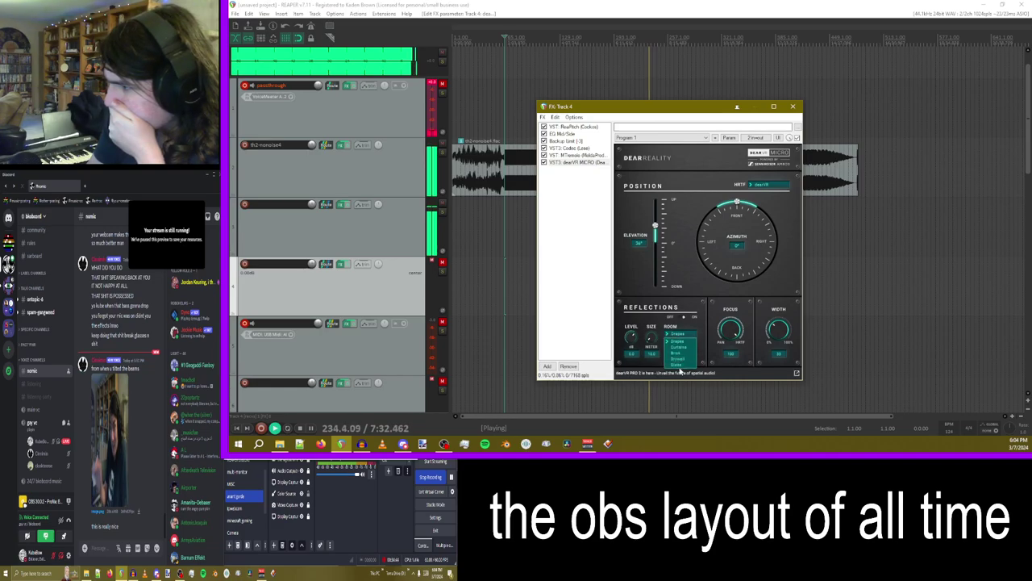
pyautogui.click(679, 366)
pyautogui.moveTo(653, 340); pyautogui.dragTo(661, 307)
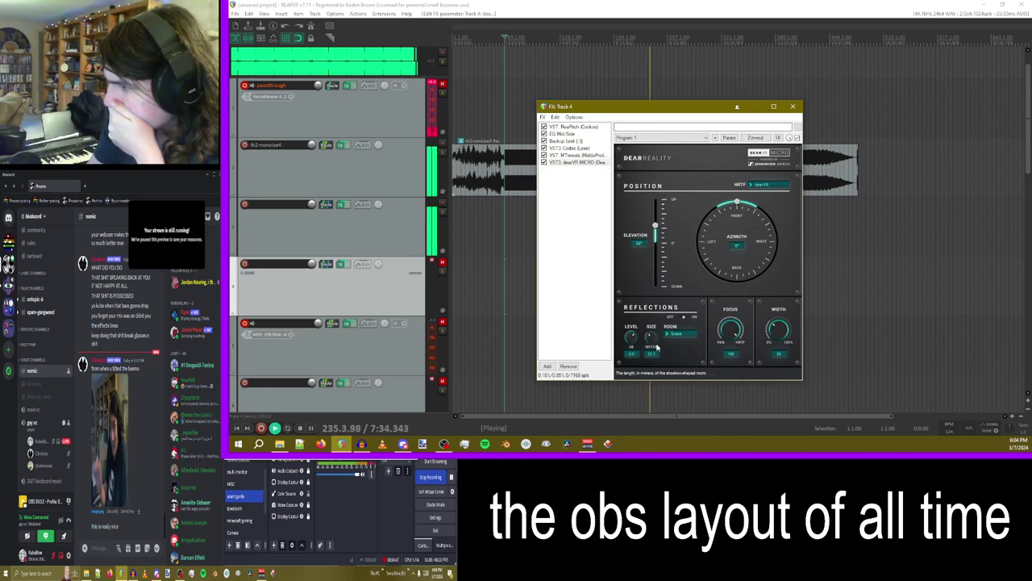
# - Add ValhallaSupermassive after dearVR MICRO at the end of track 4's effects chain
pyautogui.moveTo(585, 109); pyautogui.dragTo(768, 108)
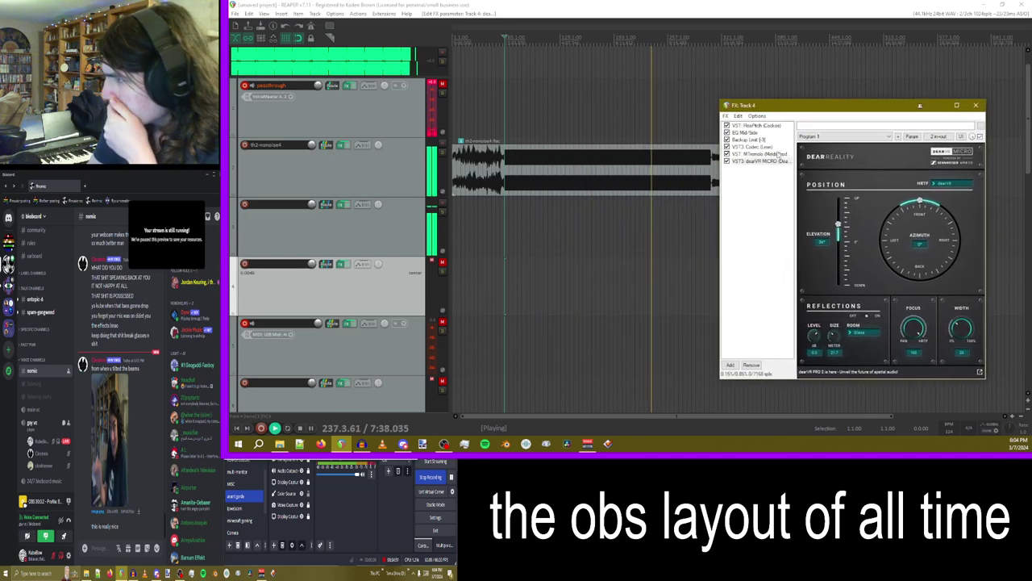
pyautogui.click(730, 365)
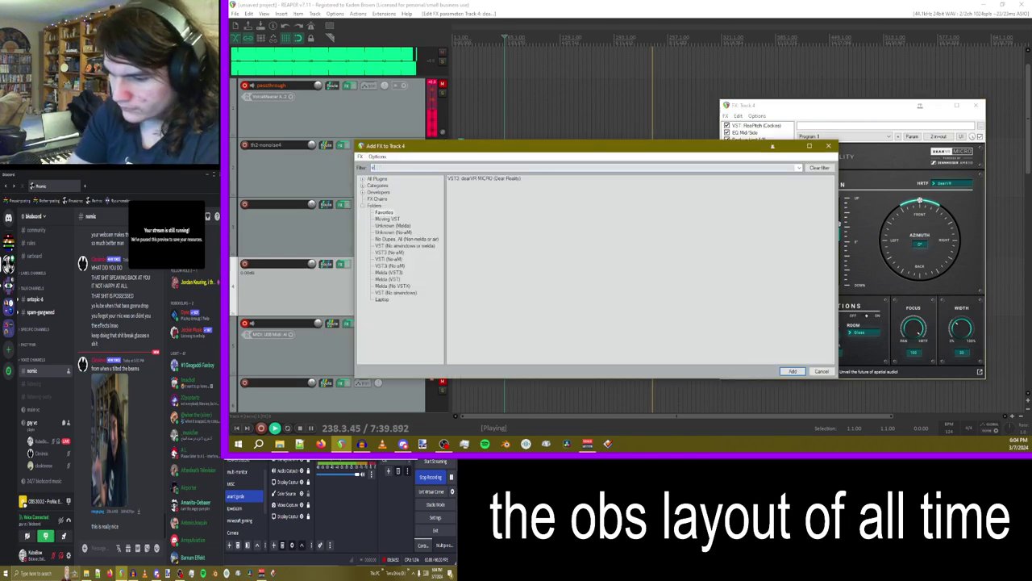
pyautogui.doubleClick(496, 178)
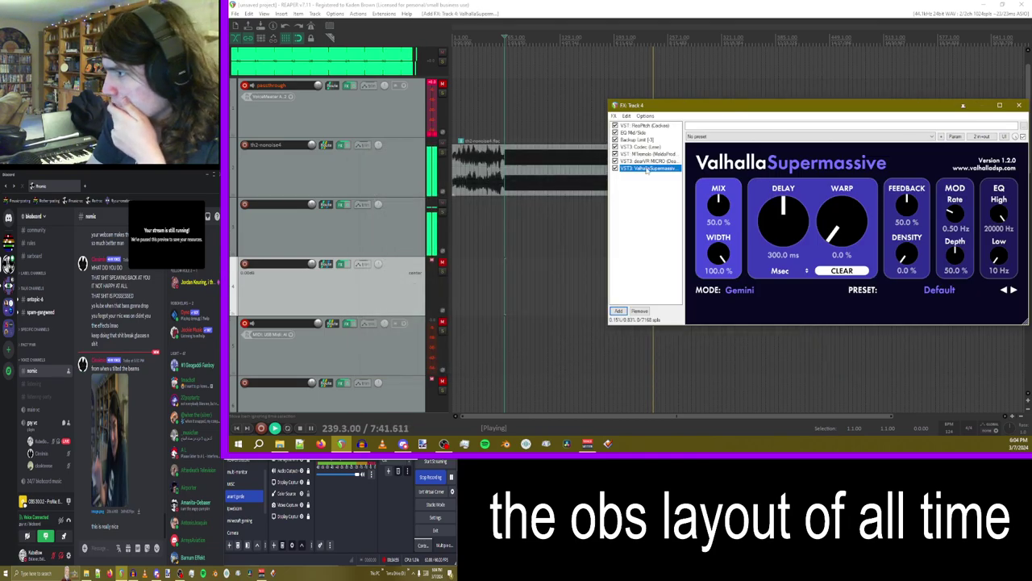
# - Set ValhallaSupermassive's mode to Great Annihilator and move it between MTremolo and dearVR MICRO in track 4's chain
pyautogui.click(738, 290)
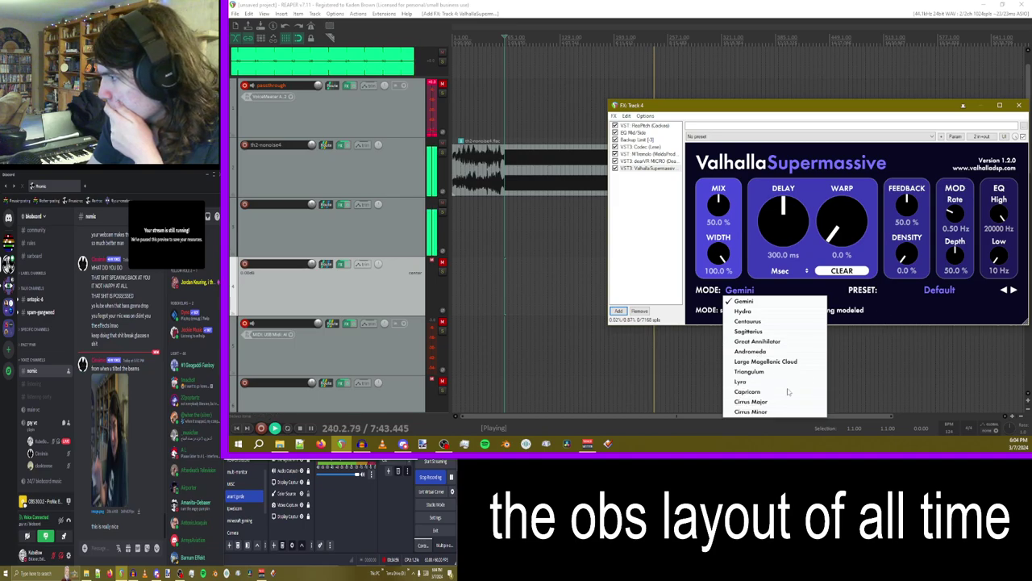
pyautogui.click(788, 392)
pyautogui.click(749, 289)
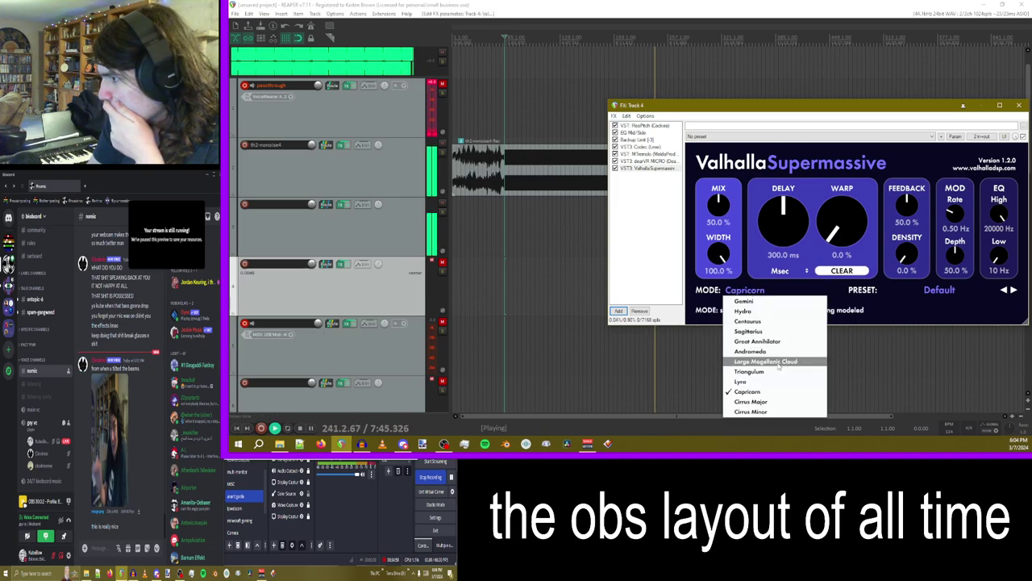
pyautogui.click(778, 362)
pyautogui.click(744, 289)
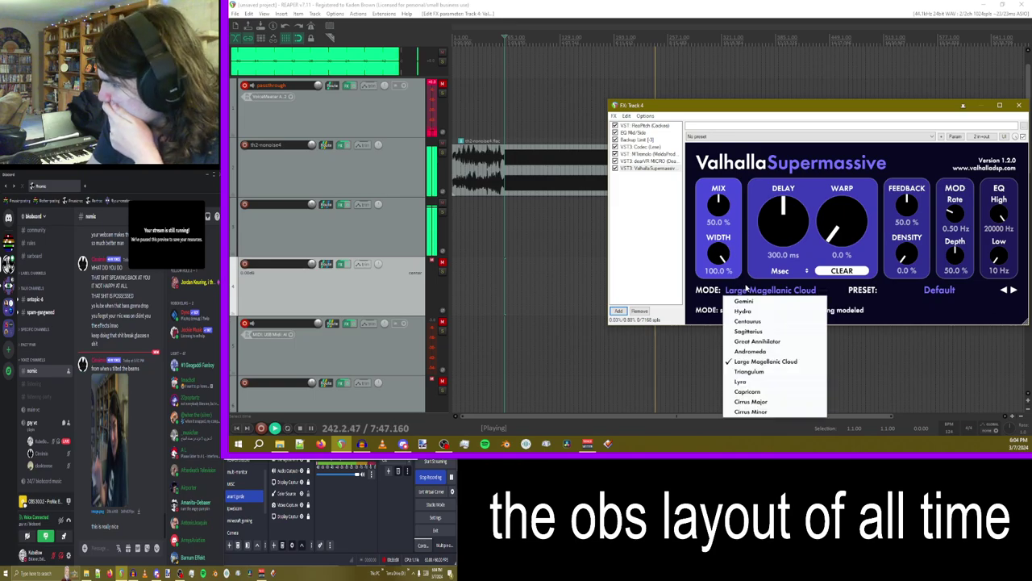
pyautogui.click(769, 342)
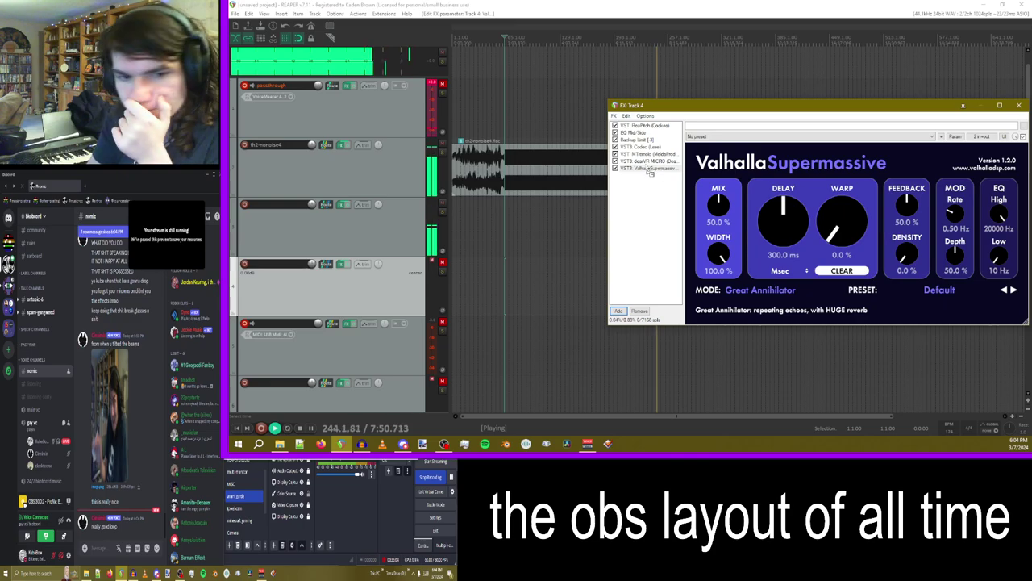
pyautogui.moveTo(655, 171); pyautogui.dragTo(651, 152)
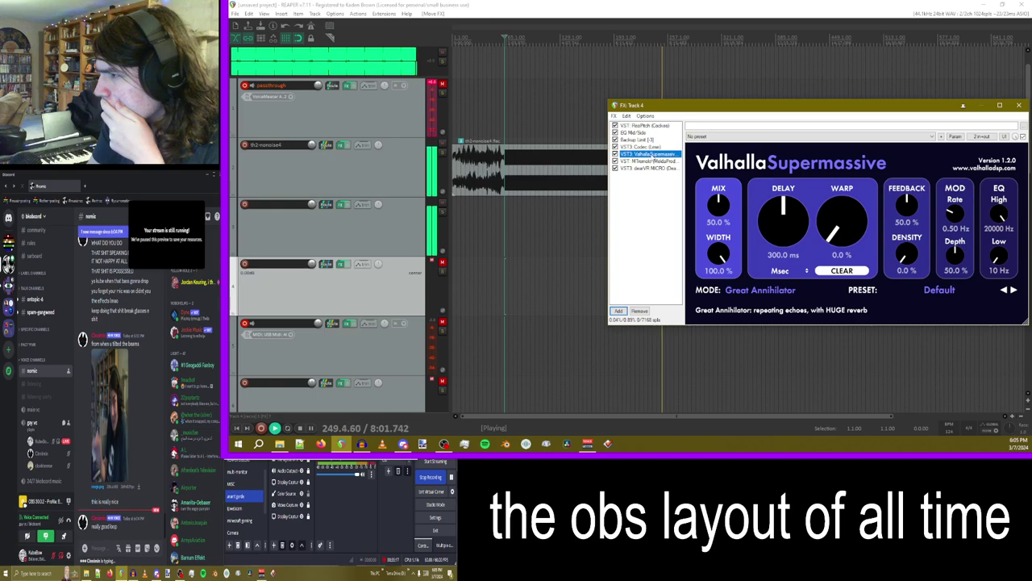
pyautogui.moveTo(653, 156); pyautogui.dragTo(659, 170)
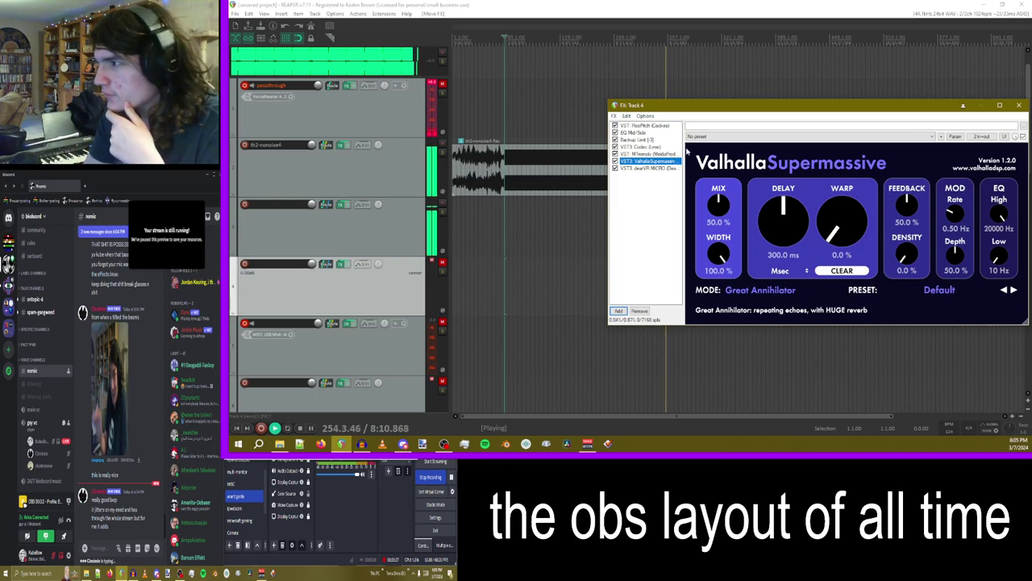
# - Switch to Discord and send the message "i think it might be doing that" in the open channel
pyautogui.click(108, 547)
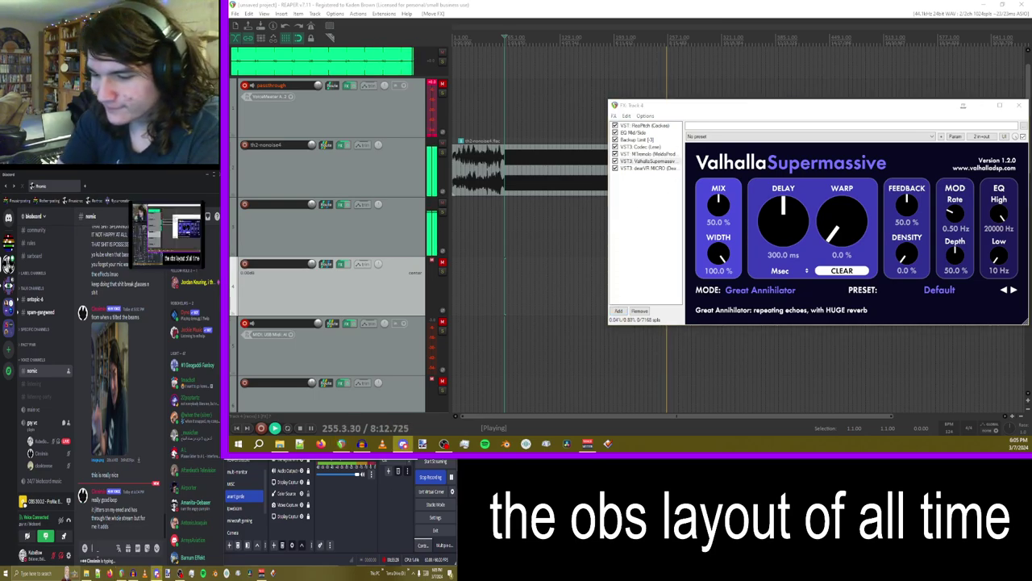
pyautogui.write('i think it might be doing')
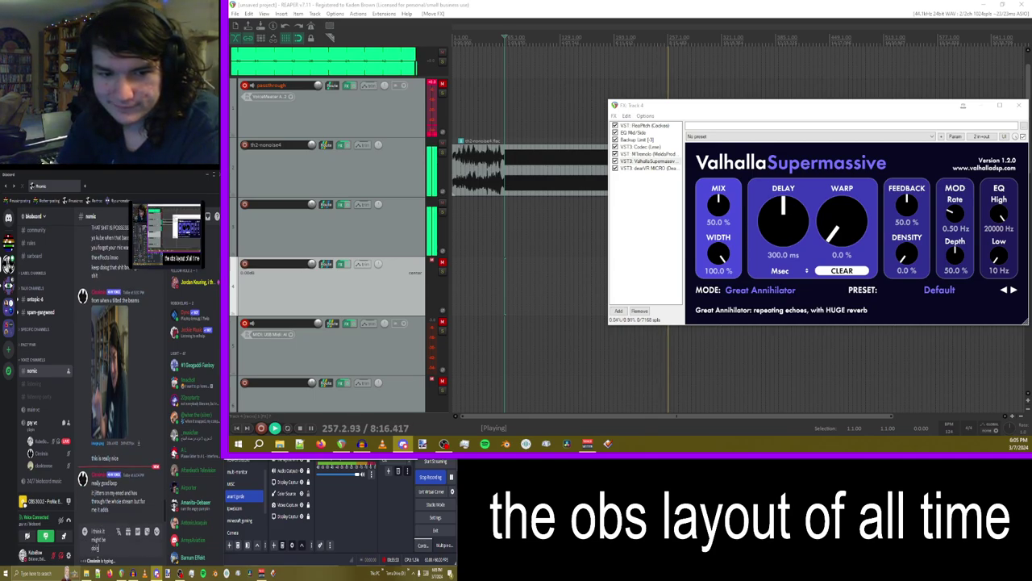
pyautogui.write(' that')
pyautogui.press('Return')
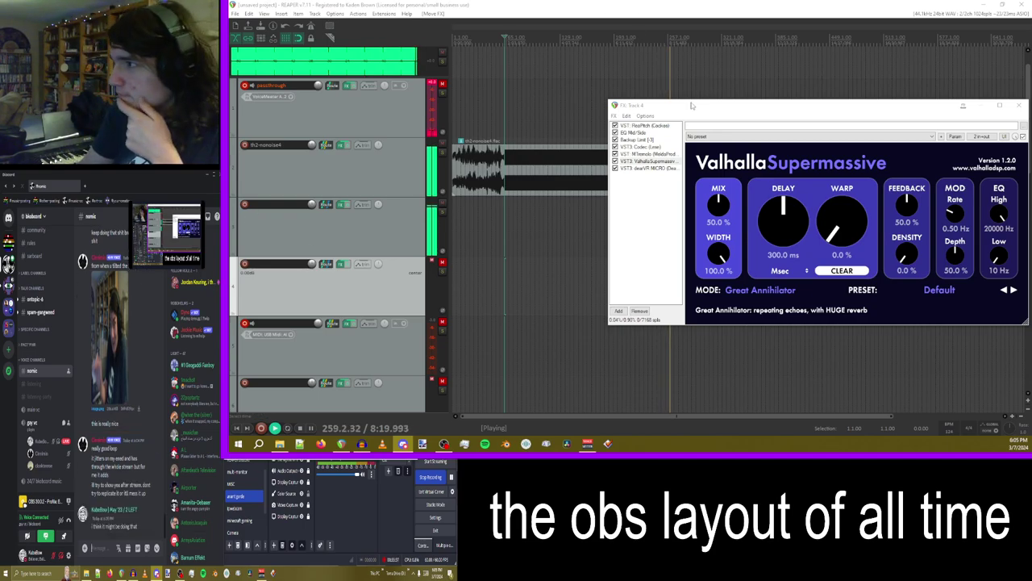
# - Reposition track 4's effects window in REAPER and open dearVR MICRO's settings from the chain
pyautogui.moveTo(692, 105); pyautogui.dragTo(667, 115)
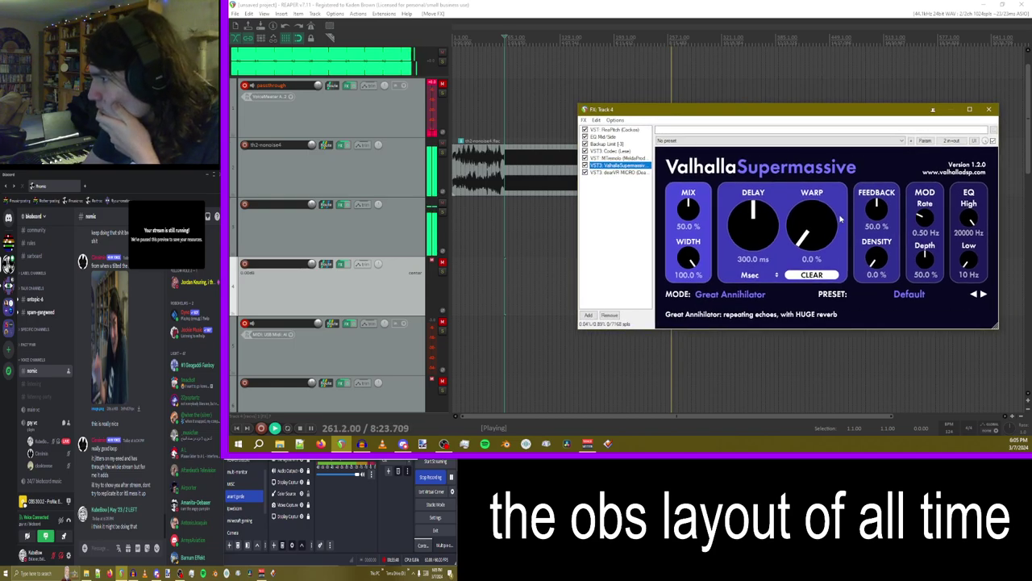
pyautogui.moveTo(813, 229)
pyautogui.mouseDown()
pyautogui.moveTo(801, 214)
pyautogui.moveTo(807, 240)
pyautogui.mouseUp()
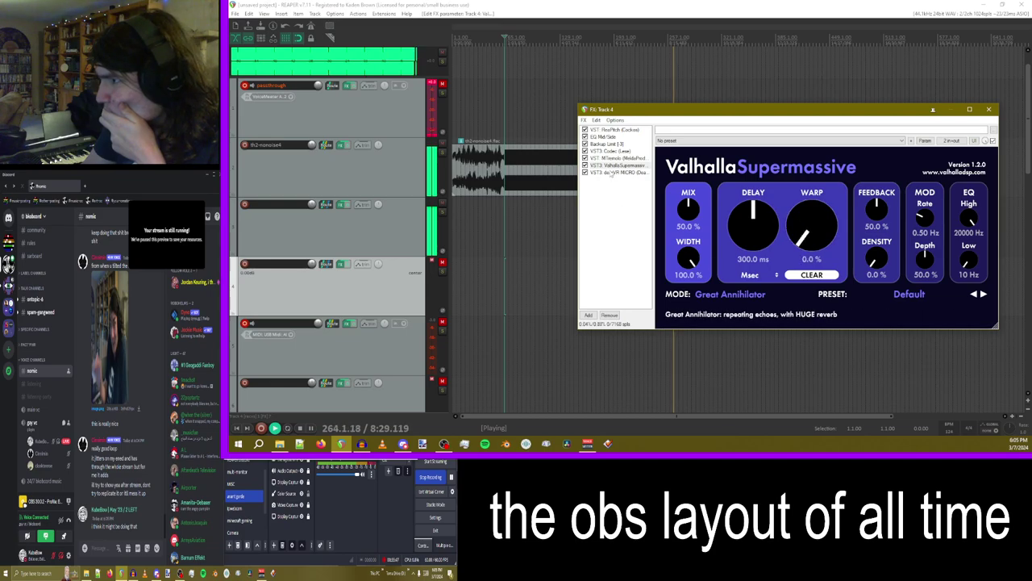
pyautogui.click(613, 173)
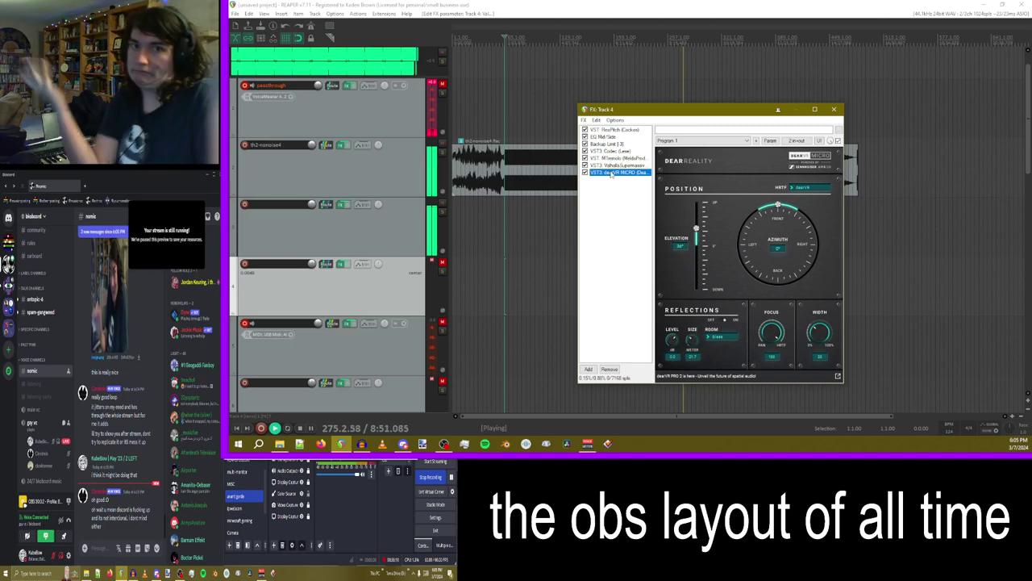
# - Switch to Discord and send the message "it keeps cutting out repetitively" in the open channel
pyautogui.click(119, 549)
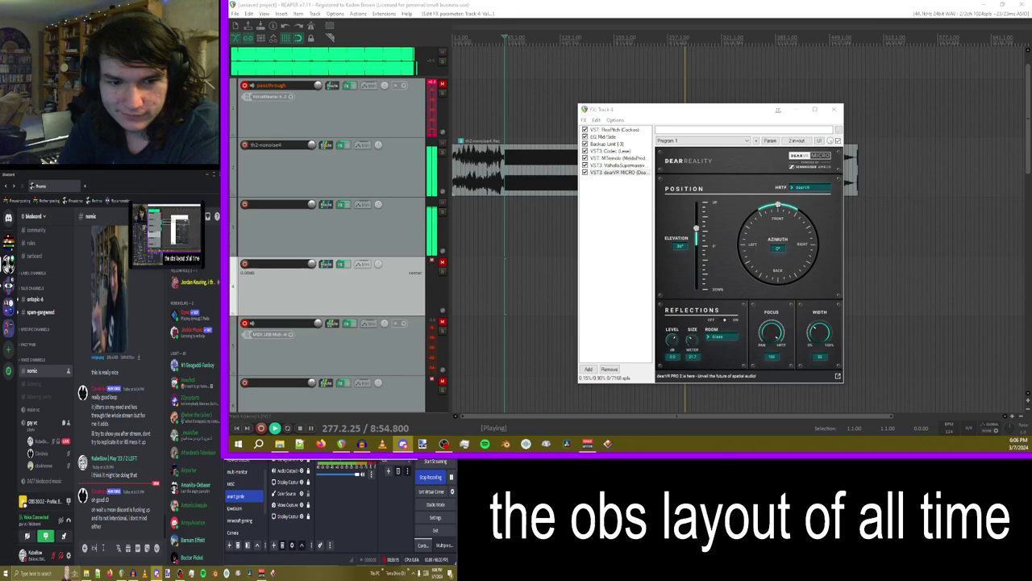
pyautogui.write('it keeps cutt')
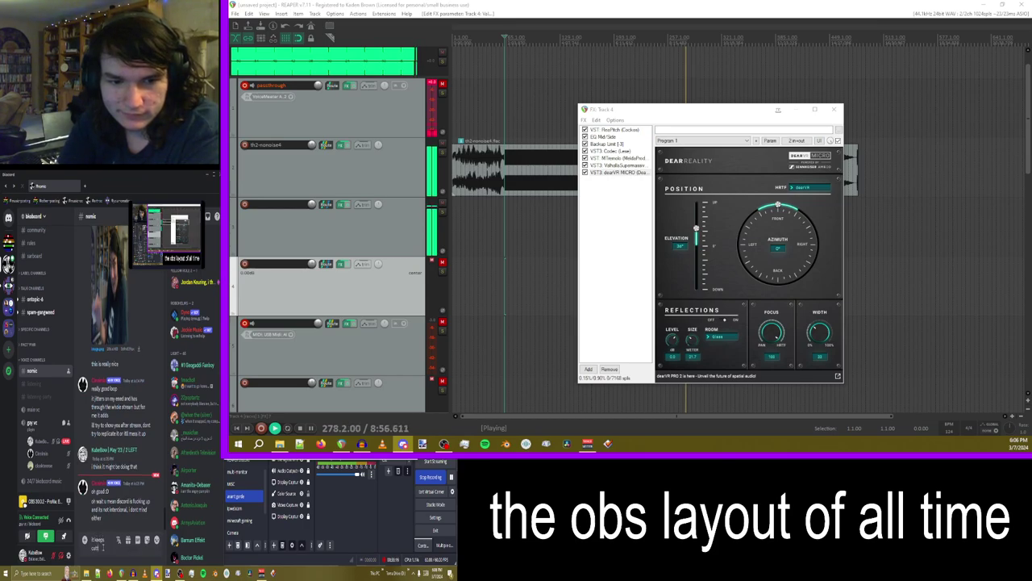
pyautogui.write('ing out repetitive')
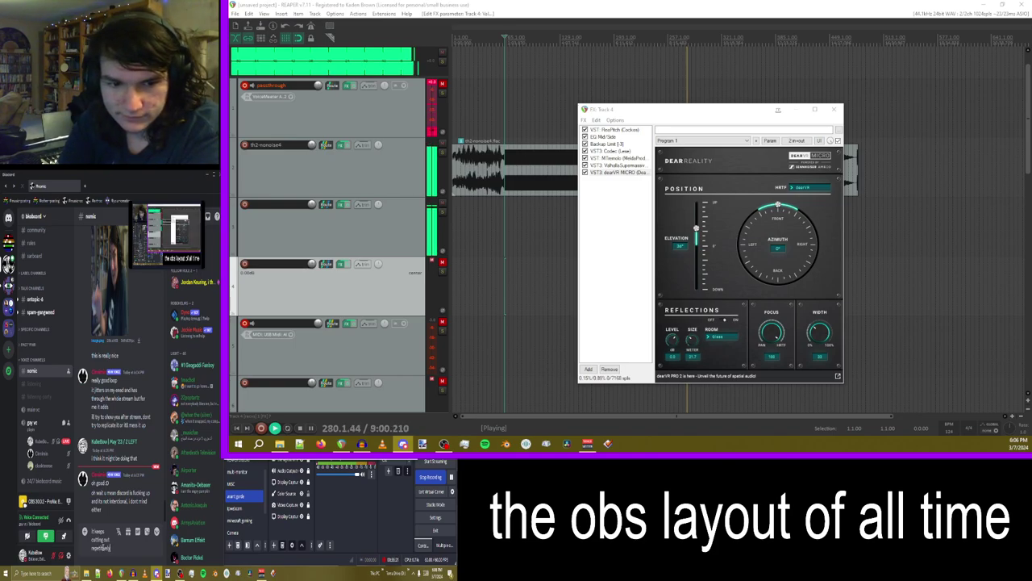
pyautogui.press('Return')
# - Send the follow-up message "that was unintentional but im workign around it" in the same channel
pyautogui.write('that w')
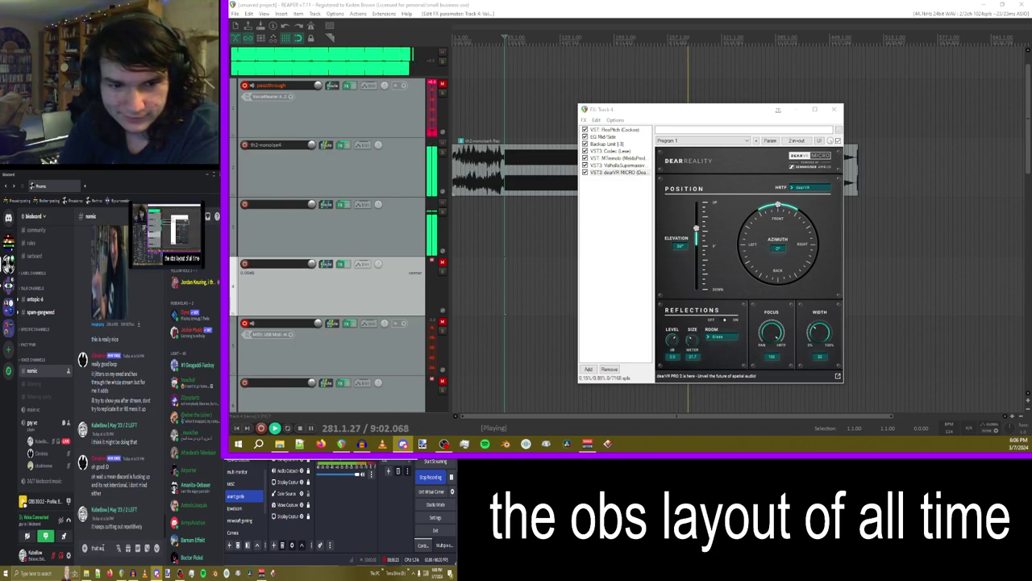
pyautogui.write('as unintend')
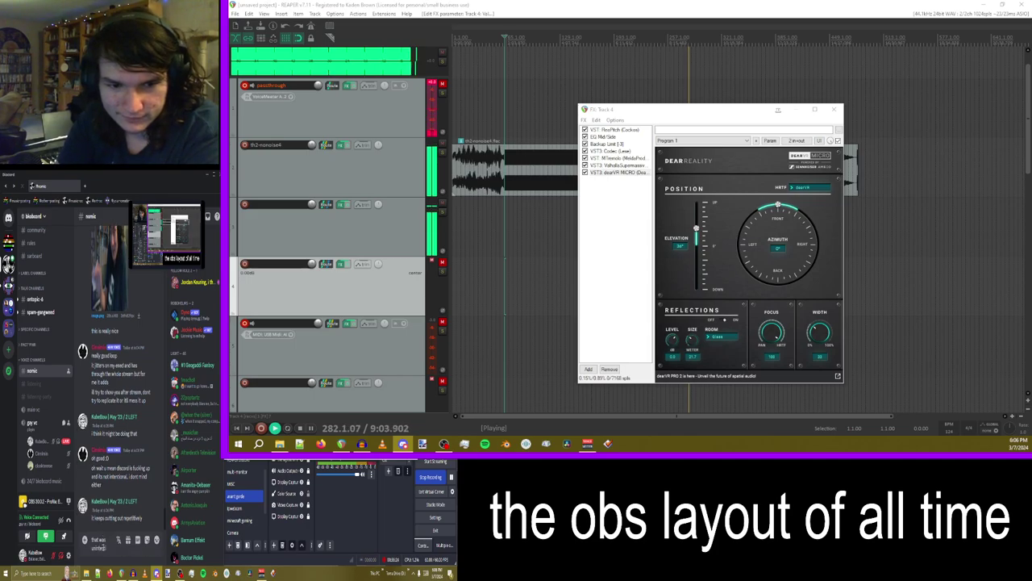
pyautogui.write('ional but')
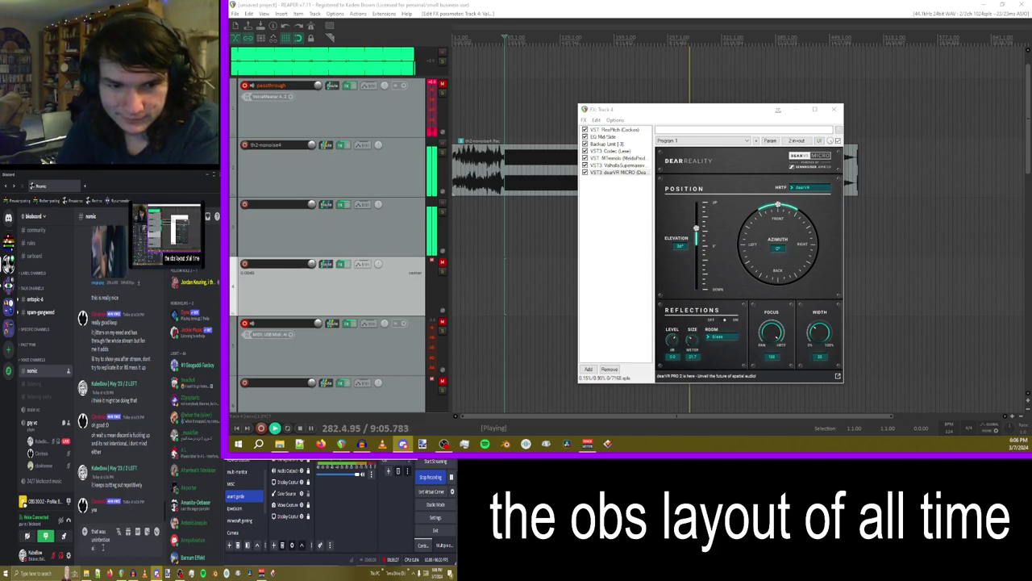
pyautogui.write(' im working o')
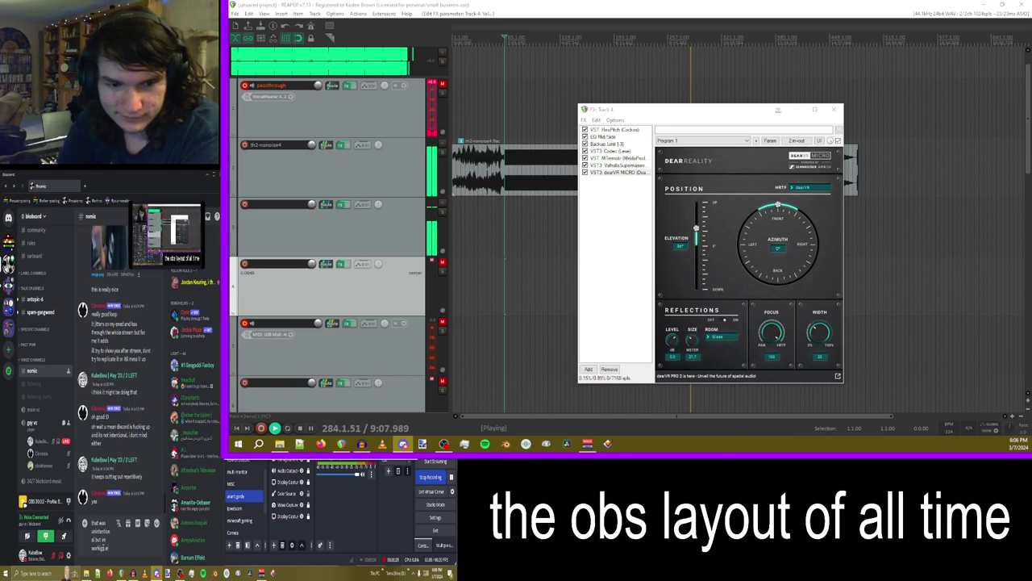
pyautogui.press('Return')
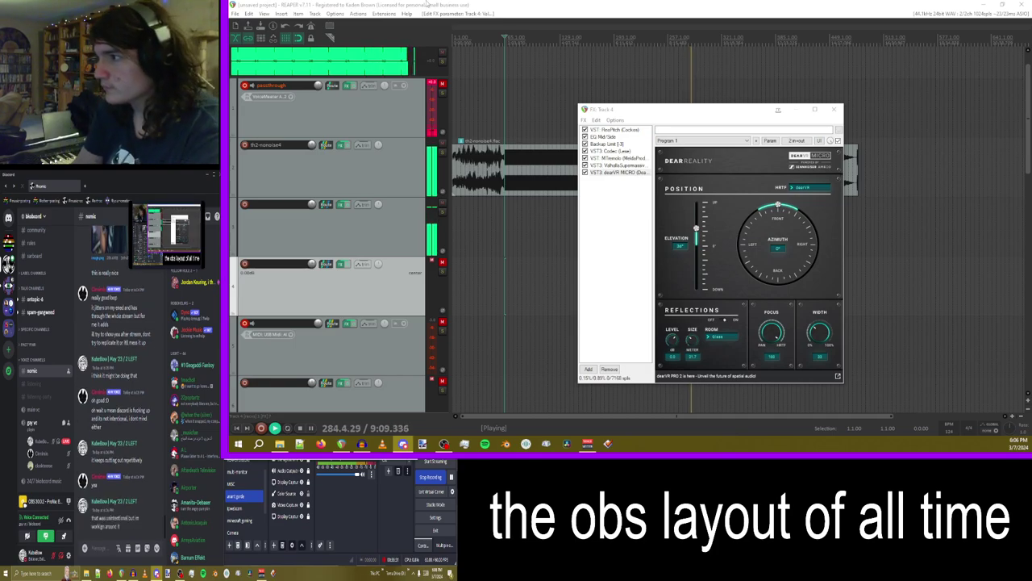
# - Back in REAPER, lower ValhallaSupermassive's mix to 26.8% in track 4's chain
pyautogui.moveTo(629, 119); pyautogui.dragTo(753, 118)
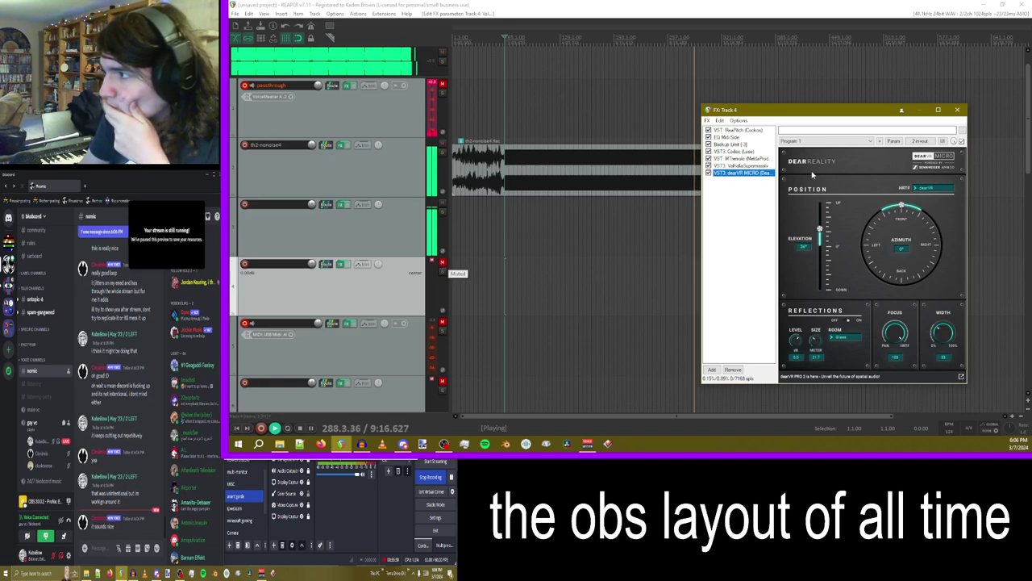
pyautogui.click(740, 166)
pyautogui.moveTo(726, 213); pyautogui.dragTo(726, 242)
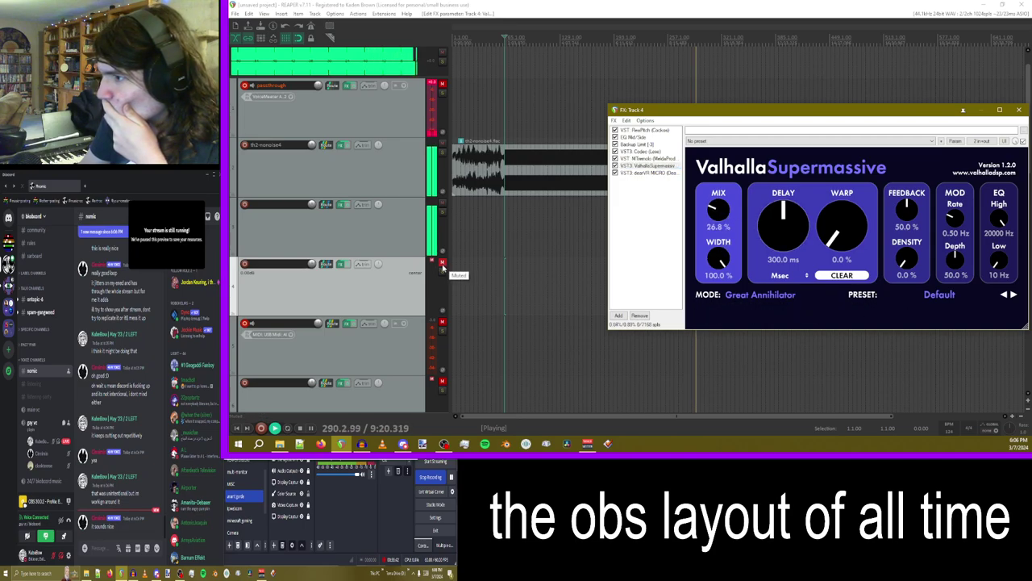
# - Find Ruina (Noise Engineering) by filtering for "ruin" and add it after Backup Limit in track 2's chain, clearing track 4's effects window aside
pyautogui.click(325, 145)
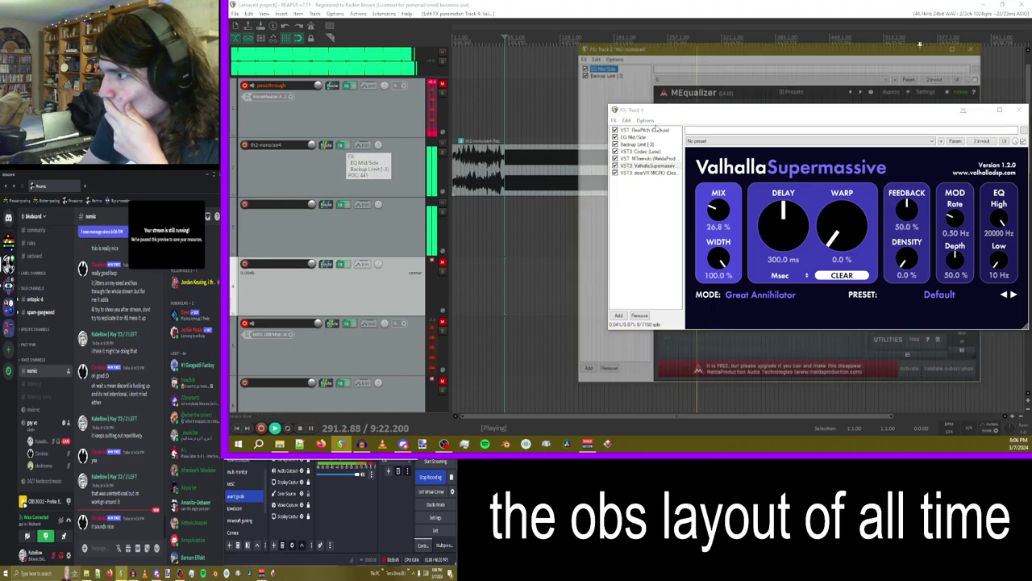
pyautogui.click(588, 369)
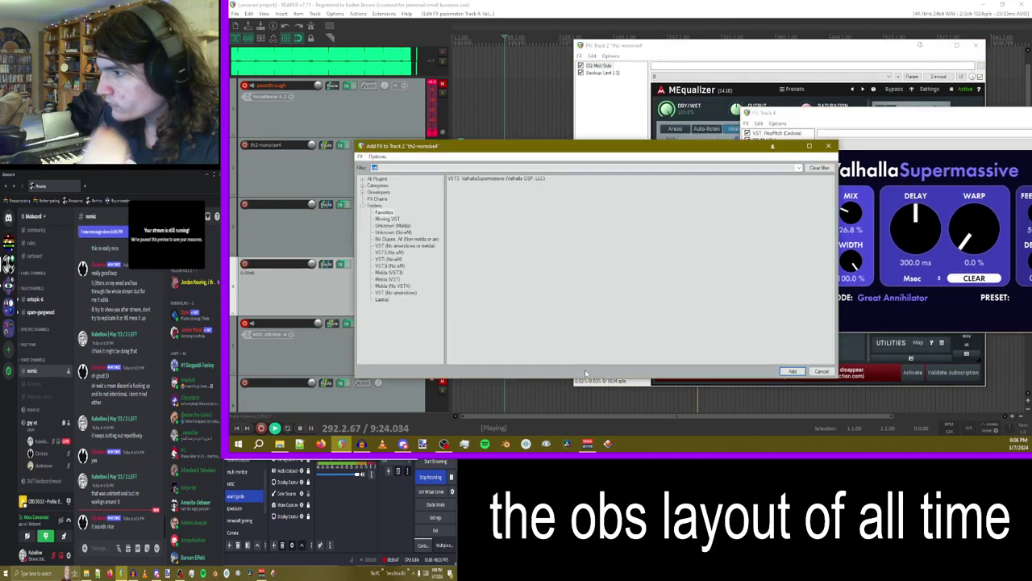
pyautogui.write('ruin')
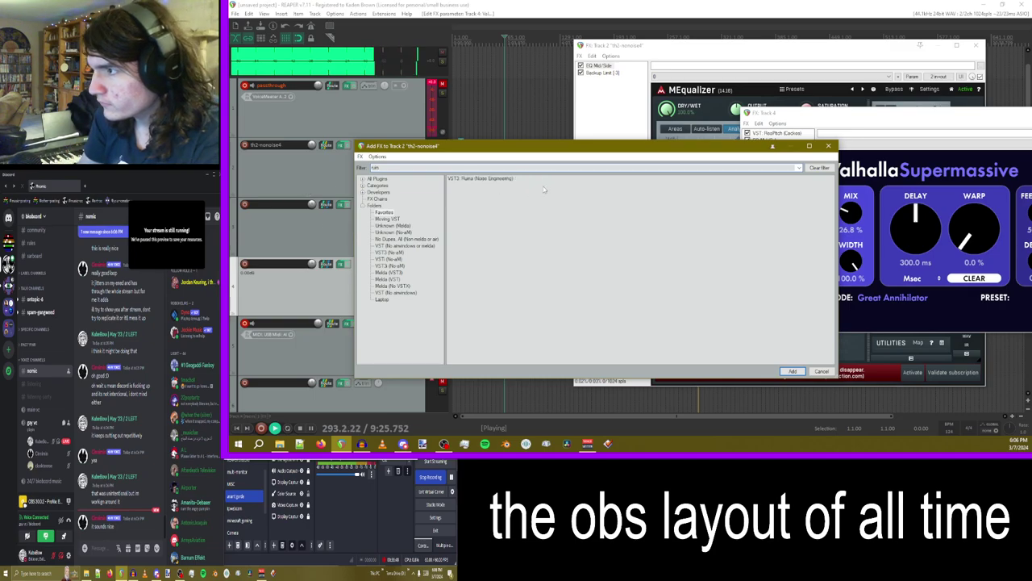
pyautogui.doubleClick(501, 179)
pyautogui.moveTo(786, 116); pyautogui.dragTo(913, 130)
# - Raise the Overdrive, Saturate and Doom of track 2's Ruina to maximum
pyautogui.click(724, 161)
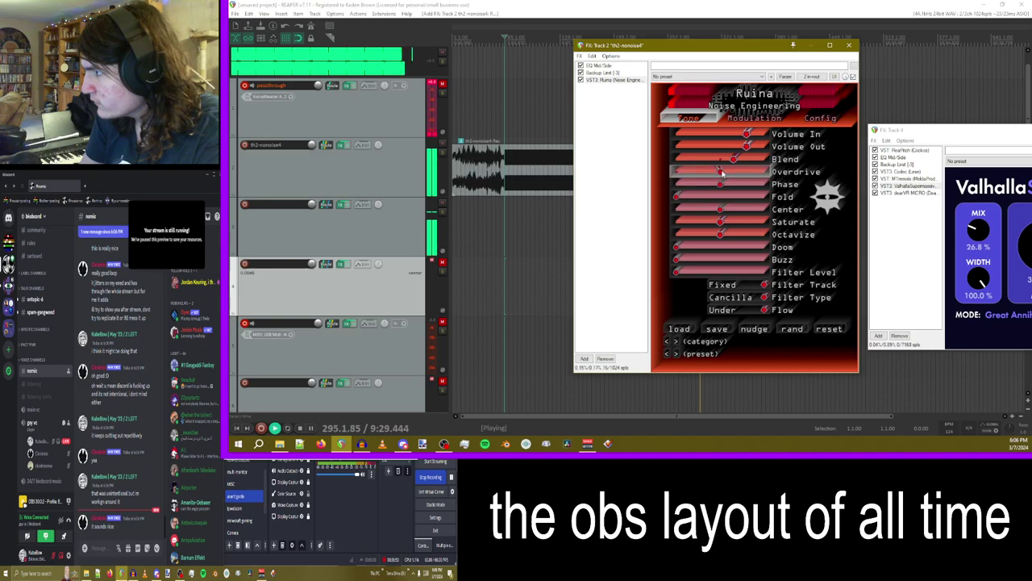
pyautogui.moveTo(742, 171); pyautogui.dragTo(762, 172)
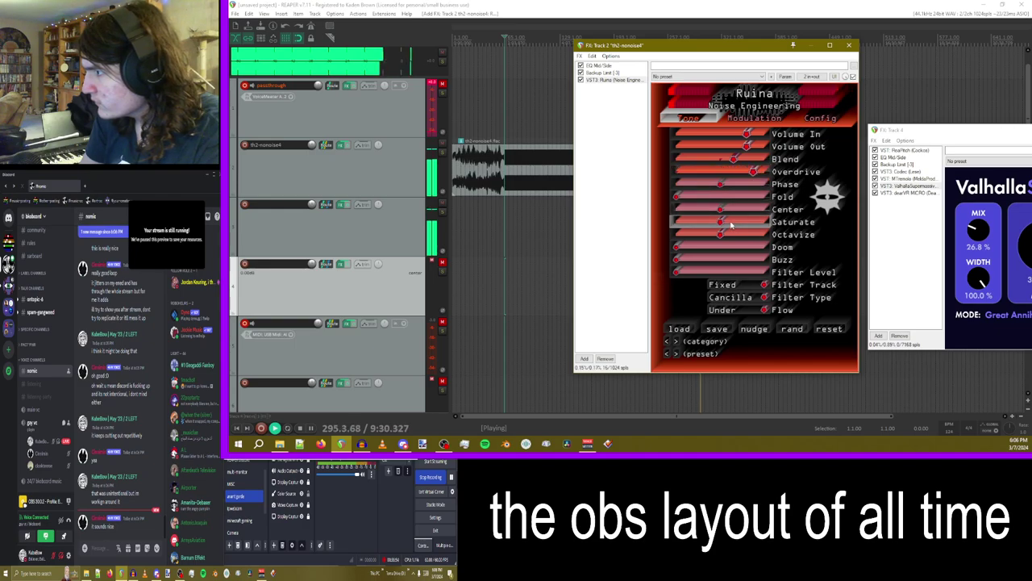
pyautogui.moveTo(720, 222); pyautogui.dragTo(772, 220)
pyautogui.moveTo(760, 172); pyautogui.dragTo(771, 194)
pyautogui.click(763, 247)
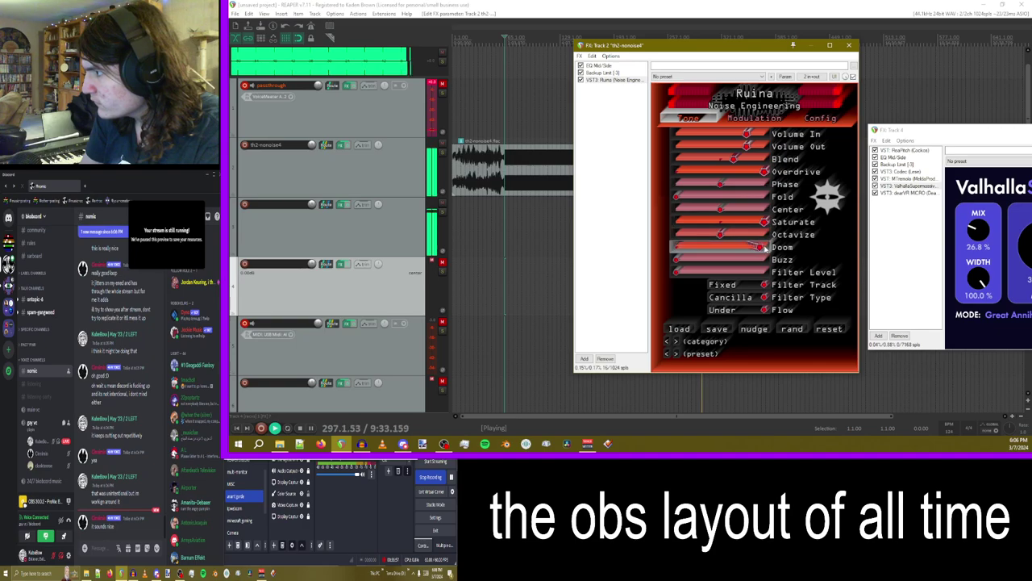
# - Raise Ruina's Buzz to maximum, Center and Octavize close to maximum, and Fold to about 80%
pyautogui.click(741, 260)
pyautogui.moveTo(756, 260); pyautogui.dragTo(745, 234)
pyautogui.click(740, 210)
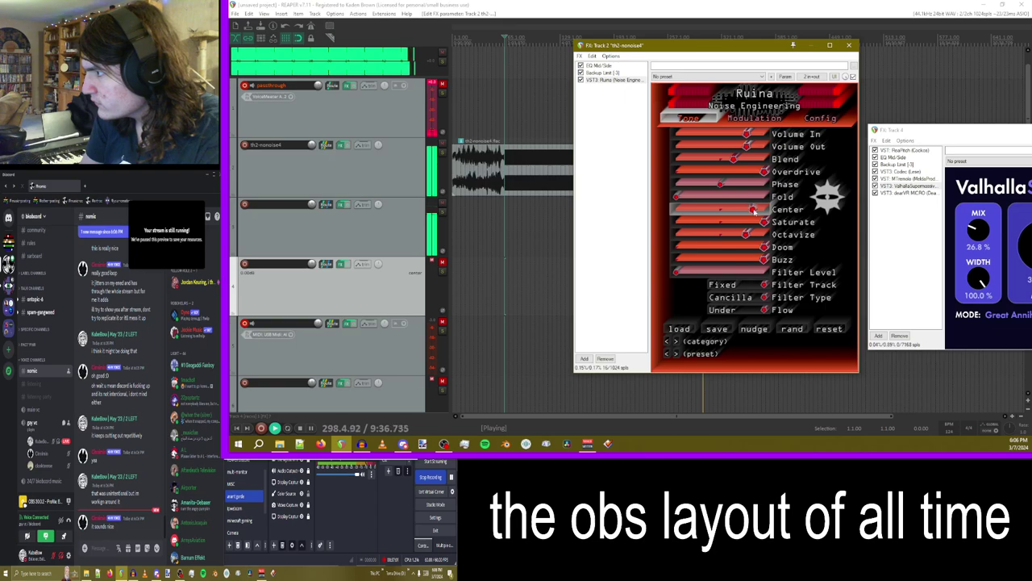
pyautogui.click(755, 235)
pyautogui.click(703, 199)
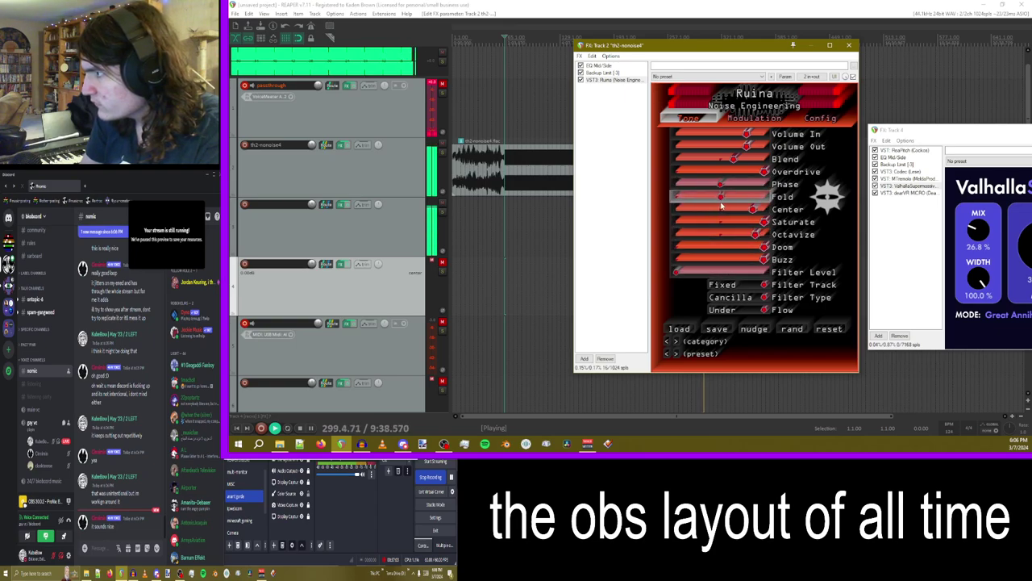
# - Duplicate the configured Ruina six times at the end of track 2's effects chain
pyautogui.click(600, 79)
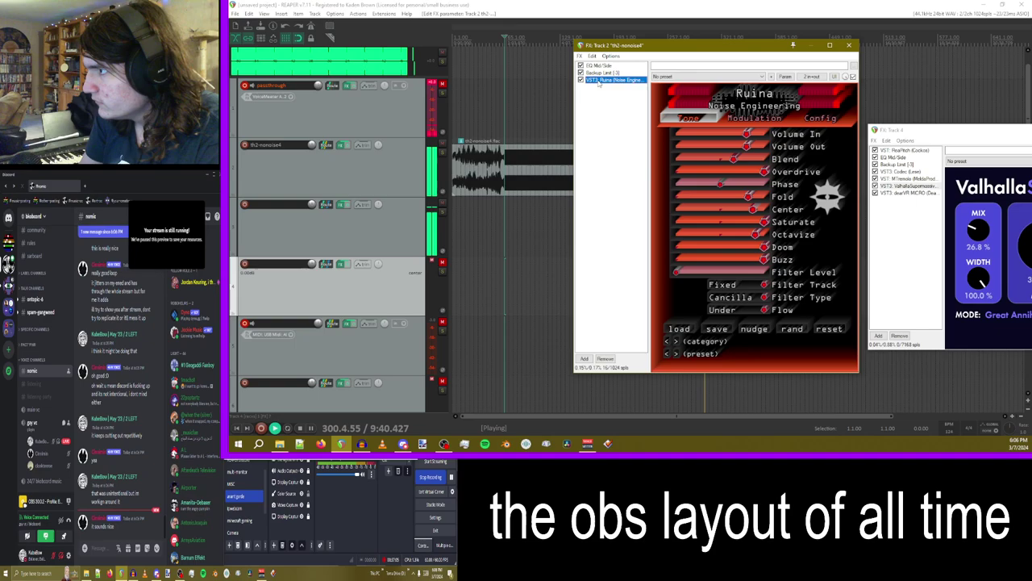
pyautogui.hotkey('ctrl', 'c')
pyautogui.hotkey('ctrl', 'v')
pyautogui.hotkey('ctrl', 'v')
pyautogui.hotkey('ctrl', 'v')
pyautogui.hotkey('ctrl', 'v')
pyautogui.hotkey('ctrl', 'v')
pyautogui.hotkey('ctrl', 'v')
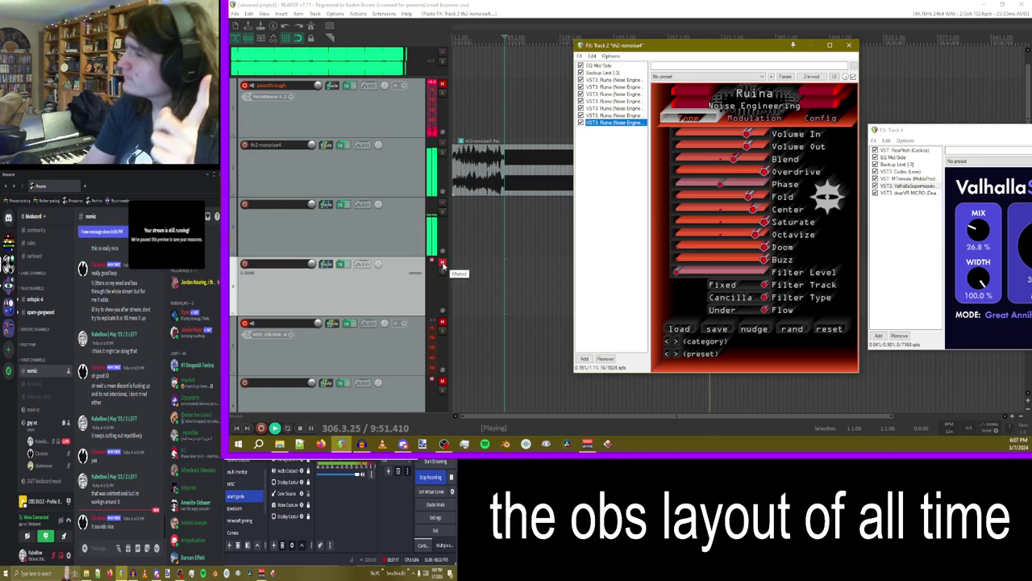
# - Unmute and solo track 4, and close the effects windows of tracks 2 and 4
pyautogui.click(442, 264)
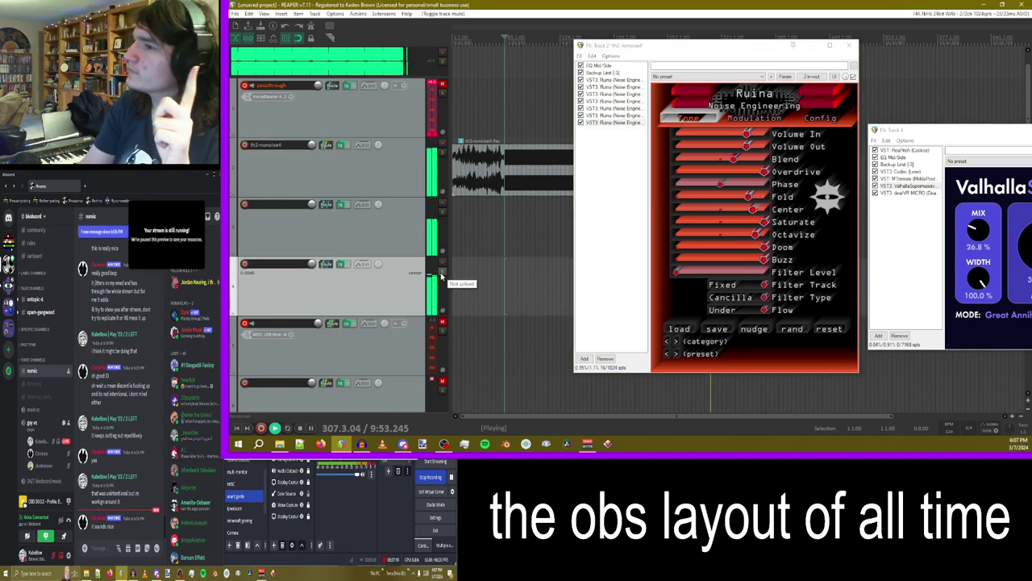
pyautogui.click(441, 274)
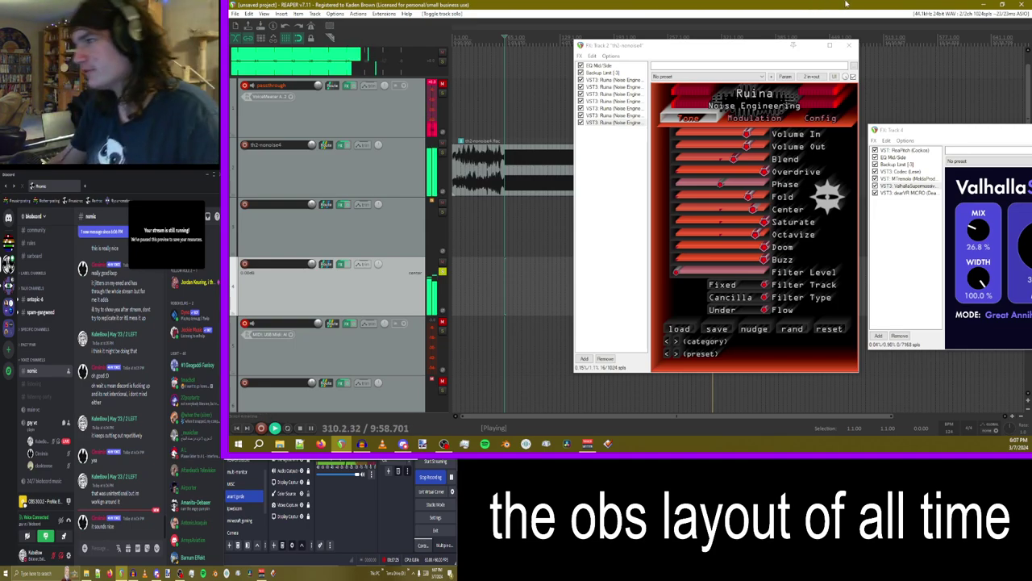
pyautogui.click(849, 44)
pyautogui.moveTo(951, 129); pyautogui.dragTo(611, 126)
pyautogui.click(940, 127)
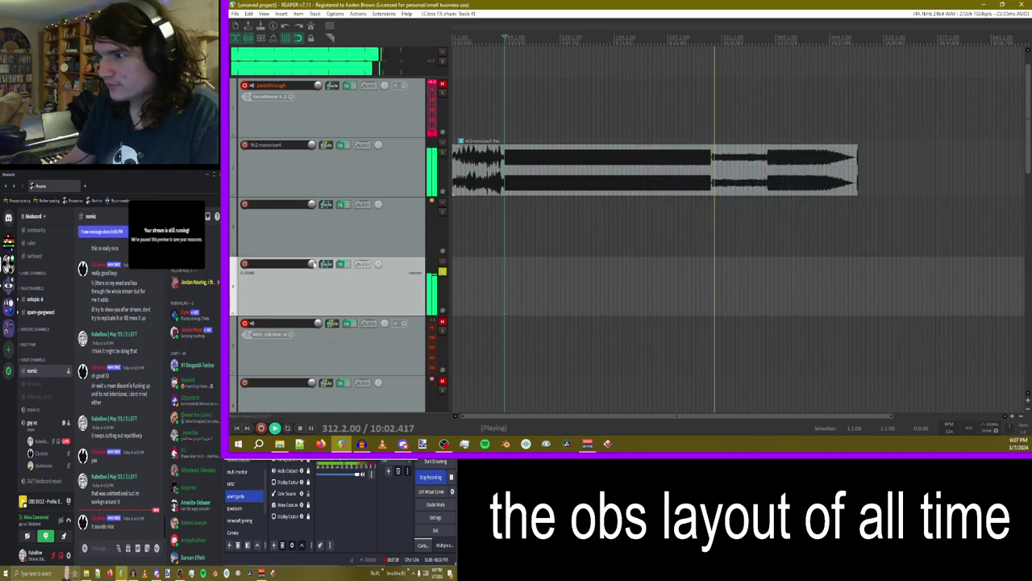
# - Check the ValhallaSupermassive reverb settings in track 4's effects chain
pyautogui.click(340, 264)
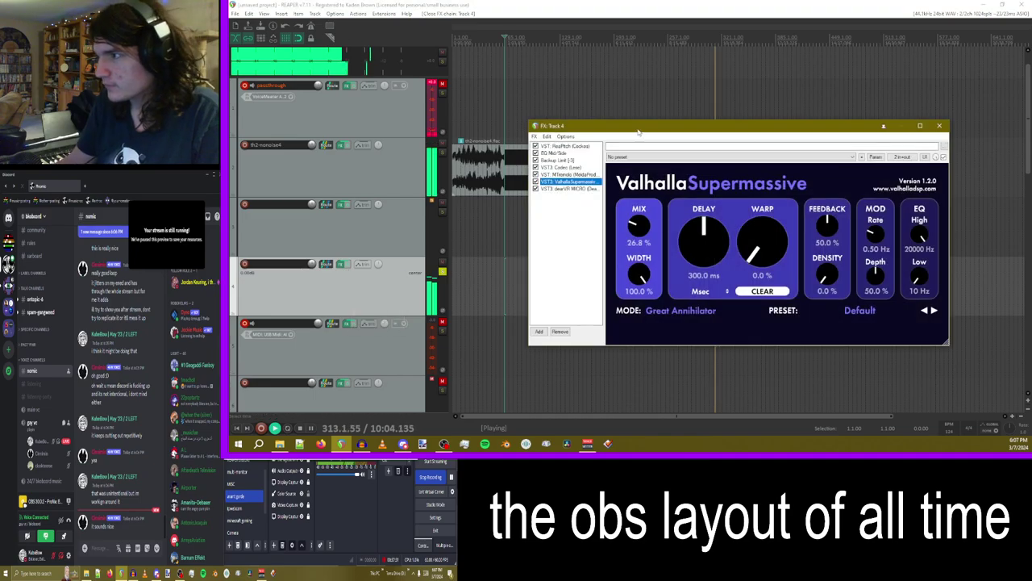
pyautogui.moveTo(638, 131); pyautogui.dragTo(662, 132)
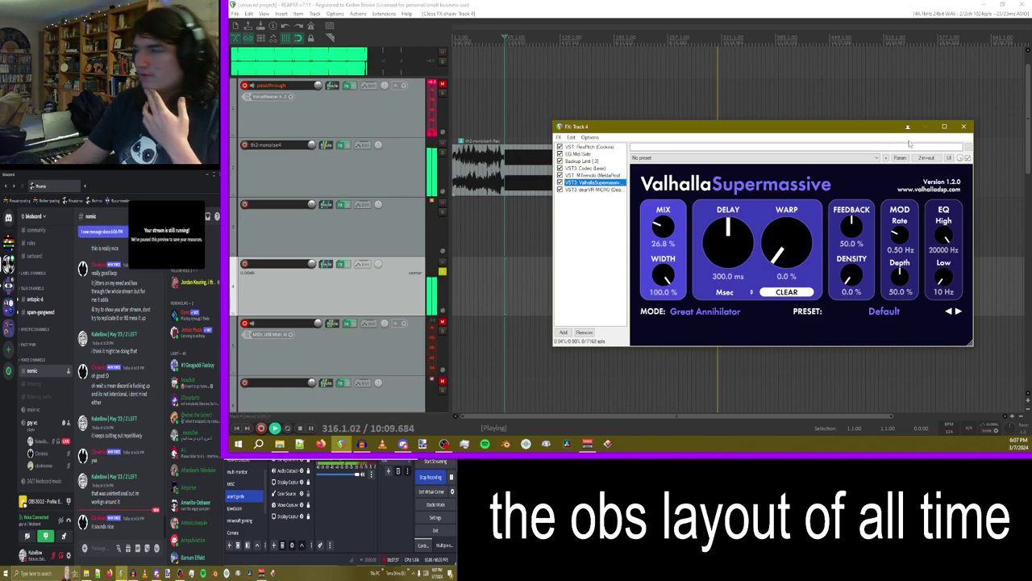
pyautogui.click(963, 127)
pyautogui.rightClick(342, 138)
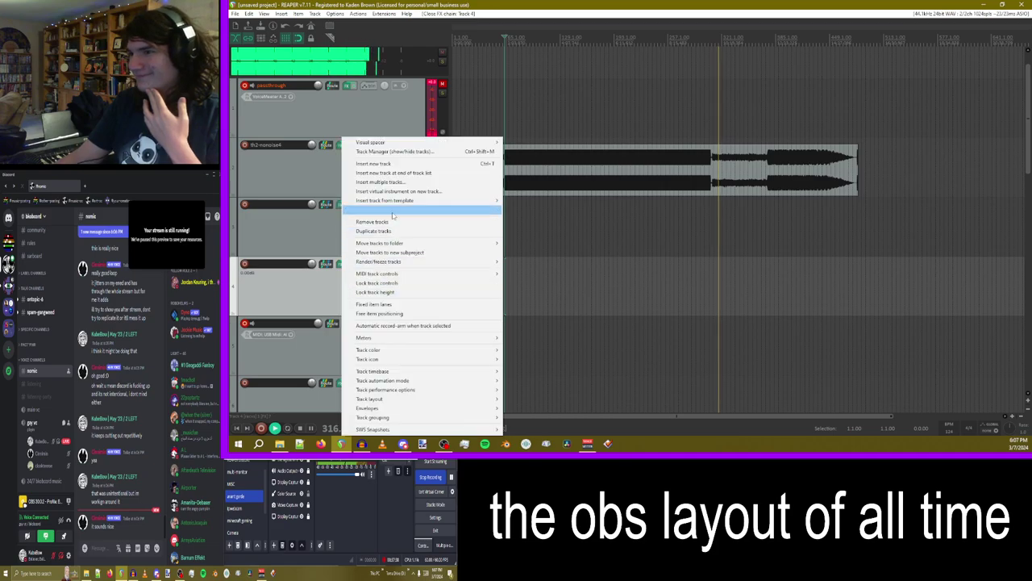
pyautogui.moveTo(330, 211); pyautogui.dragTo(105, 186)
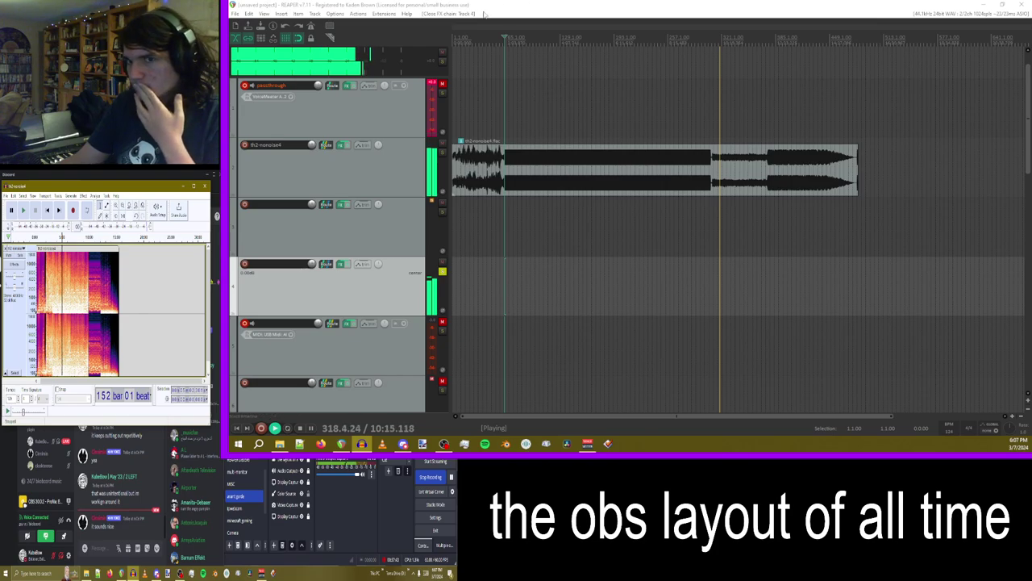
pyautogui.click(512, 4)
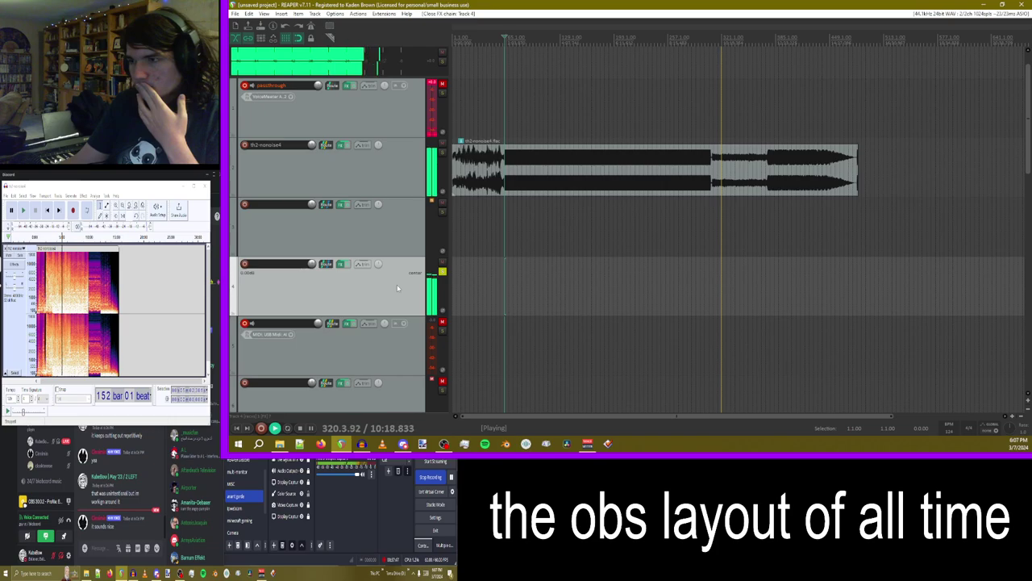
# - Mute tracks 2 and 3, clear track 4's solo and move that track directly below the passthrough track
pyautogui.scroll(1, 397, 284)
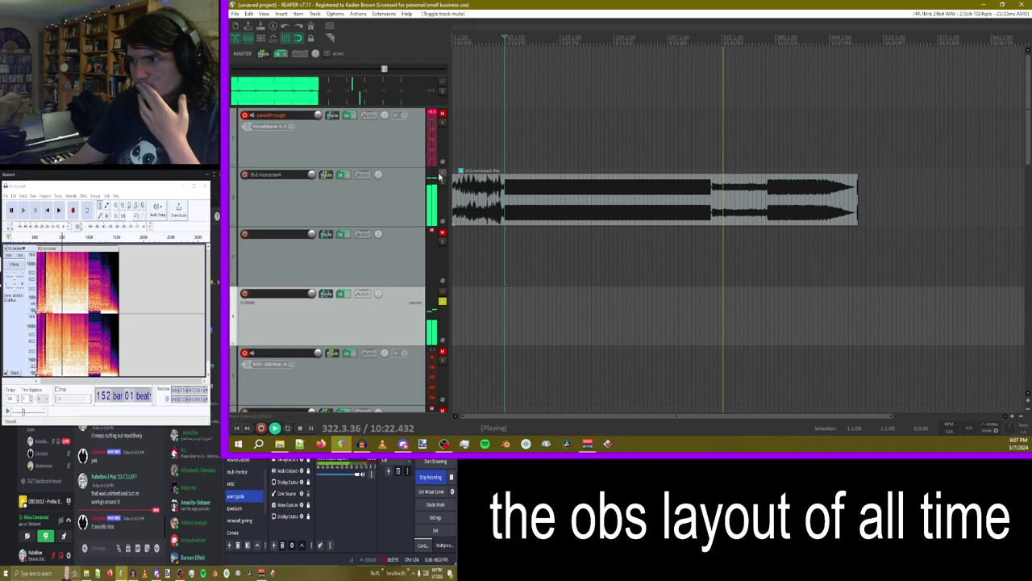
pyautogui.click(442, 233)
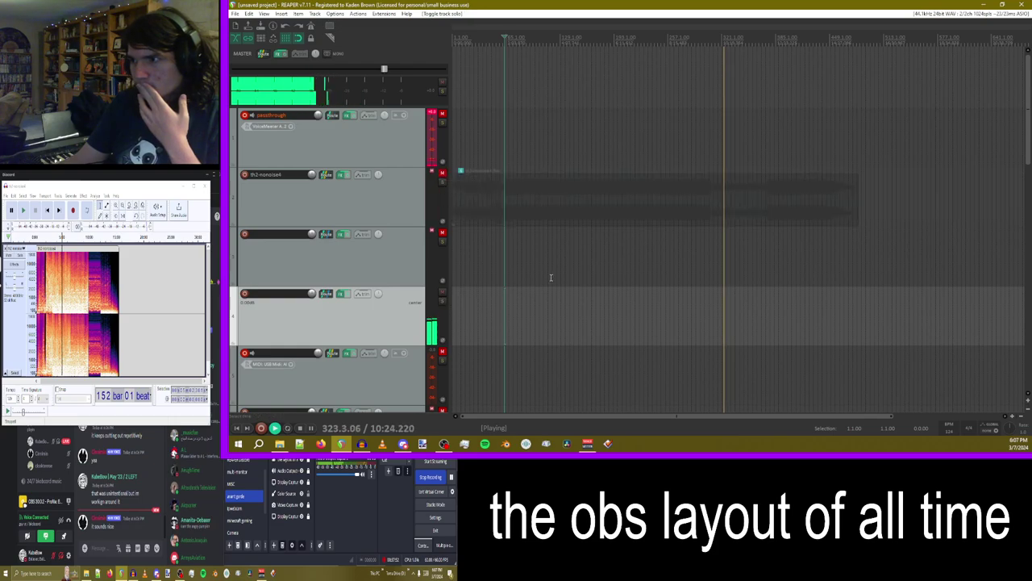
pyautogui.scroll(-2, 551, 276)
pyautogui.moveTo(384, 206); pyautogui.dragTo(380, 171)
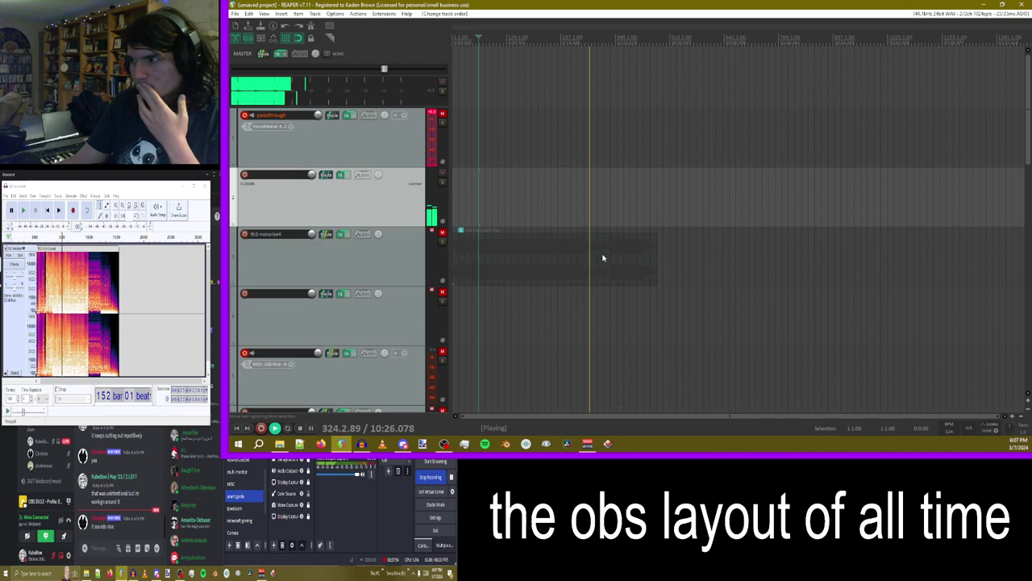
# - Unmute track 3 holding the audio clip, toggle its master send and clear its solo
pyautogui.click(419, 231)
pyautogui.click(443, 231)
pyautogui.click(443, 231)
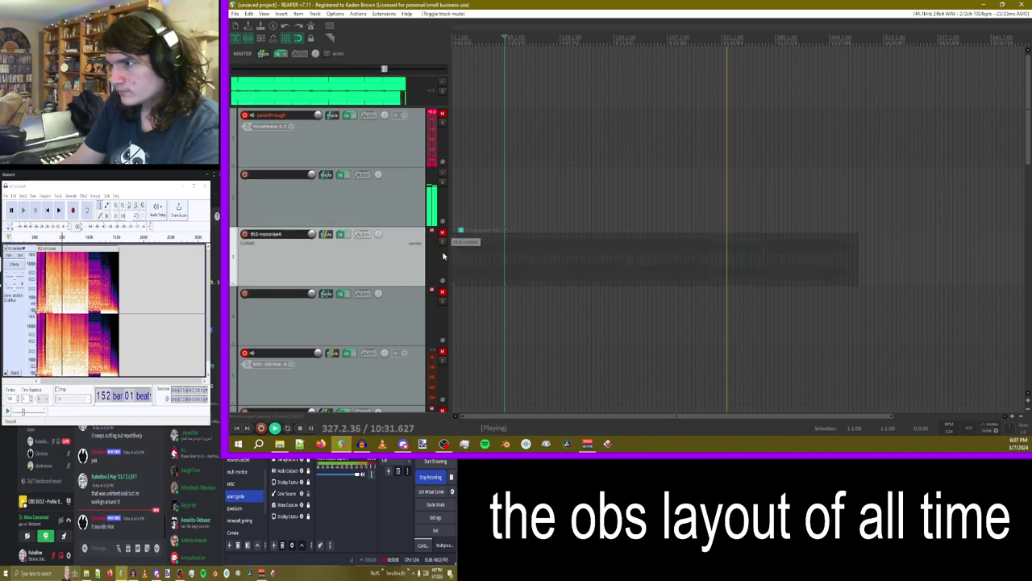
pyautogui.click(442, 234)
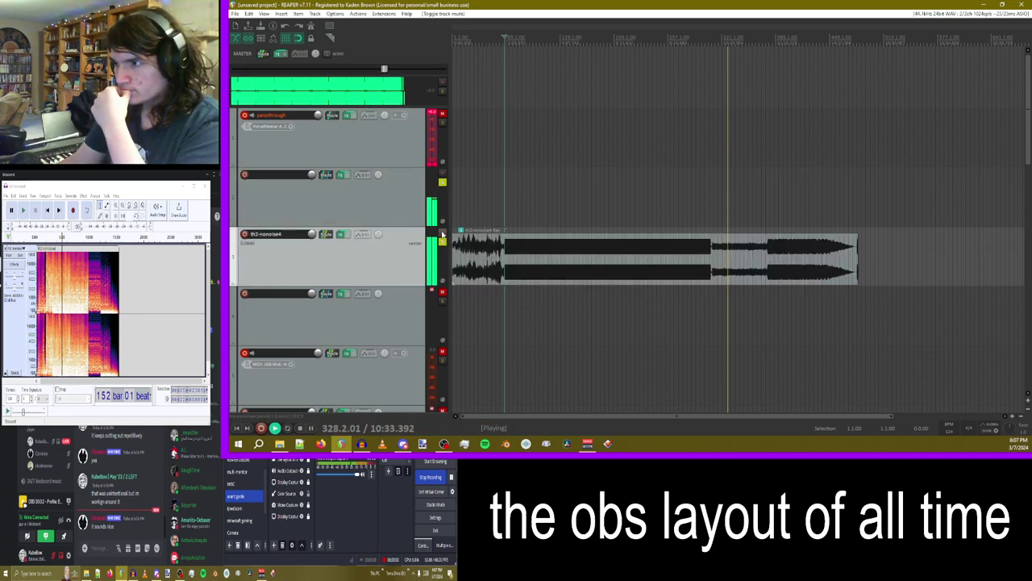
pyautogui.keyDown('alt'); pyautogui.click(329, 236); pyautogui.keyUp('alt')
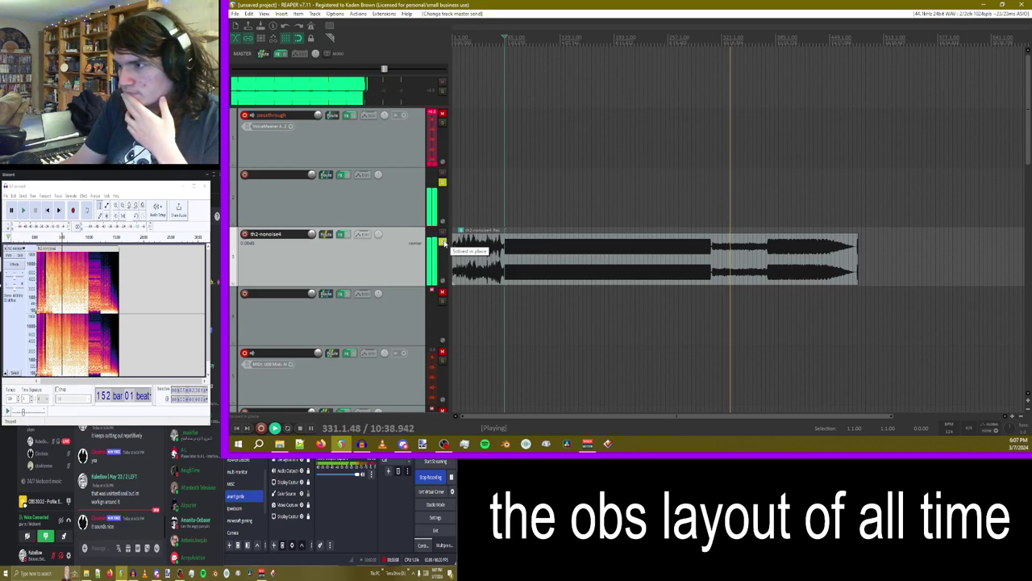
pyautogui.click(442, 241)
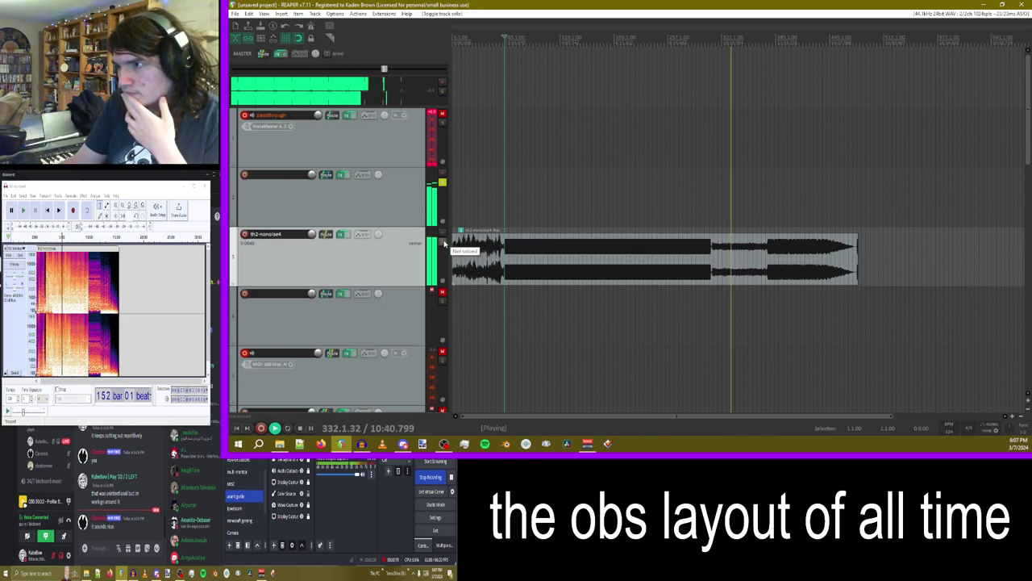
# - Listen to track 2 with track 3 muted and unmuted, and clear track 2's solo
pyautogui.rightClick(353, 210)
pyautogui.click(332, 200)
pyautogui.click(442, 234)
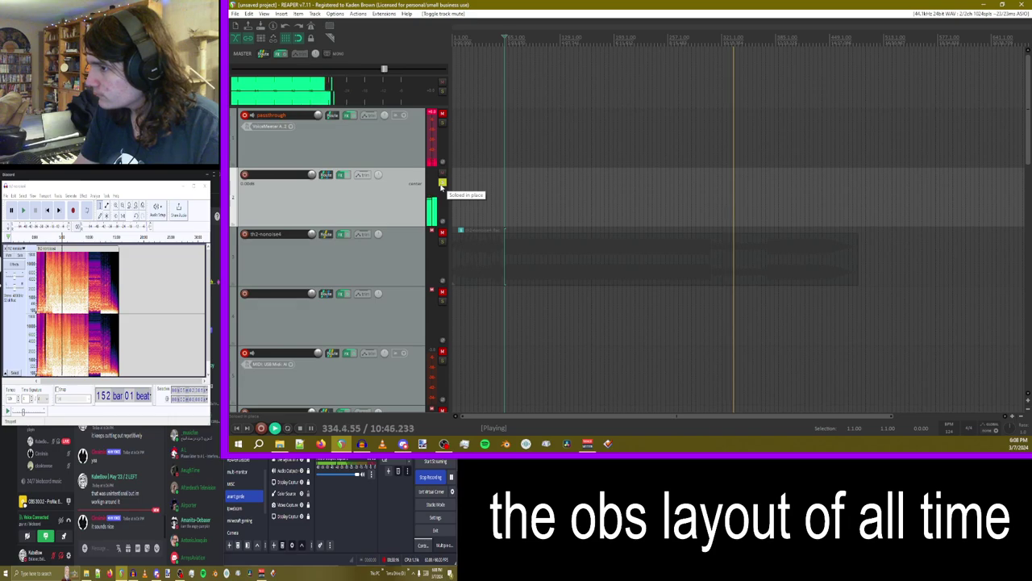
pyautogui.click(442, 232)
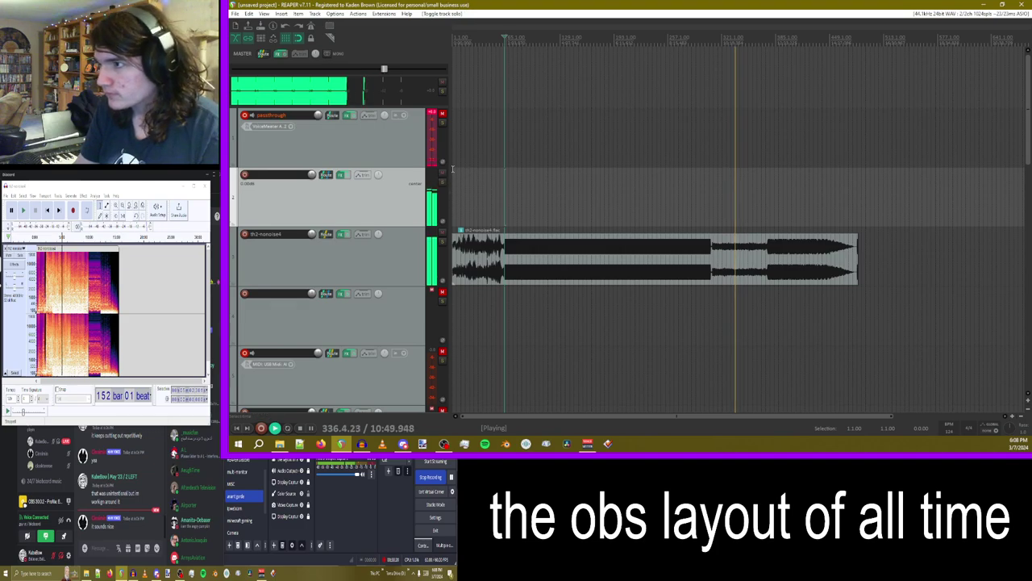
# - Insert a new track directly below the passthrough track and mute it
pyautogui.scroll(-2, 388, 195)
pyautogui.scroll(2, 387, 196)
pyautogui.rightClick(365, 197)
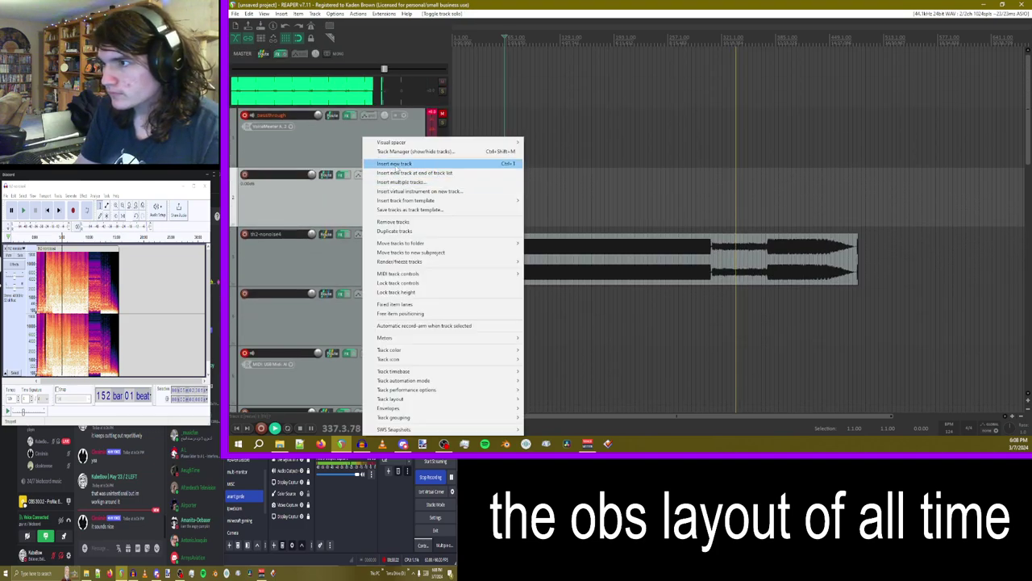
pyautogui.click(394, 163)
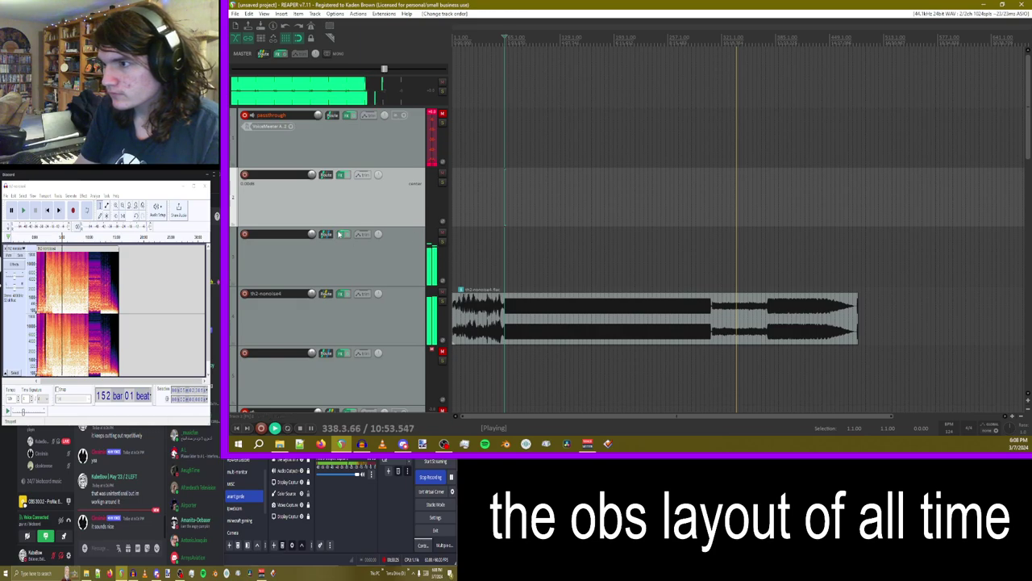
pyautogui.click(441, 175)
# - Send track 3 to the new track 2, turn track 2's volume all the way down and unmute it
pyautogui.moveTo(324, 236); pyautogui.dragTo(357, 203)
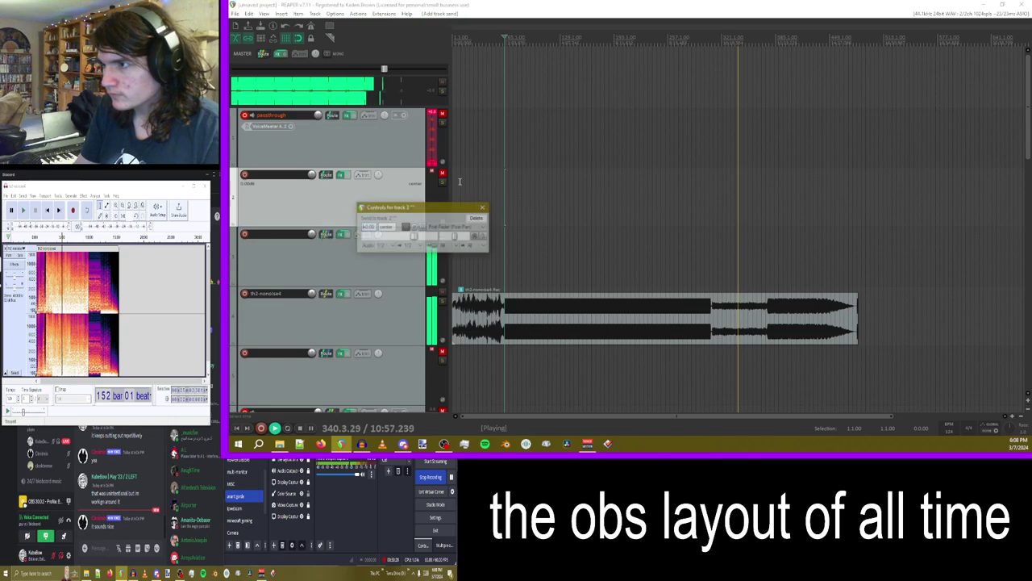
pyautogui.click(483, 207)
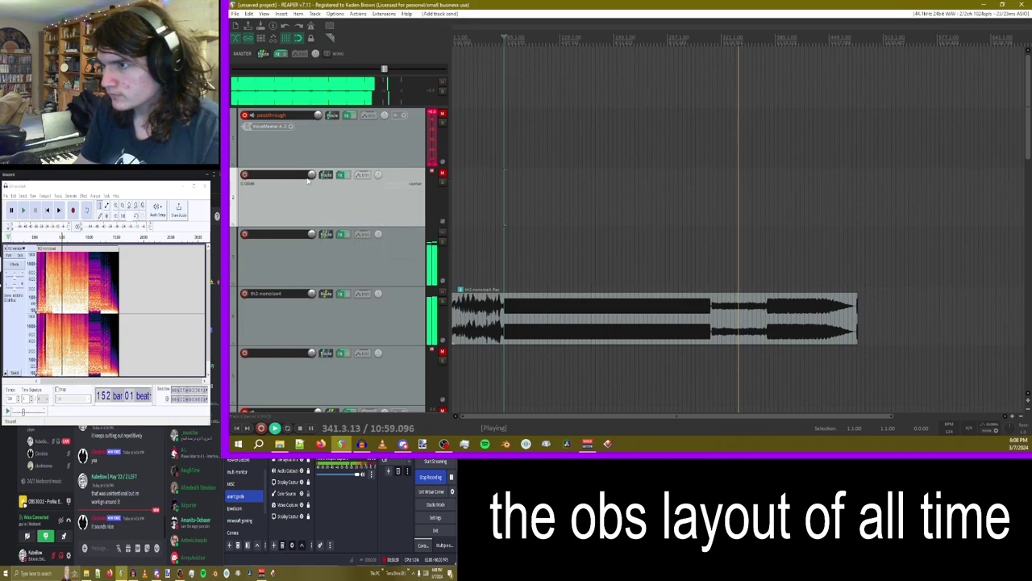
pyautogui.moveTo(308, 179); pyautogui.dragTo(398, 196)
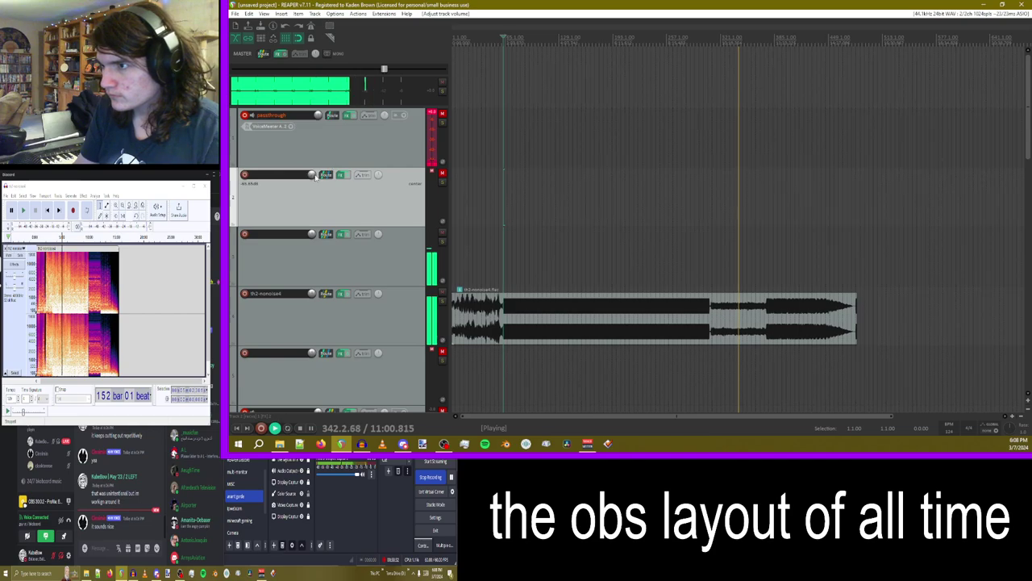
pyautogui.click(442, 175)
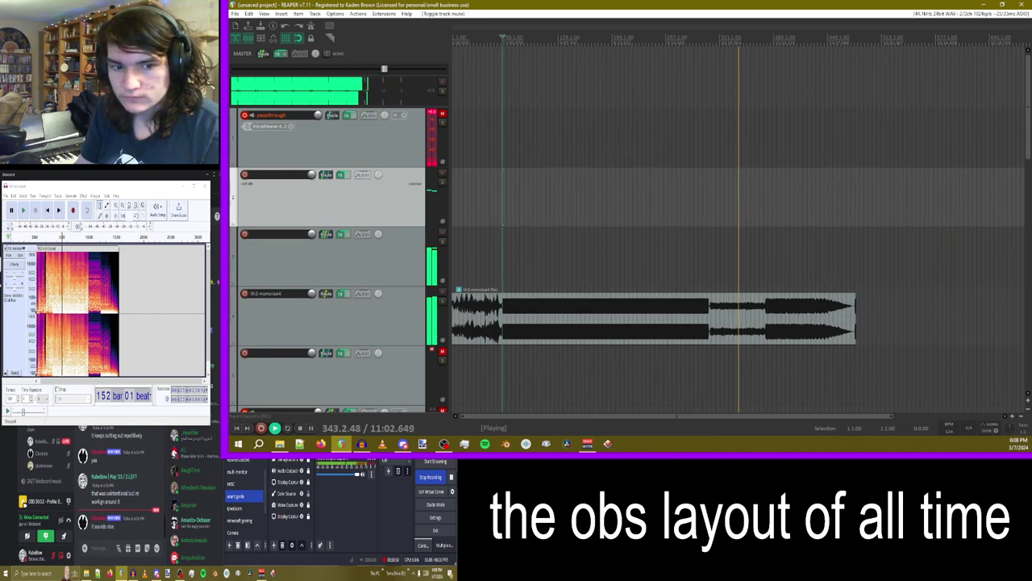
# - Add the Vital synth to track 2 and place it first in the effects chain
pyautogui.click(340, 175)
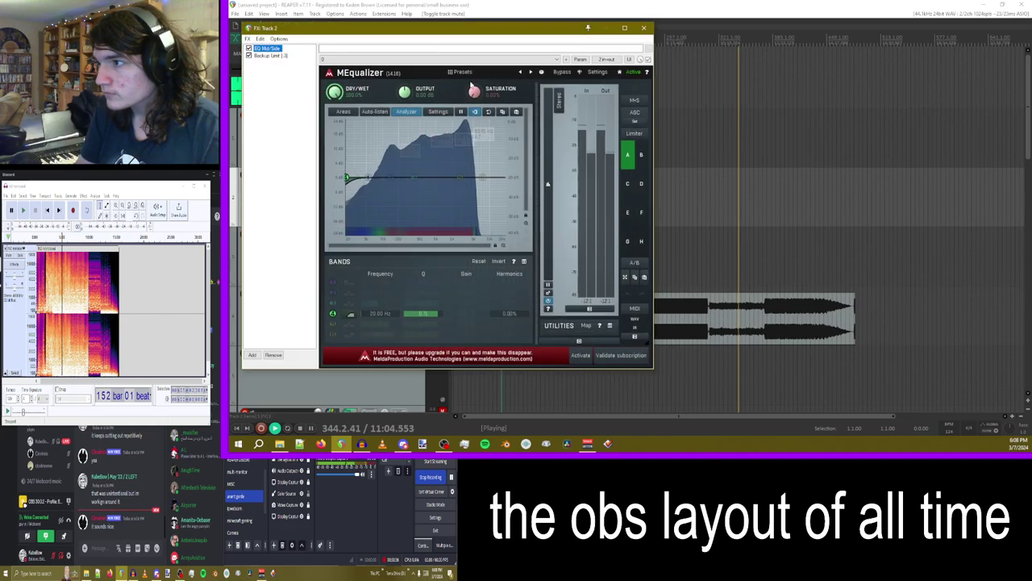
pyautogui.moveTo(471, 28); pyautogui.dragTo(759, 24)
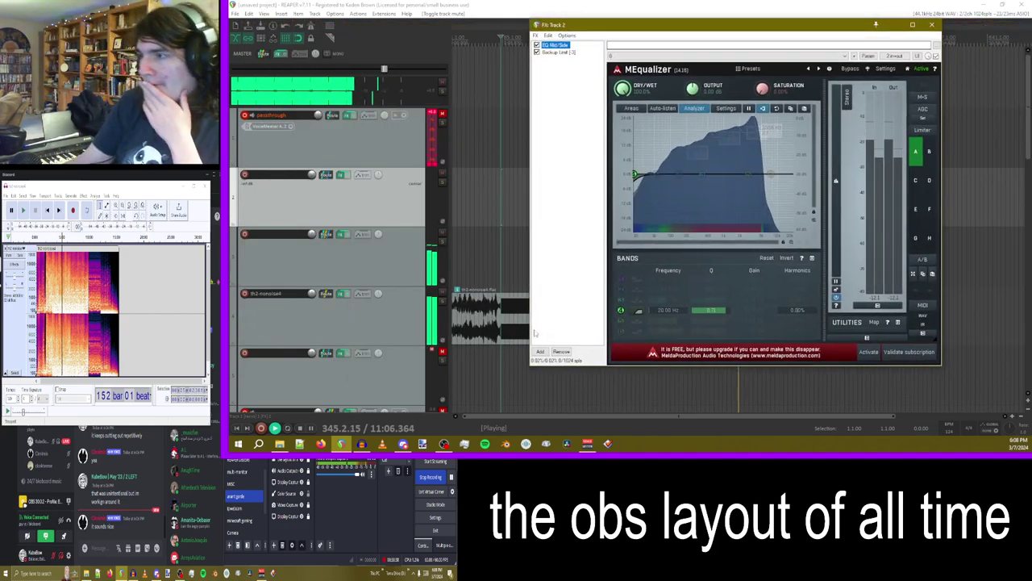
pyautogui.click(541, 352)
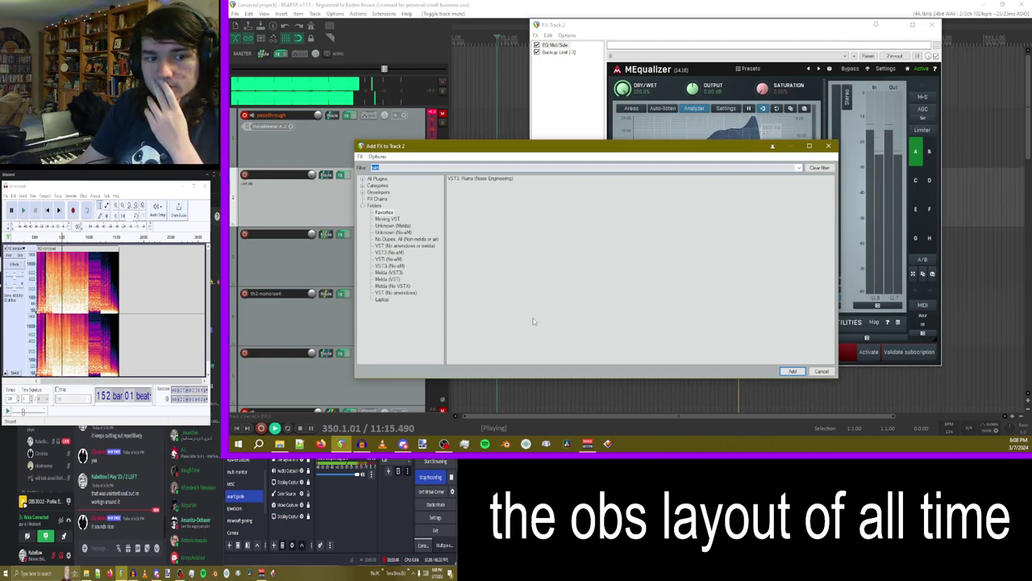
pyautogui.write('vit')
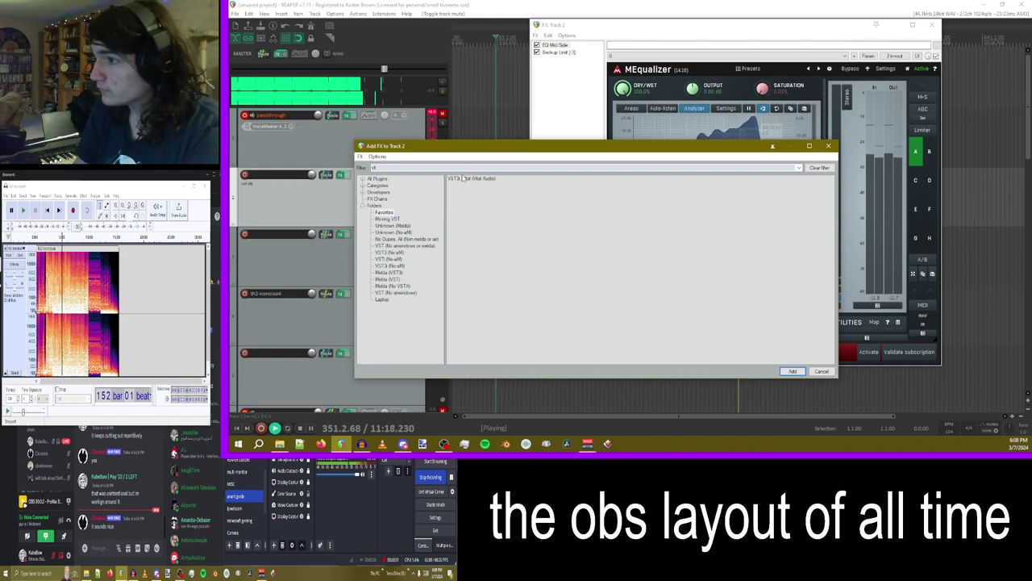
pyautogui.doubleClick(464, 179)
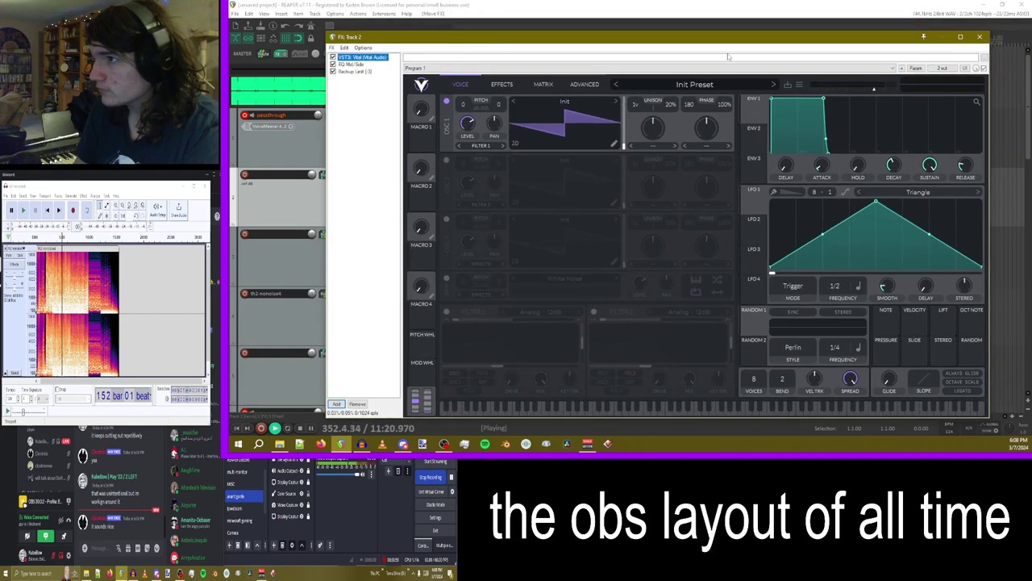
# - Sort Vital's presets by author, load the Demitau preset and reopen the effects chain to show its voice settings
pyautogui.click(726, 87)
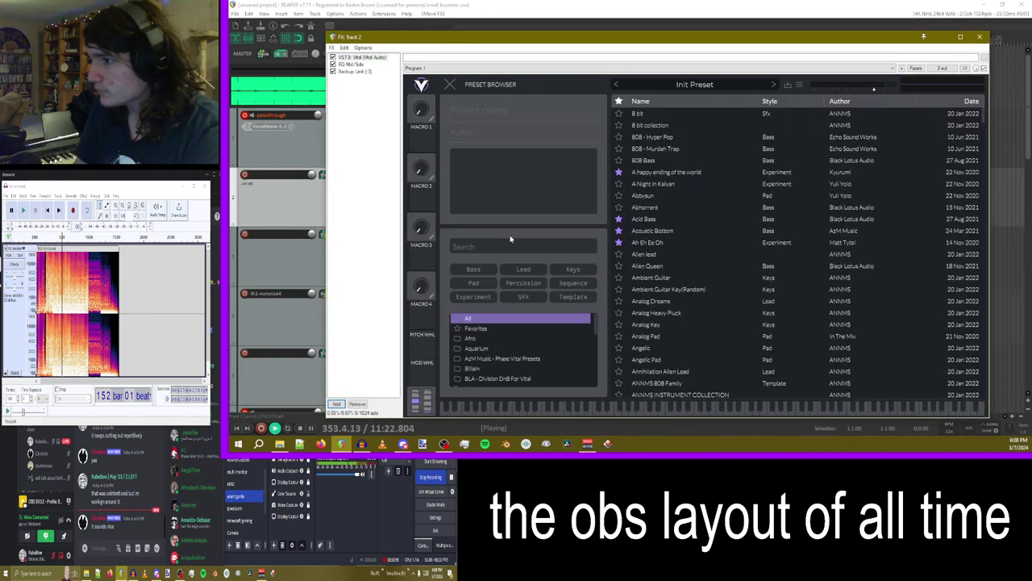
pyautogui.scroll(-5, 502, 361)
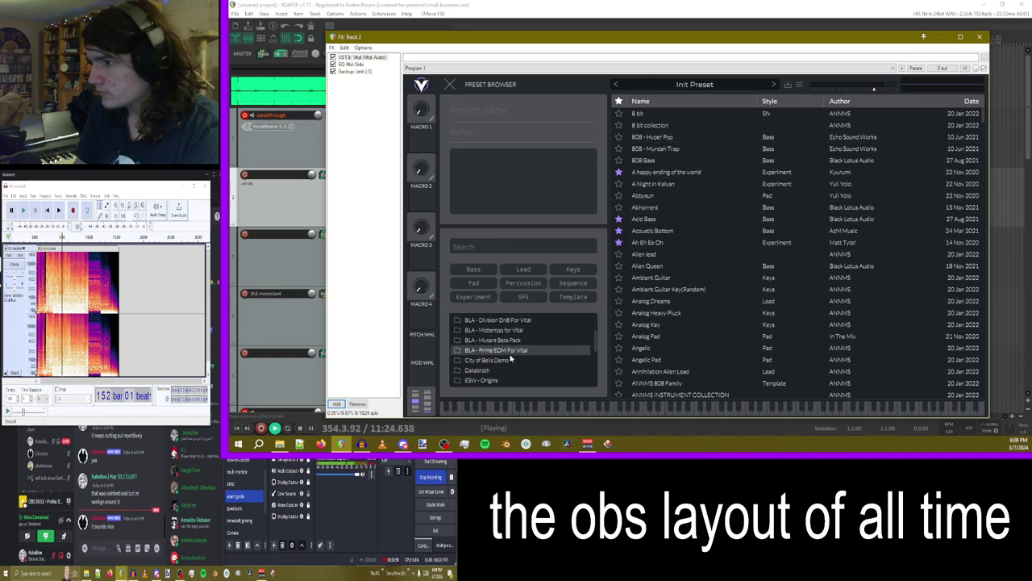
pyautogui.scroll(-3, 500, 363)
pyautogui.scroll(3, 493, 367)
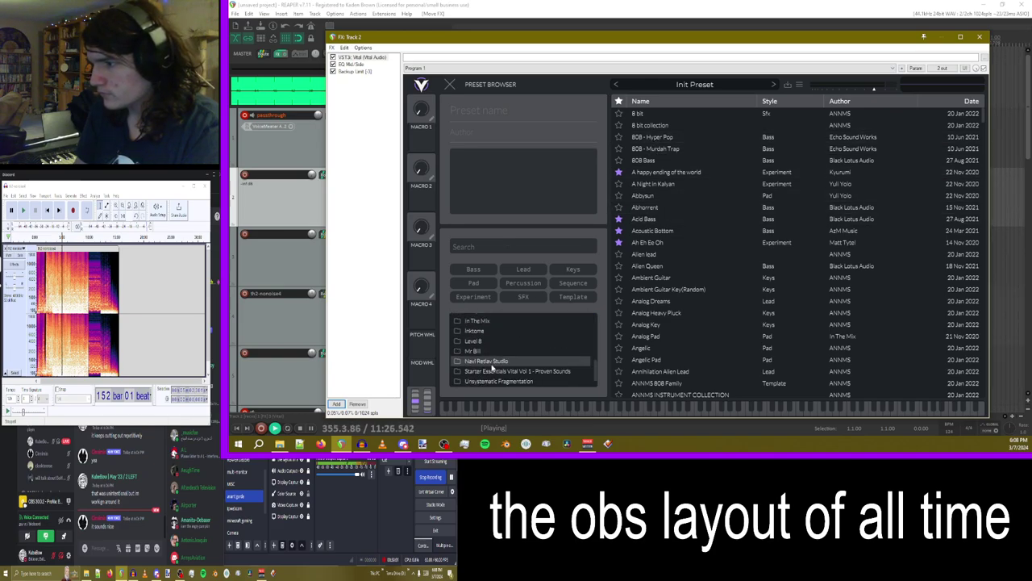
pyautogui.scroll(6, 500, 359)
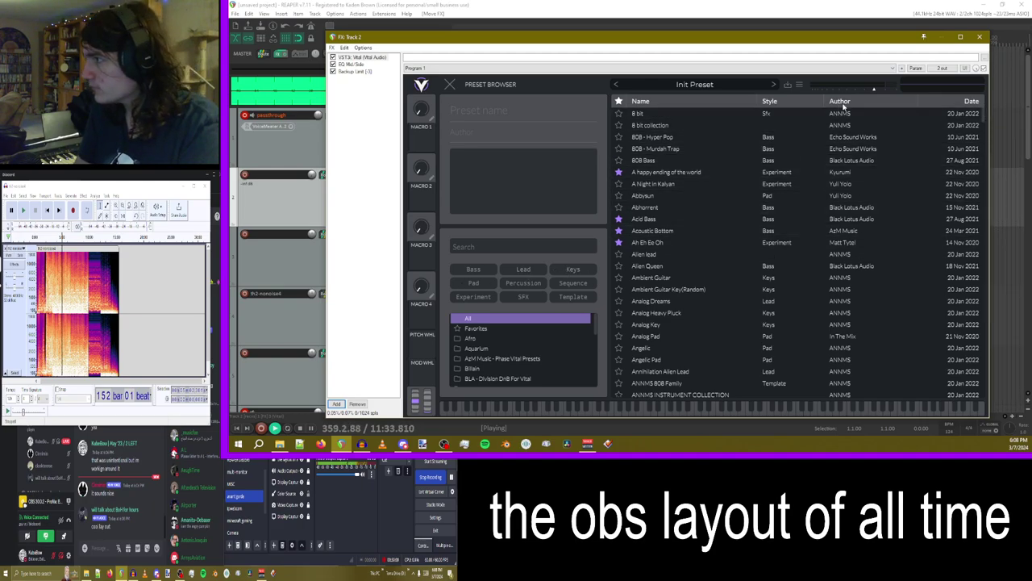
pyautogui.scroll(-8, 841, 109)
pyautogui.scroll(-15, 858, 212)
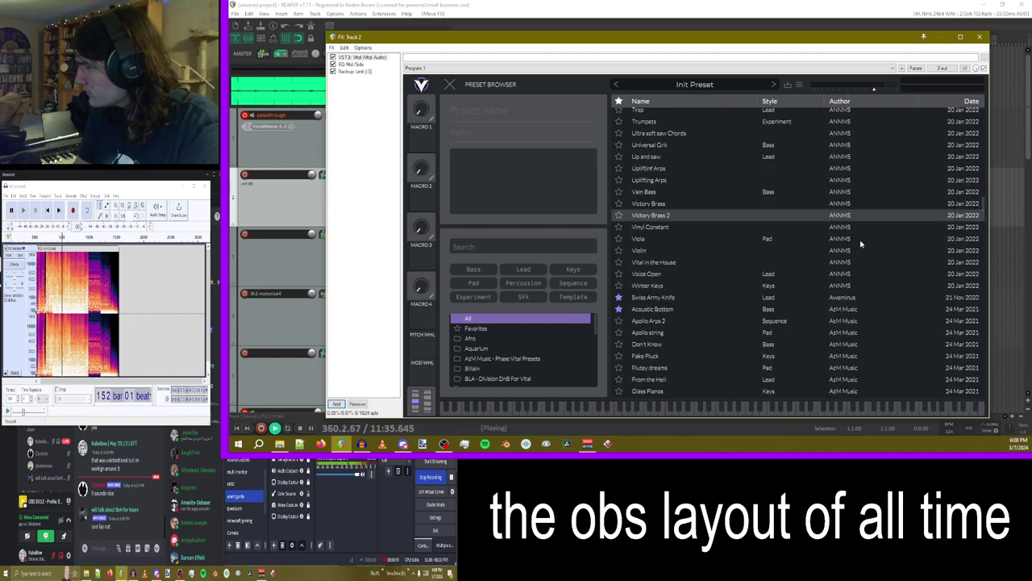
pyautogui.scroll(10, 838, 310)
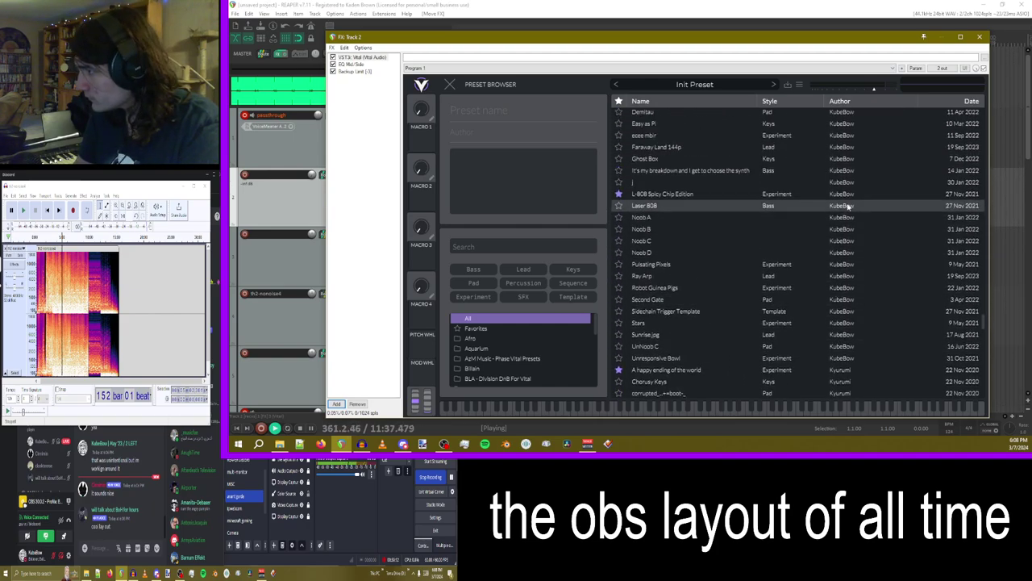
pyautogui.scroll(1, 871, 157)
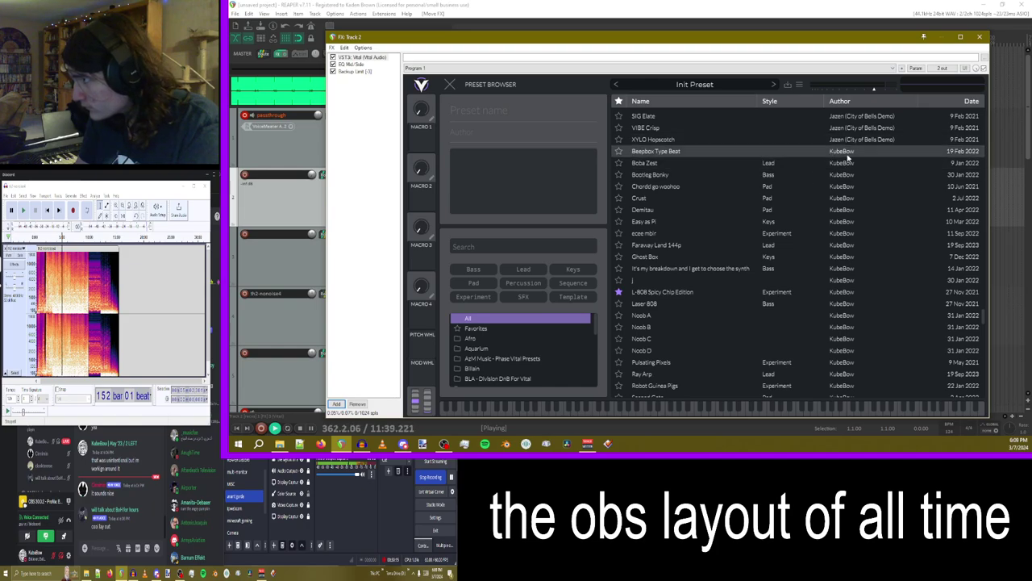
pyautogui.click(841, 212)
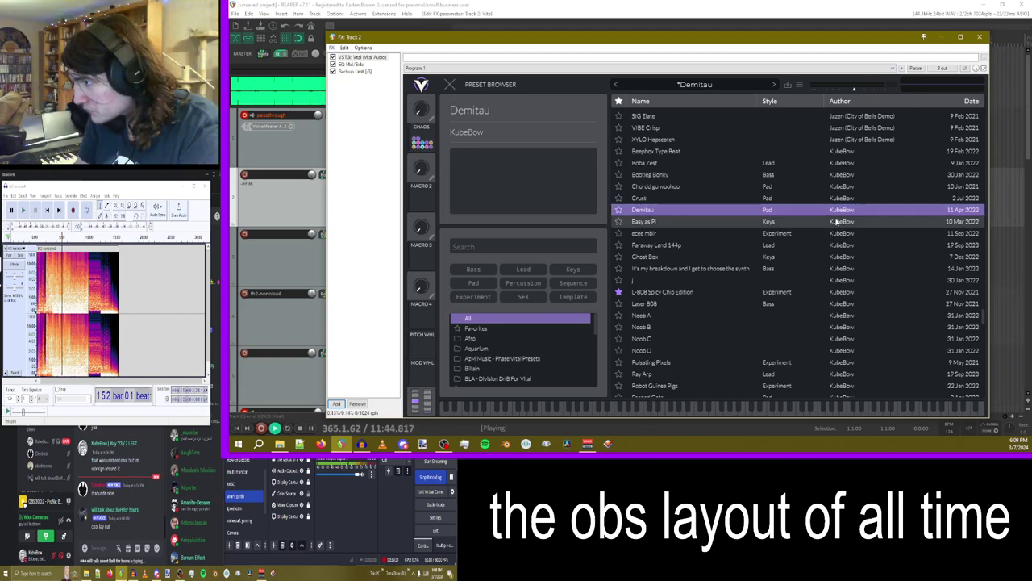
pyautogui.click(980, 36)
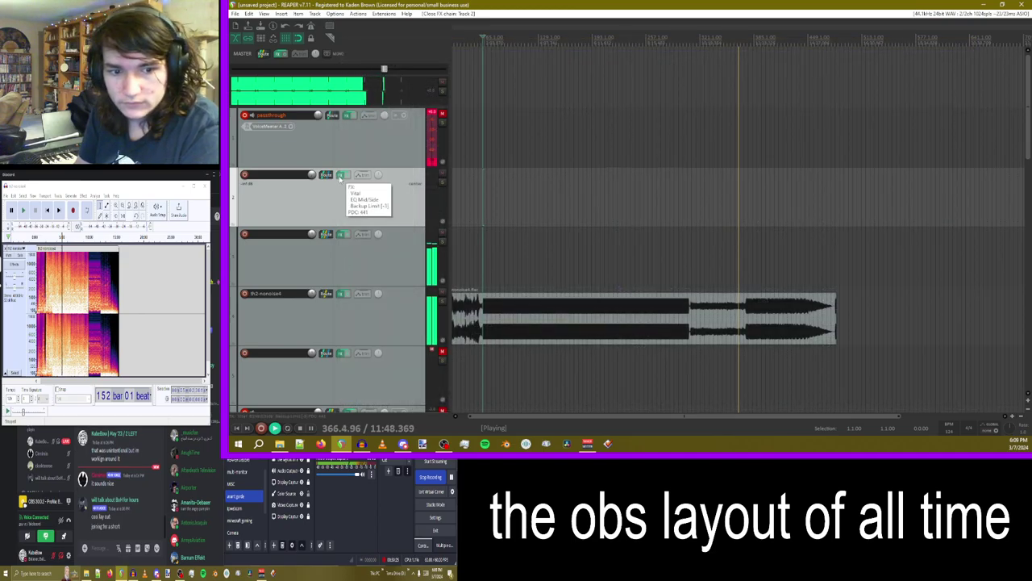
pyautogui.click(340, 175)
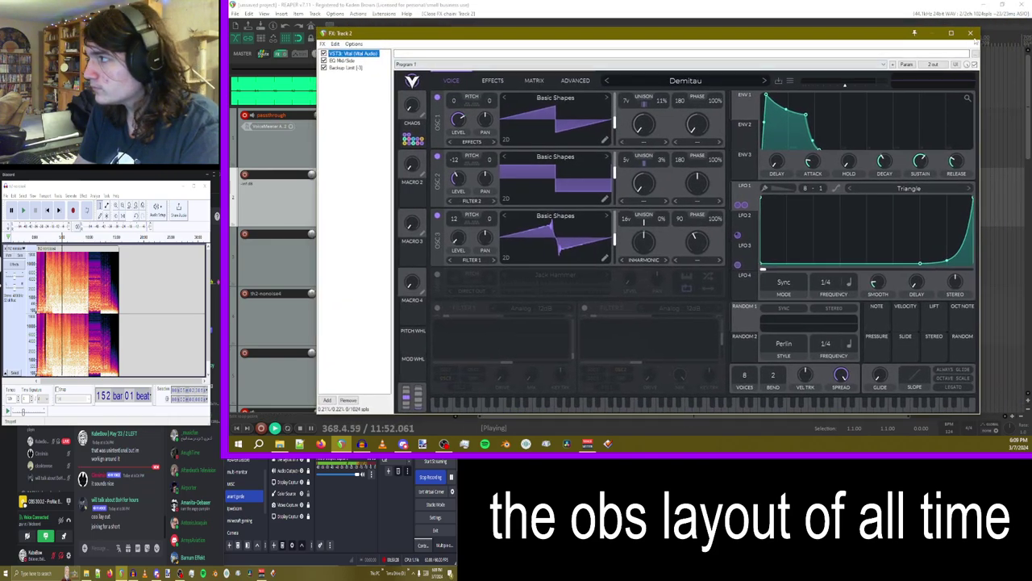
# - Add ValhallaSupermassive to track 2 and place it directly above the Backup Limit effect in the chain
pyautogui.click(326, 401)
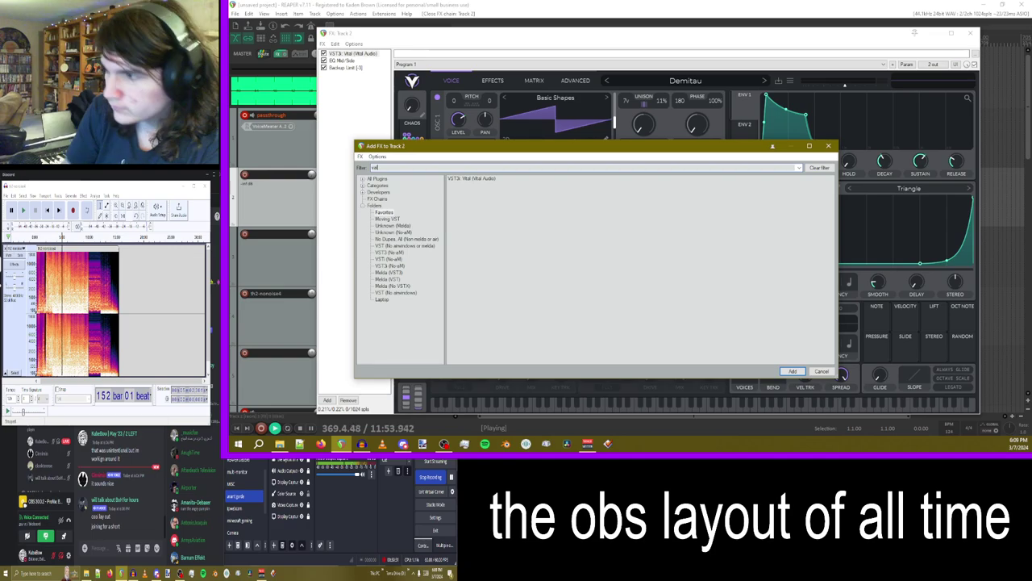
pyautogui.doubleClick(477, 179)
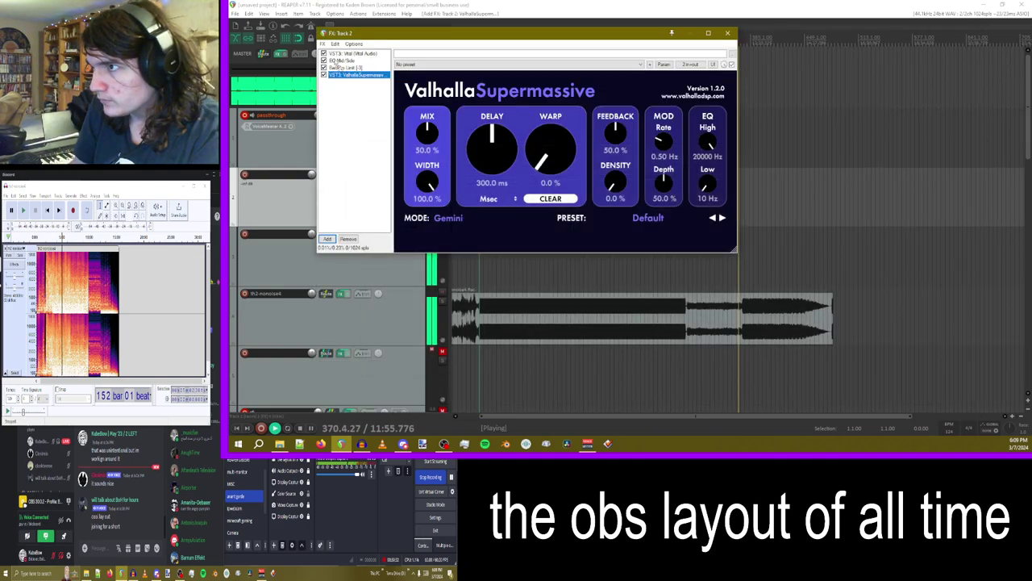
pyautogui.moveTo(337, 67)
pyautogui.mouseDown()
pyautogui.moveTo(365, 64)
pyautogui.moveTo(350, 69)
pyautogui.mouseUp()
pyautogui.moveTo(501, 36); pyautogui.dragTo(730, 29)
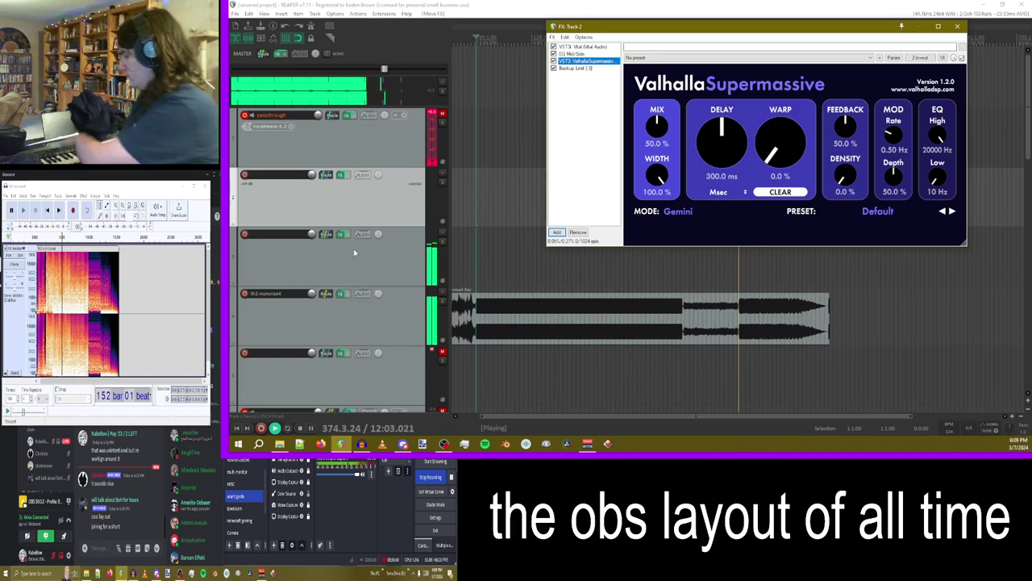
# - Arm track 2 for recording and set its input to all channels of the USB MIDI device
pyautogui.click(244, 174)
pyautogui.click(276, 186)
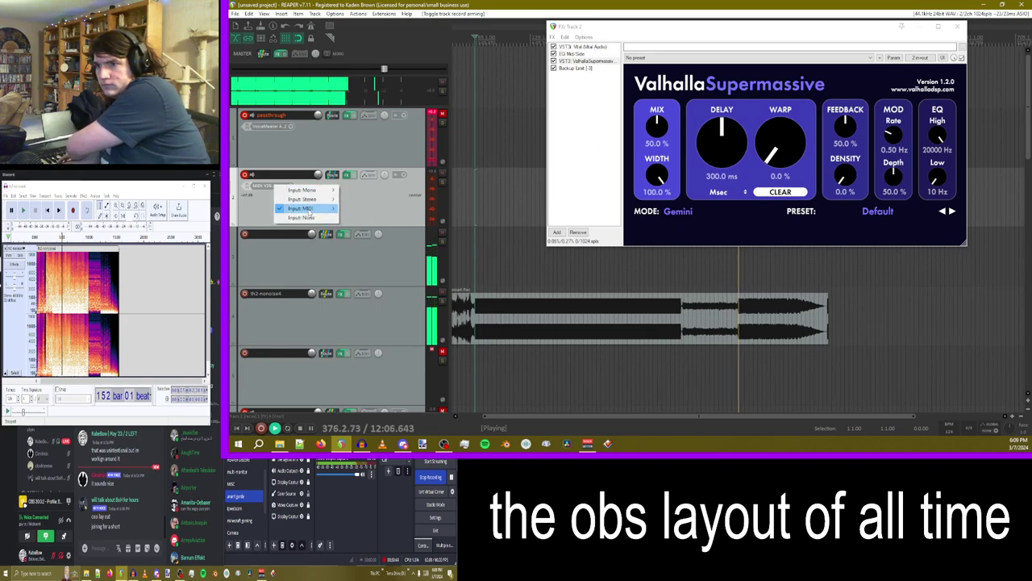
pyautogui.moveTo(302, 208)
pyautogui.moveTo(367, 208)
pyautogui.click(451, 208)
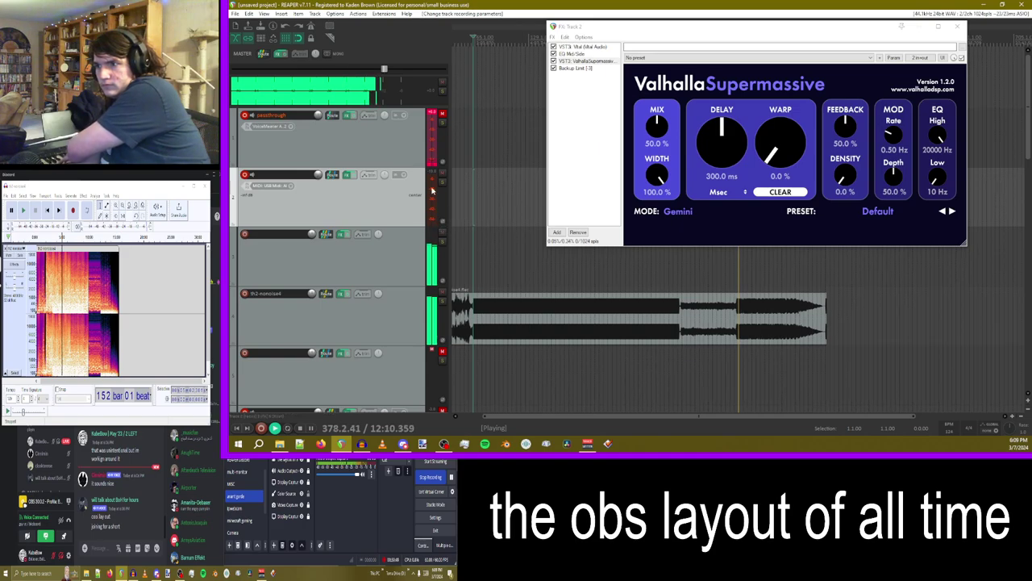
# - Bring up Backup Limit in track 2's effects chain and turn off record arming on track 6
pyautogui.click(574, 47)
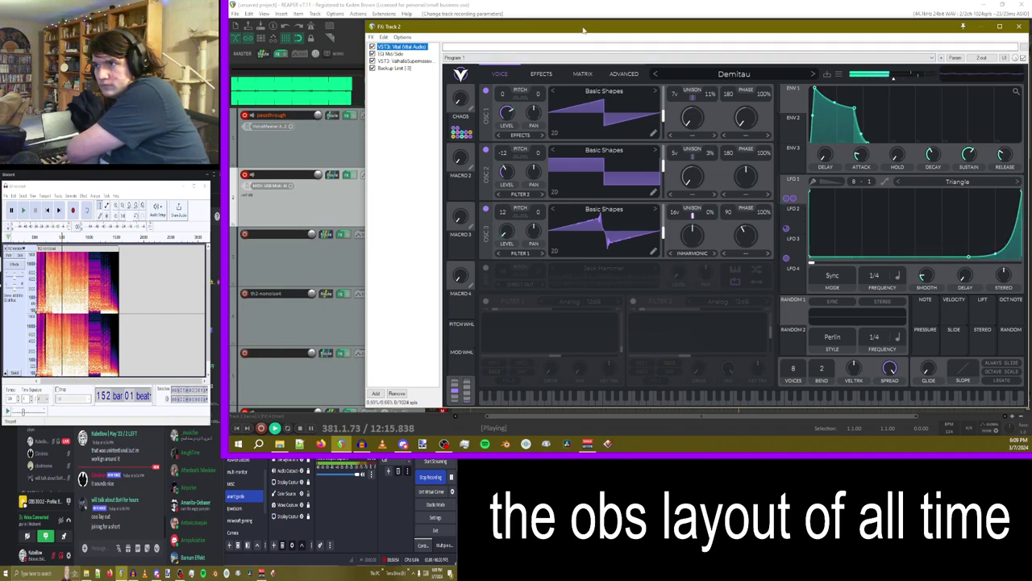
pyautogui.moveTo(583, 28); pyautogui.dragTo(771, 18)
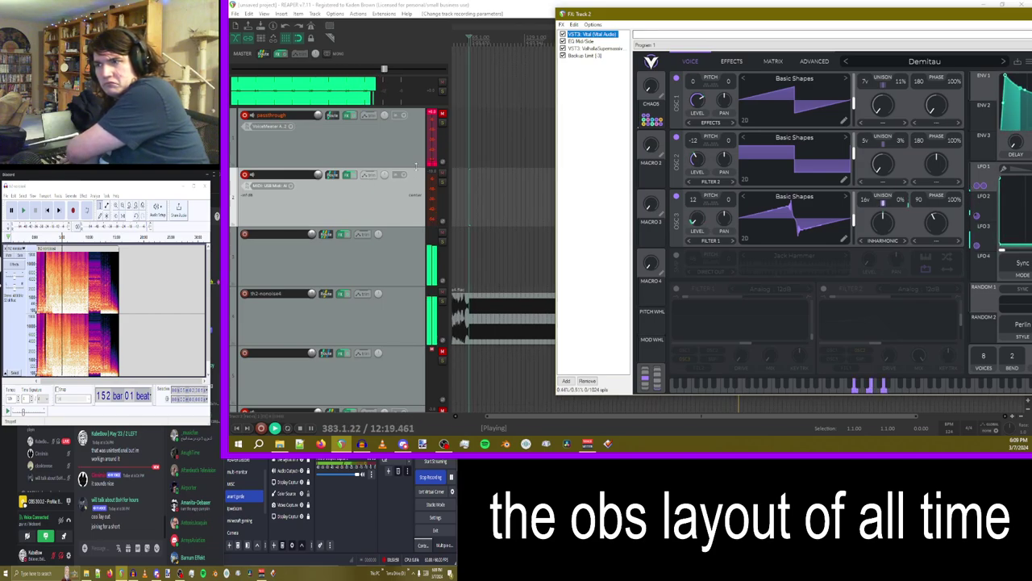
pyautogui.click(586, 55)
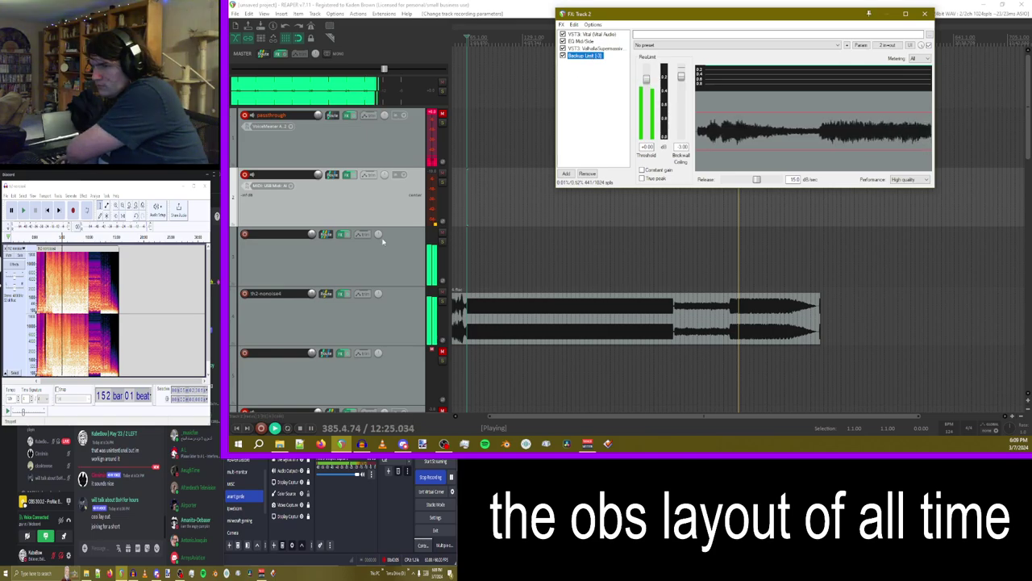
pyautogui.scroll(-2, 380, 237)
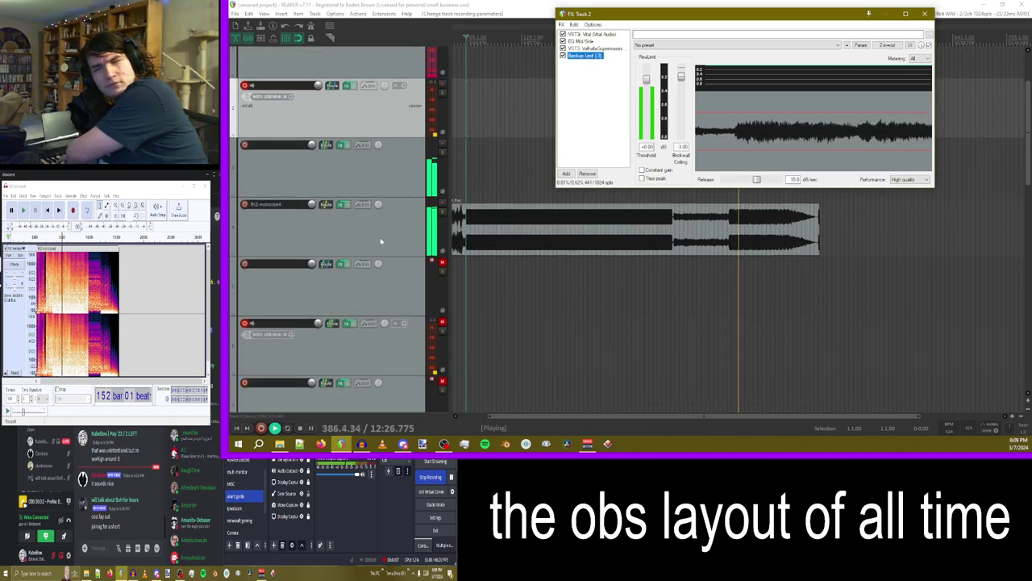
pyautogui.scroll(2, 379, 237)
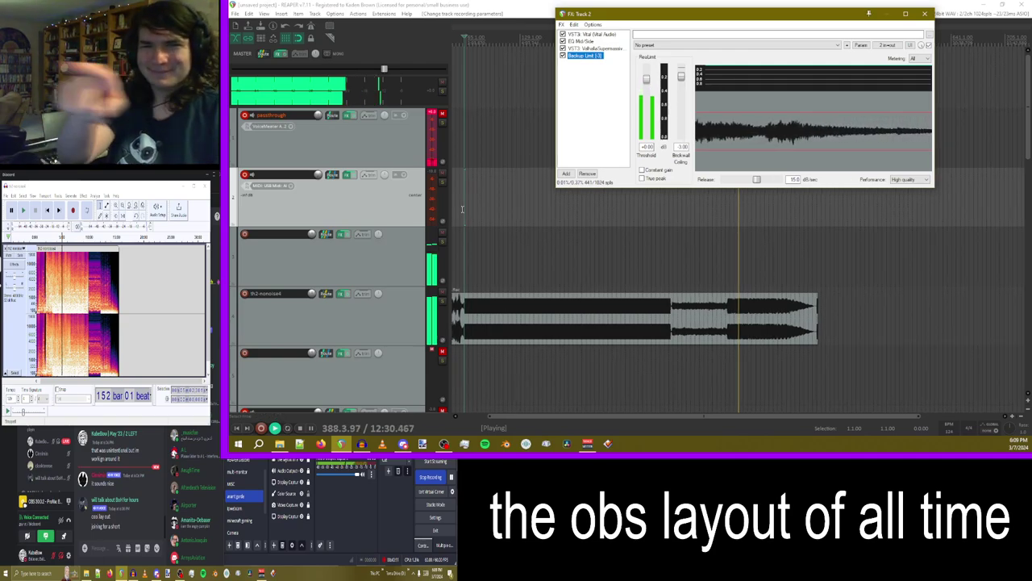
pyautogui.scroll(-10, 359, 233)
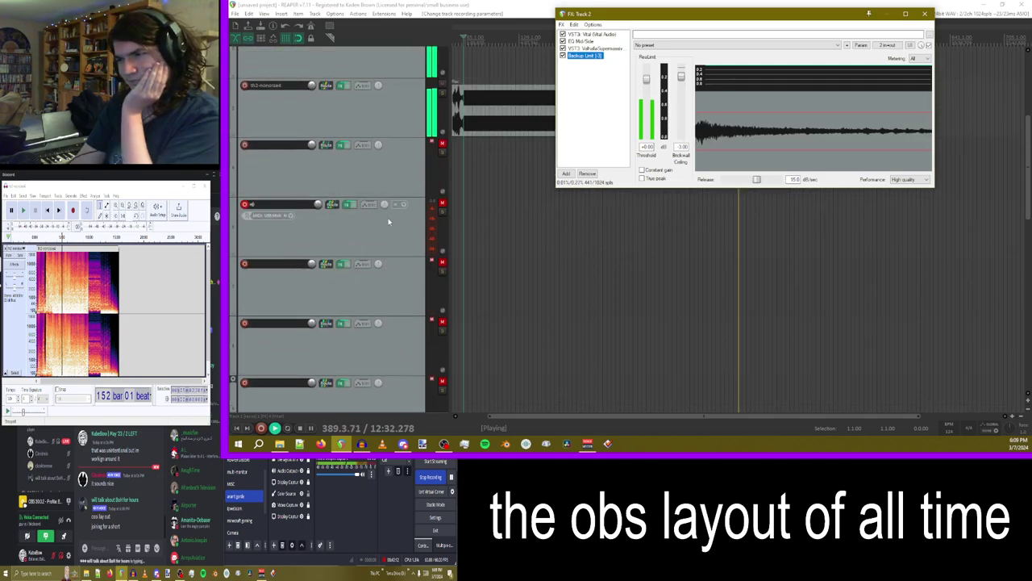
pyautogui.scroll(-5, 369, 233)
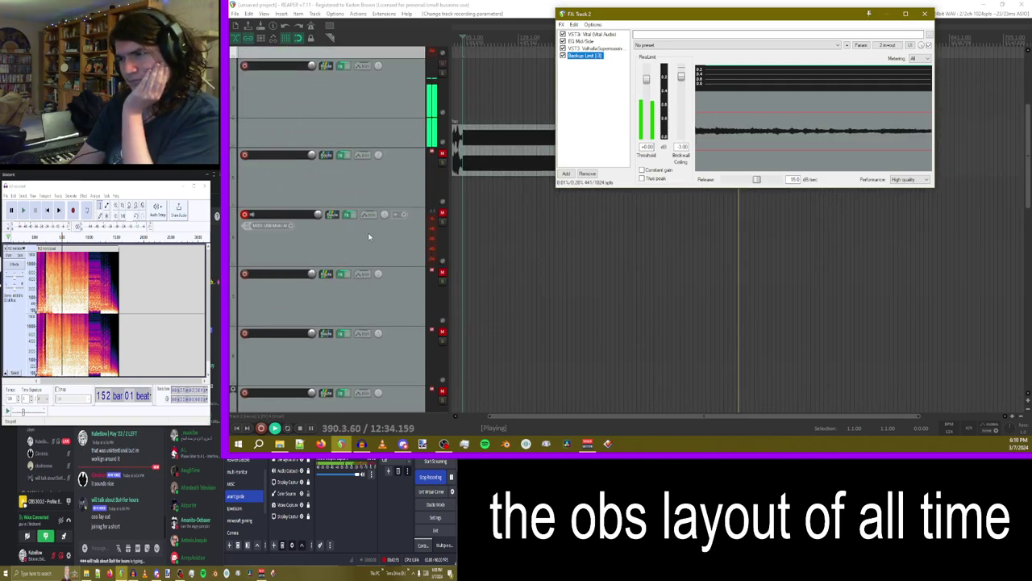
pyautogui.click(260, 215)
pyautogui.scroll(15, 339, 177)
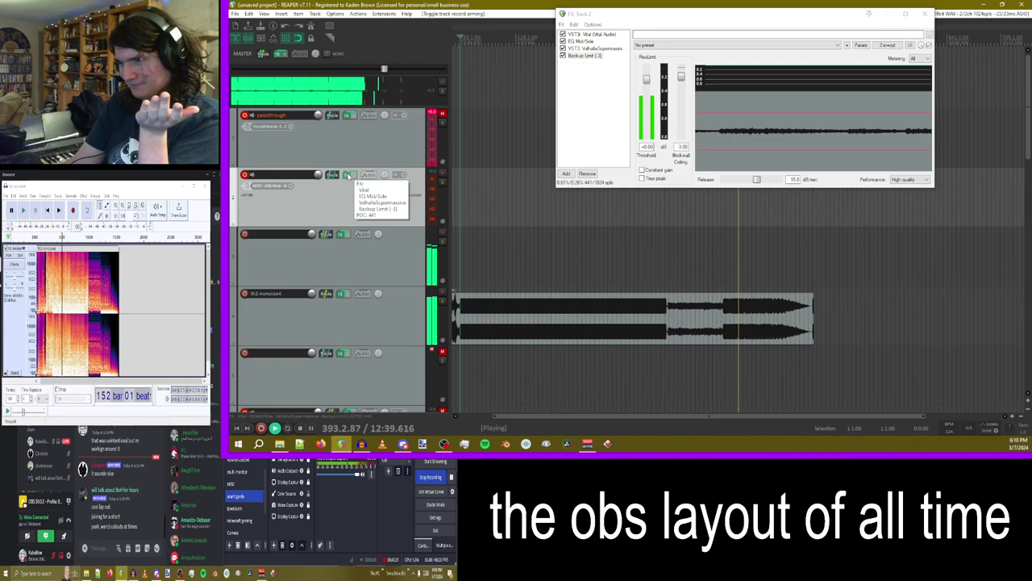
# - Raise track 2's volume from silence and set its ValhallaSupermassive mix to 100%
pyautogui.moveTo(320, 179)
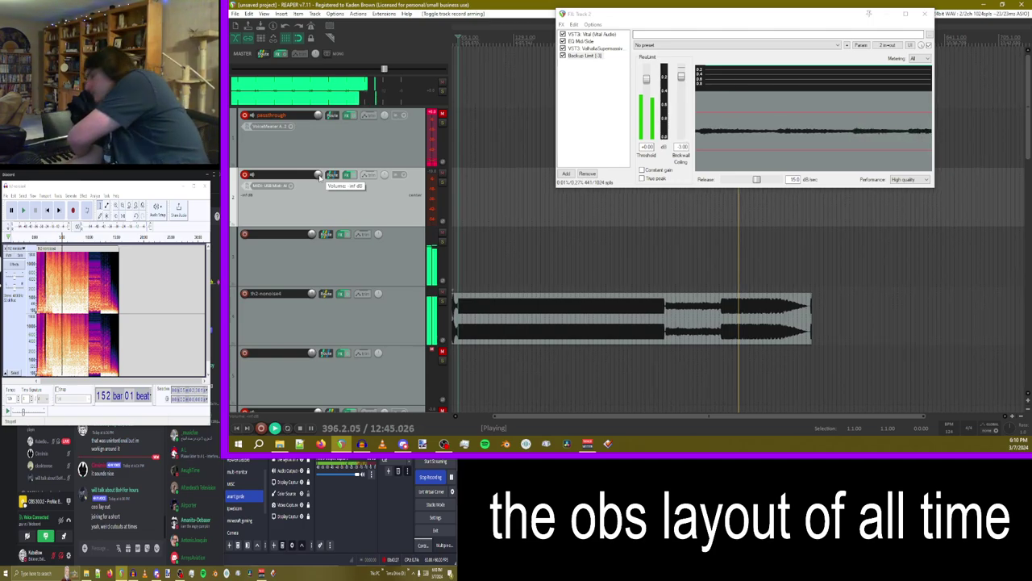
pyautogui.moveTo(320, 175); pyautogui.dragTo(319, 147)
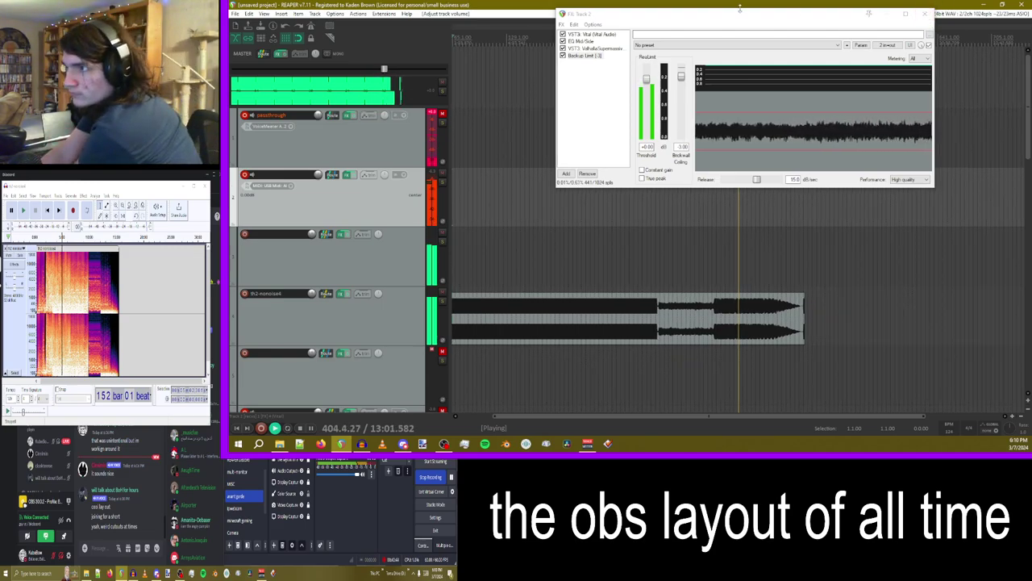
pyautogui.click(577, 50)
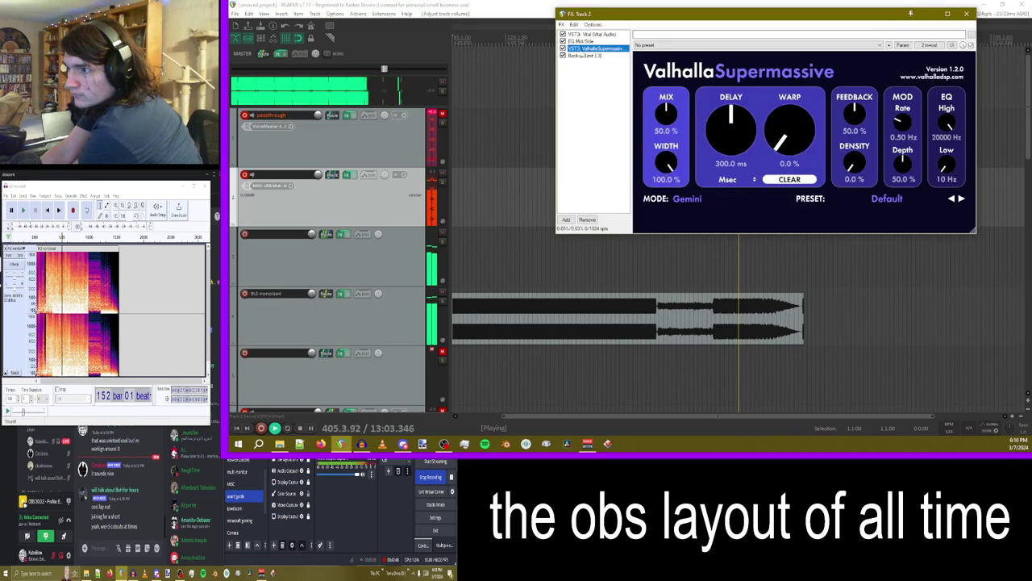
pyautogui.moveTo(670, 125); pyautogui.dragTo(664, 47)
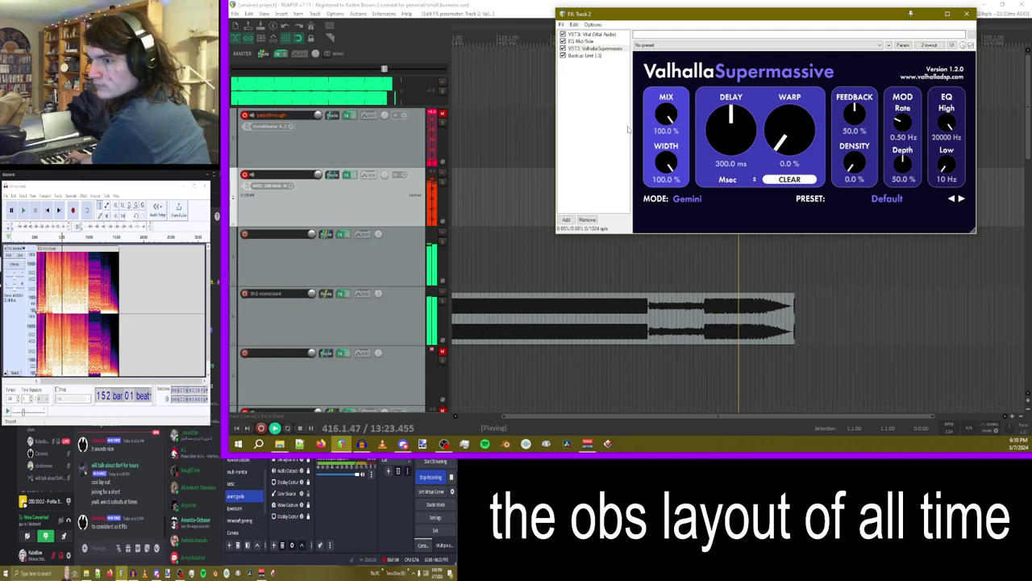
pyautogui.click(718, 264)
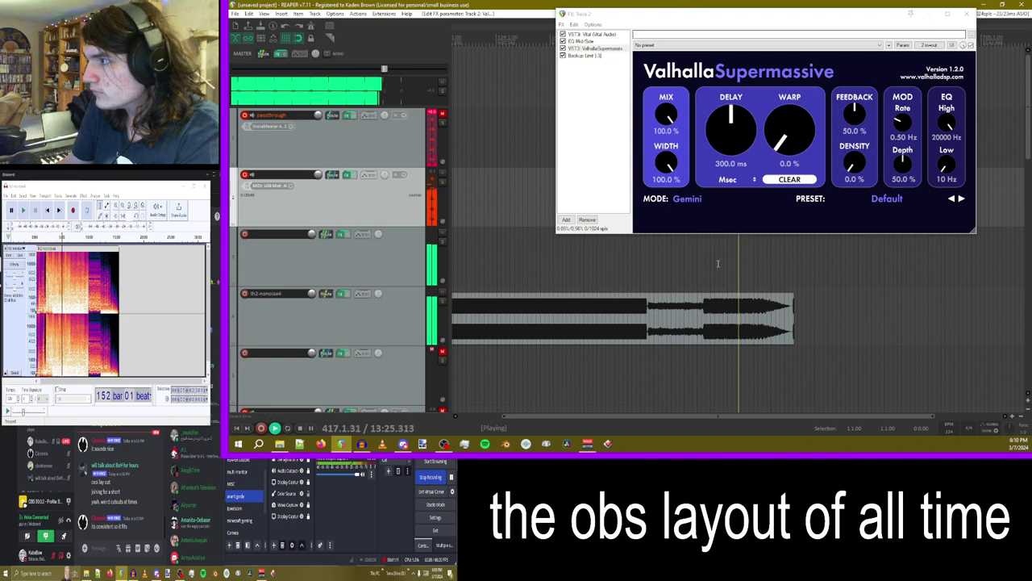
# - Adjust the pan of track 4, set its volume to 0.00 dB and mute the track
pyautogui.scroll(-3, 639, 307)
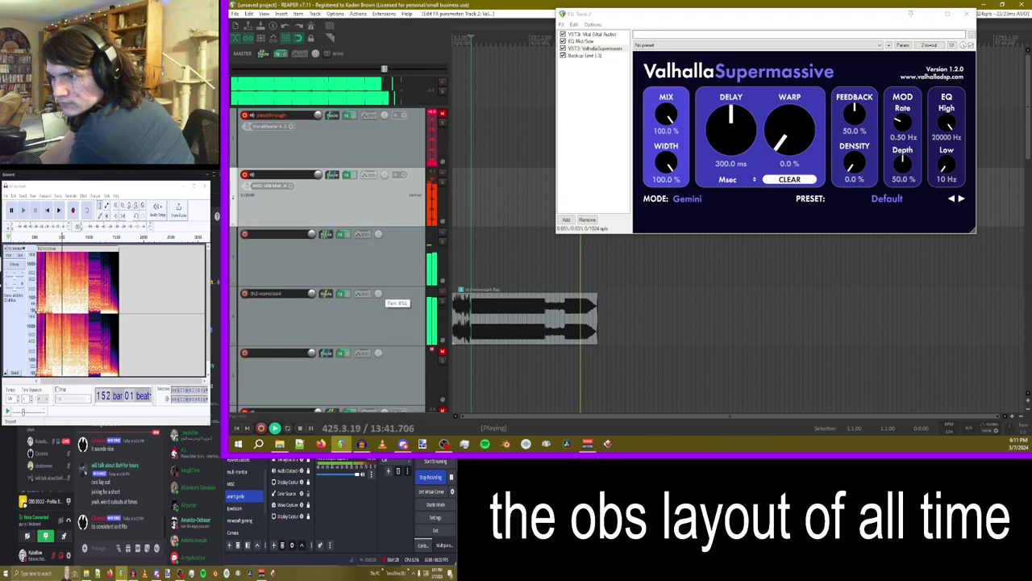
pyautogui.moveTo(378, 293); pyautogui.dragTo(379, 293)
pyautogui.moveTo(311, 294); pyautogui.dragTo(311, 294)
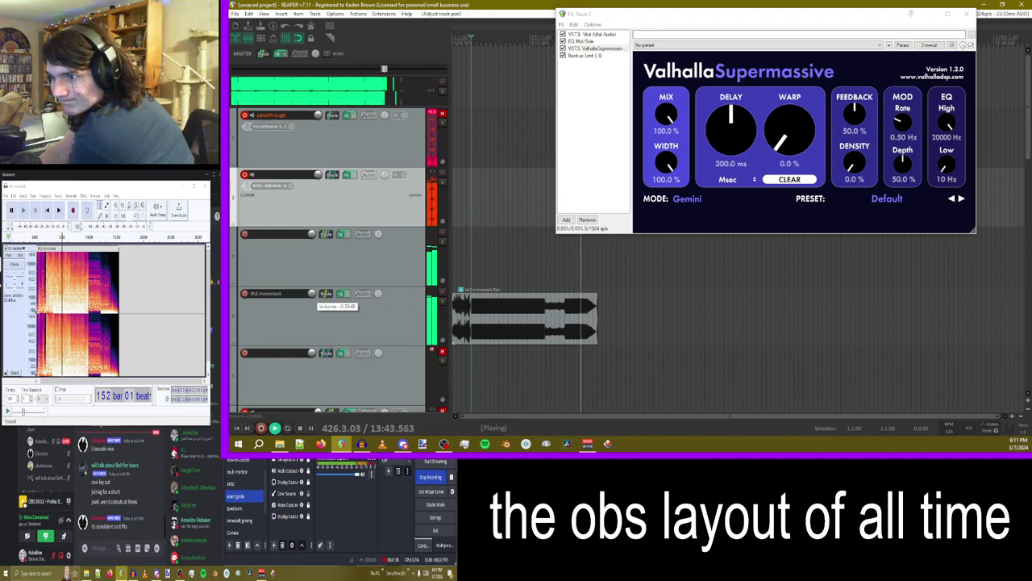
pyautogui.scroll(-3, 317, 293)
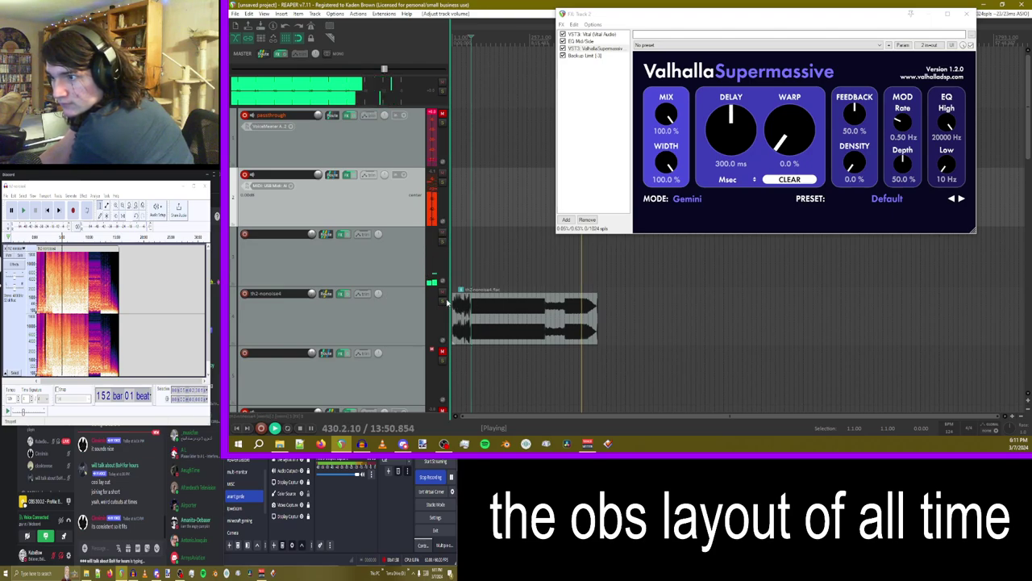
pyautogui.click(379, 294)
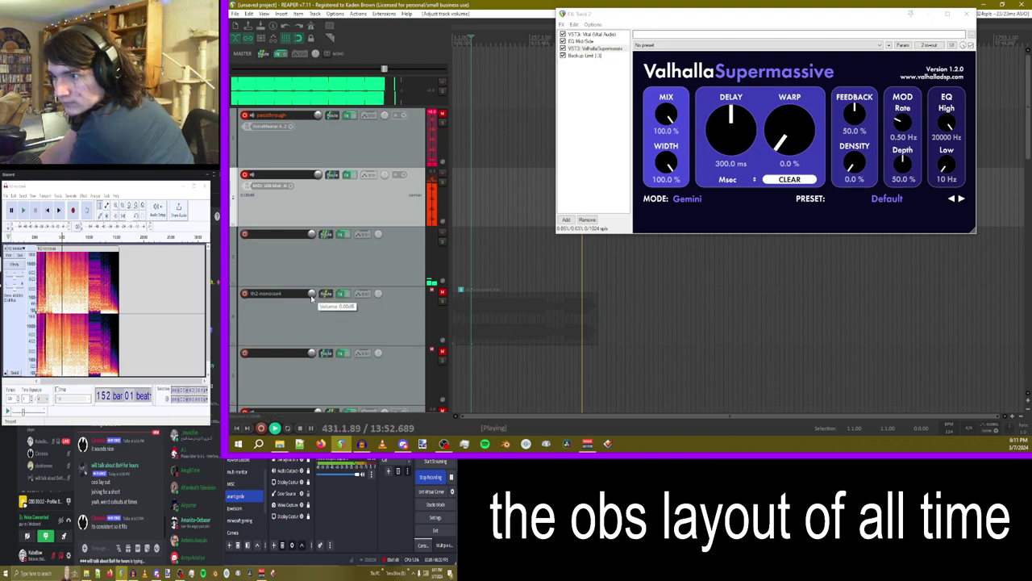
# - Duplicate ValhallaSupermassive directly below the original in track 2's effects chain
pyautogui.rightClick(589, 49)
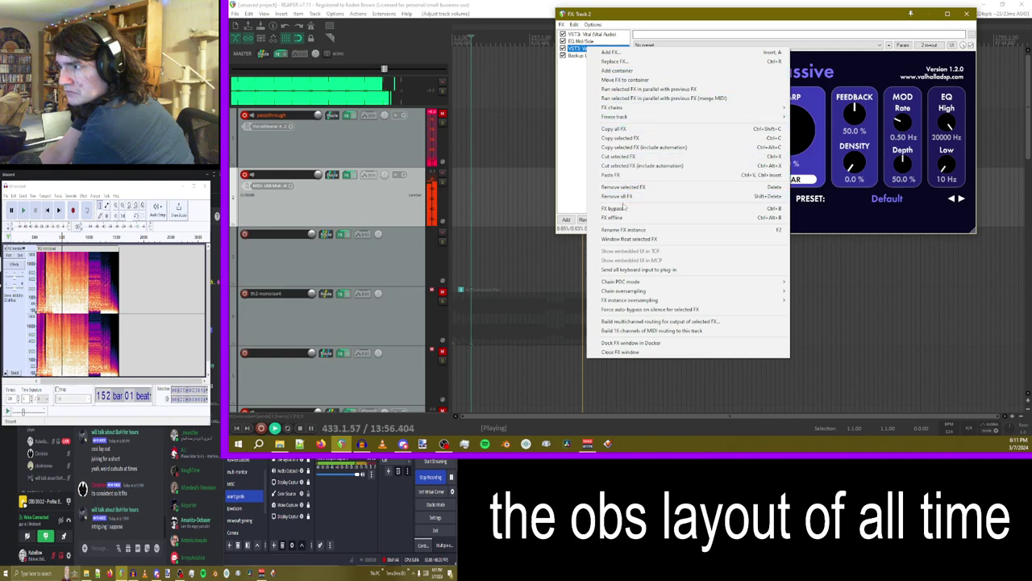
pyautogui.click(582, 152)
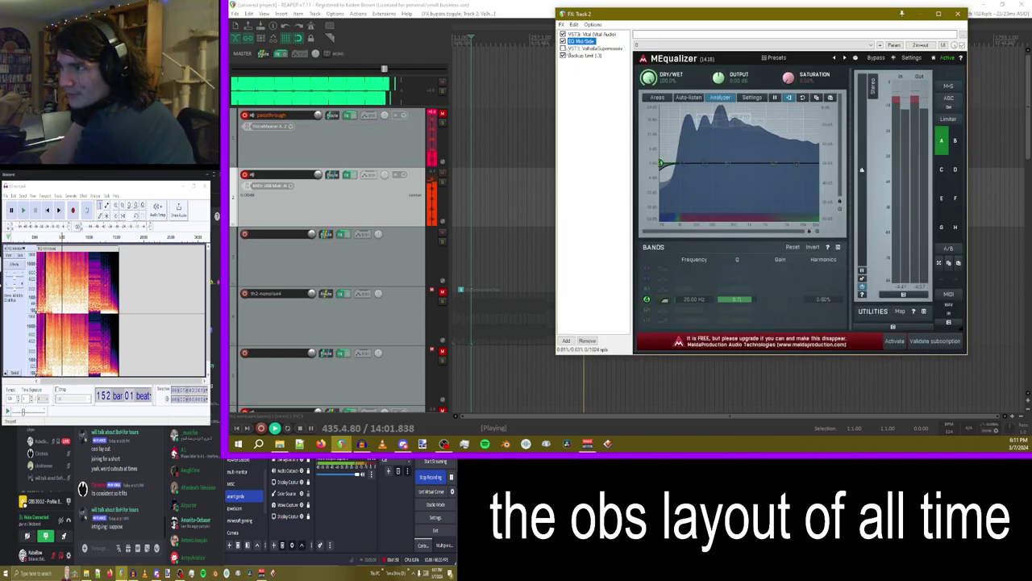
pyautogui.click(576, 48)
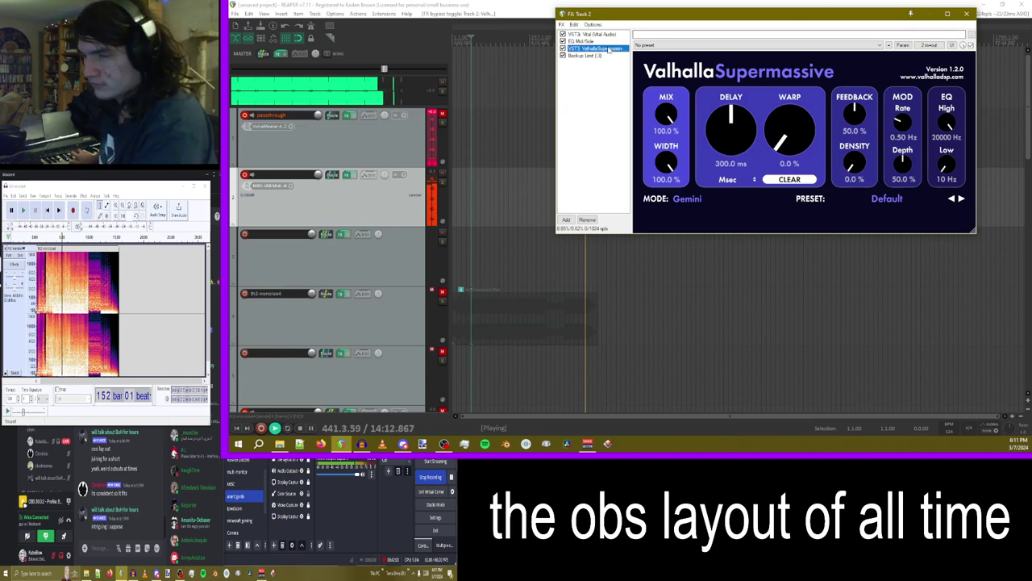
pyautogui.hotkey('ctrl', 'v')
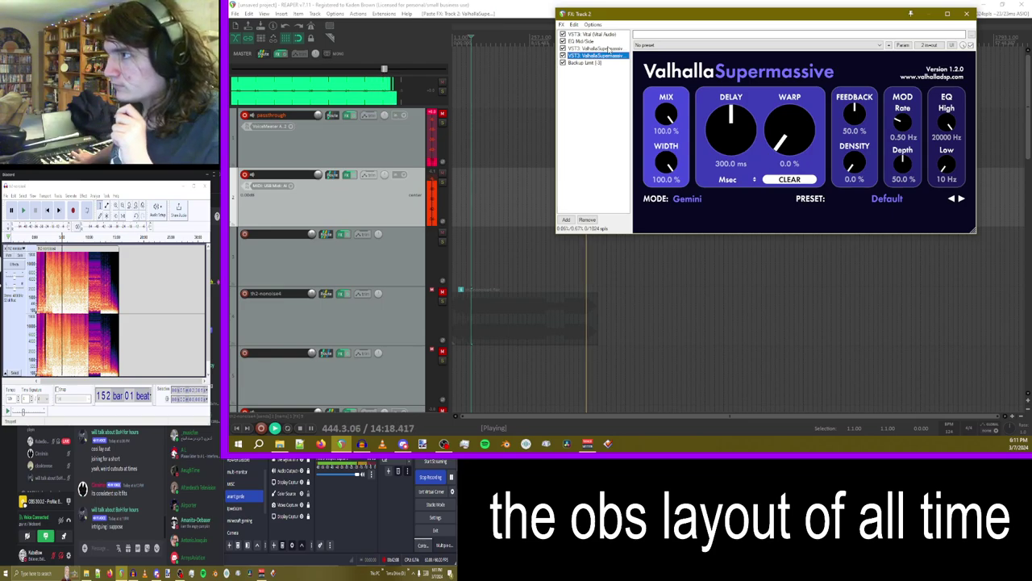
# - Show the built-in effects of Vital's Demitau patch and turn up its Chaos macro
pyautogui.click(598, 34)
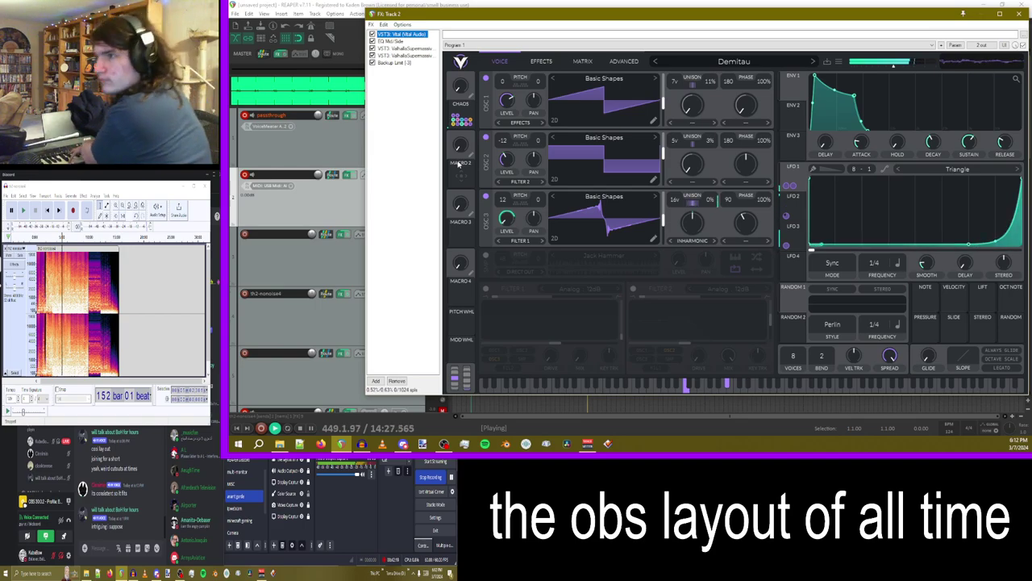
pyautogui.click(543, 63)
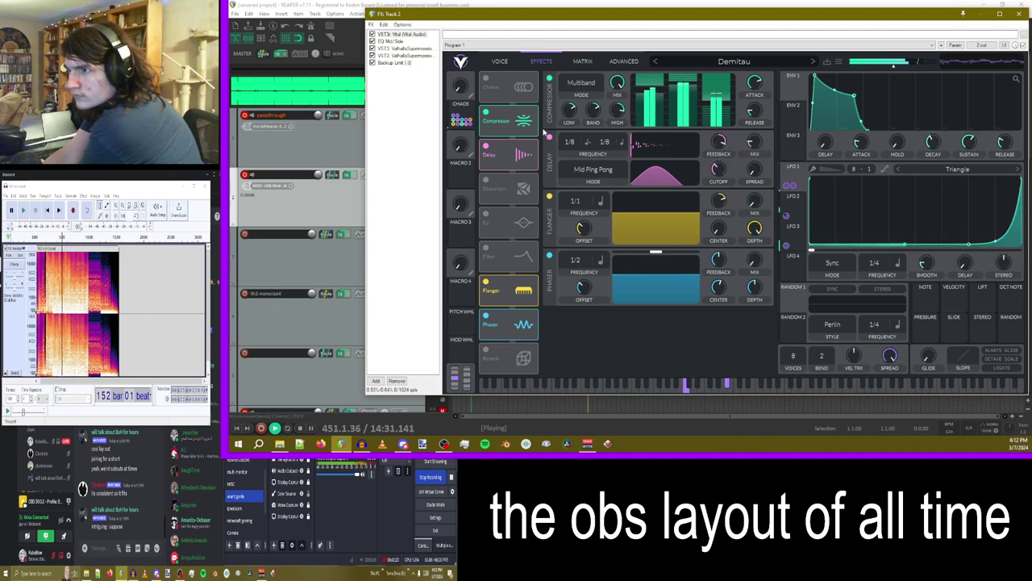
pyautogui.moveTo(457, 91); pyautogui.dragTo(462, 6)
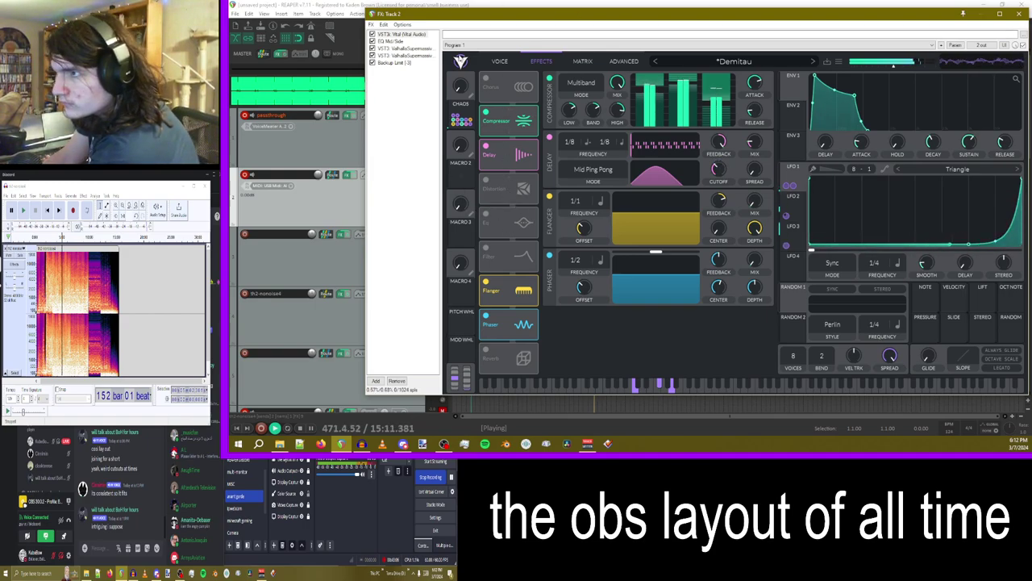
# - Duplicate the Vital synth directly below the original in track 2's effects chain
pyautogui.rightClick(400, 35)
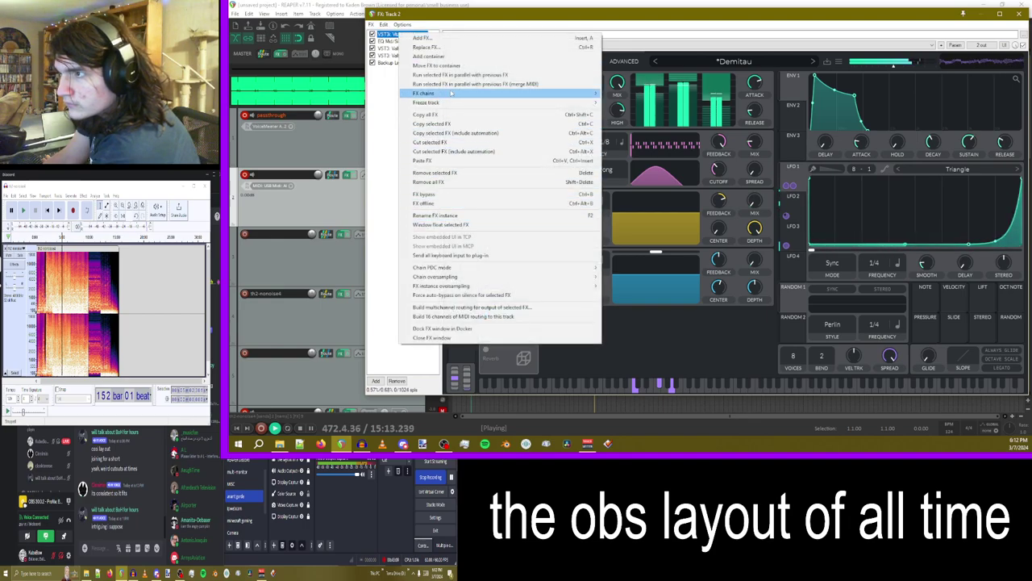
pyautogui.click(382, 132)
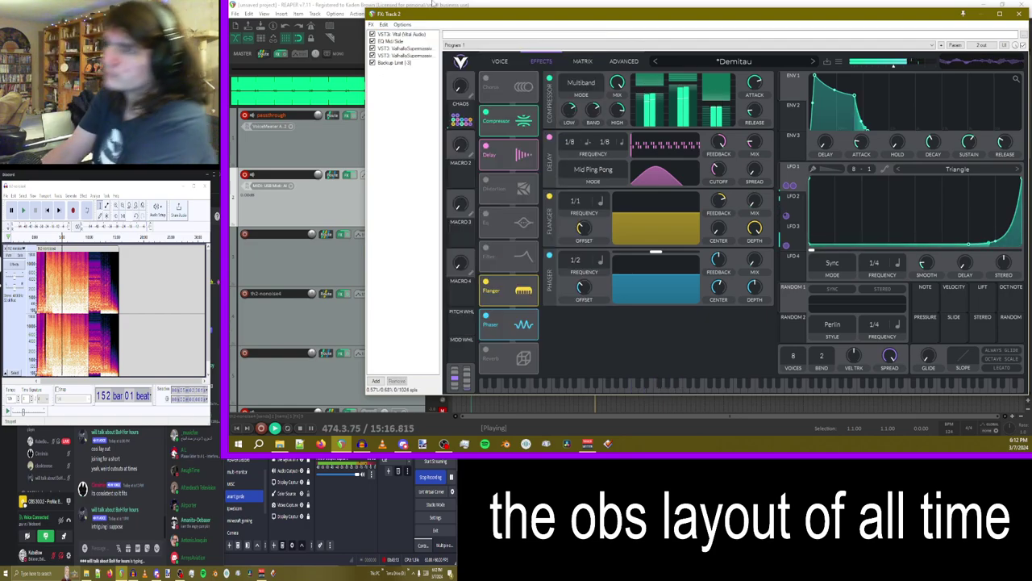
pyautogui.click(416, 34)
pyautogui.hotkey('ctrl', 'c')
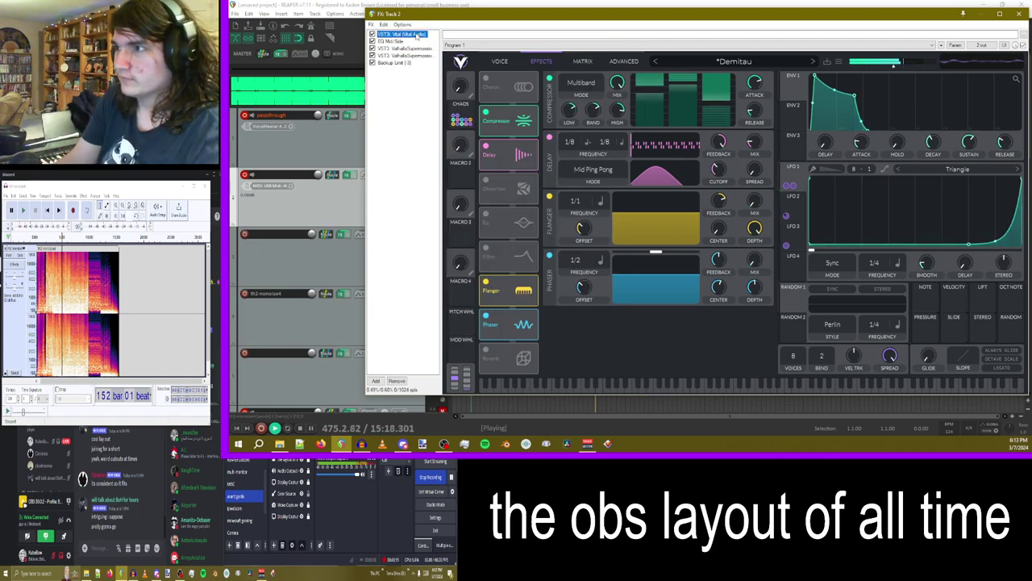
pyautogui.hotkey('ctrl', 'v')
# - Load the Analog Key preset in the duplicated Vital and stop the project's playback
pyautogui.click(756, 66)
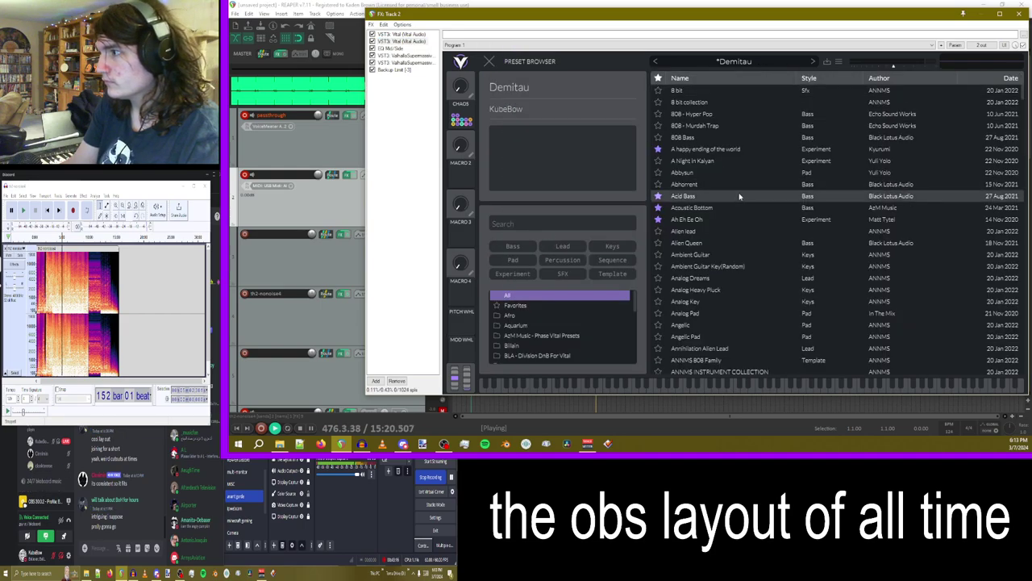
pyautogui.click(707, 304)
pyautogui.scroll(-1, 776, 181)
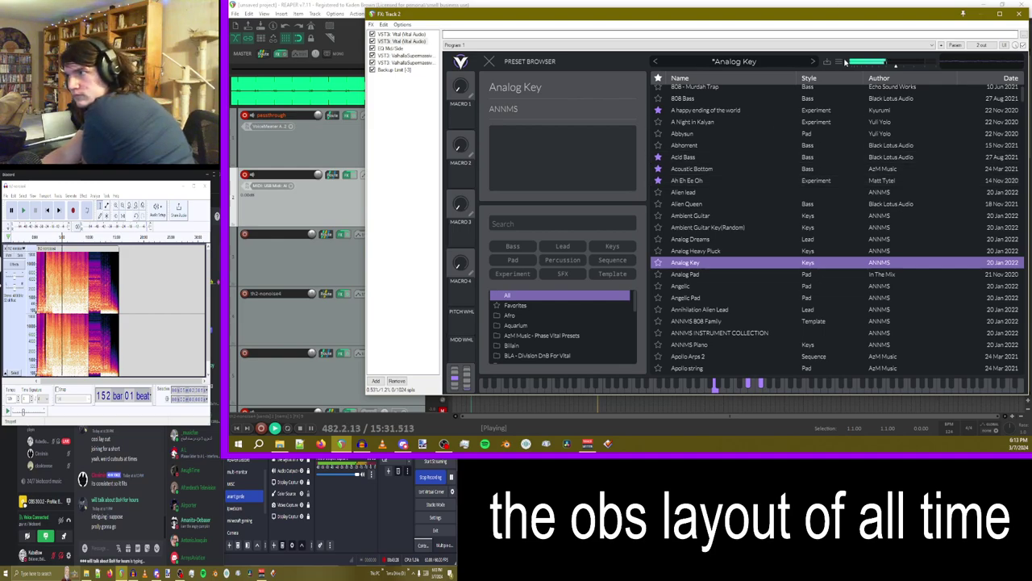
pyautogui.press('space')
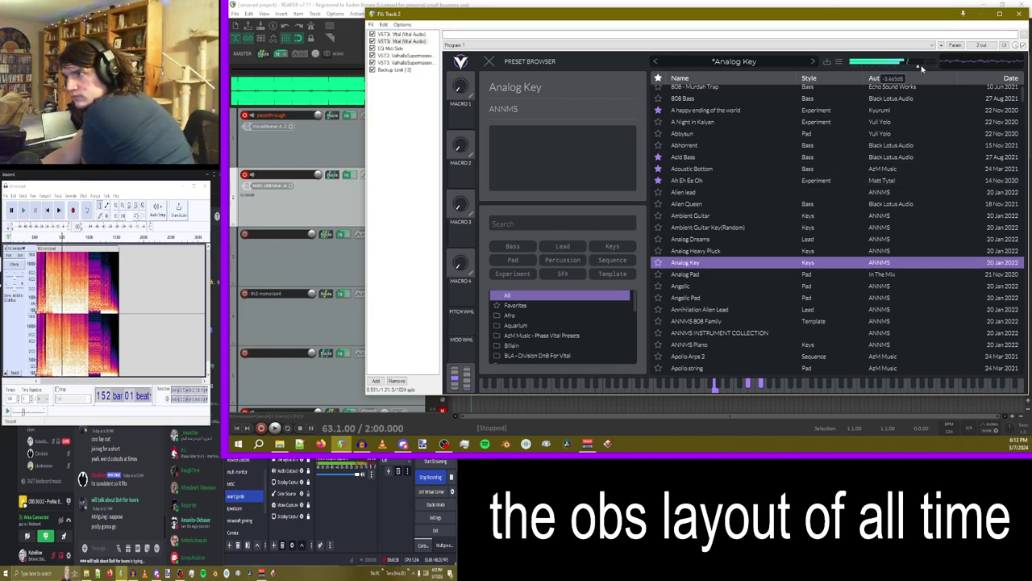
# - Turn up the duplicated Vital's output volume and add a Soft Clipper/Limiter with raised boost directly below both Vital synths
pyautogui.moveTo(926, 68); pyautogui.dragTo(931, 68)
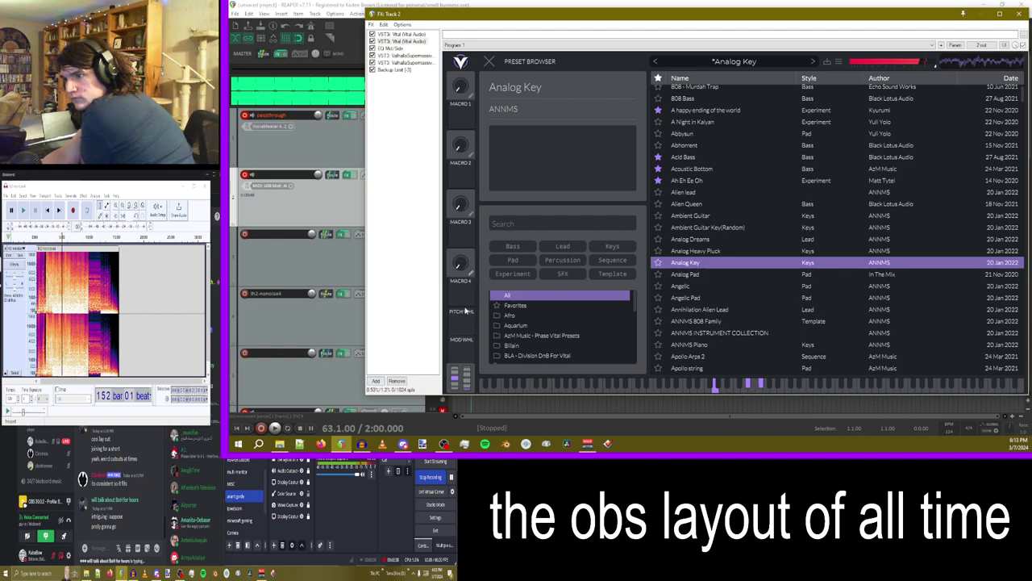
pyautogui.click(375, 381)
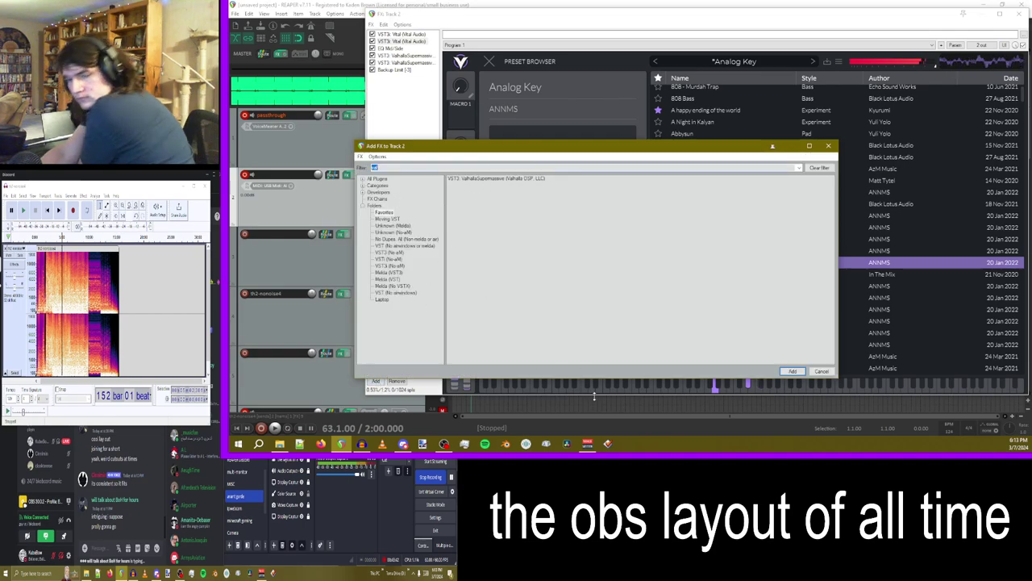
pyautogui.write('soft')
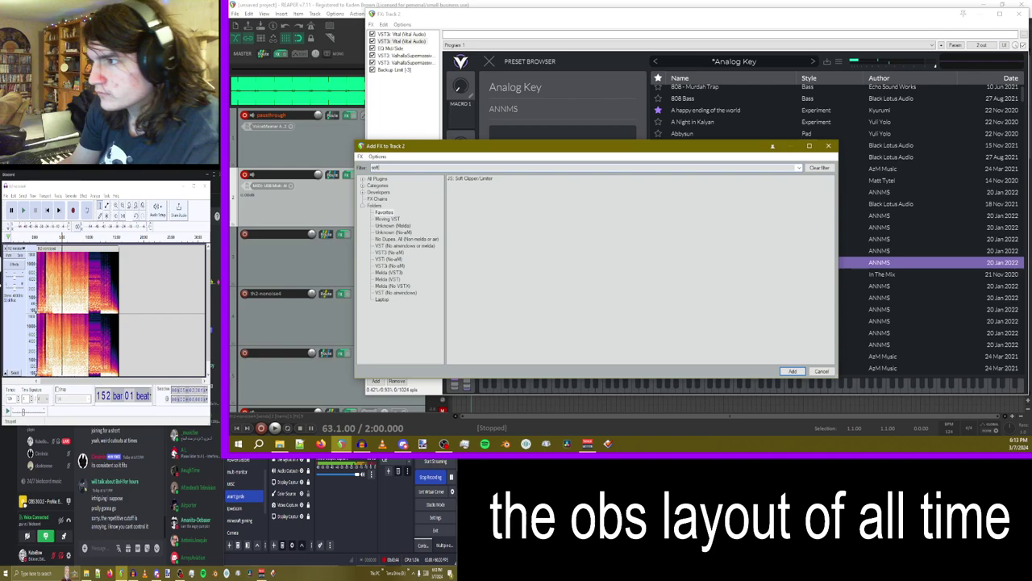
pyautogui.press('Return')
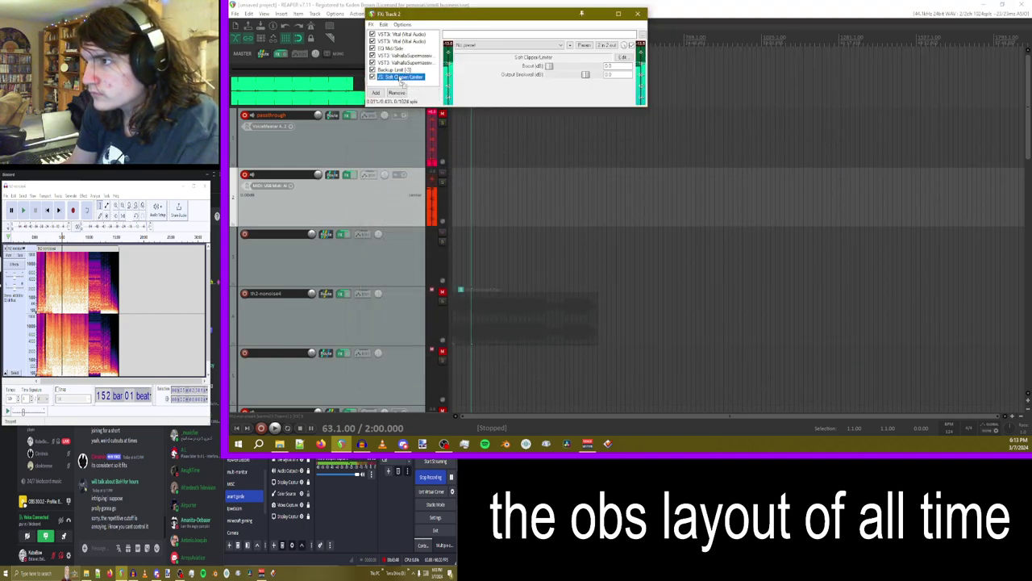
pyautogui.moveTo(401, 77); pyautogui.dragTo(390, 71)
pyautogui.moveTo(550, 66); pyautogui.dragTo(598, 66)
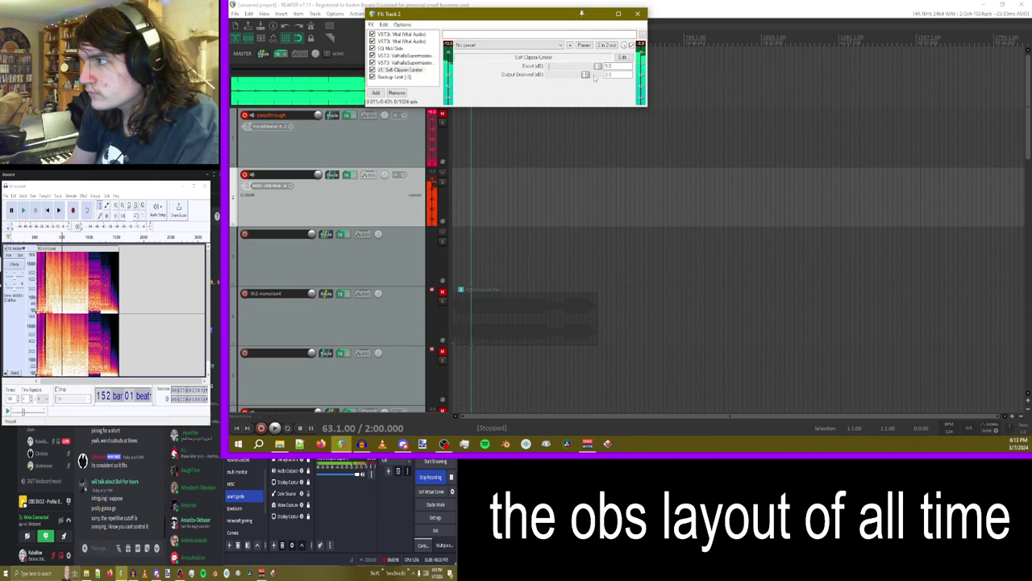
pyautogui.moveTo(399, 70); pyautogui.dragTo(394, 49)
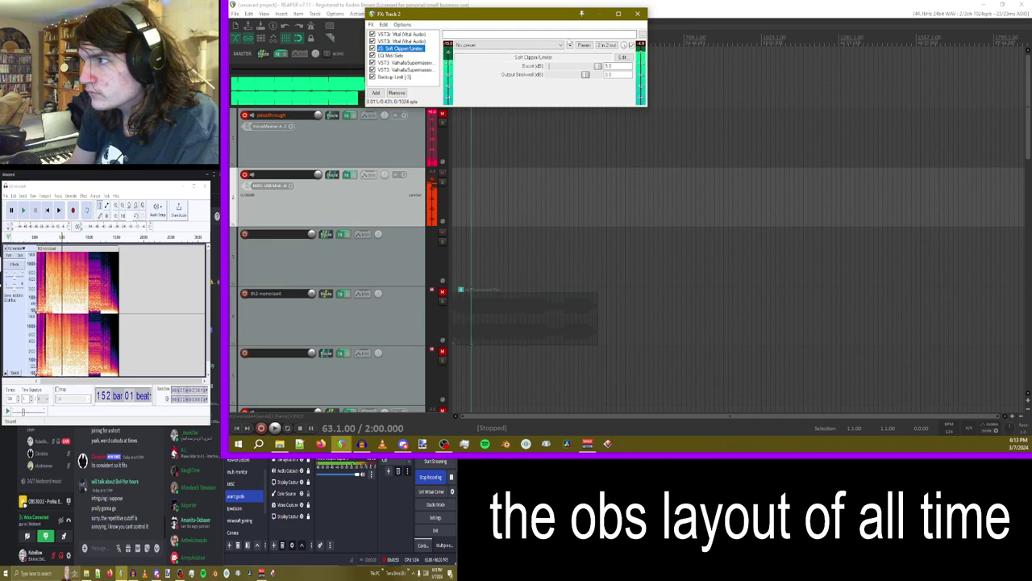
# - Add a high-shelf band to track 2's Mid/Side EQ and boost it about 24 dB from the low mids upward
pyautogui.click(395, 54)
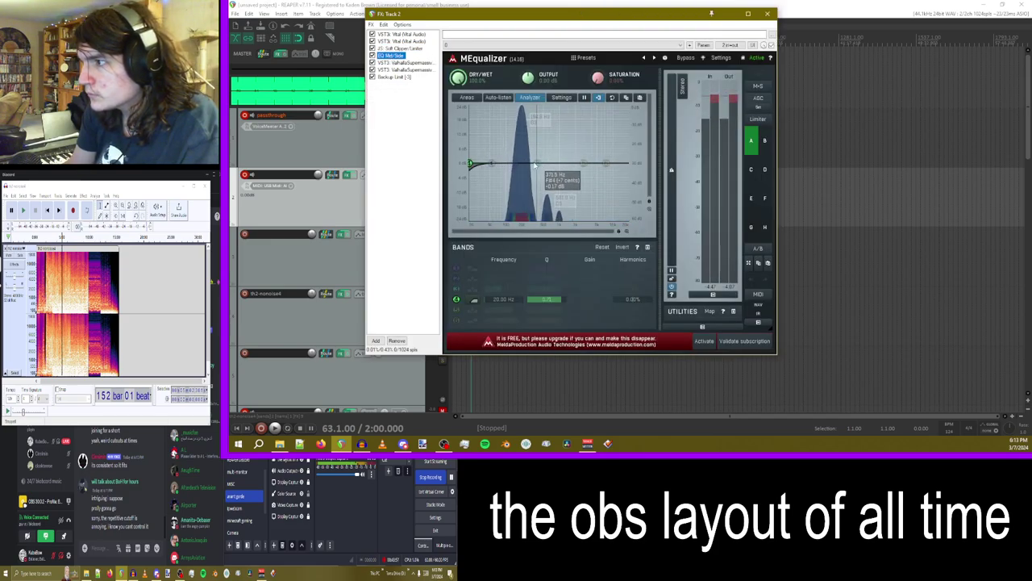
pyautogui.moveTo(526, 161); pyautogui.dragTo(605, 135)
pyautogui.rightClick(605, 135)
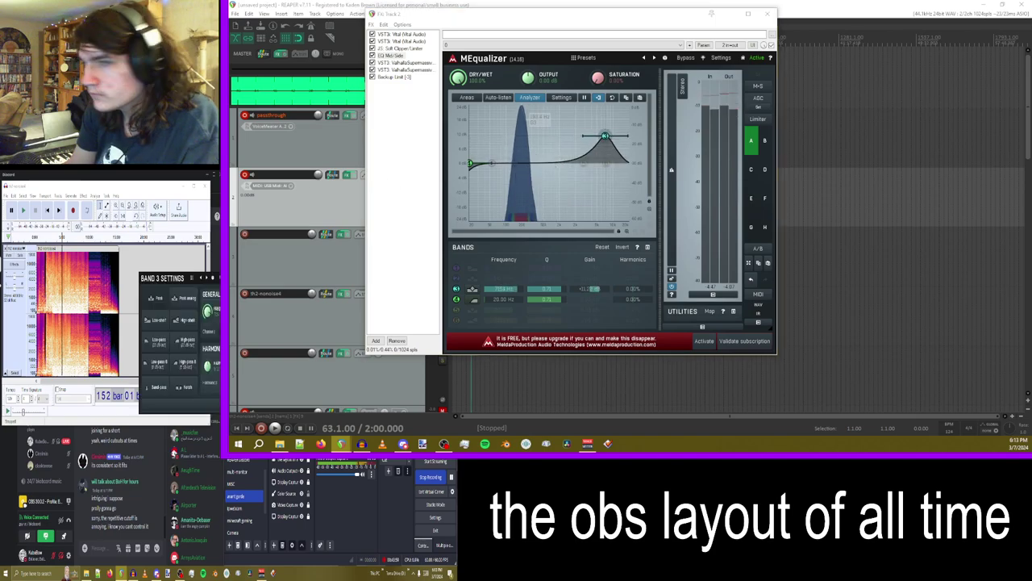
pyautogui.click(185, 329)
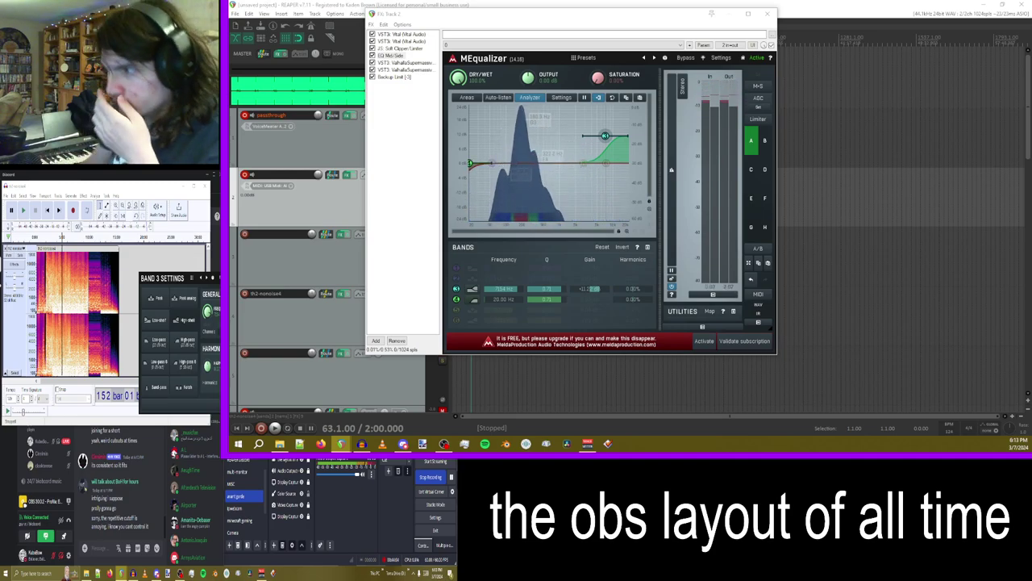
pyautogui.moveTo(605, 135); pyautogui.dragTo(529, 105)
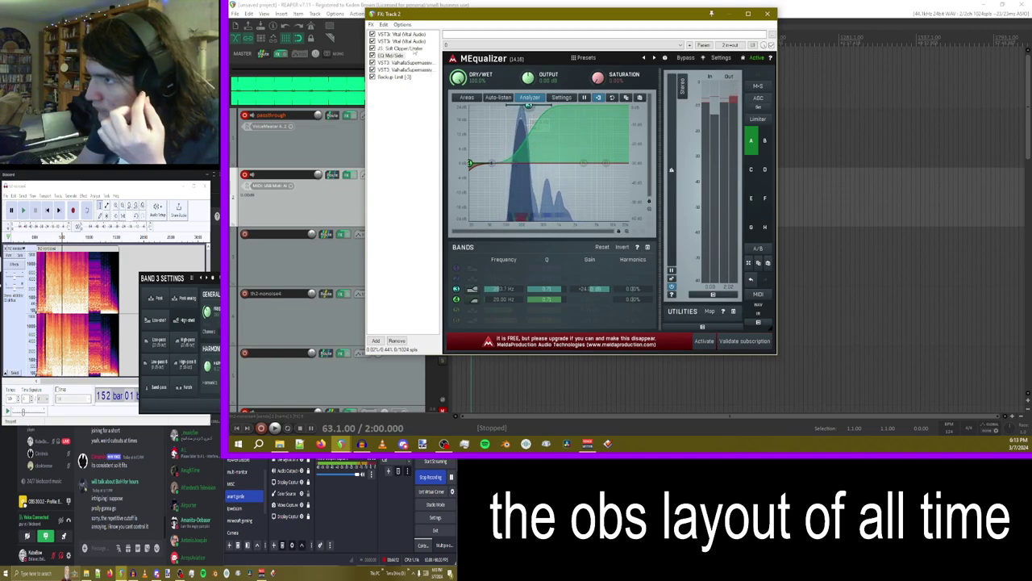
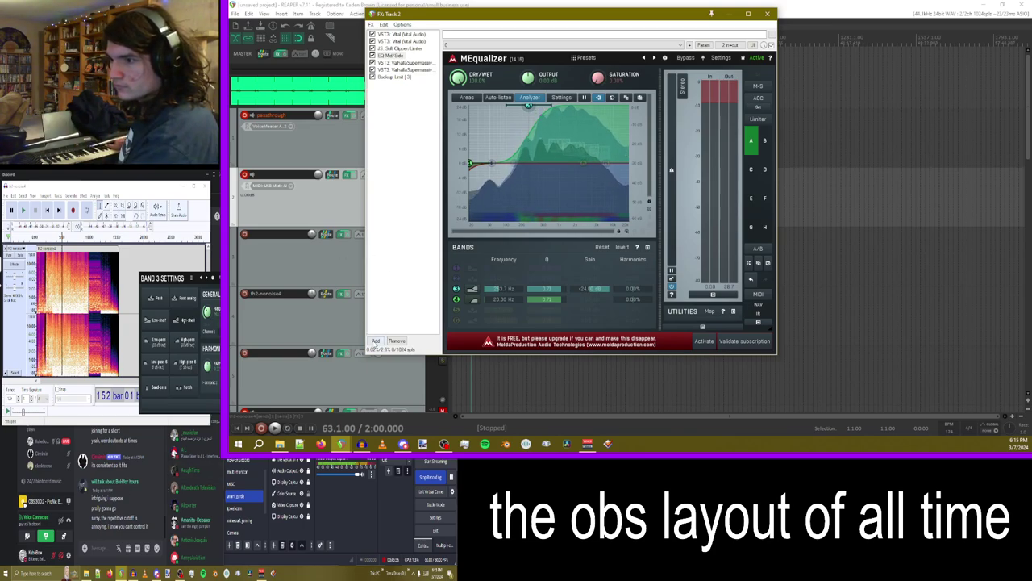
# - Add ReaDelay at the end of track 2's effects chain, set its feedback to +0.0 dB, and compare it bypassed and enabled
pyautogui.click(375, 340)
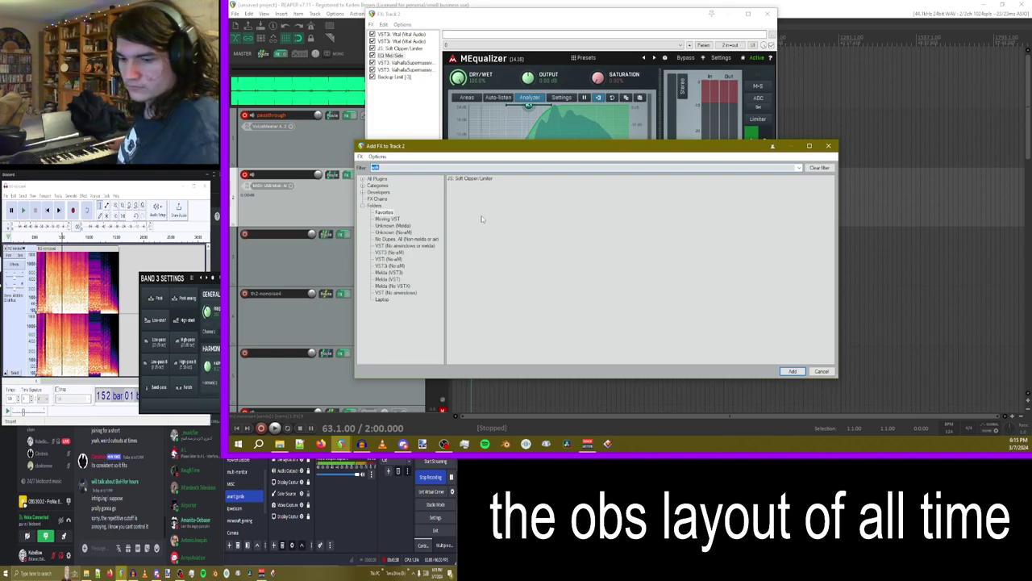
pyautogui.write('del')
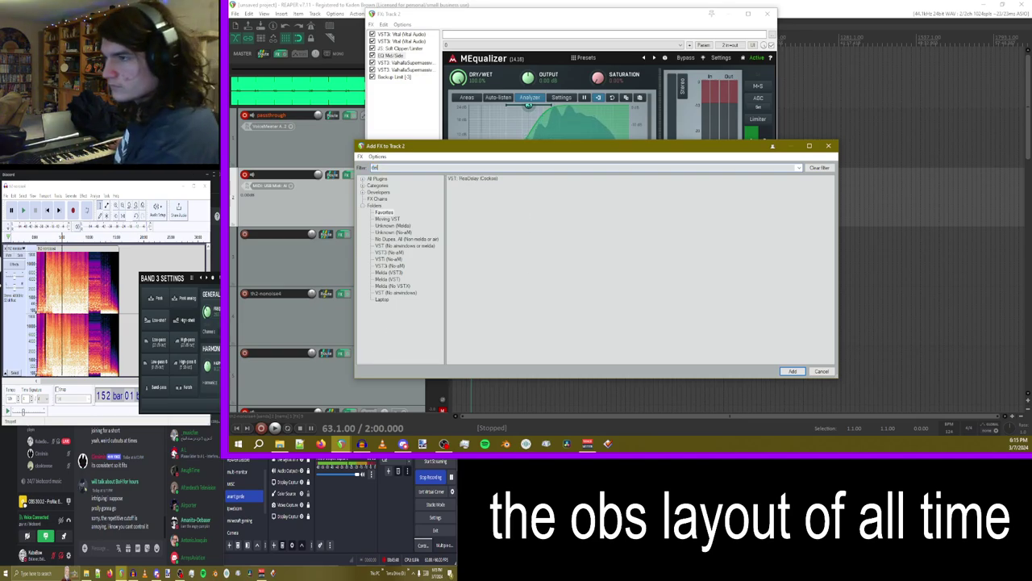
pyautogui.doubleClick(466, 177)
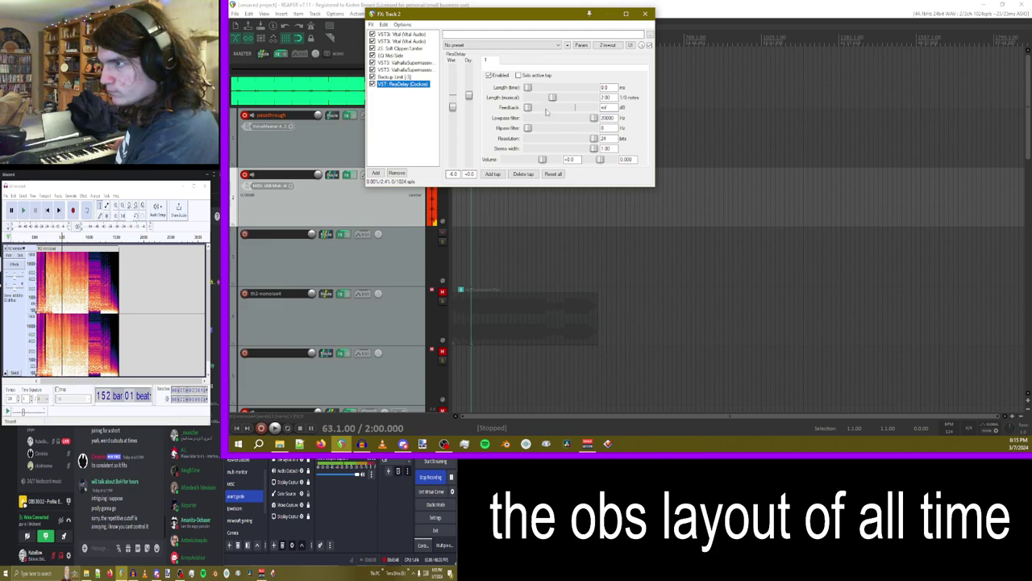
pyautogui.moveTo(549, 107); pyautogui.dragTo(560, 113)
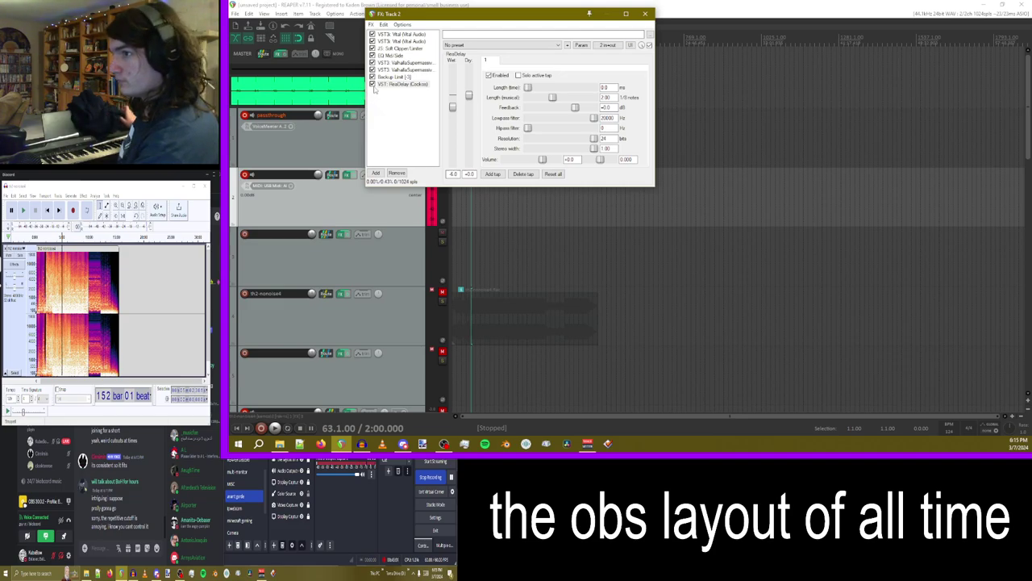
pyautogui.click(372, 84)
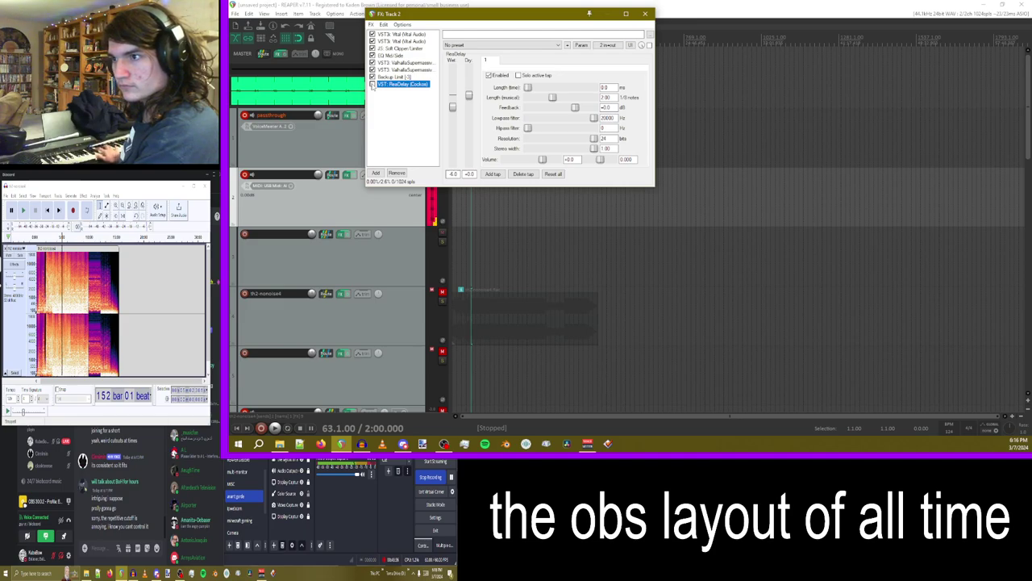
pyautogui.click(372, 84)
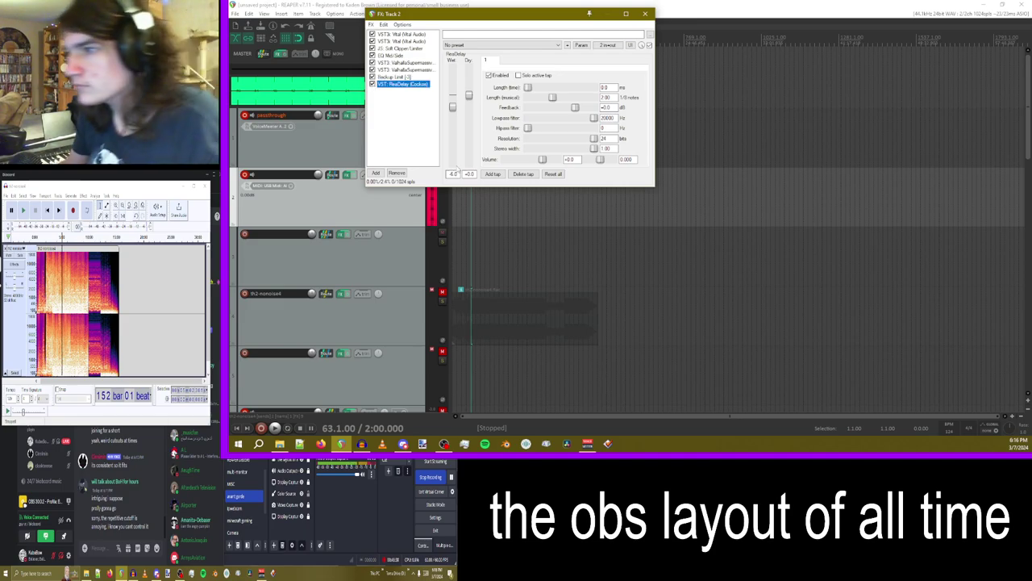
# - Unmute track 5 and move it between the passthrough track and the Vital track
pyautogui.rightClick(266, 136)
pyautogui.click(313, 166)
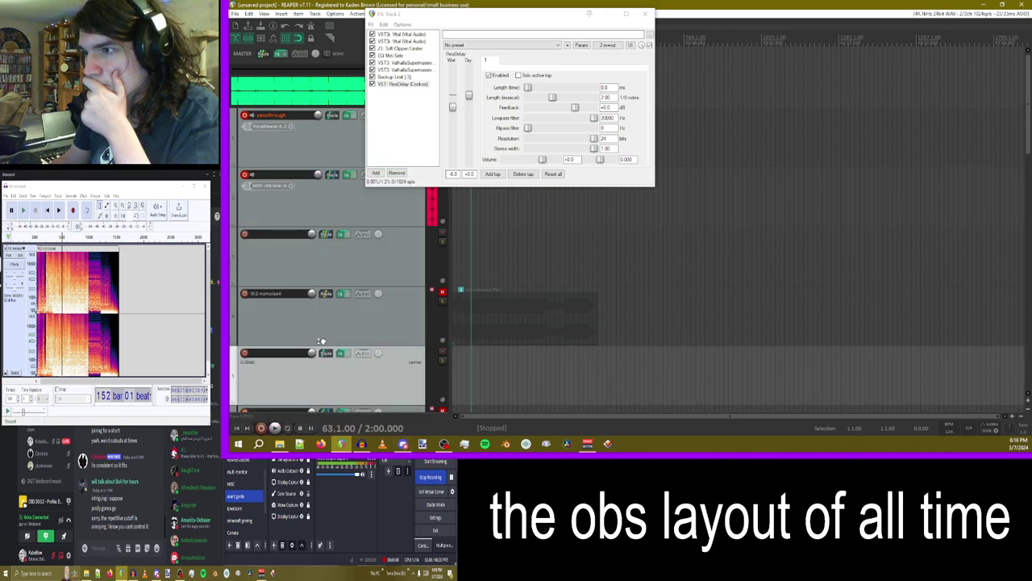
pyautogui.moveTo(321, 342); pyautogui.dragTo(275, 175)
# - Add MFreqShifter above the Mid/Side EQ in track 2's effects chain, and bypass ReaDelay on track 3
pyautogui.moveTo(449, 16); pyautogui.dragTo(528, 55)
pyautogui.click(342, 175)
pyautogui.click(446, 377)
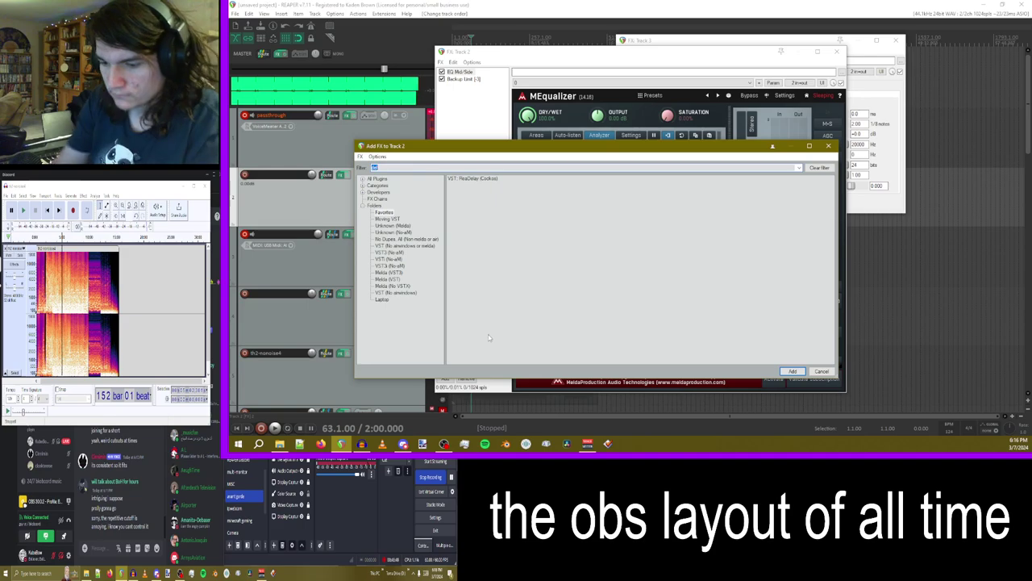
pyautogui.write('freq')
pyautogui.doubleClick(488, 179)
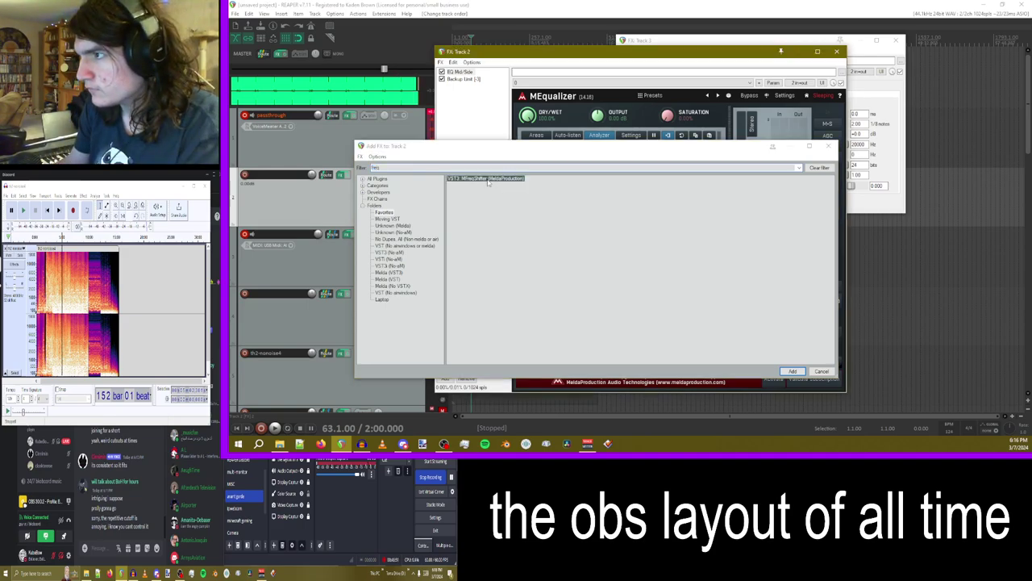
pyautogui.doubleClick(487, 179)
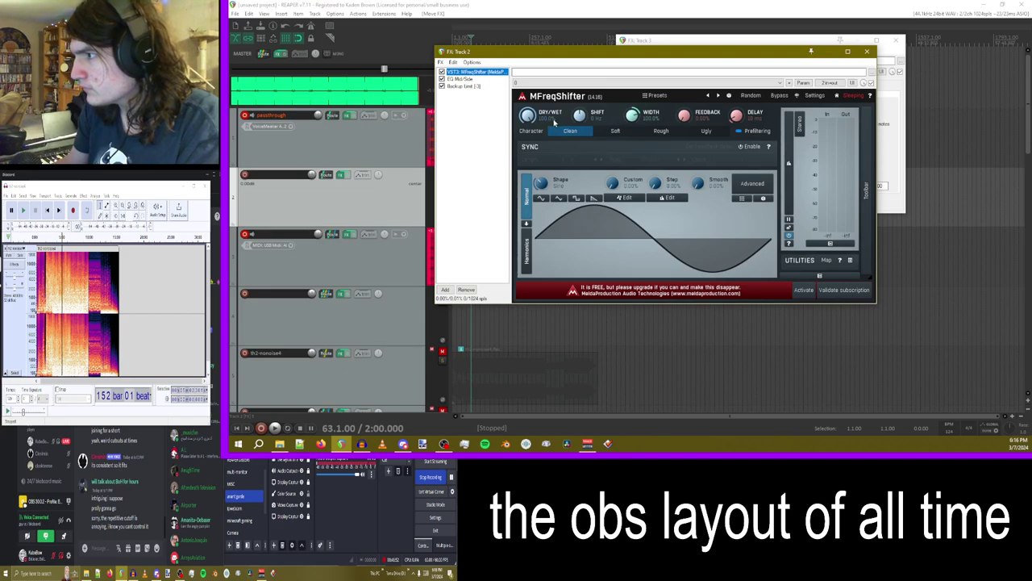
pyautogui.click(651, 107)
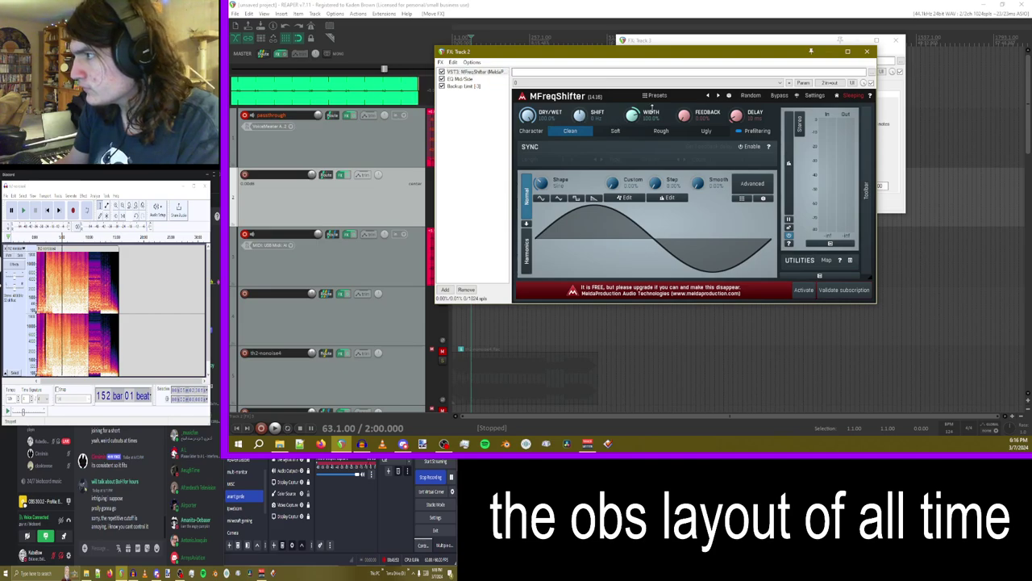
pyautogui.click(866, 50)
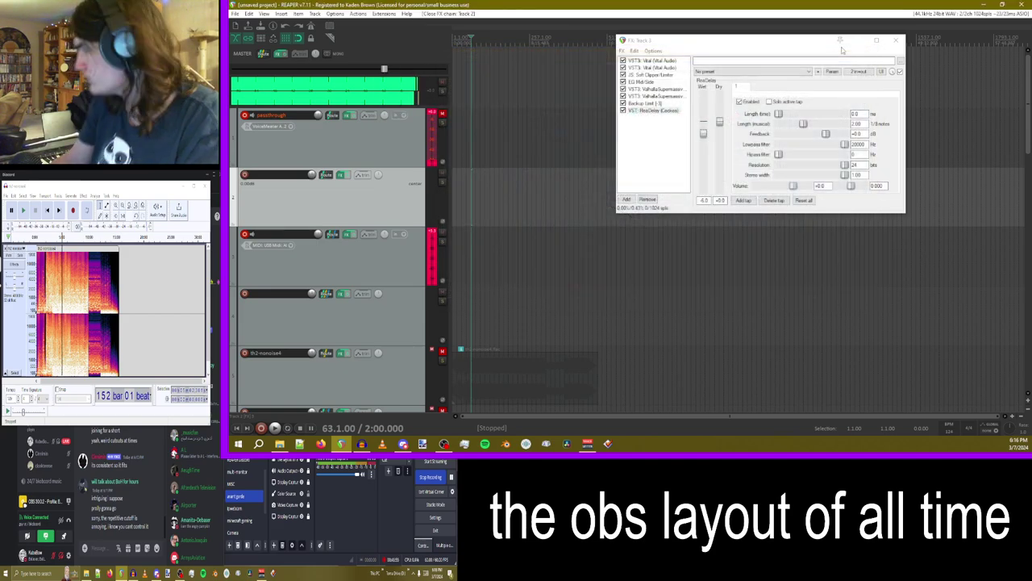
pyautogui.click(623, 111)
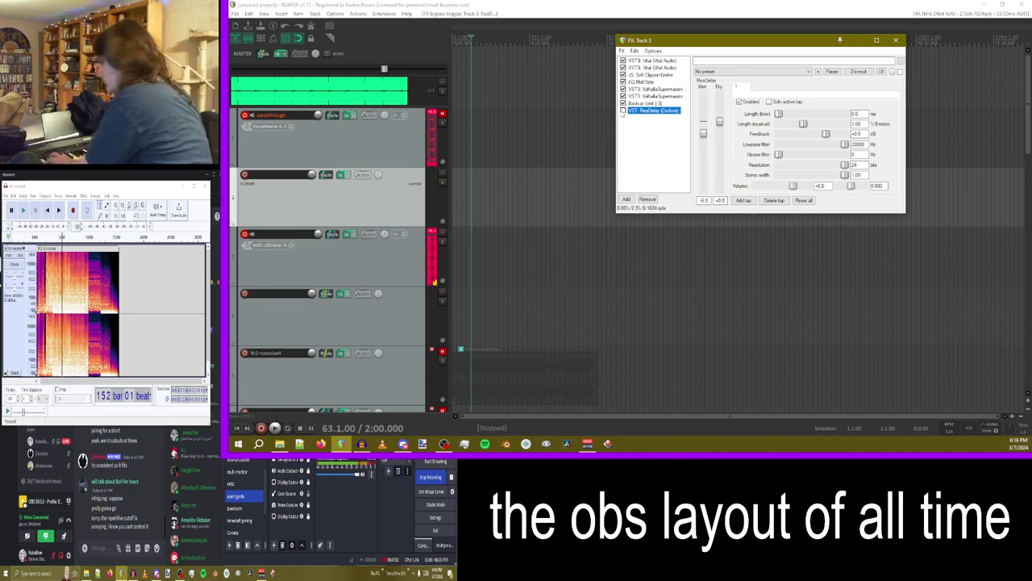
# - Modulate the Shift parameter of track 2's MFreqShifter with a random-shape LFO at a speed of 7.4167 Hz
pyautogui.click(340, 176)
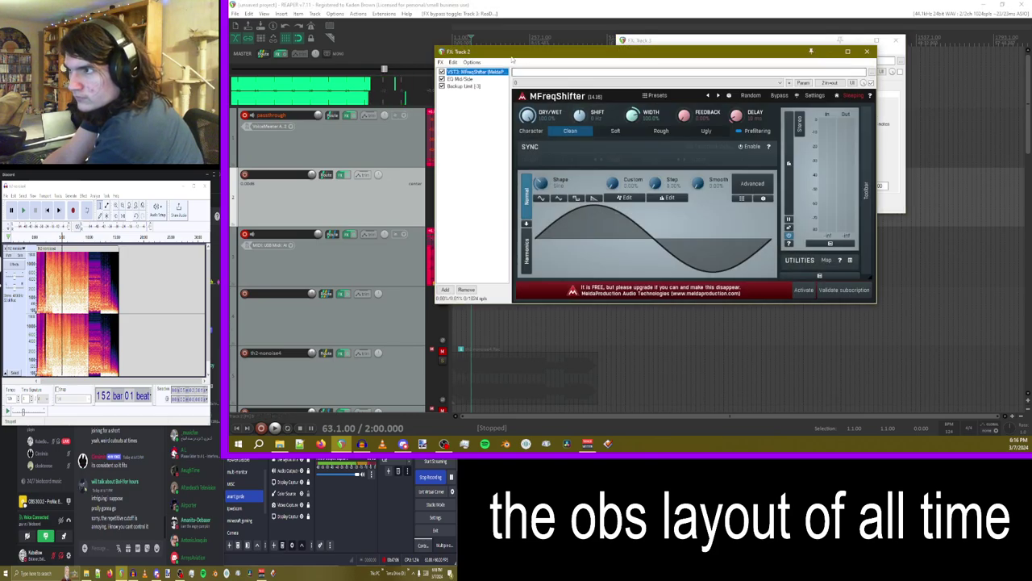
pyautogui.moveTo(514, 51); pyautogui.dragTo(354, 105)
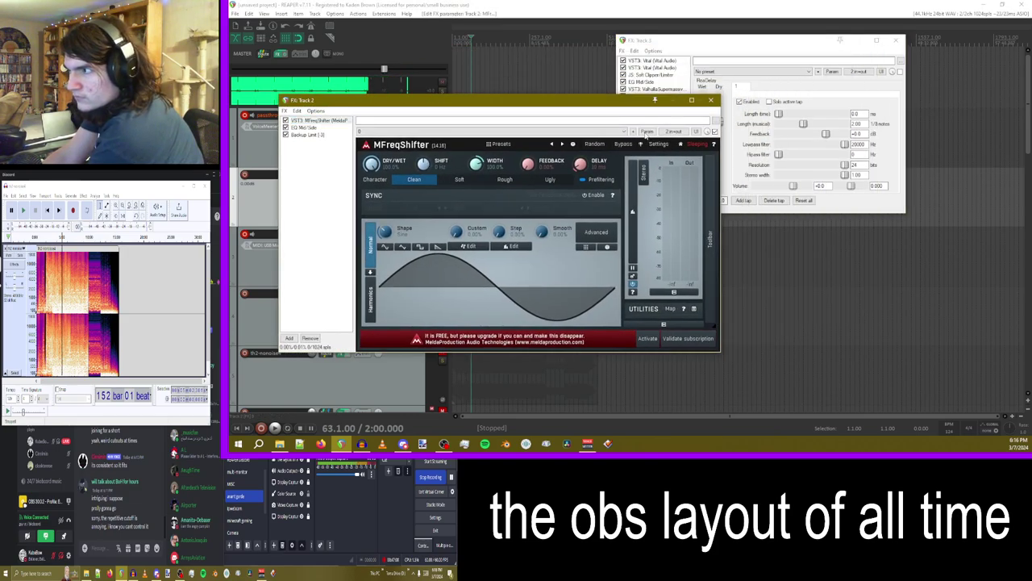
pyautogui.click(647, 131)
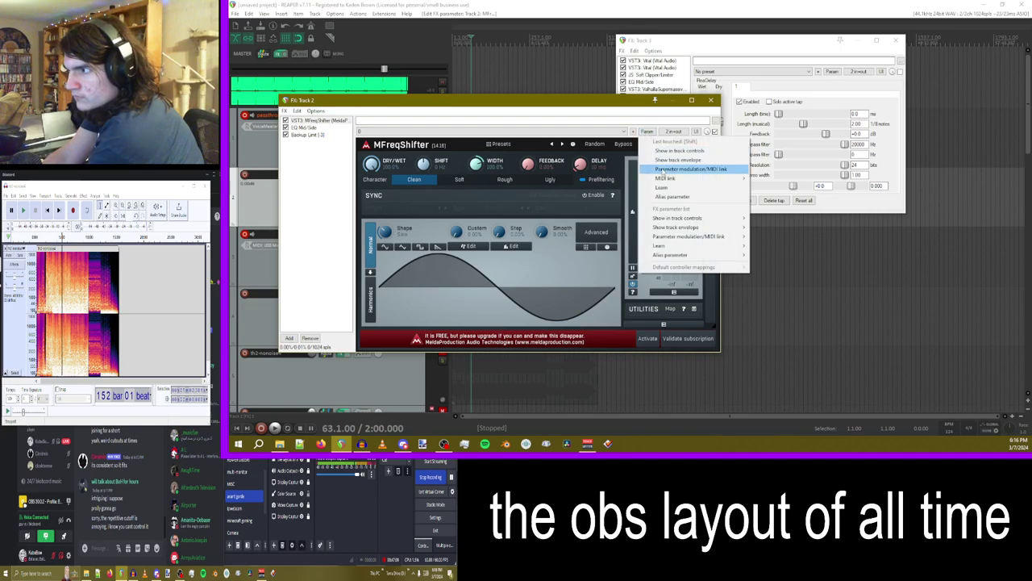
pyautogui.click(669, 169)
pyautogui.click(322, 172)
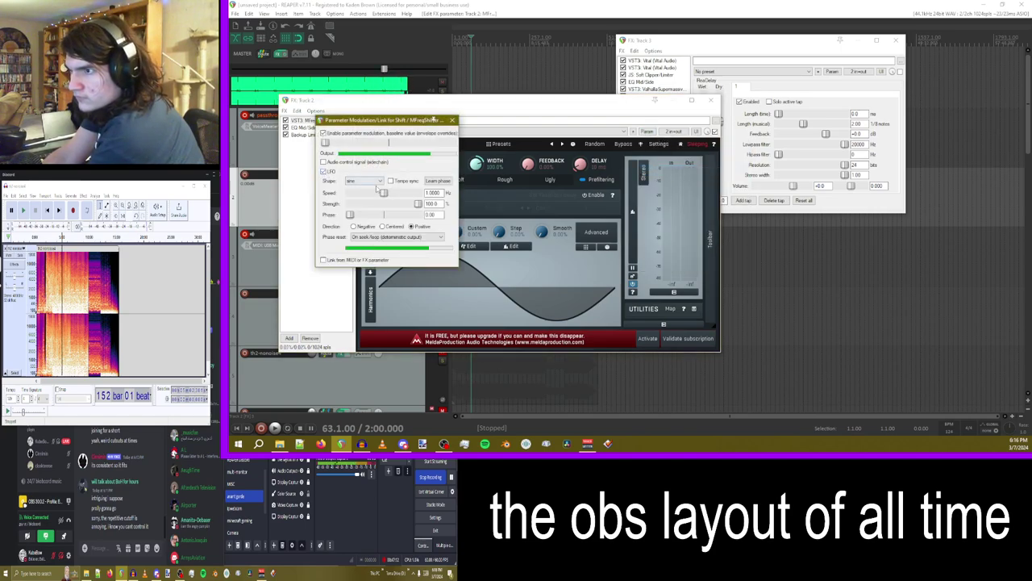
pyautogui.click(365, 180)
pyautogui.click(357, 219)
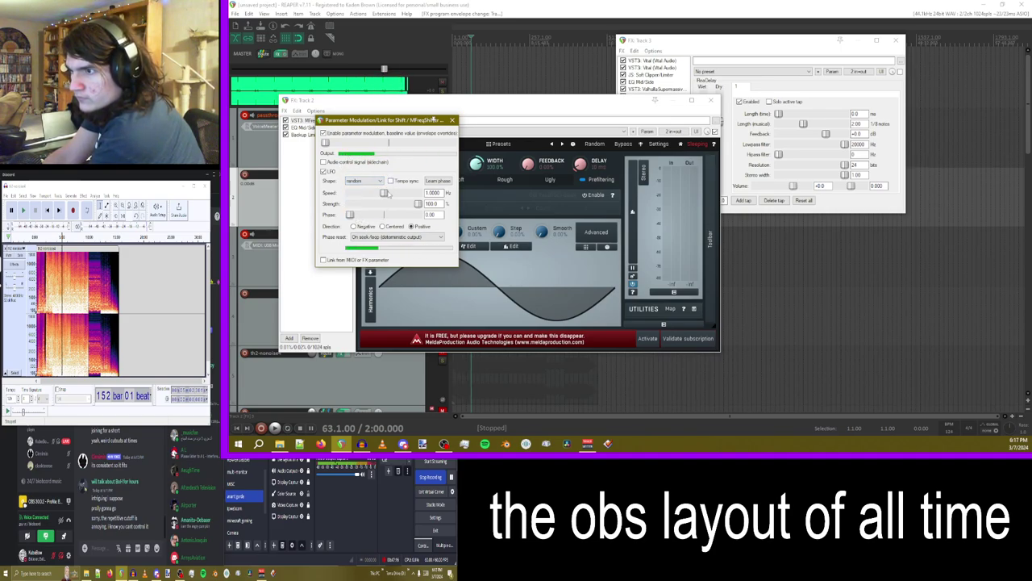
pyautogui.moveTo(401, 194); pyautogui.dragTo(407, 193)
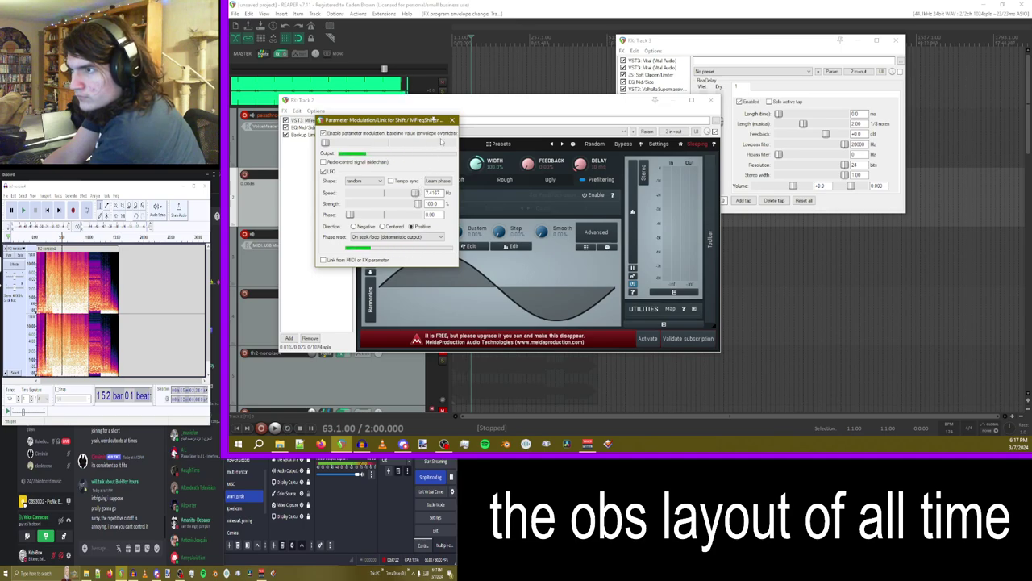
# - Re-enable ReaDelay on track 3, close the Shift modulation settings, and mute track 2
pyautogui.moveTo(692, 41); pyautogui.dragTo(698, 41)
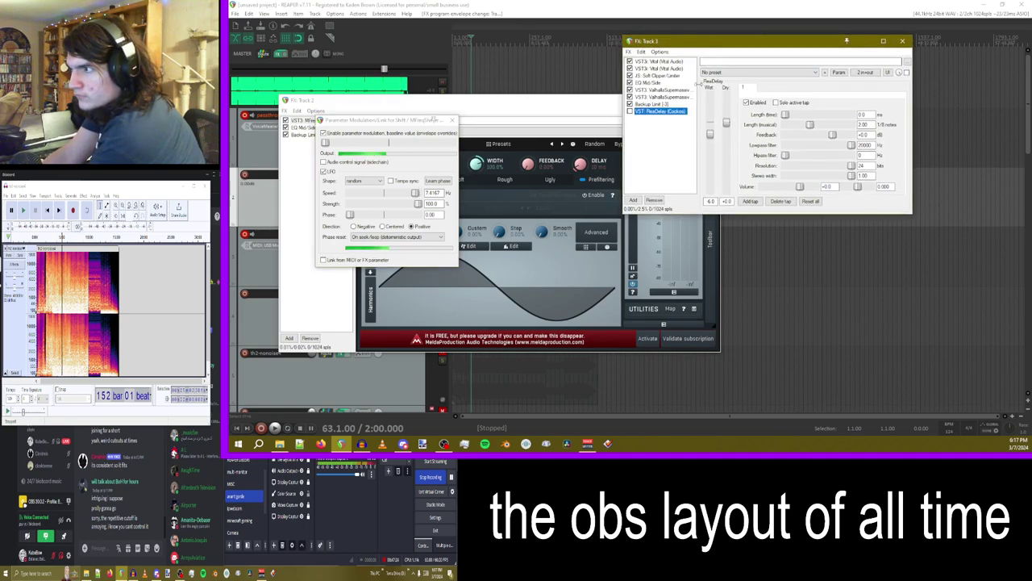
pyautogui.click(630, 111)
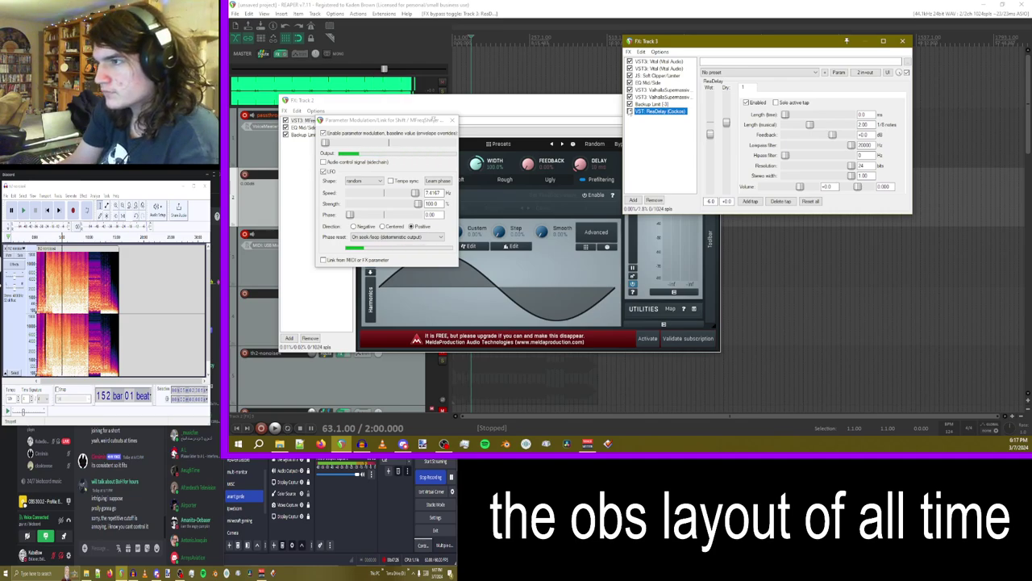
pyautogui.moveTo(394, 122); pyautogui.dragTo(530, 94)
pyautogui.click(586, 91)
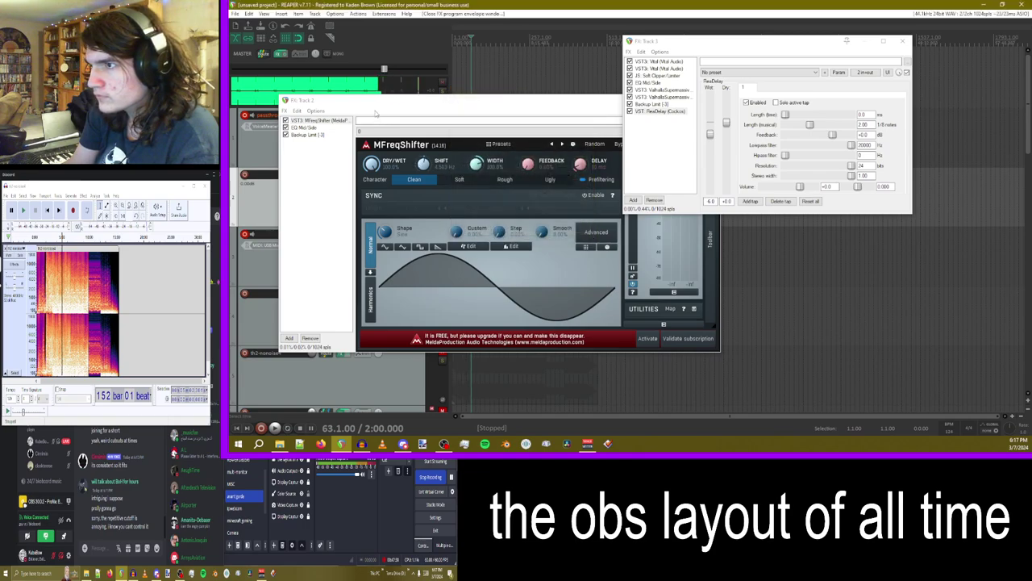
pyautogui.moveTo(365, 103); pyautogui.dragTo(564, 116)
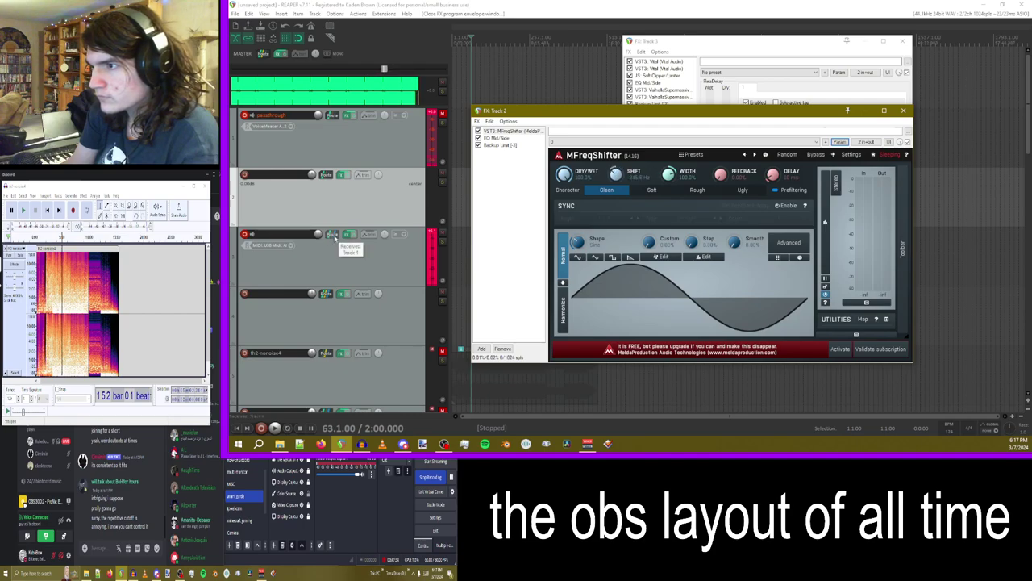
pyautogui.click(442, 173)
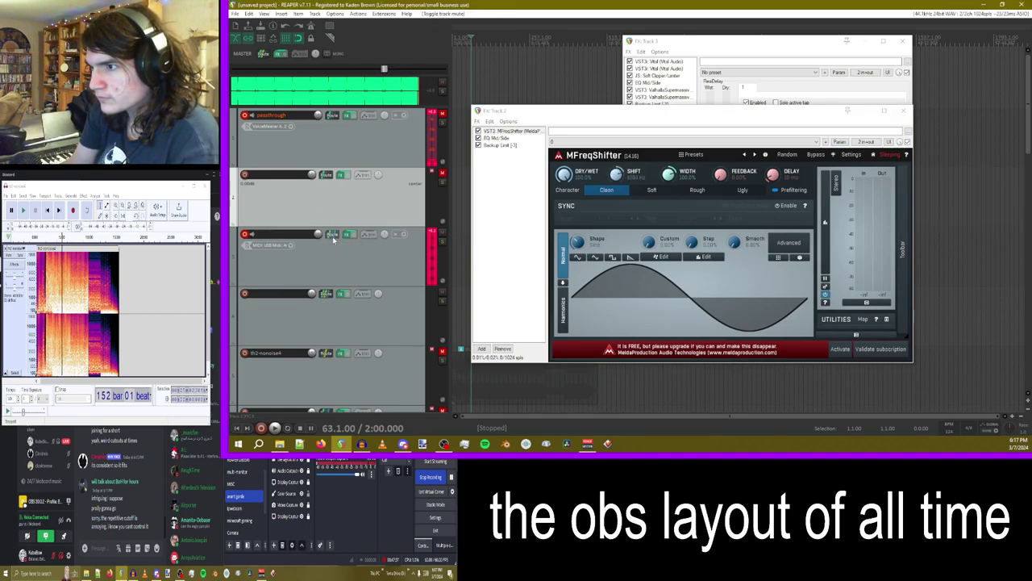
# - Add a send from track 3 to track 2 and move track 2's effects window aside
pyautogui.click(332, 235)
pyautogui.click(469, 206)
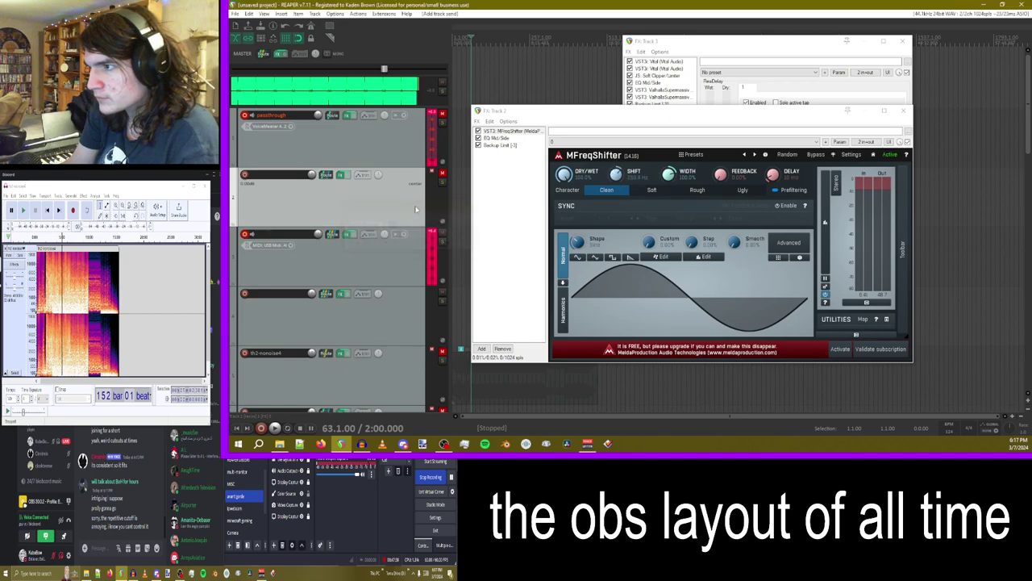
pyautogui.moveTo(519, 111); pyautogui.dragTo(425, 105)
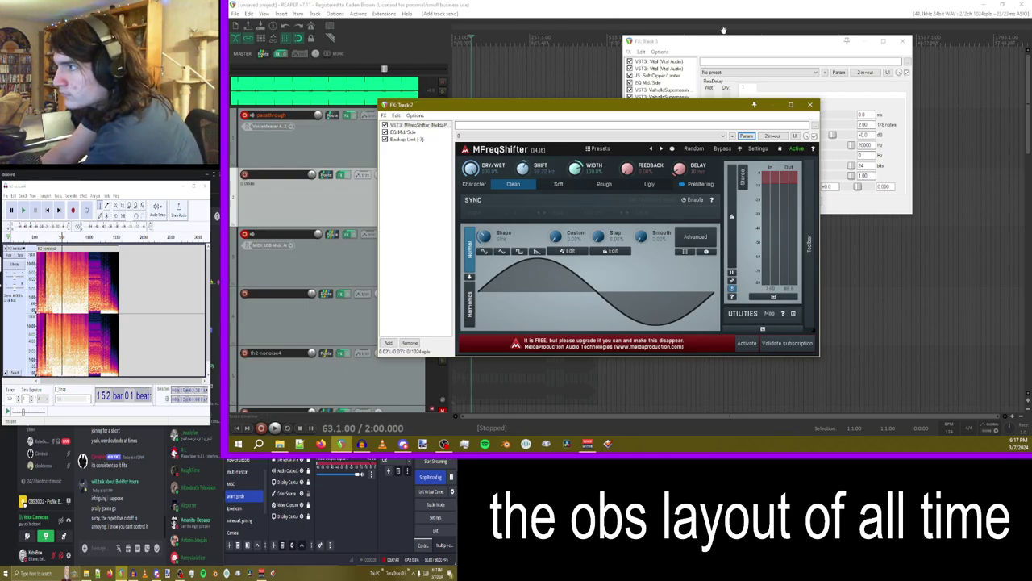
# - Switch the oscillator shape of track 2's MFreqShifter to a descending sawtooth
pyautogui.click(712, 51)
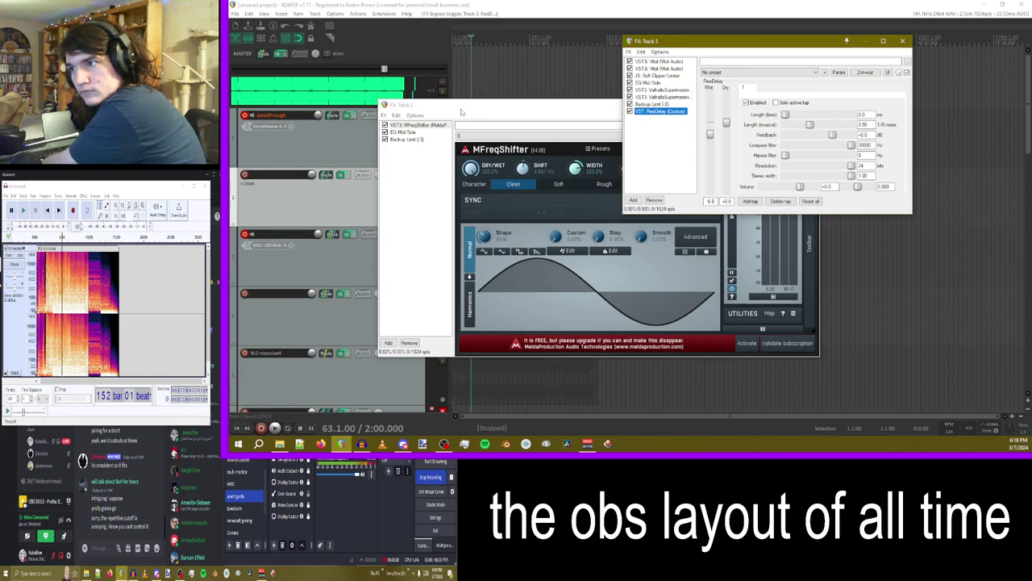
pyautogui.moveTo(438, 112); pyautogui.dragTo(416, 109)
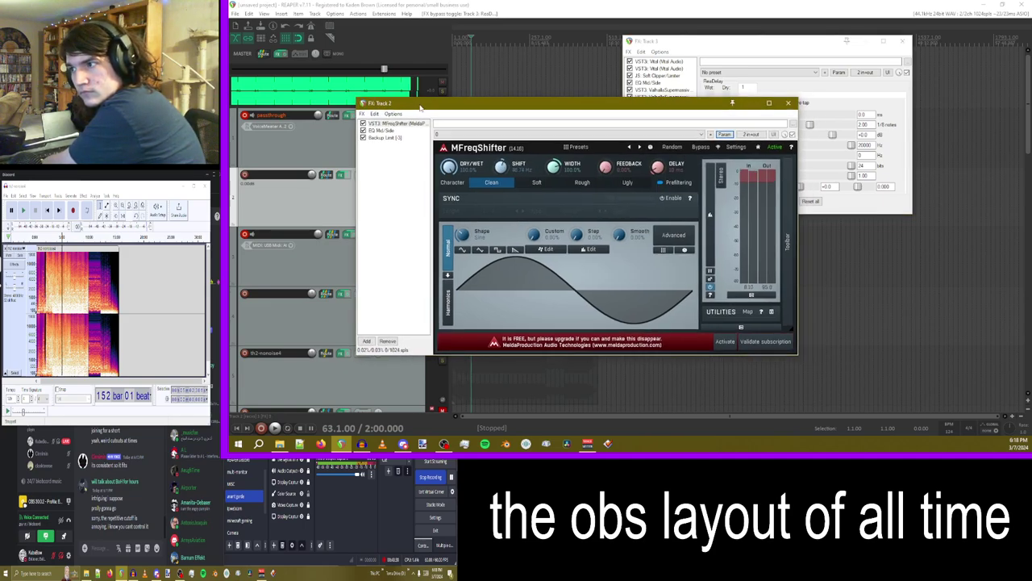
pyautogui.click(515, 251)
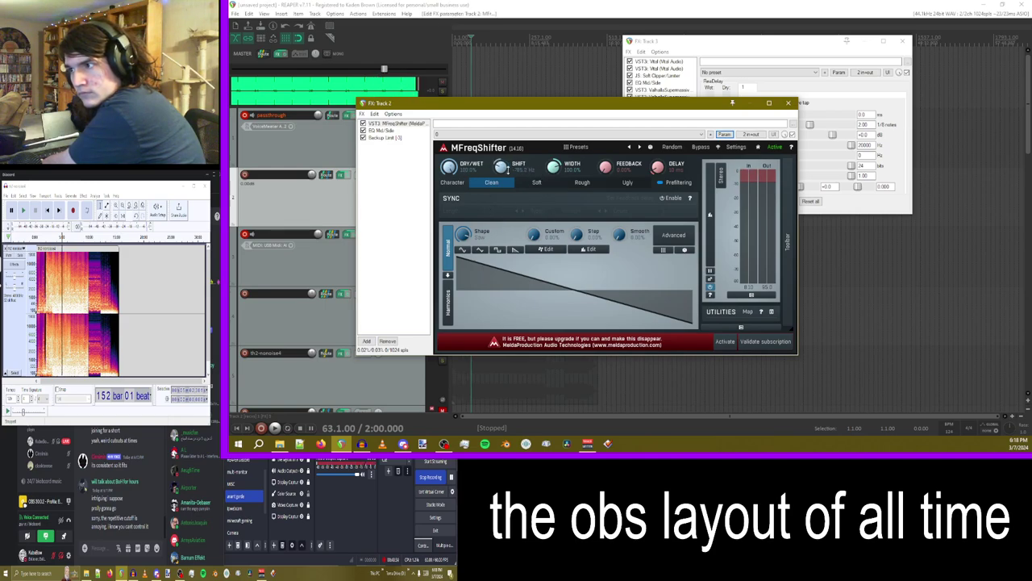
# - Change band 4 of track 2's Mid/Side EQ to a low-pass filter at about 130 Hz
pyautogui.click(384, 130)
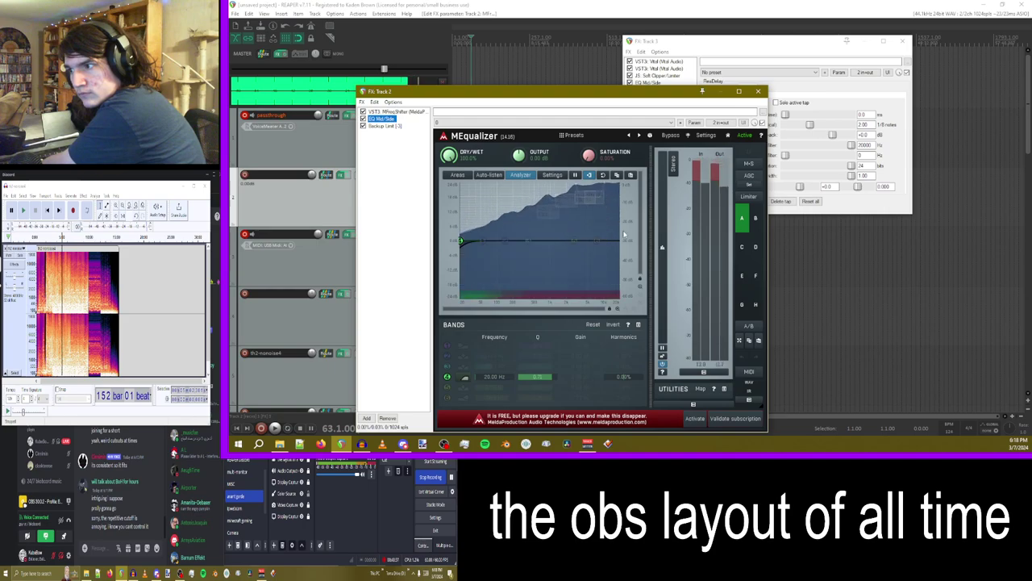
pyautogui.moveTo(535, 232); pyautogui.dragTo(544, 227)
pyautogui.rightClick(544, 227)
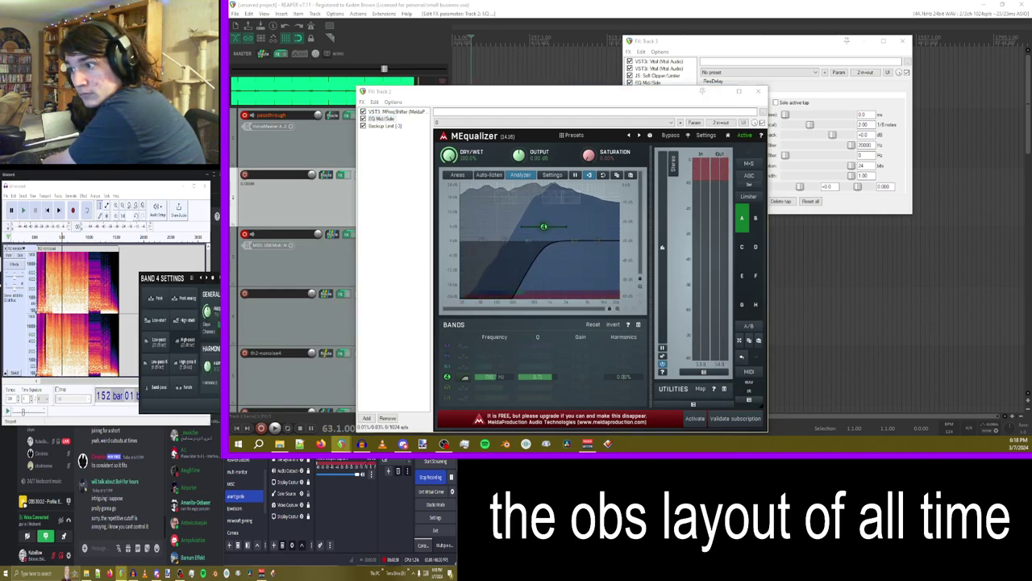
pyautogui.click(161, 342)
pyautogui.click(703, 92)
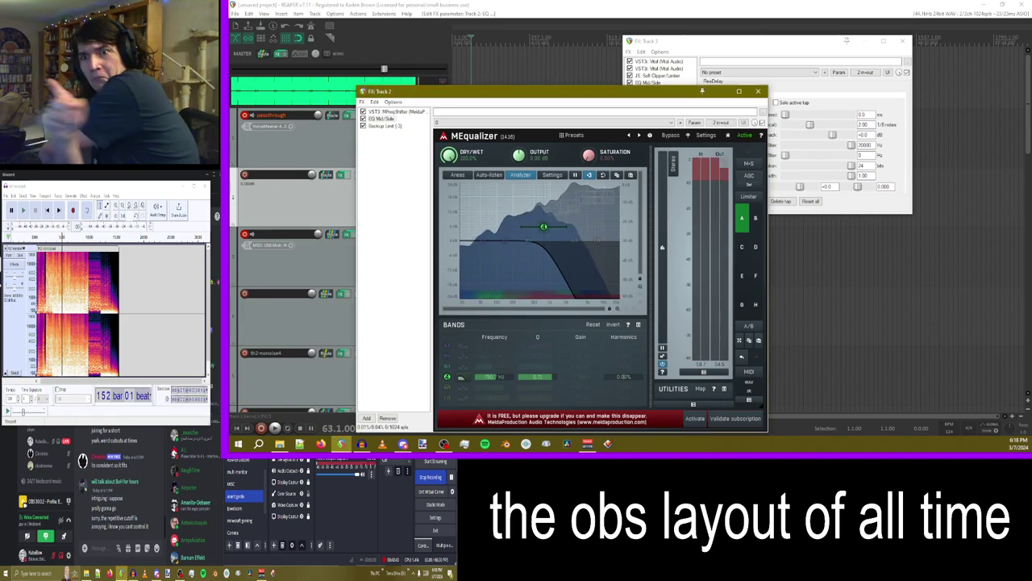
pyautogui.moveTo(543, 227); pyautogui.dragTo(503, 219)
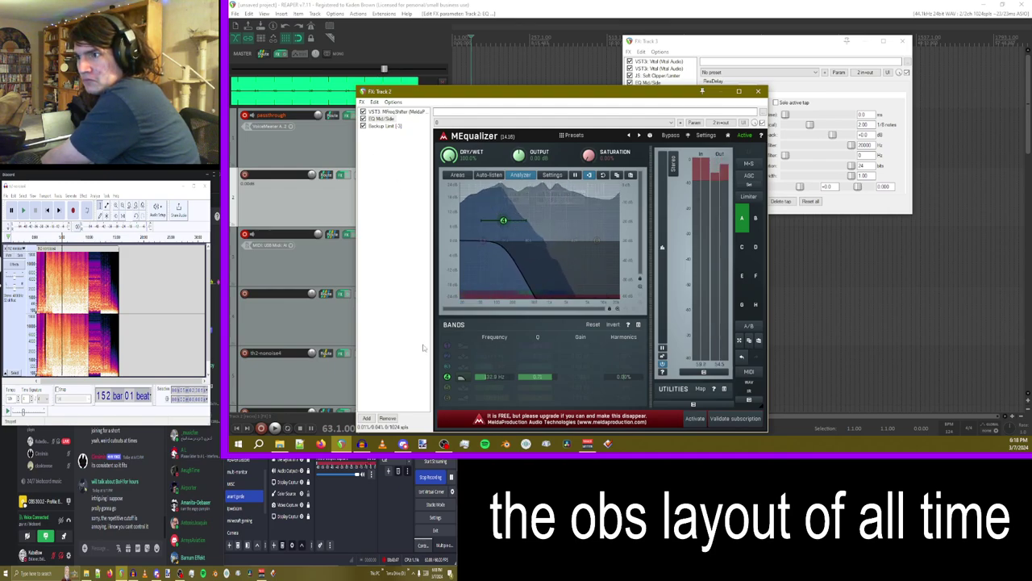
# - Close track 2's effects chain, and bypass and re-enable ReaDelay on track 3
pyautogui.click(757, 91)
pyautogui.click(630, 111)
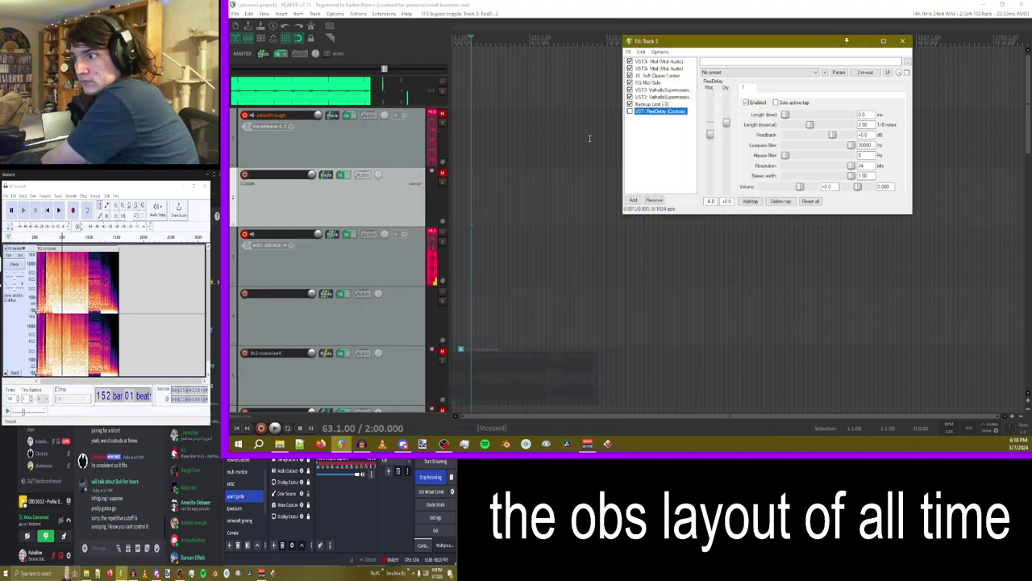
pyautogui.click(630, 111)
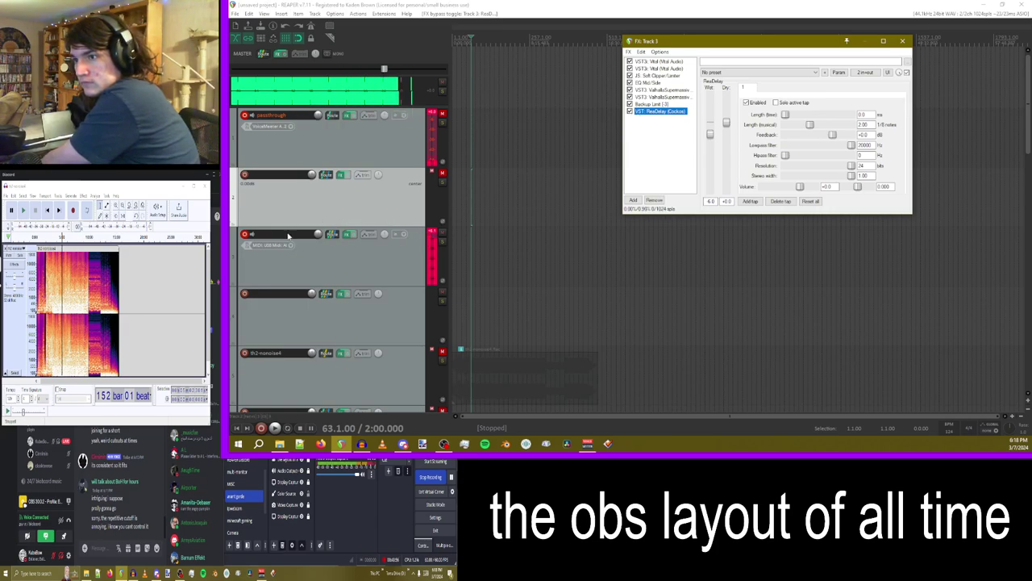
# - Reopen track 2's effects chain, unmute the track and reset its volume to 0 dB
pyautogui.click(342, 175)
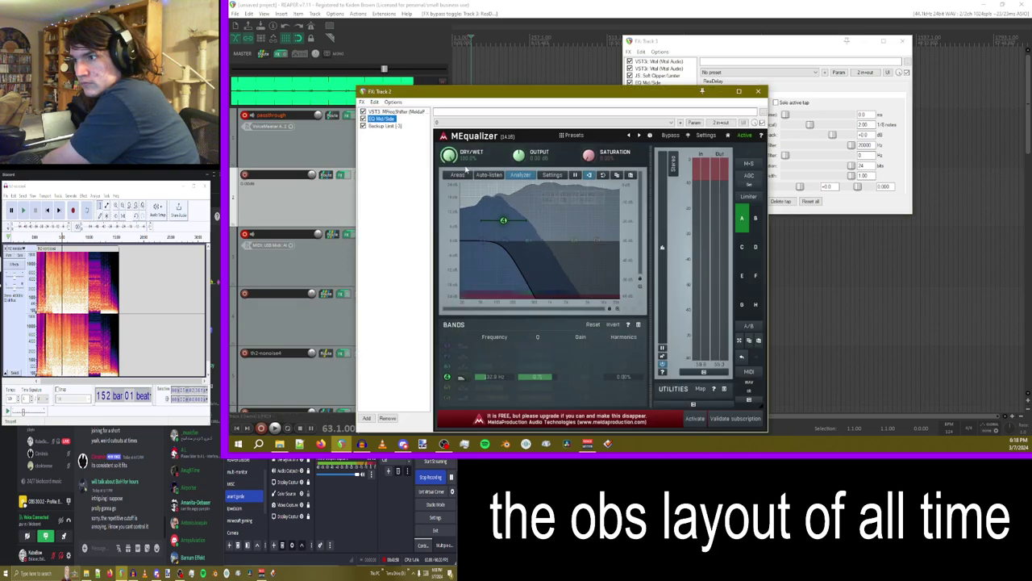
pyautogui.moveTo(604, 92); pyautogui.dragTo(753, 69)
pyautogui.moveTo(313, 174)
pyautogui.mouseDown()
pyautogui.moveTo(312, 206)
pyautogui.moveTo(314, 172)
pyautogui.mouseUp()
pyautogui.click(442, 174)
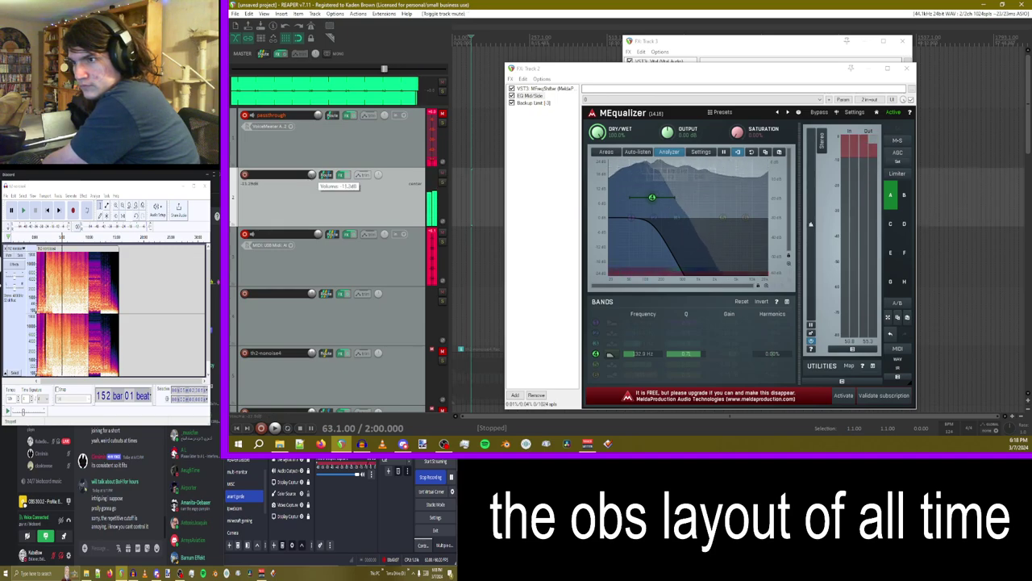
pyautogui.doubleClick(312, 174)
# - Bypass ReaDelay on track 3 and close that track's effects chain
pyautogui.click(669, 42)
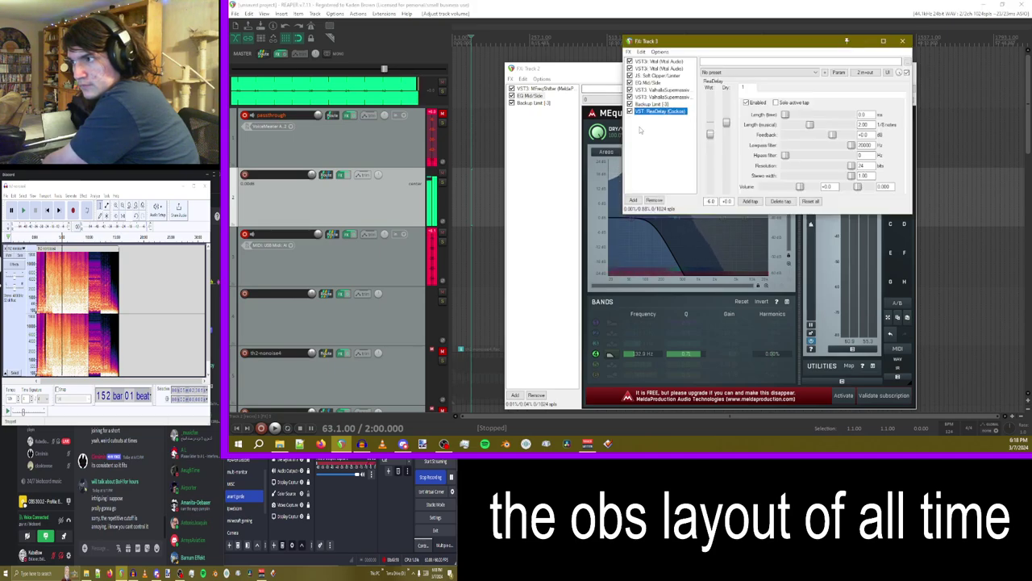
pyautogui.click(629, 112)
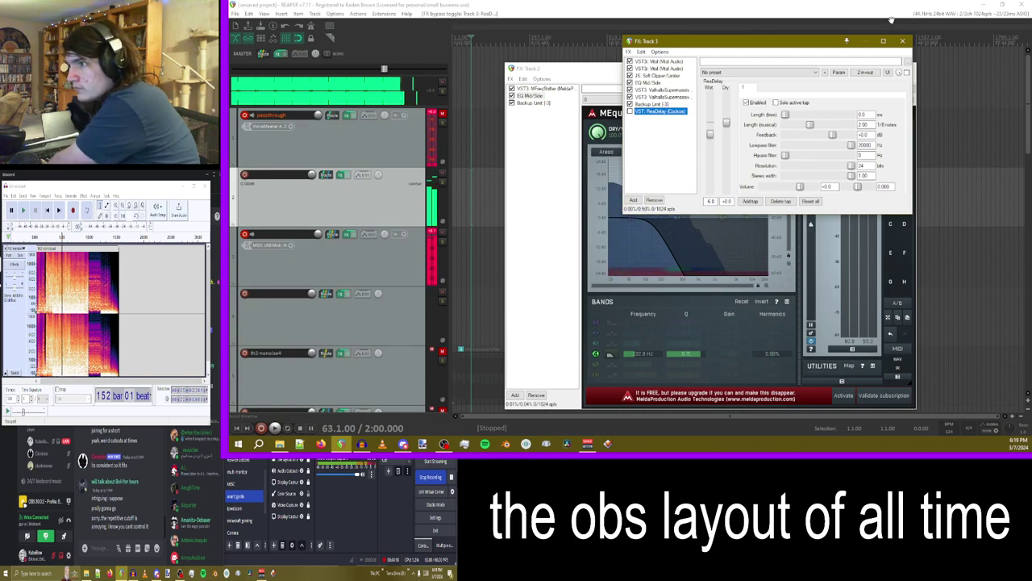
pyautogui.click(902, 41)
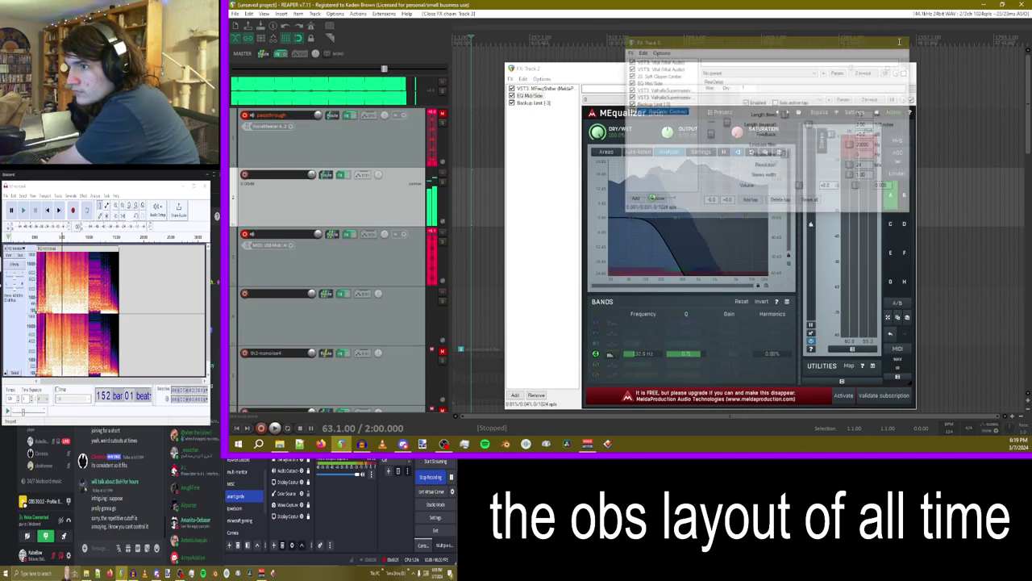
# - Add ReaDelay to track 2 and move it to the start of the effects chain
pyautogui.moveTo(561, 74); pyautogui.dragTo(557, 69)
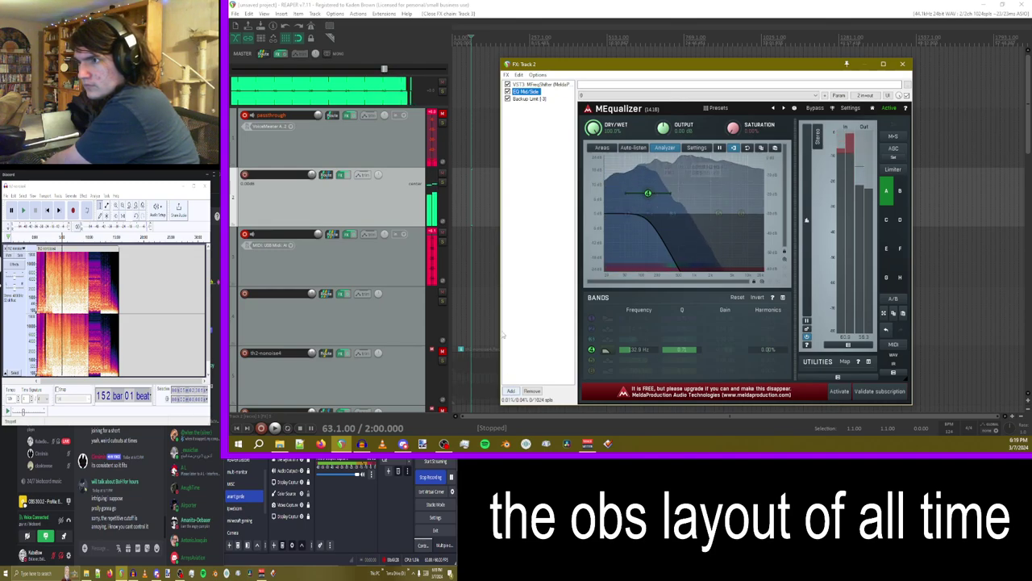
pyautogui.press('Escape')
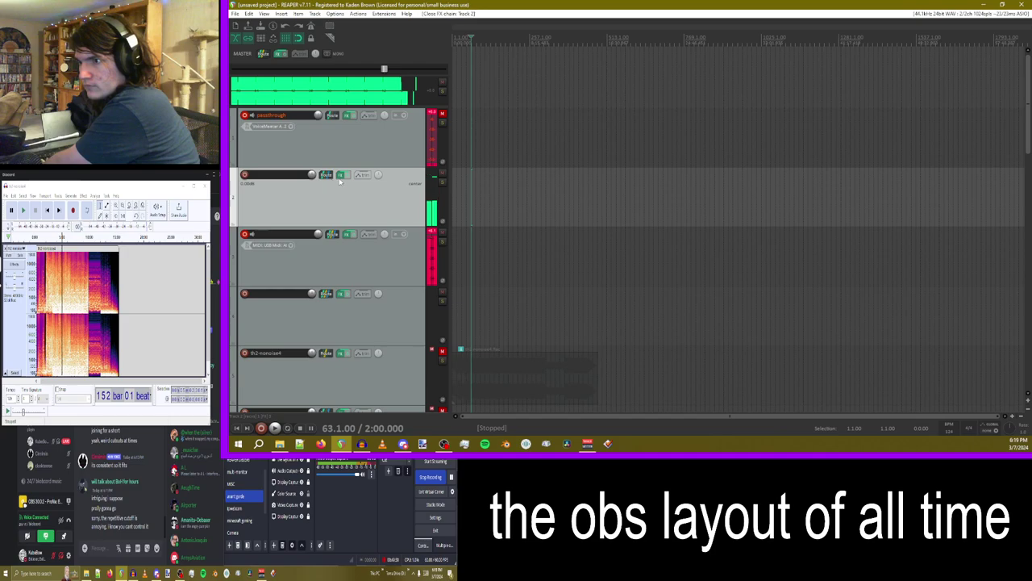
pyautogui.click(350, 233)
pyautogui.click(511, 391)
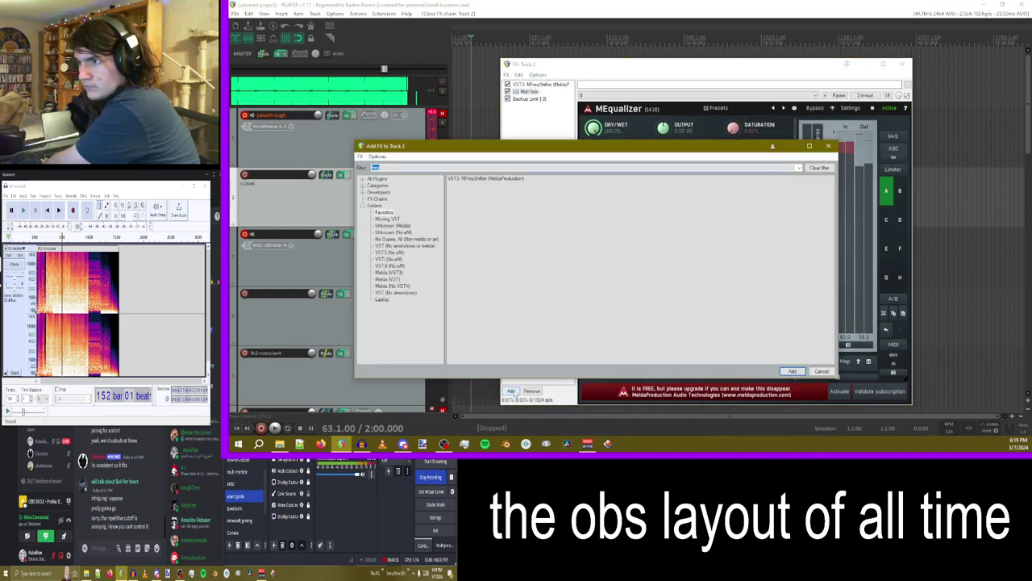
pyautogui.write('delay')
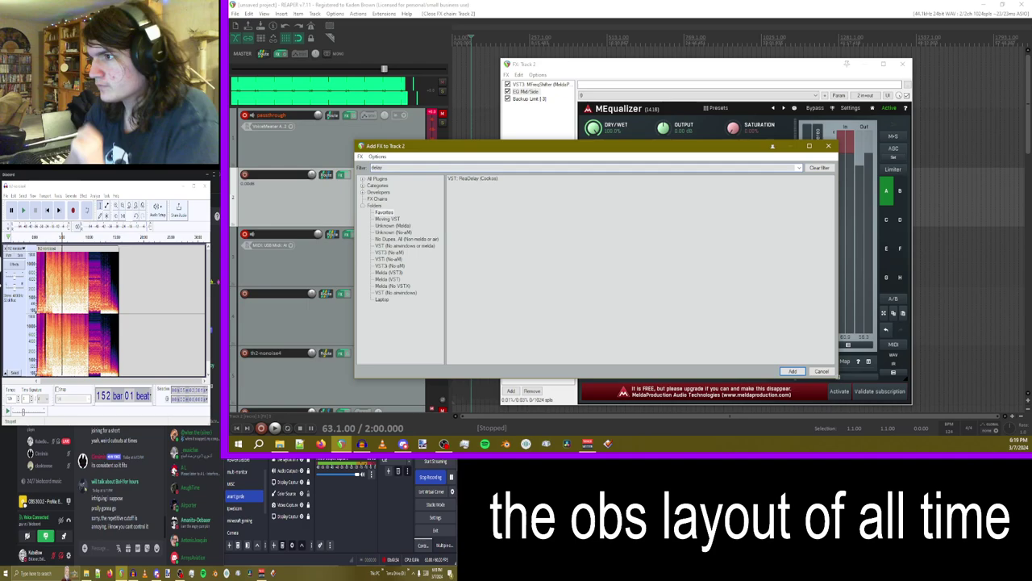
pyautogui.rightClick(695, 332)
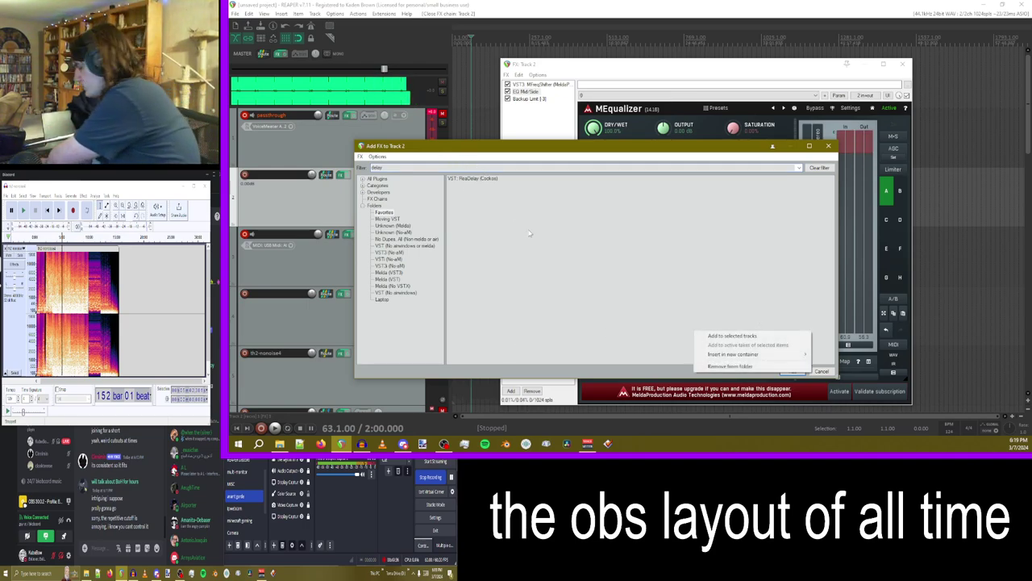
pyautogui.doubleClick(476, 181)
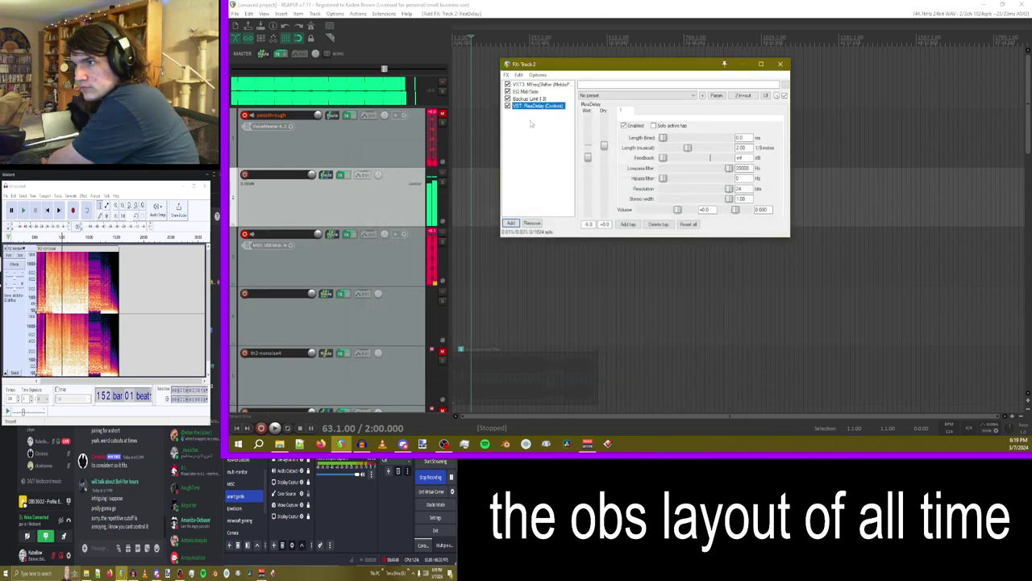
pyautogui.moveTo(528, 95); pyautogui.dragTo(528, 84)
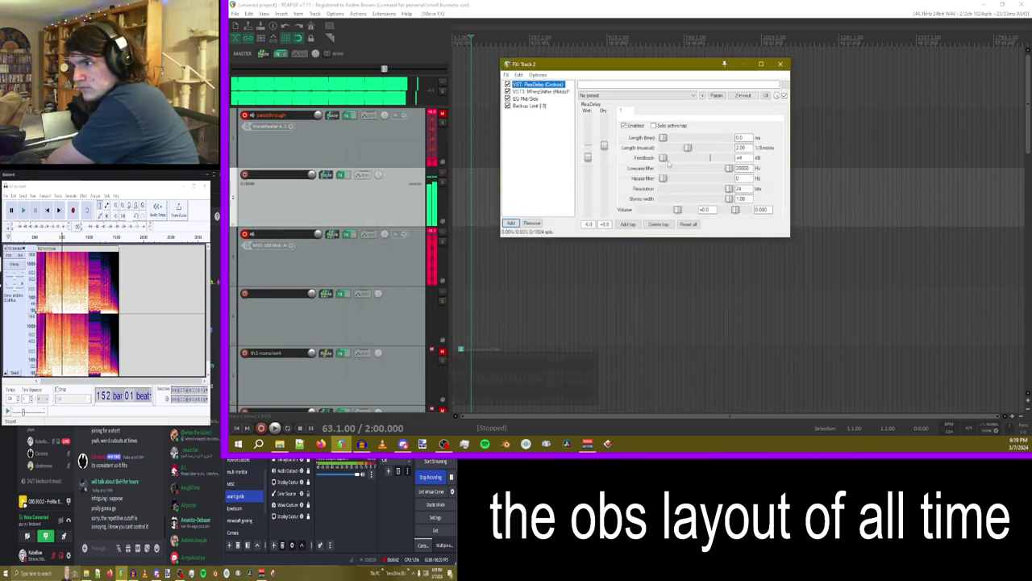
# - Set the feedback of track 2's ReaDelay to +0.0 dB
pyautogui.moveTo(669, 164); pyautogui.dragTo(684, 164)
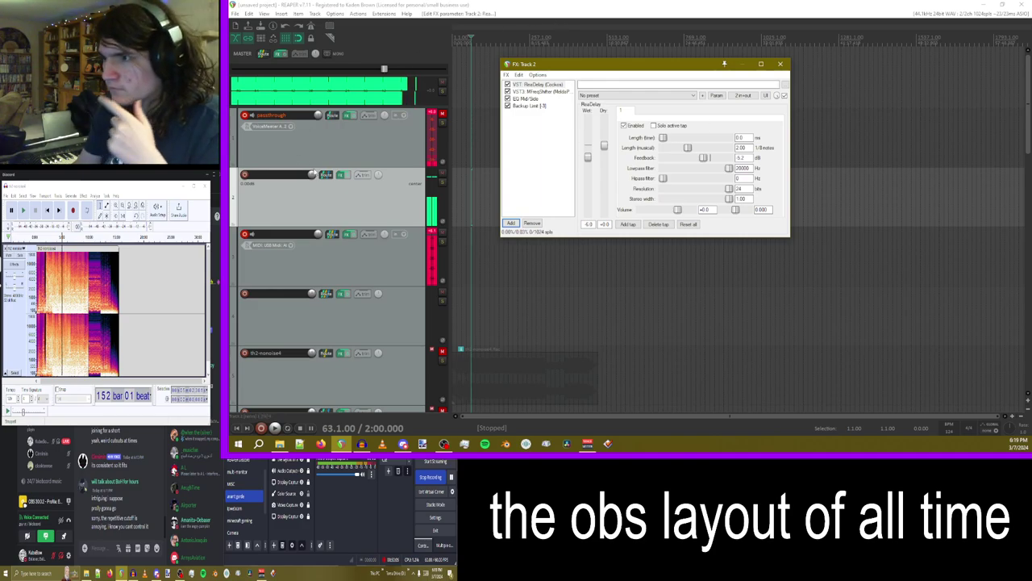
pyautogui.click(342, 179)
pyautogui.click(342, 179)
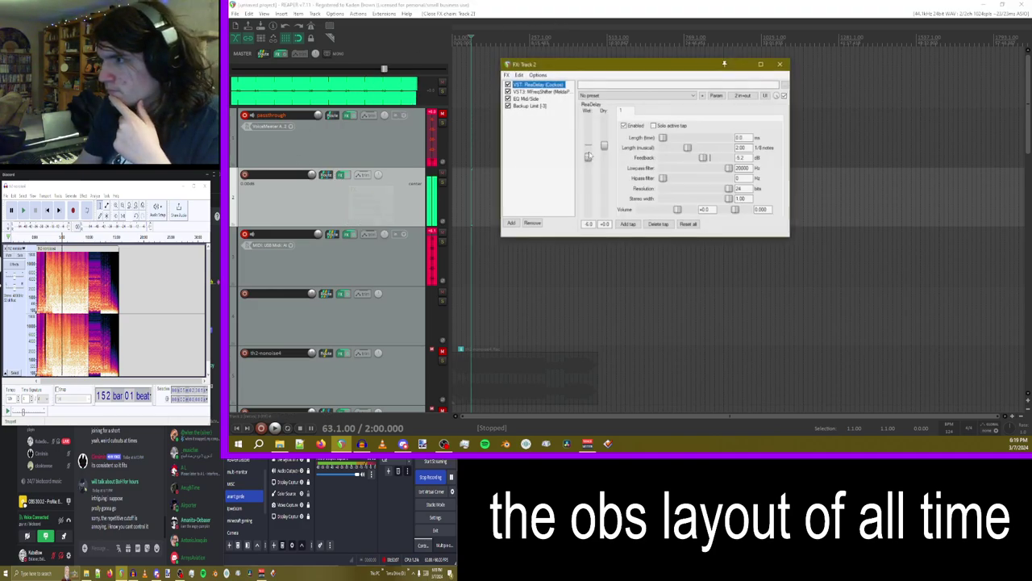
pyautogui.moveTo(706, 159); pyautogui.dragTo(707, 158)
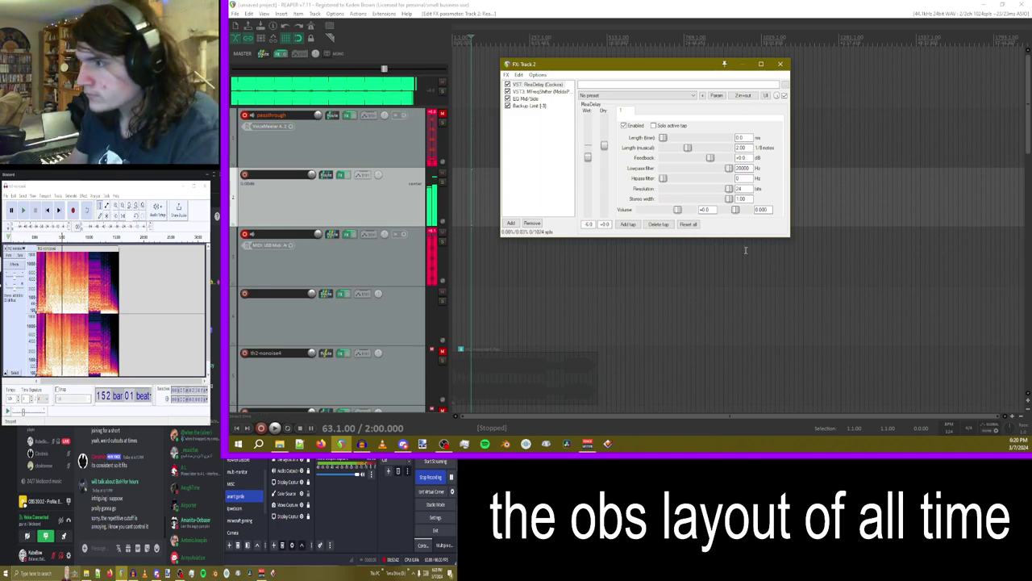
# - Add MTremolo to track 2 with 100% depth, a very slow rate and a descending sawtooth shape
pyautogui.click(510, 224)
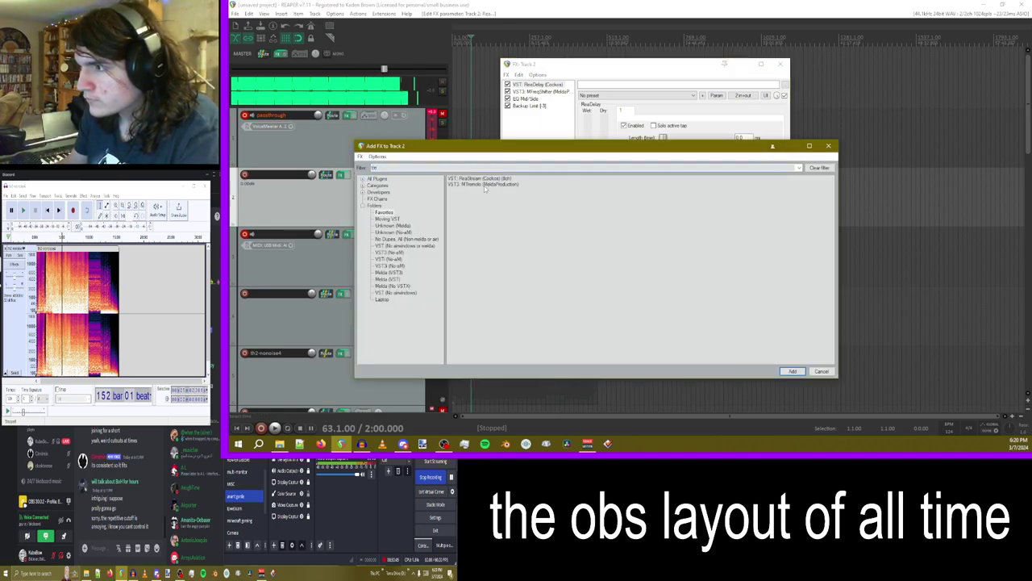
pyautogui.doubleClick(482, 184)
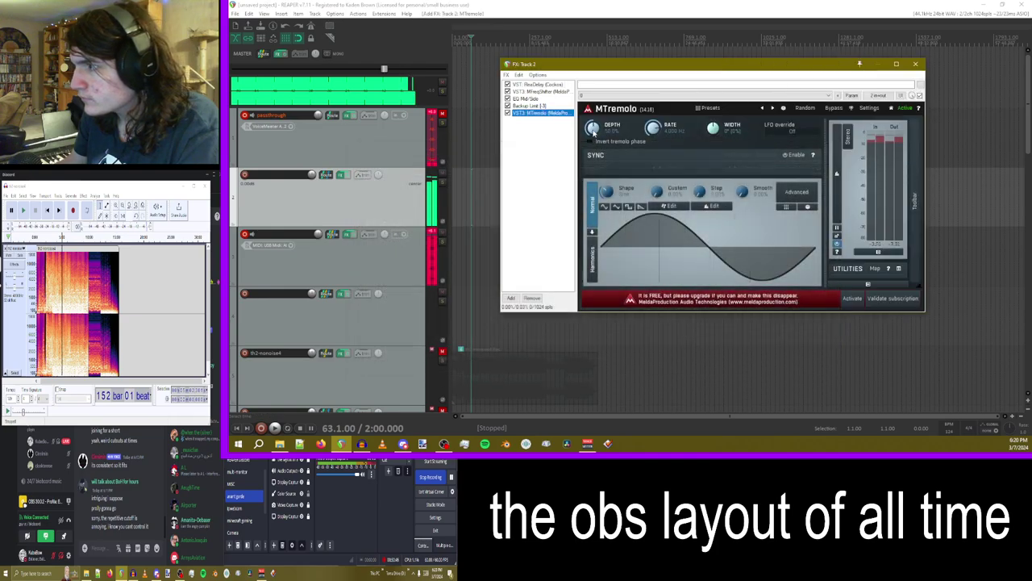
pyautogui.moveTo(653, 128); pyautogui.dragTo(653, 193)
pyautogui.moveTo(593, 128); pyautogui.dragTo(593, 105)
pyautogui.click(639, 208)
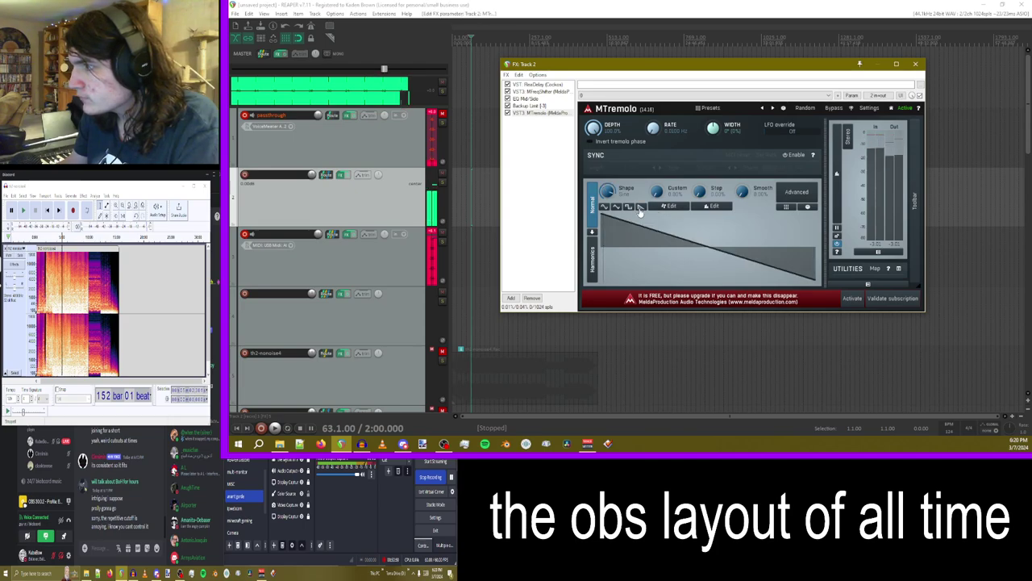
# - Move MTremolo above Backup Limit on track 2, and set its depth to 0% and rate to about 0.42 Hz
pyautogui.moveTo(522, 117)
pyautogui.mouseDown()
pyautogui.moveTo(526, 107)
pyautogui.moveTo(538, 112)
pyautogui.mouseUp()
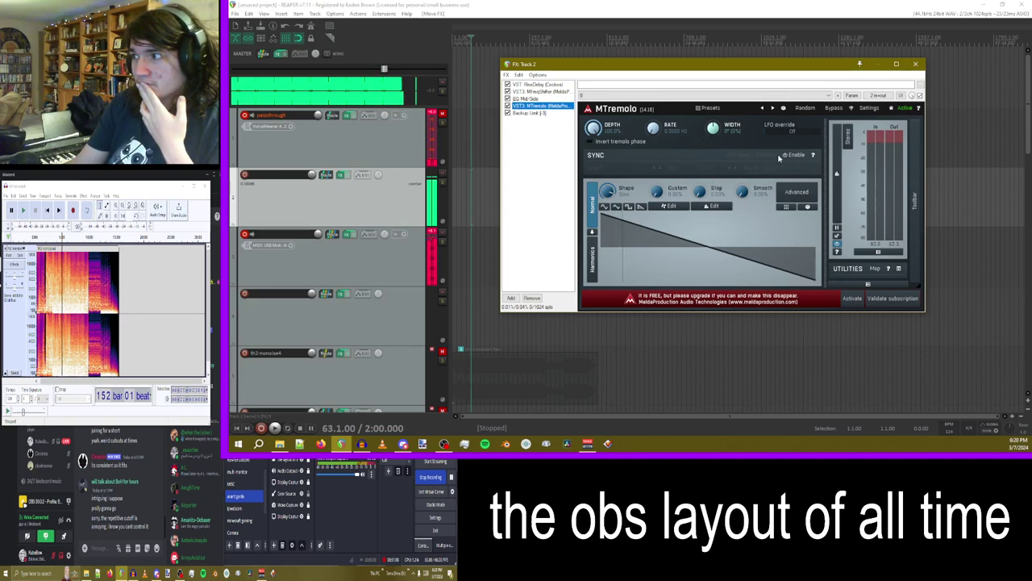
pyautogui.moveTo(594, 129); pyautogui.dragTo(593, 201)
pyautogui.click(654, 127)
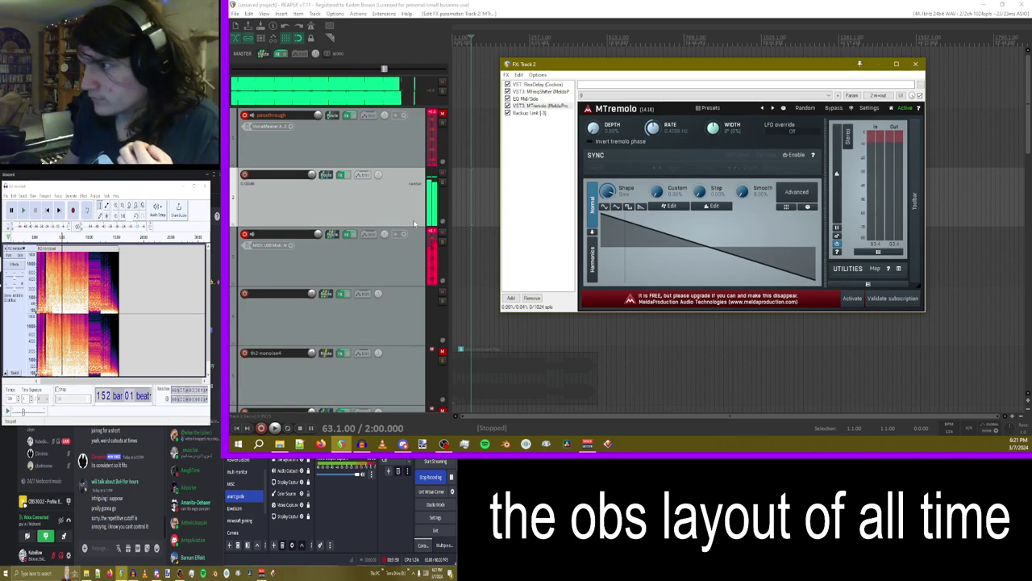
# - Insert a new track below the passthrough track and copy MTremolo into its effects chain
pyautogui.rightClick(401, 339)
pyautogui.click(467, 162)
pyautogui.moveTo(359, 259); pyautogui.dragTo(403, 185)
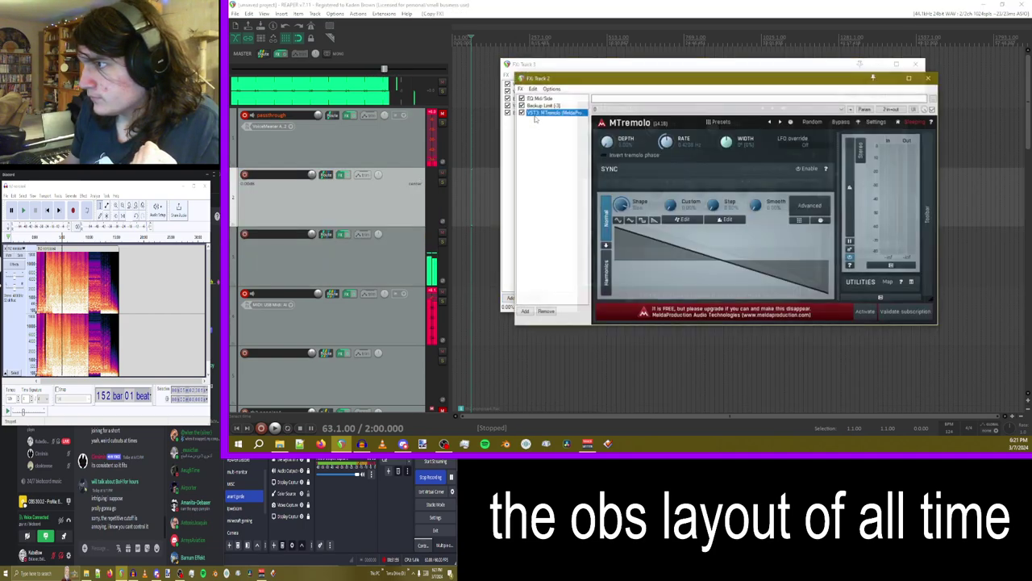
# - Bypass MTremolo on track 3 and add a send from track 3 to the new track 2
pyautogui.moveTo(552, 76); pyautogui.dragTo(590, 75)
pyautogui.click(507, 105)
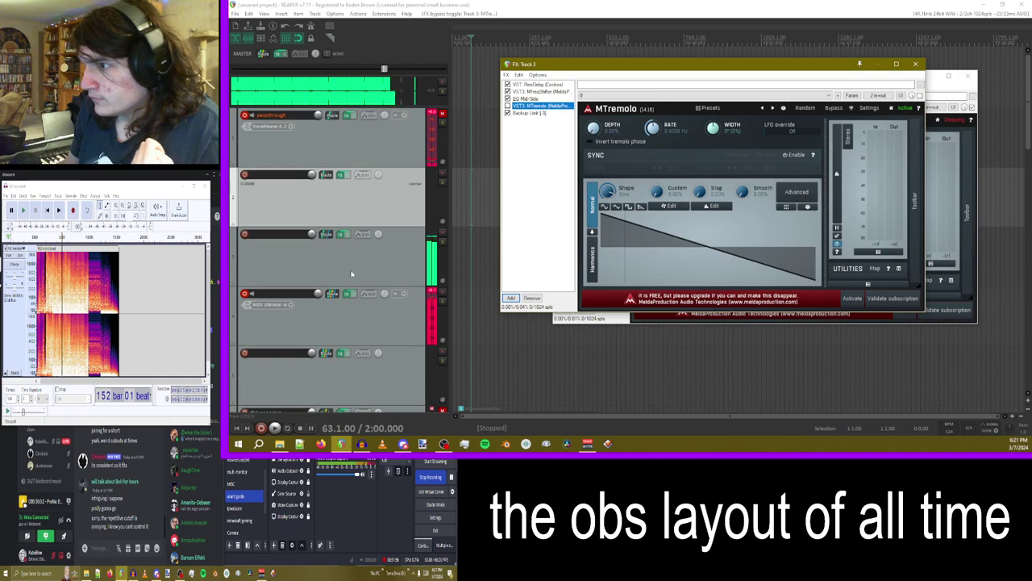
pyautogui.moveTo(331, 239); pyautogui.dragTo(392, 200)
# - Set the depth of MTremolo on the new track 2 to 100%
pyautogui.moveTo(867, 63); pyautogui.dragTo(750, 148)
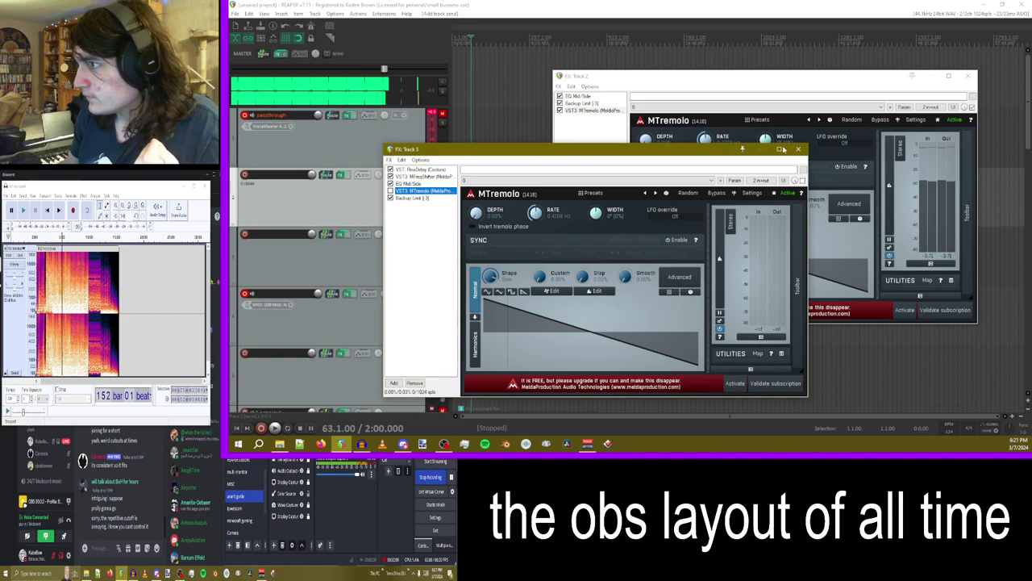
pyautogui.click(590, 110)
pyautogui.moveTo(646, 141); pyautogui.dragTo(646, 125)
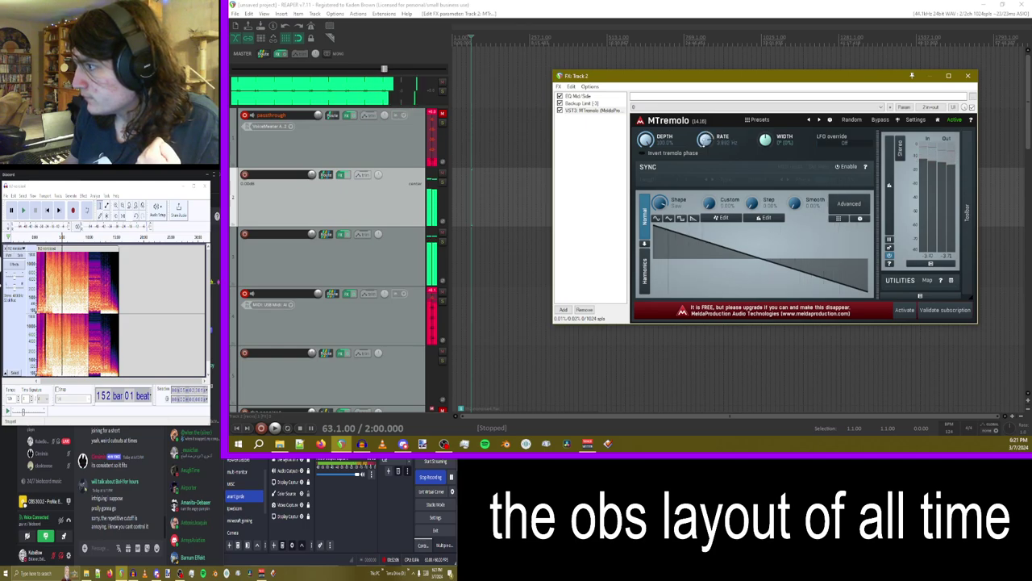
# - Add ReaPitch to track 2, place it above MTremolo, and shift the pitch by 24 semitones plus 1 octave
pyautogui.click(565, 309)
pyautogui.write('pit')
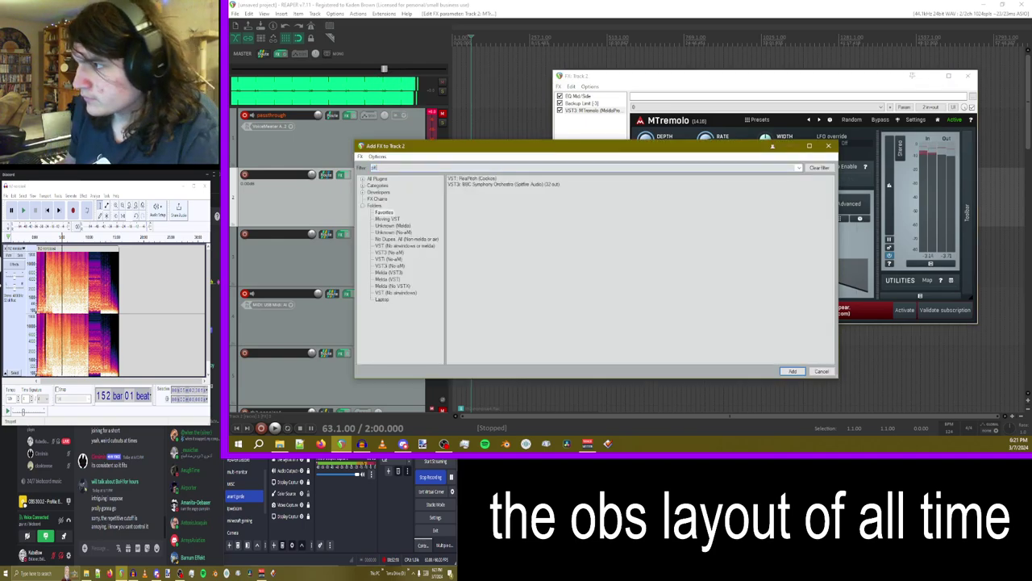
pyautogui.press('Return')
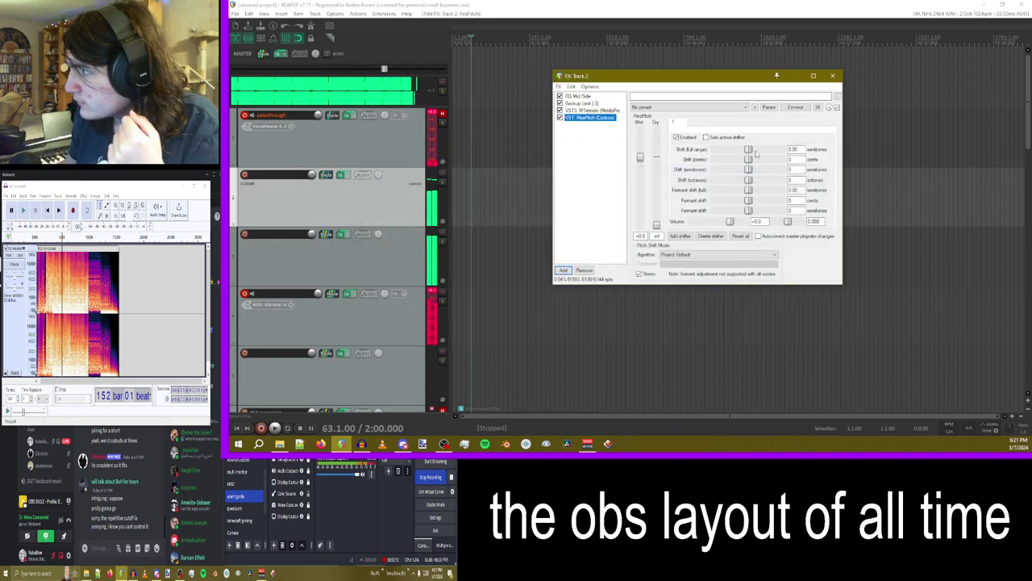
pyautogui.moveTo(756, 153); pyautogui.dragTo(763, 150)
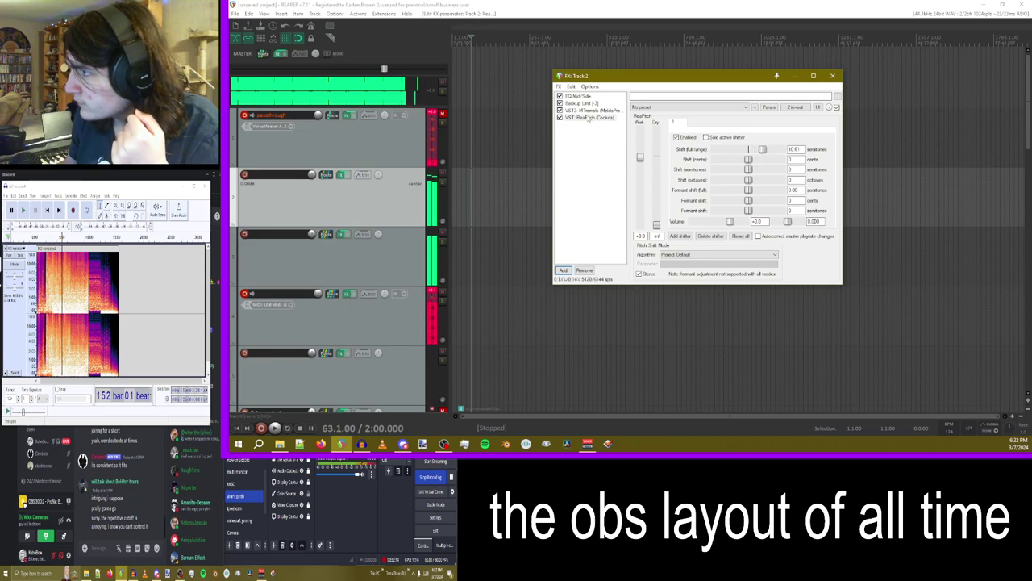
pyautogui.moveTo(593, 111); pyautogui.dragTo(595, 109)
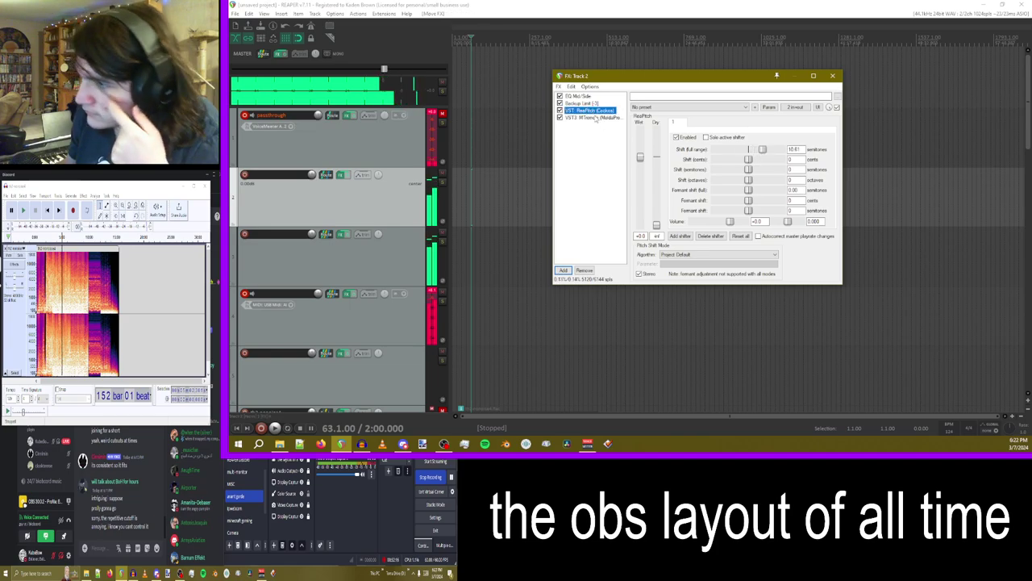
pyautogui.moveTo(771, 156); pyautogui.dragTo(780, 151)
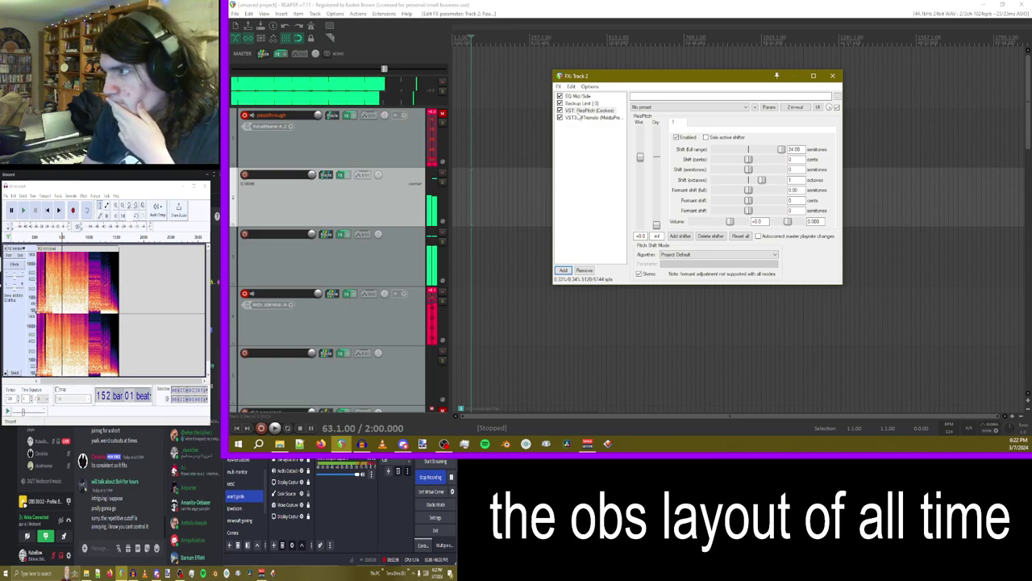
# - Insert a new track and move it directly below the passthrough track
pyautogui.rightClick(369, 205)
pyautogui.click(403, 166)
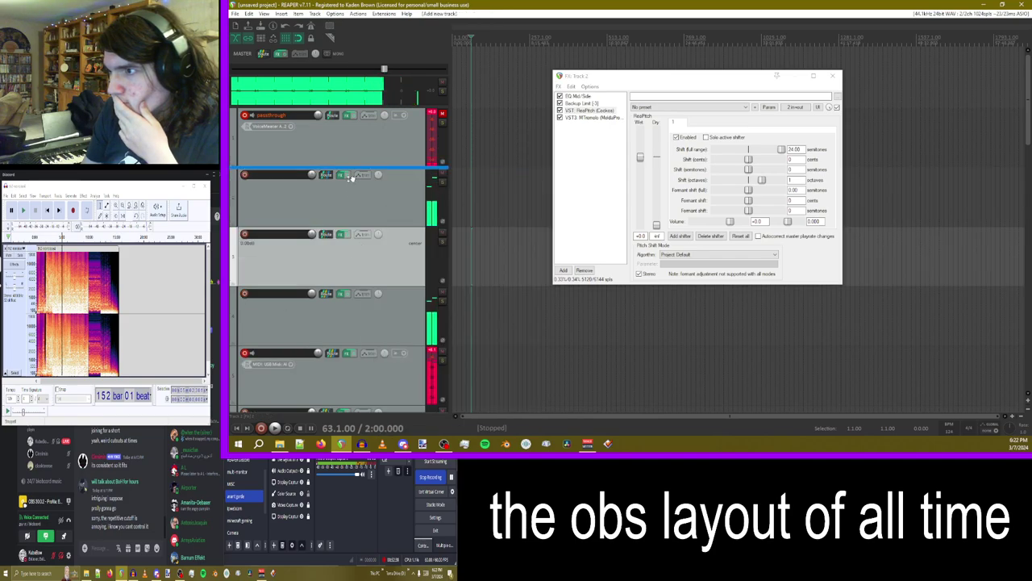
pyautogui.moveTo(351, 178); pyautogui.dragTo(351, 176)
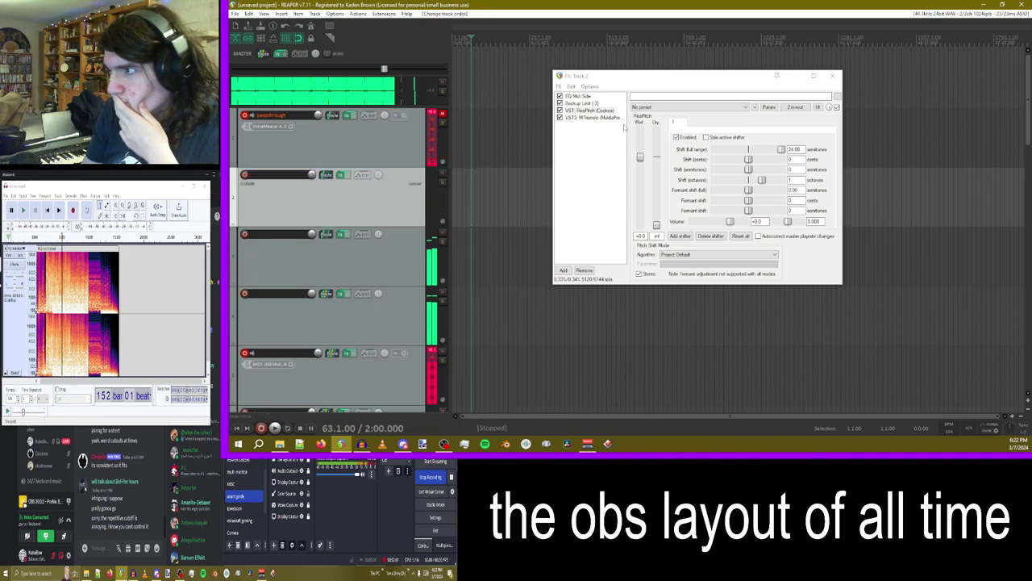
# - Copy ReaPitch into the new track 2's effects chain, add a send to that track, and close track 3's effects window
pyautogui.moveTo(591, 110); pyautogui.dragTo(367, 196)
pyautogui.click(489, 193)
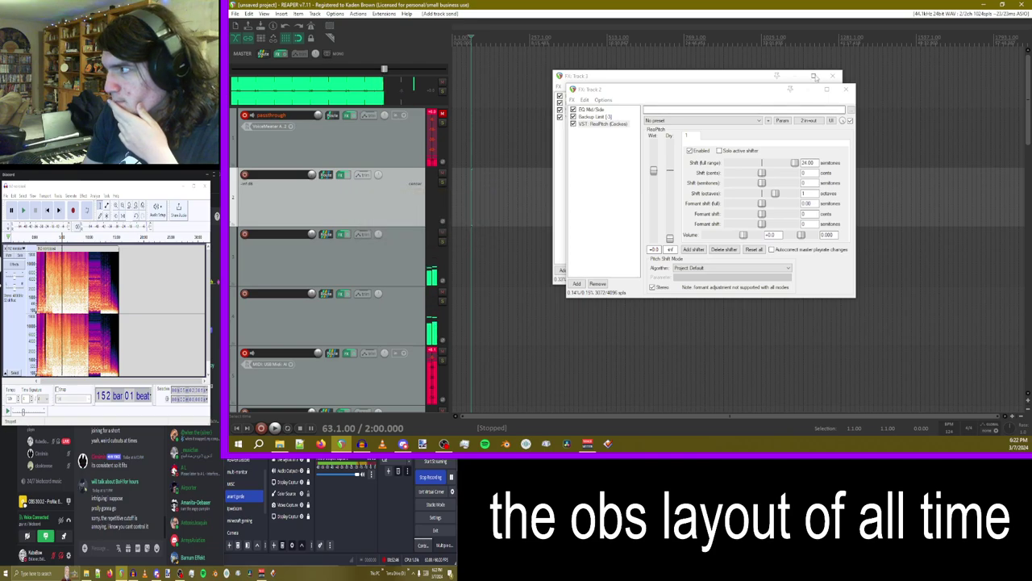
pyautogui.click(836, 75)
pyautogui.moveTo(665, 91); pyautogui.dragTo(614, 93)
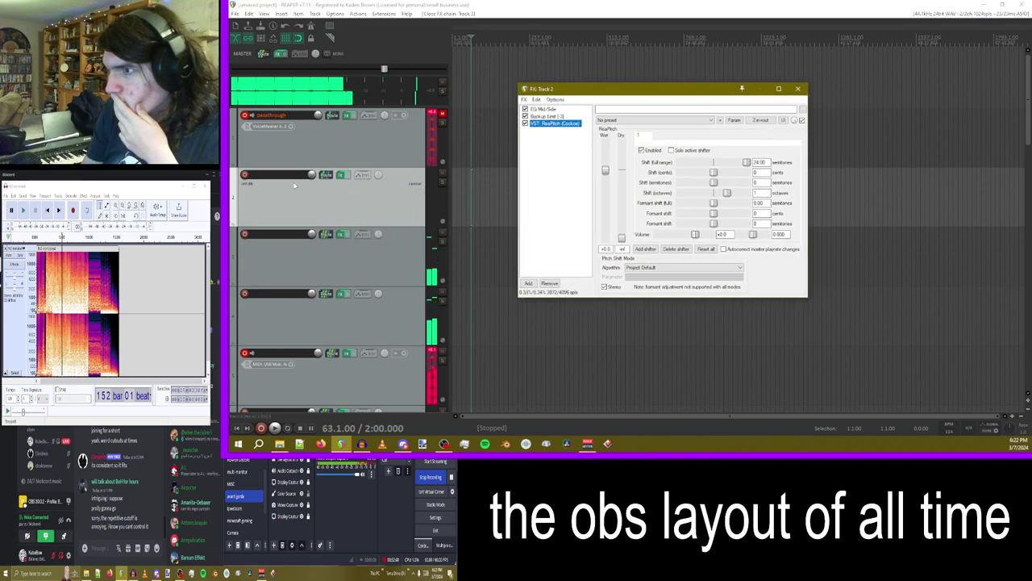
# - Raise the volume of the new ReaPitch track 2 and reset it to 0.00 dB
pyautogui.click(322, 177)
pyautogui.moveTo(311, 174); pyautogui.dragTo(311, 158)
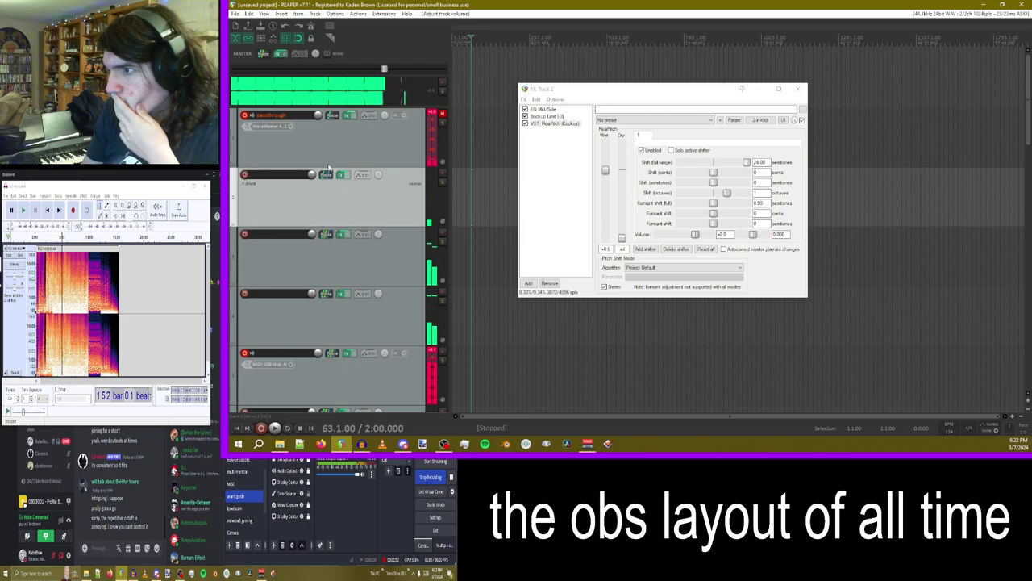
pyautogui.doubleClick(312, 175)
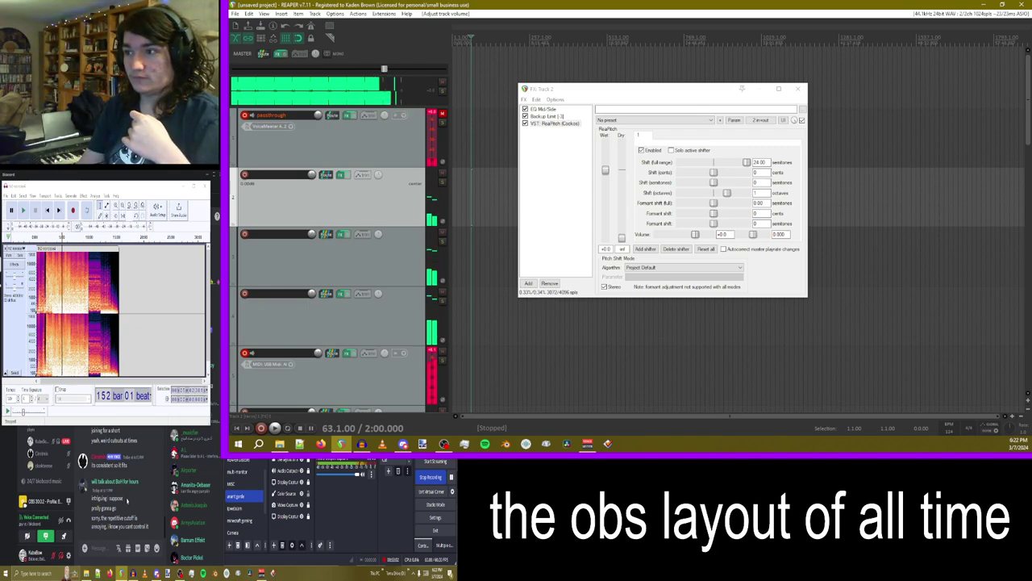
pyautogui.click(280, 54)
pyautogui.click(253, 80)
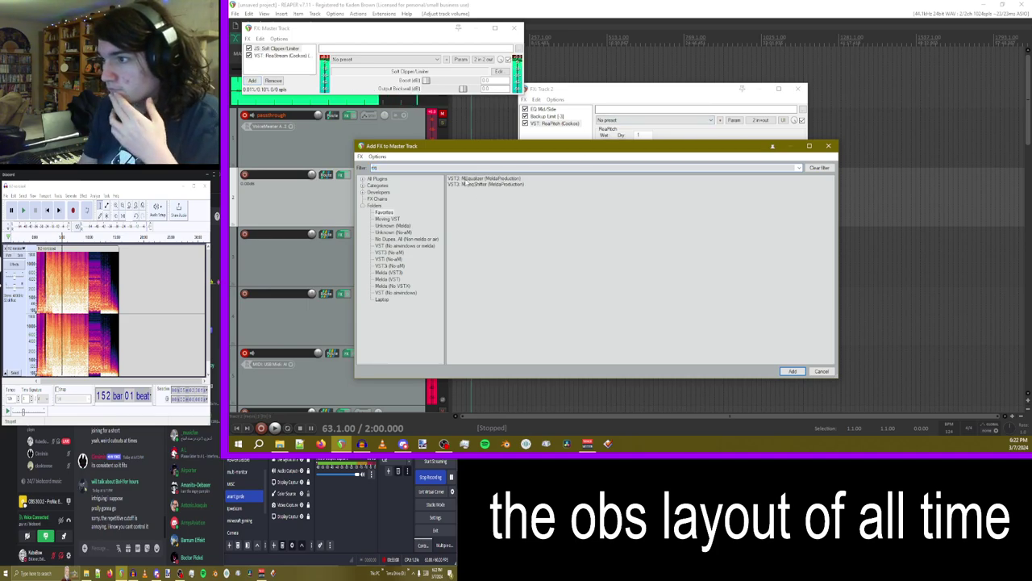
pyautogui.click(828, 145)
pyautogui.click(514, 28)
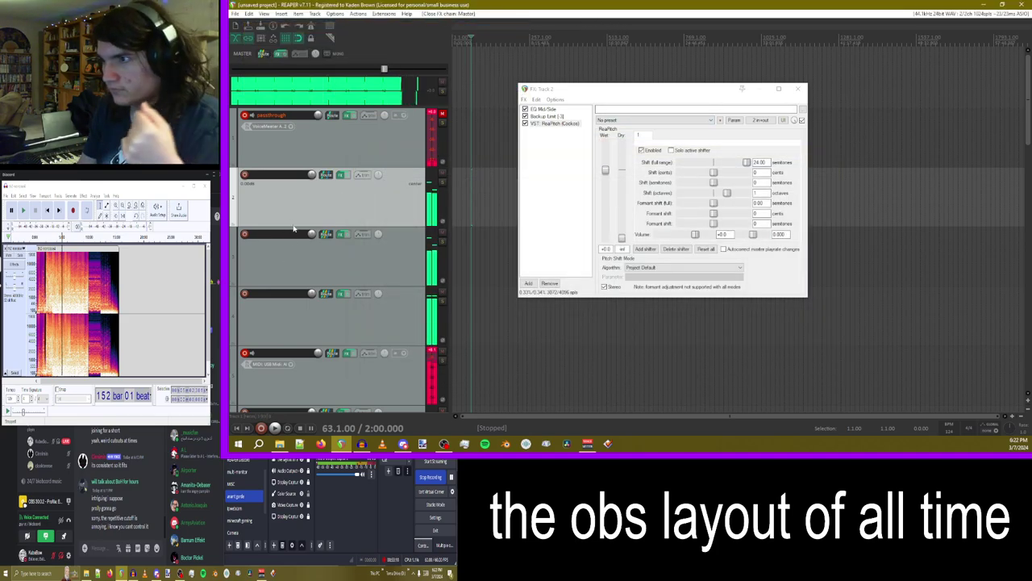
# - Insert a new track below the passthrough track and nest the effects tracks beneath it as a folder
pyautogui.rightClick(285, 136)
pyautogui.click(327, 164)
pyautogui.moveTo(299, 254); pyautogui.dragTo(294, 157)
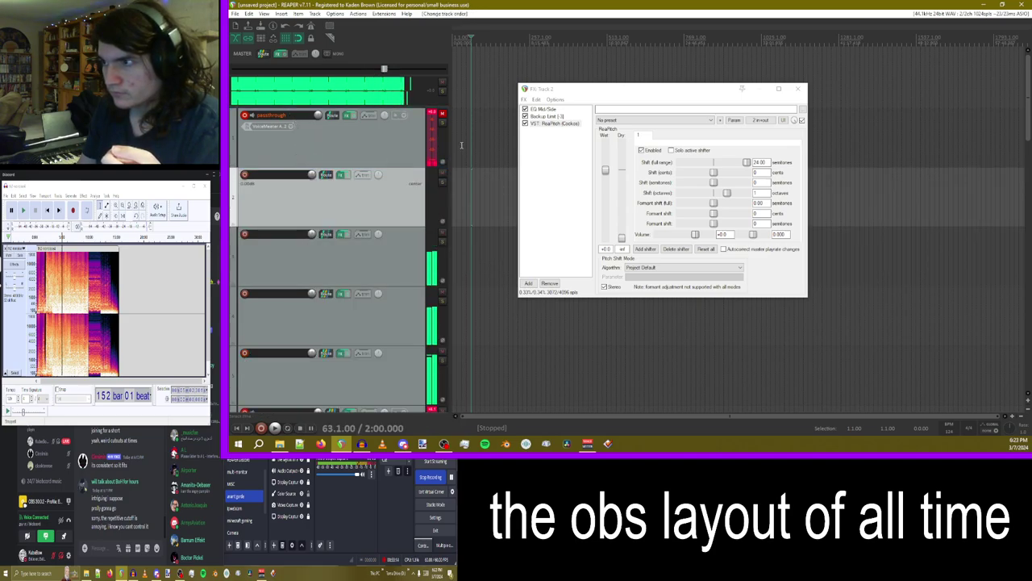
pyautogui.click(352, 256)
pyautogui.scroll(-6, 363, 240)
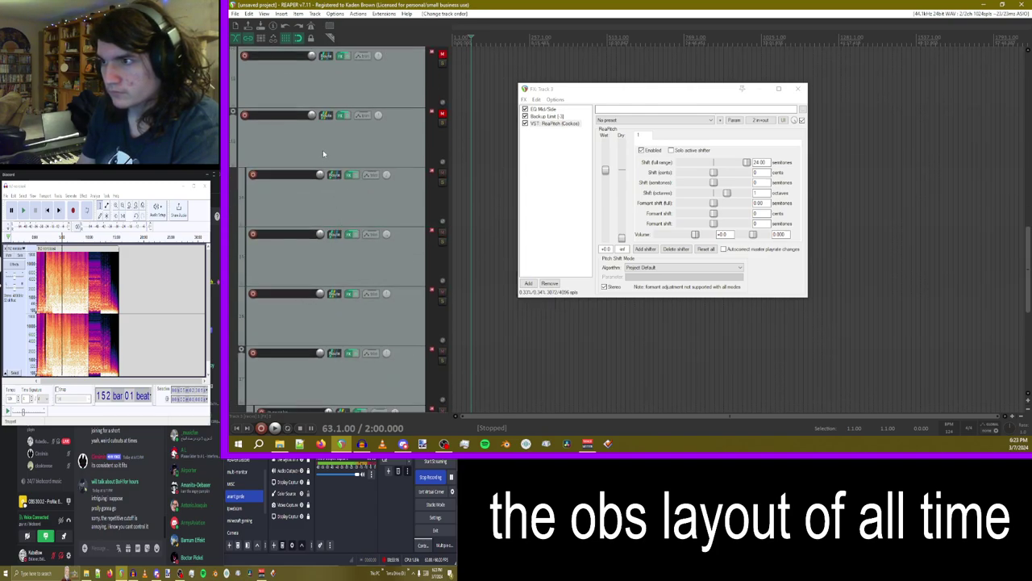
pyautogui.scroll(2, 323, 150)
pyautogui.moveTo(304, 256); pyautogui.dragTo(301, 200)
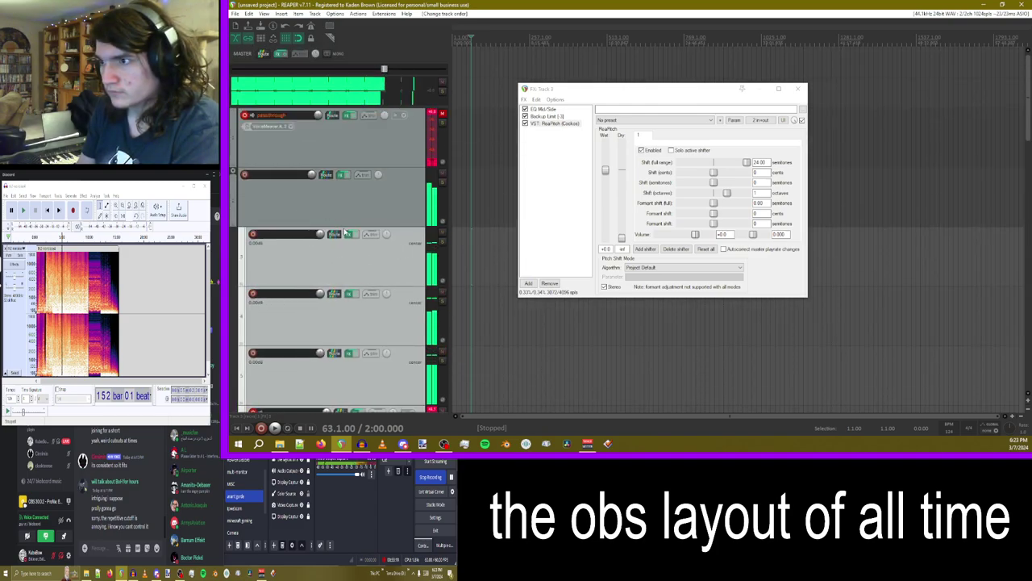
# - Bypass Backup Limit on the folder track and shape MEqualizer band 4 as a low shelf boosted by about 9.3 dB
pyautogui.click(341, 174)
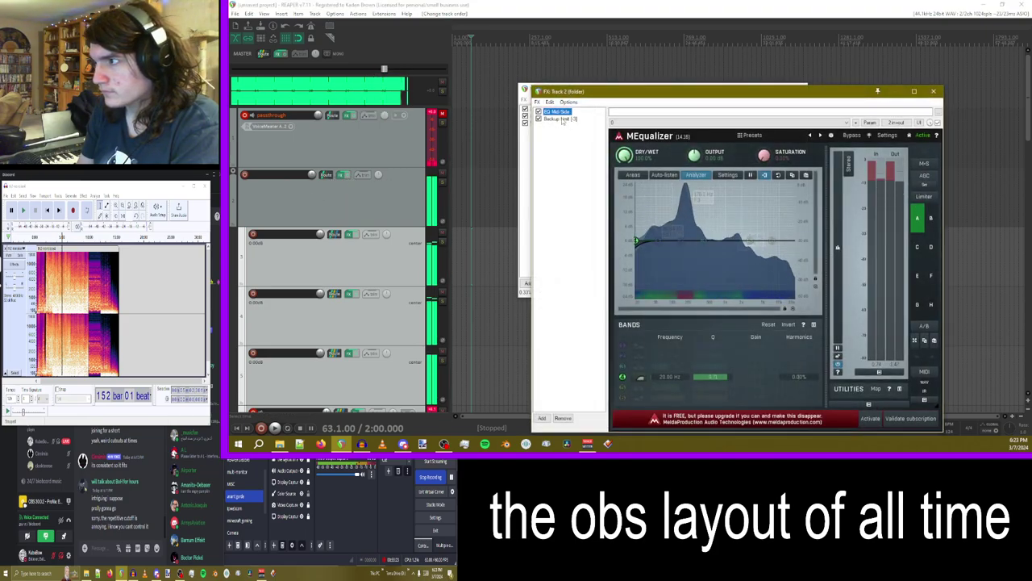
pyautogui.click(538, 119)
pyautogui.moveTo(636, 241); pyautogui.dragTo(669, 234)
pyautogui.rightClick(670, 234)
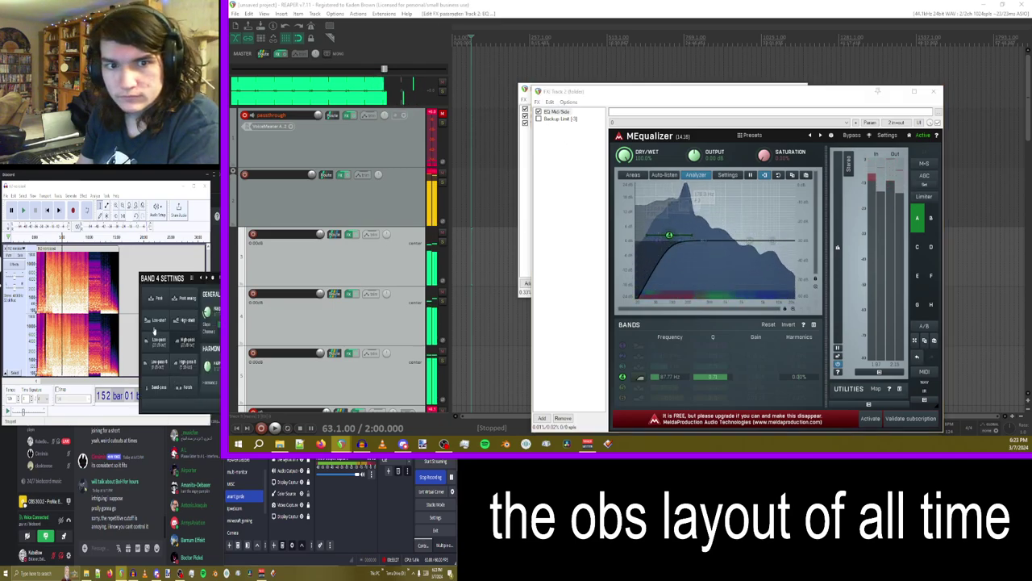
pyautogui.click(157, 321)
pyautogui.click(669, 235)
pyautogui.moveTo(668, 235); pyautogui.dragTo(686, 217)
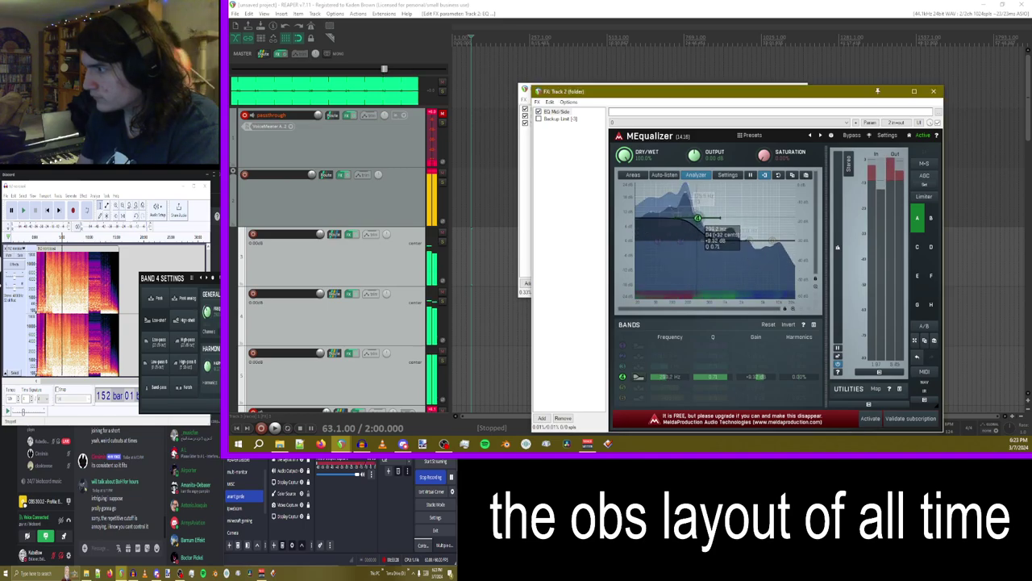
# - Change the folder track's MEqualizer band 4 to a peak cut, switch it to a notch, and widen it to Q about 0.25
pyautogui.click(155, 300)
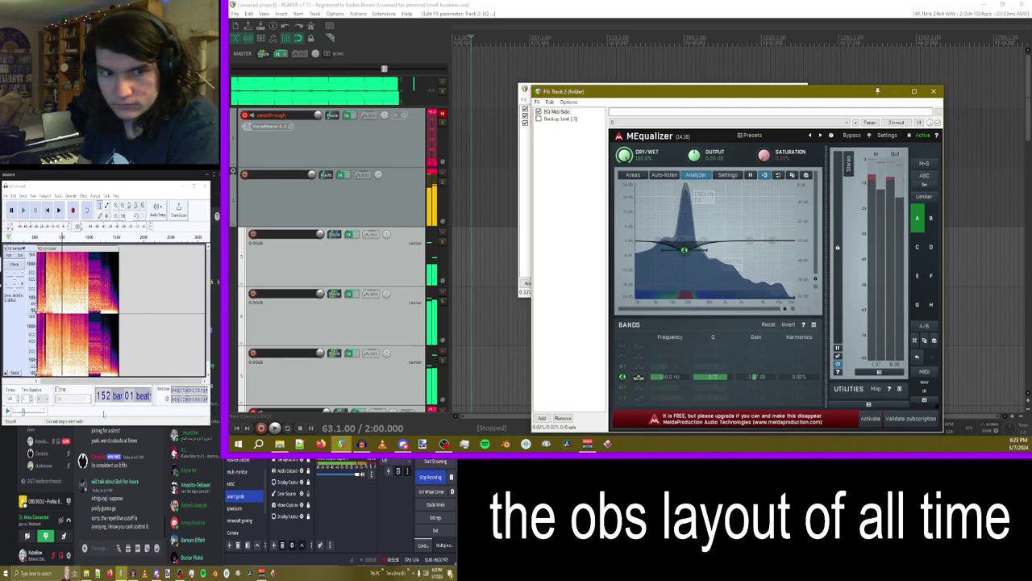
pyautogui.rightClick(684, 250)
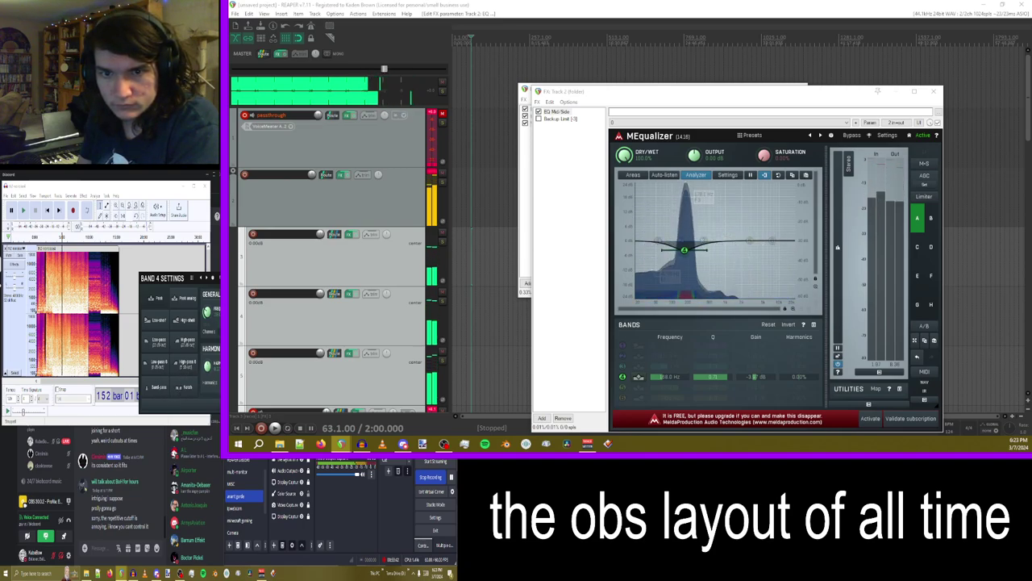
pyautogui.scroll(8, 684, 249)
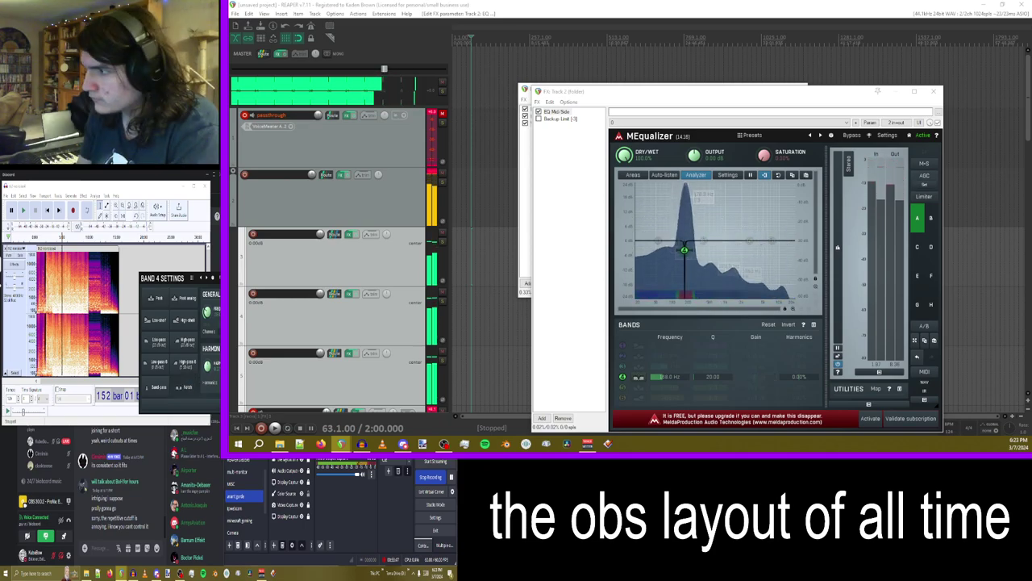
pyautogui.scroll(-2, 685, 250)
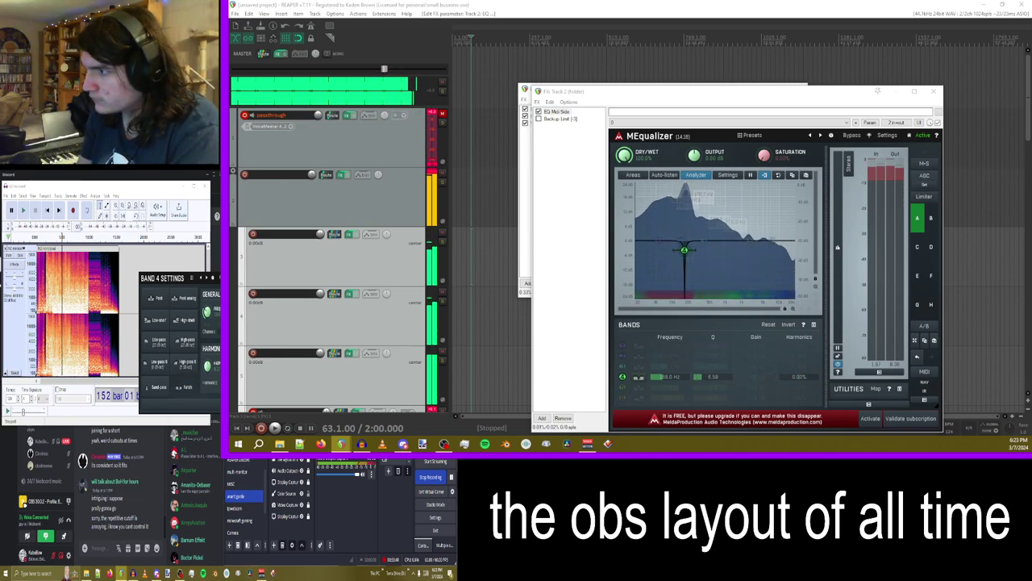
pyautogui.scroll(-1, 684, 250)
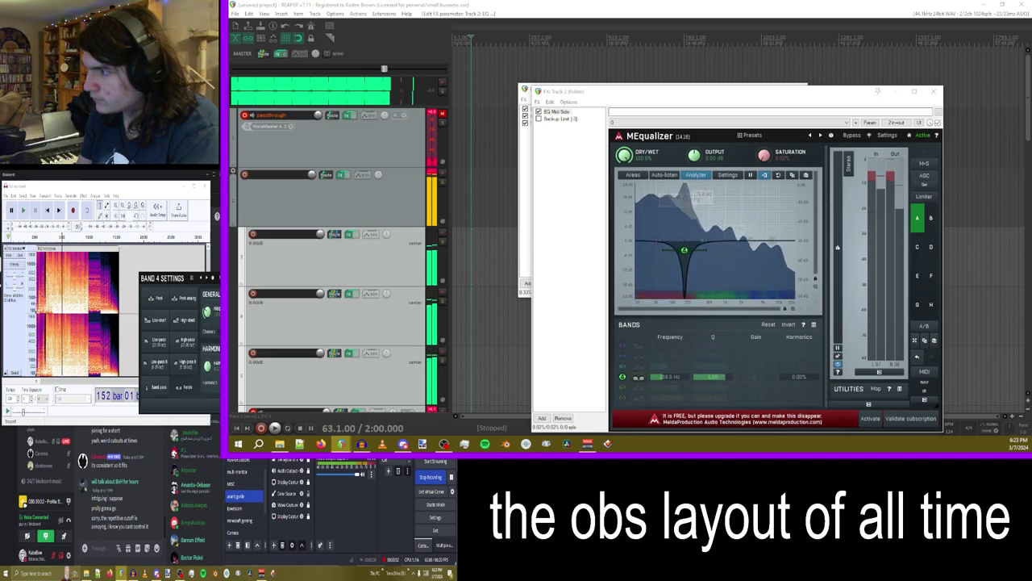
pyautogui.scroll(-1, 684, 250)
pyautogui.scroll(-3, 683, 250)
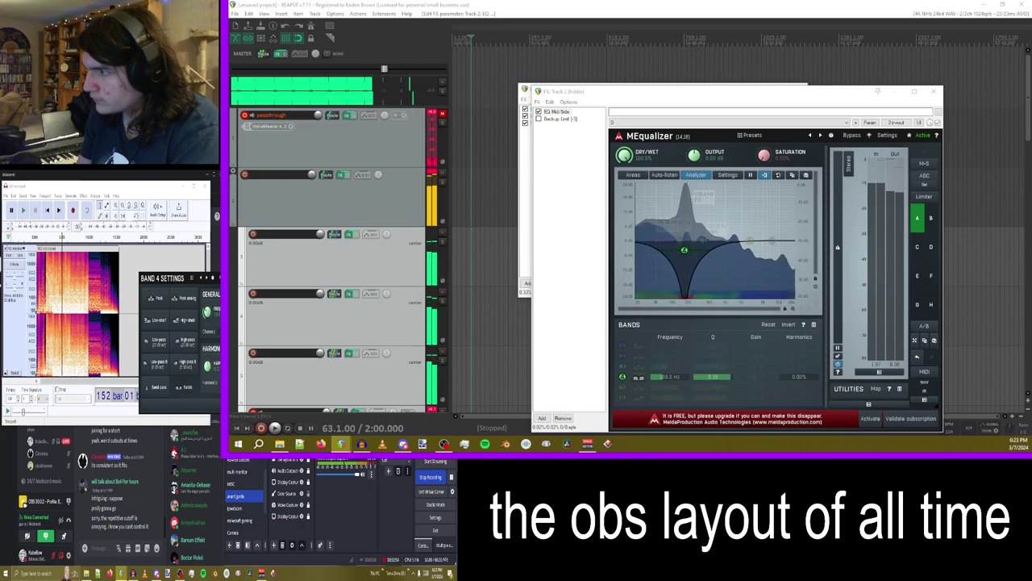
pyautogui.scroll(-3, 684, 250)
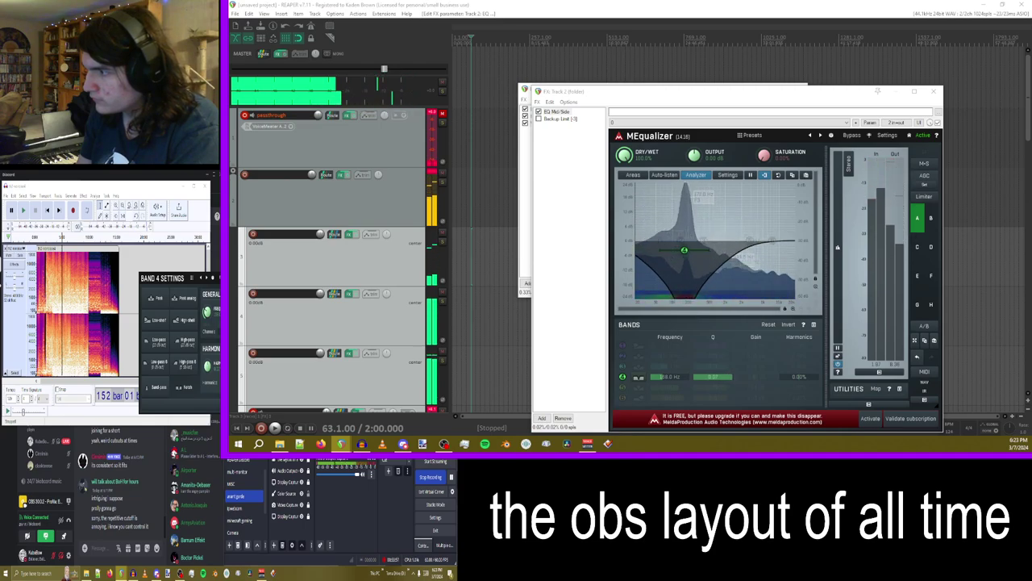
pyautogui.scroll(2, 684, 250)
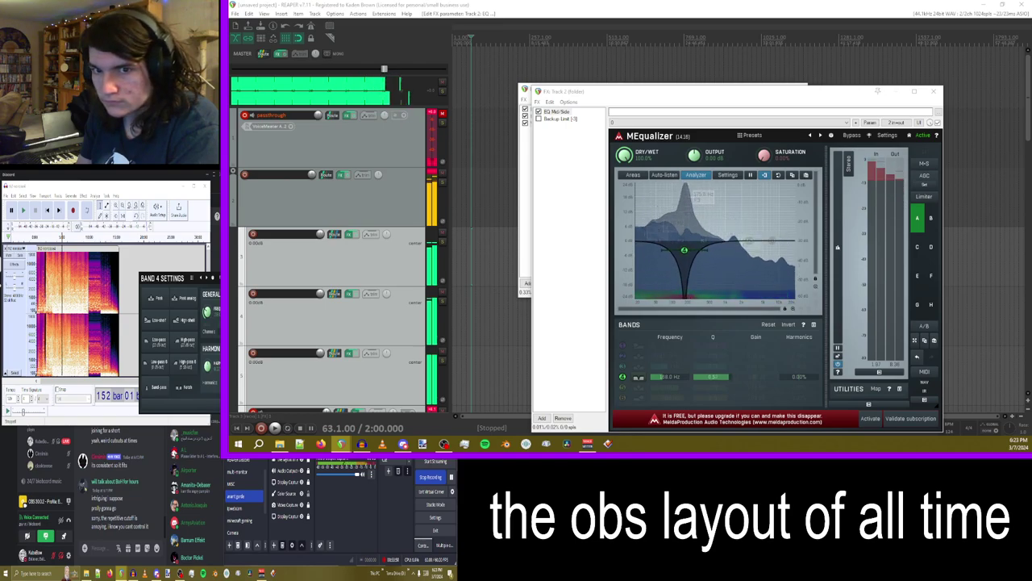
pyautogui.scroll(-3, 683, 250)
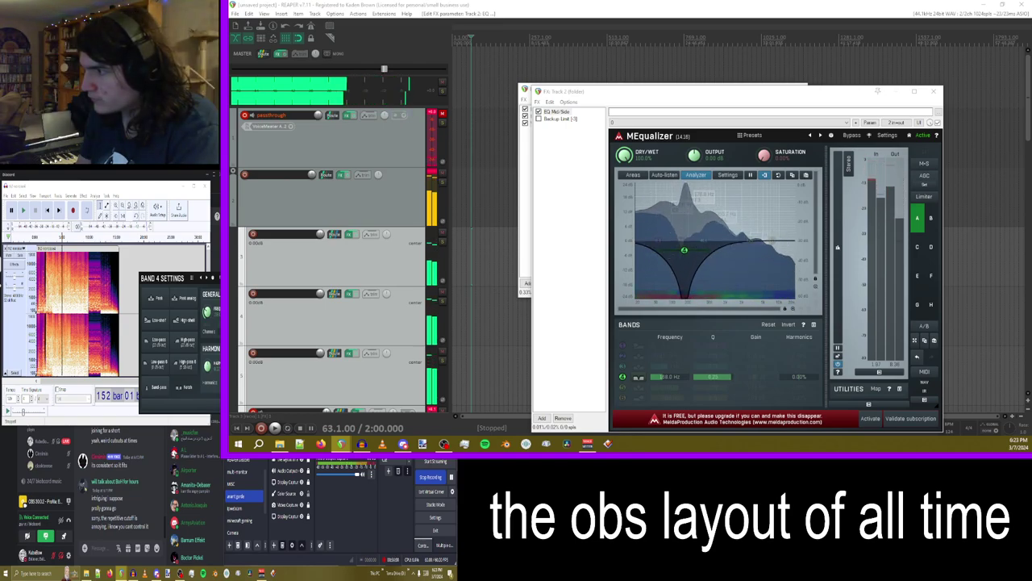
pyautogui.click(933, 91)
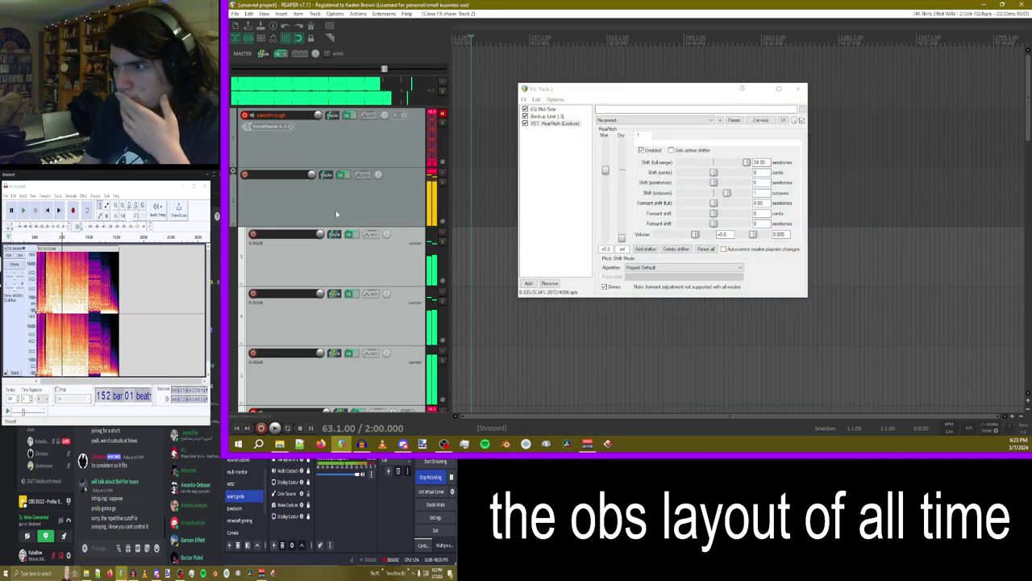
# - Insert a new track, move it above the folder track, and lower its volume to -inf dB
pyautogui.rightClick(303, 202)
pyautogui.click(343, 171)
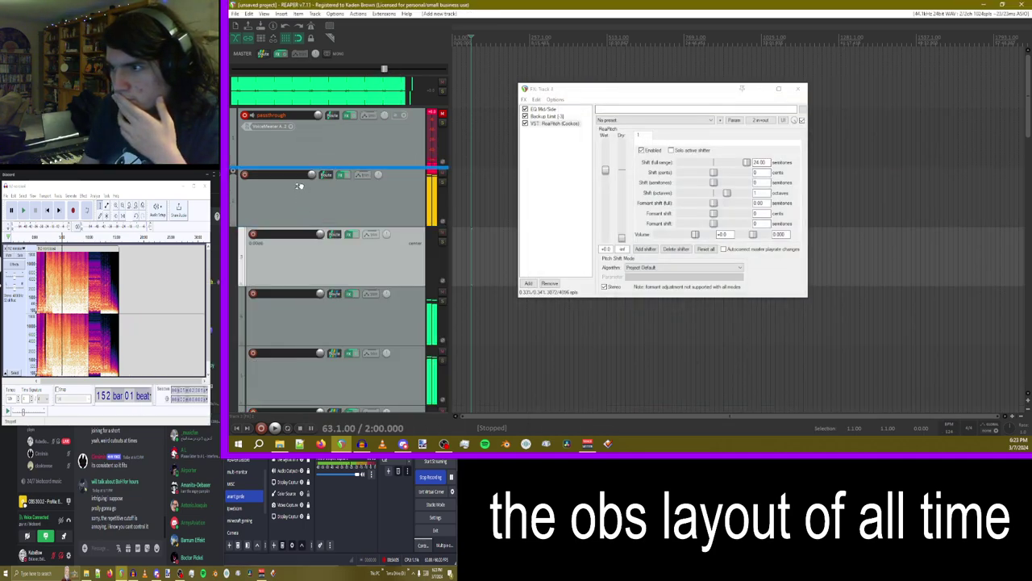
pyautogui.moveTo(298, 185); pyautogui.dragTo(321, 225)
pyautogui.scroll(-2, 313, 177)
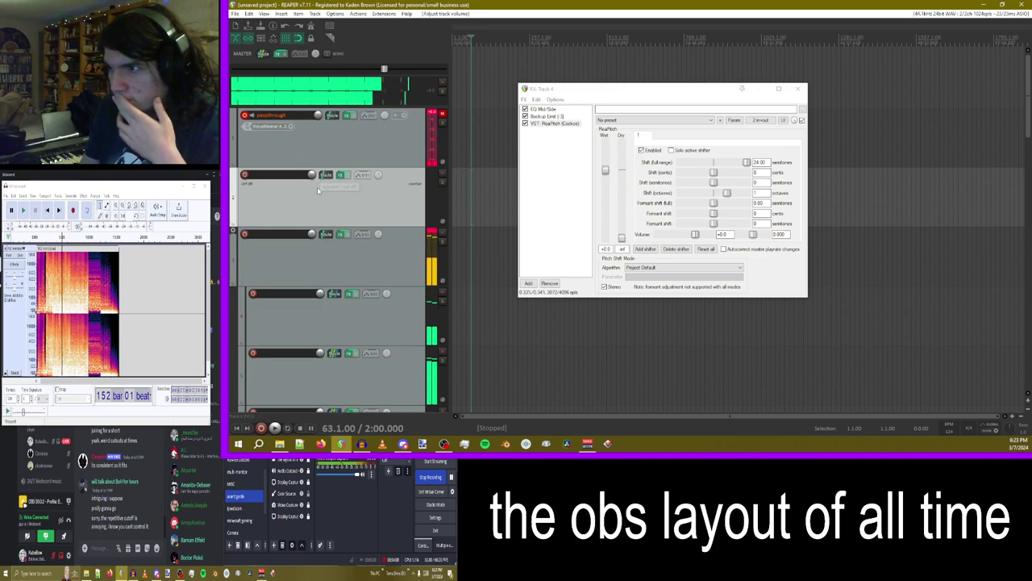
# - Add a send from folder track 3 to the new track 2, and close the ReaPitch window
pyautogui.moveTo(329, 235); pyautogui.dragTo(379, 202)
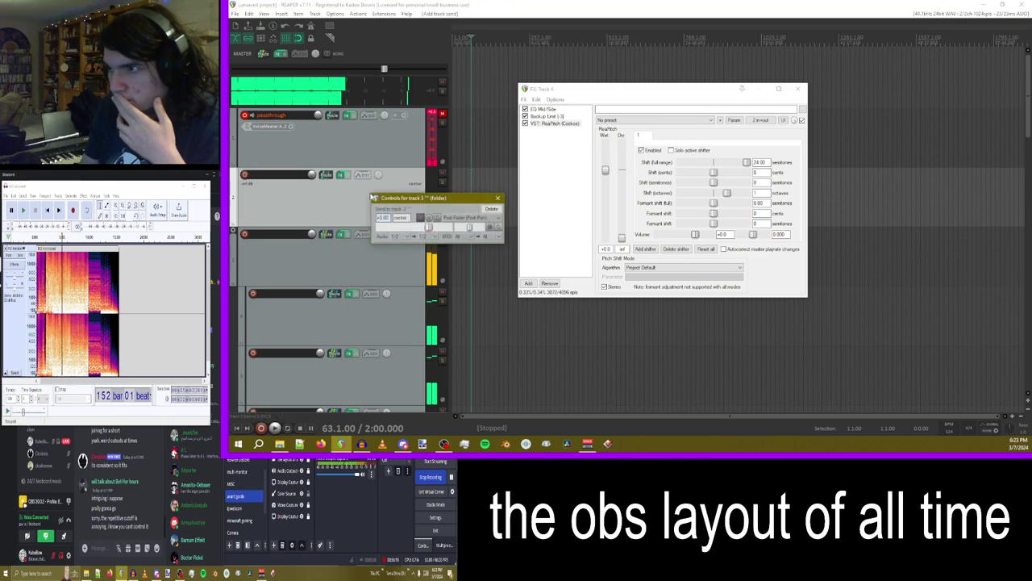
pyautogui.click(498, 199)
pyautogui.click(798, 91)
pyautogui.click(797, 89)
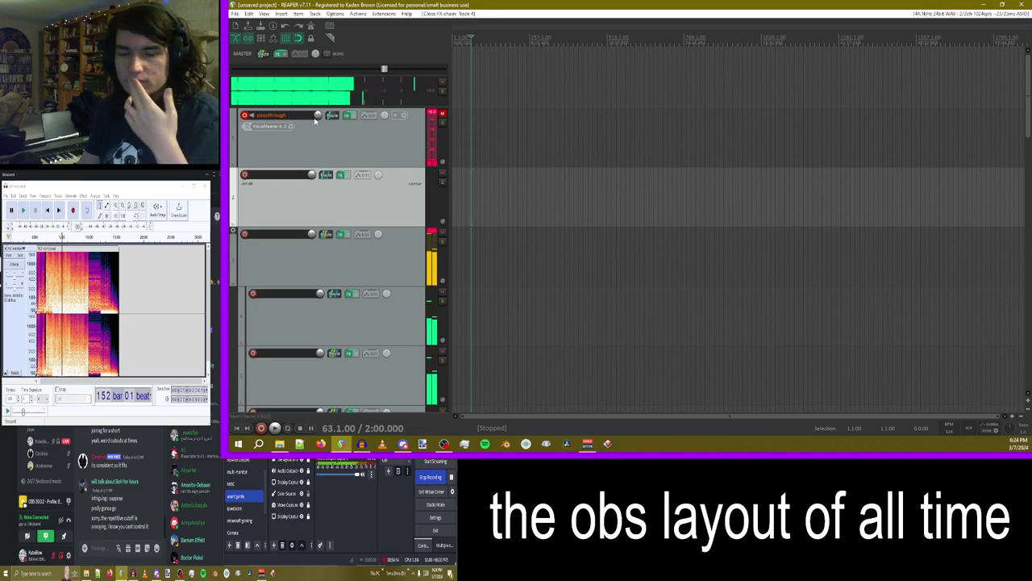
# - Open track 2's effects chain, toggle MEqualizer's 20 Hz band, and bring up the Backup Limit settings
pyautogui.click(340, 175)
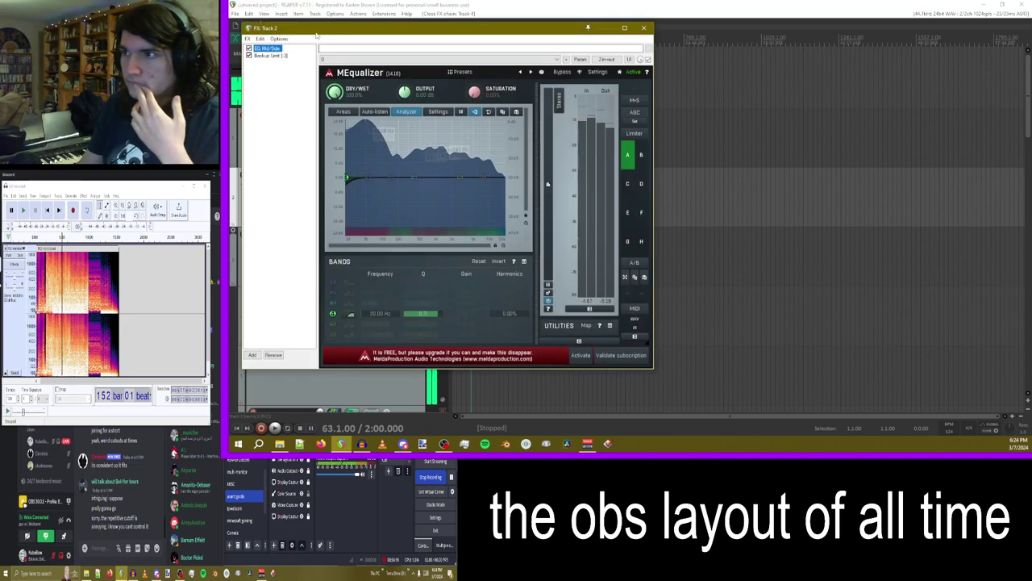
pyautogui.moveTo(377, 28); pyautogui.dragTo(685, 31)
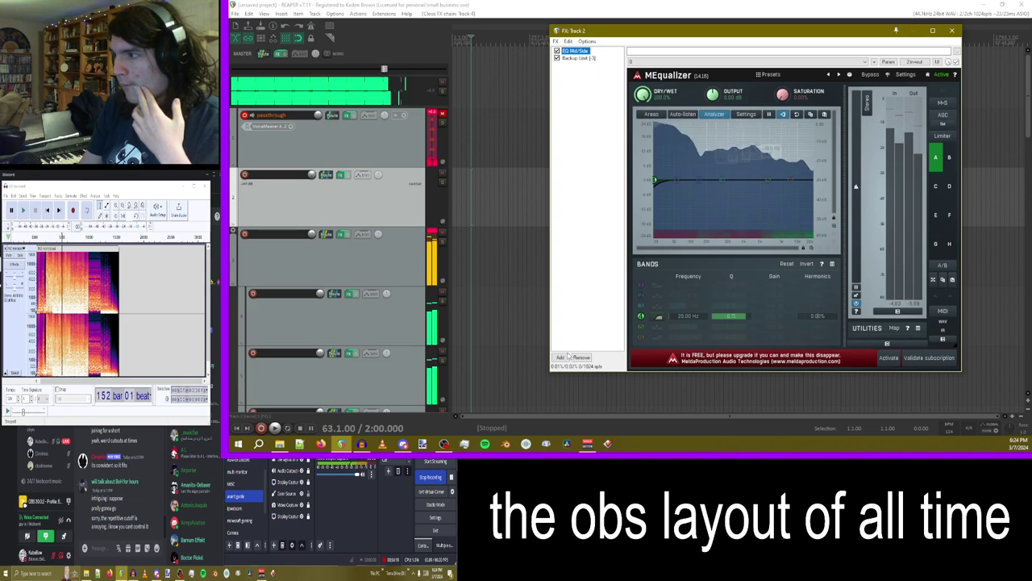
pyautogui.doubleClick(654, 179)
pyautogui.click(577, 58)
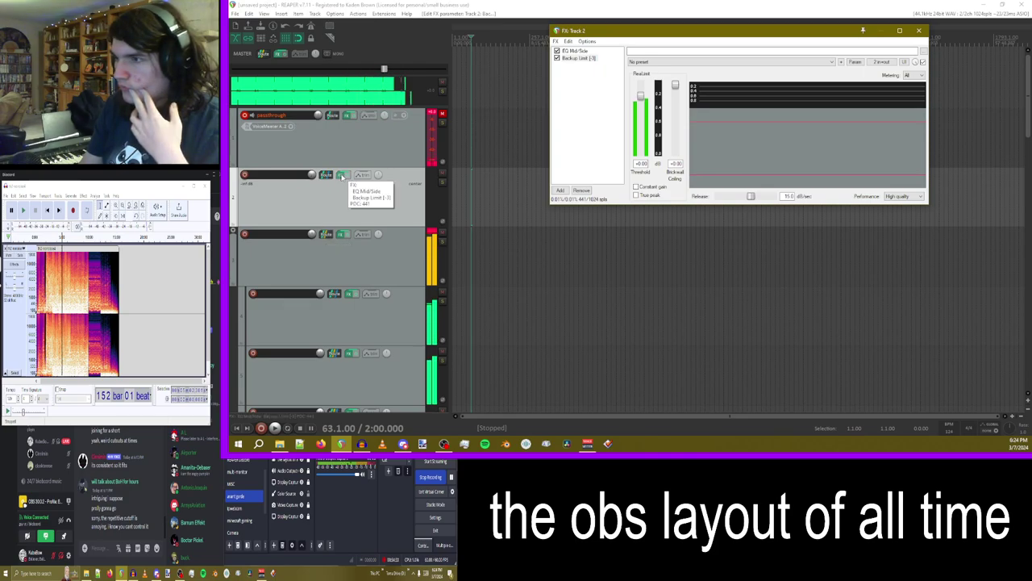
# - Try adding ValhallaSupermassive to track 2's effects chain
pyautogui.click(560, 190)
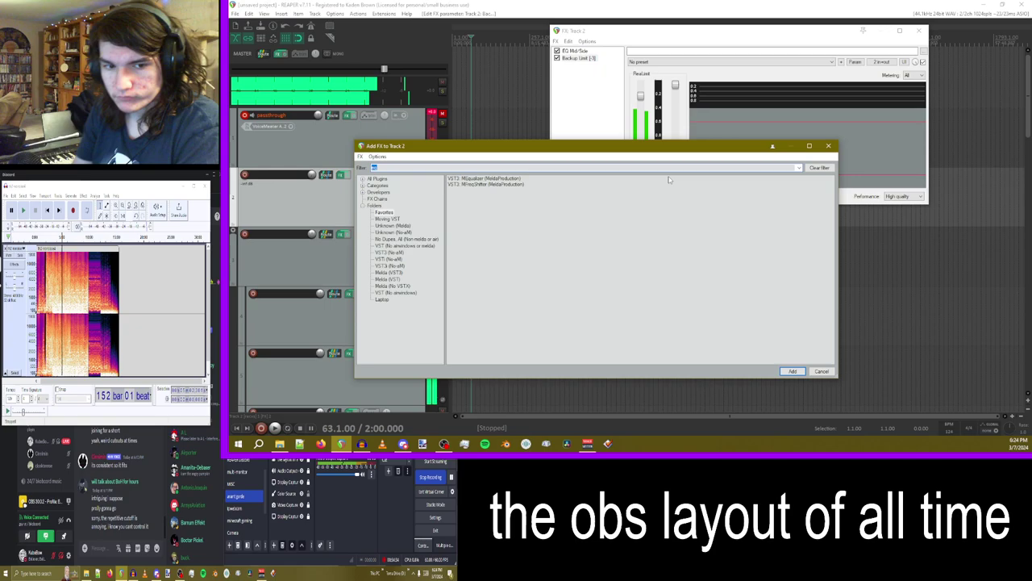
pyautogui.write('d')
pyautogui.press('BackSpace')
pyautogui.write('v')
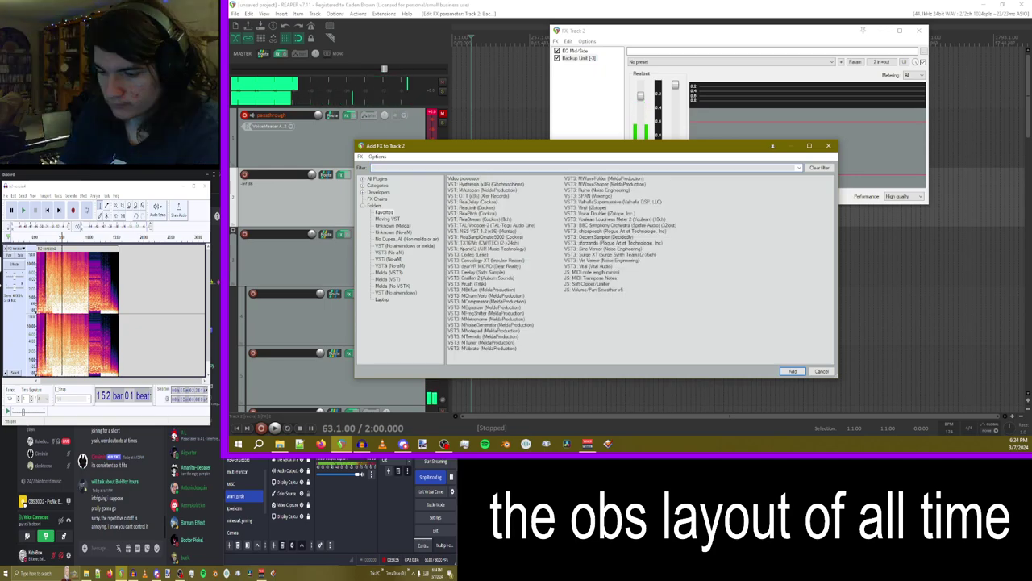
pyautogui.write('alhal')
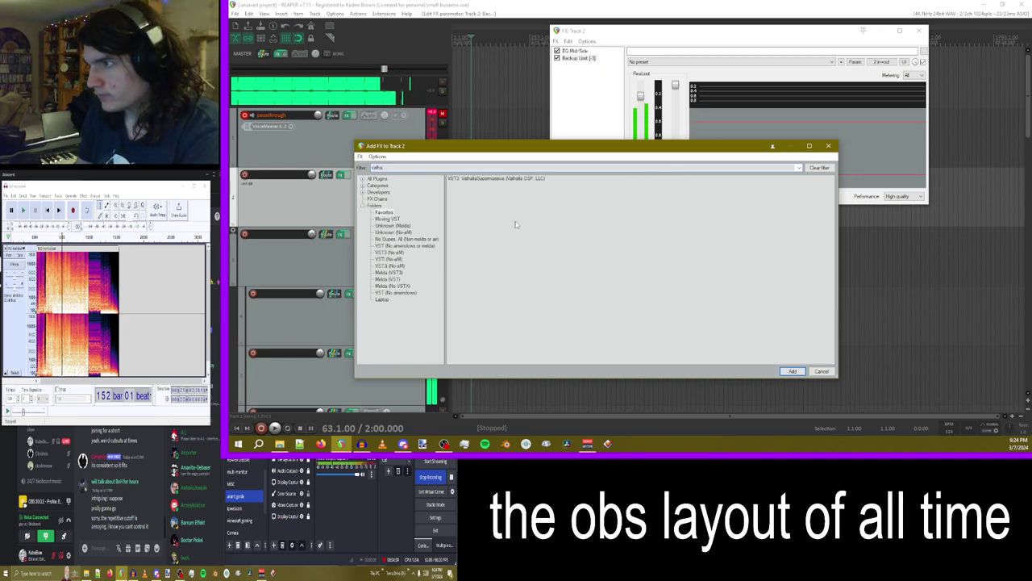
pyautogui.doubleClick(495, 181)
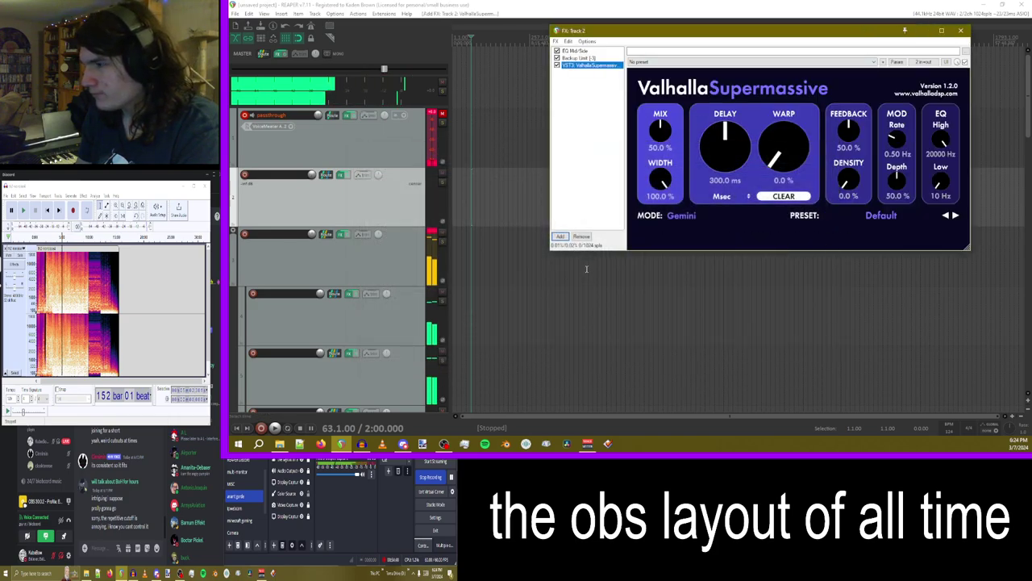
pyautogui.click(581, 236)
# - Add the Deelay plugin from all plugins to track 2 and place it first in the effects chain
pyautogui.click(560, 191)
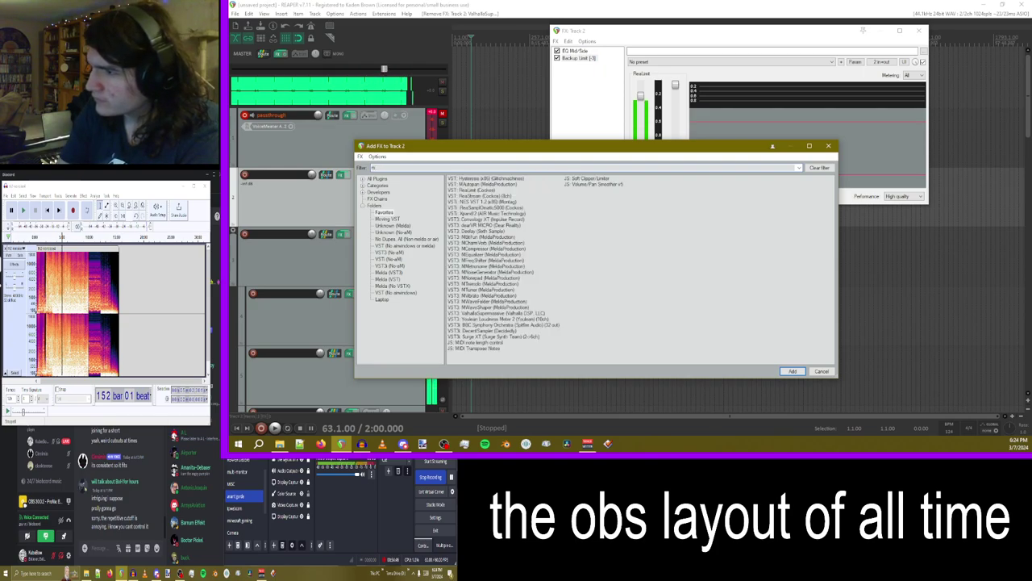
pyautogui.click(395, 179)
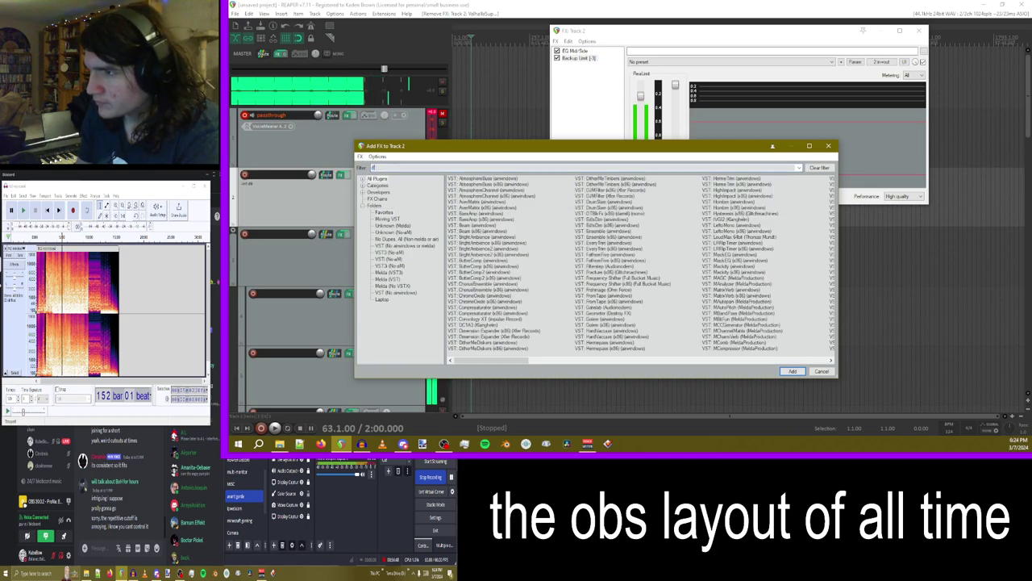
pyautogui.write('md')
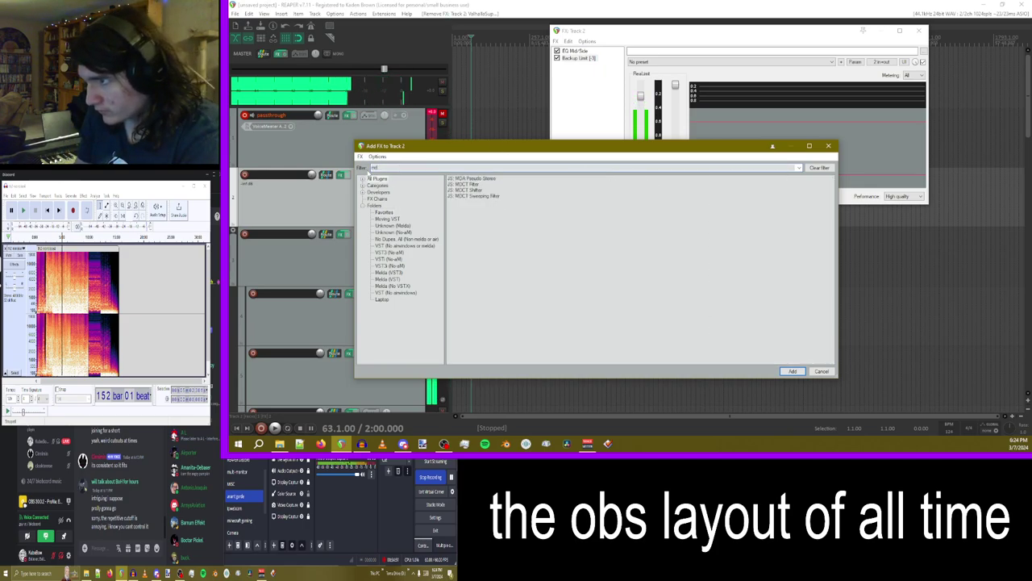
pyautogui.press('BackSpace')
pyautogui.press('BackSpace')
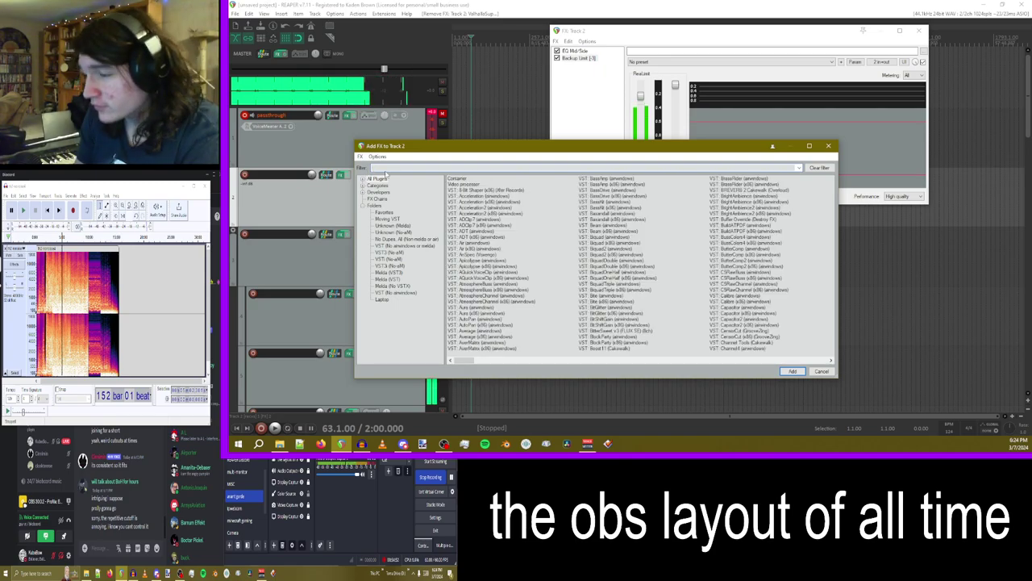
pyautogui.write('delay')
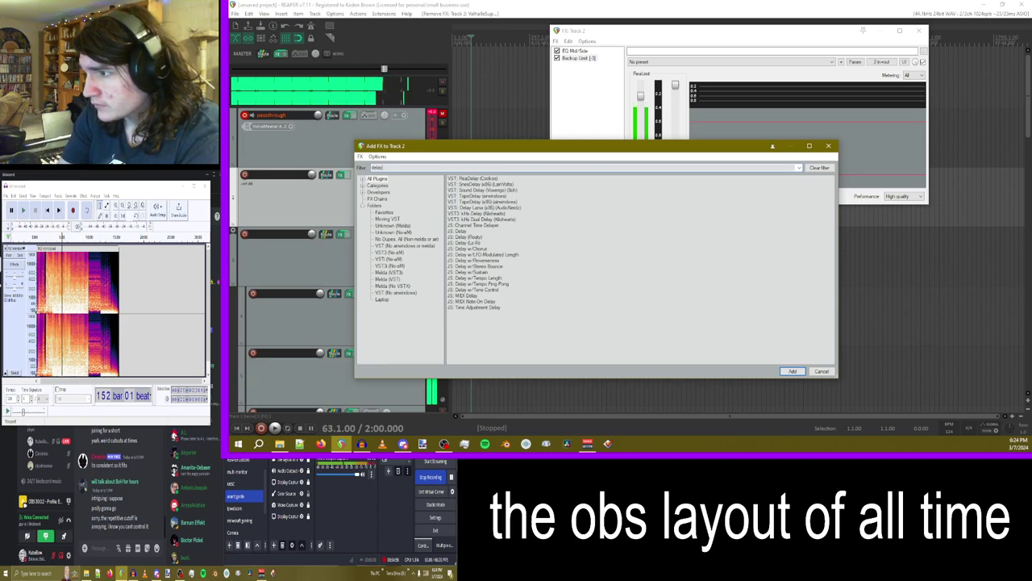
pyautogui.press('BackSpace')
pyautogui.press('BackSpace')
pyautogui.press('BackSpace')
pyautogui.write('ee')
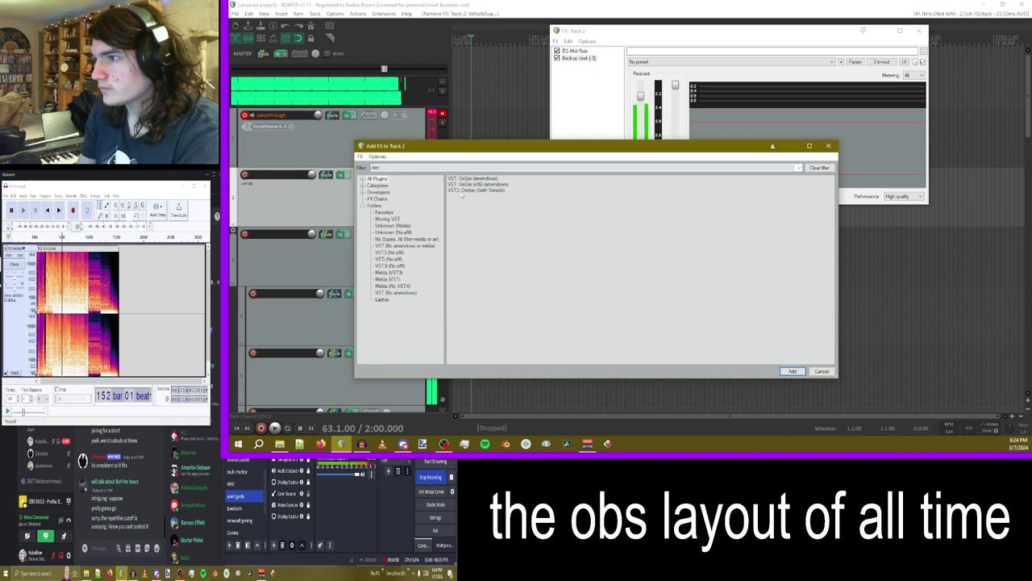
pyautogui.doubleClick(469, 191)
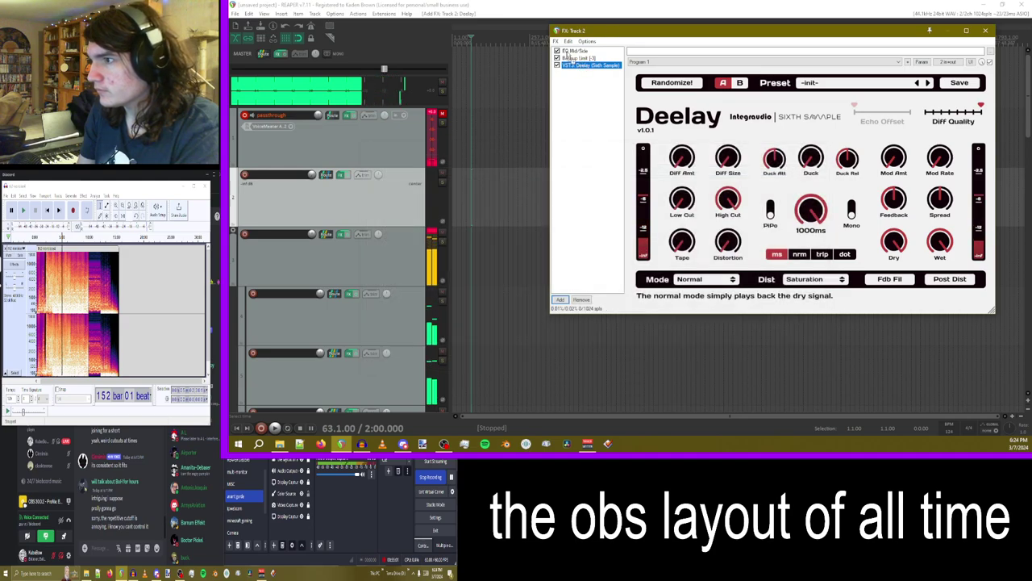
pyautogui.moveTo(607, 32); pyautogui.dragTo(547, 53)
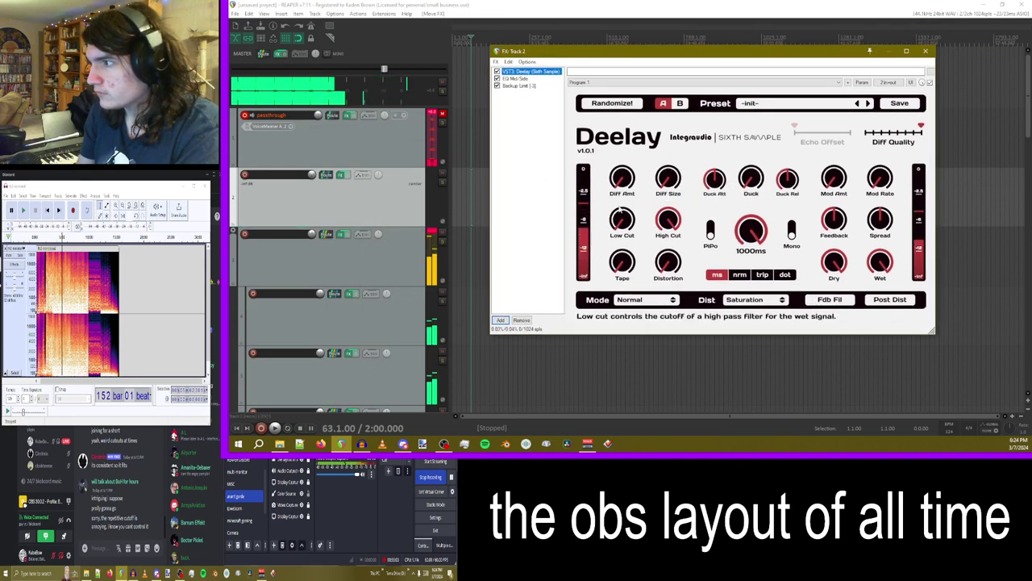
# - Randomize the Deelay settings and set track 2's volume to 0.00 dB
pyautogui.click(612, 103)
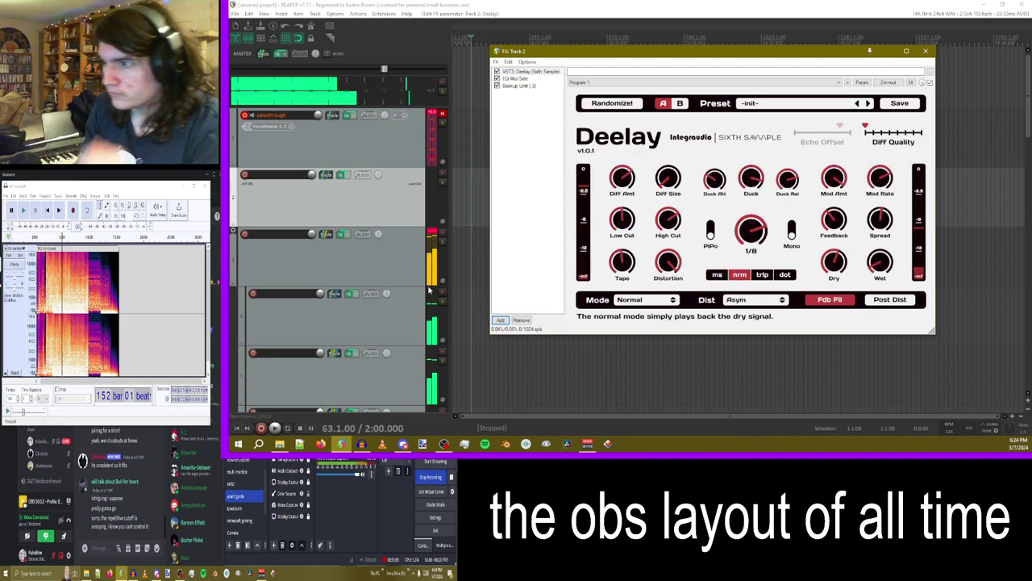
pyautogui.click(314, 178)
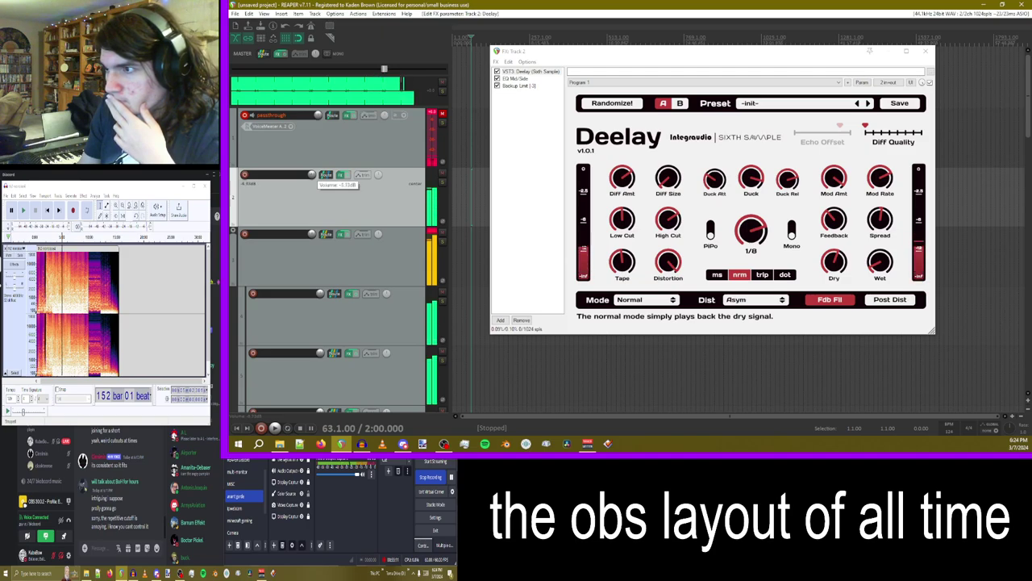
pyautogui.doubleClick(314, 175)
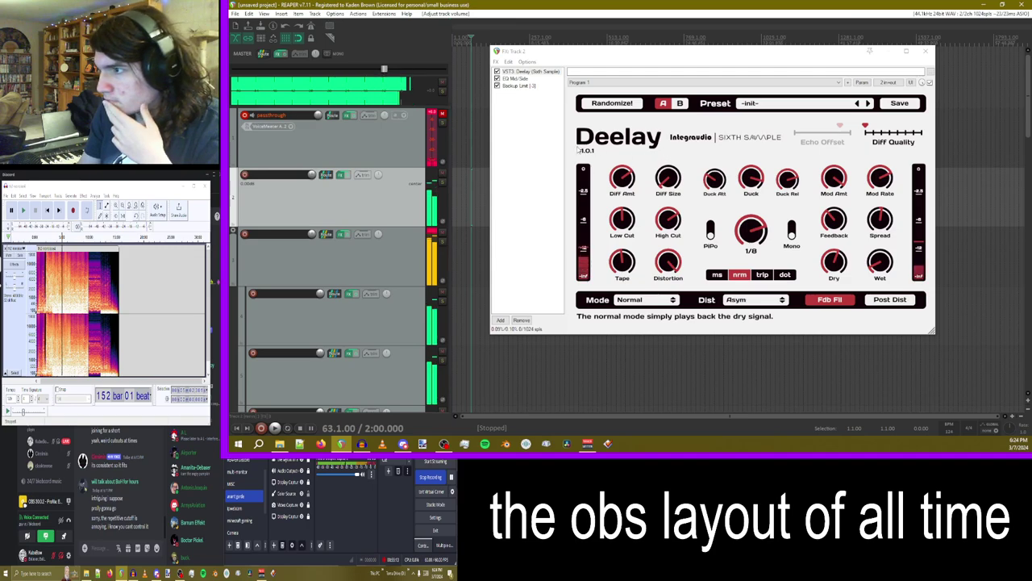
# - Raise the wet signal gain in track 2's Deelay plugin
pyautogui.moveTo(572, 53); pyautogui.dragTo(585, 53)
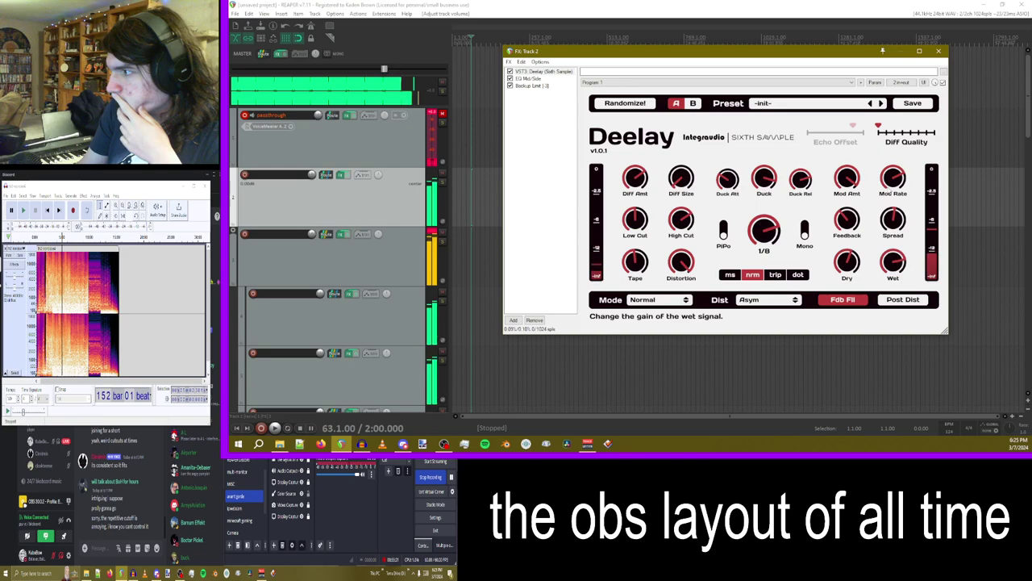
pyautogui.moveTo(887, 184); pyautogui.dragTo(887, 174)
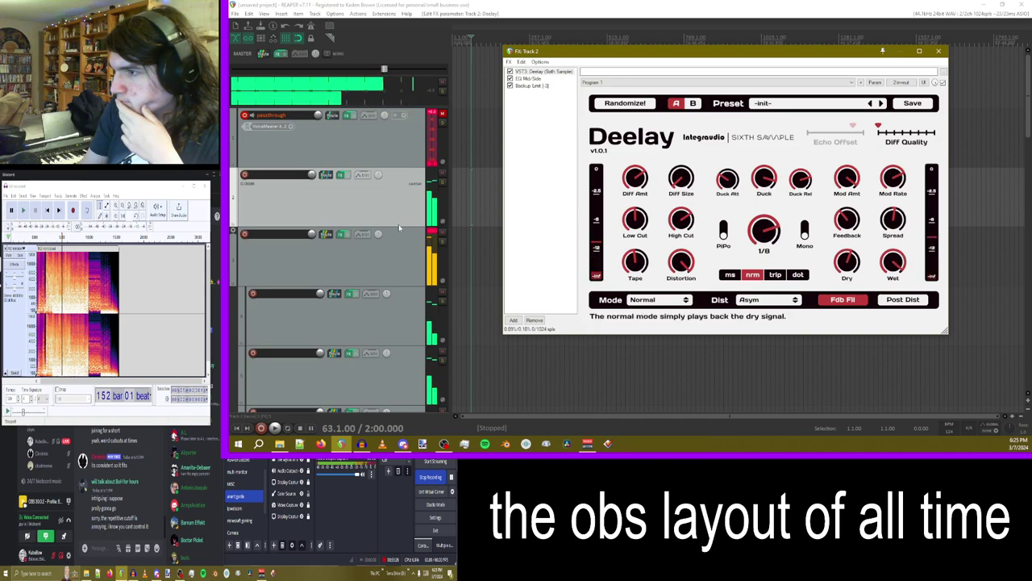
pyautogui.scroll(-5, 387, 230)
pyautogui.scroll(5, 385, 234)
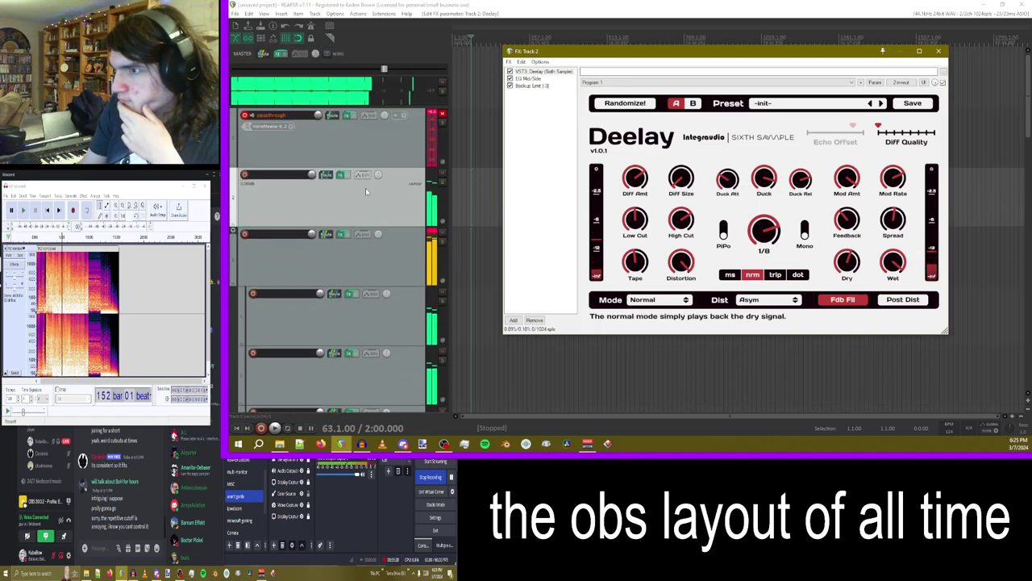
# - Insert a new track and place it above the Deelay track, directly below the passthrough track
pyautogui.rightClick(365, 188)
pyautogui.click(403, 161)
pyautogui.click(337, 200)
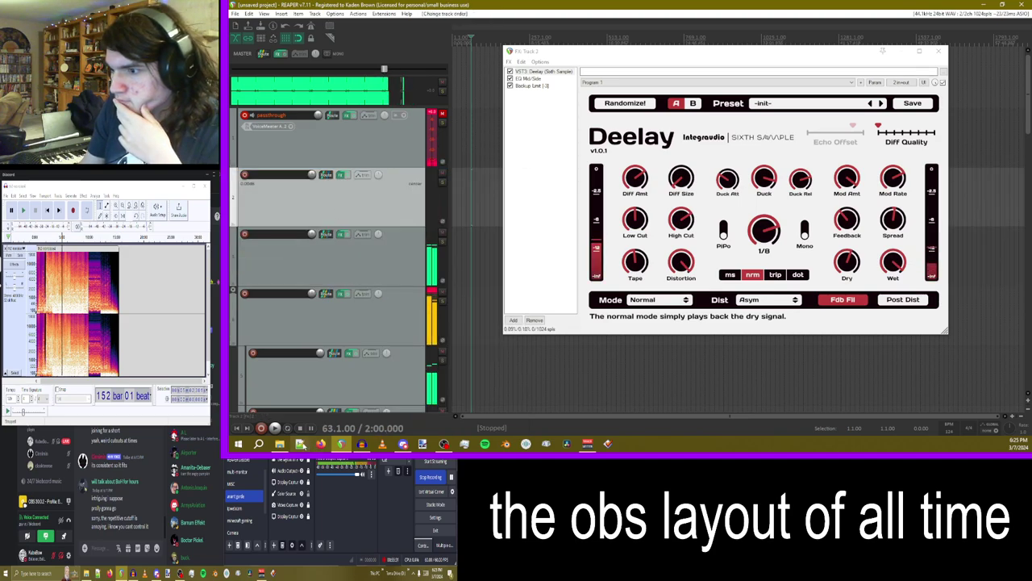
# - Switch to File Explorer and browse from the D: drive's ! Projects folder into the ! Square1 folder
pyautogui.click(279, 444)
pyautogui.moveTo(667, 70); pyautogui.dragTo(790, 67)
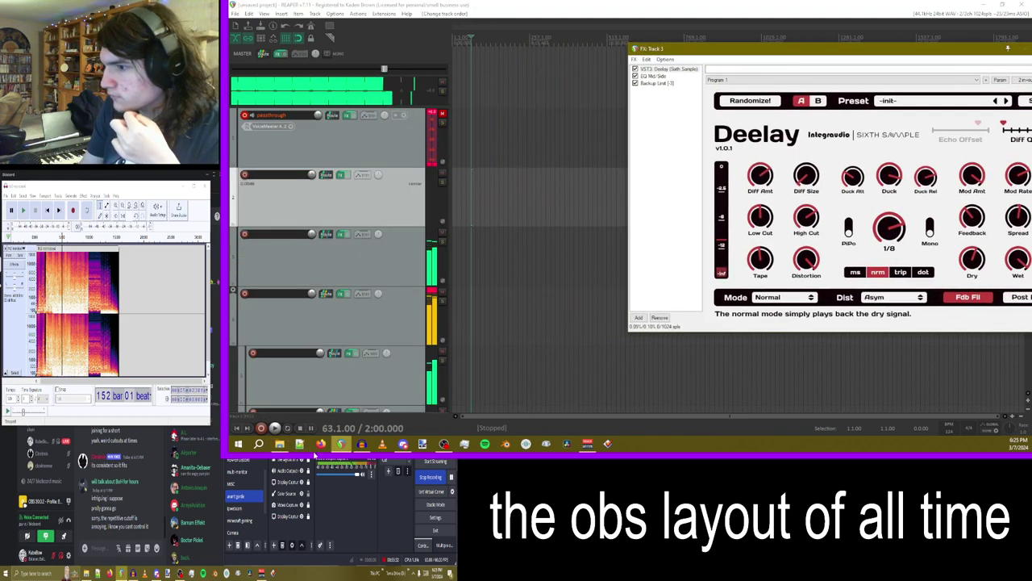
pyautogui.click(618, 179)
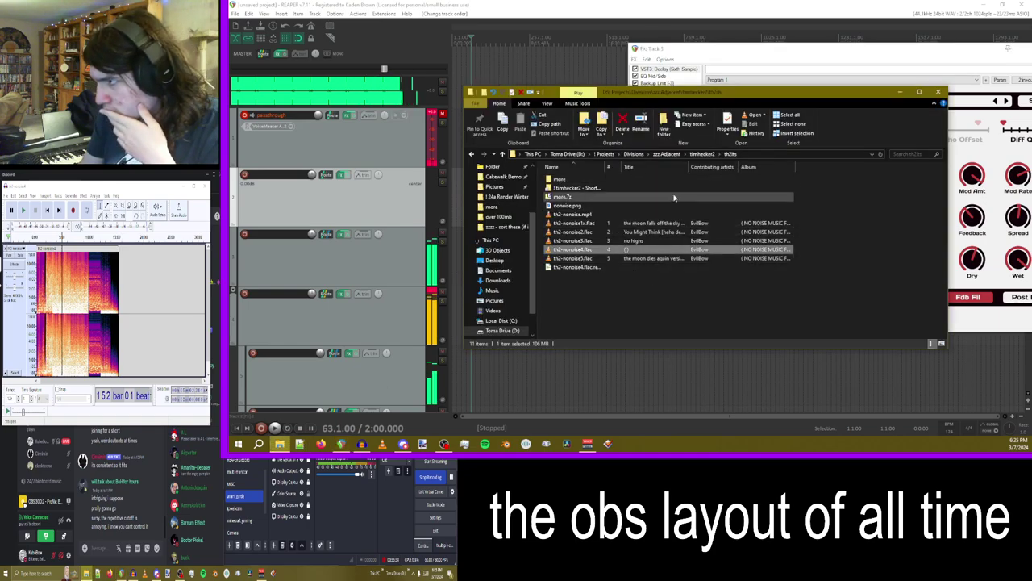
pyautogui.click(634, 154)
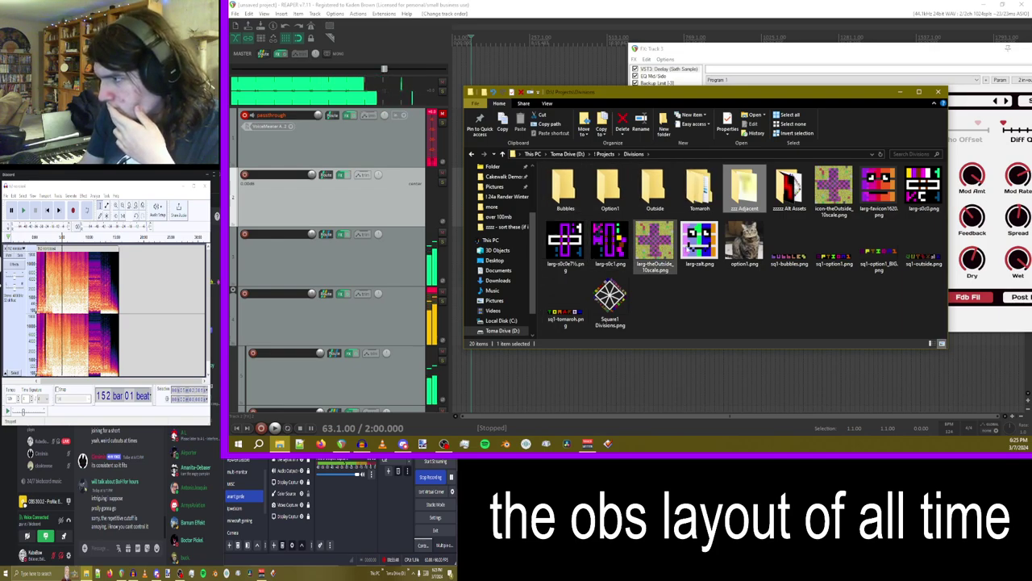
pyautogui.click(500, 330)
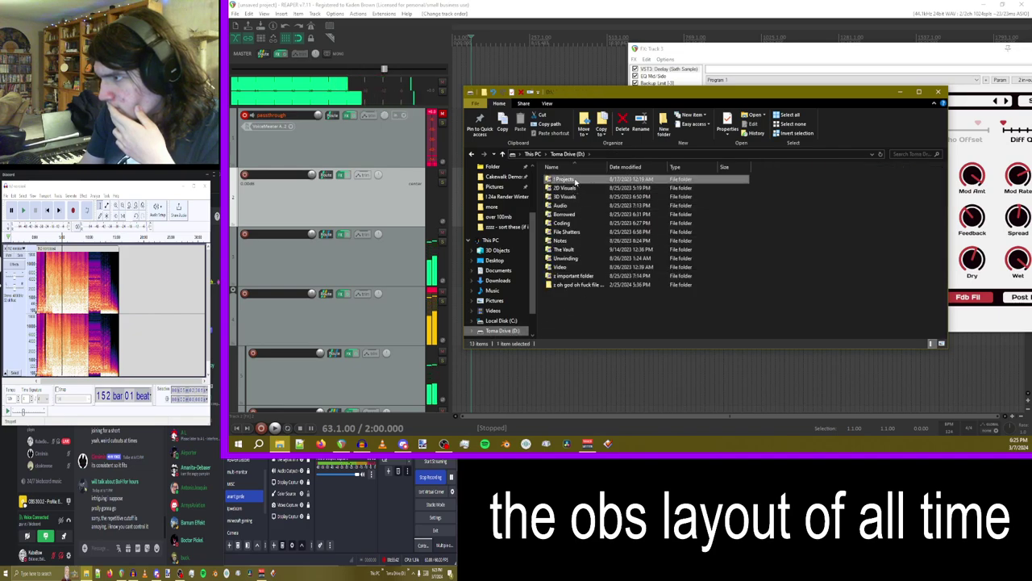
pyautogui.doubleClick(574, 182)
pyautogui.doubleClick(569, 179)
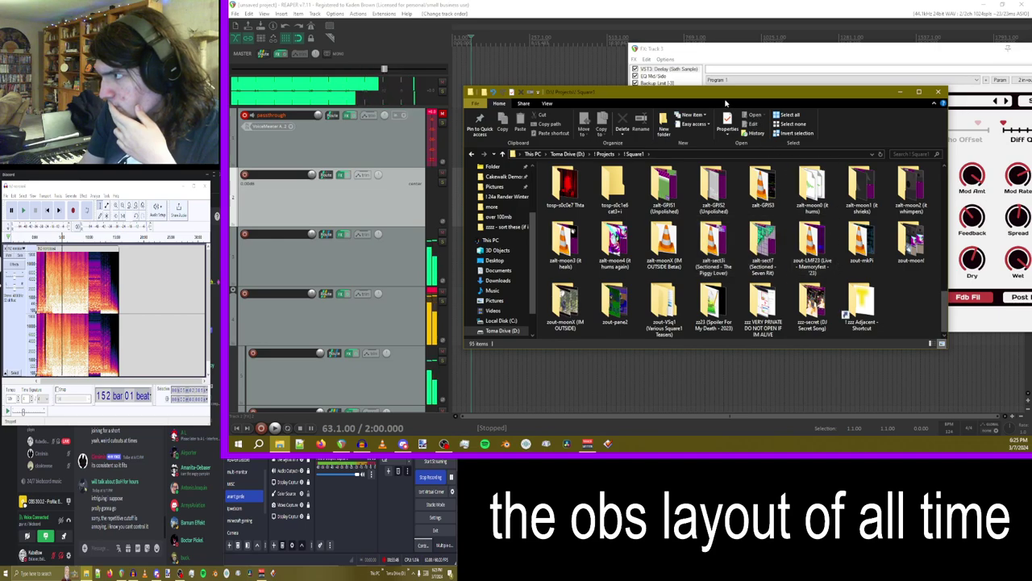
# - Import the "04fbc 36-sssd 5-8" audio file onto track 2 at the project start and return the edit cursor to 1.1.00
pyautogui.moveTo(669, 91); pyautogui.dragTo(355, 236)
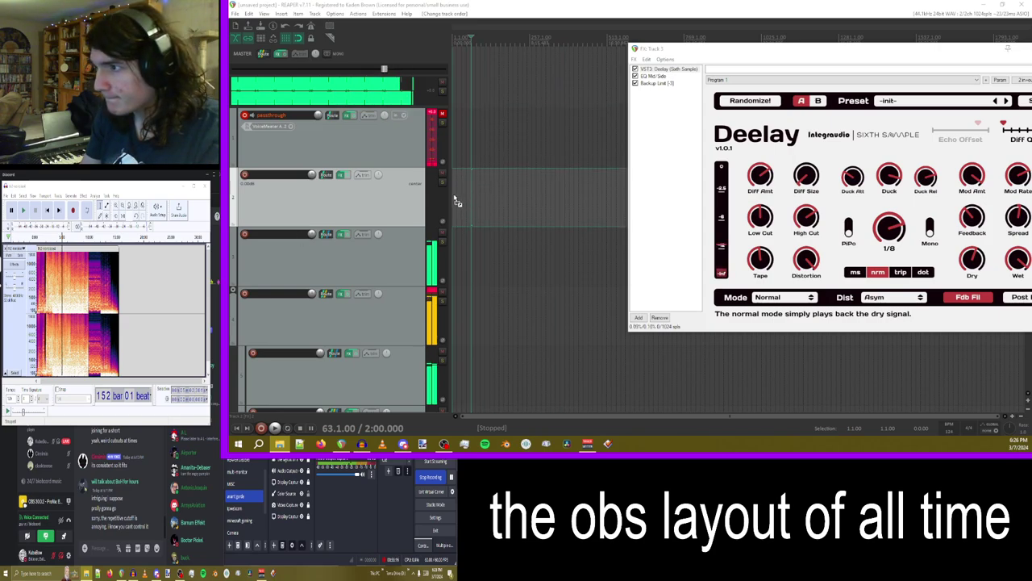
pyautogui.moveTo(454, 198); pyautogui.dragTo(453, 196)
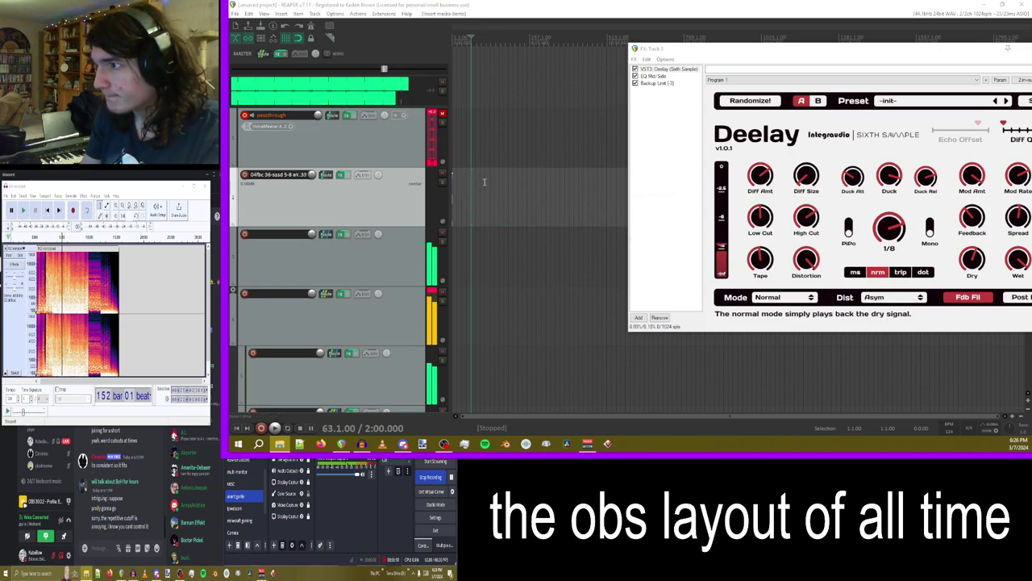
pyautogui.click(541, 4)
pyautogui.scroll(8, 480, 196)
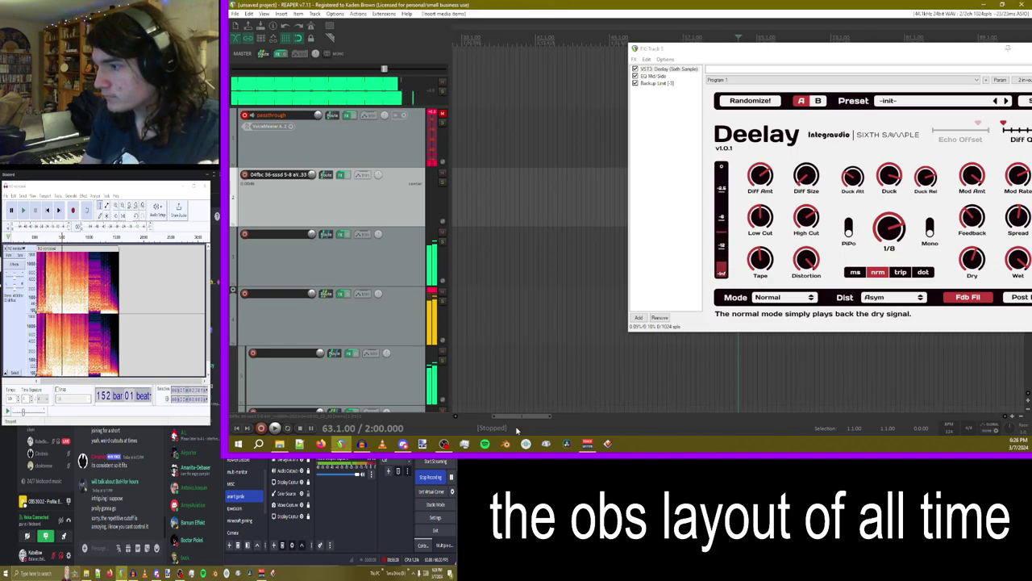
pyautogui.moveTo(511, 417); pyautogui.dragTo(428, 419)
pyautogui.scroll(5, 482, 207)
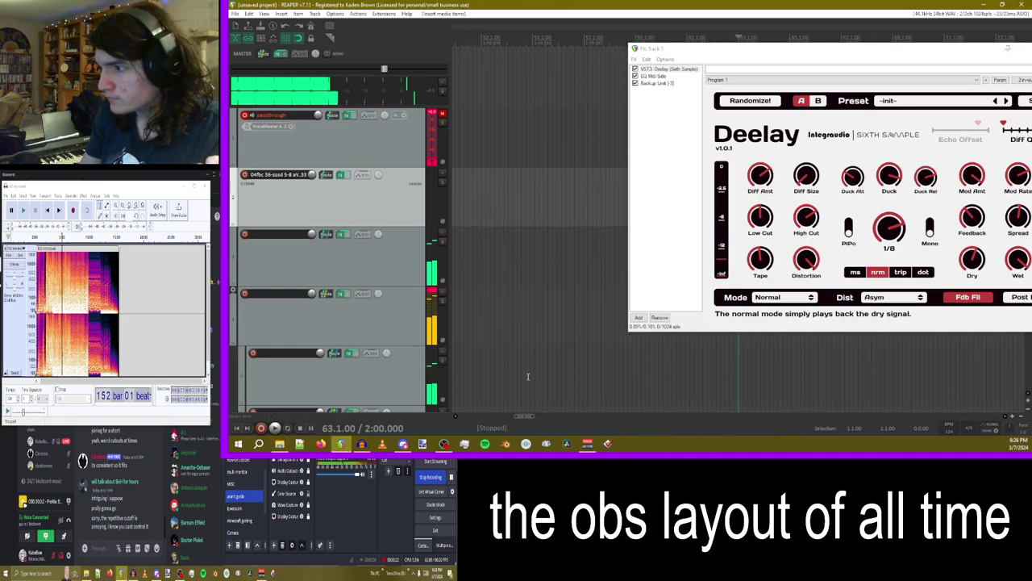
pyautogui.moveTo(525, 416); pyautogui.dragTo(465, 416)
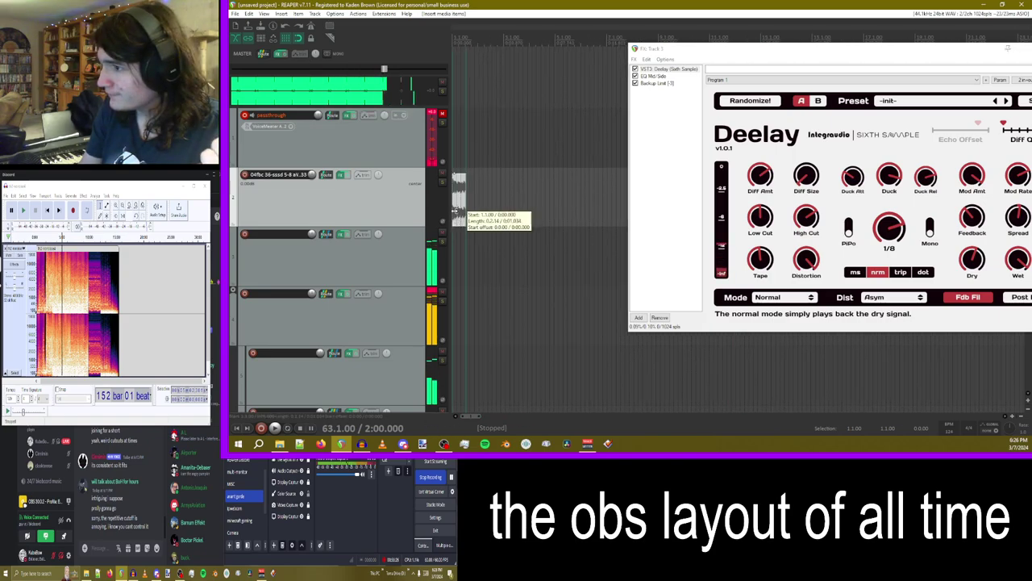
pyautogui.press('Home')
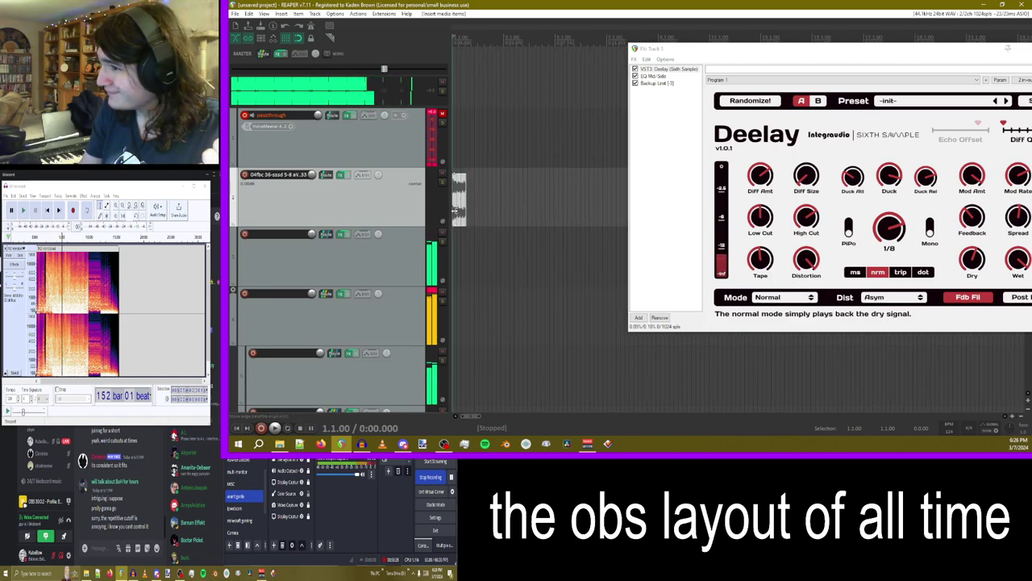
pyautogui.scroll(4, 496, 273)
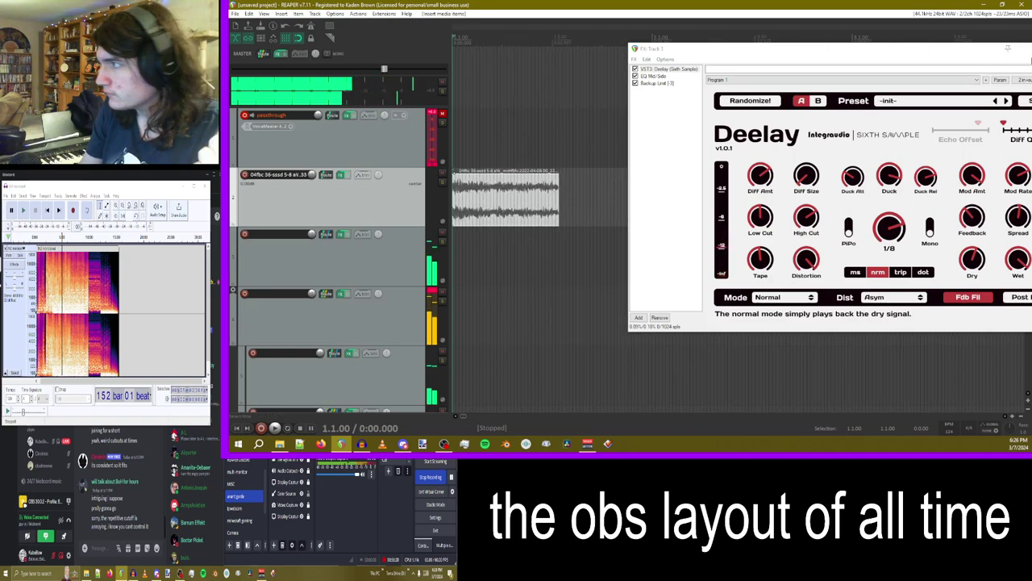
pyautogui.moveTo(977, 51); pyautogui.dragTo(950, 60)
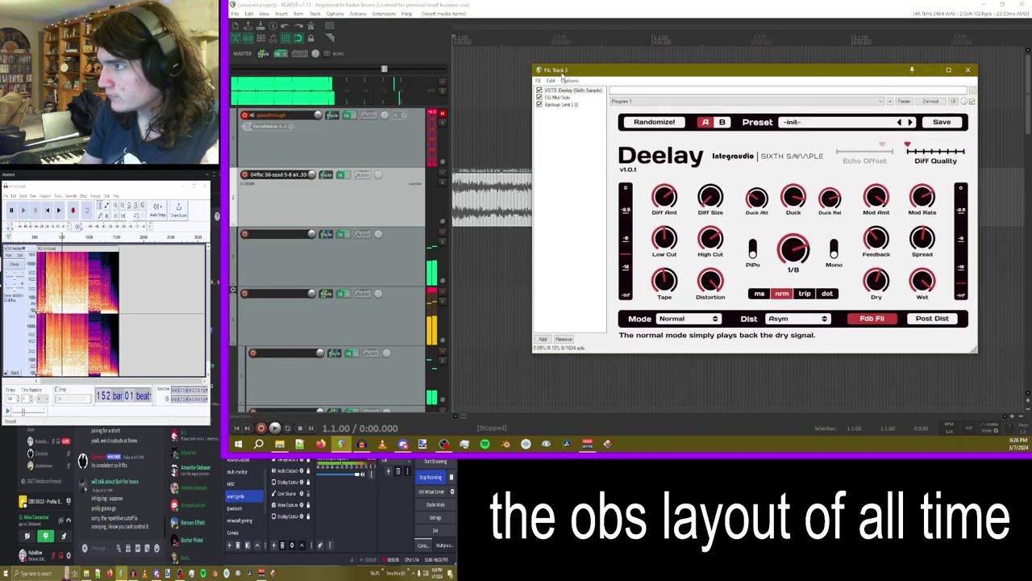
# - Set the time selection to span the imported clip on track 2 and add MFreqShifter to that track's effects chain
pyautogui.moveTo(555, 160); pyautogui.dragTo(454, 161)
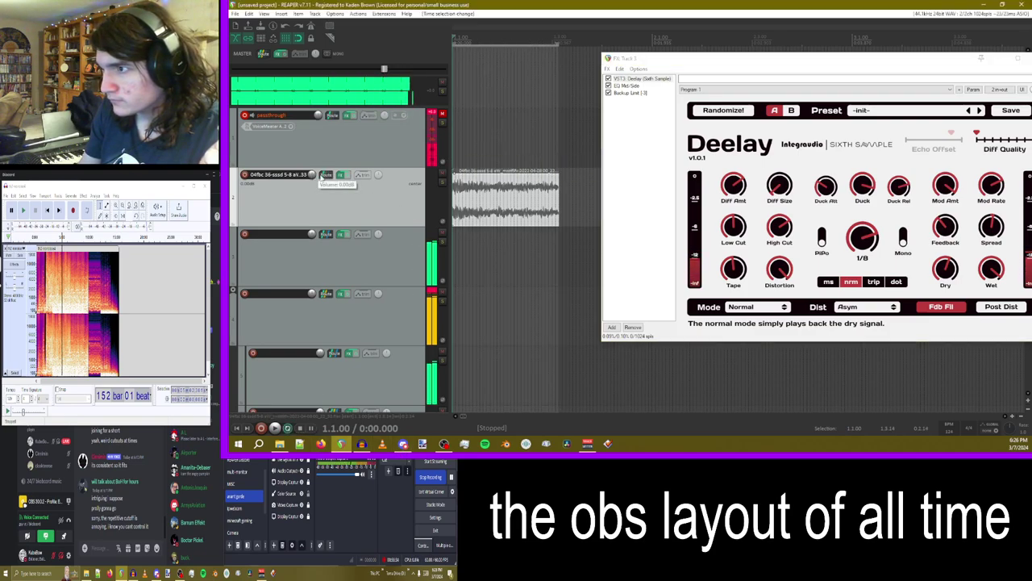
pyautogui.click(339, 176)
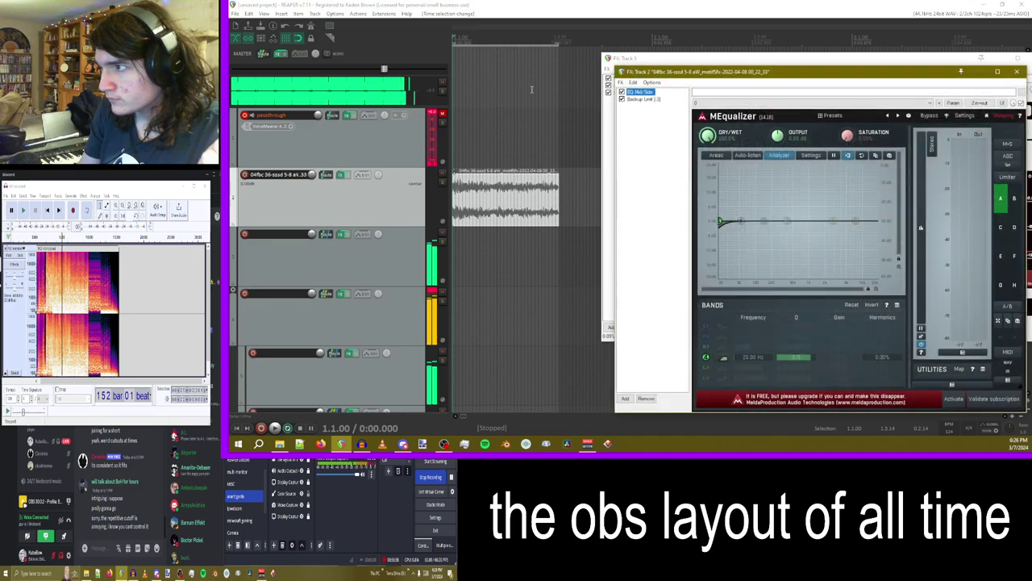
pyautogui.click(625, 398)
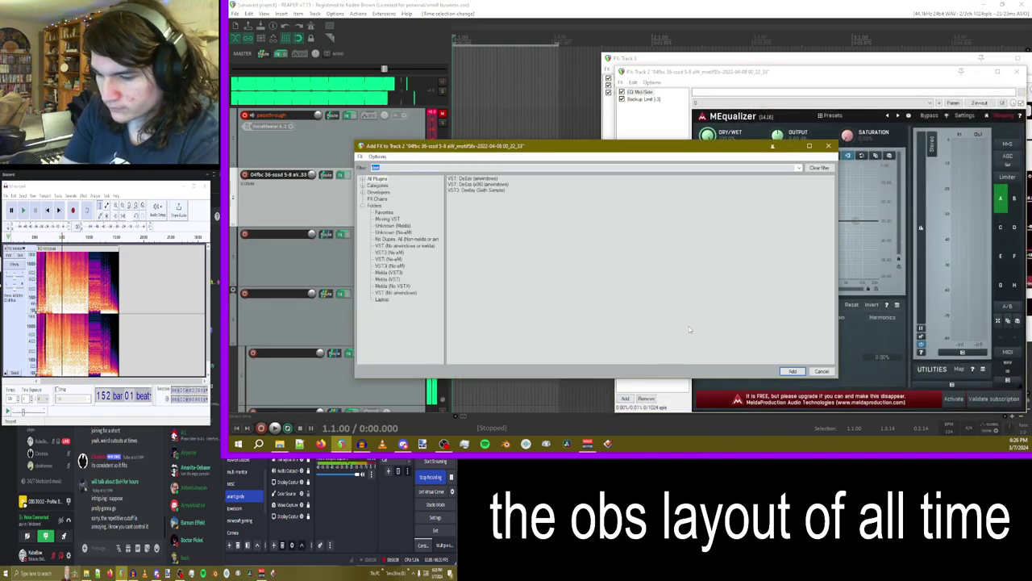
pyautogui.write('freq')
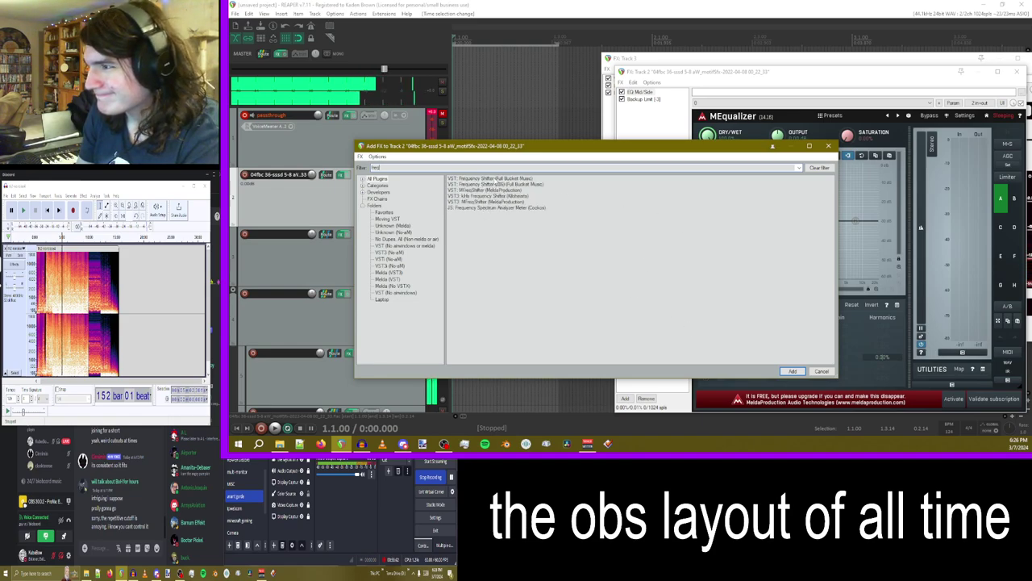
pyautogui.doubleClick(494, 191)
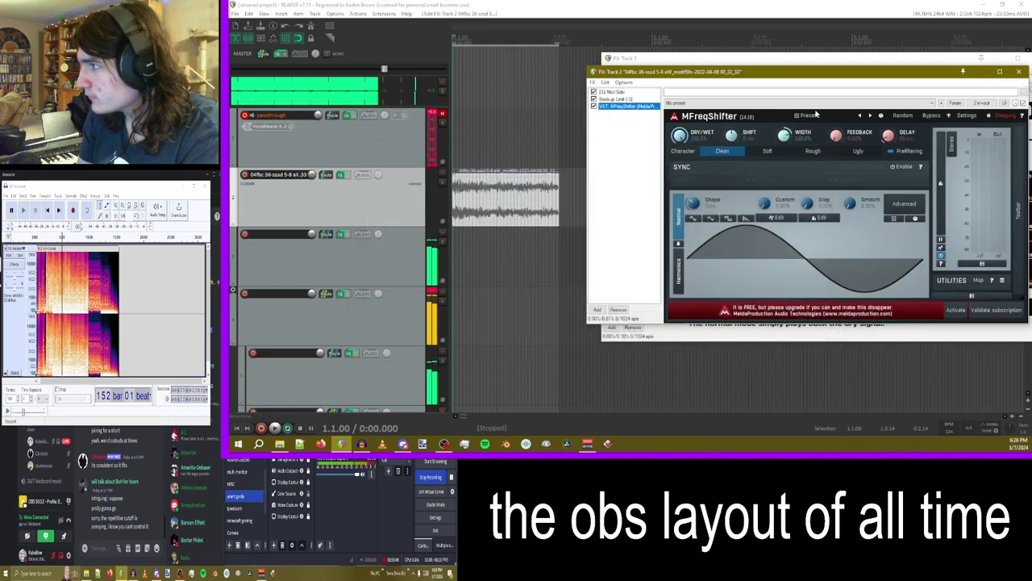
# - Modulate MFreqShifter's Shift parameter with a random-shaped LFO at about 7.8 Hz, 100% strength and positive direction
pyautogui.moveTo(791, 72); pyautogui.dragTo(680, 80)
pyautogui.click(839, 111)
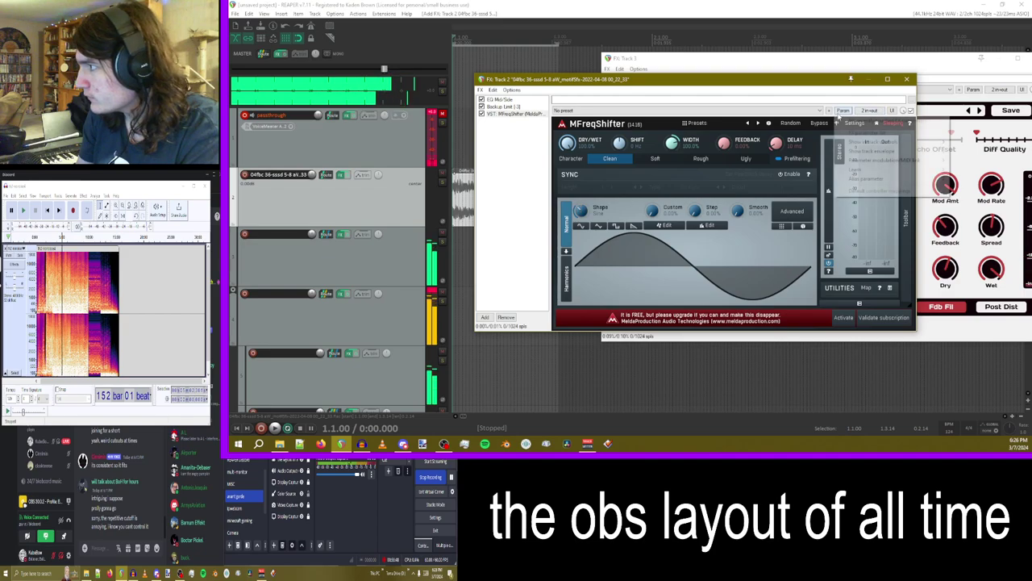
pyautogui.moveTo(568, 140); pyautogui.dragTo(569, 145)
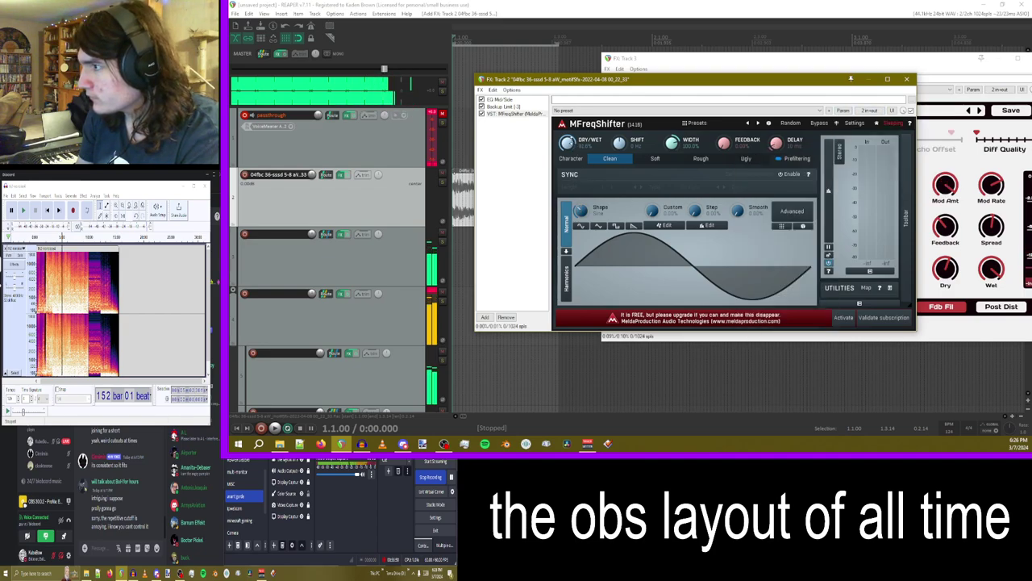
pyautogui.click(615, 156)
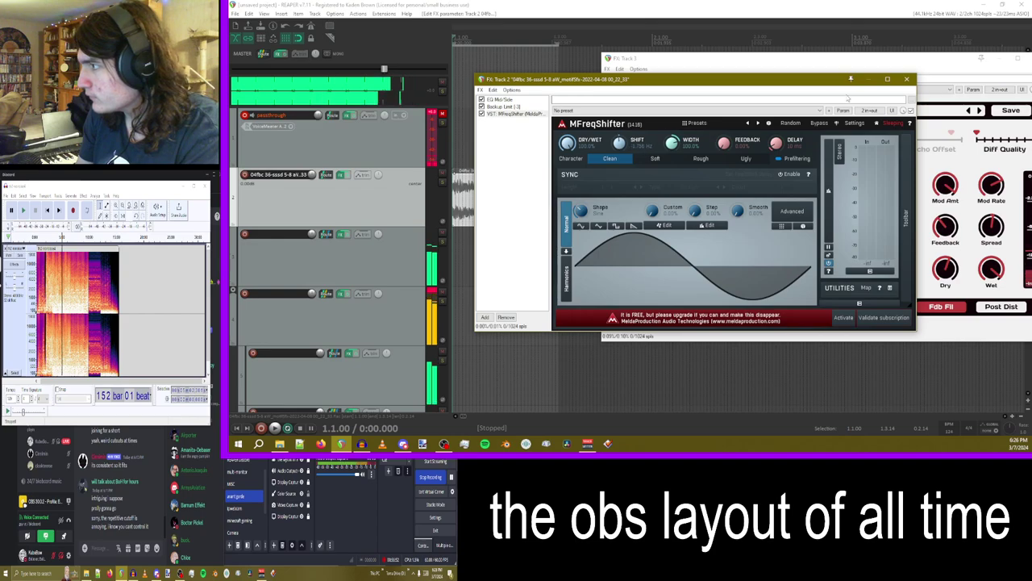
pyautogui.click(843, 110)
pyautogui.click(865, 156)
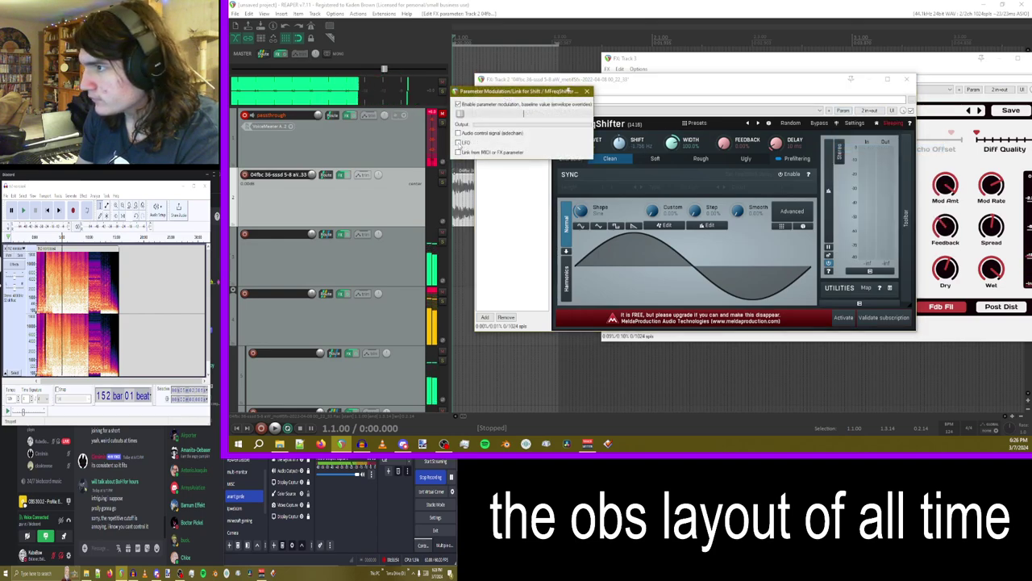
pyautogui.click(458, 142)
pyautogui.click(511, 159)
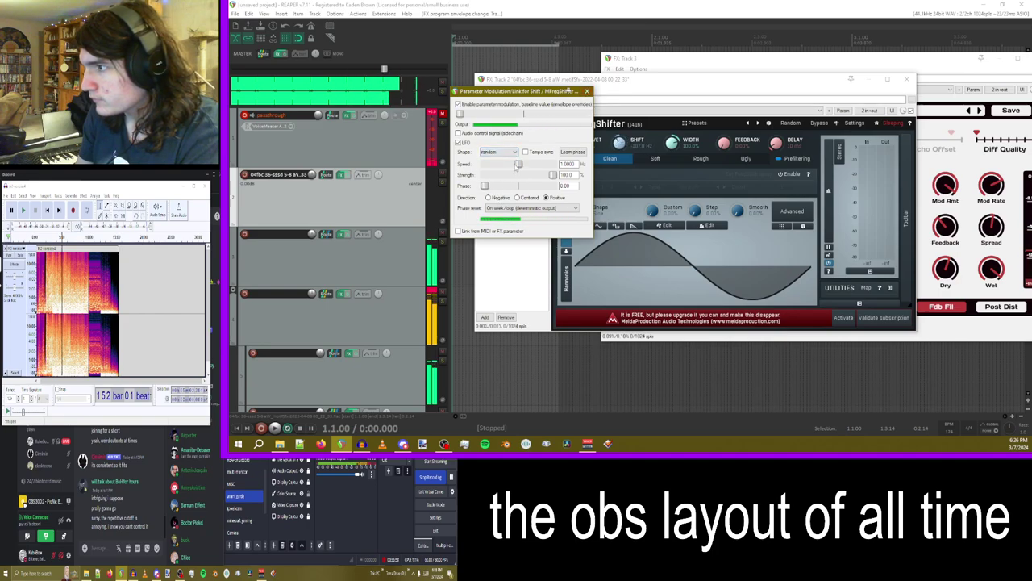
pyautogui.click(586, 91)
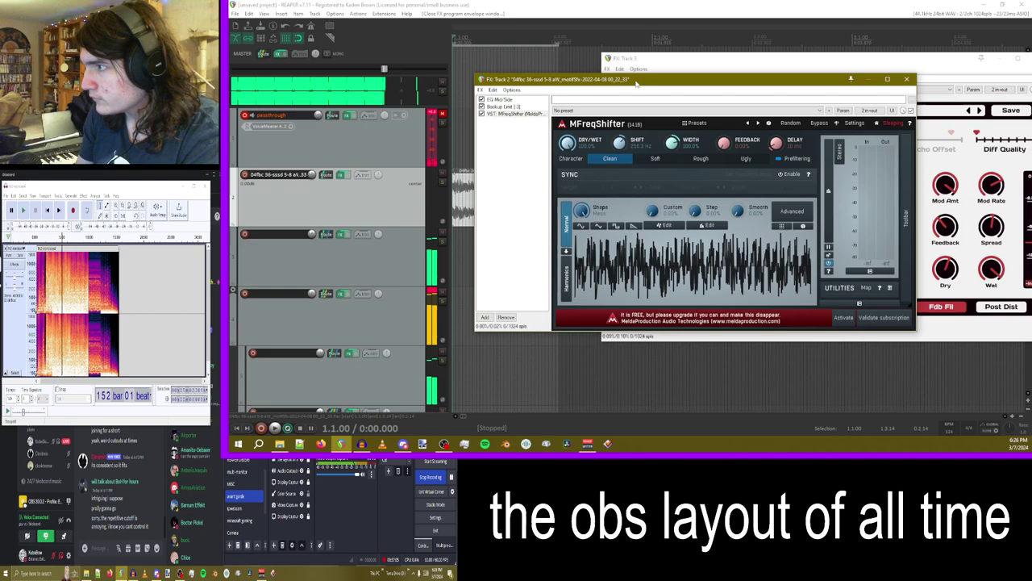
pyautogui.moveTo(637, 83); pyautogui.dragTo(729, 68)
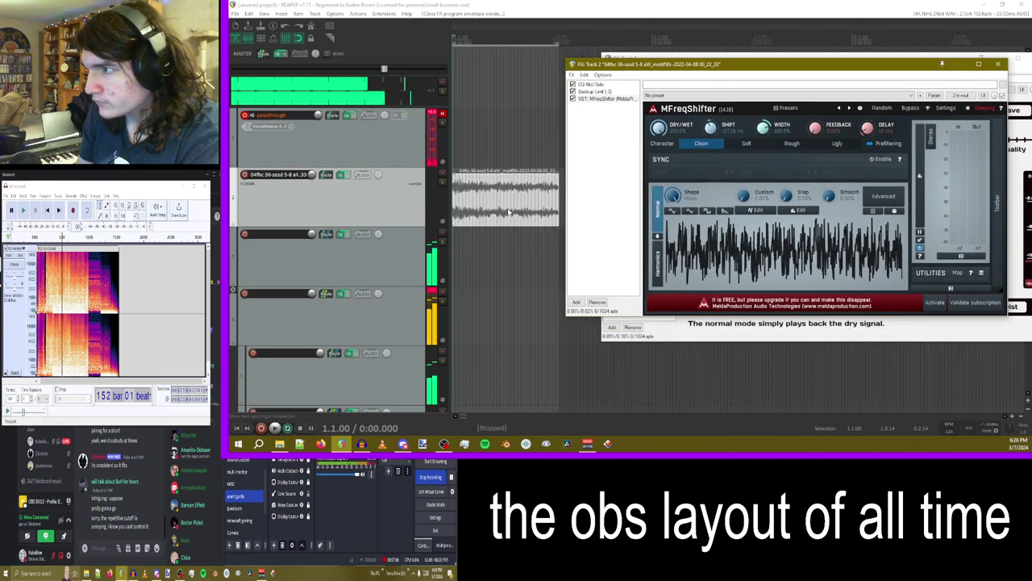
# - Start playback, turn down and mute track 2, and move MFreqShifter ahead of Backup Limit in its effects chain
pyautogui.click(334, 181)
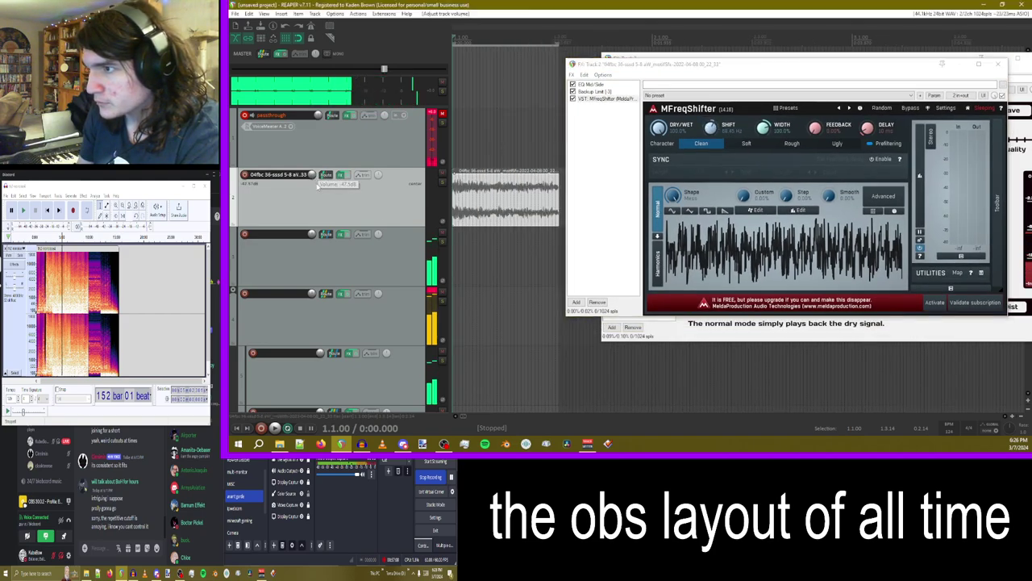
pyautogui.press('space')
pyautogui.press('space')
pyautogui.press('space')
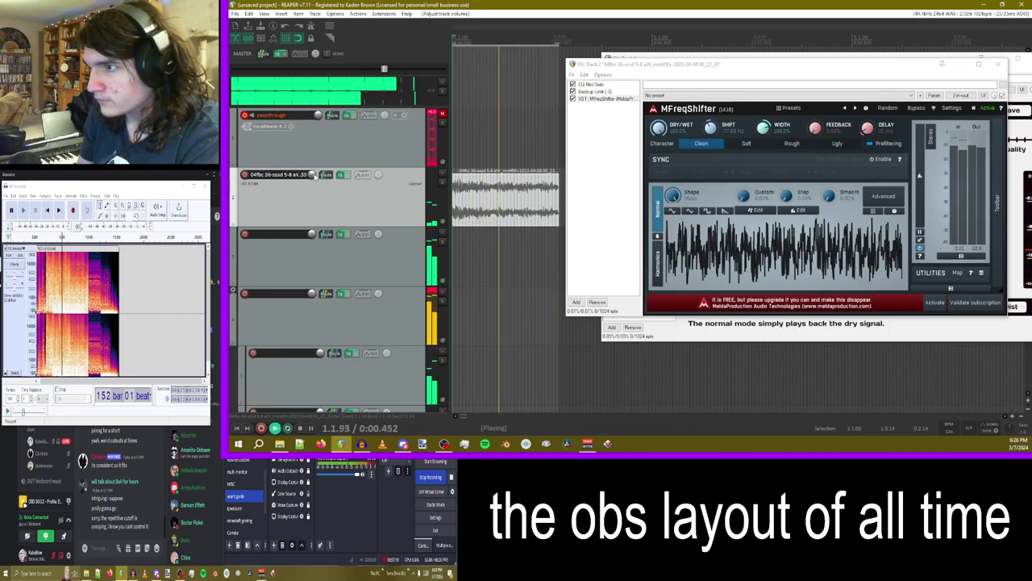
pyautogui.moveTo(313, 175); pyautogui.dragTo(313, 132)
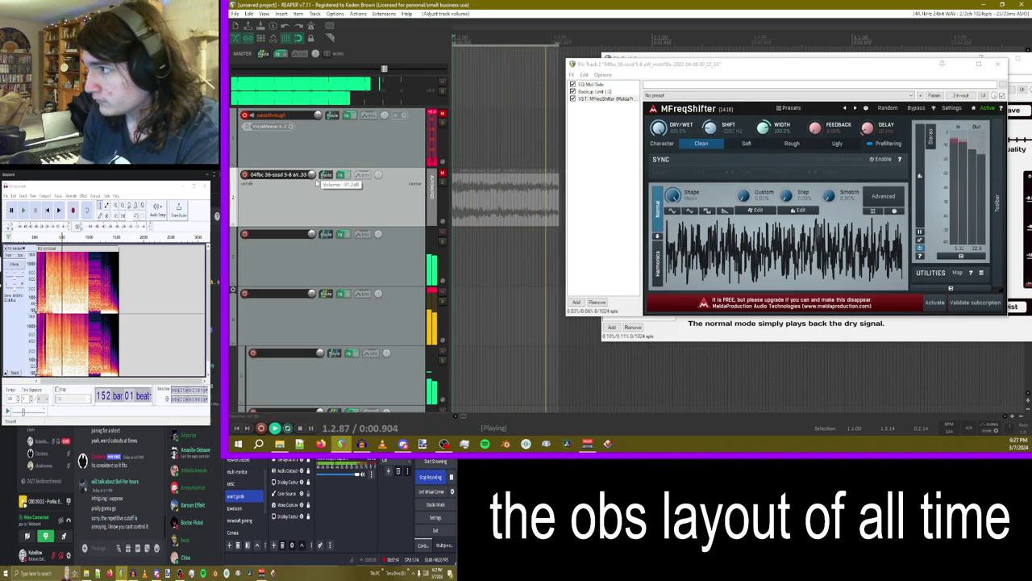
pyautogui.moveTo(591, 99); pyautogui.dragTo(595, 91)
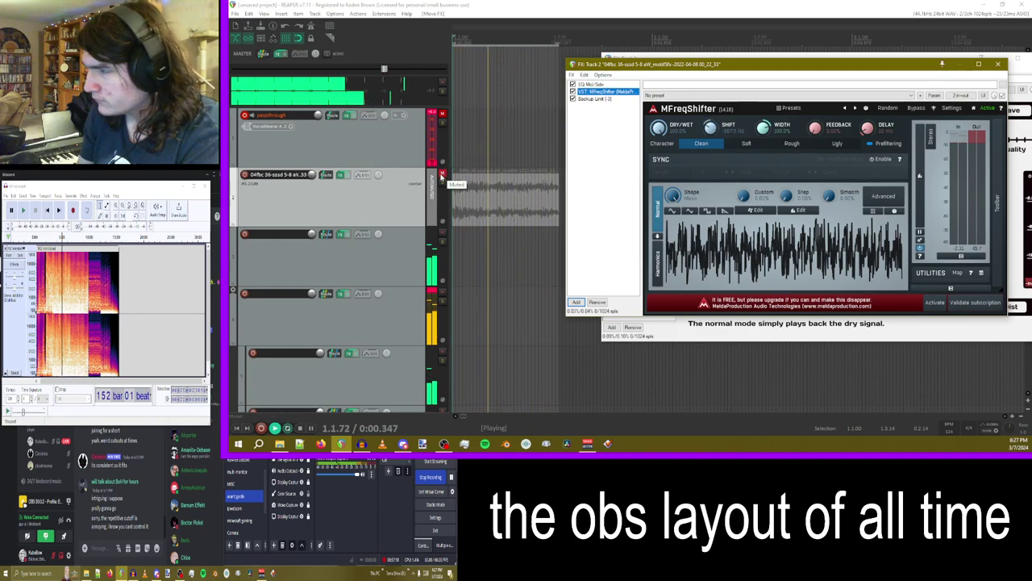
# - Unmute track 2 and bring its volume back up to 0 dB during playback
pyautogui.click(312, 174)
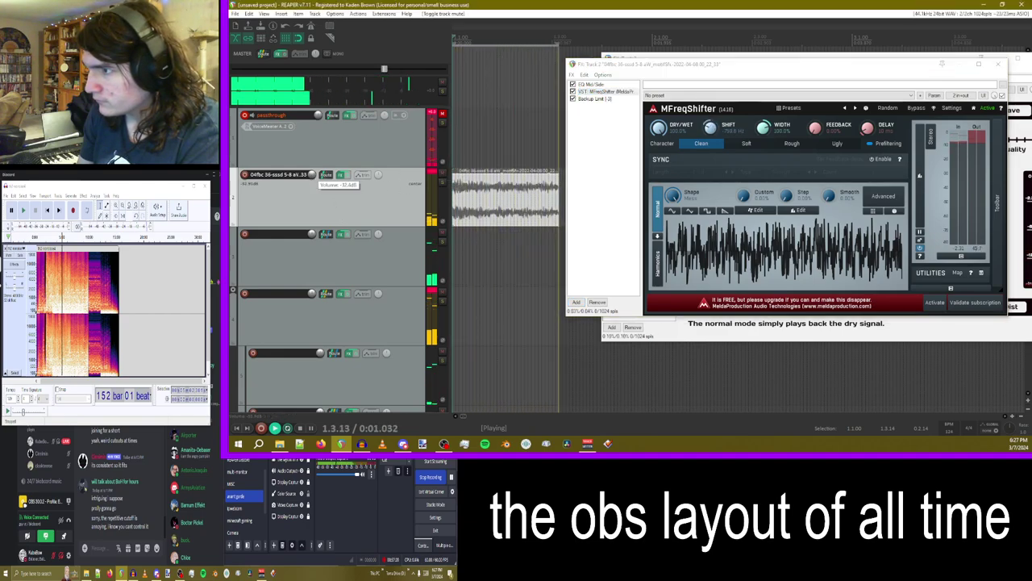
pyautogui.scroll(3, 312, 174)
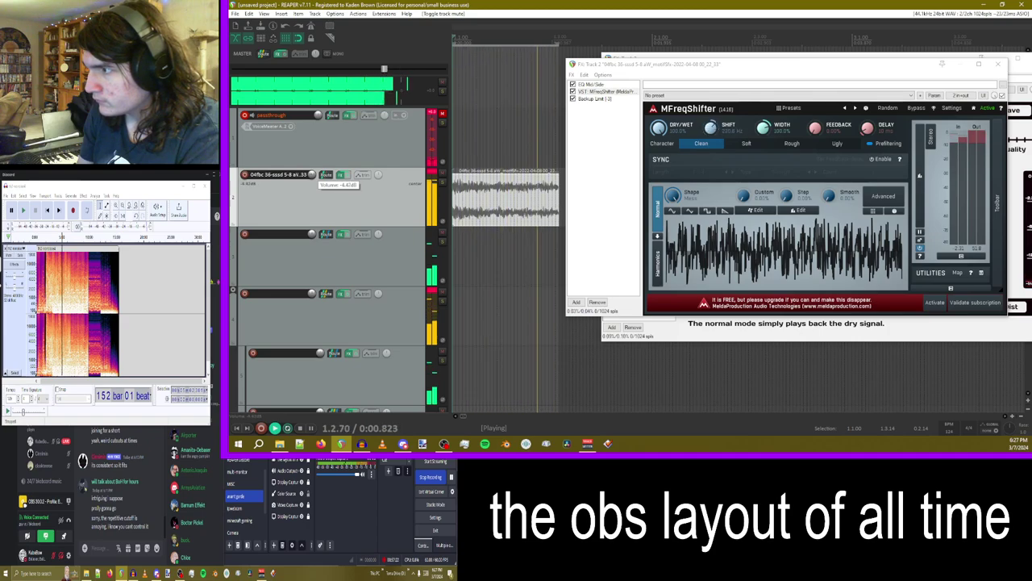
pyautogui.scroll(2, 312, 174)
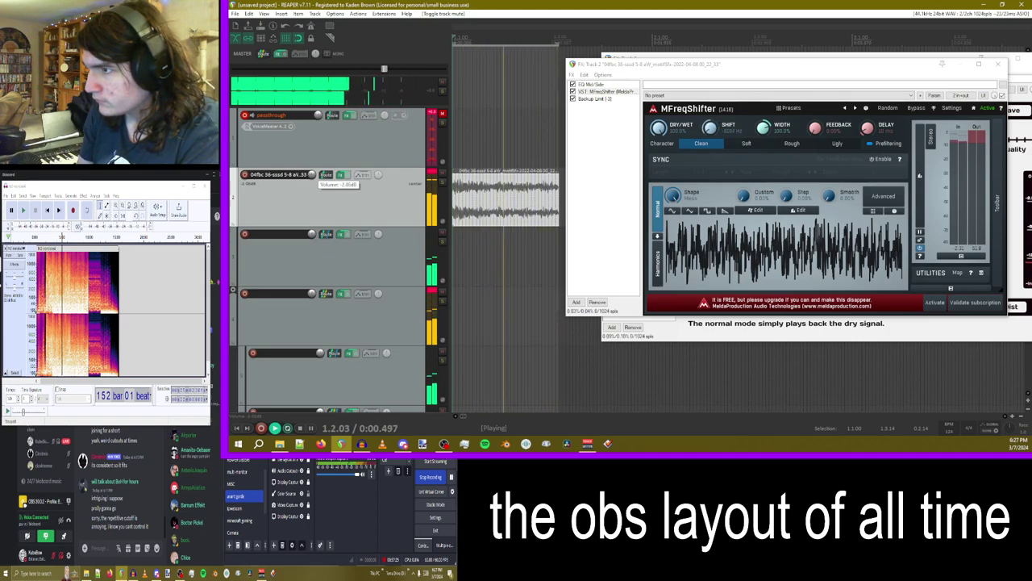
pyautogui.scroll(-6, 312, 174)
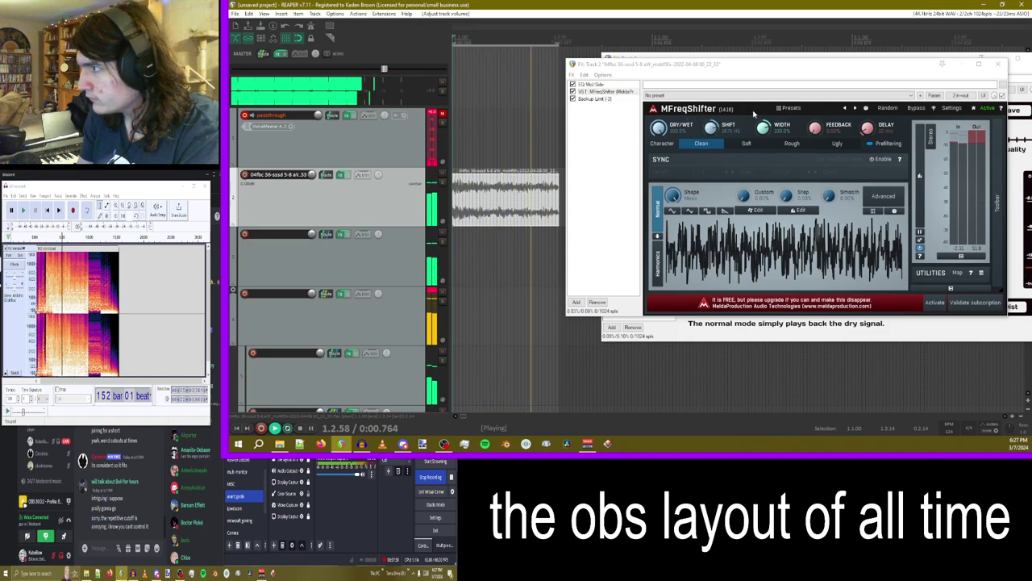
# - Adjust MFreqShifter's Shift amount, check its LFO modulation settings and change the oscillator shape to Exponential
pyautogui.moveTo(711, 128); pyautogui.dragTo(711, 162)
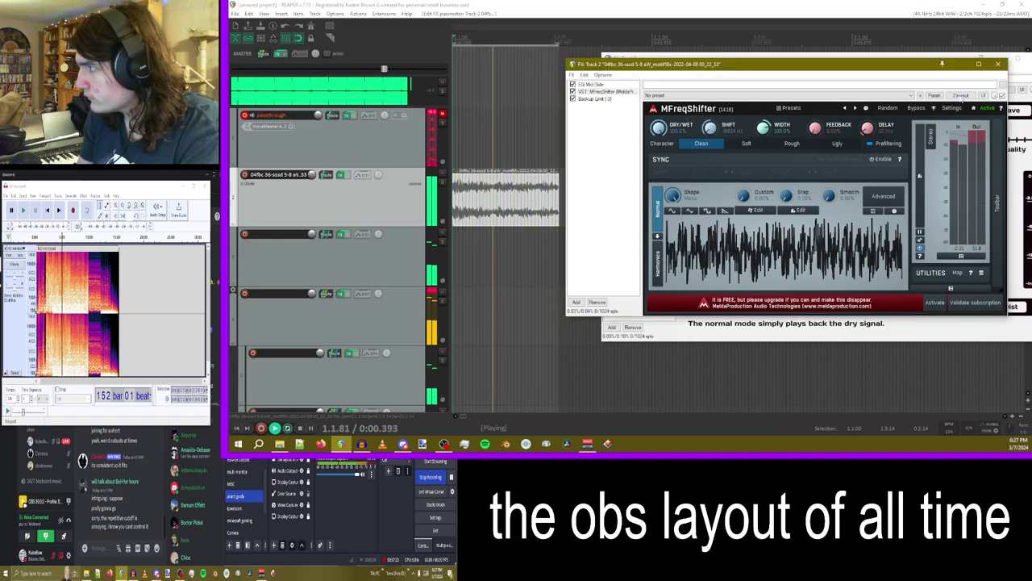
pyautogui.click(934, 95)
pyautogui.click(968, 132)
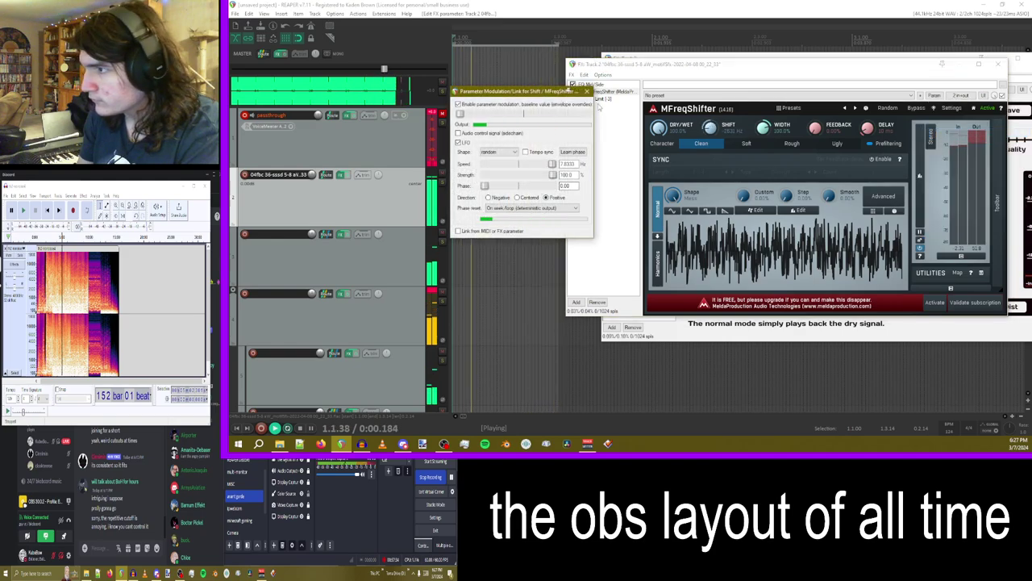
pyautogui.click(587, 91)
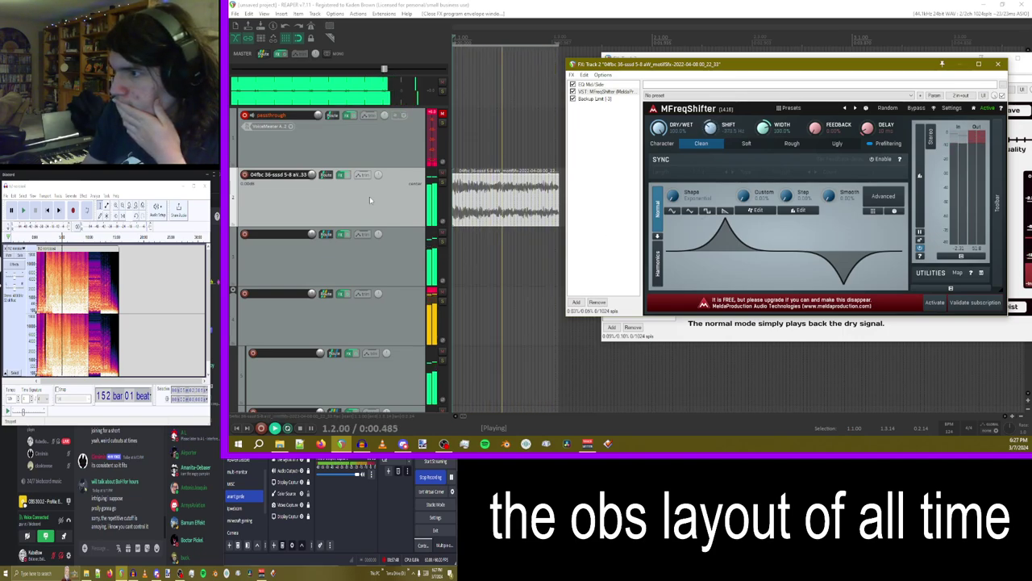
# - Lower track 2's volume to about -12.4 dB and reduce MFreqShifter's dry/wet mix
pyautogui.moveTo(311, 173); pyautogui.dragTo(313, 177)
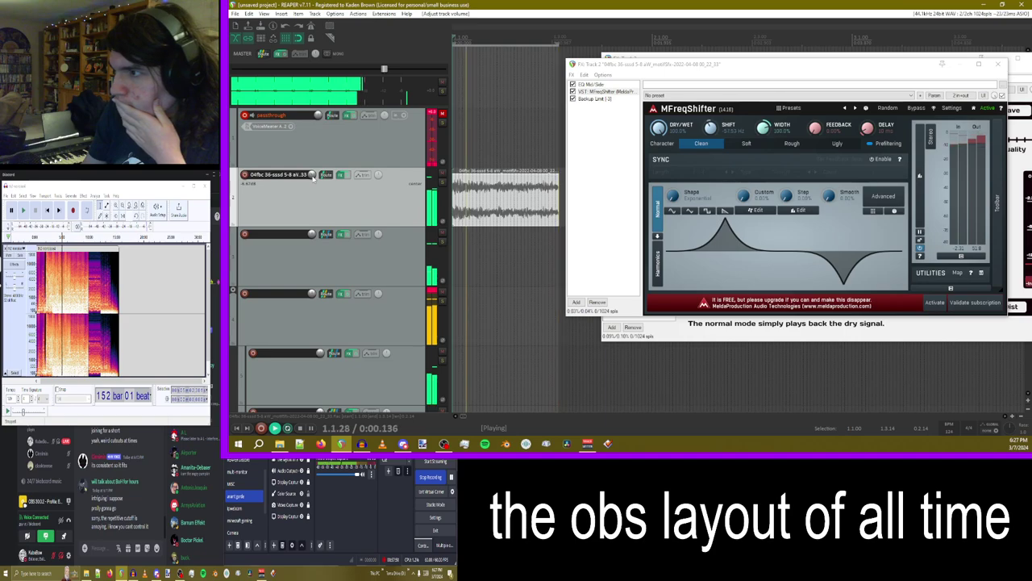
pyautogui.moveTo(312, 177)
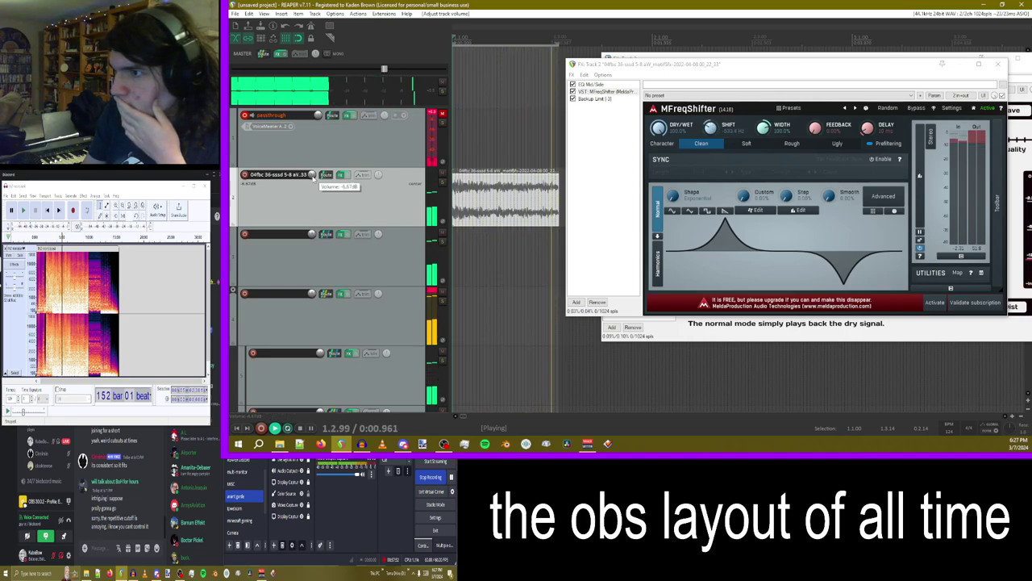
pyautogui.scroll(-3, 313, 176)
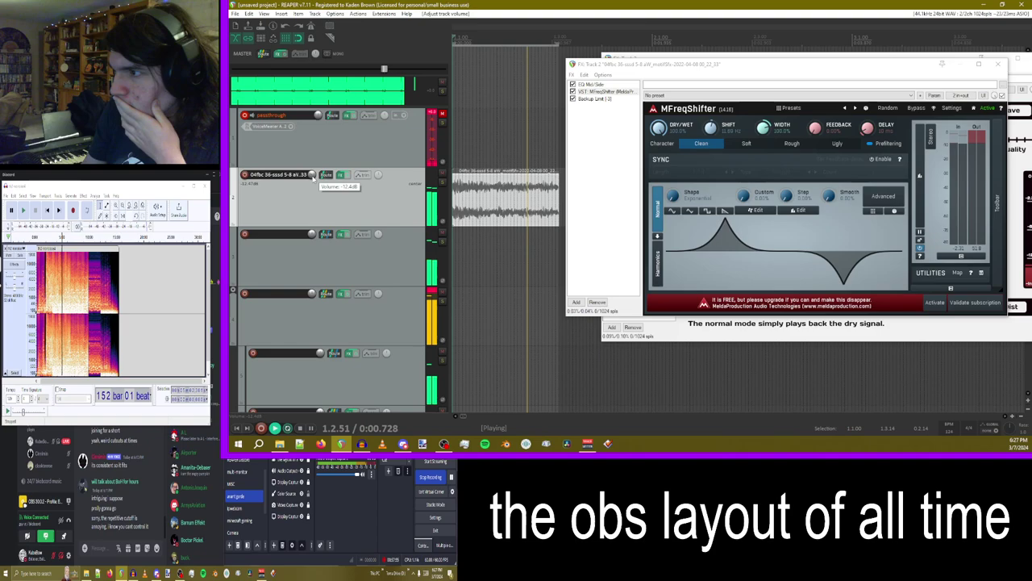
pyautogui.moveTo(643, 65); pyautogui.dragTo(598, 86)
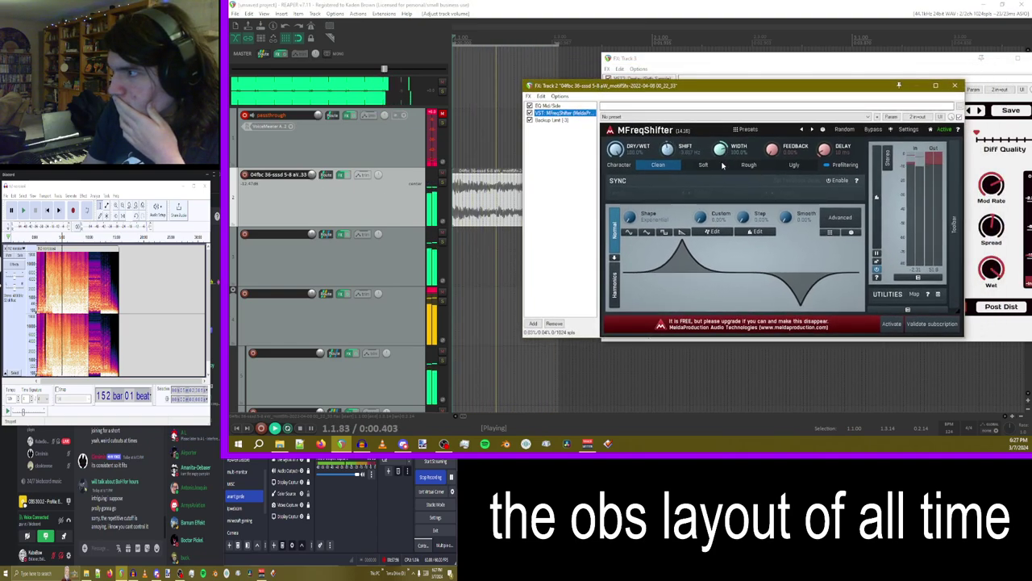
pyautogui.moveTo(667, 150); pyautogui.dragTo(666, 145)
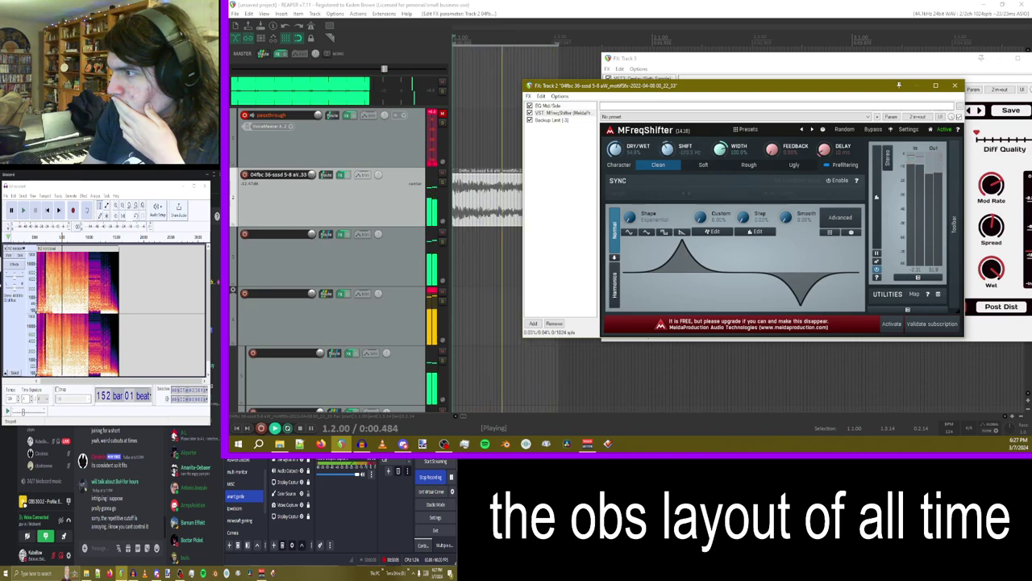
# - Add the MTremolo plugin to the end of track 2's effects chain
pyautogui.click(533, 323)
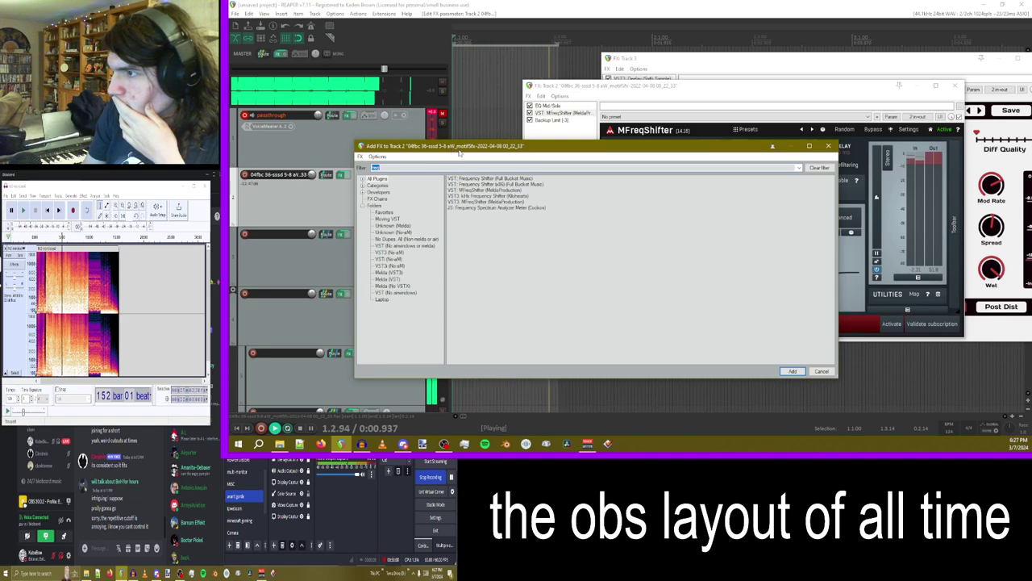
pyautogui.click(828, 146)
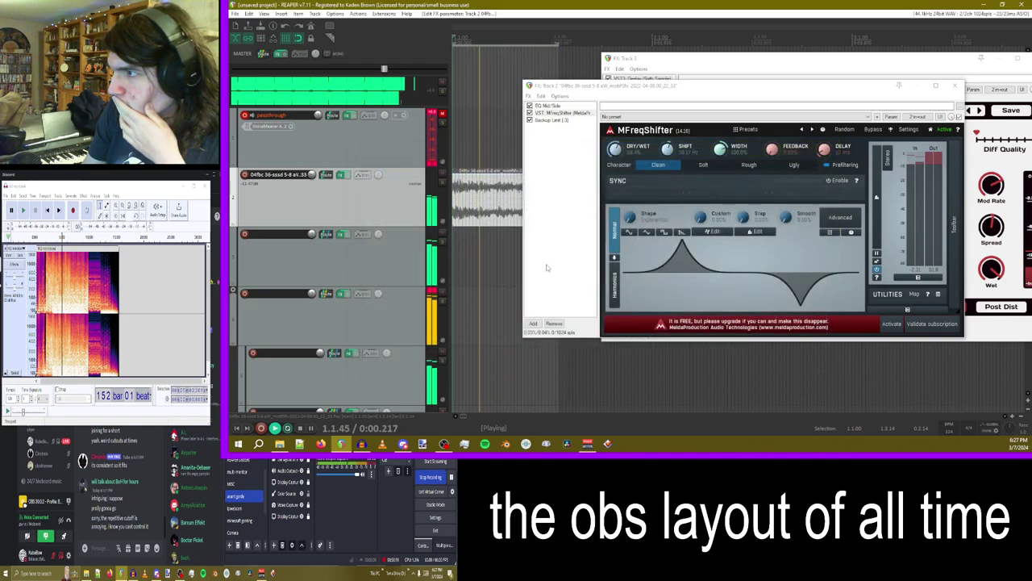
pyautogui.click(533, 323)
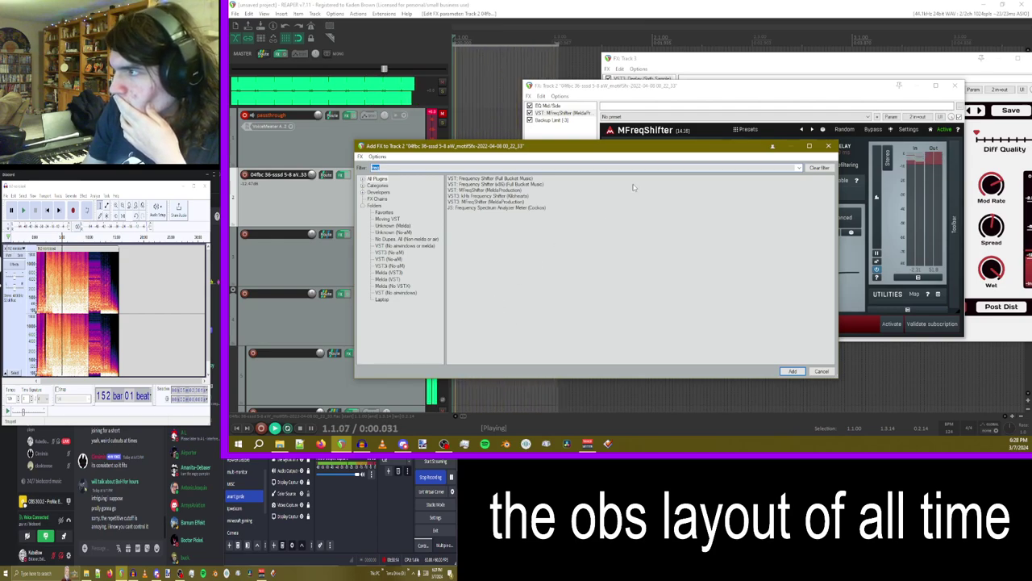
pyautogui.moveTo(546, 153); pyautogui.dragTo(596, 161)
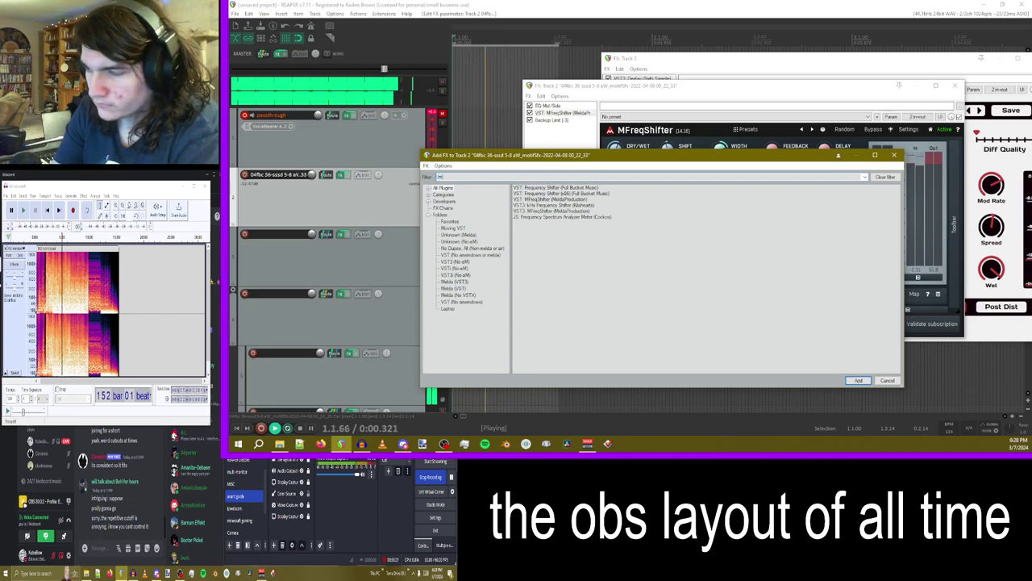
pyautogui.write('m')
pyautogui.doubleClick(540, 187)
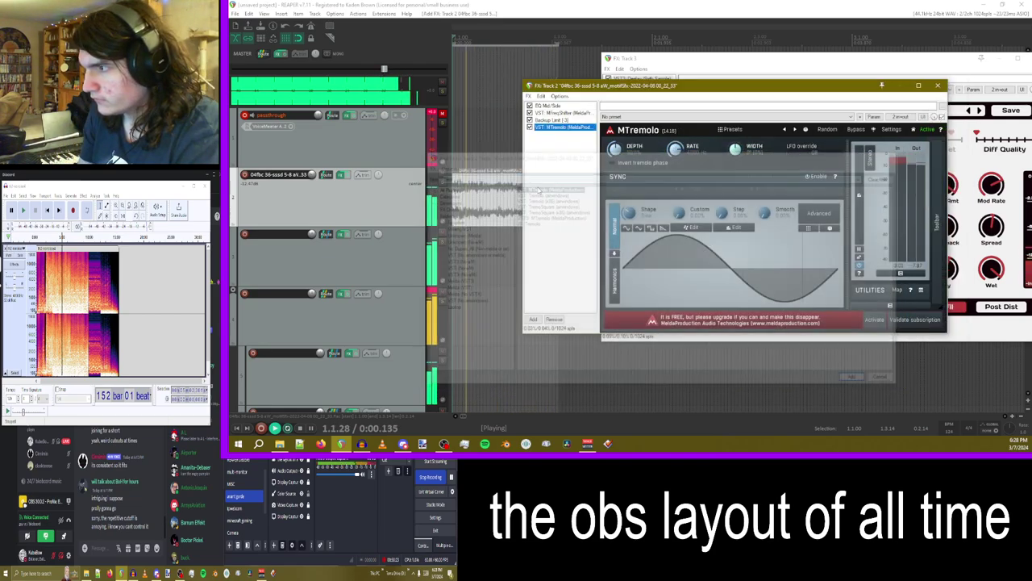
# - Set MTremolo's depth to 100%, lower its rate and switch the oscillator to a descending sawtooth shape
pyautogui.moveTo(613, 155); pyautogui.dragTo(622, 181)
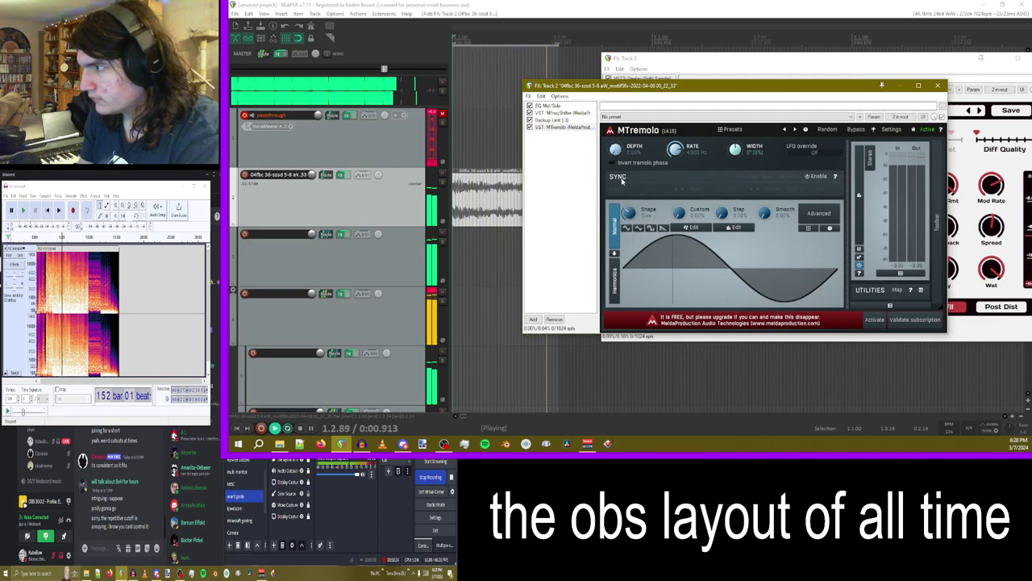
pyautogui.click(662, 229)
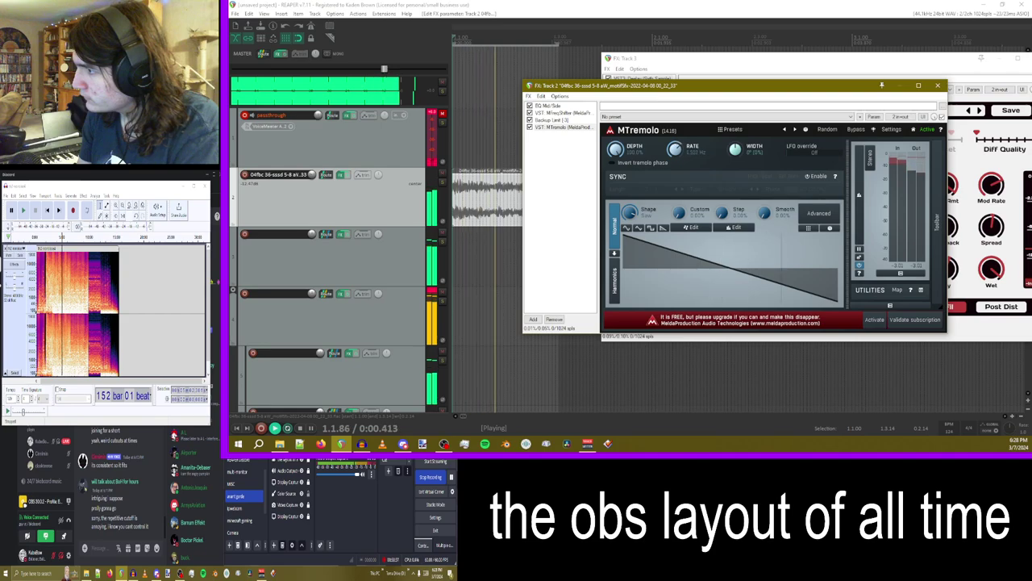
# - Move MTremolo ahead of the Backup Limit container in track 2's effects chain and lower its rate
pyautogui.moveTo(554, 129); pyautogui.dragTo(555, 120)
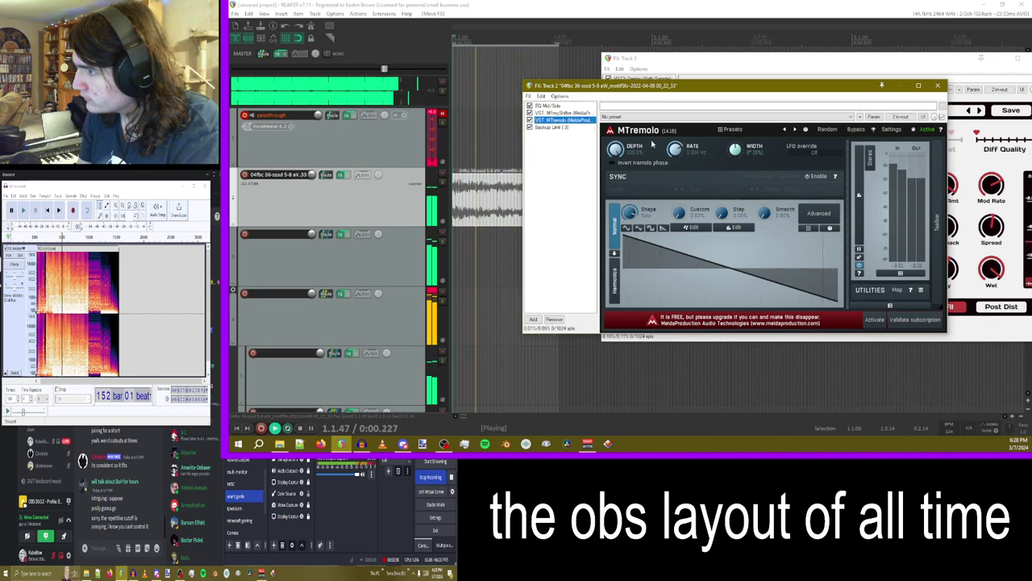
pyautogui.moveTo(675, 149); pyautogui.dragTo(675, 158)
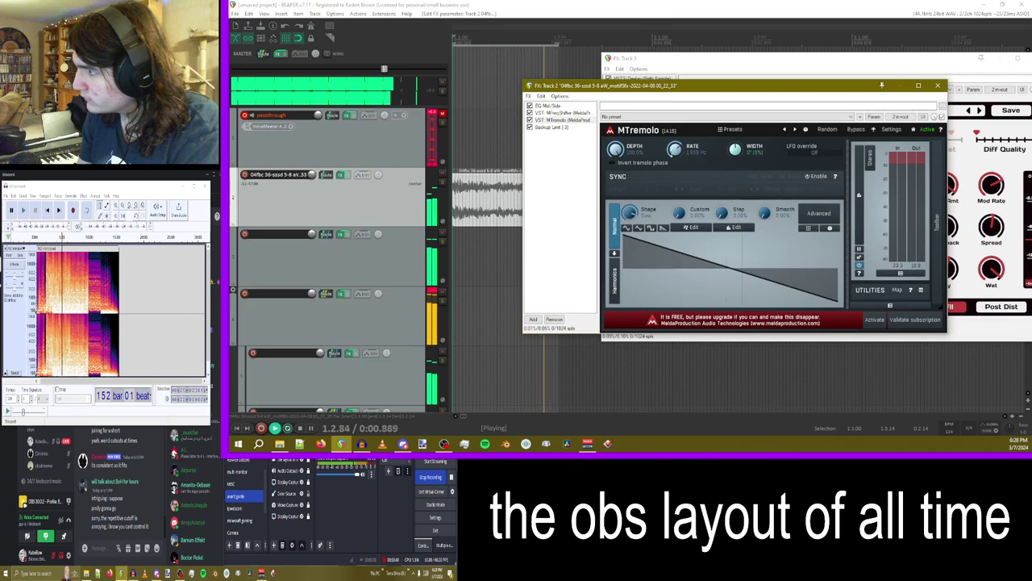
# - Add the JS Soft Clipper/Limiter to the end of track 2's effects chain and raise its boost
pyautogui.click(533, 322)
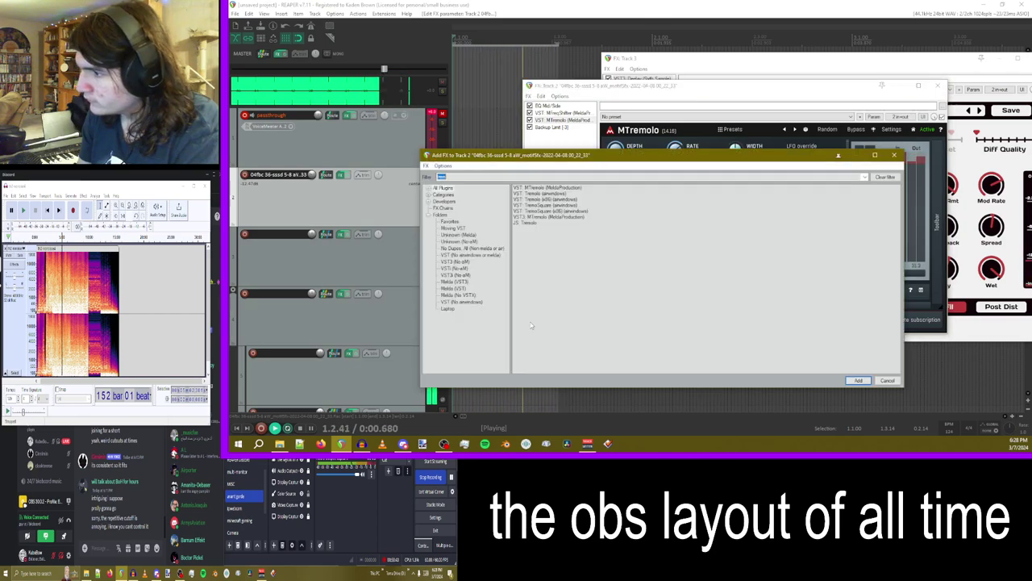
pyautogui.write('soft')
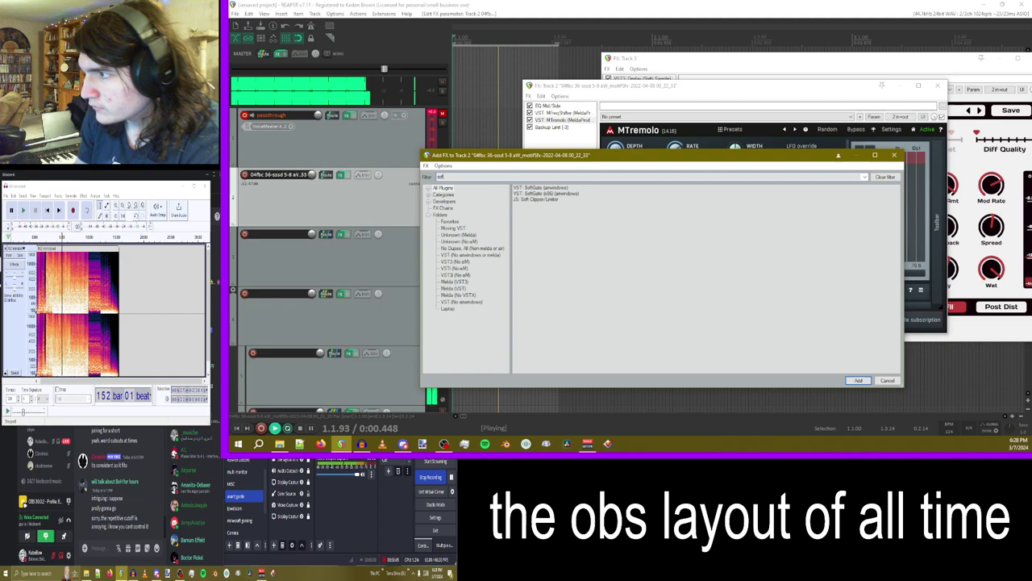
pyautogui.doubleClick(546, 199)
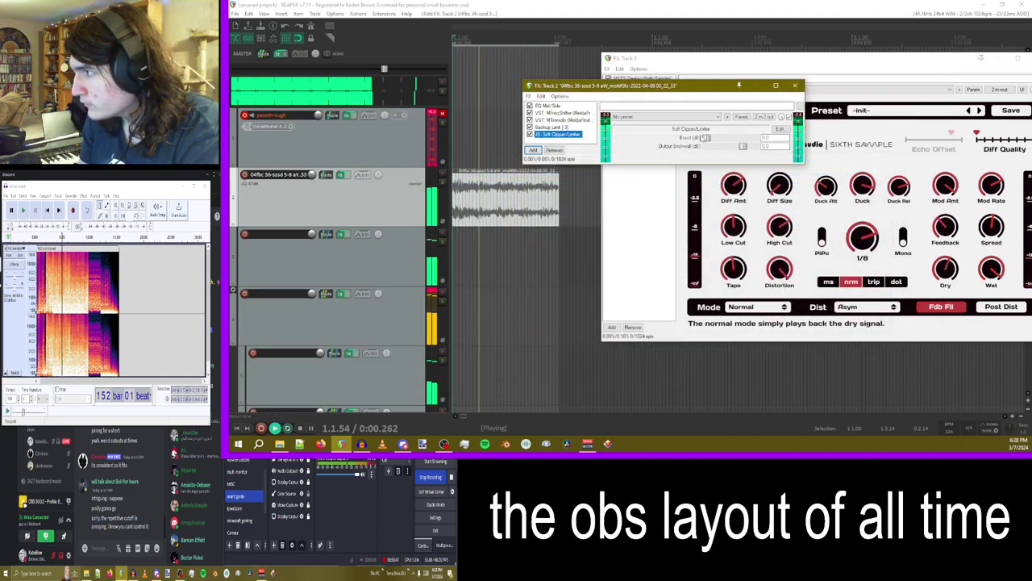
pyautogui.moveTo(709, 138); pyautogui.dragTo(775, 145)
# - Readjust MTremolo's rate and raise track 2's volume
pyautogui.click(564, 119)
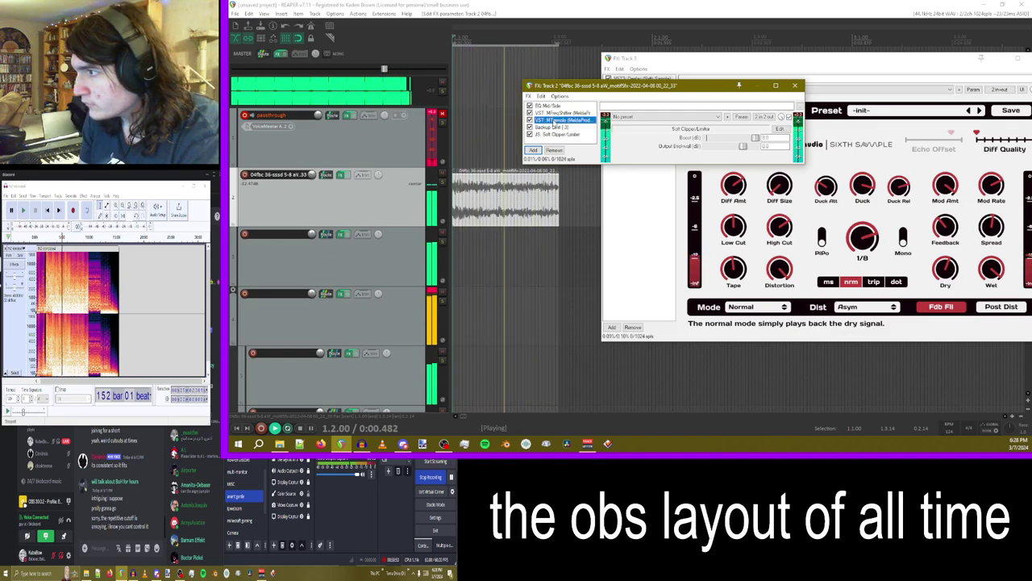
pyautogui.moveTo(679, 152); pyautogui.dragTo(680, 139)
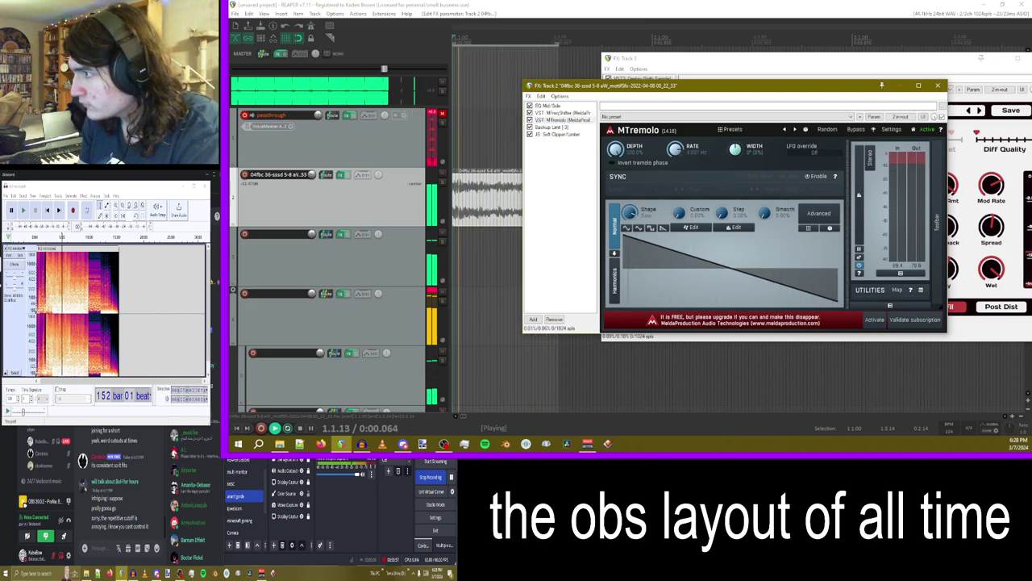
pyautogui.click(324, 176)
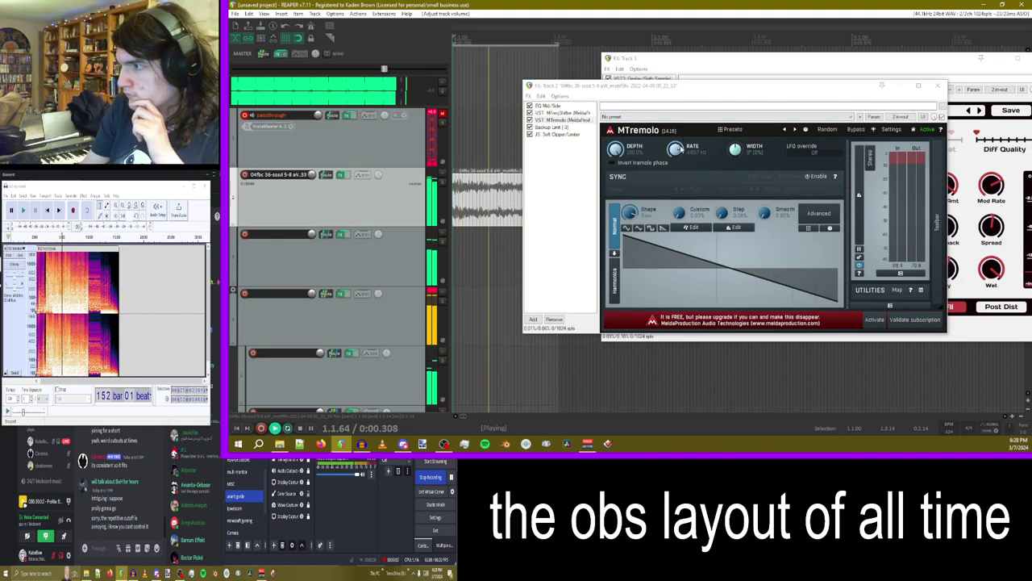
pyautogui.click(682, 154)
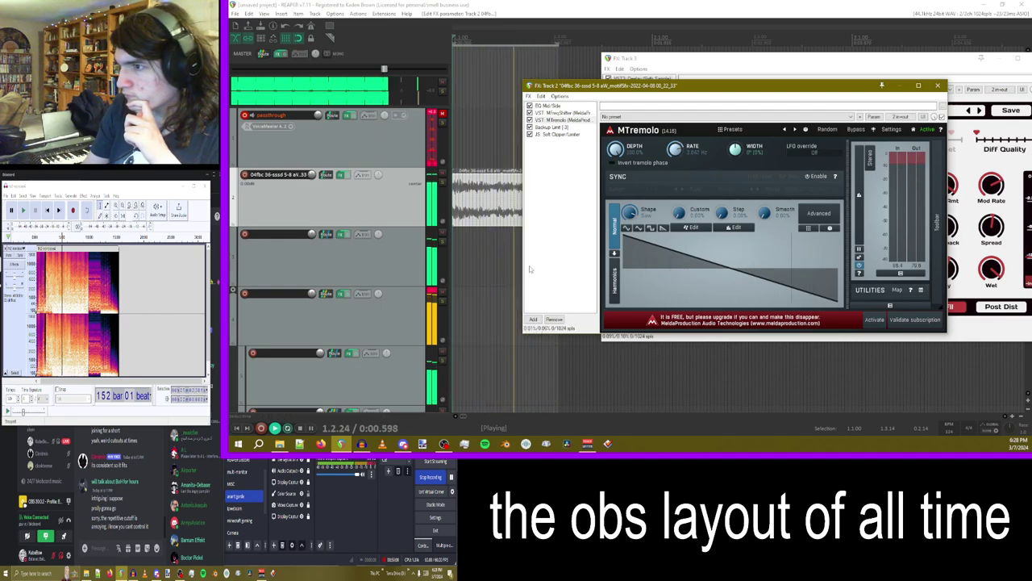
# - Switch MFreqShifter's oscillator to a sine shape, then readjust its shift and raise its dry/wet mix
pyautogui.click(533, 320)
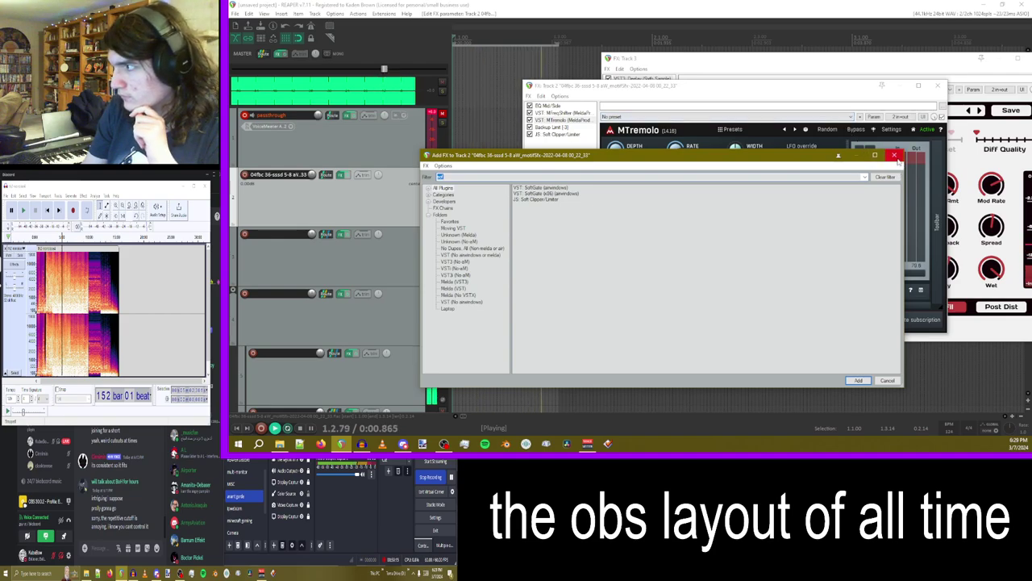
pyautogui.click(895, 156)
pyautogui.click(562, 113)
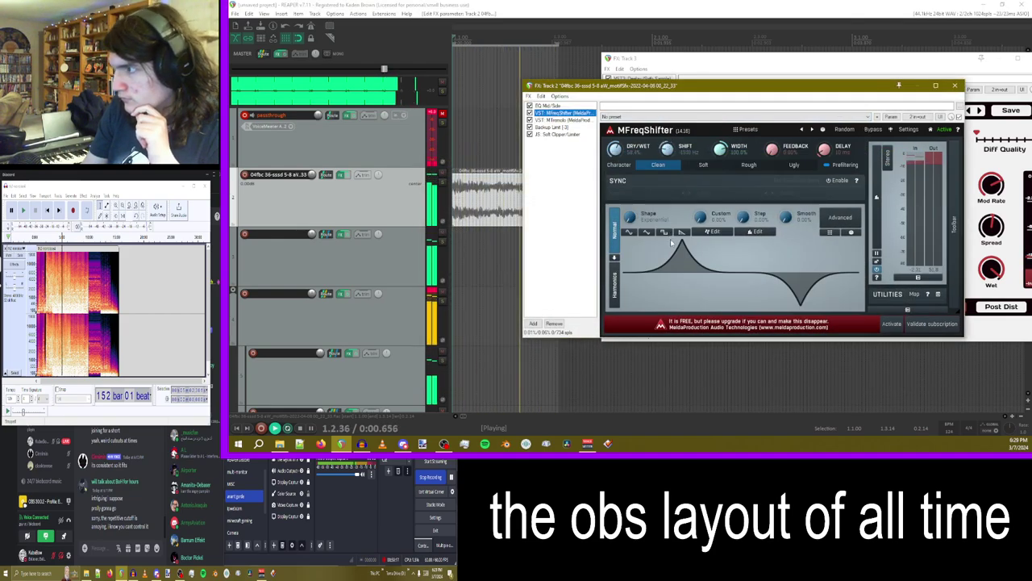
pyautogui.click(629, 231)
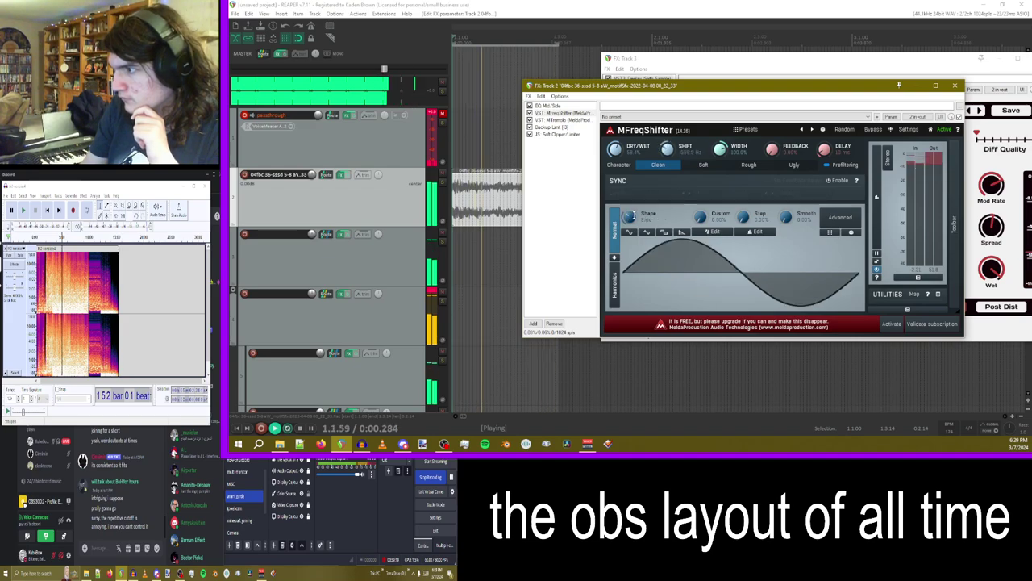
pyautogui.moveTo(668, 146); pyautogui.dragTo(670, 150)
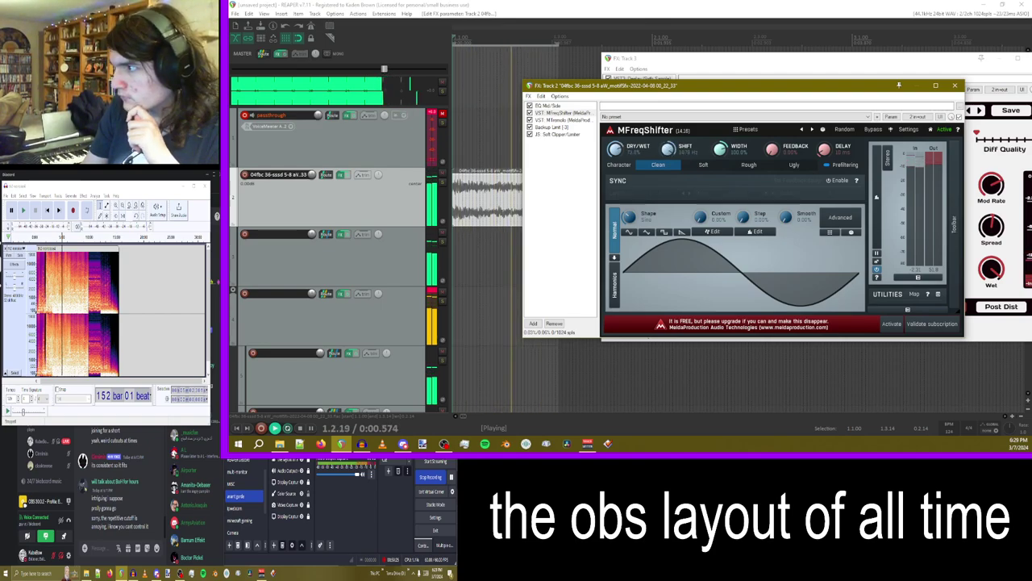
# - Add the Codec (Lese) plugin to the end of track 2's chain and set its loss to 90% in Repeat mode
pyautogui.click(534, 323)
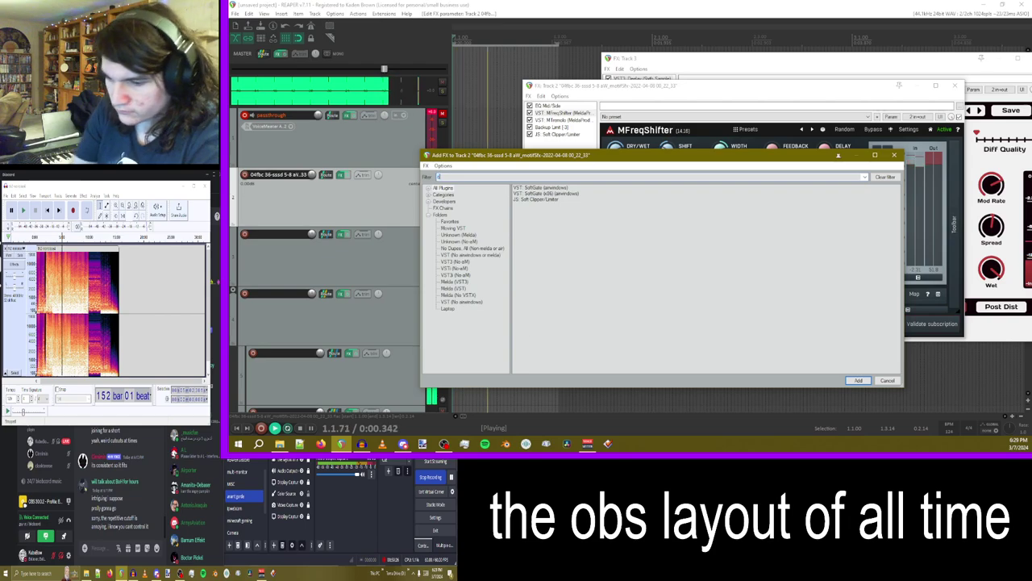
pyautogui.write('code')
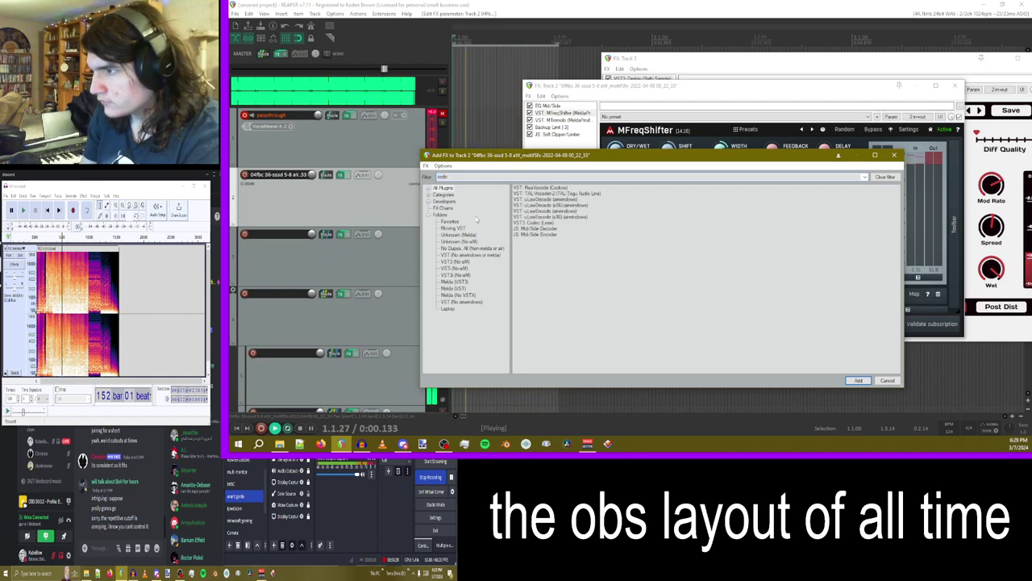
pyautogui.click(449, 221)
pyautogui.doubleClick(523, 196)
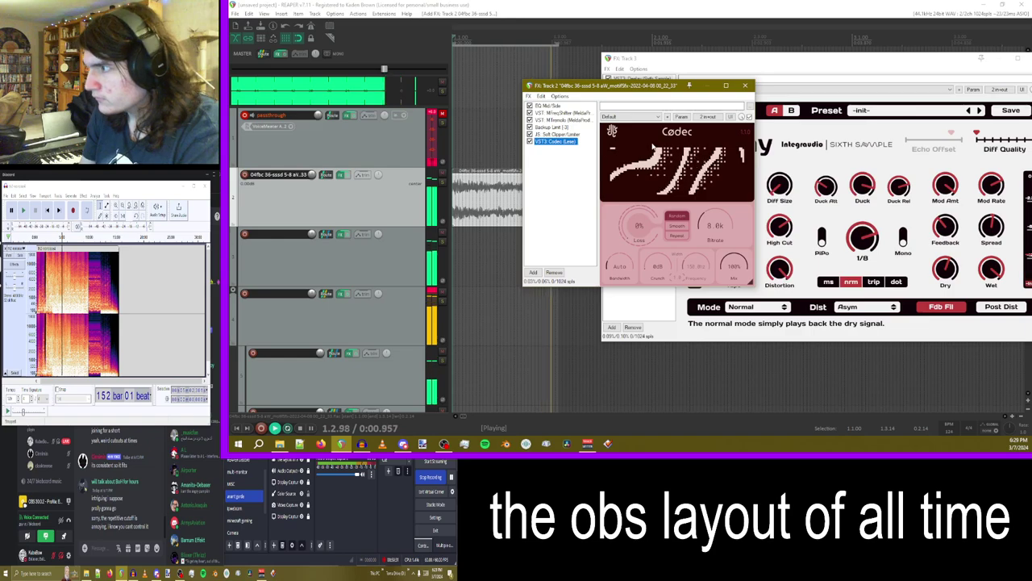
pyautogui.moveTo(639, 226); pyautogui.dragTo(639, 153)
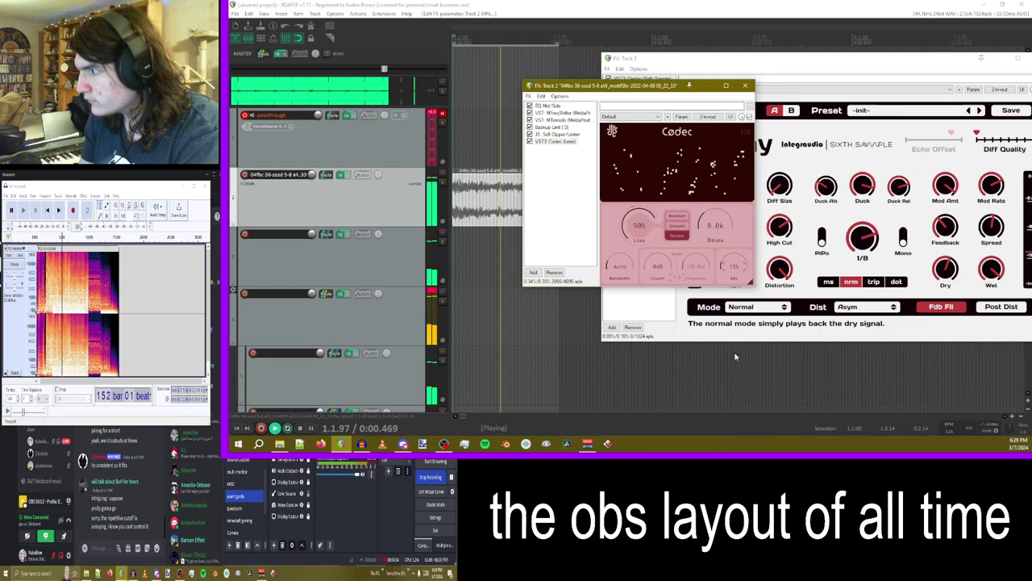
# - Reduce Codec's dry/wet mix to nearly 0% and open the options for that parameter
pyautogui.moveTo(733, 266); pyautogui.dragTo(736, 277)
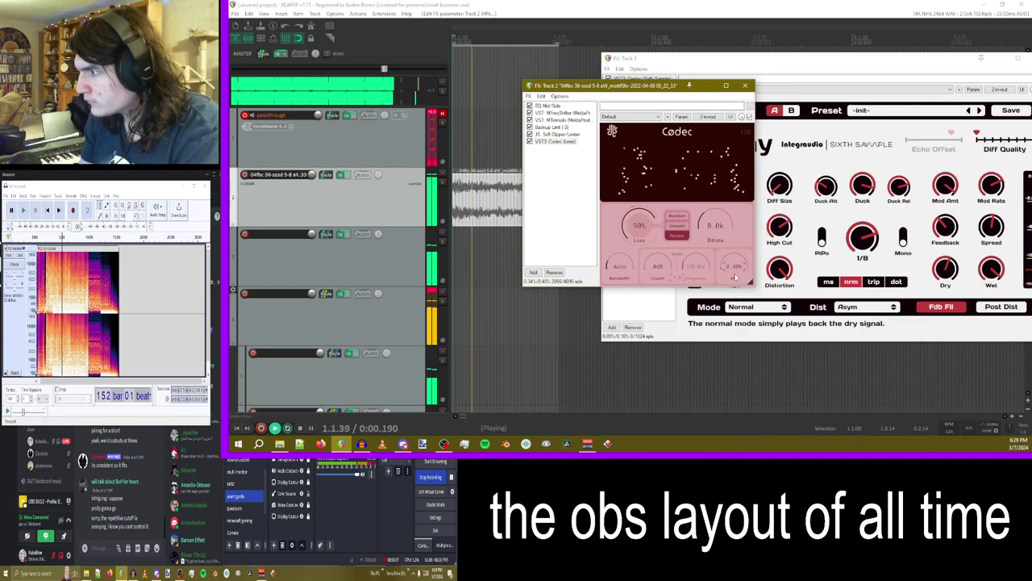
pyautogui.click(681, 116)
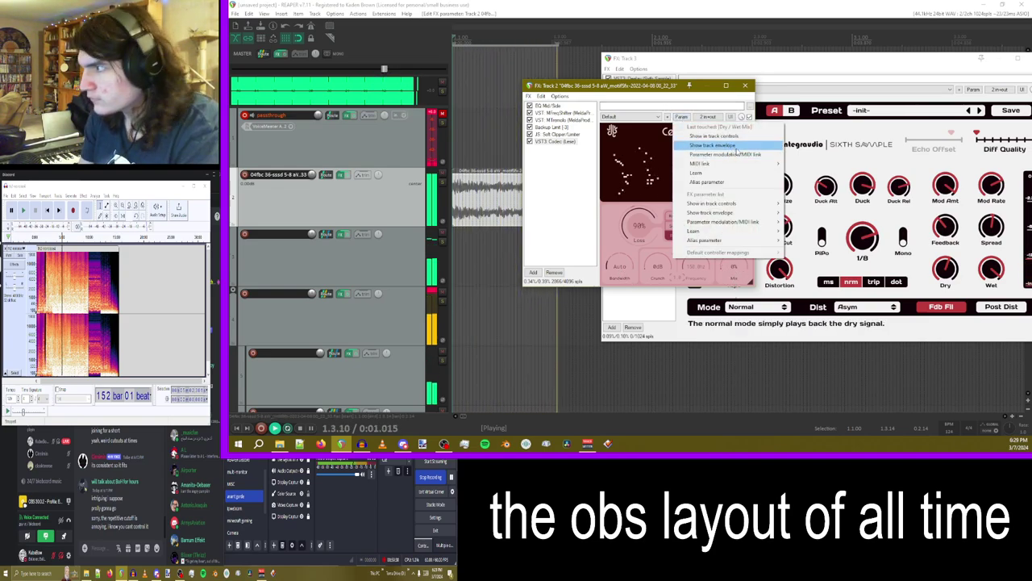
# - Enable LFO modulation on Codec's dry/wet mix and set its speed to about 3.08 Hz
pyautogui.click(724, 154)
pyautogui.click(458, 141)
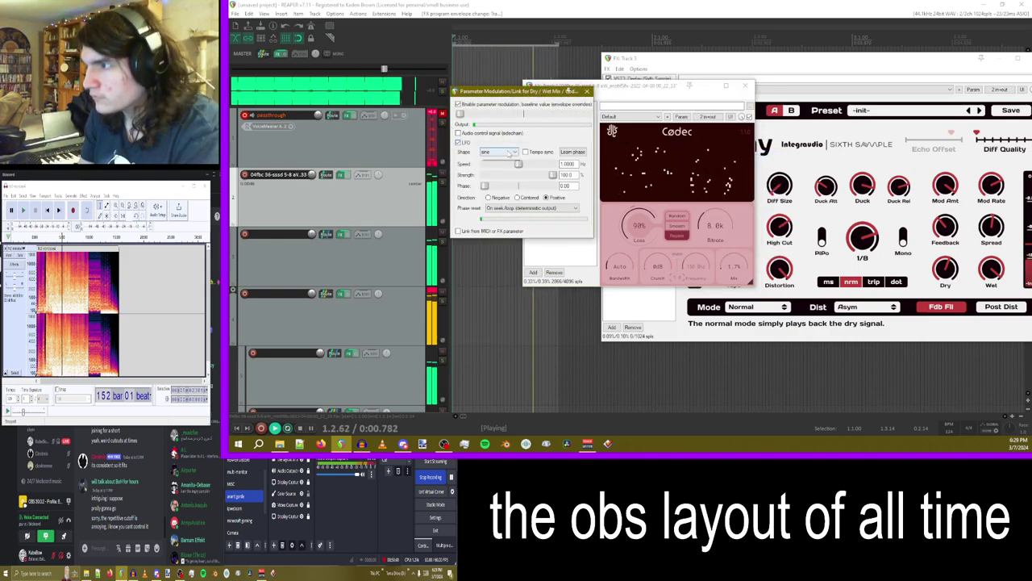
pyautogui.click(504, 152)
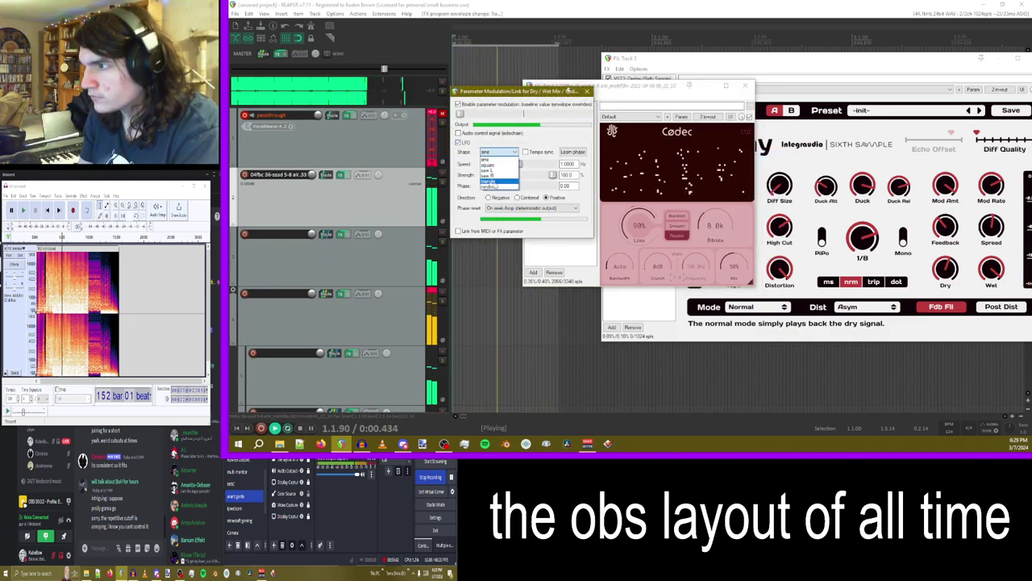
pyautogui.click(493, 159)
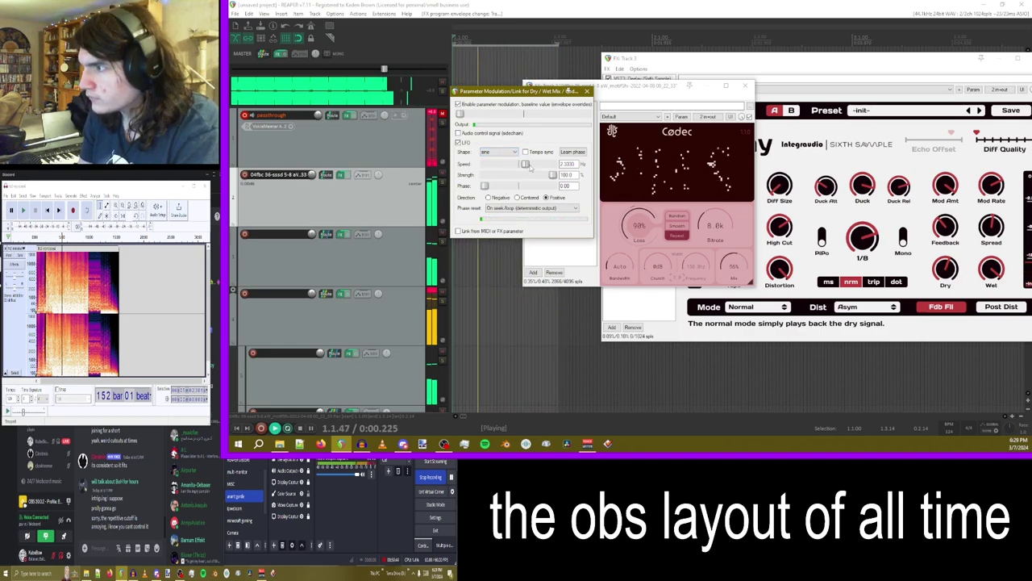
pyautogui.moveTo(530, 166); pyautogui.dragTo(531, 166)
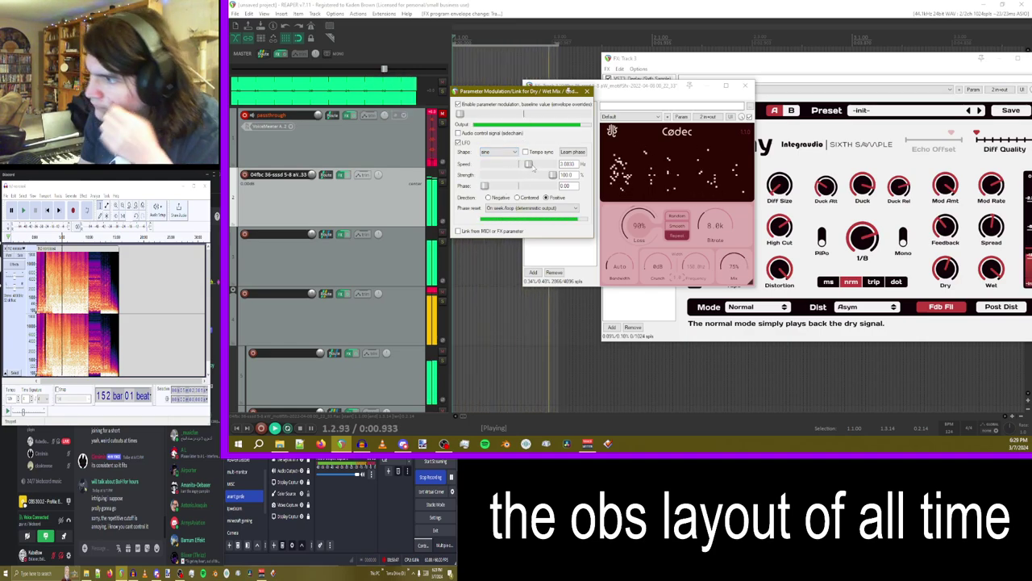
# - Try the triangle shape for the mix LFO, set the shape to saw R, and close the modulation settings
pyautogui.click(499, 158)
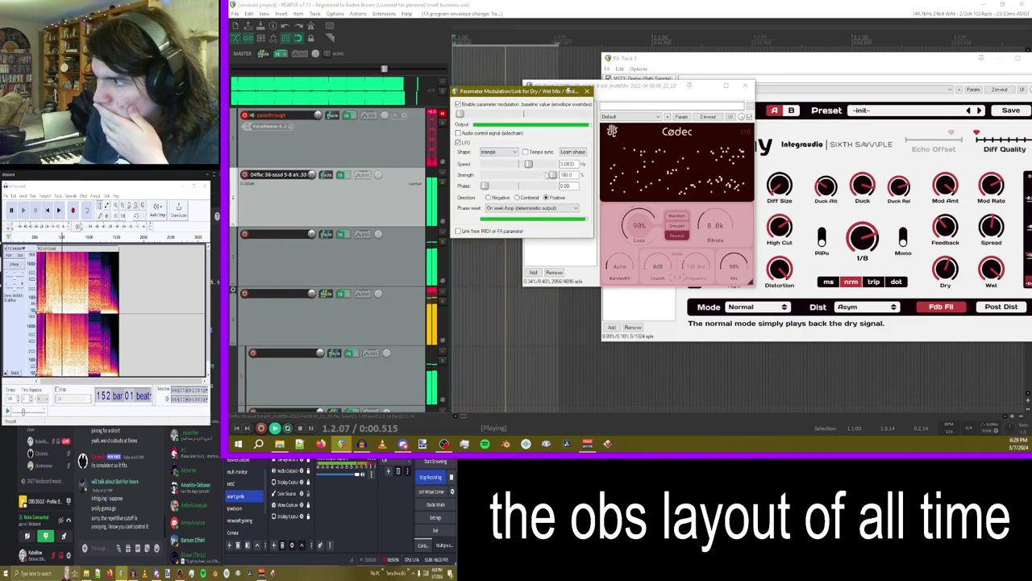
pyautogui.click(504, 152)
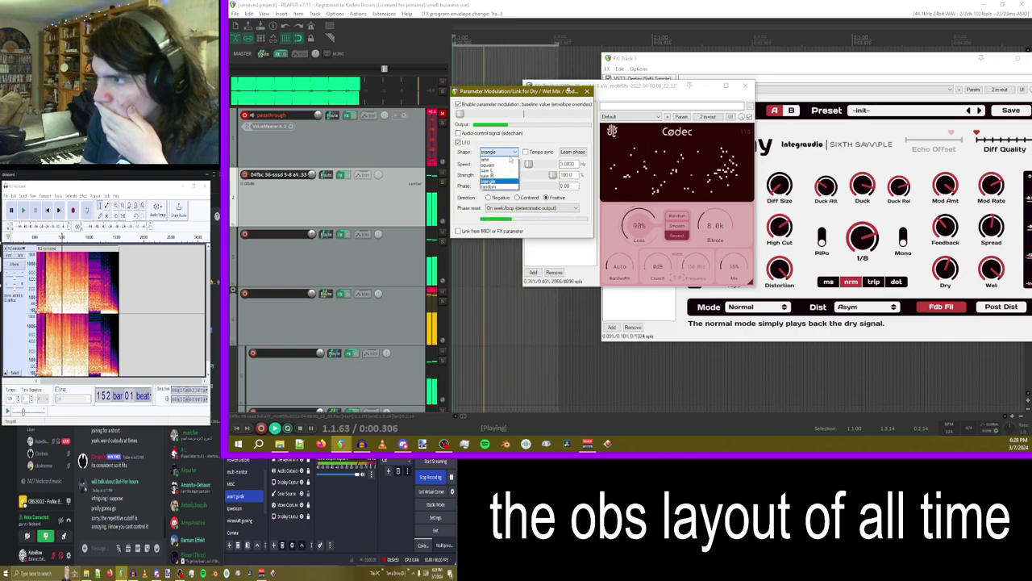
pyautogui.click(500, 167)
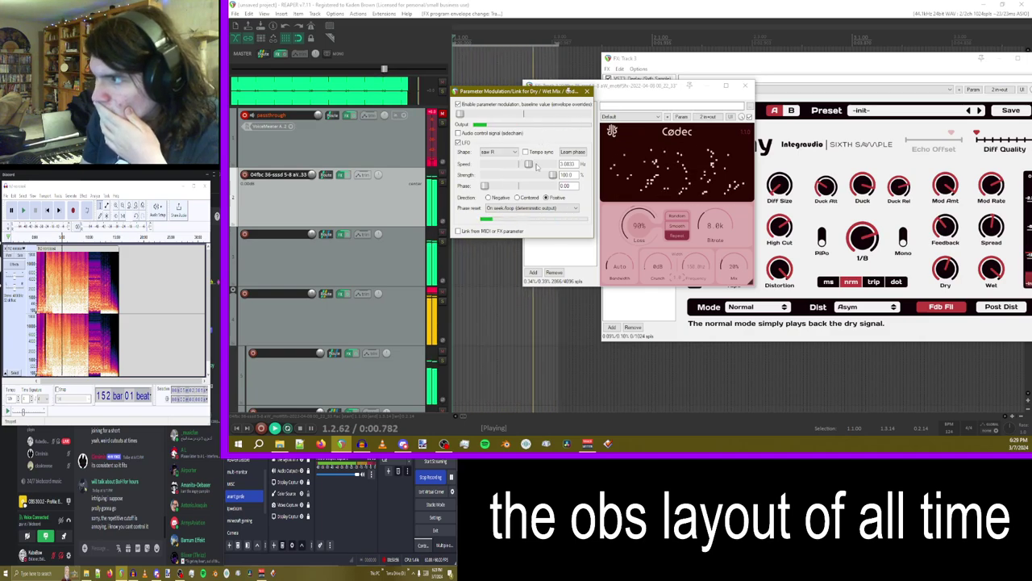
pyautogui.click(587, 91)
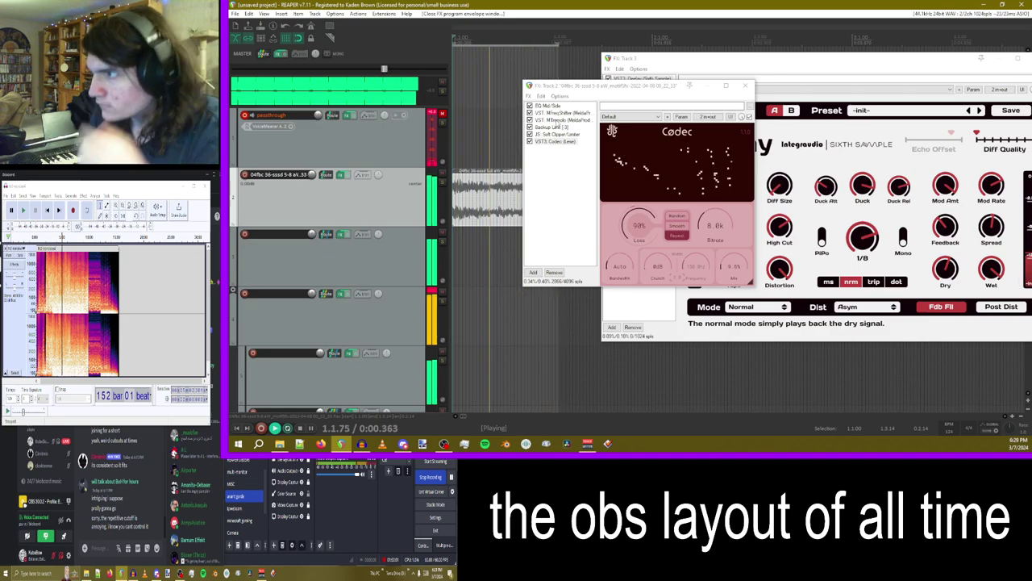
# - Duplicate MTremolo, move the copy to the end of the effect chain after Codec, and adjust its depth and rate
pyautogui.hotkey('ctrl', 'v')
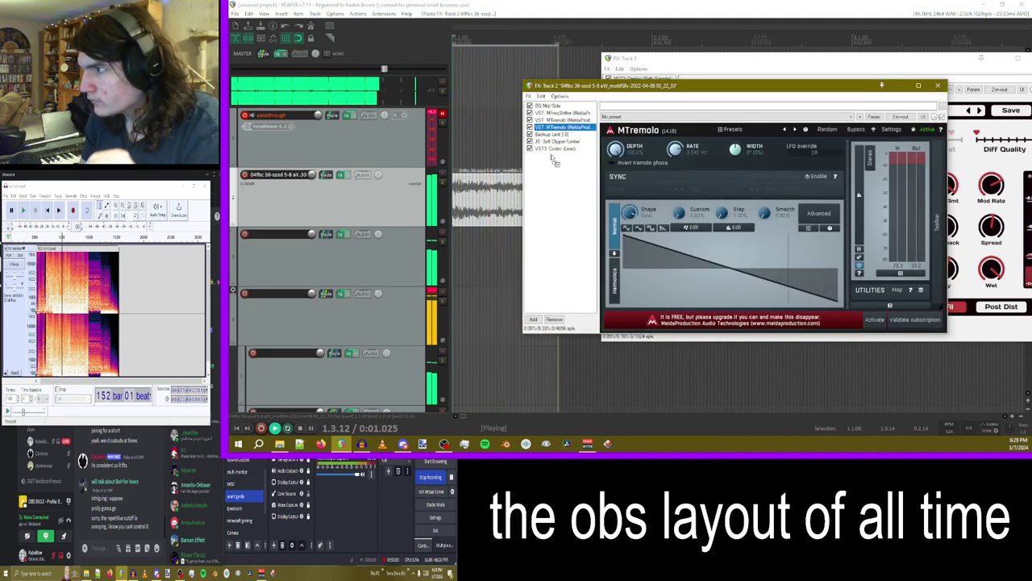
pyautogui.moveTo(554, 161); pyautogui.dragTo(557, 157)
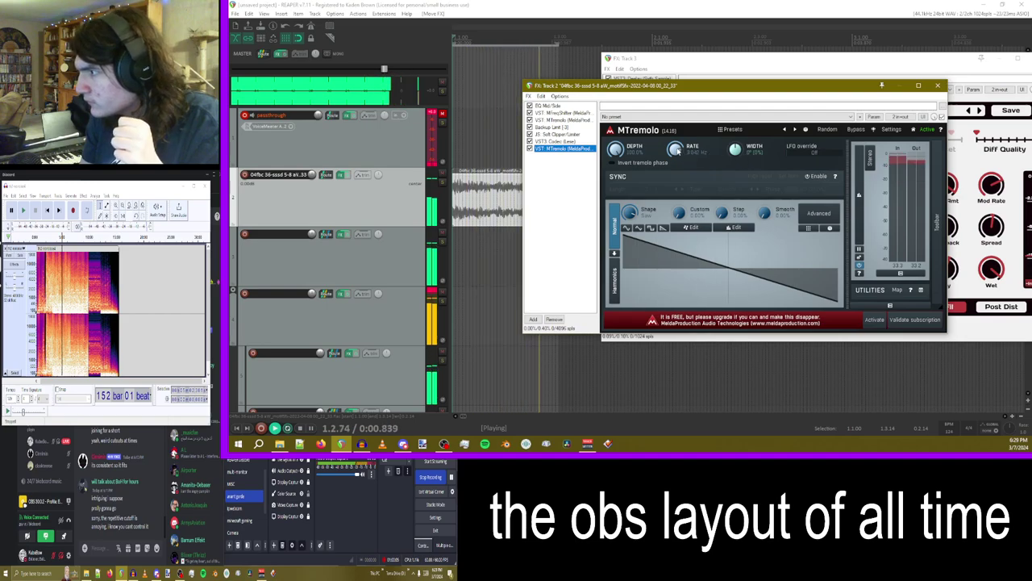
pyautogui.moveTo(678, 151); pyautogui.dragTo(678, 139)
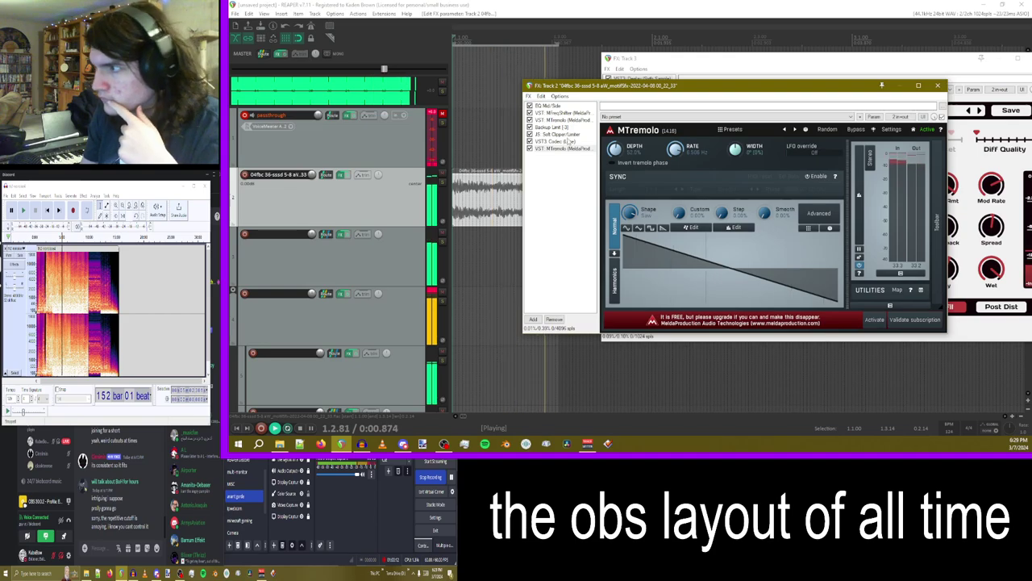
# - Move the Soft Clipper/Limiter to the end of the effect chain and paste a second copy after it
pyautogui.moveTo(557, 134); pyautogui.dragTo(555, 152)
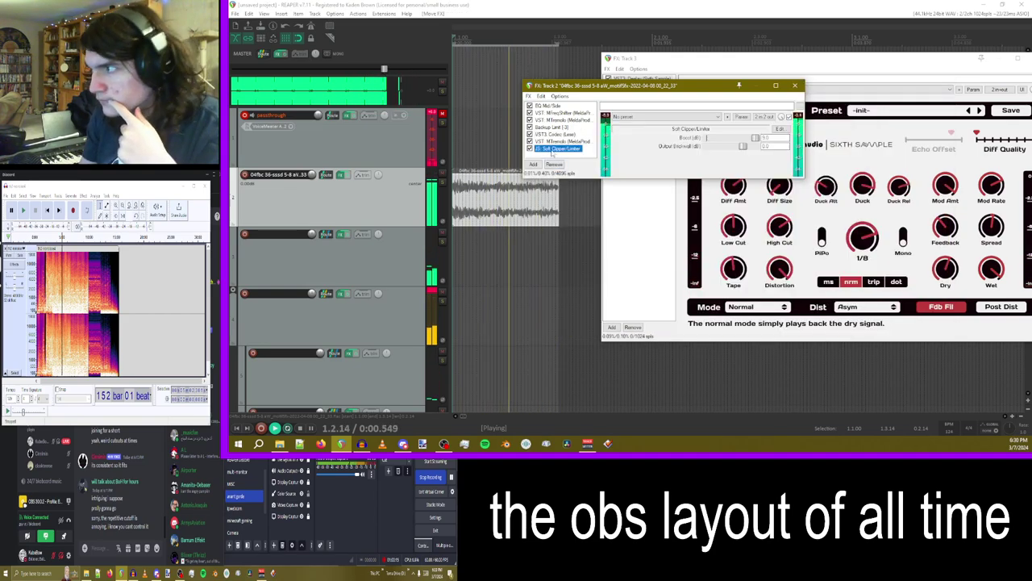
pyautogui.hotkey('ctrl', 'v')
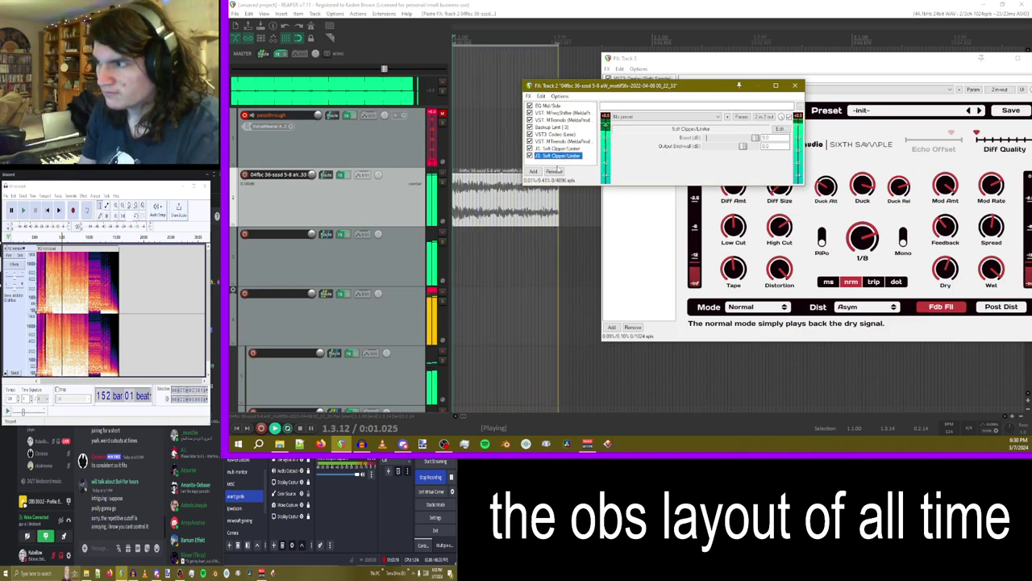
# - Add MEqualizer at the end of the chain and shape band 4 as a high shelf at about 999 Hz and -4.3 dB
pyautogui.doubleClick(563, 162)
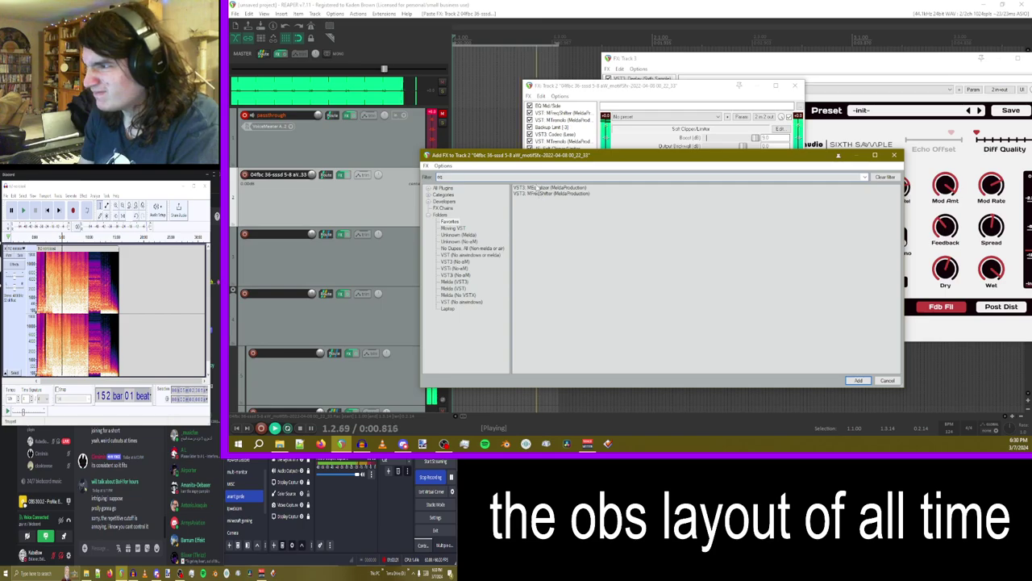
pyautogui.doubleClick(552, 188)
pyautogui.moveTo(718, 233)
pyautogui.mouseDown()
pyautogui.moveTo(725, 252)
pyautogui.moveTo(730, 244)
pyautogui.mouseUp()
pyautogui.rightClick(730, 245)
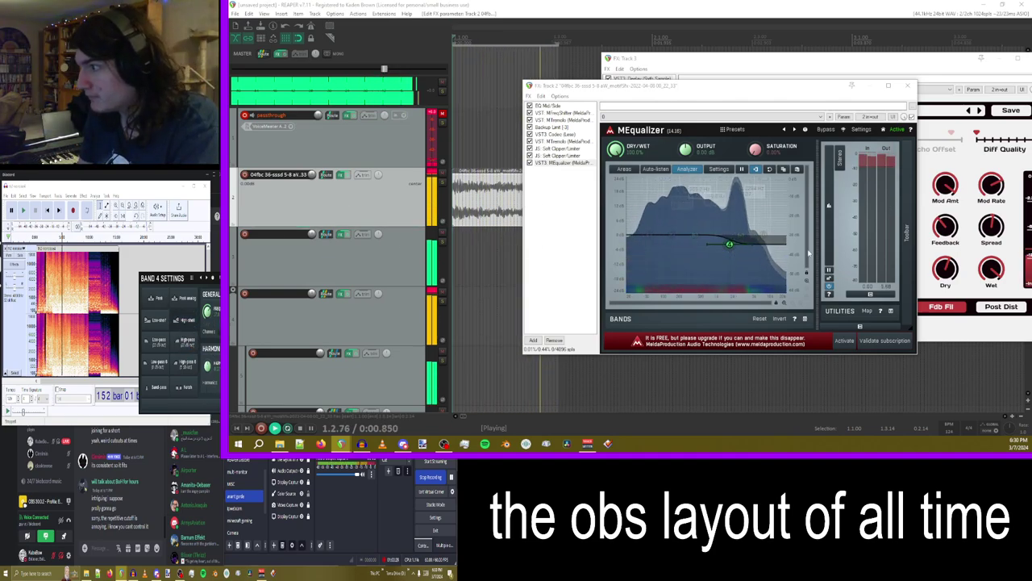
pyautogui.moveTo(729, 244); pyautogui.dragTo(720, 246)
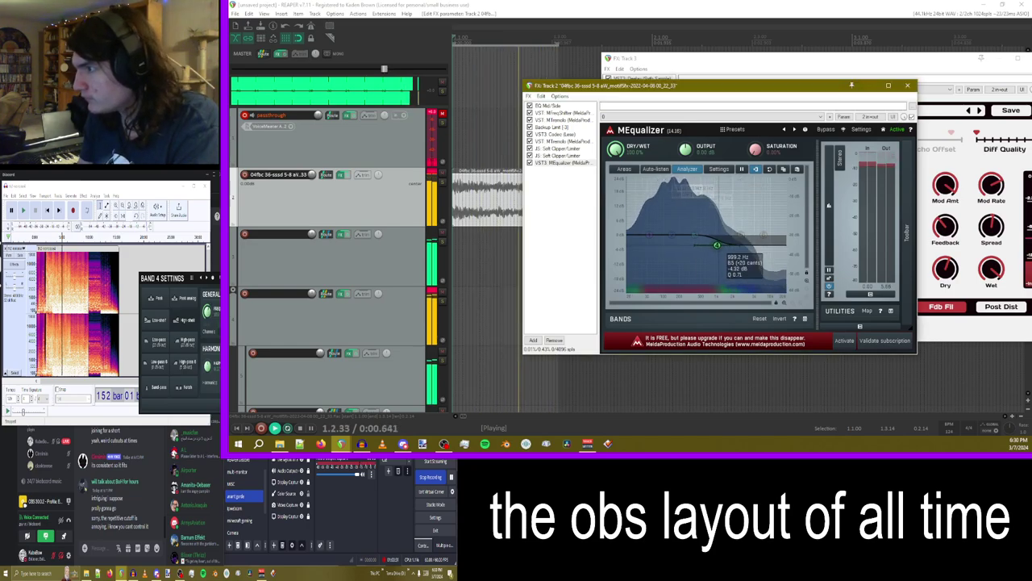
# - Paste another Soft Clipper/Limiter, place it after MEqualizer, and close the effect chain
pyautogui.click(561, 163)
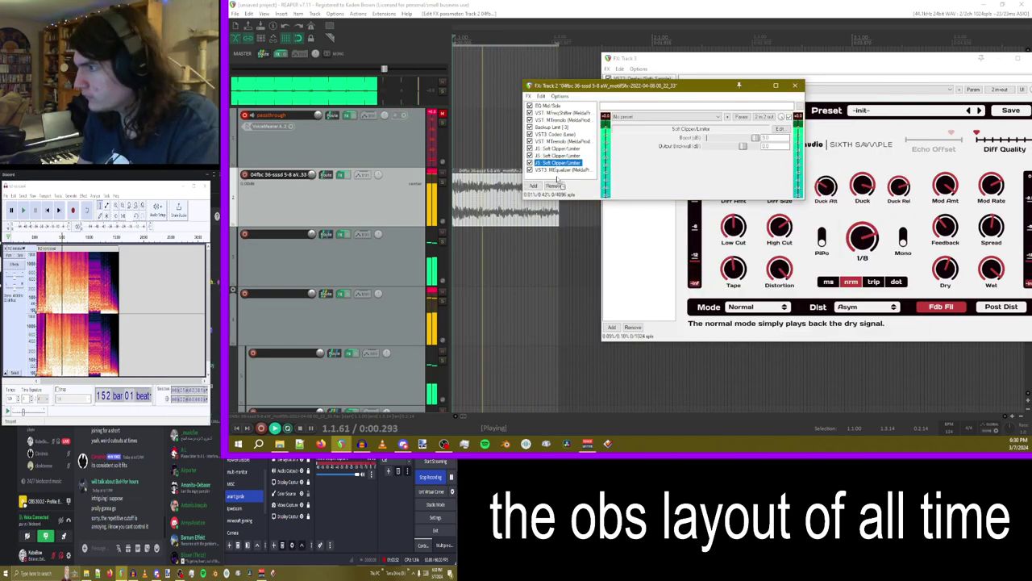
pyautogui.moveTo(562, 172); pyautogui.dragTo(563, 176)
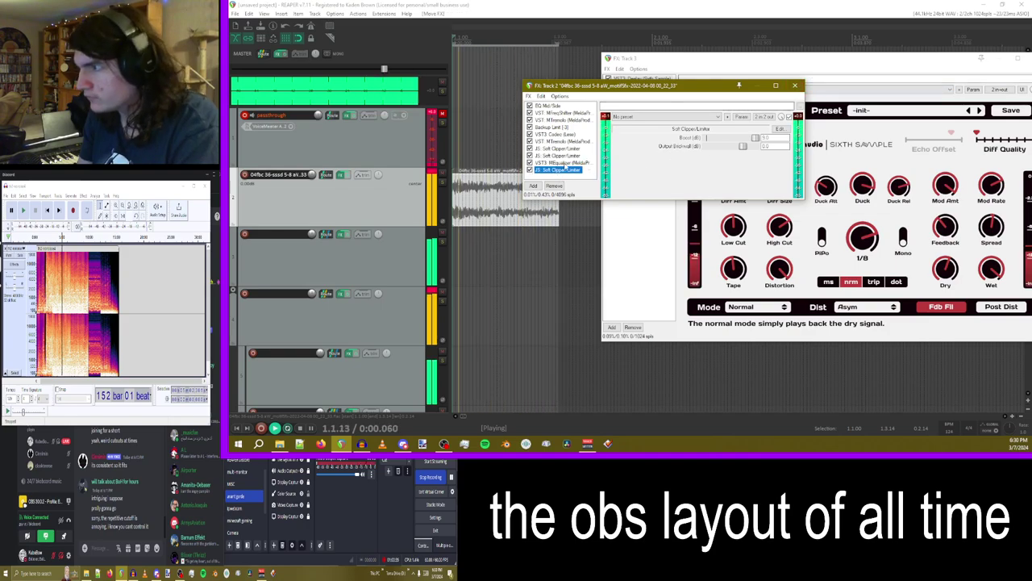
pyautogui.click(557, 162)
pyautogui.click(542, 171)
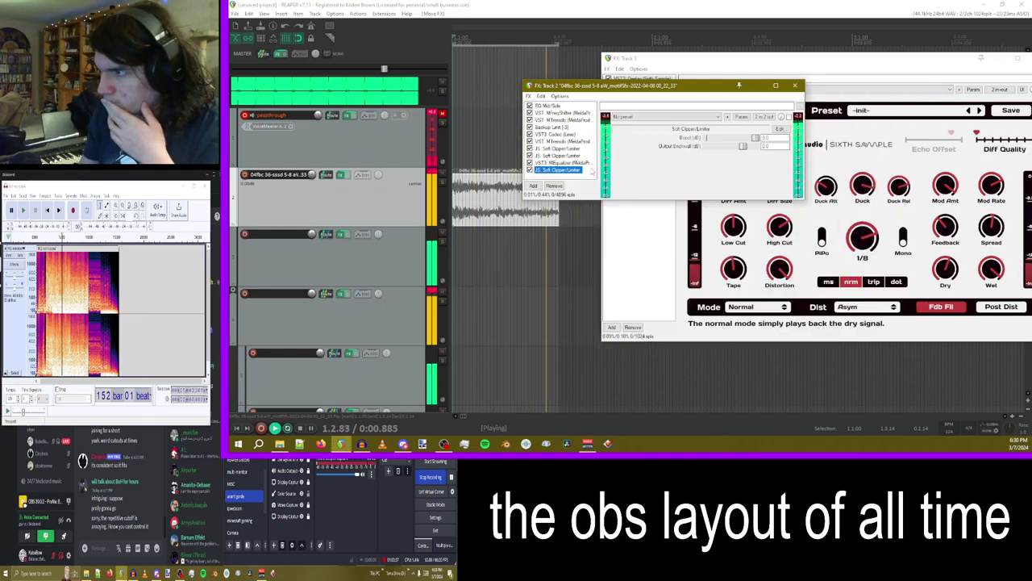
pyautogui.click(795, 86)
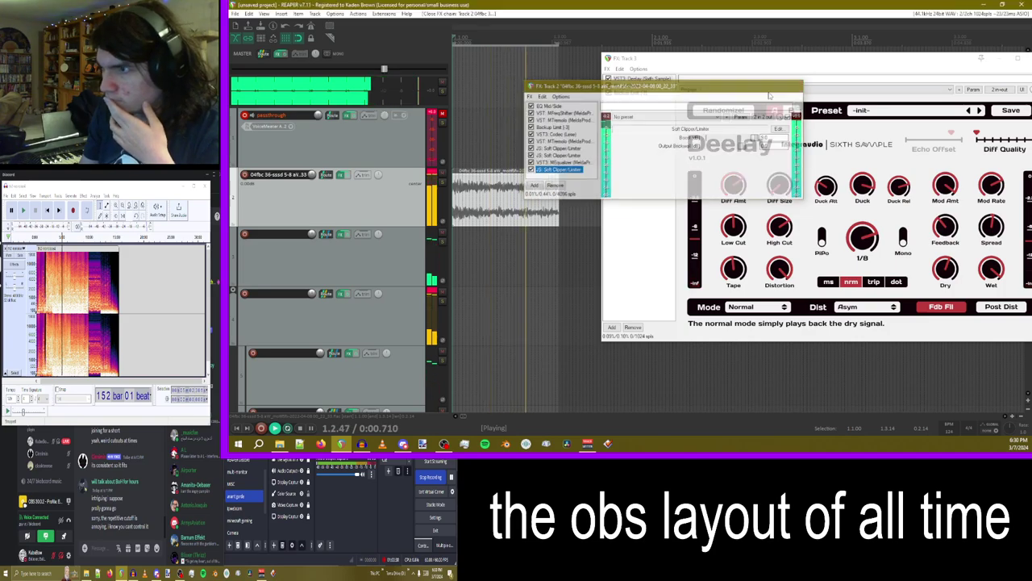
# - Insert a new track and arrange it above the sample track as the folder parent of the tracks below
pyautogui.rightClick(403, 189)
pyautogui.click(440, 165)
pyautogui.moveTo(285, 267); pyautogui.dragTo(302, 176)
pyautogui.scroll(1, 322, 174)
# - Add Krush to the folder track's effects and set its dwsp to 25.2% and drive to 44.8%
pyautogui.click(343, 174)
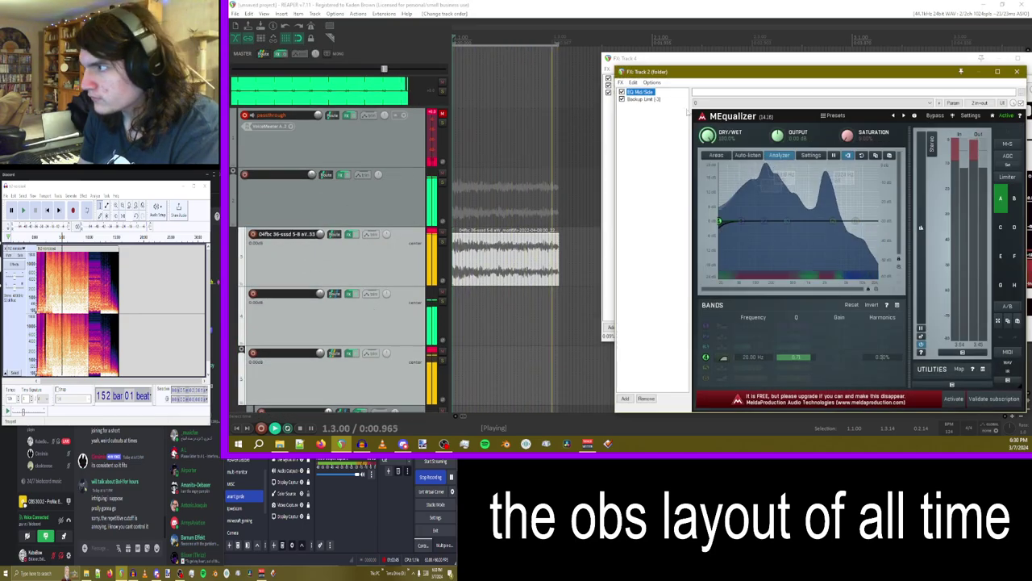
pyautogui.click(626, 398)
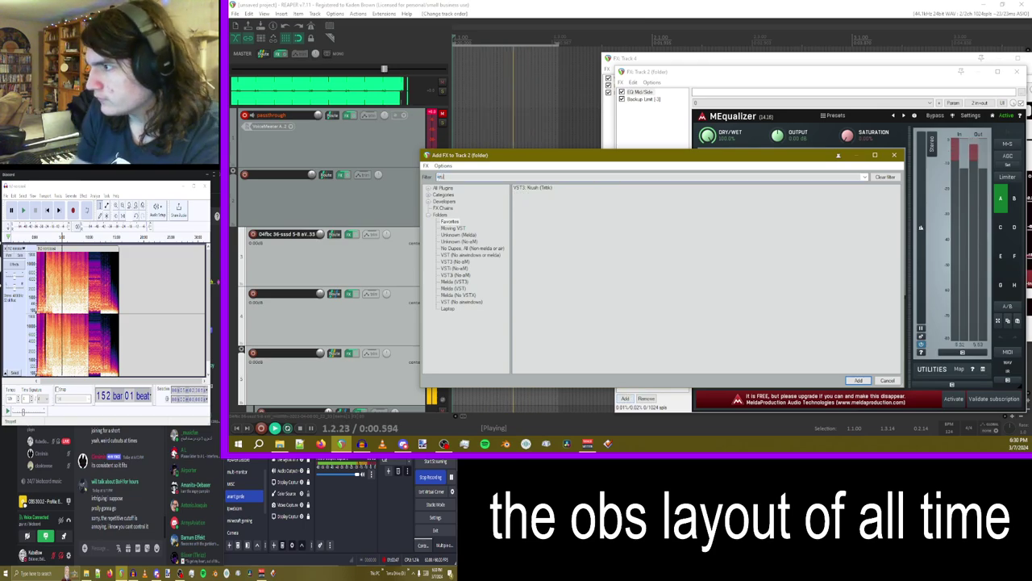
pyautogui.doubleClick(526, 187)
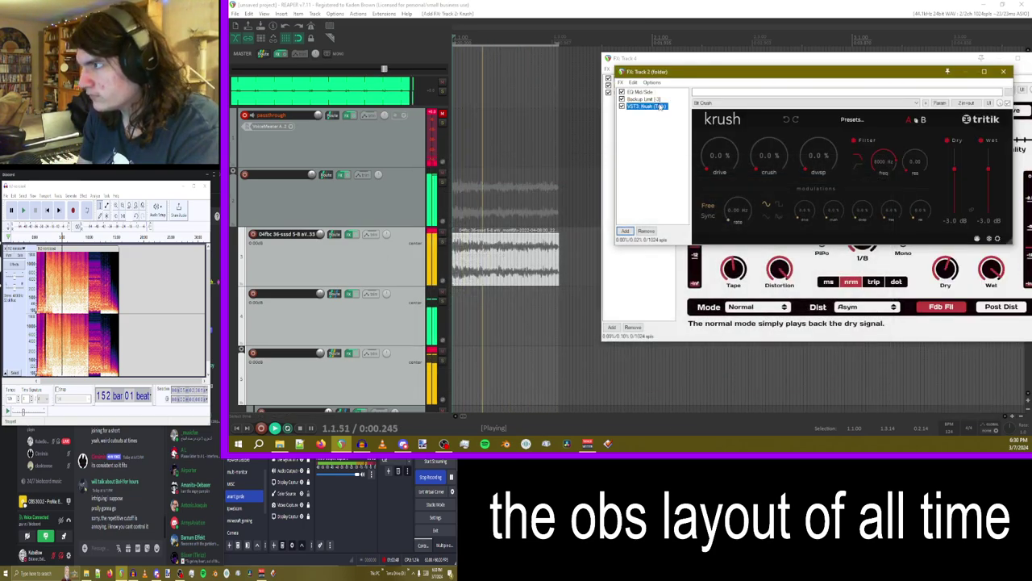
pyautogui.moveTo(818, 157); pyautogui.dragTo(818, 135)
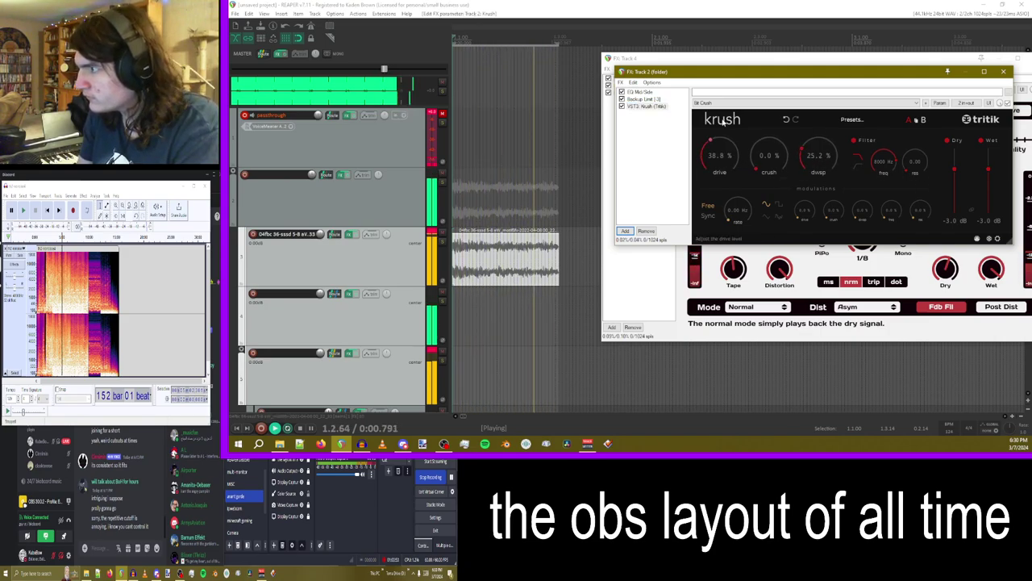
pyautogui.moveTo(719, 153); pyautogui.dragTo(719, 143)
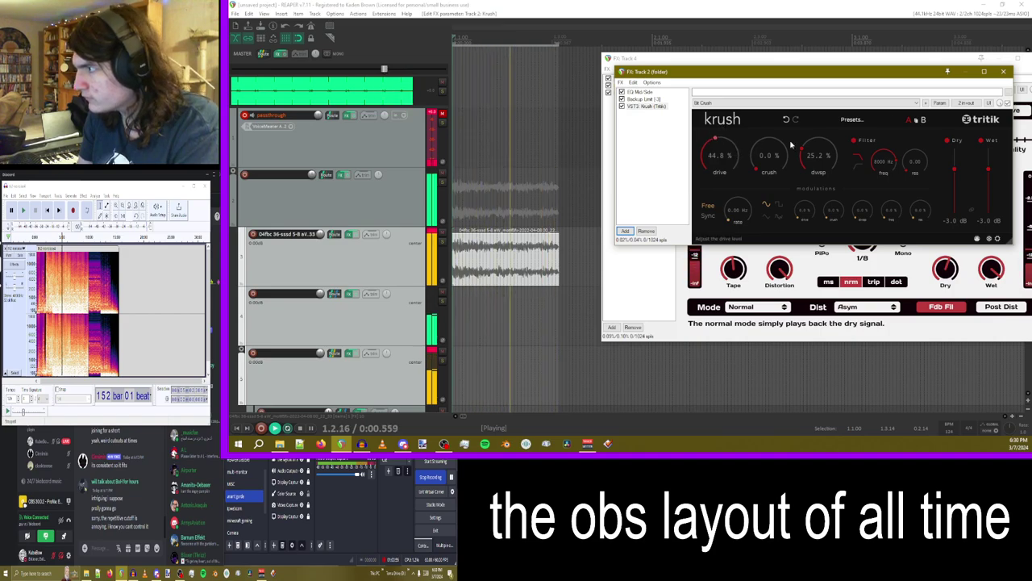
# - Modulate Krush's drive with an LFO using the saw L shape at a speed of about 2.08 Hz
pyautogui.click(940, 102)
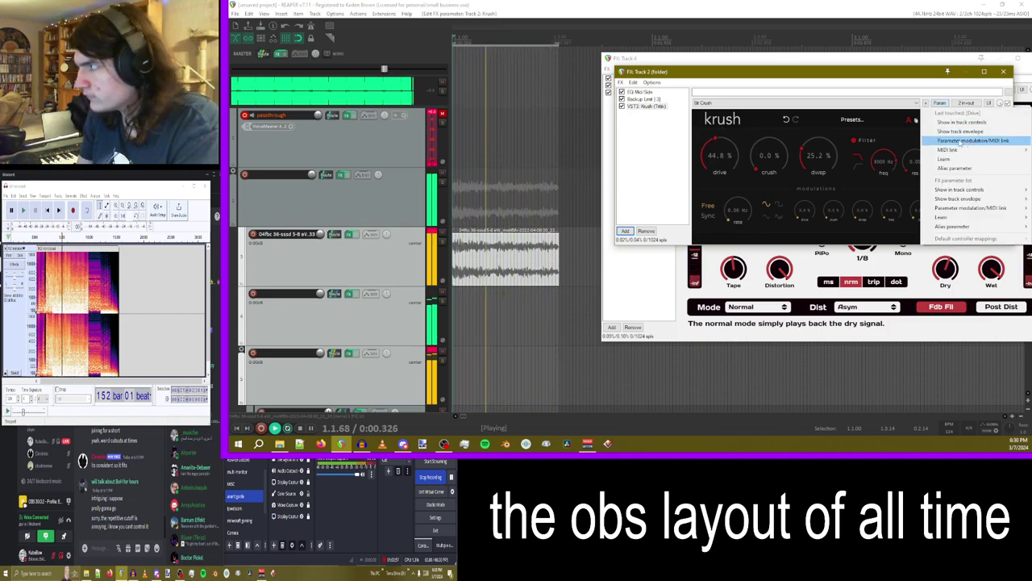
pyautogui.click(962, 141)
pyautogui.click(458, 142)
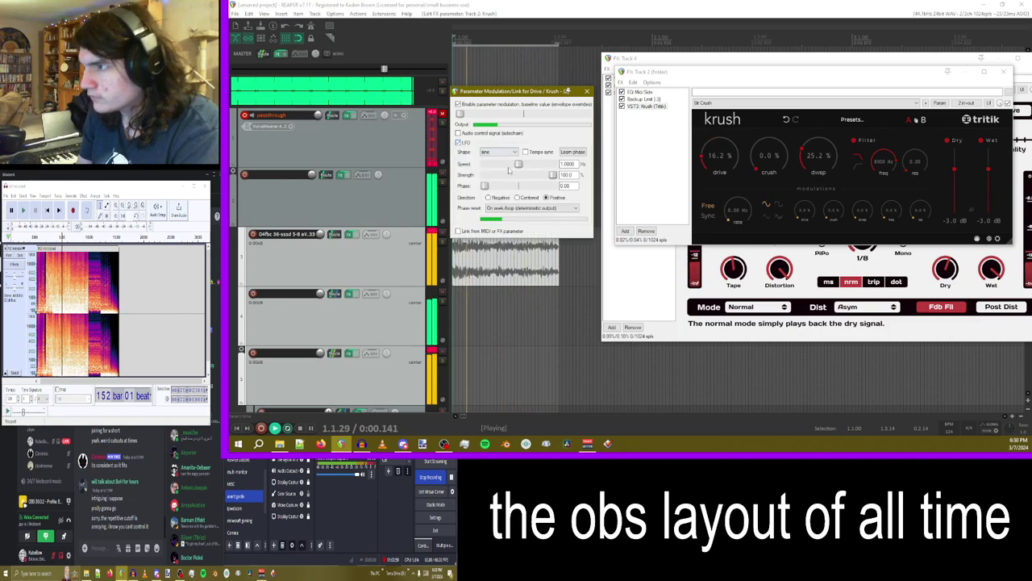
pyautogui.click(498, 152)
pyautogui.click(499, 152)
pyautogui.click(498, 152)
pyautogui.click(489, 175)
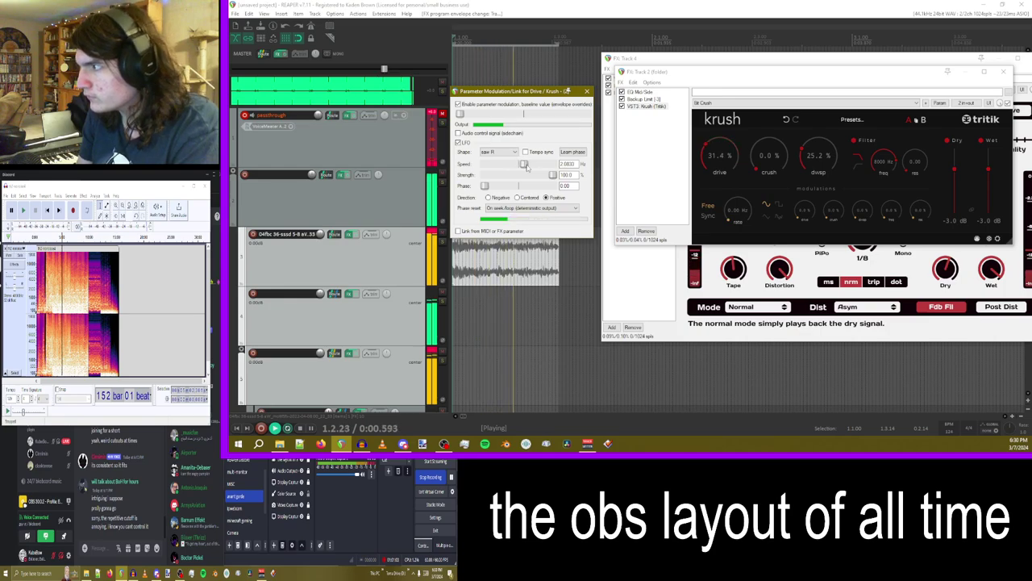
pyautogui.click(498, 152)
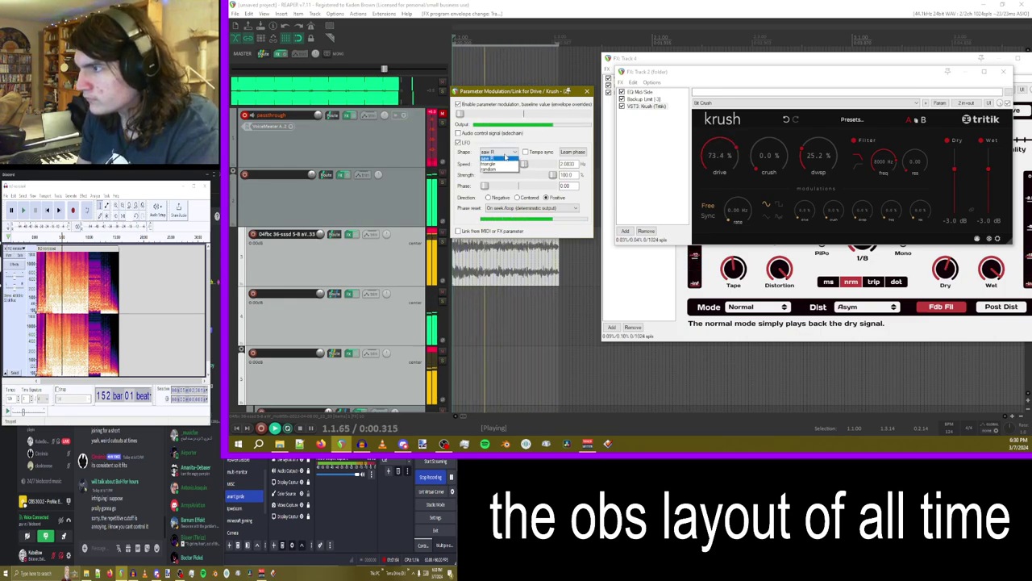
pyautogui.click(489, 169)
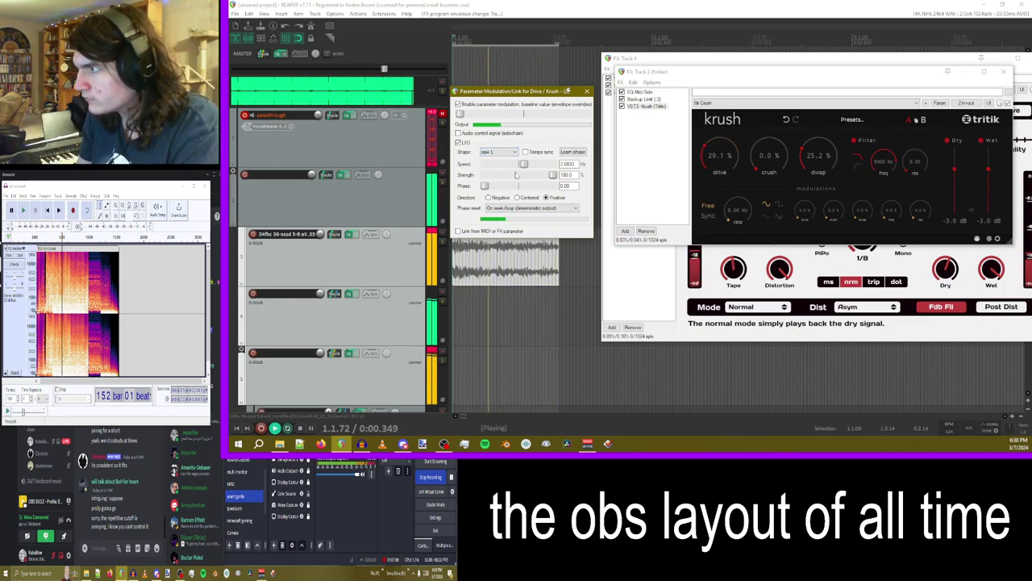
# - Lower Krush's wet level to -10.2 dB and modulate its crush with a saw R LFO at about 36.7% strength
pyautogui.doubleClick(769, 156)
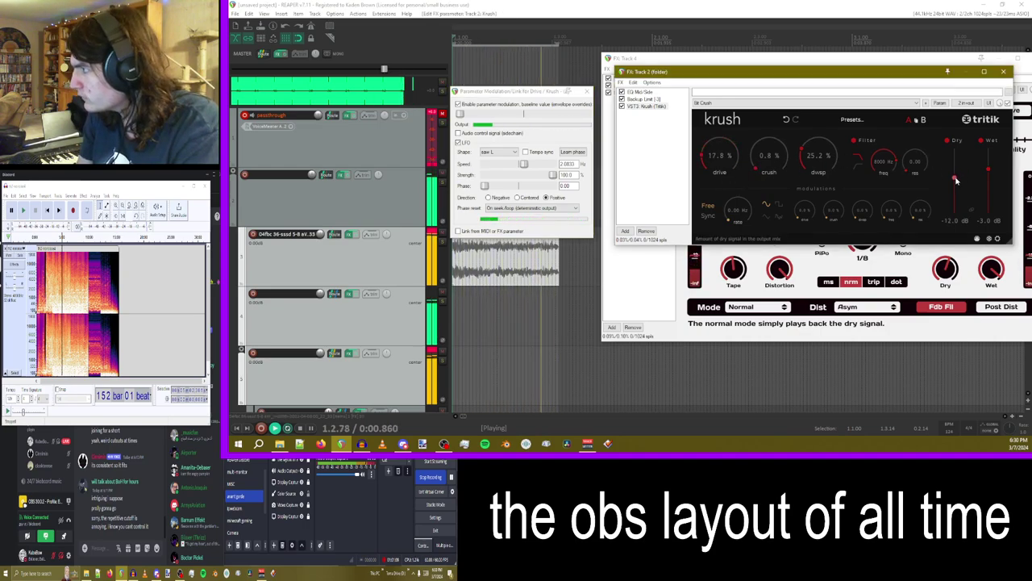
pyautogui.click(940, 103)
pyautogui.click(970, 140)
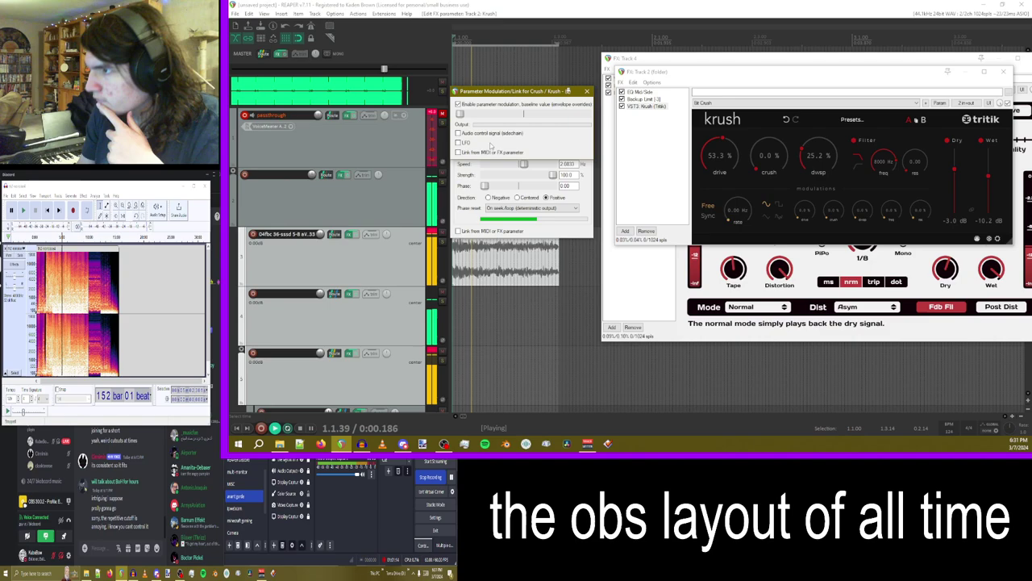
pyautogui.click(458, 142)
pyautogui.click(499, 152)
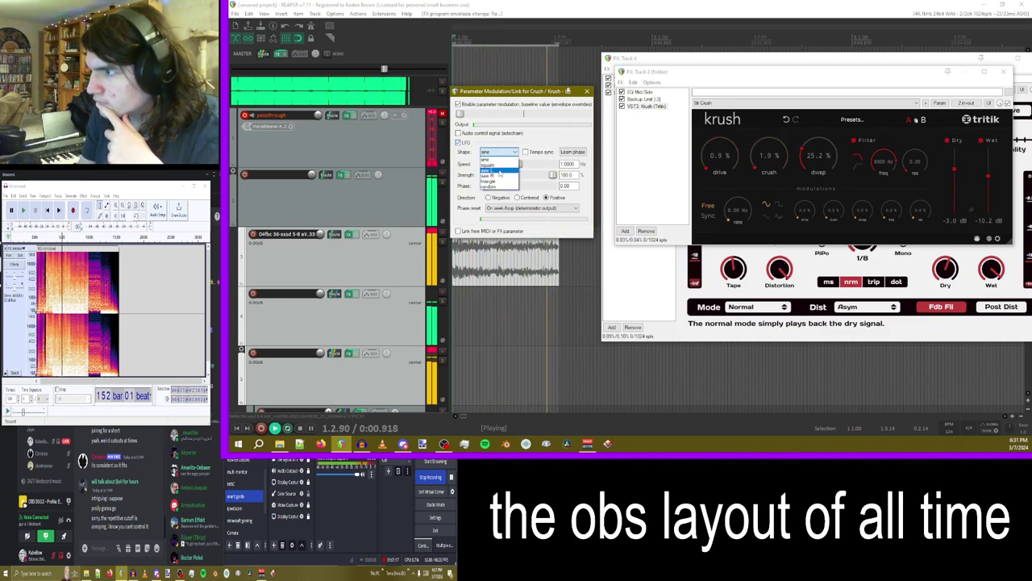
pyautogui.click(501, 175)
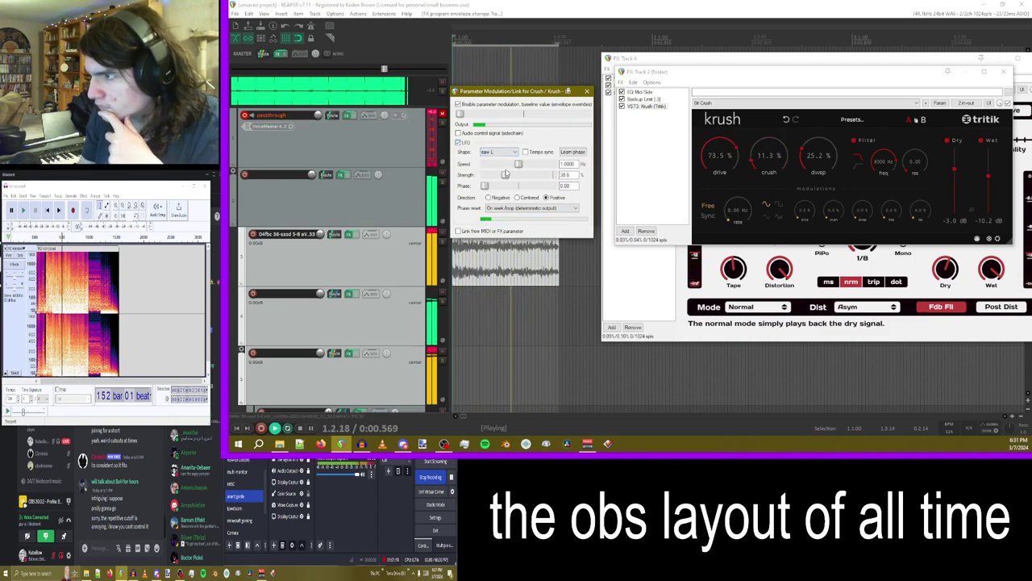
pyautogui.click(508, 151)
pyautogui.click(500, 183)
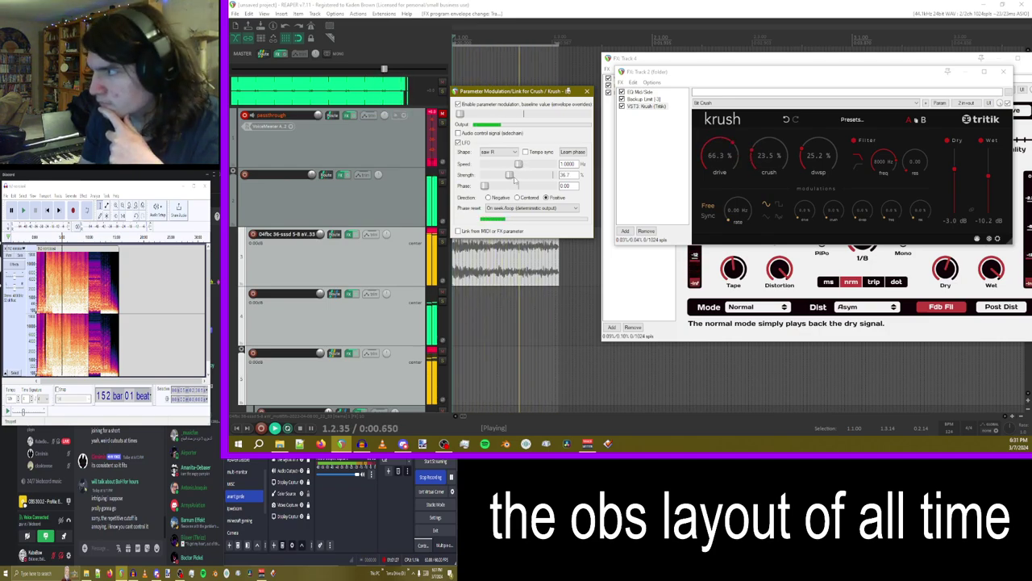
# - Raise the crush LFO's strength to about 42.8% and modulate Krush's dwsp with a random LFO at about 6.5 Hz
pyautogui.moveTo(512, 176); pyautogui.dragTo(513, 176)
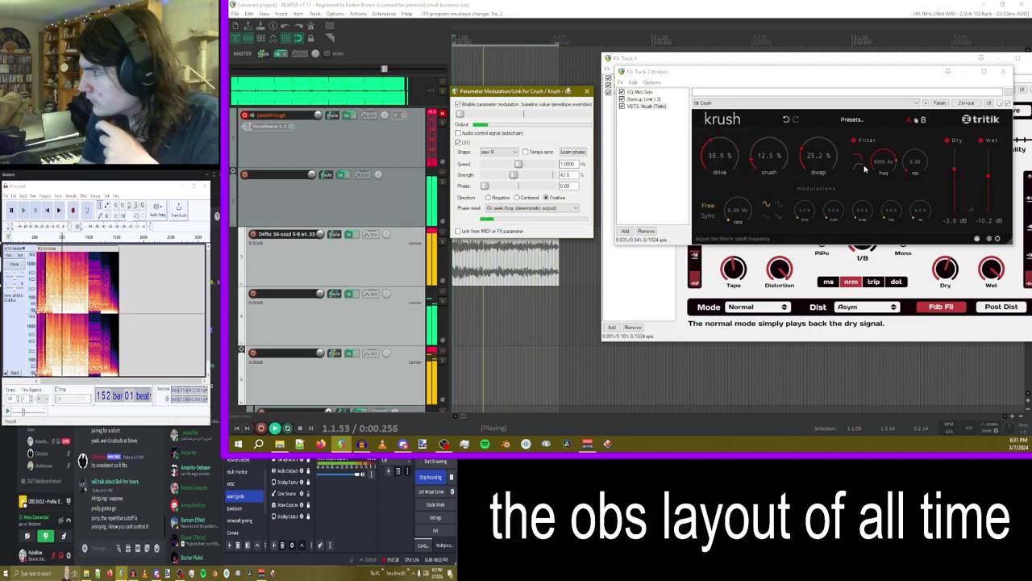
pyautogui.click(813, 155)
pyautogui.click(940, 104)
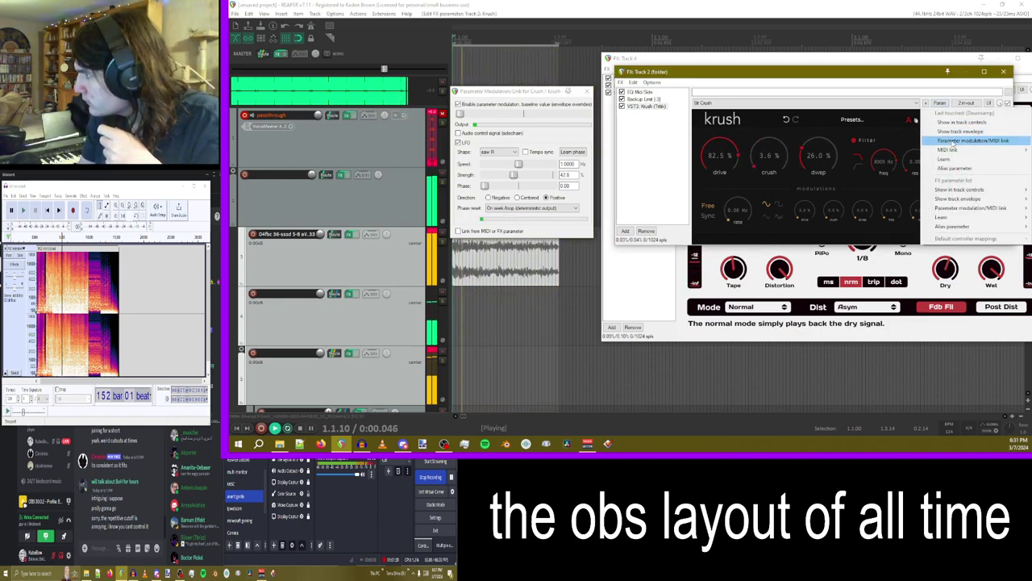
pyautogui.click(973, 141)
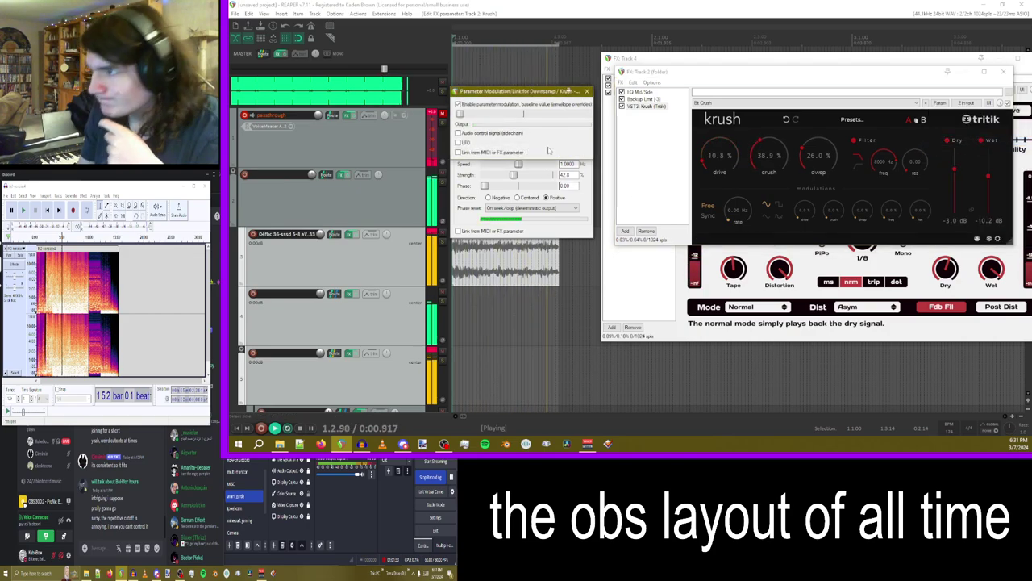
pyautogui.click(458, 142)
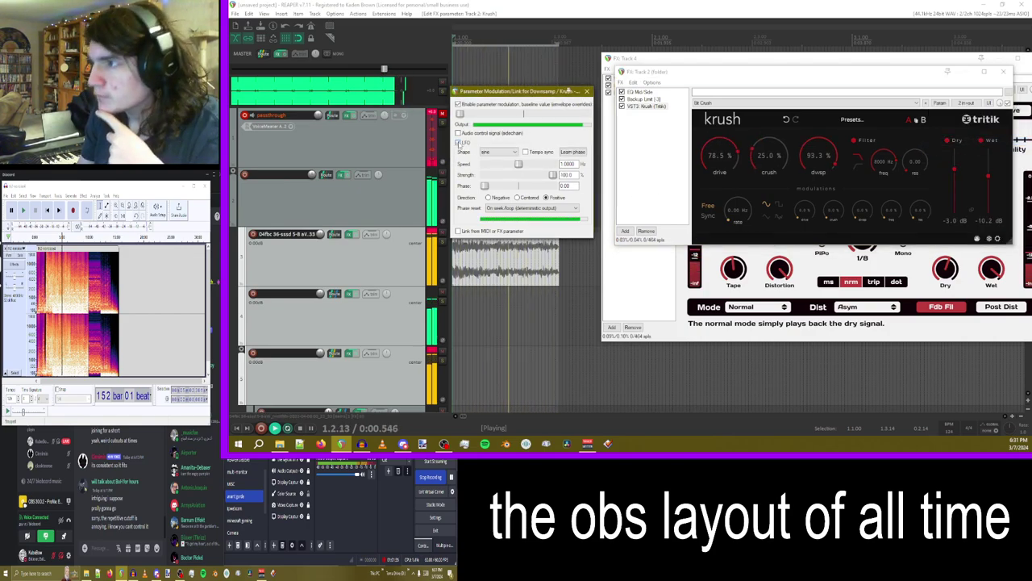
pyautogui.click(500, 151)
pyautogui.click(498, 187)
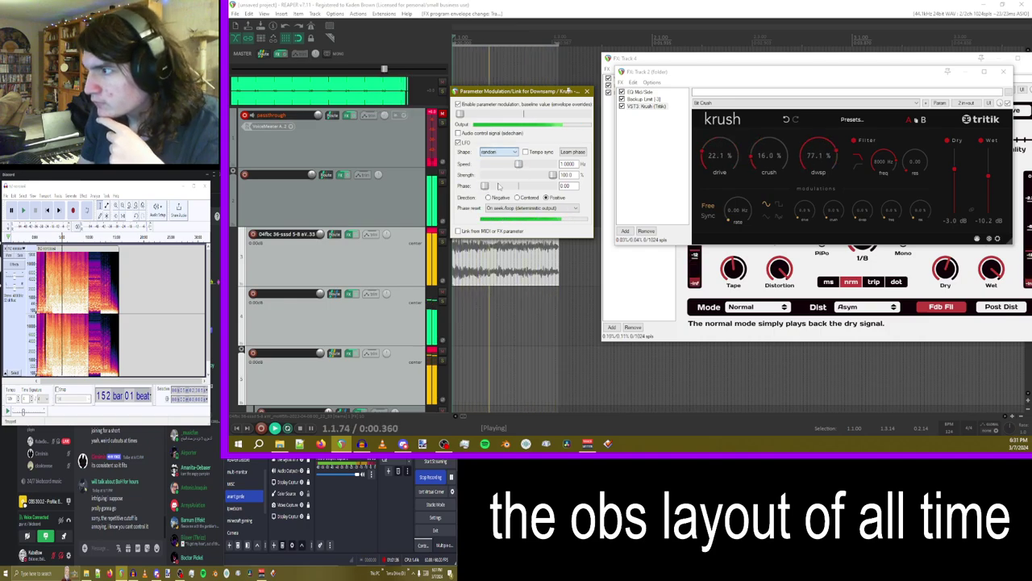
pyautogui.moveTo(521, 163); pyautogui.dragTo(545, 164)
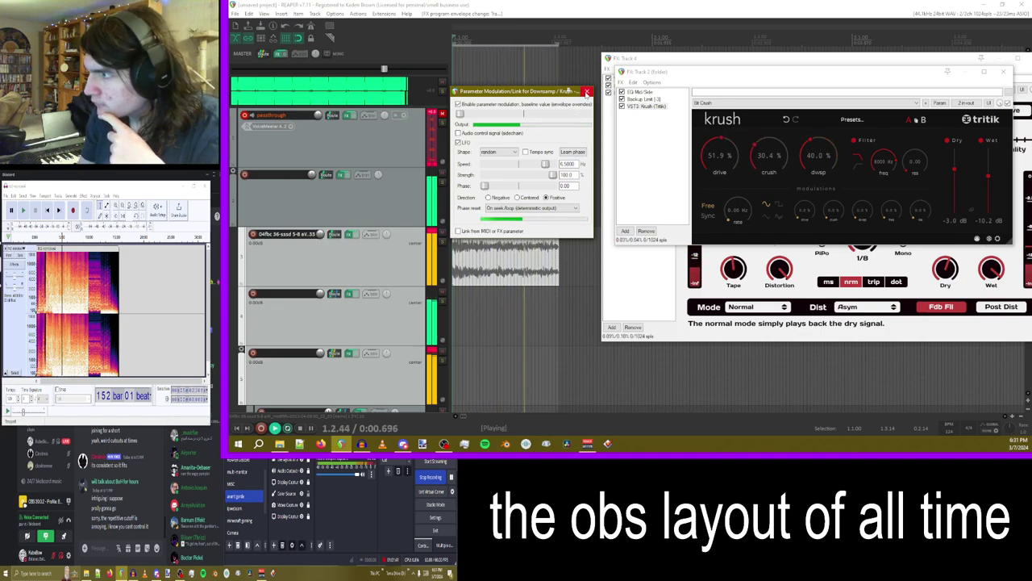
pyautogui.click(586, 91)
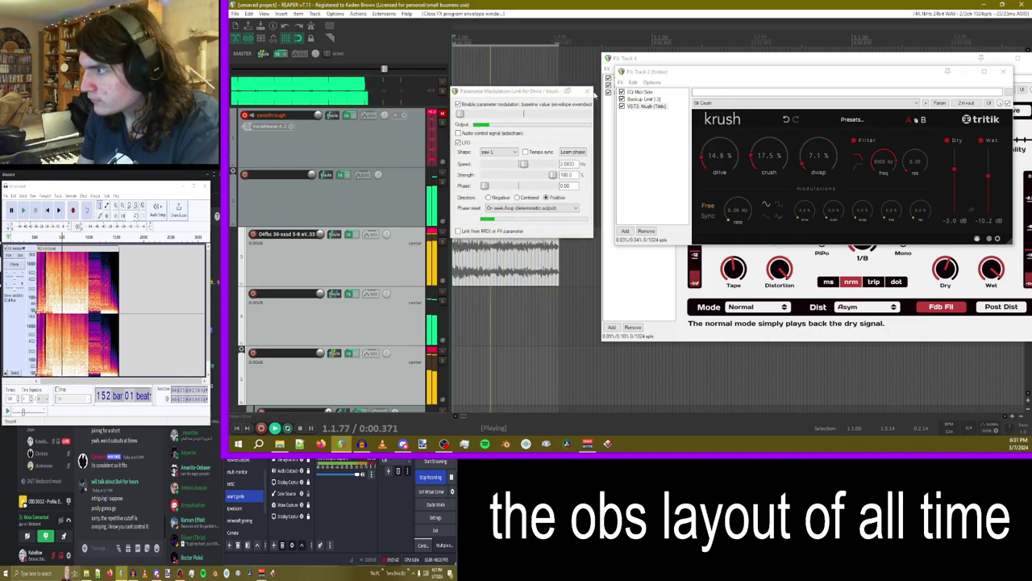
pyautogui.click(586, 91)
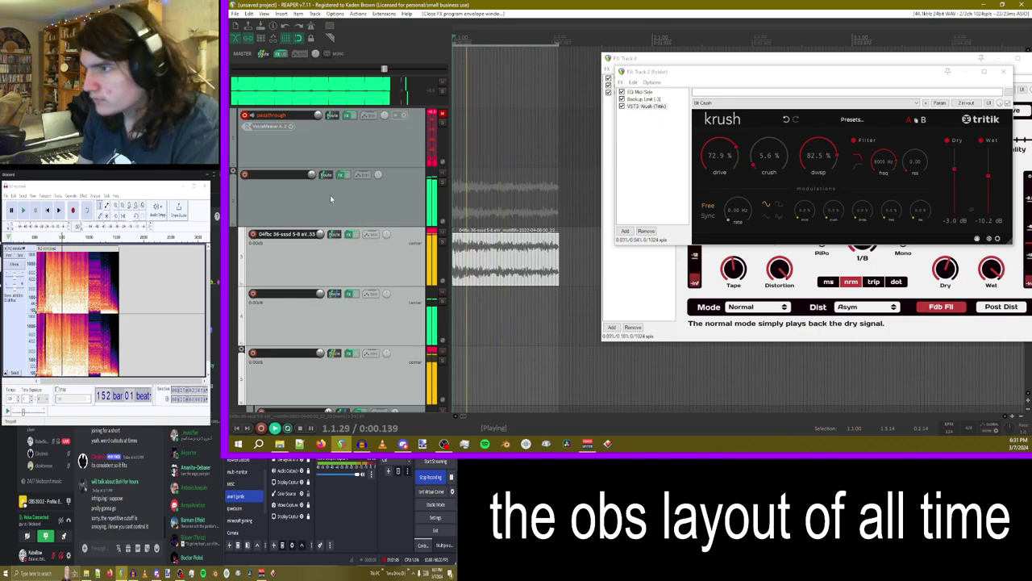
# - Insert a new track and place it directly above the Krush folder track
pyautogui.rightClick(352, 136)
pyautogui.click(391, 165)
pyautogui.moveTo(323, 242); pyautogui.dragTo(295, 186)
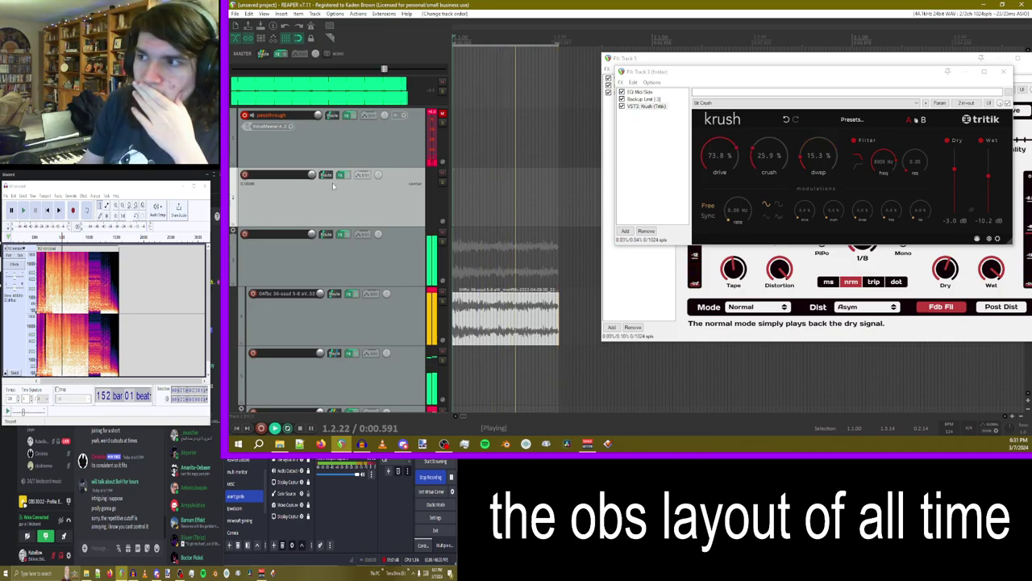
# - Add MTremolo to the new track's effects and nest the Krush folder track beneath that track
pyautogui.click(379, 175)
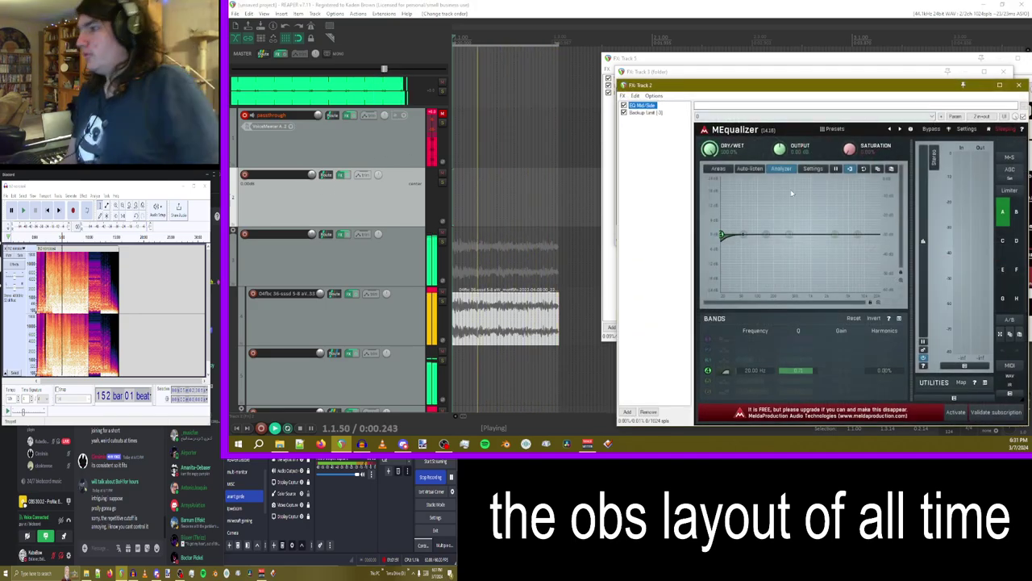
pyautogui.click(627, 410)
pyautogui.write('trem')
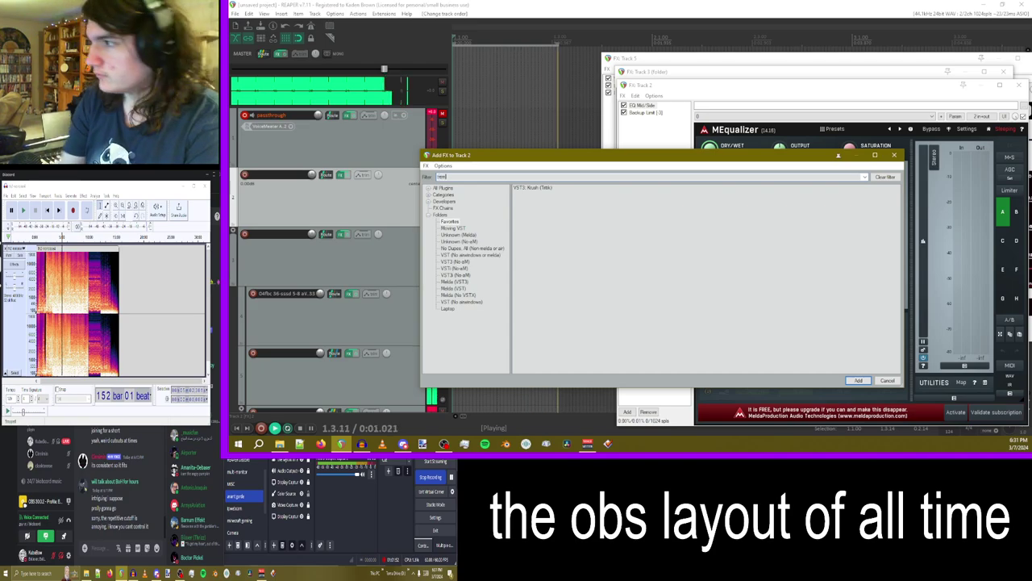
pyautogui.doubleClick(563, 187)
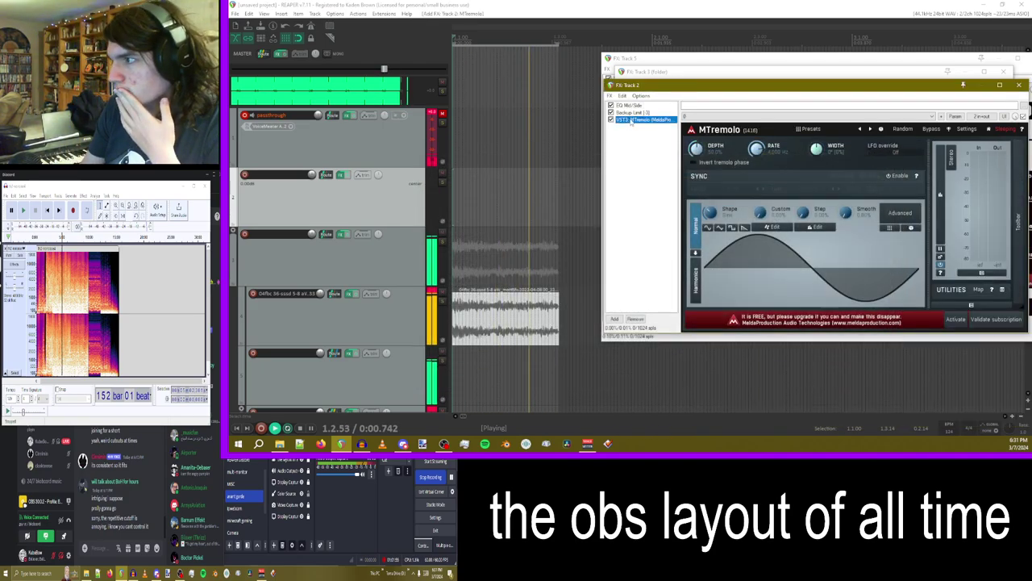
pyautogui.moveTo(315, 211); pyautogui.dragTo(316, 218)
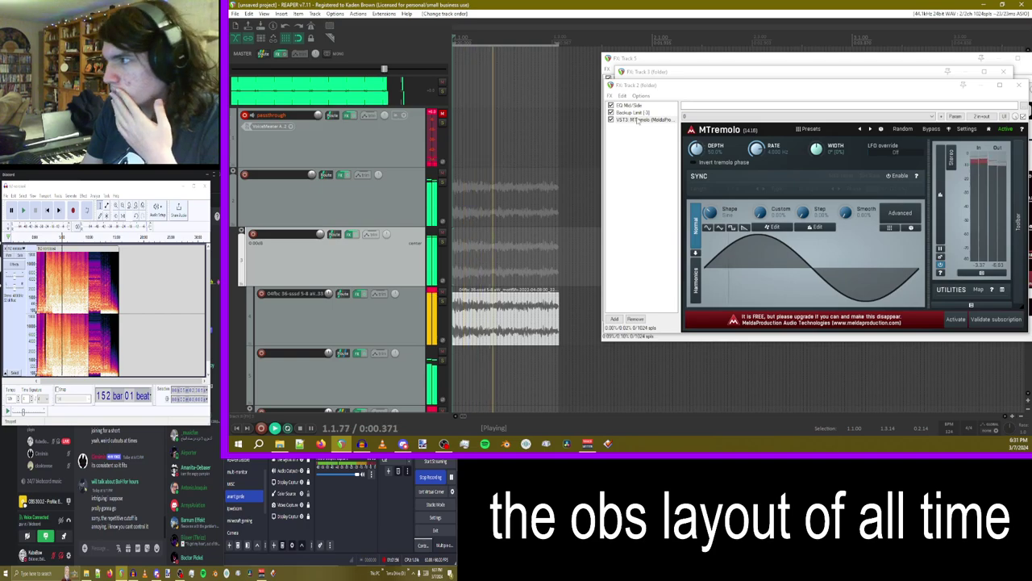
# - Bypass the new parent track's mid/side EQ and backup limiter, and give MTremolo a saw shape at a 20 Hz rate
pyautogui.click(672, 108)
pyautogui.moveTo(696, 148); pyautogui.dragTo(696, 193)
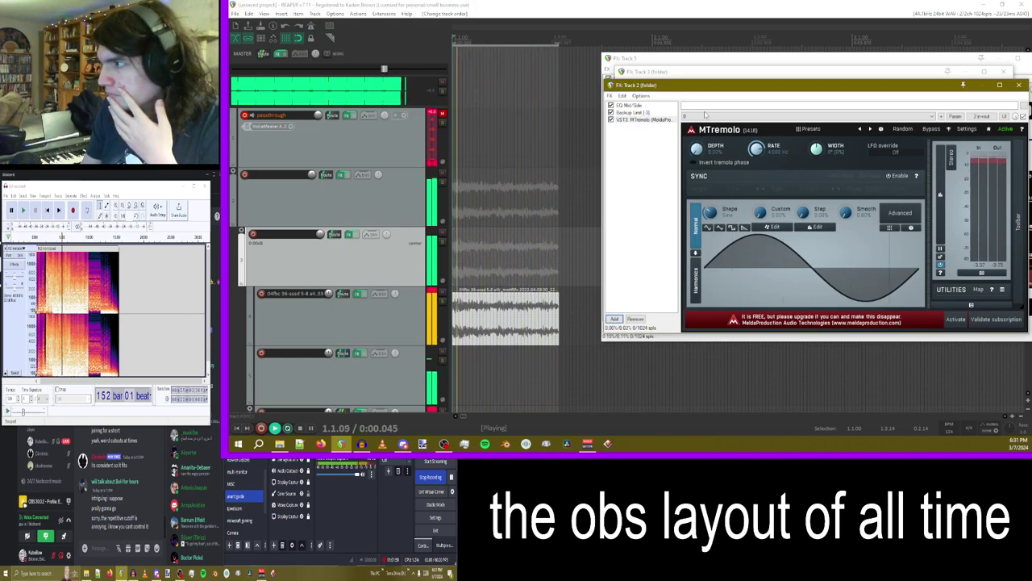
pyautogui.moveTo(655, 86); pyautogui.dragTo(455, 83)
pyautogui.click(410, 110)
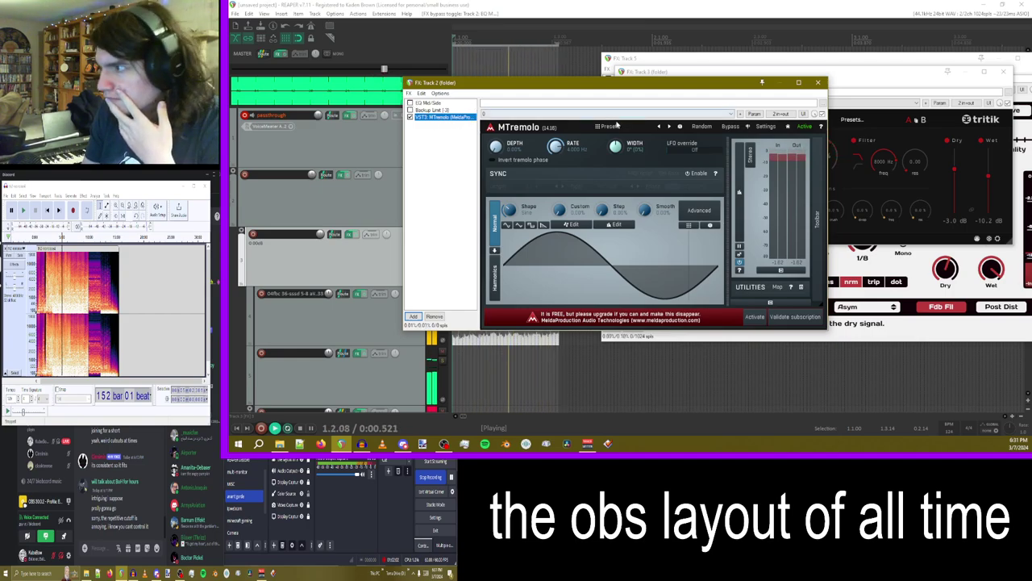
pyautogui.click(543, 225)
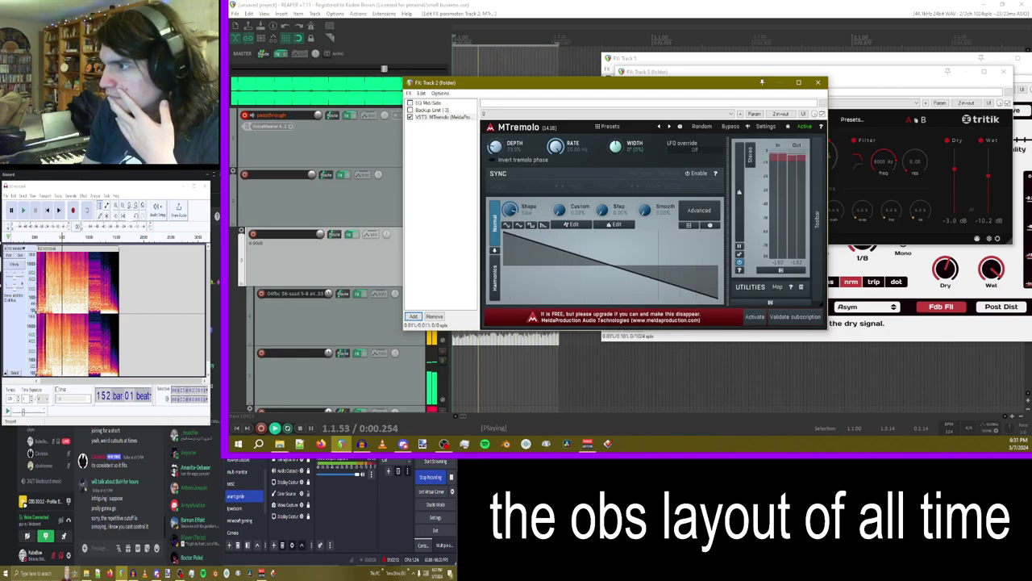
pyautogui.click(821, 83)
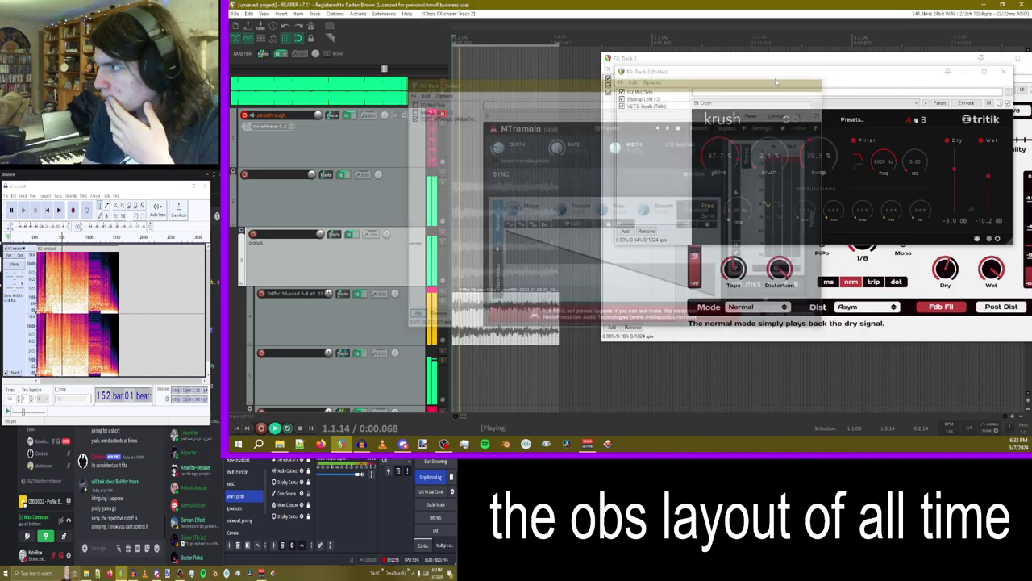
# - Duplicate Krush twice in its folder track's effect chain and set the last copy's wet level to -3.0 dB
pyautogui.moveTo(663, 72); pyautogui.dragTo(643, 69)
pyautogui.click(636, 104)
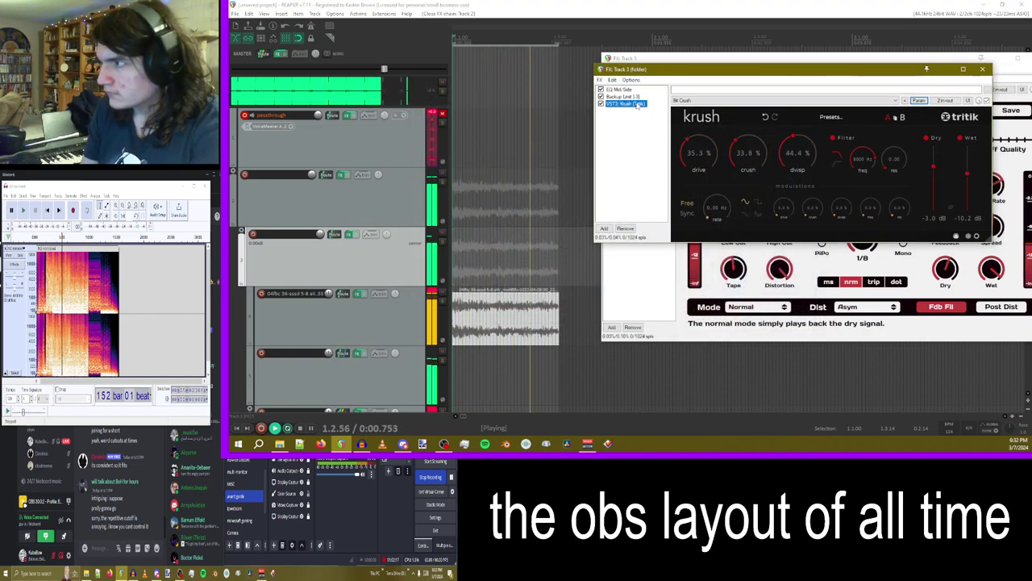
pyautogui.hotkey('ctrl', 'c')
pyautogui.hotkey('ctrl', 'v')
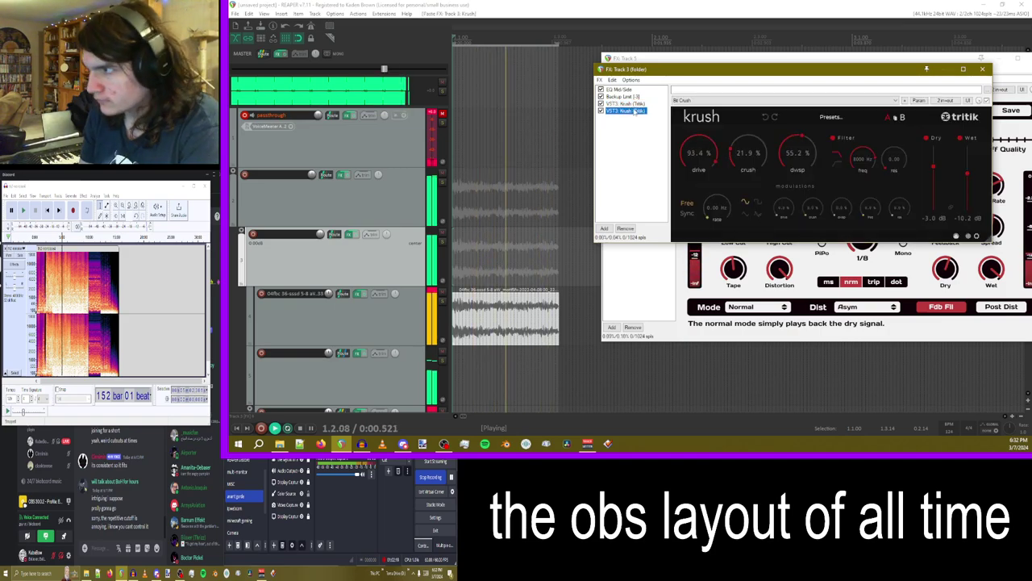
pyautogui.hotkey('ctrl', 'v')
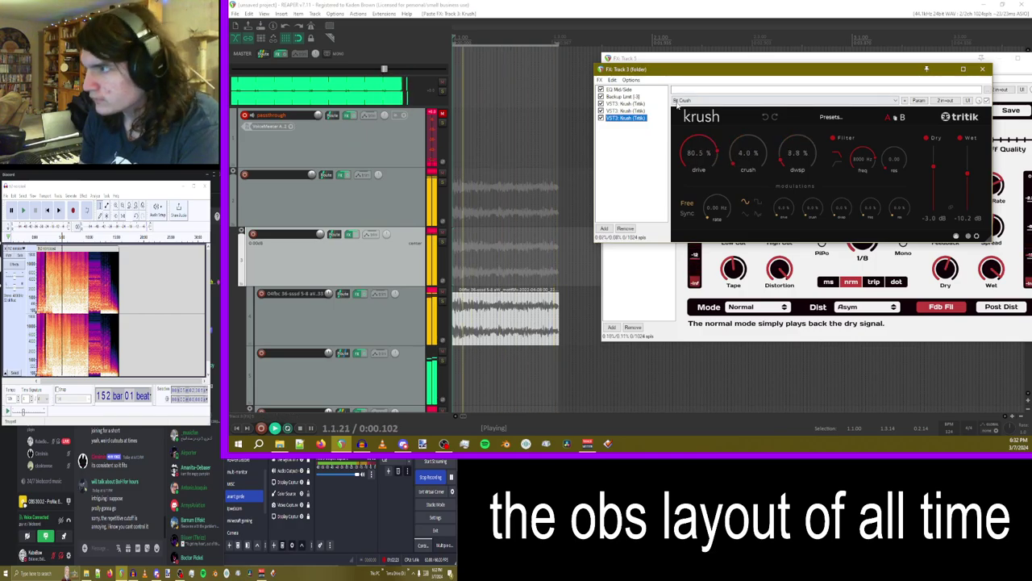
pyautogui.click(340, 174)
pyautogui.click(819, 82)
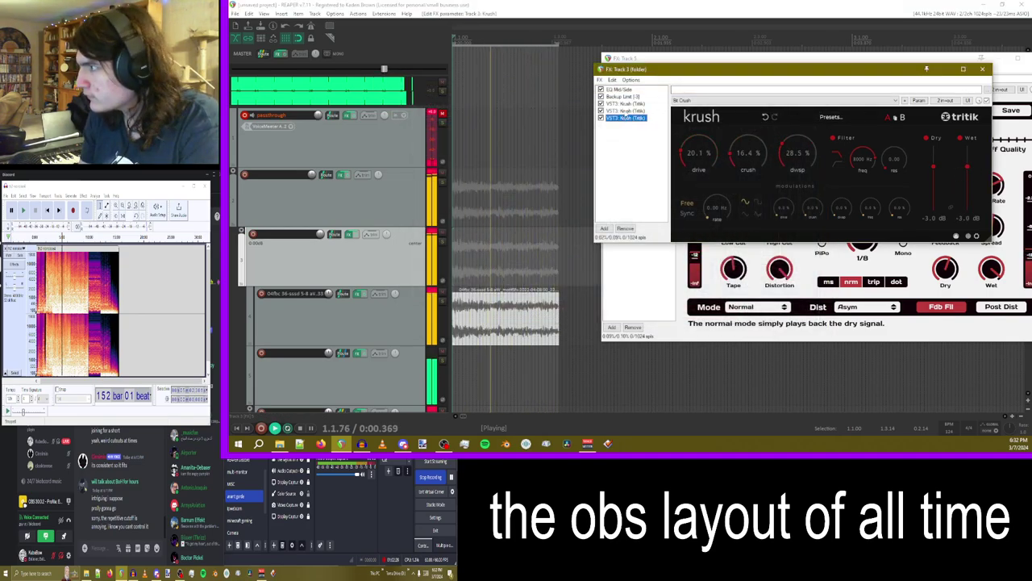
pyautogui.click(626, 110)
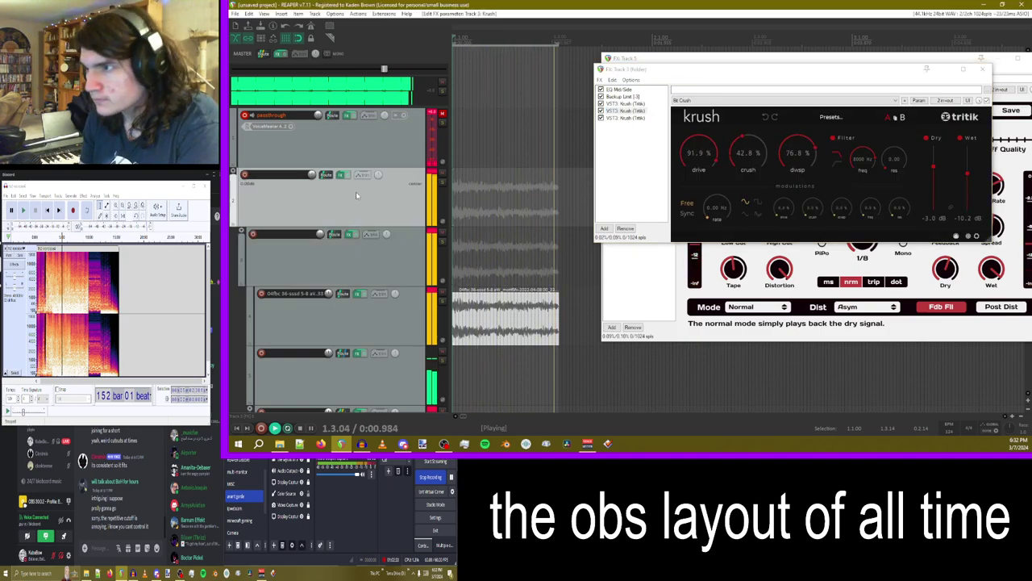
pyautogui.rightClick(356, 191)
pyautogui.click(419, 166)
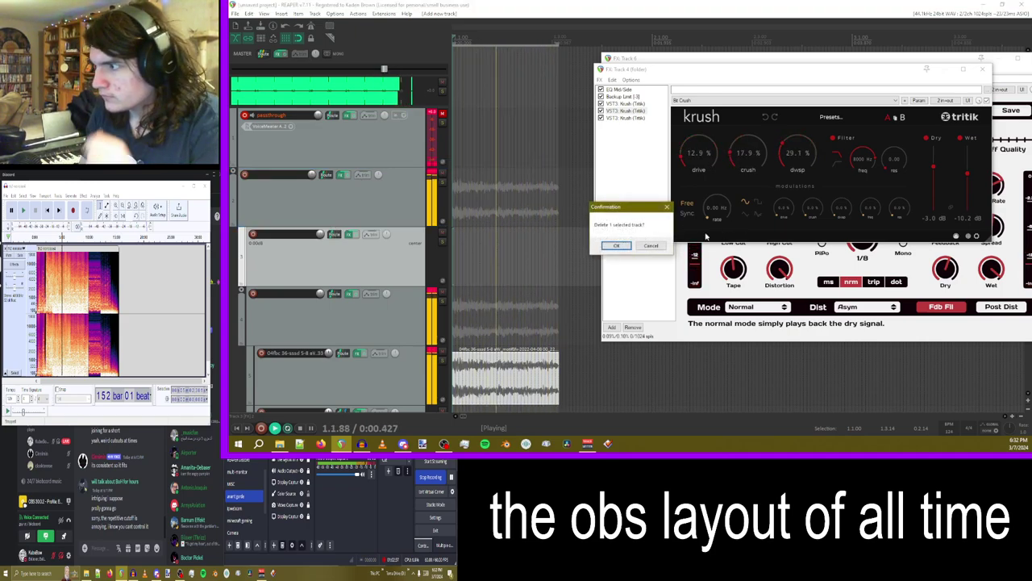
pyautogui.press('Delete')
# - Add MFreqShifter after MTremolo in the outermost folder track's effect chain
pyautogui.click(342, 176)
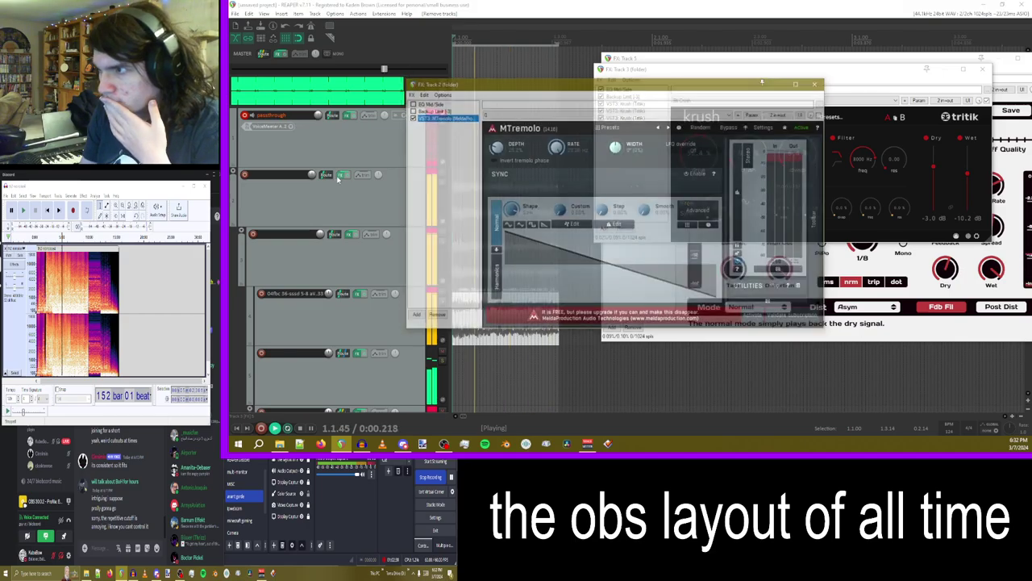
pyautogui.moveTo(473, 84); pyautogui.dragTo(441, 91)
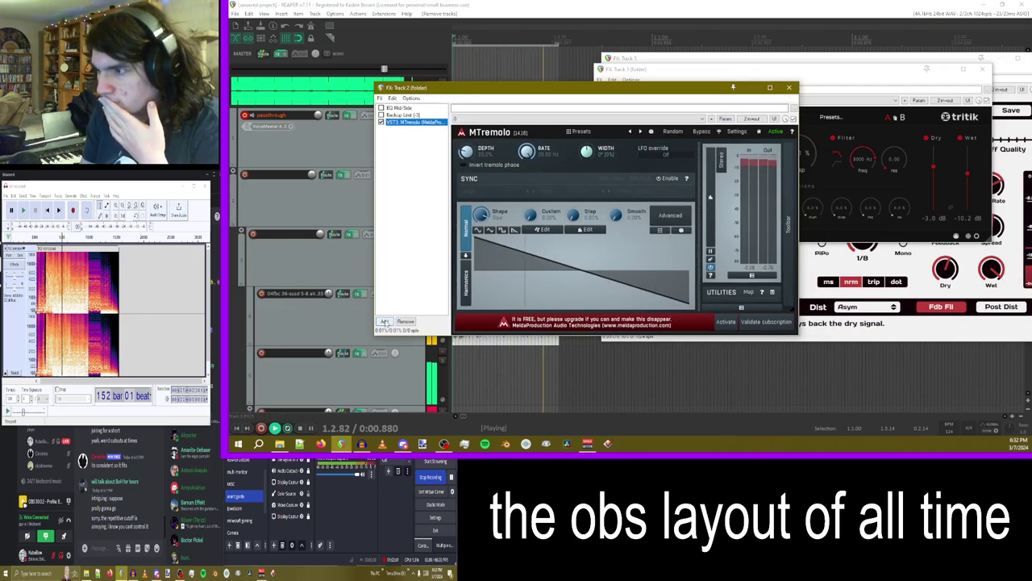
pyautogui.click(385, 322)
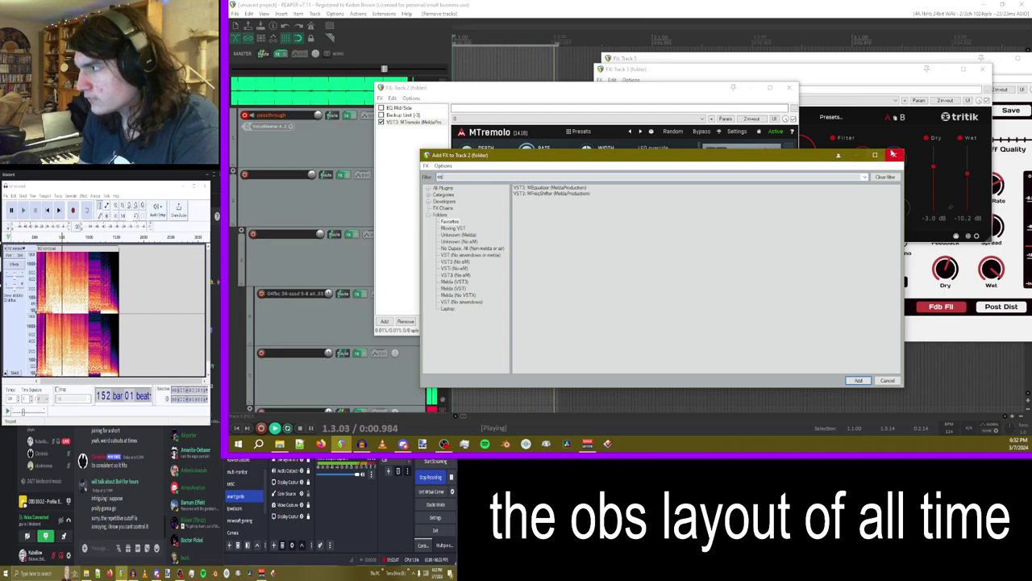
pyautogui.doubleClick(547, 194)
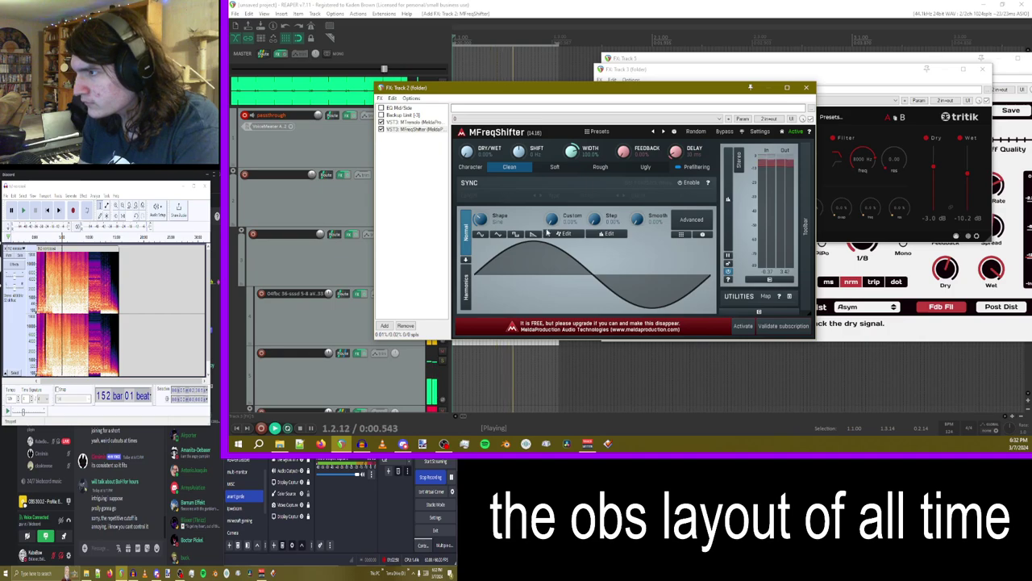
# - Modulate MFreqShifter's shift with a centered random LFO at about 7.2% strength, with the baseline value near the middle
pyautogui.click(742, 119)
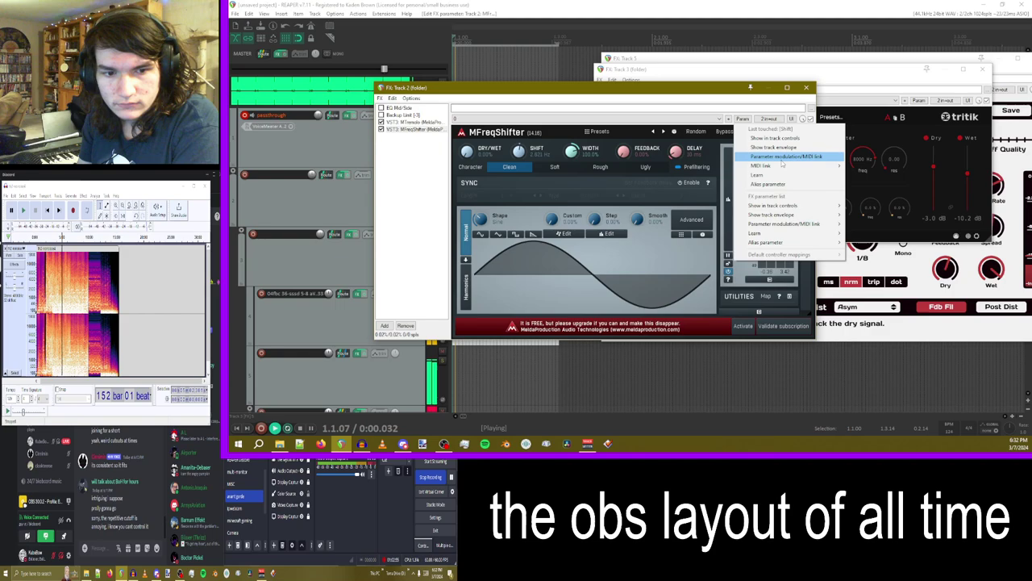
pyautogui.click(782, 156)
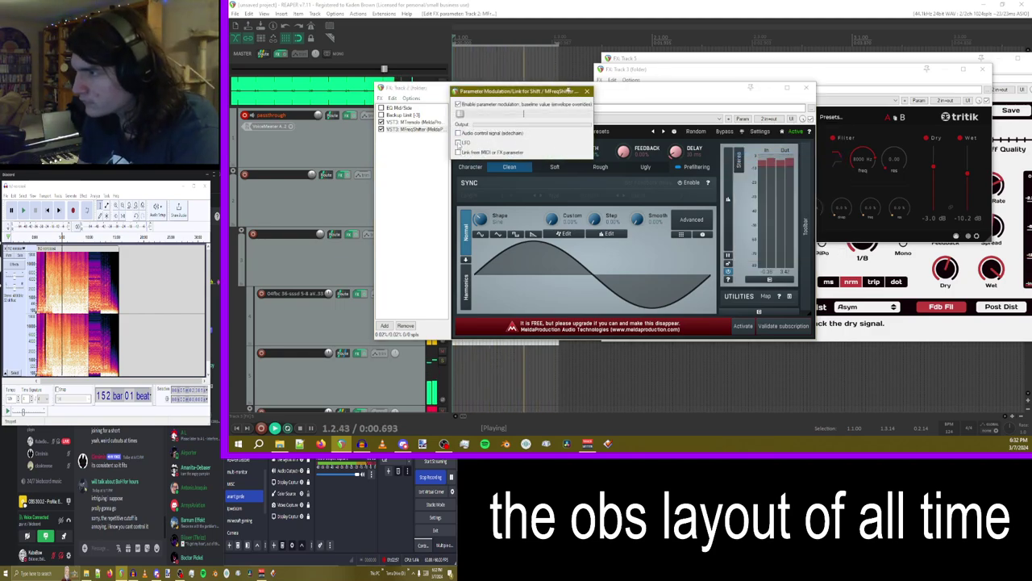
pyautogui.click(459, 143)
pyautogui.click(500, 152)
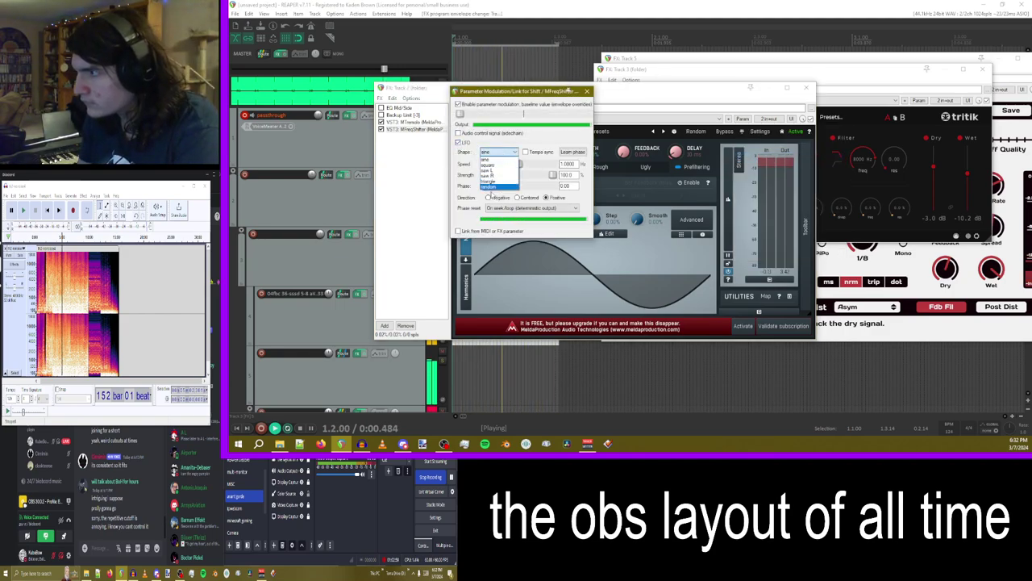
pyautogui.click(487, 186)
pyautogui.moveTo(498, 92); pyautogui.dragTo(640, 174)
pyautogui.moveTo(660, 253); pyautogui.dragTo(655, 262)
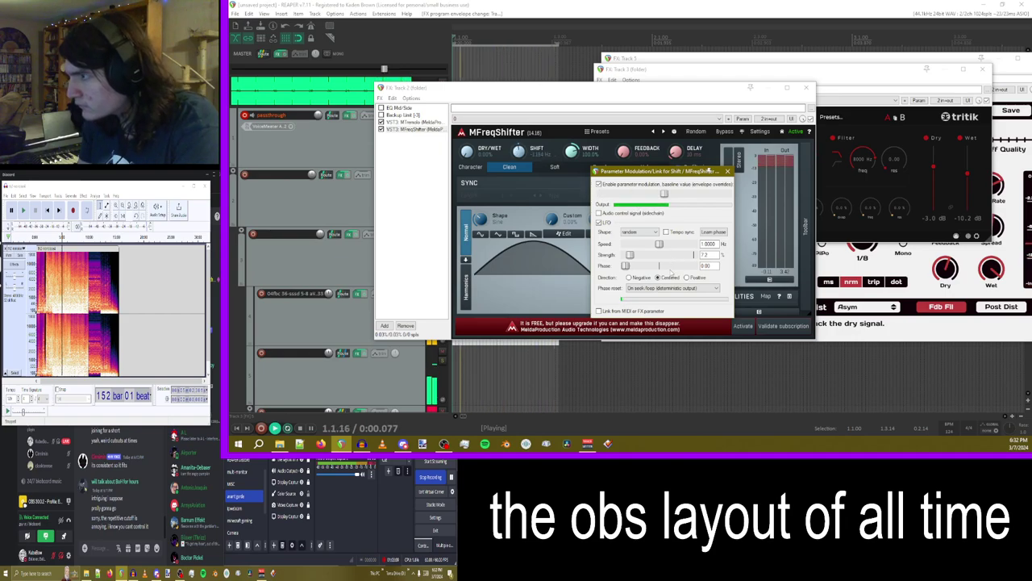
pyautogui.click(727, 171)
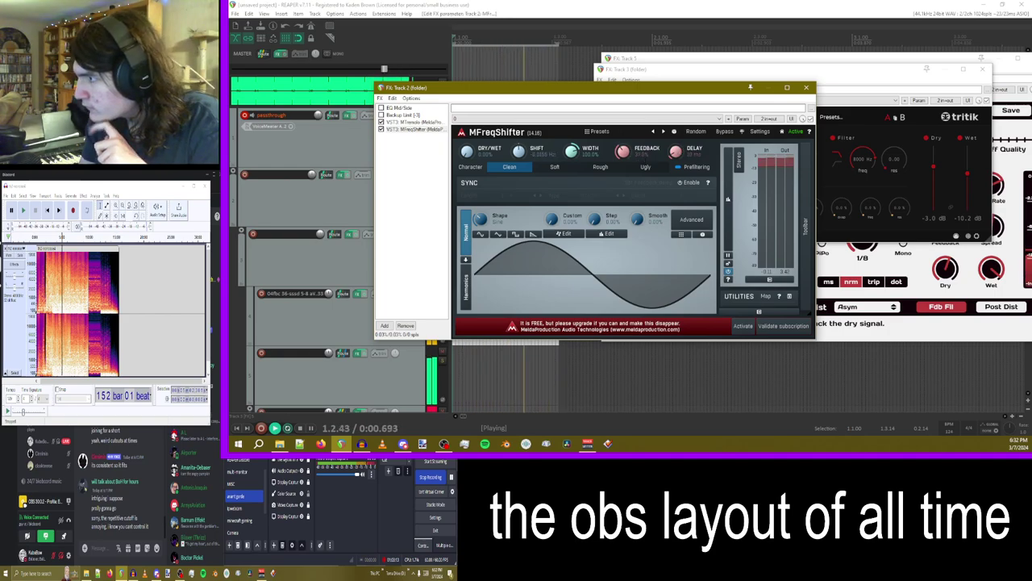
# - Modulate MFreqShifter's feedback with a random LFO
pyautogui.click(755, 132)
pyautogui.click(786, 152)
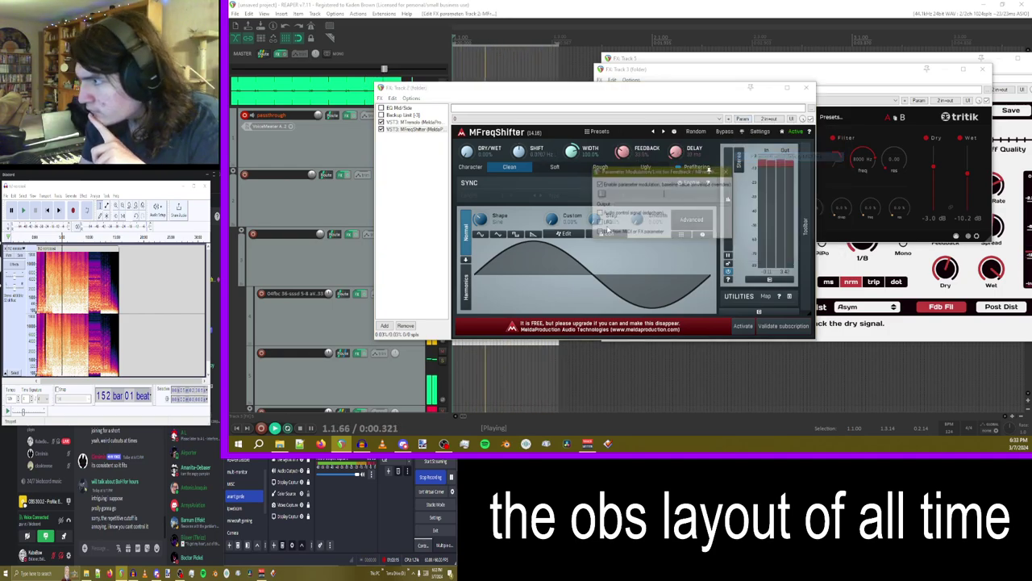
pyautogui.click(620, 223)
pyautogui.click(640, 232)
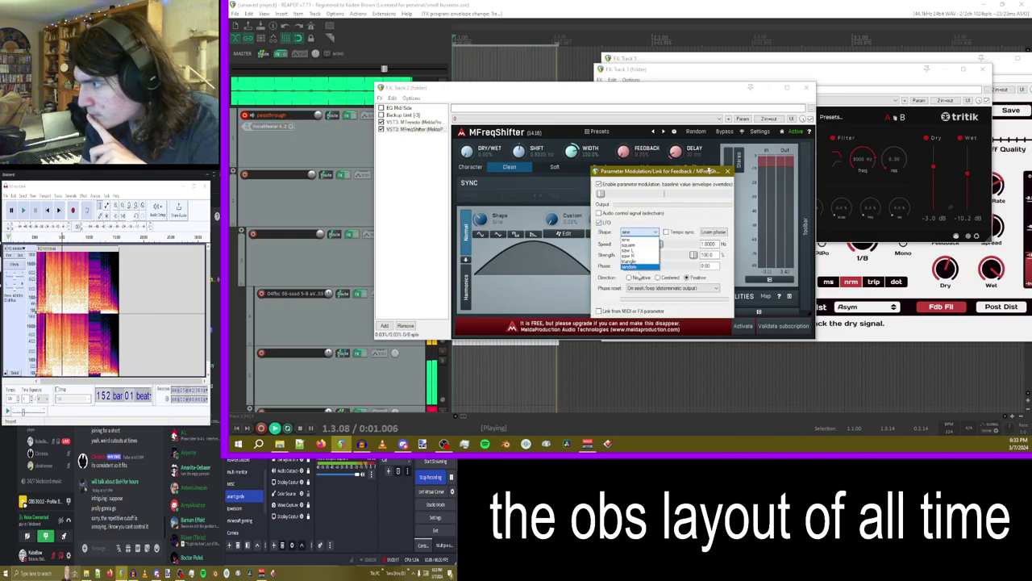
pyautogui.click(672, 212)
pyautogui.click(729, 171)
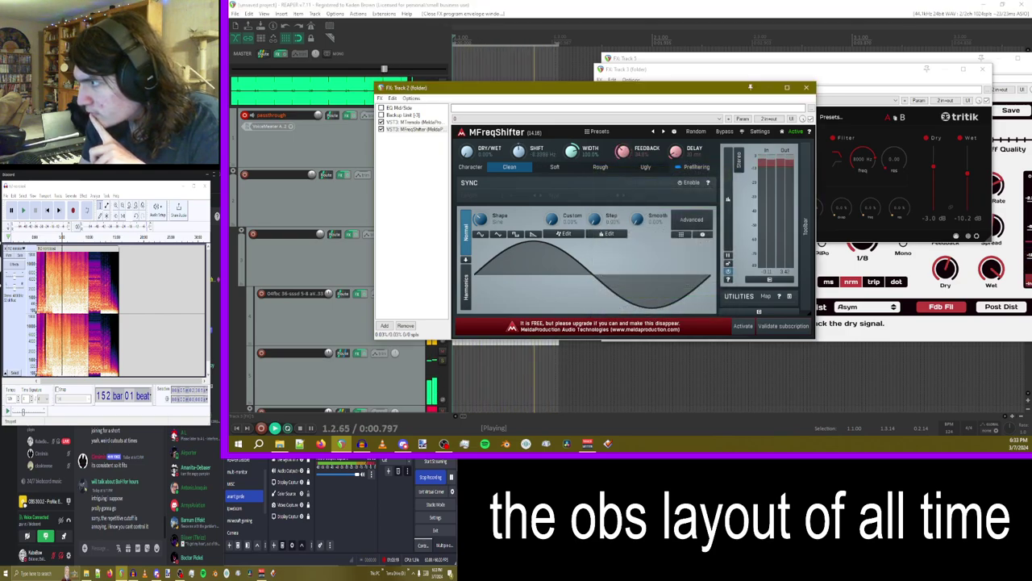
# - Modulate MFreqShifter's delay with an LFO and raise the plugin's dry/wet amount
pyautogui.click(744, 119)
pyautogui.click(770, 158)
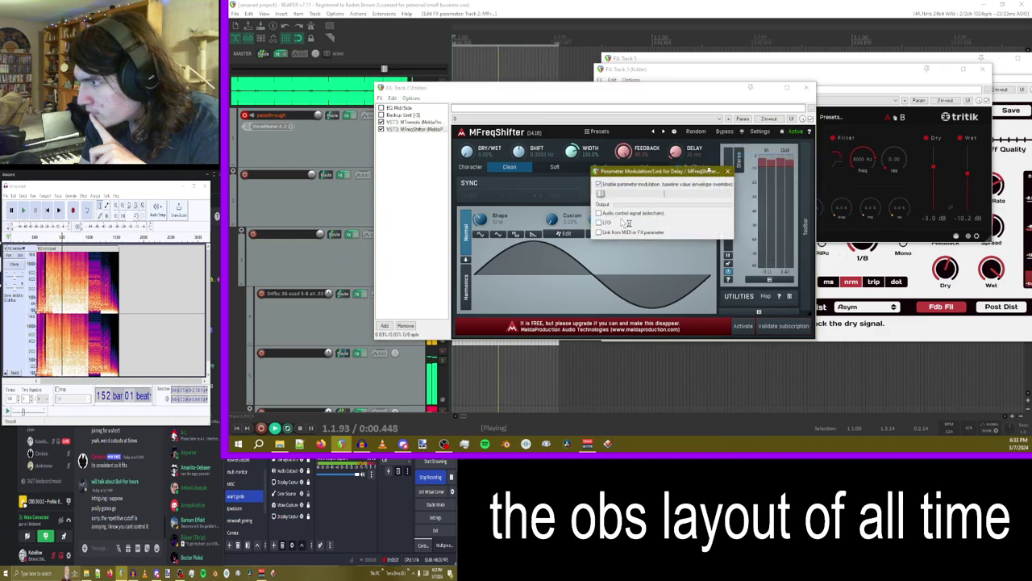
pyautogui.click(622, 223)
pyautogui.click(629, 224)
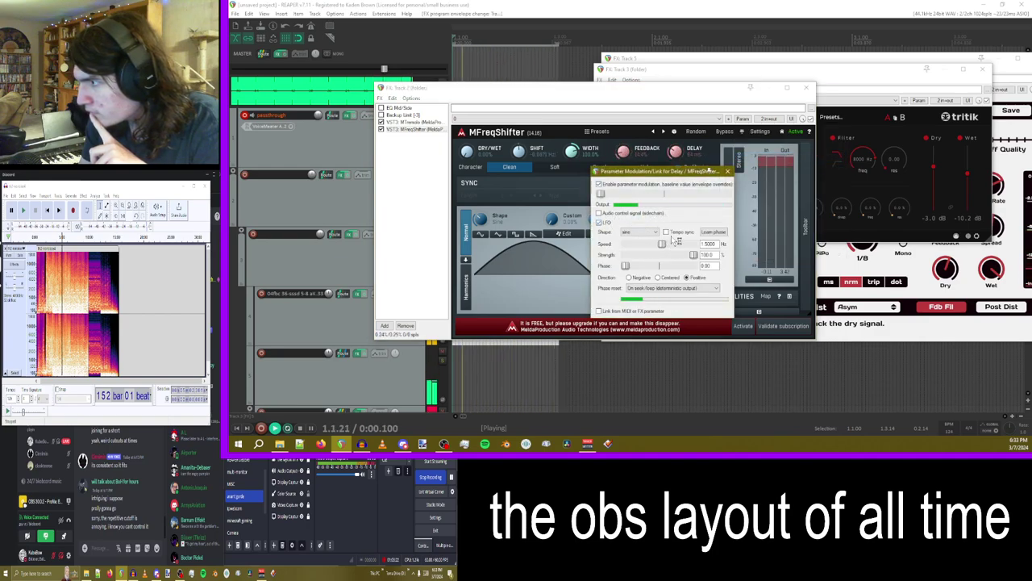
pyautogui.click(729, 171)
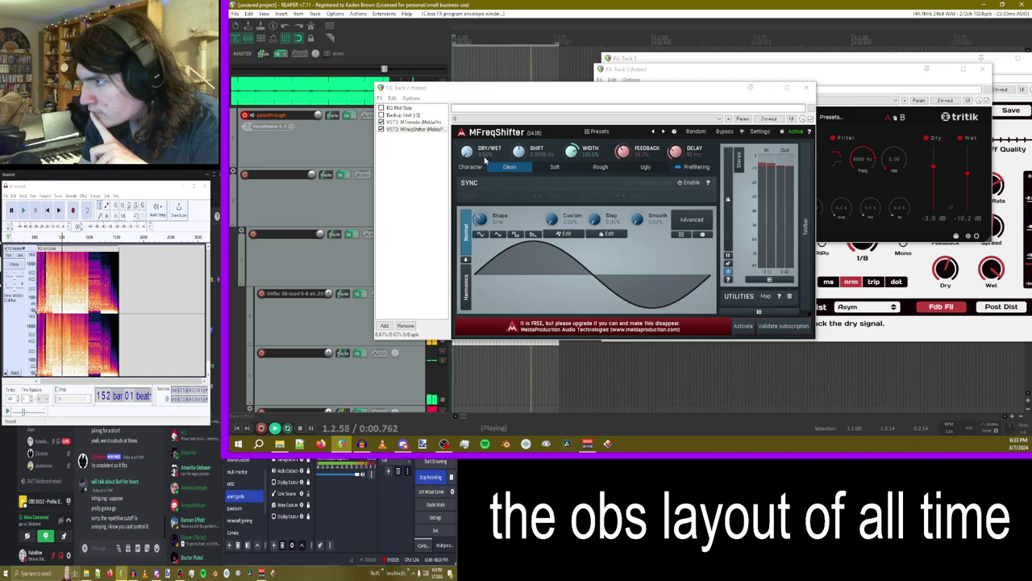
pyautogui.moveTo(485, 158); pyautogui.dragTo(485, 143)
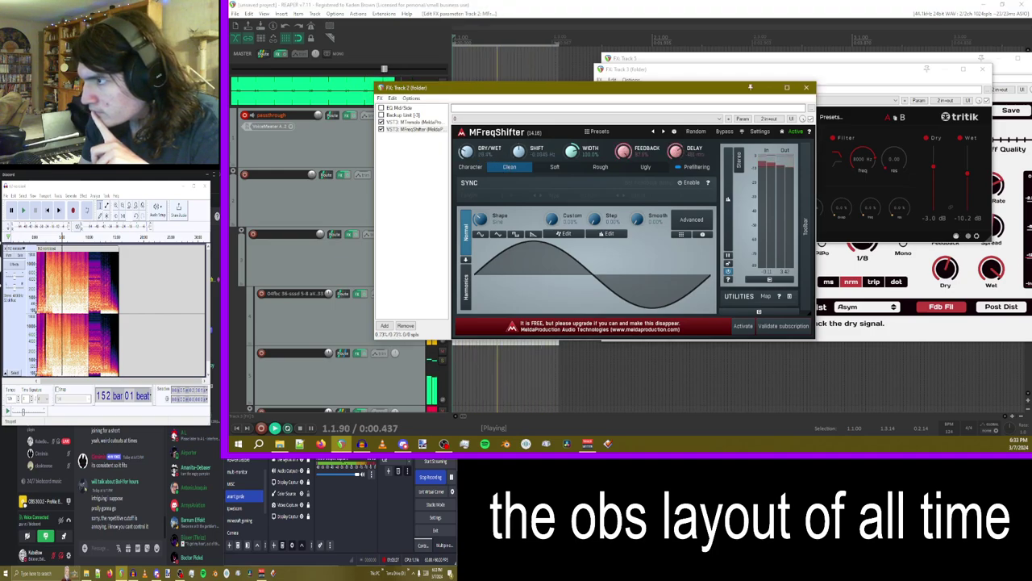
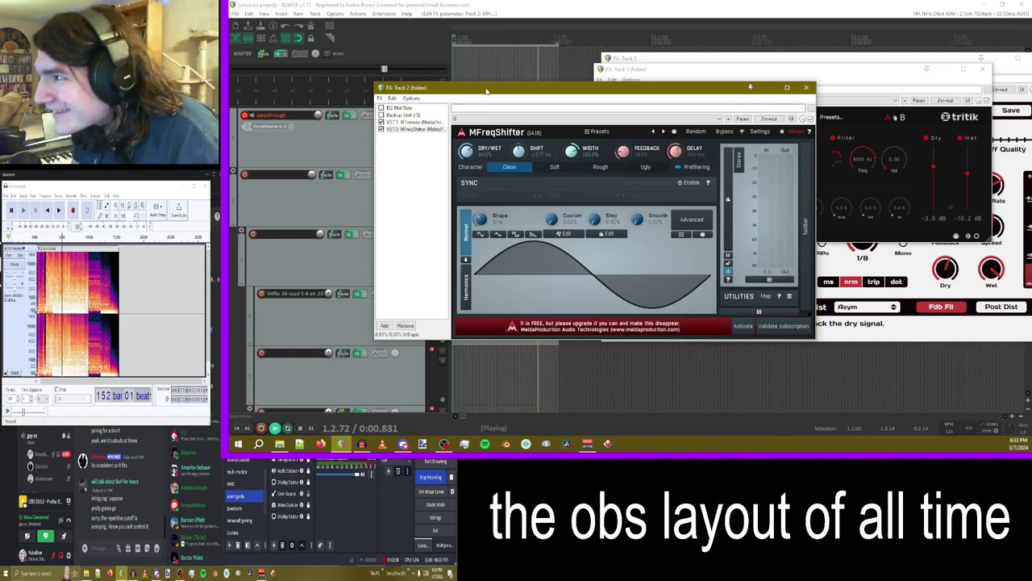
# - Move Backup Limit to the end of the outermost folder track's effect chain, enable it, and unmute the folder while keeping passthrough muted
pyautogui.moveTo(486, 92); pyautogui.dragTo(643, 76)
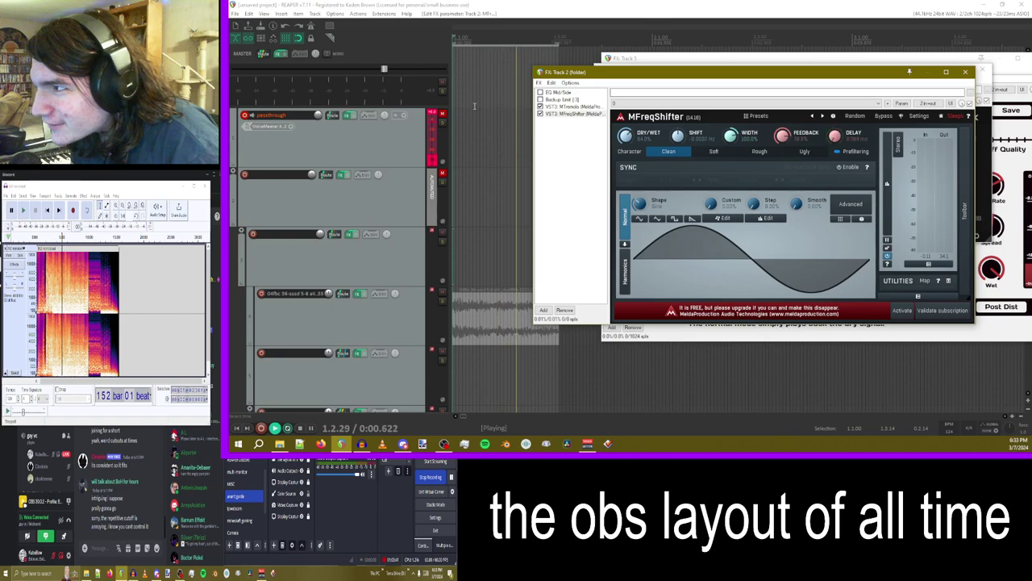
pyautogui.click(442, 114)
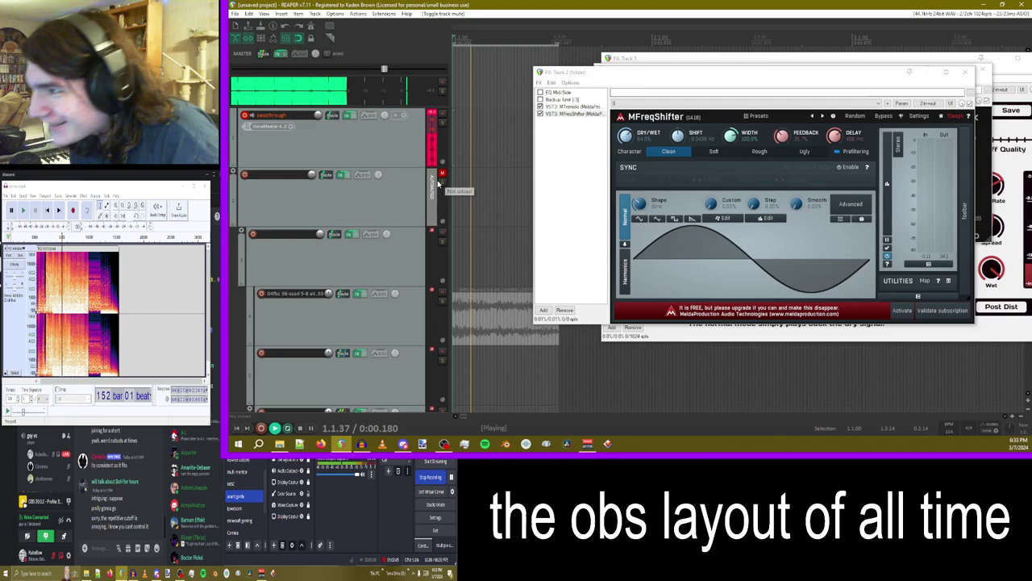
pyautogui.moveTo(553, 100); pyautogui.dragTo(549, 121)
pyautogui.click(540, 114)
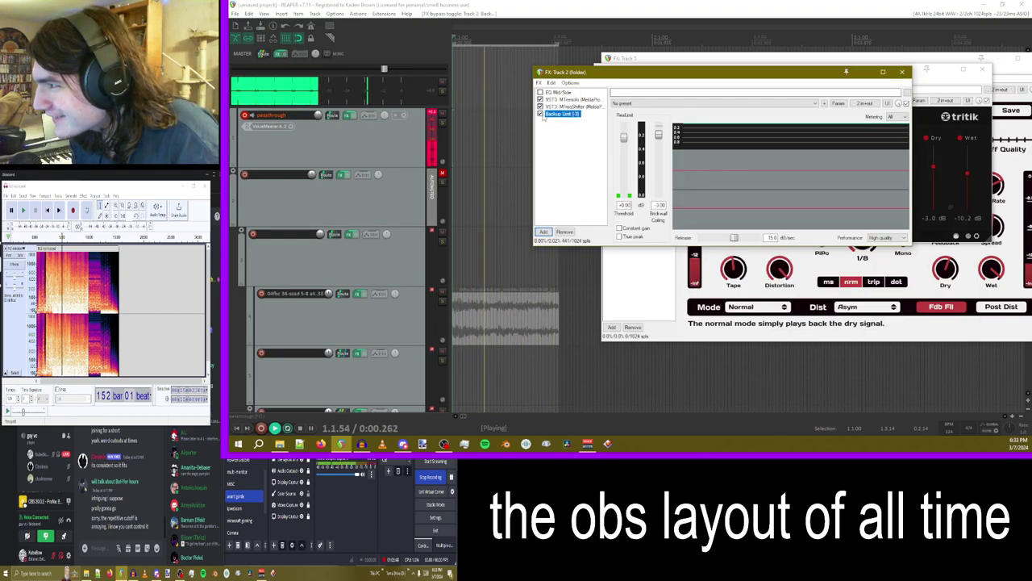
pyautogui.click(443, 173)
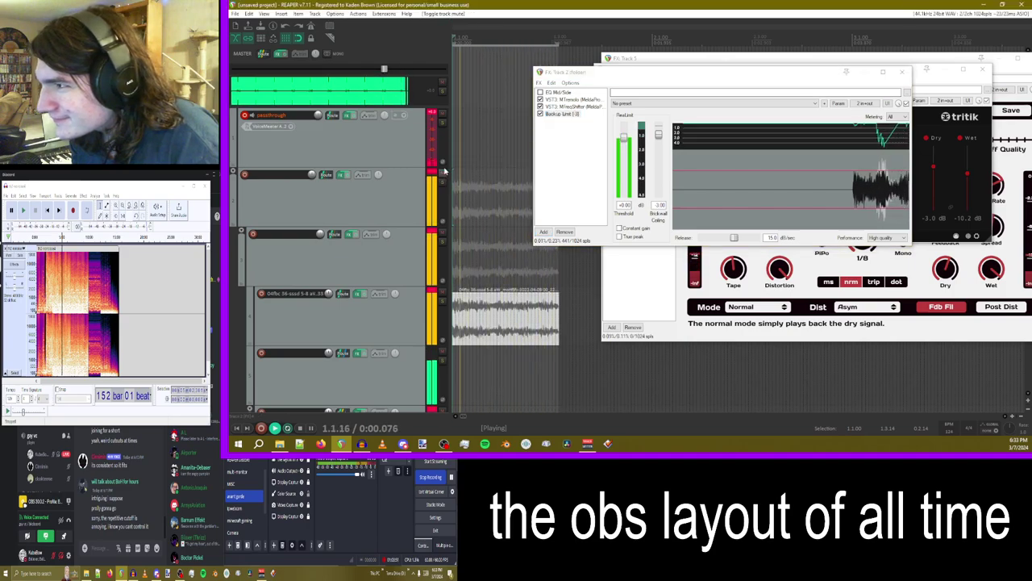
pyautogui.click(443, 113)
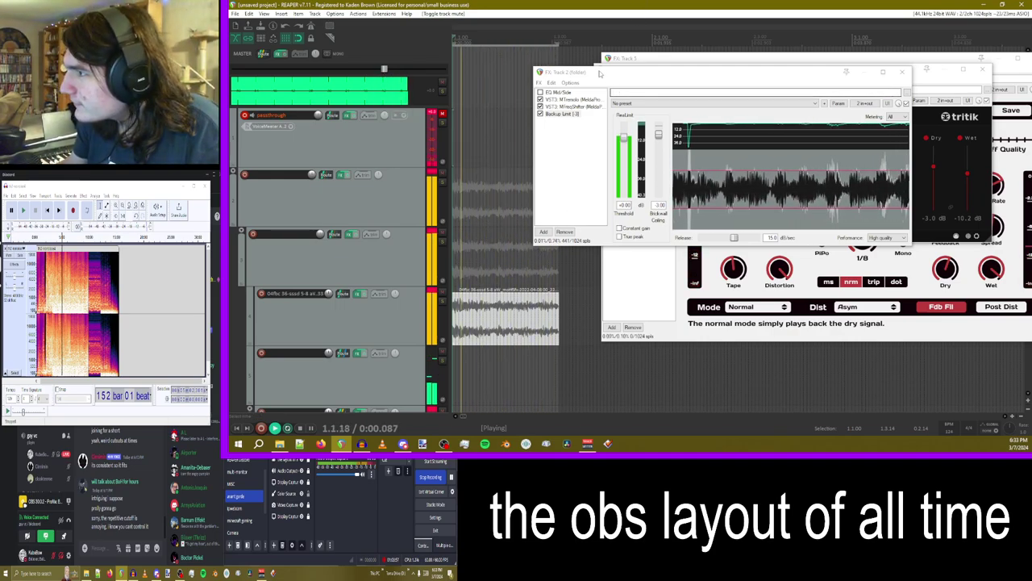
# - Set MFreqShifter's dry/wet to 100%
pyautogui.moveTo(600, 73); pyautogui.dragTo(527, 105)
pyautogui.click(500, 131)
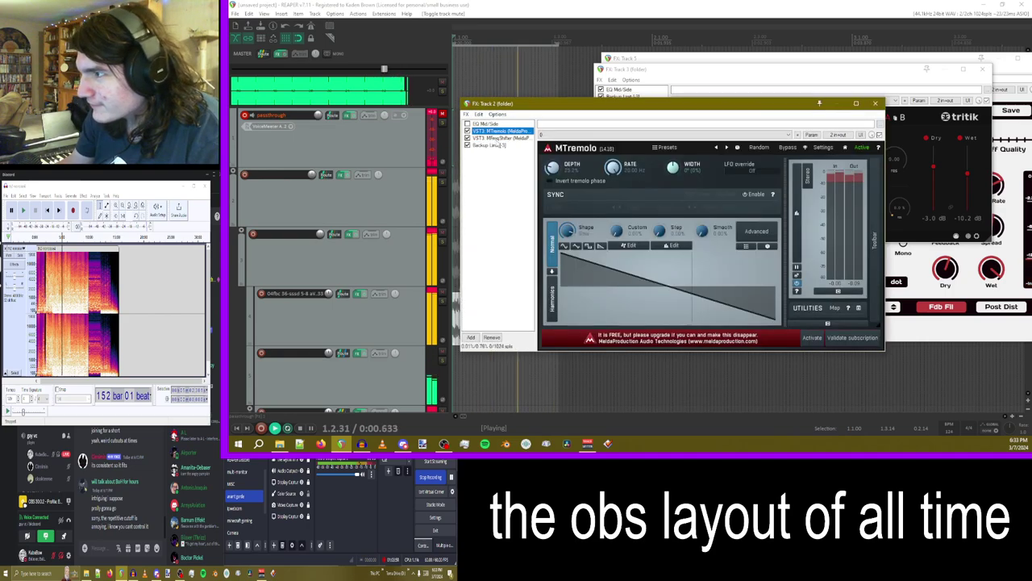
pyautogui.click(496, 138)
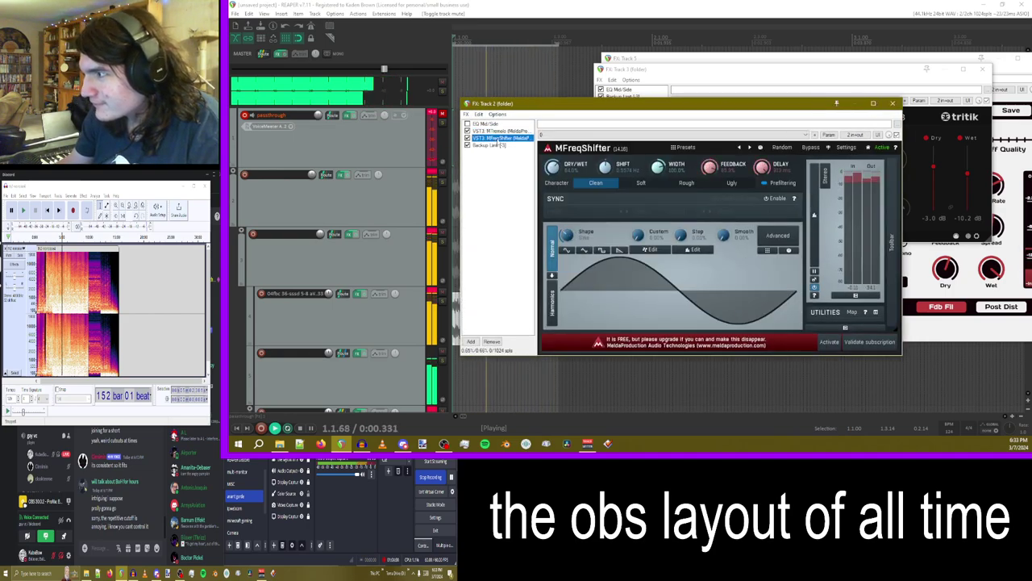
pyautogui.click(781, 147)
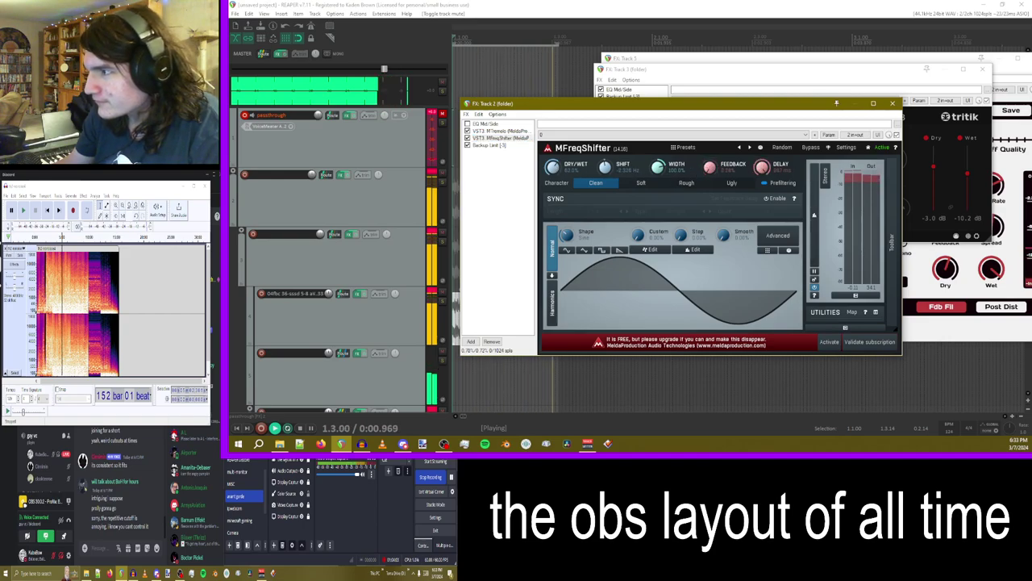
pyautogui.click(781, 148)
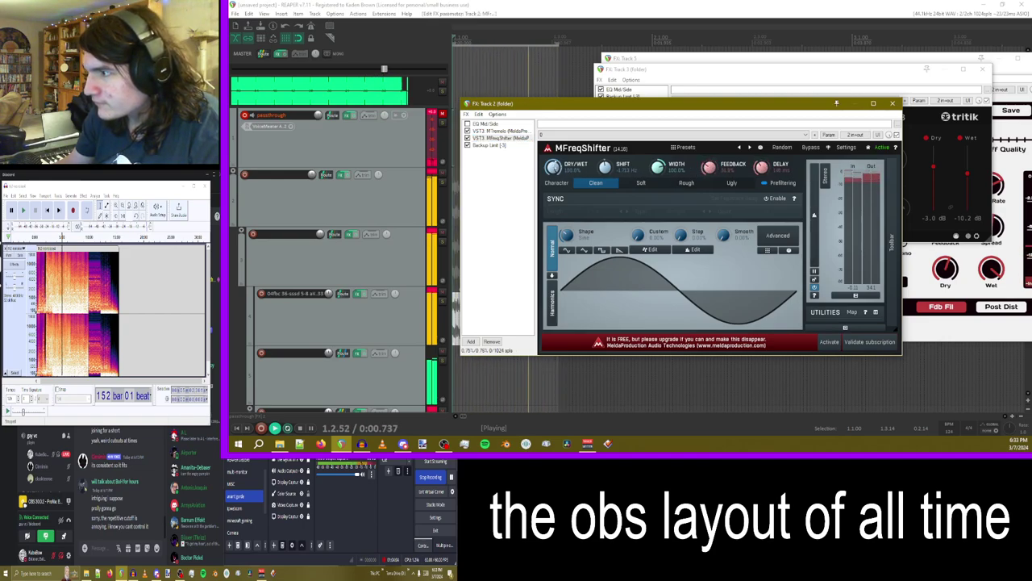
# - Duplicate MTremolo twice after MFreqShifter, giving the first copy a rectangle shape and the second a triangle shape
pyautogui.click(492, 138)
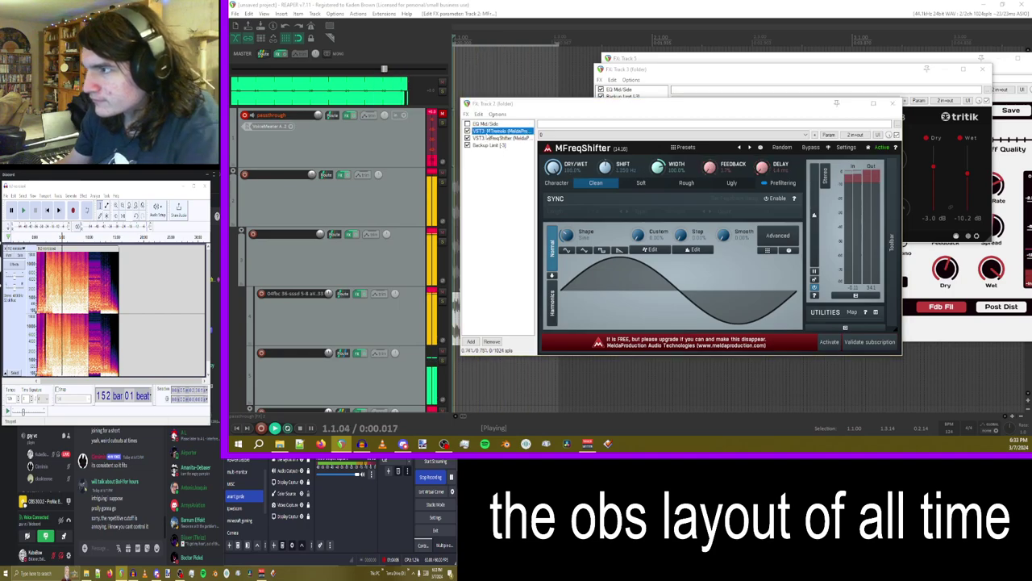
pyautogui.hotkey('ctrl', 'v')
pyautogui.moveTo(502, 156); pyautogui.dragTo(500, 150)
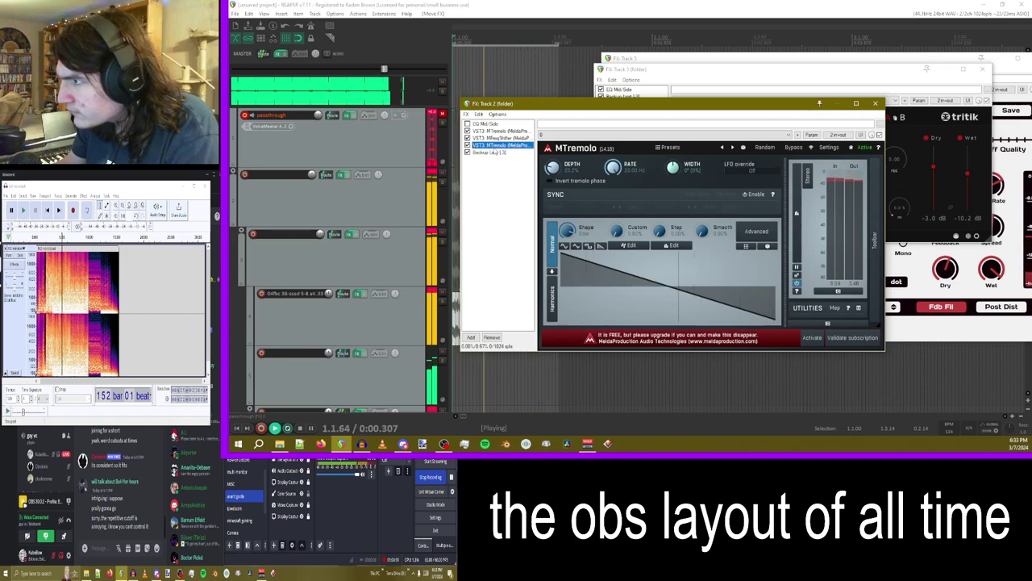
pyautogui.click(588, 246)
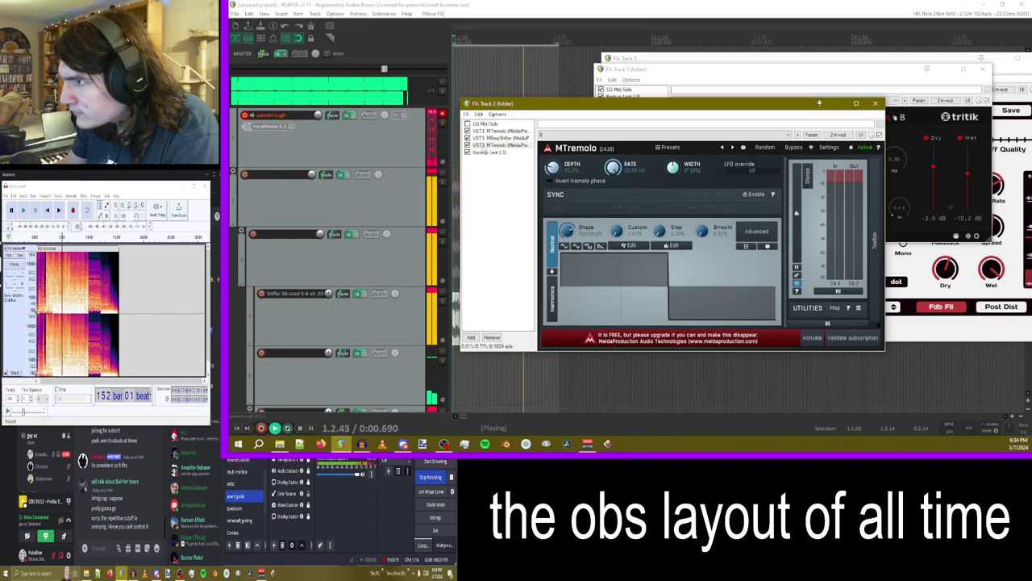
pyautogui.hotkey('ctrl', 'v')
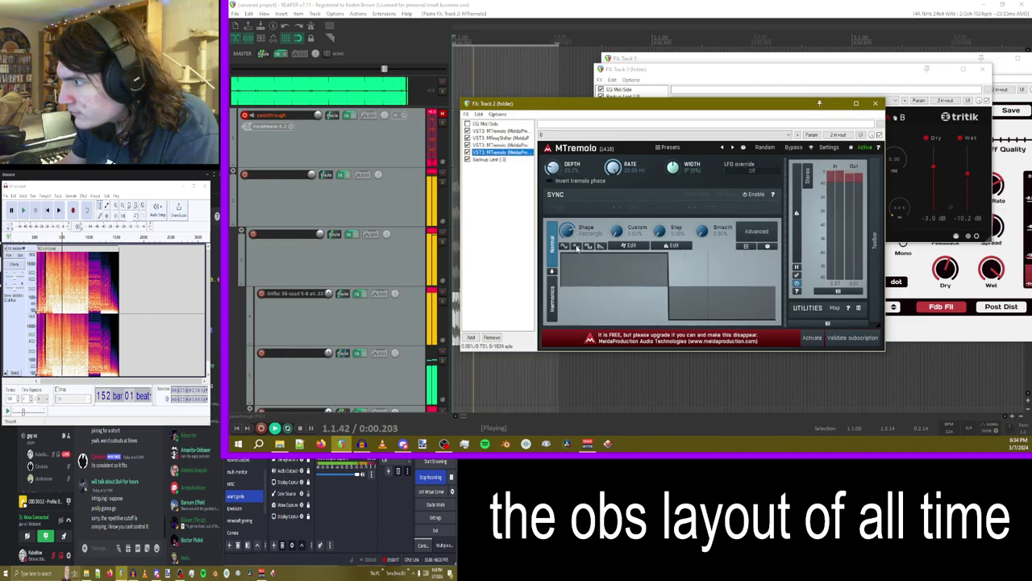
pyautogui.click(576, 246)
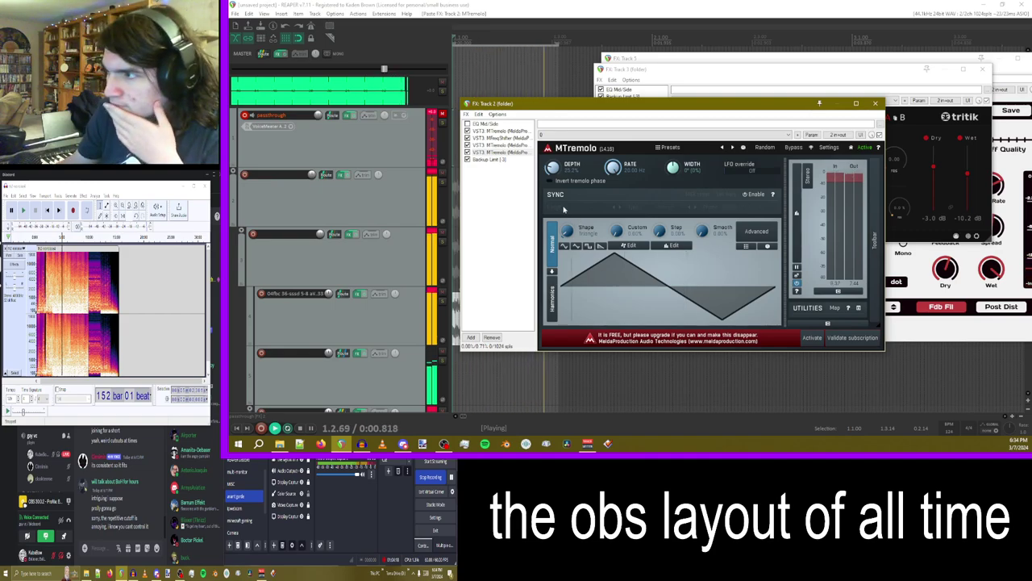
# - Add a Soft Clipper/Limiter after the last MTremolo, before Backup Limit, and raise its boost
pyautogui.click(471, 337)
pyautogui.write('soft')
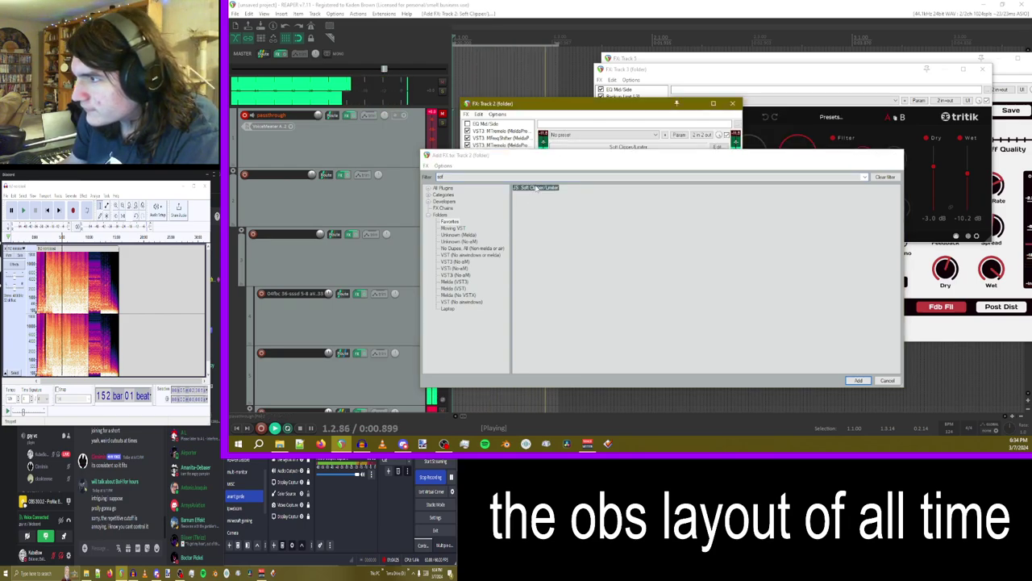
pyautogui.doubleClick(535, 188)
pyautogui.moveTo(644, 155); pyautogui.dragTo(693, 156)
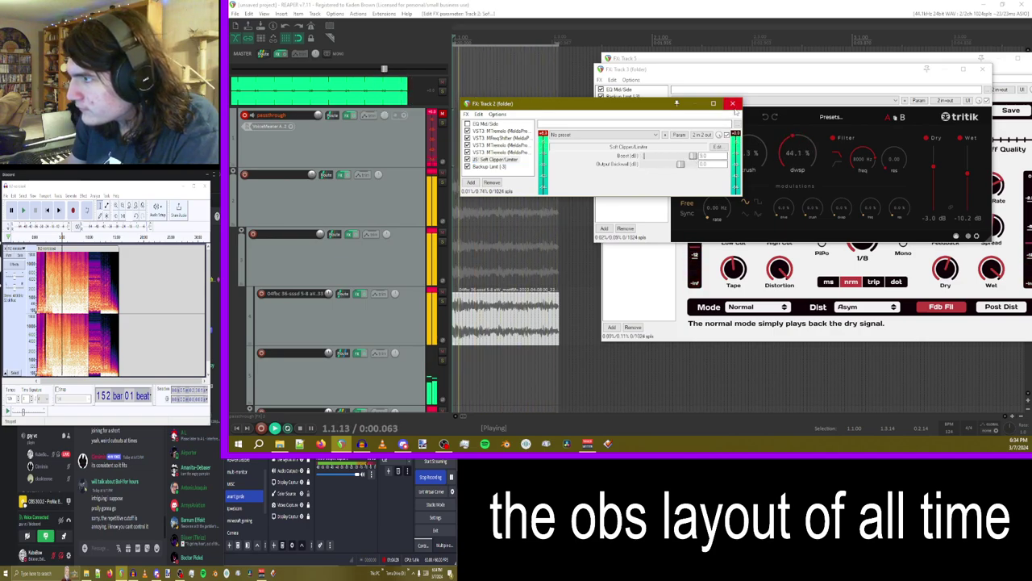
# - Duplicate the triangle-shaped MTremolo and place the copy between Soft Clipper/Limiter and Backup Limit
pyautogui.click(498, 152)
pyautogui.hotkey('ctrl', 'c')
pyautogui.hotkey('ctrl', 'v')
pyautogui.moveTo(498, 158); pyautogui.dragTo(496, 170)
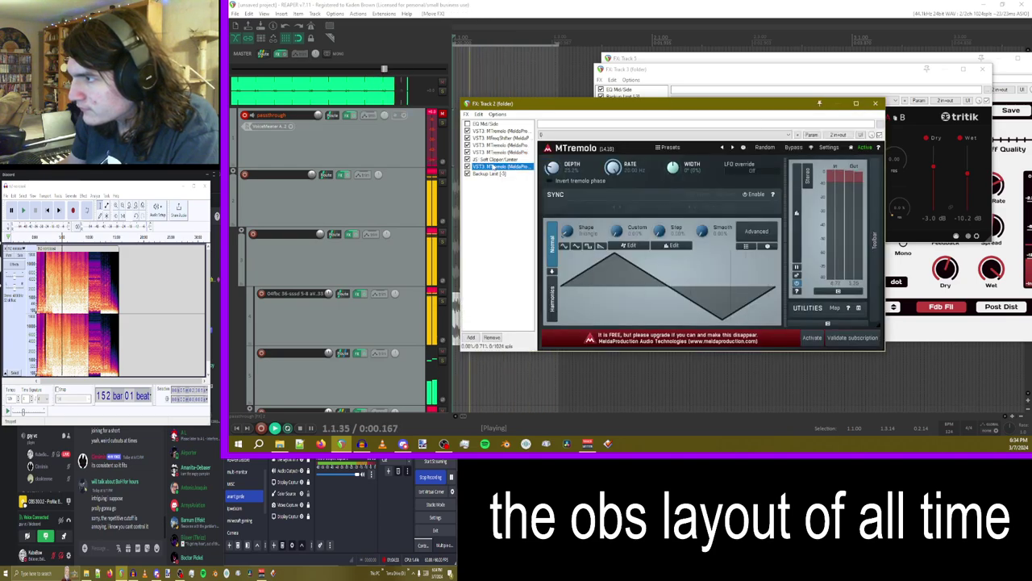
# - Duplicate the Soft Clipper/Limiter and MTremolo pair twice ahead of Backup Limit, and close the effect chain
pyautogui.keyDown('shift'); pyautogui.click(495, 159); pyautogui.keyUp('shift')
pyautogui.hotkey('ctrl', 'c')
pyautogui.hotkey('ctrl', 'v')
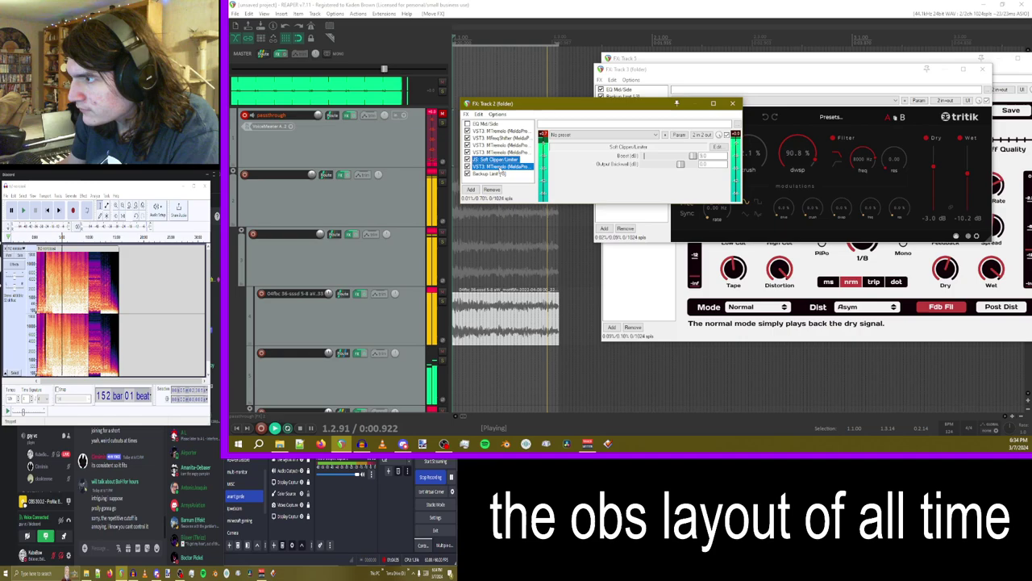
pyautogui.moveTo(502, 187); pyautogui.dragTo(501, 187)
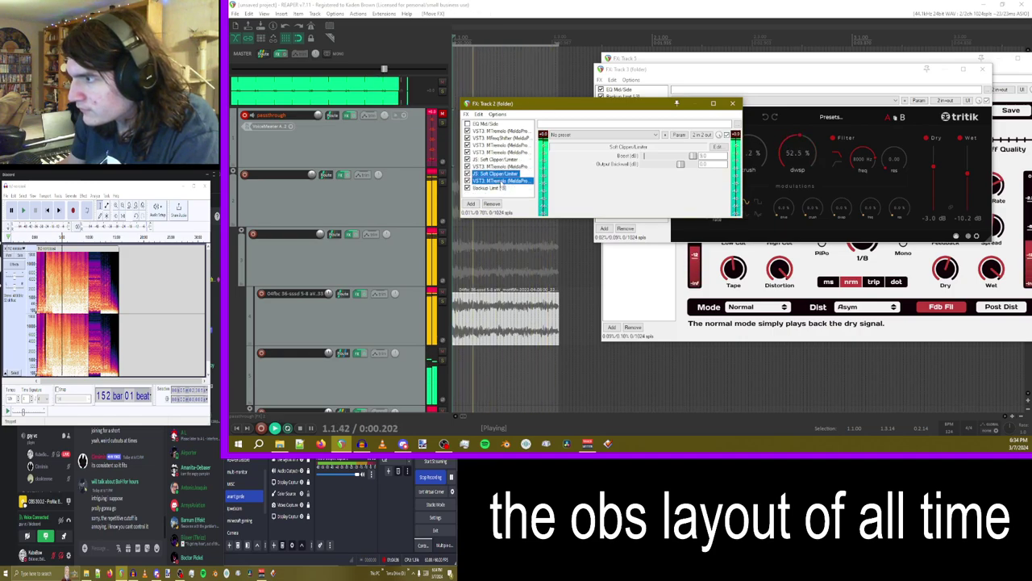
pyautogui.hotkey('ctrl', 'v')
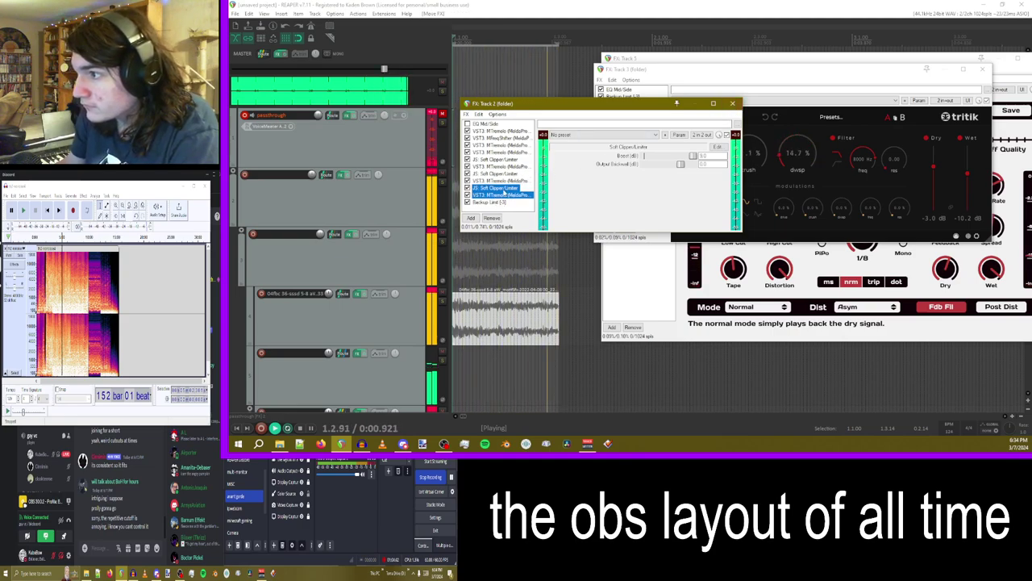
pyautogui.click(733, 104)
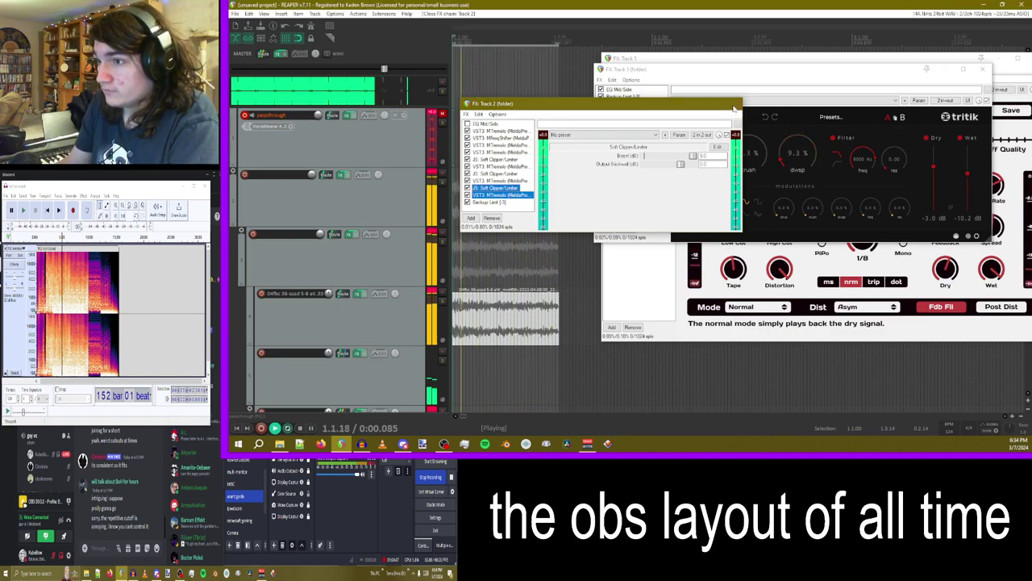
# - Insert a new track and place it outside the folder, between passthrough and the outermost folder track
pyautogui.rightClick(323, 205)
pyautogui.click(359, 166)
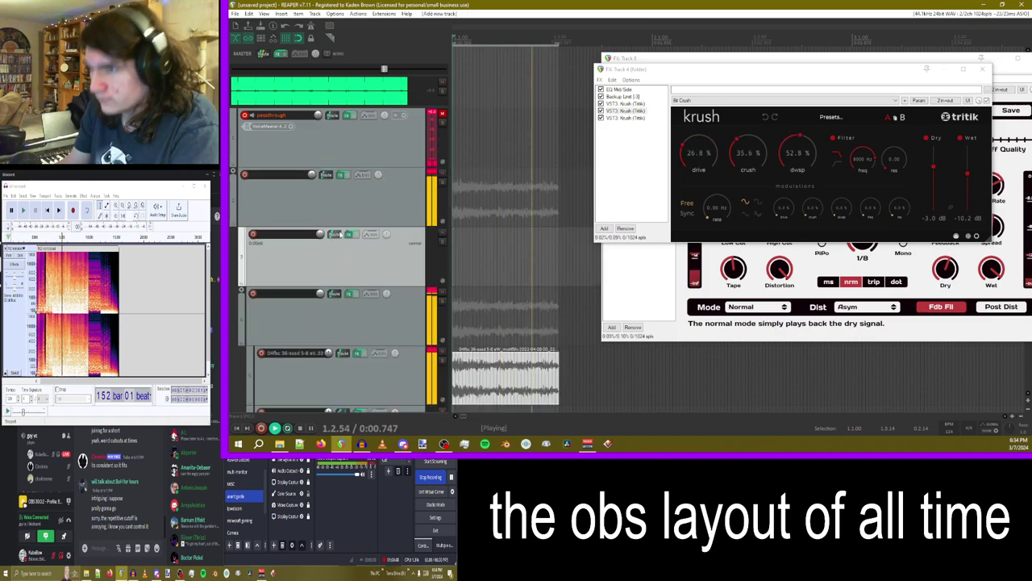
pyautogui.moveTo(307, 251); pyautogui.dragTo(331, 184)
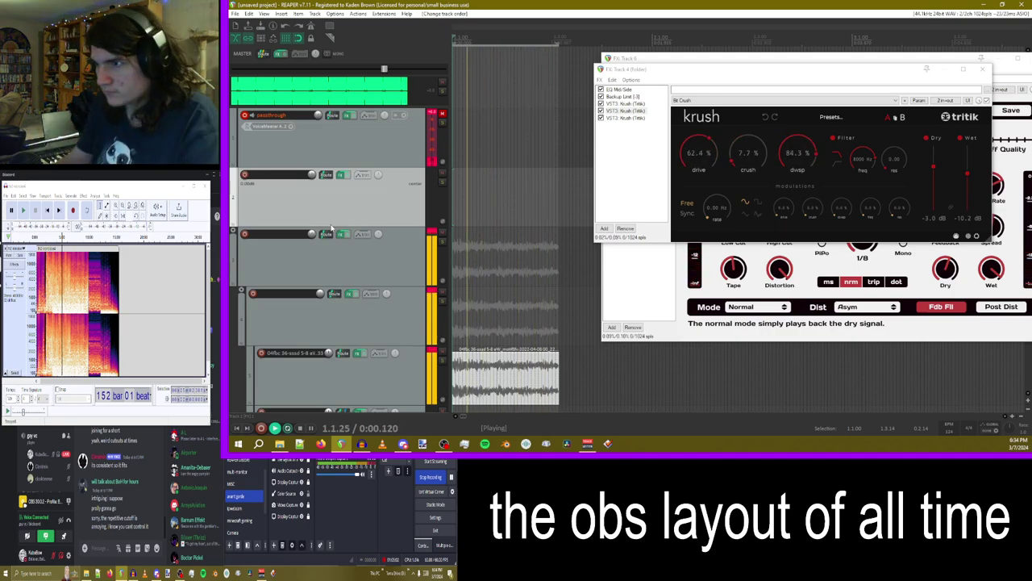
# - Add Xpand!2 to the new track and move it to the start of the effect chain
pyautogui.click(340, 174)
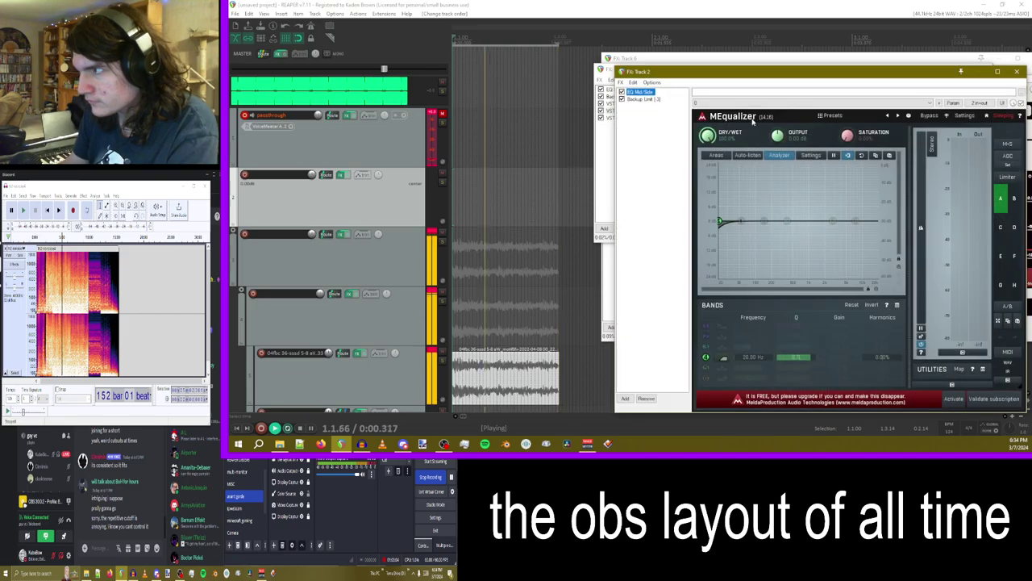
pyautogui.click(625, 399)
pyautogui.write('xpa')
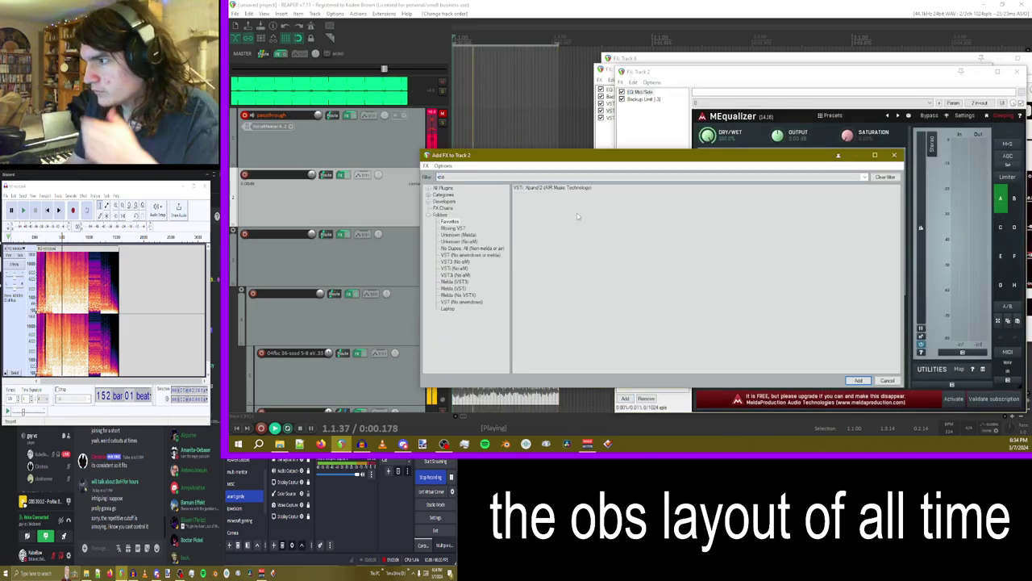
pyautogui.doubleClick(521, 188)
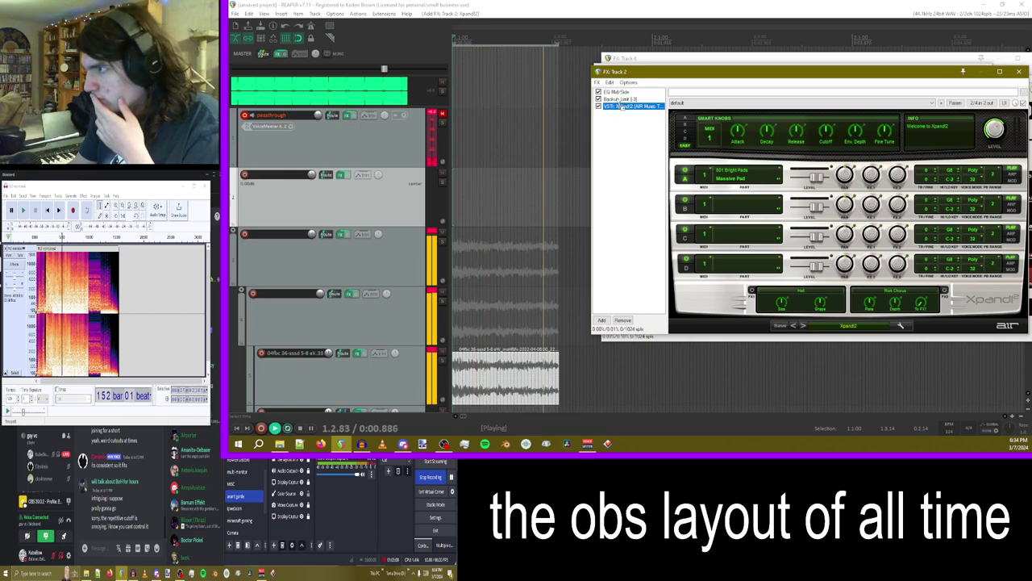
pyautogui.moveTo(661, 75); pyautogui.dragTo(522, 90)
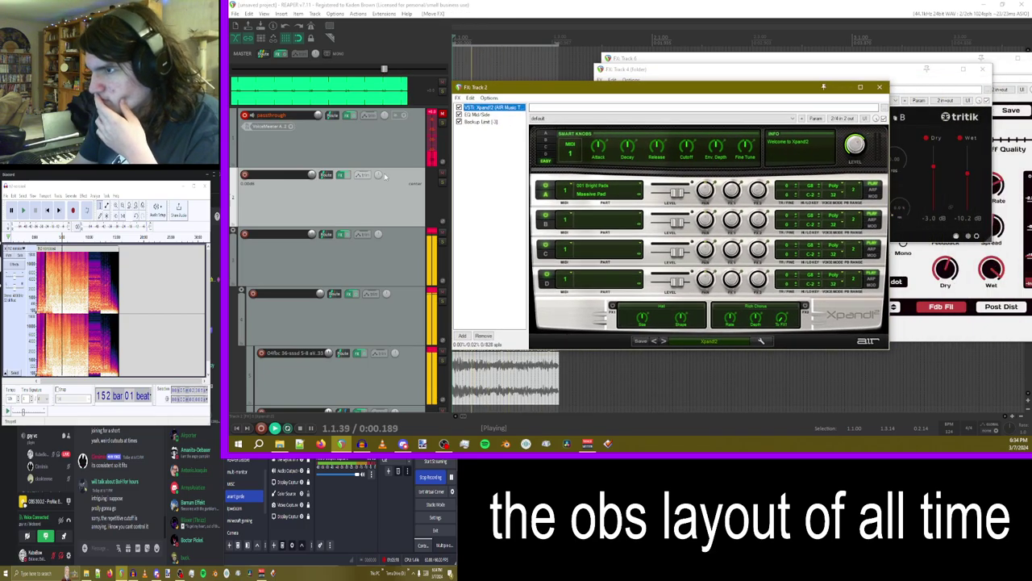
# - Load the Riptide+ patch from 022 Synth Basses into part A of Xpand!2
pyautogui.click(580, 202)
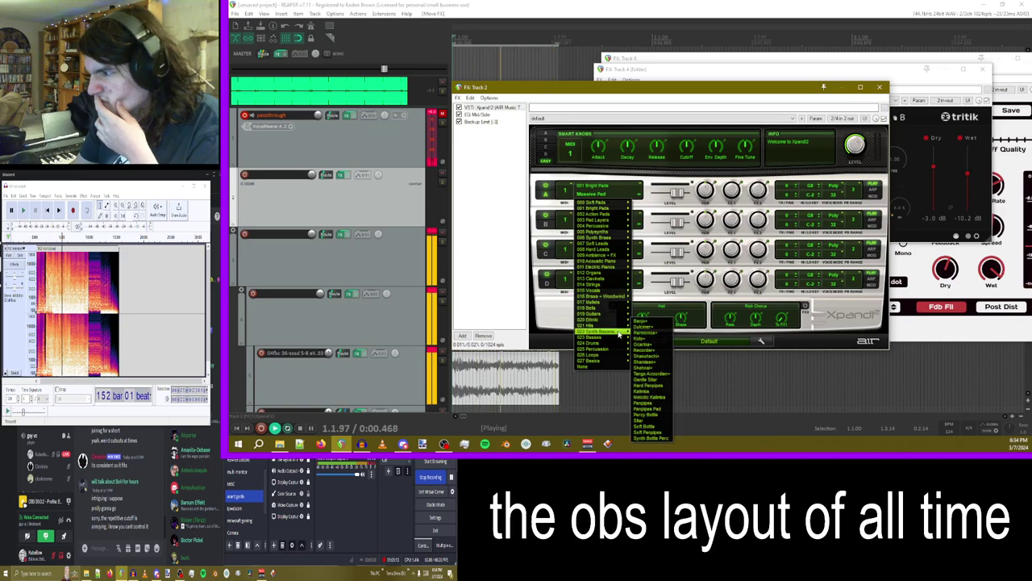
pyautogui.moveTo(615, 336)
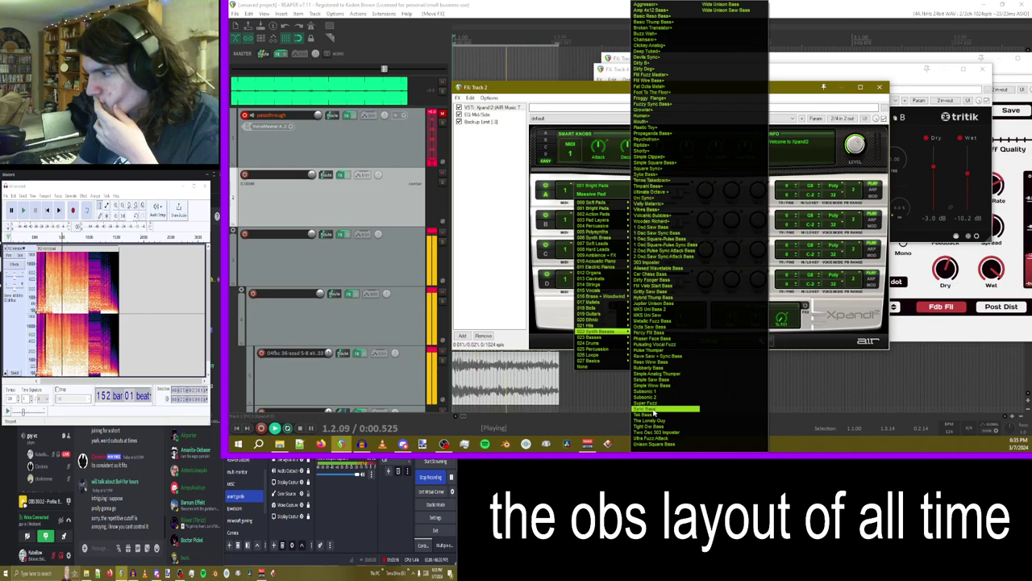
pyautogui.click(649, 147)
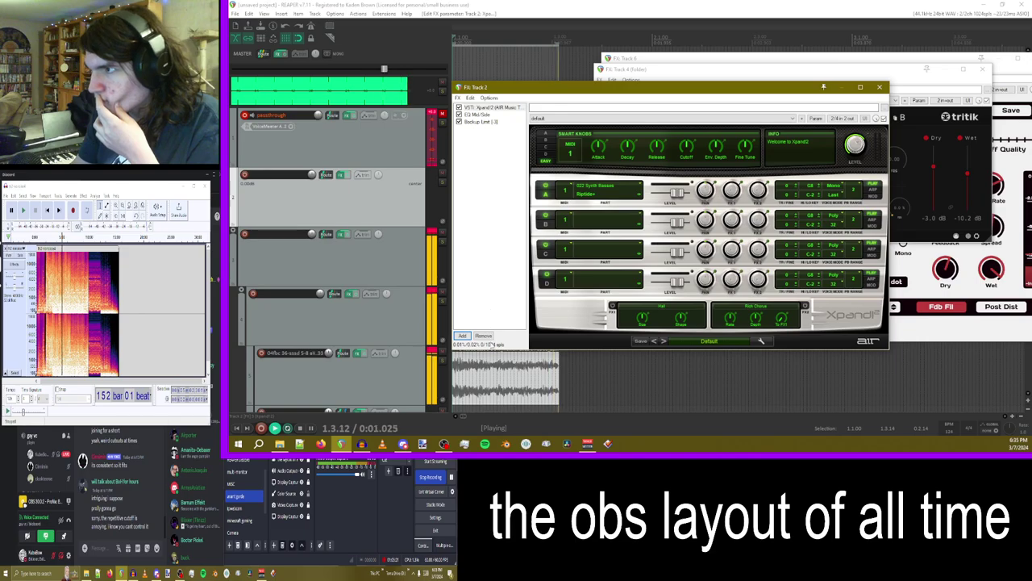
# - In the EQ Mid/Side effect, move band 4 to about 80 Hz and change it to a low-pass filter
pyautogui.click(462, 337)
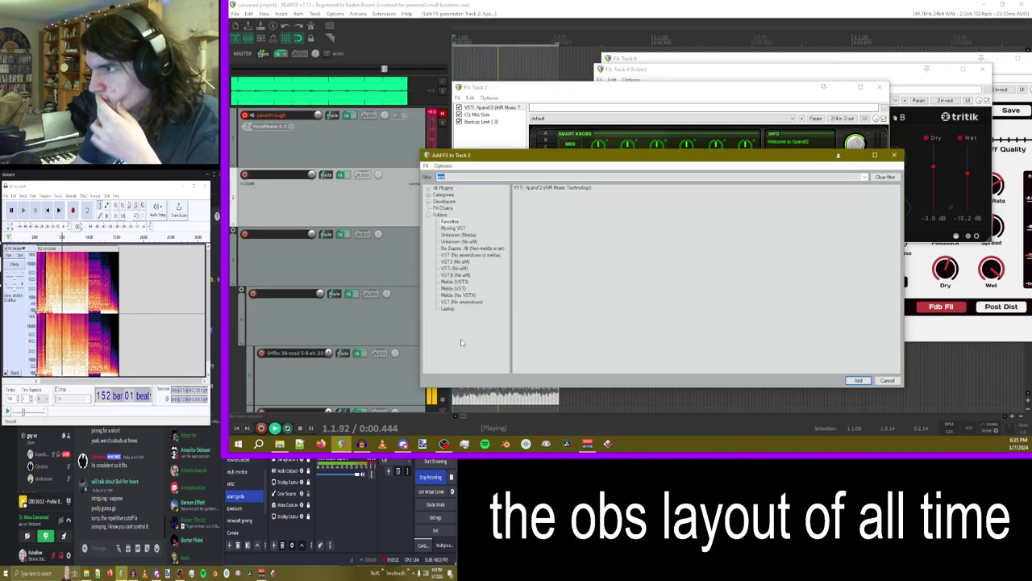
pyautogui.click(899, 154)
pyautogui.click(482, 114)
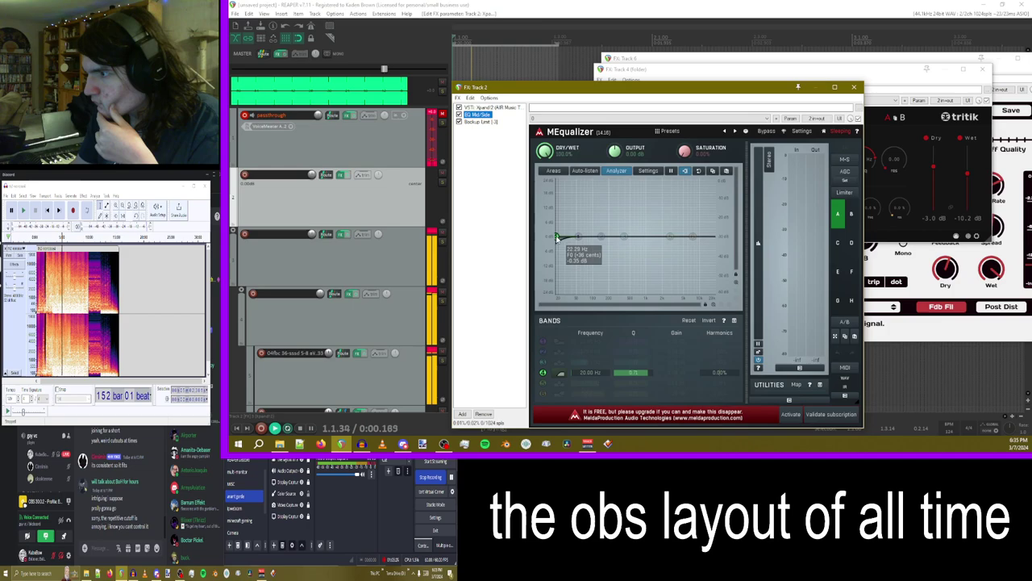
pyautogui.moveTo(560, 238); pyautogui.dragTo(587, 240)
pyautogui.rightClick(621, 251)
pyautogui.click(152, 350)
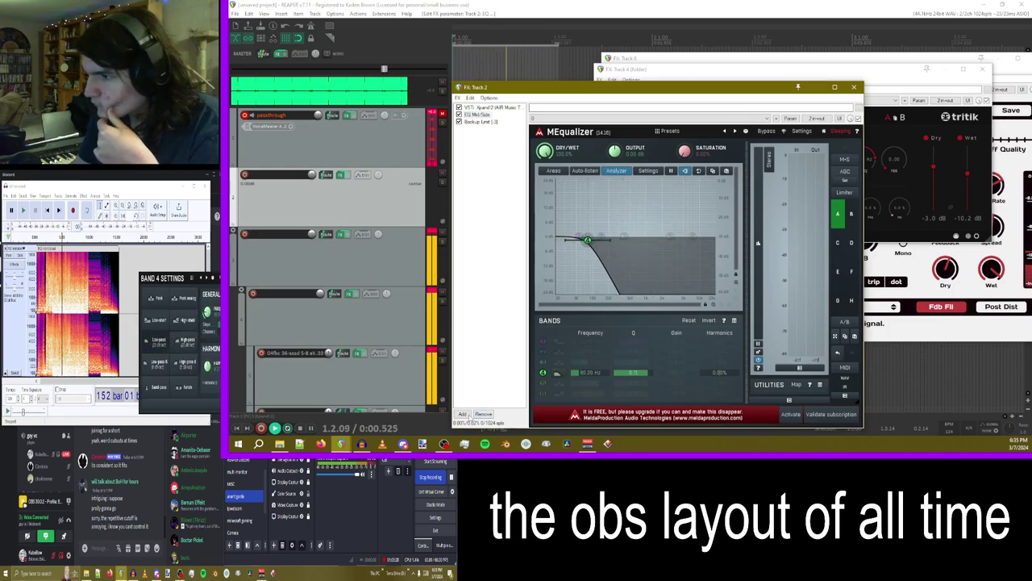
# - Add Krush after EQ Mid/Side with drive at 88.8%, crush at 65.6%, dwsp at 22.0% and dry level at -18.5 dB
pyautogui.click(462, 414)
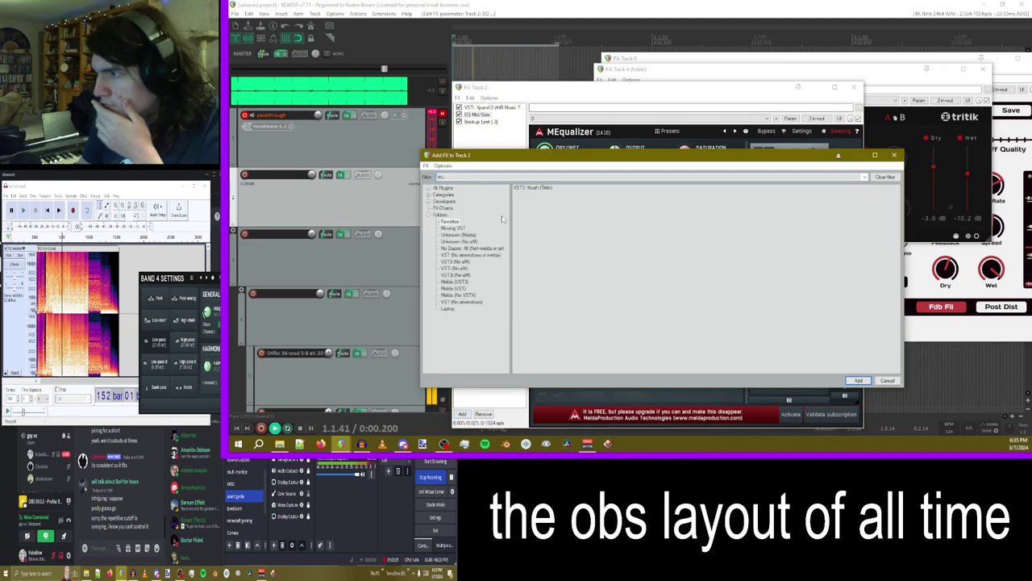
pyautogui.doubleClick(533, 188)
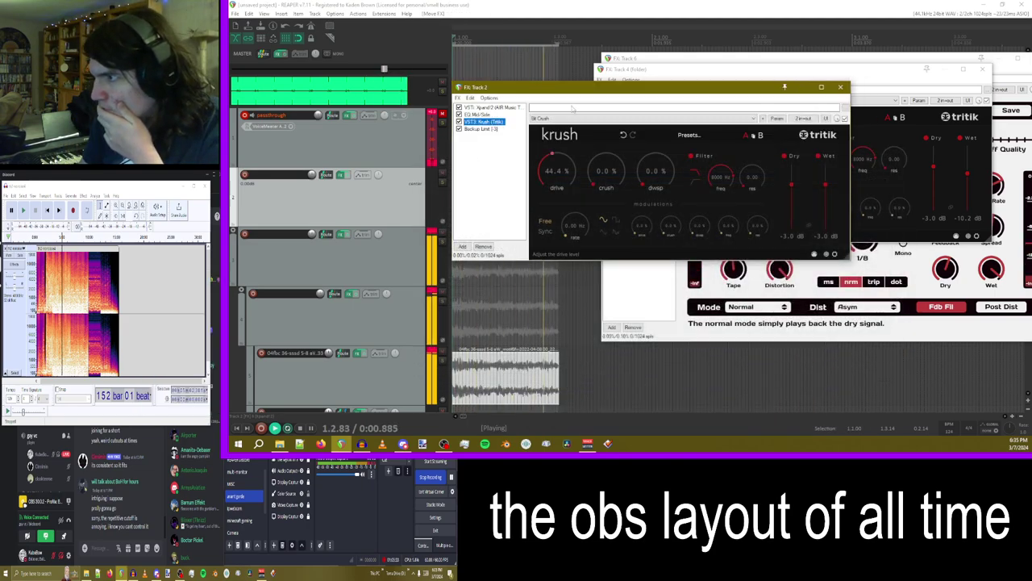
pyautogui.moveTo(568, 163); pyautogui.dragTo(617, 142)
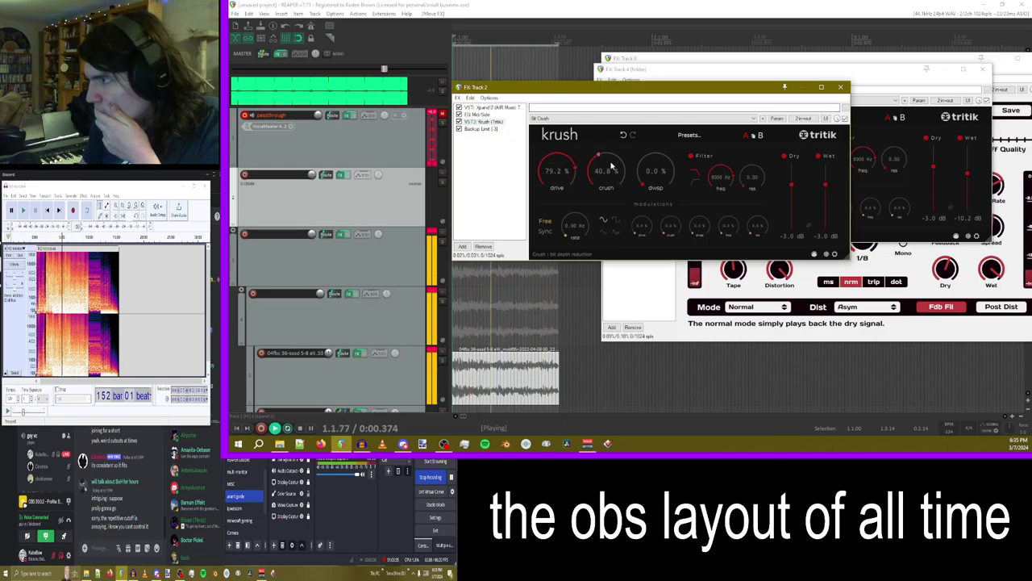
pyautogui.moveTo(656, 169); pyautogui.dragTo(656, 167)
pyautogui.moveTo(574, 178); pyautogui.dragTo(608, 164)
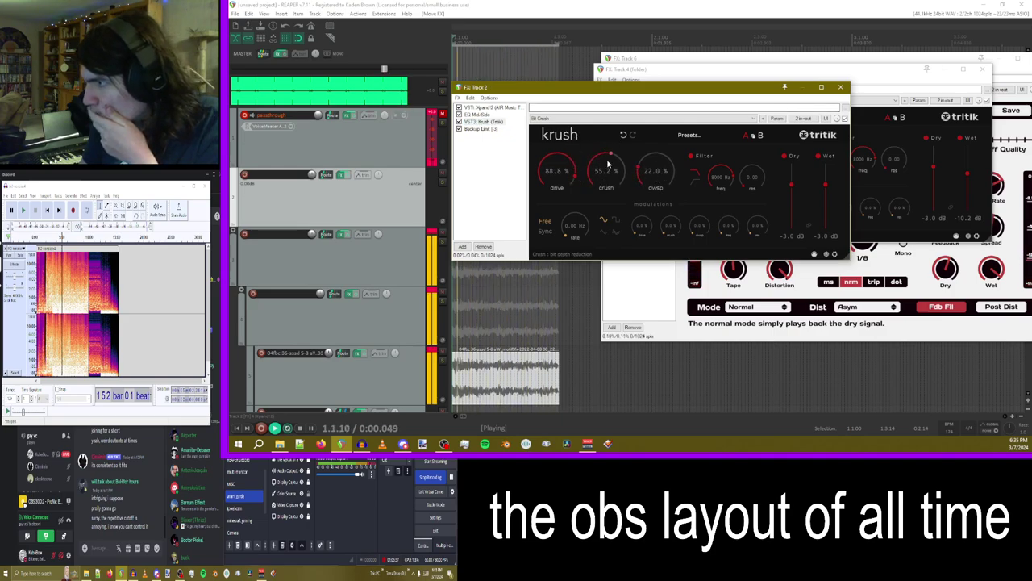
pyautogui.moveTo(791, 185); pyautogui.dragTo(794, 202)
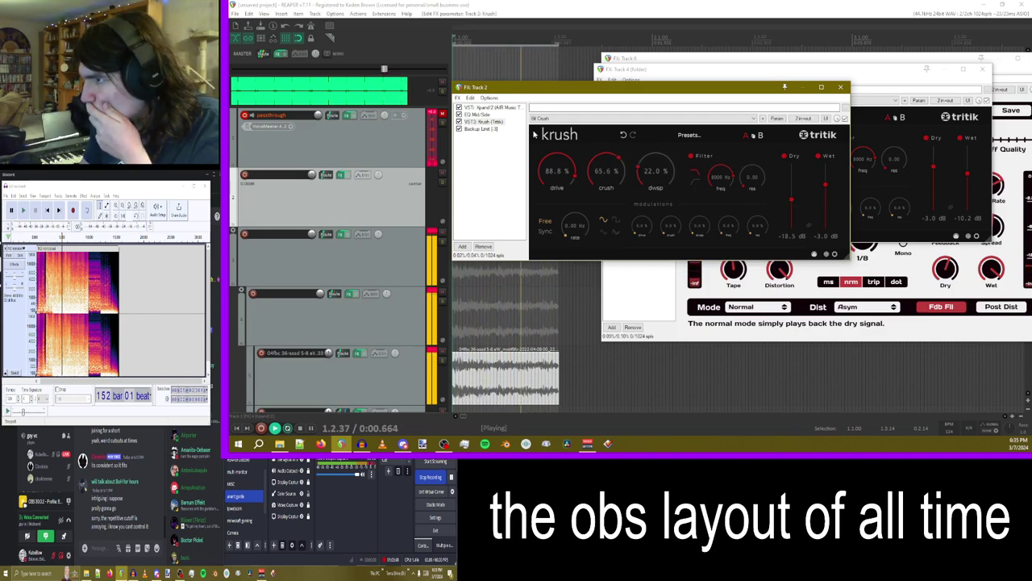
# - Arm the Xpand!2 track for recording and set its MIDI input to USB Midi on all channels
pyautogui.click(245, 175)
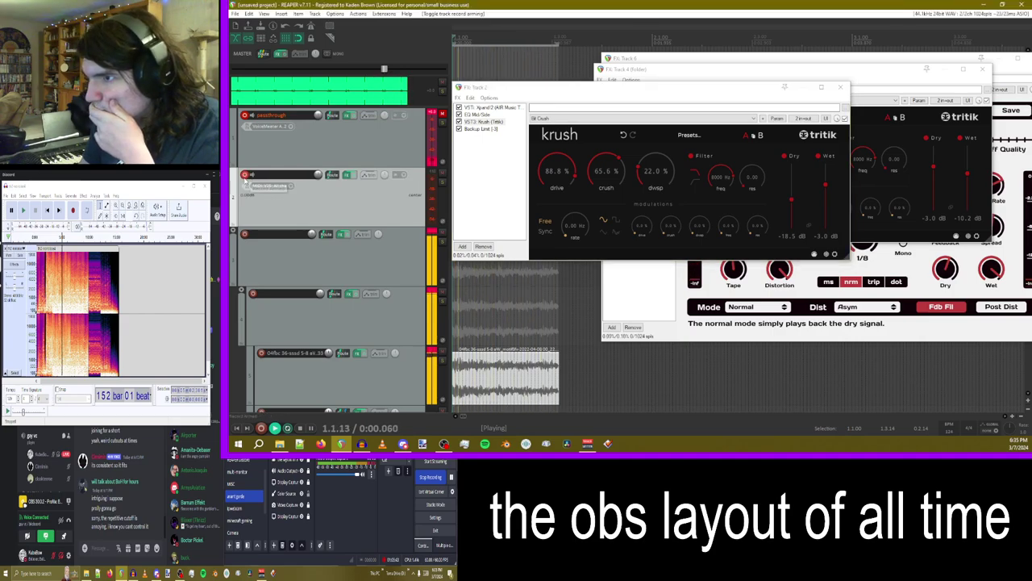
pyautogui.click(280, 185)
pyautogui.moveTo(310, 209)
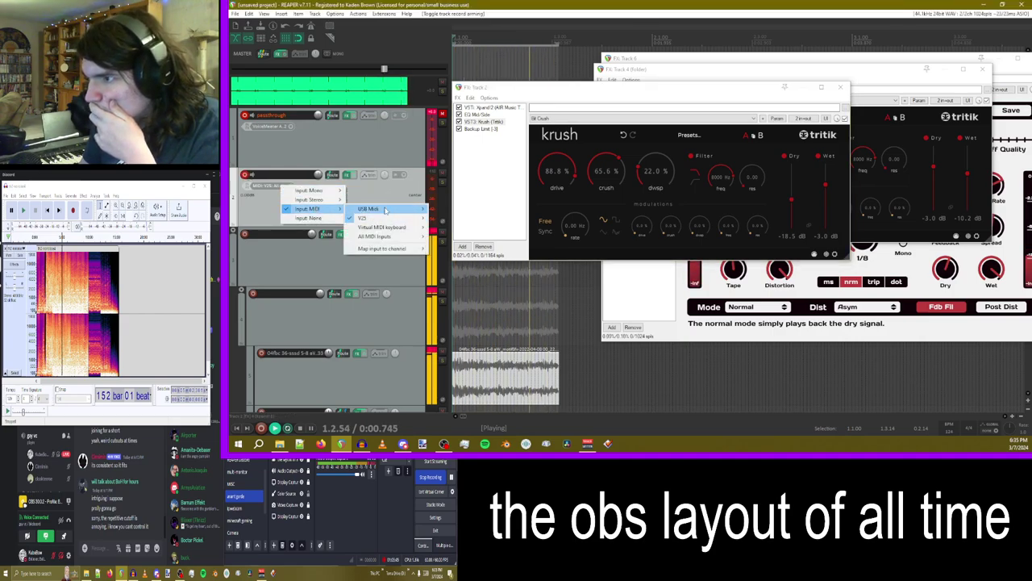
pyautogui.moveTo(385, 210)
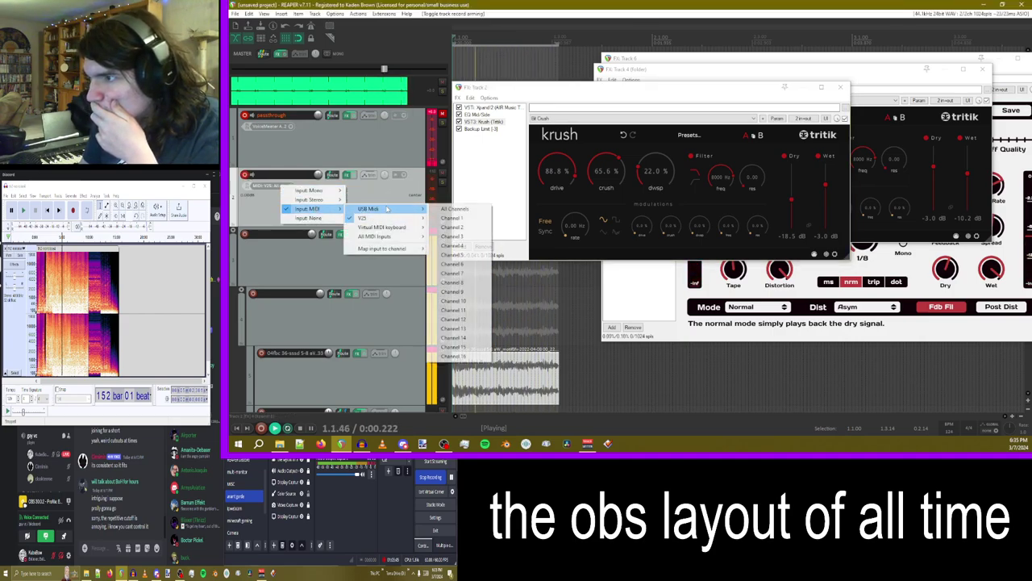
pyautogui.click(455, 210)
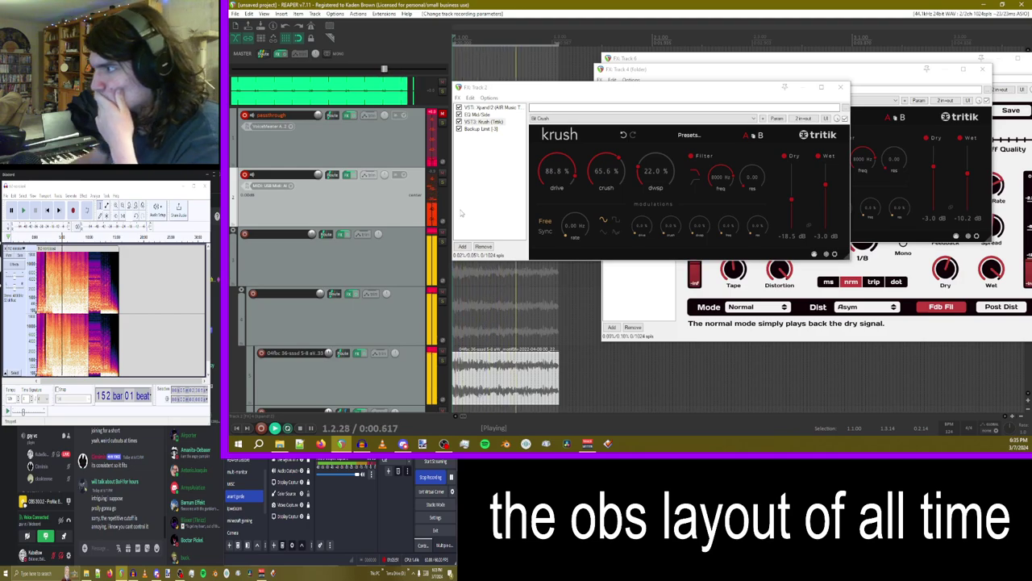
# - Lower Krush's dry level to -inf and add a Soft Clipper/Limiter after it with Boost raised to the maximum
pyautogui.click(832, 181)
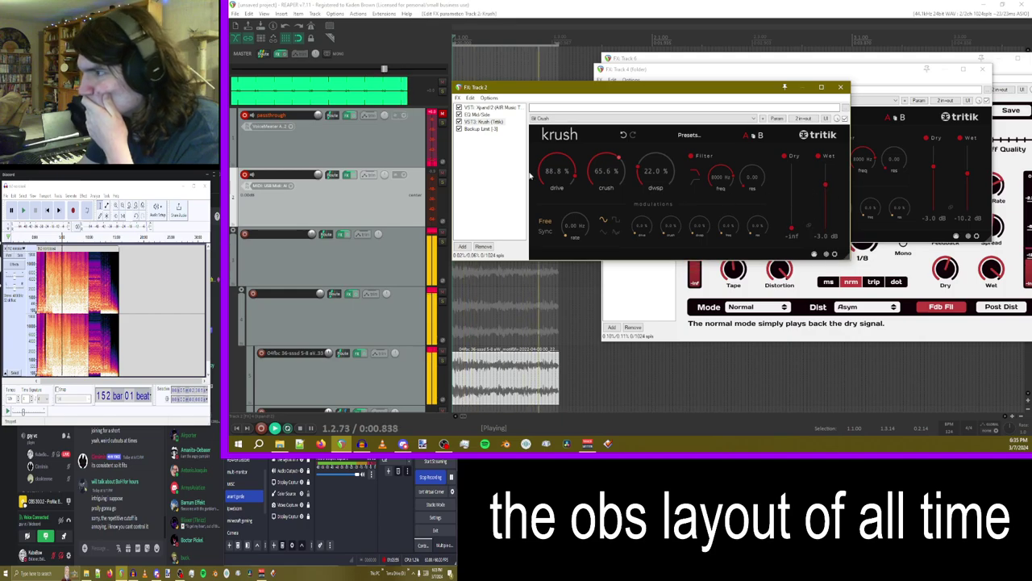
pyautogui.click(463, 247)
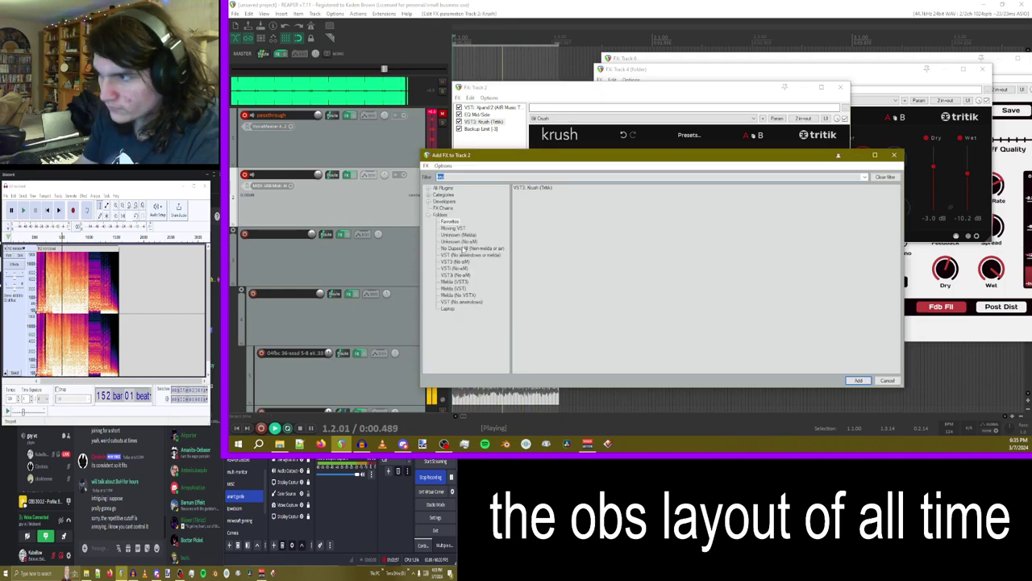
pyautogui.write('soft')
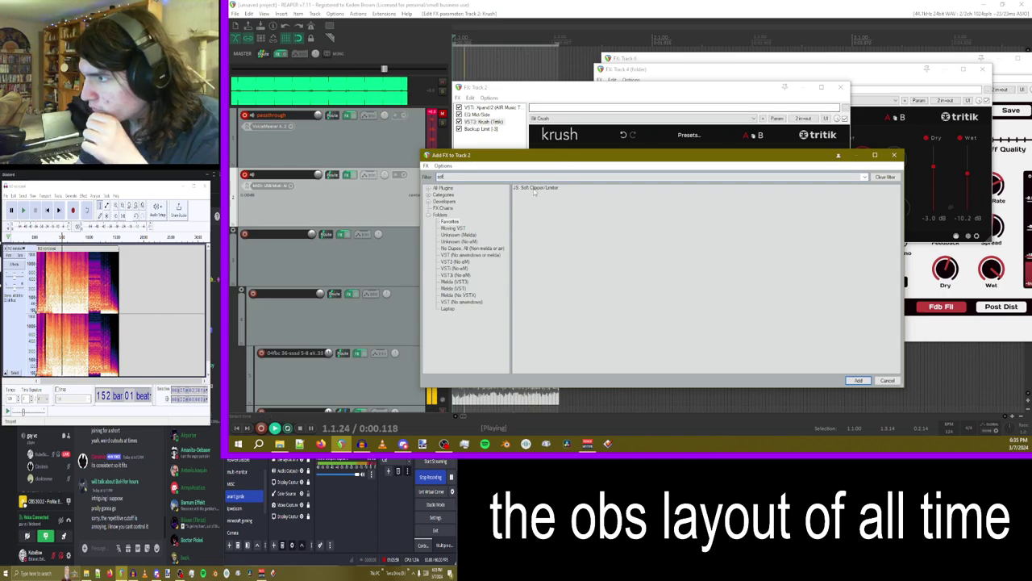
pyautogui.doubleClick(533, 188)
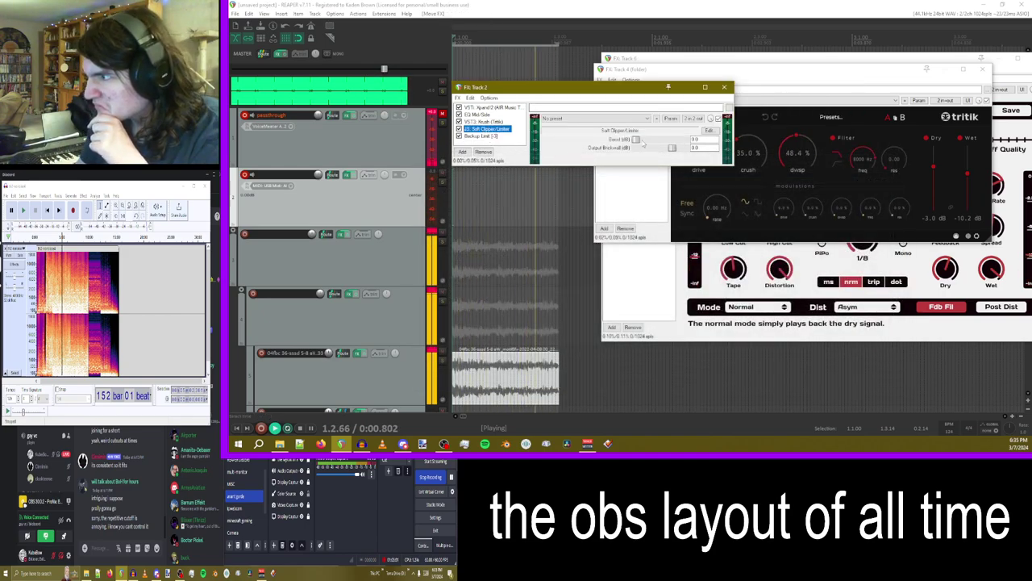
pyautogui.moveTo(636, 140); pyautogui.dragTo(743, 143)
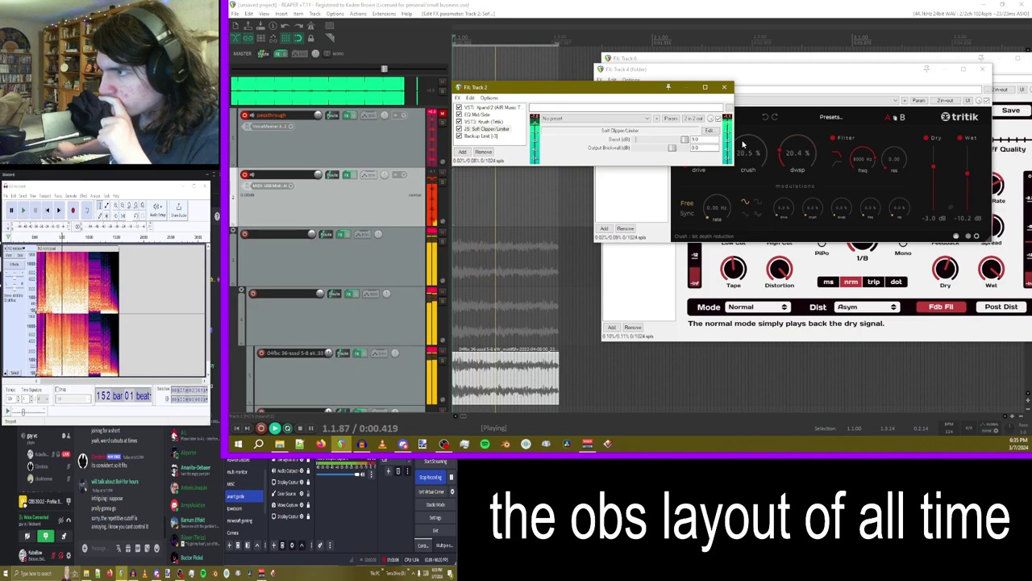
# - Load the Theatre FM Organ+ patch from 012 Organs into part A of Xpand!2
pyautogui.click(493, 107)
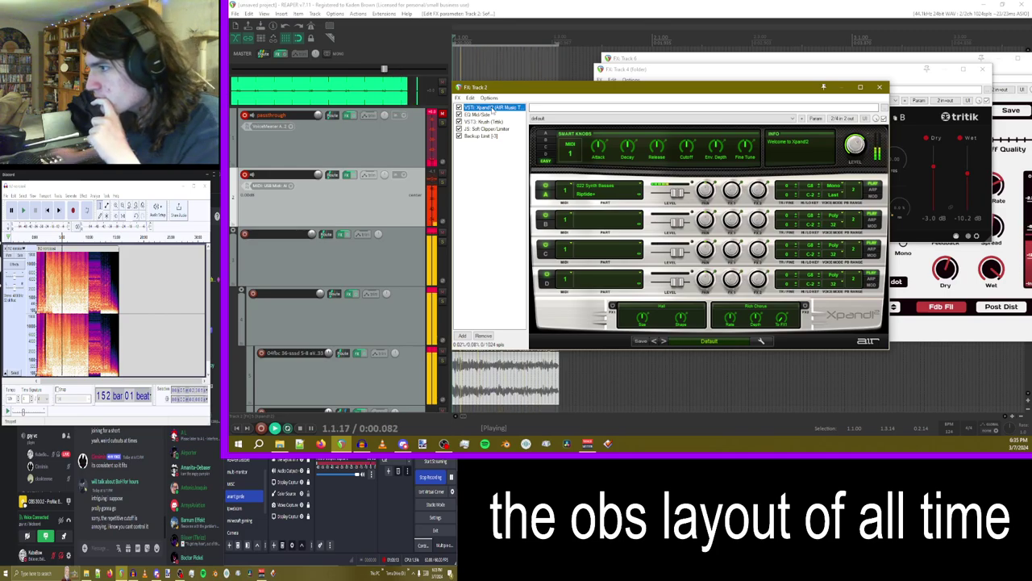
pyautogui.click(597, 196)
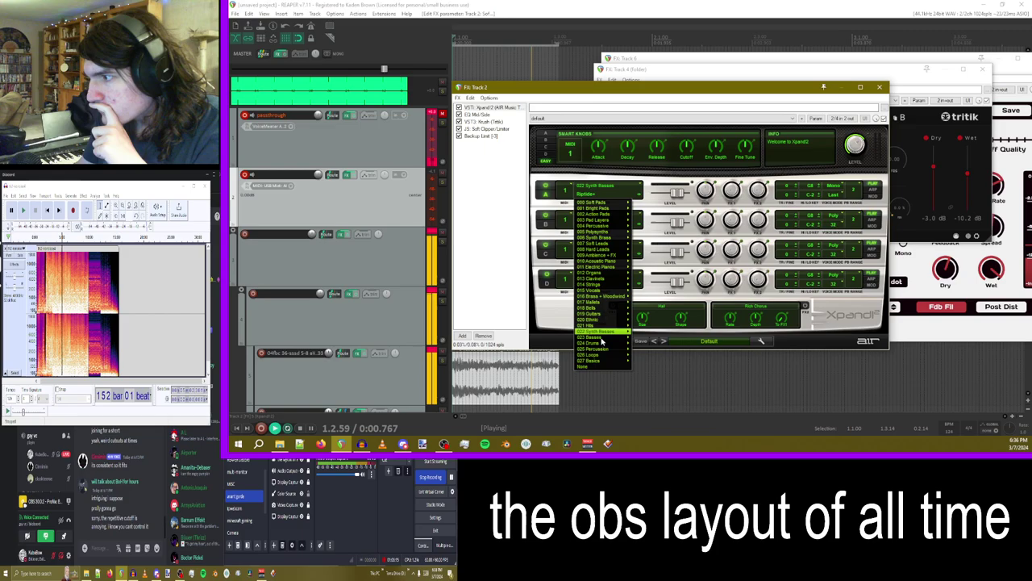
pyautogui.moveTo(615, 264)
pyautogui.moveTo(601, 281)
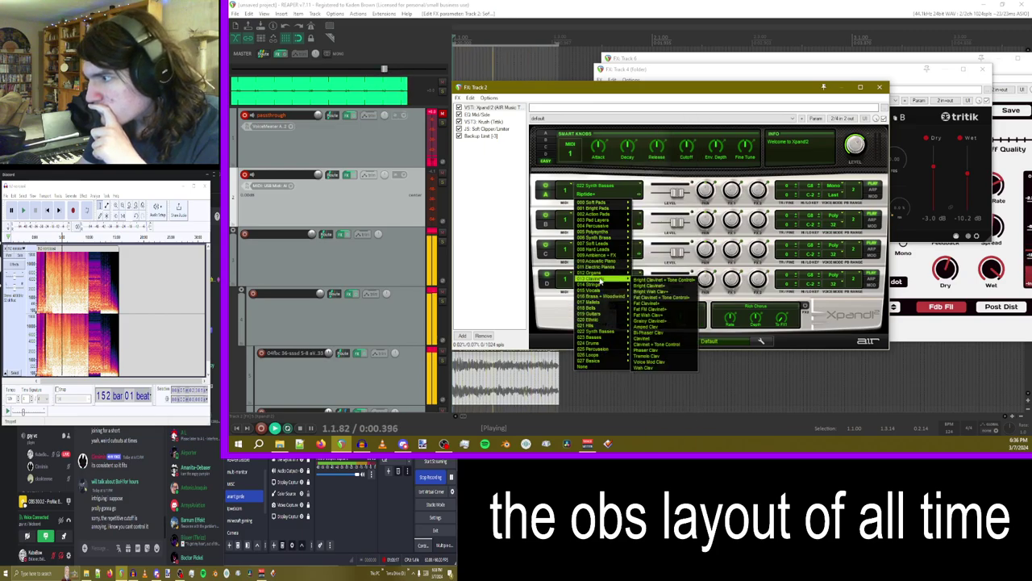
pyautogui.click(657, 281)
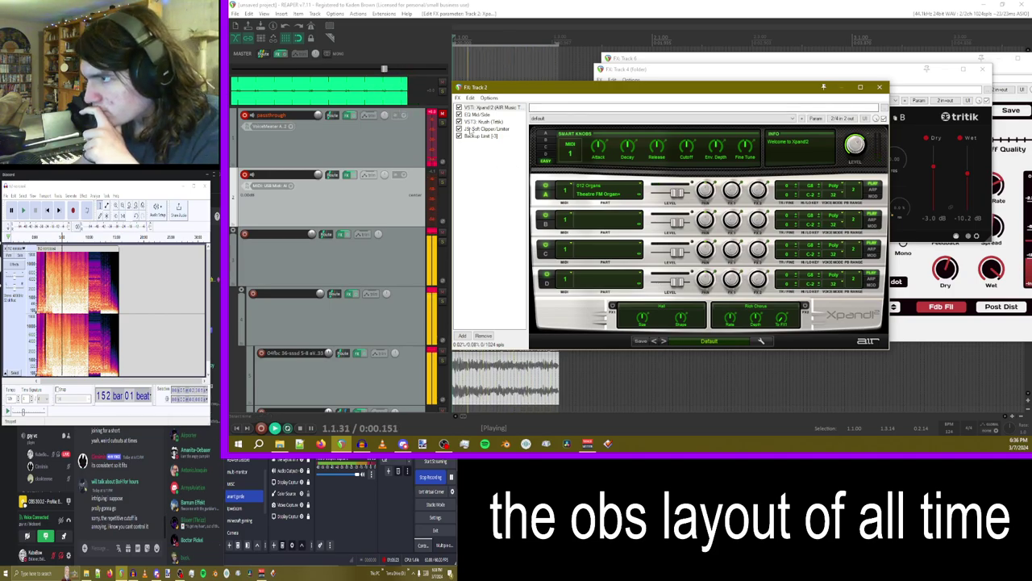
# - Set Krush's drive to 83.2%, crush to 33.2% and dwsp to 9.6%
pyautogui.click(484, 121)
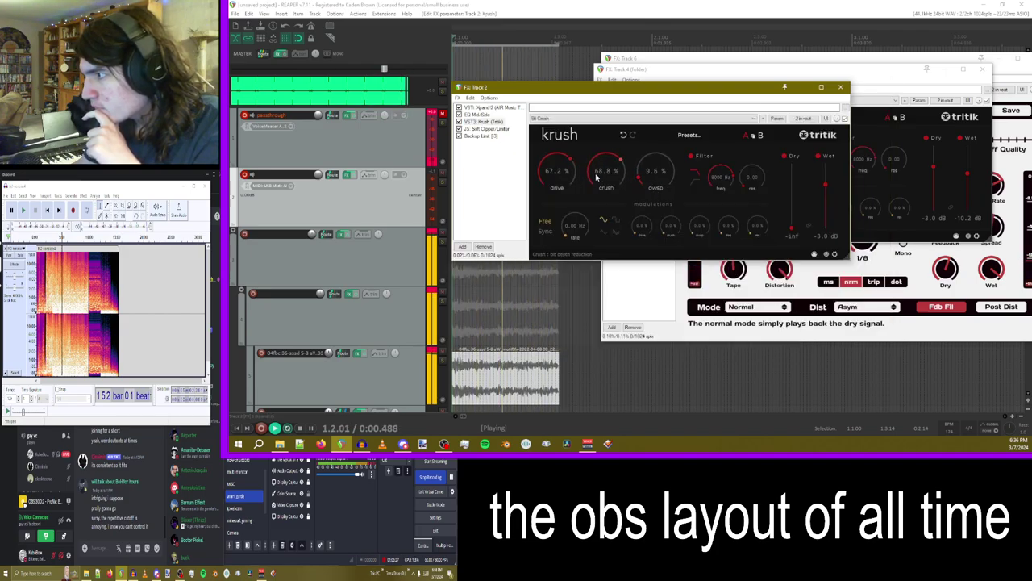
pyautogui.moveTo(596, 176); pyautogui.dragTo(563, 178)
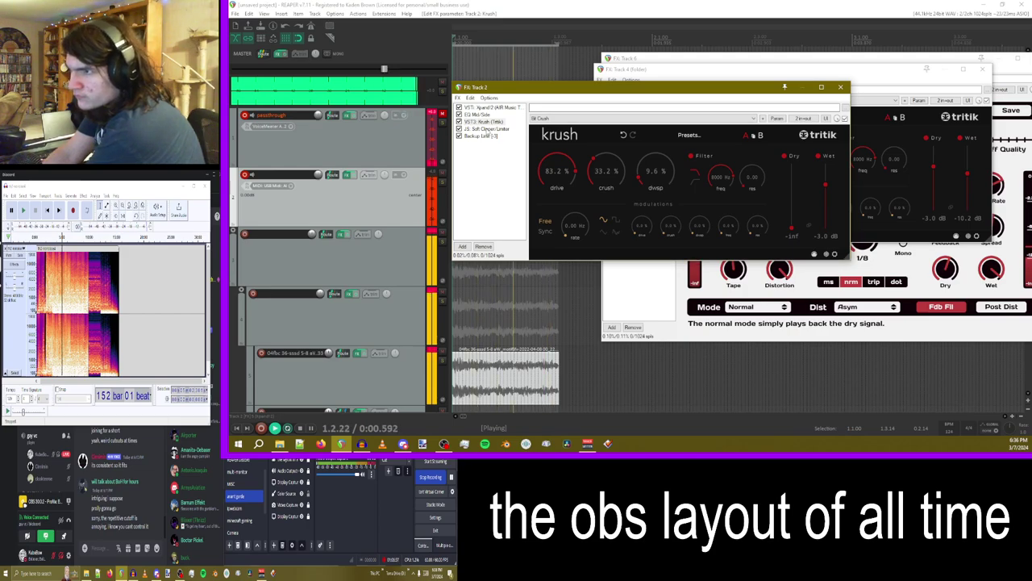
# - Load the Percy FM Bass patch from 022 Synth Basses into part A of Xpand!2
pyautogui.click(497, 108)
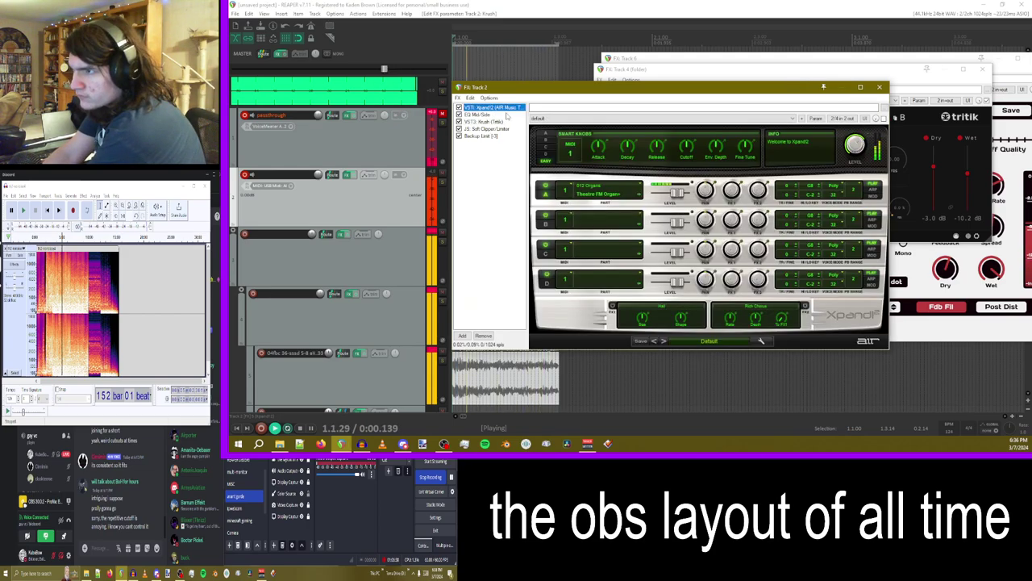
pyautogui.click(602, 215)
pyautogui.moveTo(599, 332)
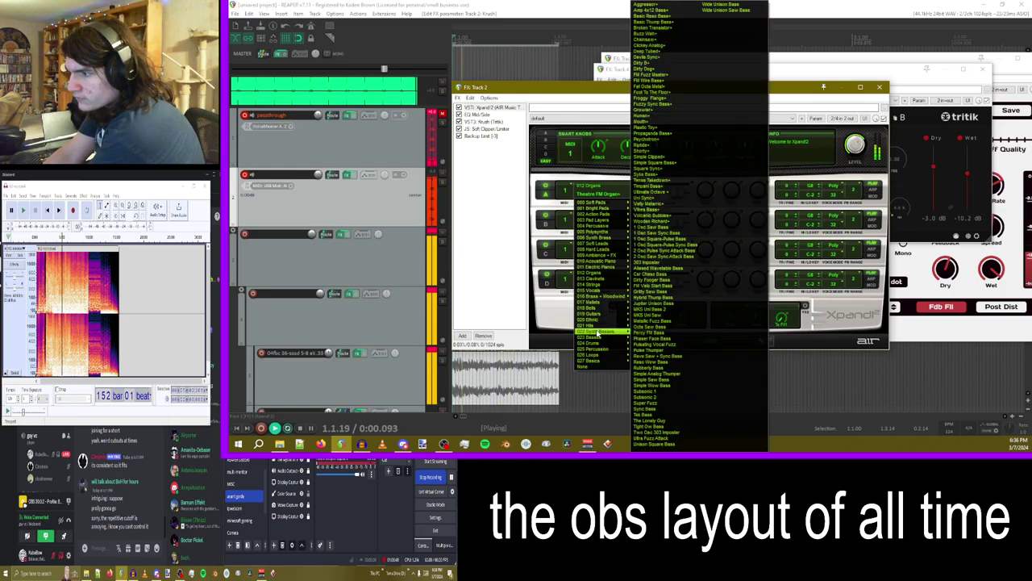
pyautogui.click(661, 332)
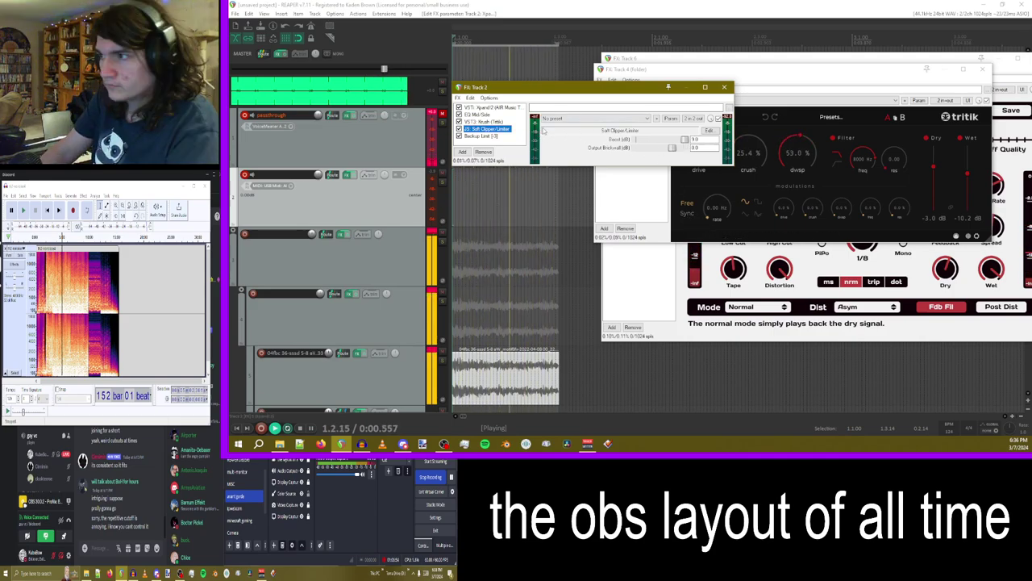
# - Paste two more copies of the Soft Clipper/Limiter ahead of Backup Limit
pyautogui.hotkey('ctrl', 'v')
pyautogui.hotkey('ctrl', 'v')
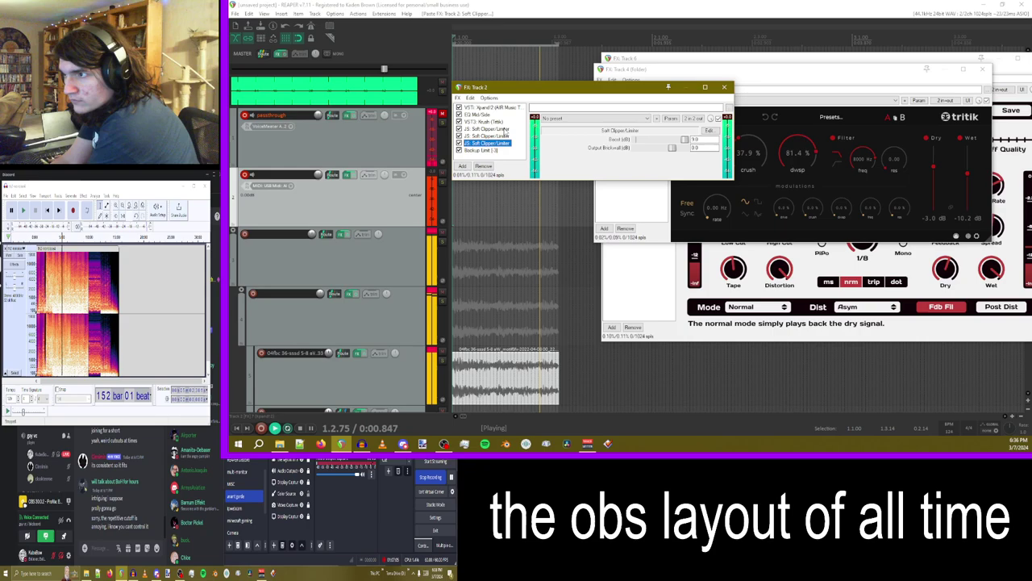
# - Load the Classic Saw Poly patch from 005 Polysynths into part A of Xpand!2, keeping the Hall effect selected
pyautogui.click(486, 107)
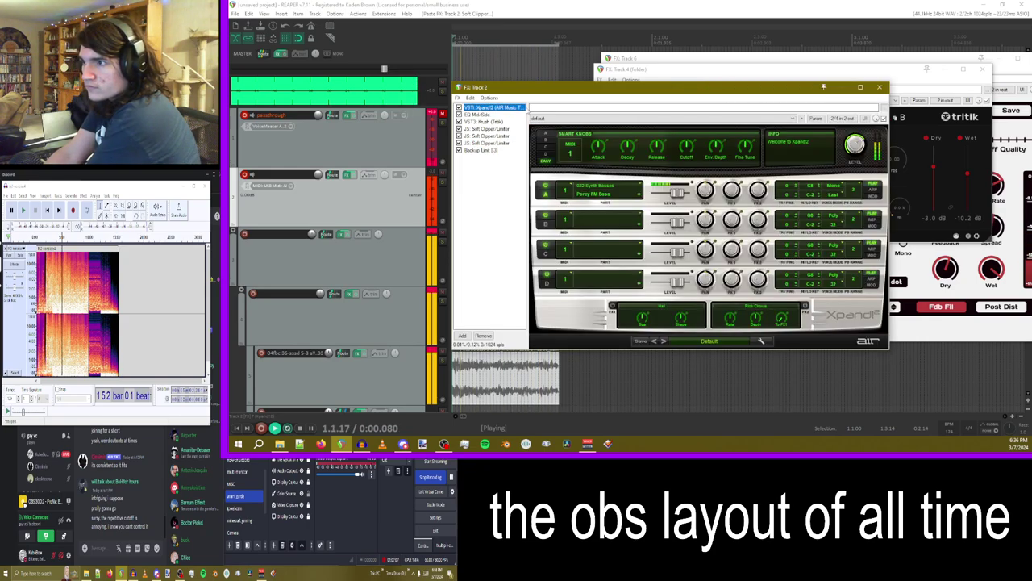
pyautogui.click(613, 194)
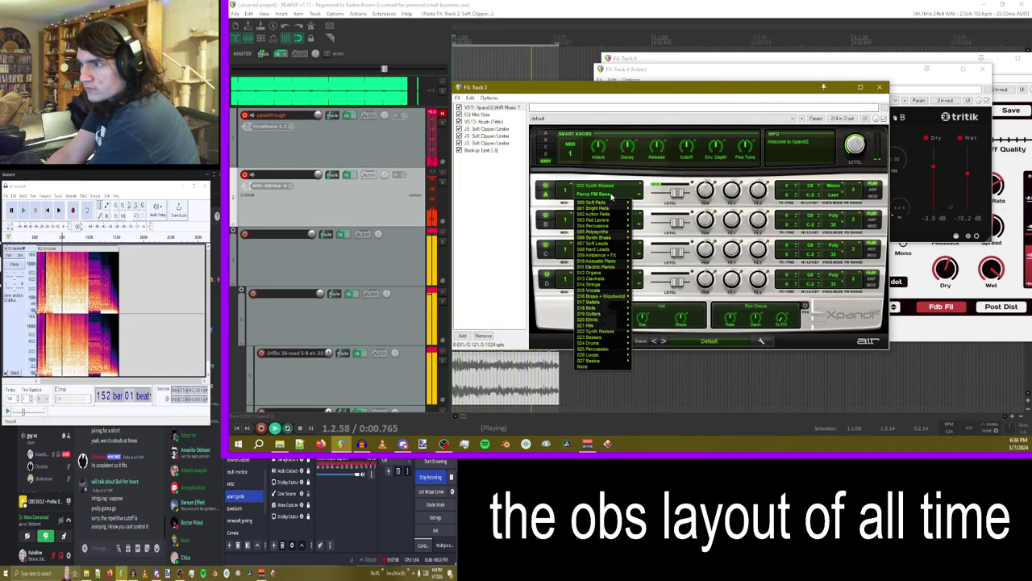
pyautogui.moveTo(605, 269)
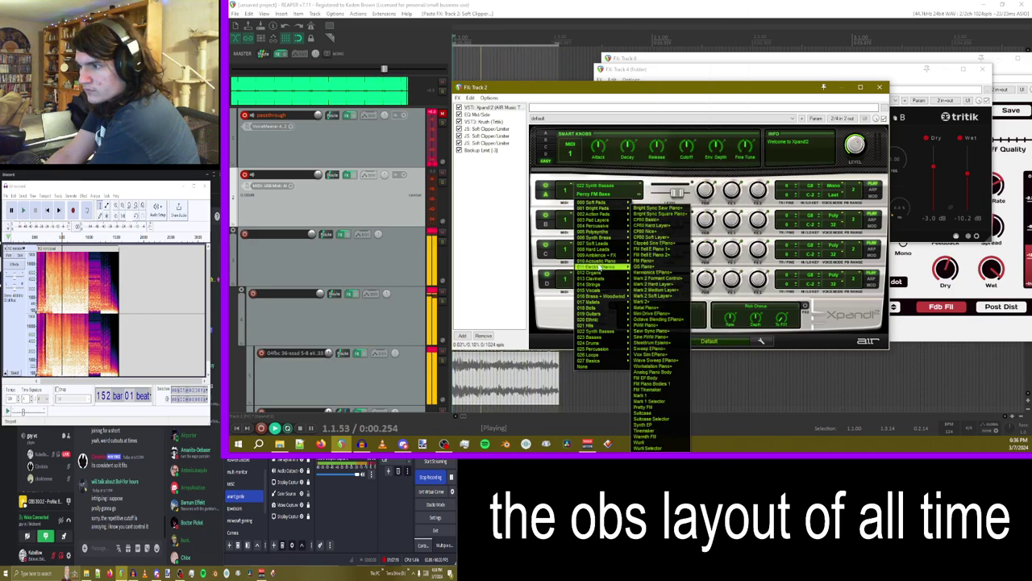
pyautogui.moveTo(607, 216)
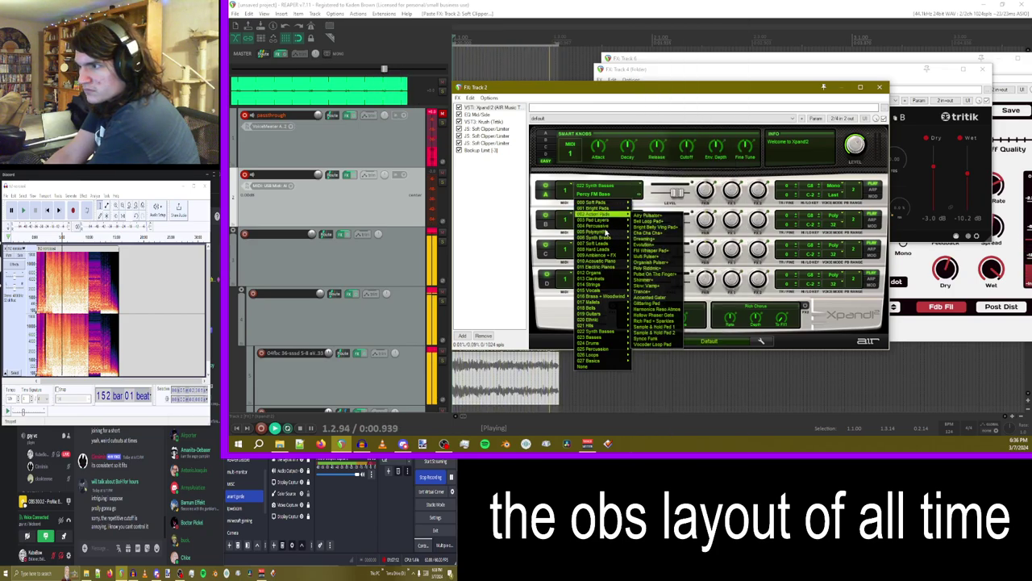
pyautogui.moveTo(602, 235)
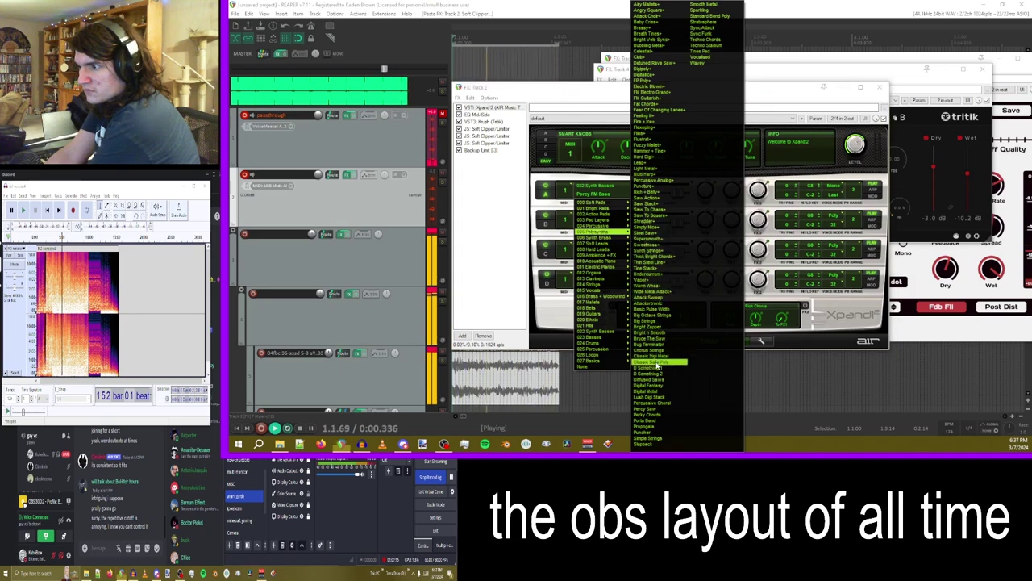
pyautogui.click(656, 362)
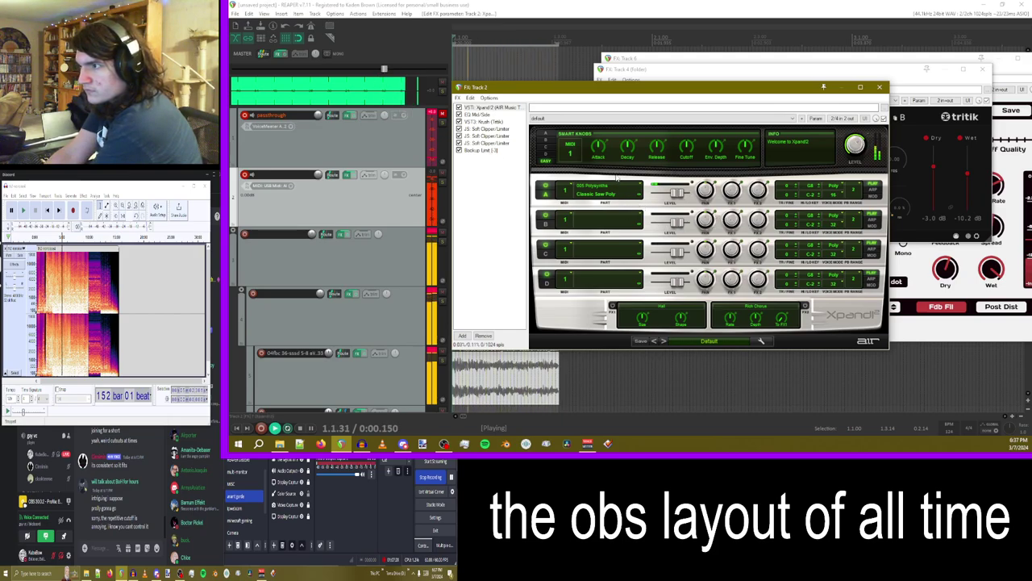
pyautogui.click(640, 310)
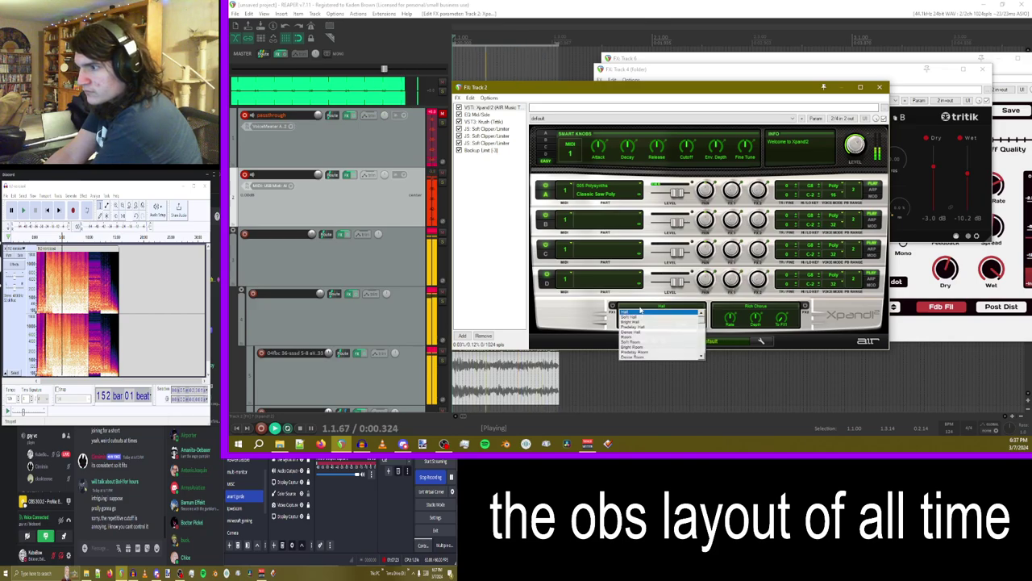
pyautogui.click(605, 314)
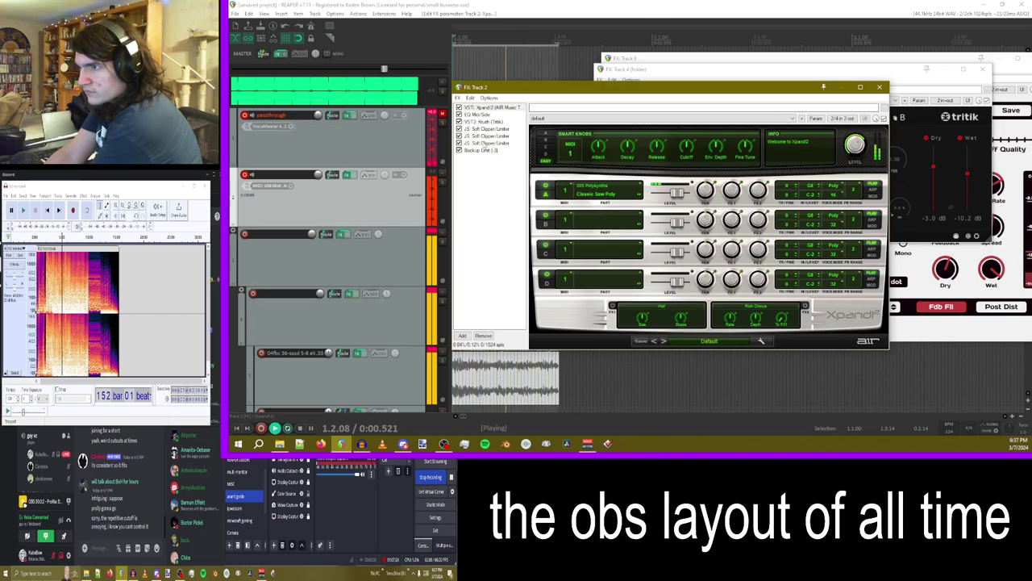
# - Add ValhallaSupermassive to track 2's effect chain and place it between the last Soft Clipper/Limiter and Backup Limit
pyautogui.rightClick(485, 143)
pyautogui.click(476, 144)
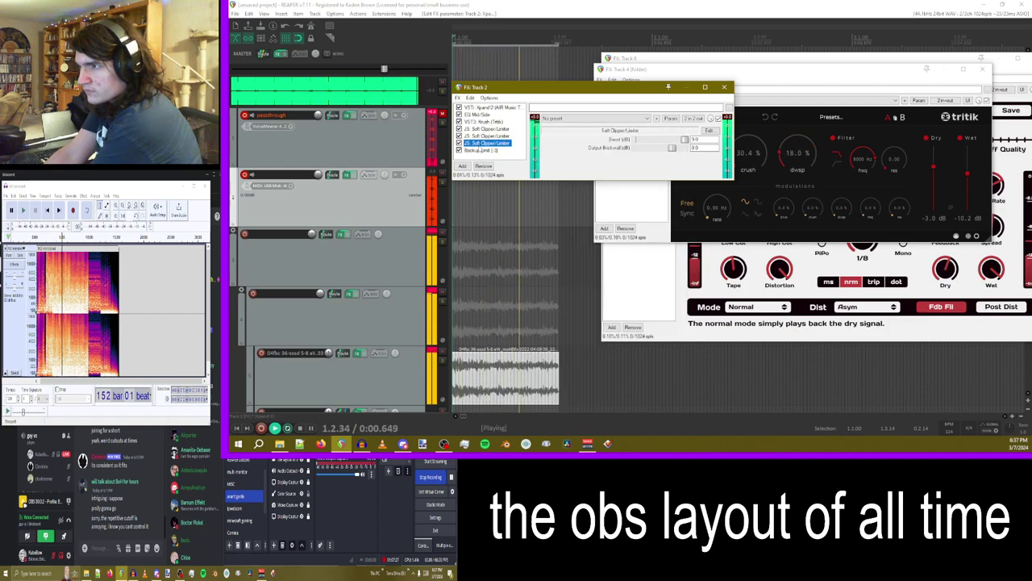
pyautogui.click(488, 108)
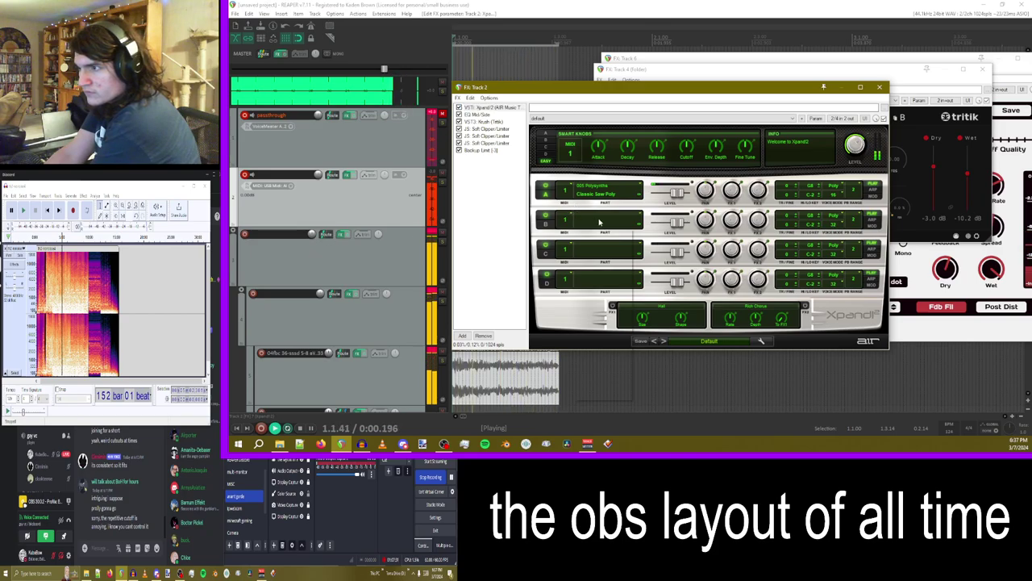
pyautogui.click(462, 335)
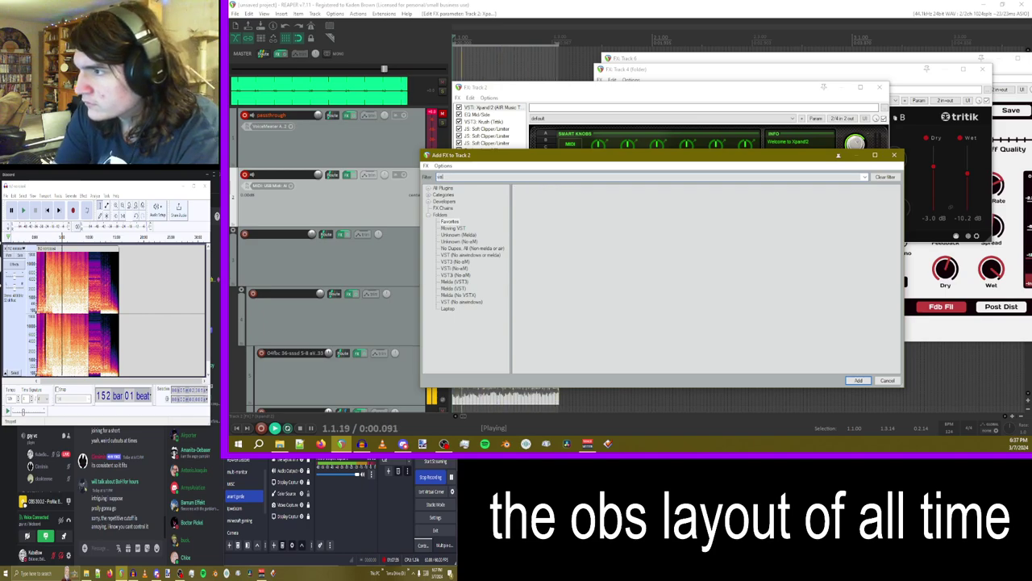
pyautogui.doubleClick(533, 188)
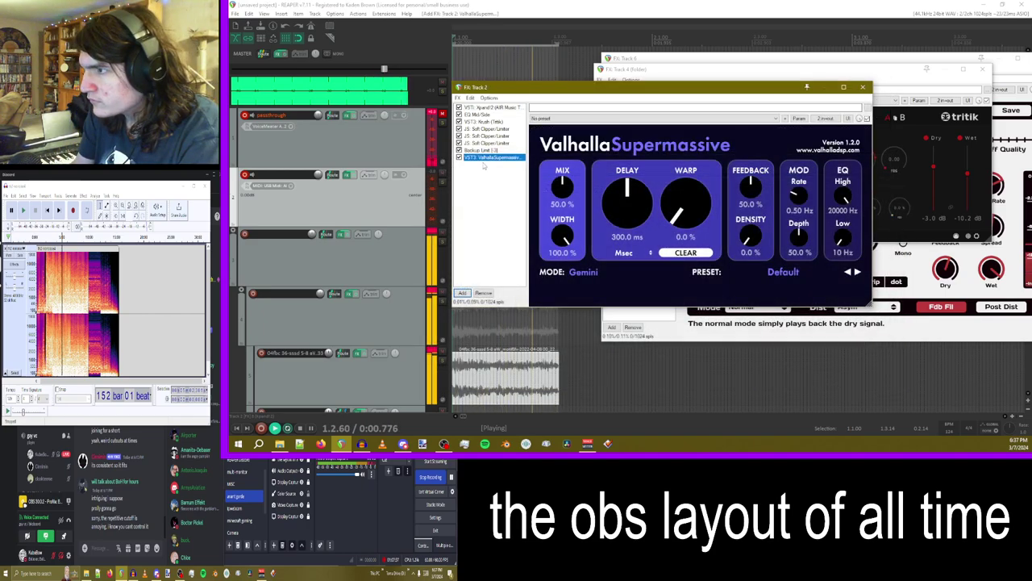
pyautogui.moveTo(475, 152); pyautogui.dragTo(476, 149)
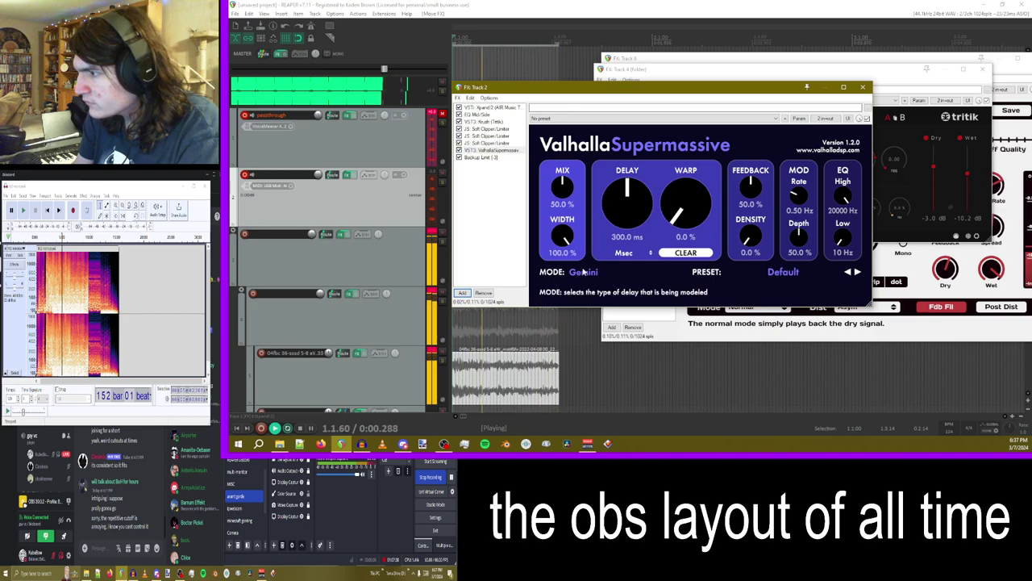
# - Set Supermassive's mix and width to 100%, delay to 860 ms and warp to 94%
pyautogui.moveTo(562, 187); pyautogui.dragTo(592, 217)
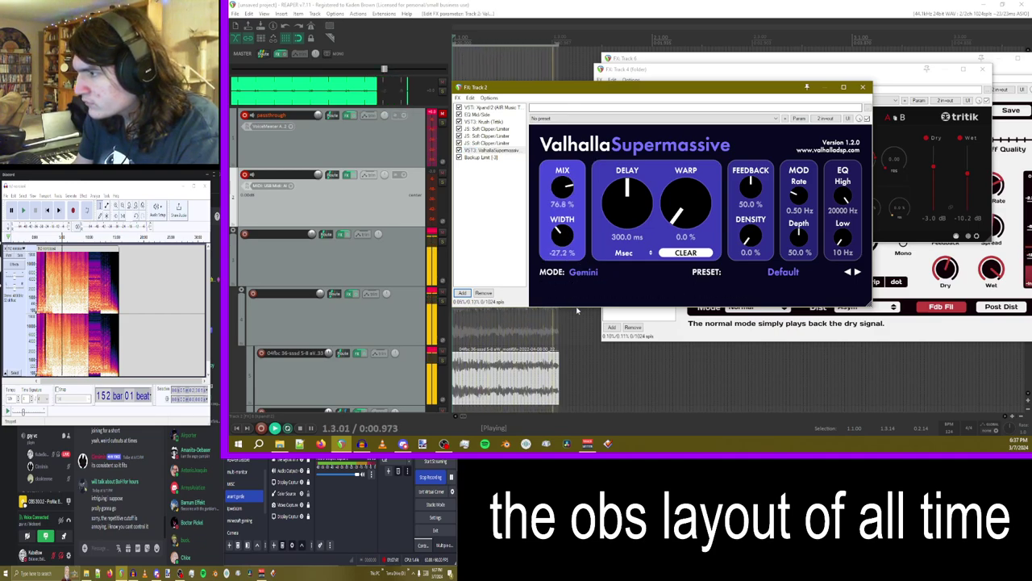
pyautogui.moveTo(578, 310); pyautogui.dragTo(582, 165)
pyautogui.moveTo(627, 203); pyautogui.dragTo(712, 162)
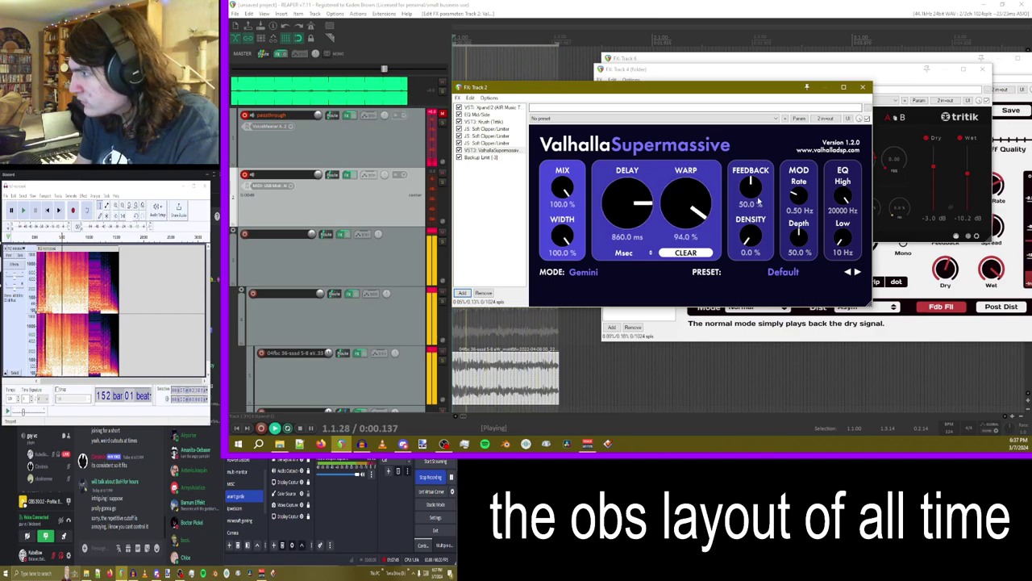
# - Set Supermassive's feedback to 90.8% and density to 54.4%, and choose the Triangulum mode
pyautogui.moveTo(754, 207); pyautogui.dragTo(764, 170)
pyautogui.click(613, 274)
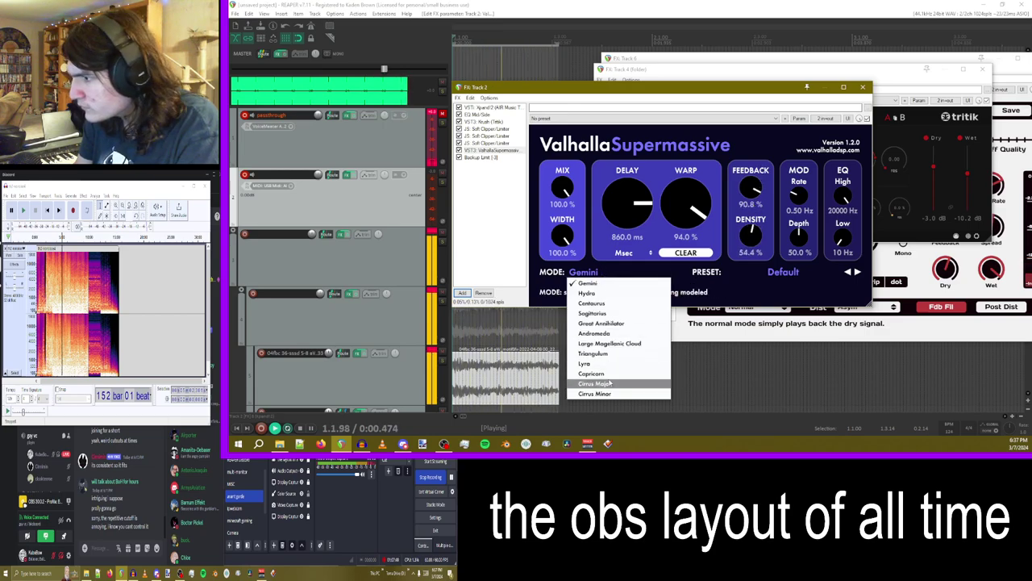
pyautogui.click(612, 355)
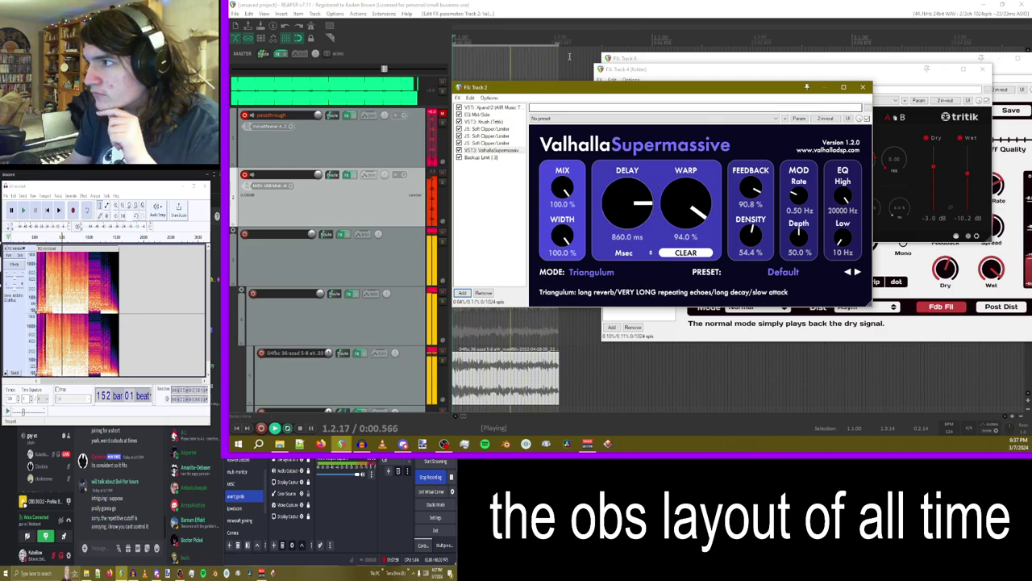
# - Raise the volume of the Xpand!2 synth track to +12 dB
pyautogui.moveTo(484, 86); pyautogui.dragTo(601, 77)
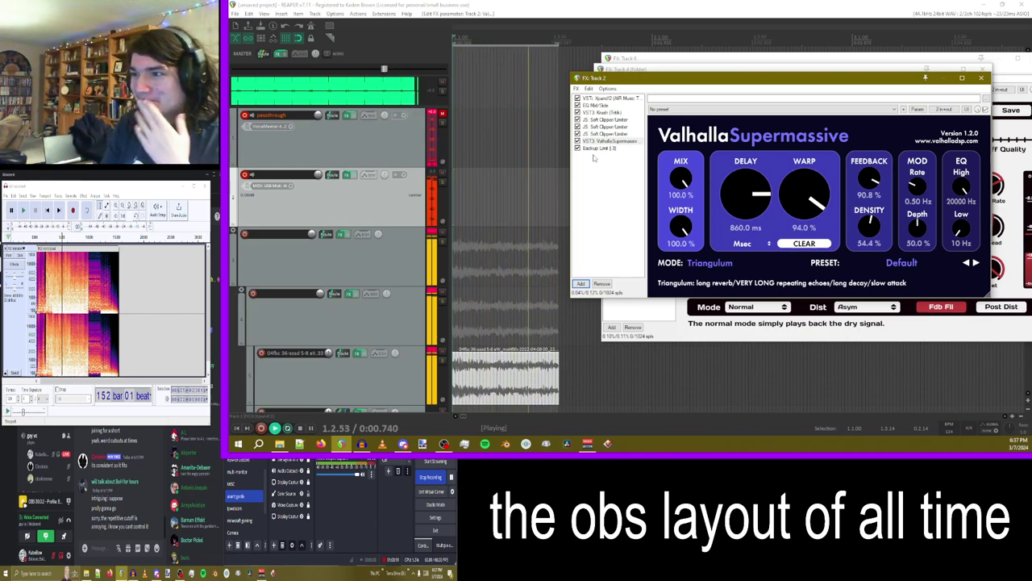
pyautogui.scroll(-1, 363, 222)
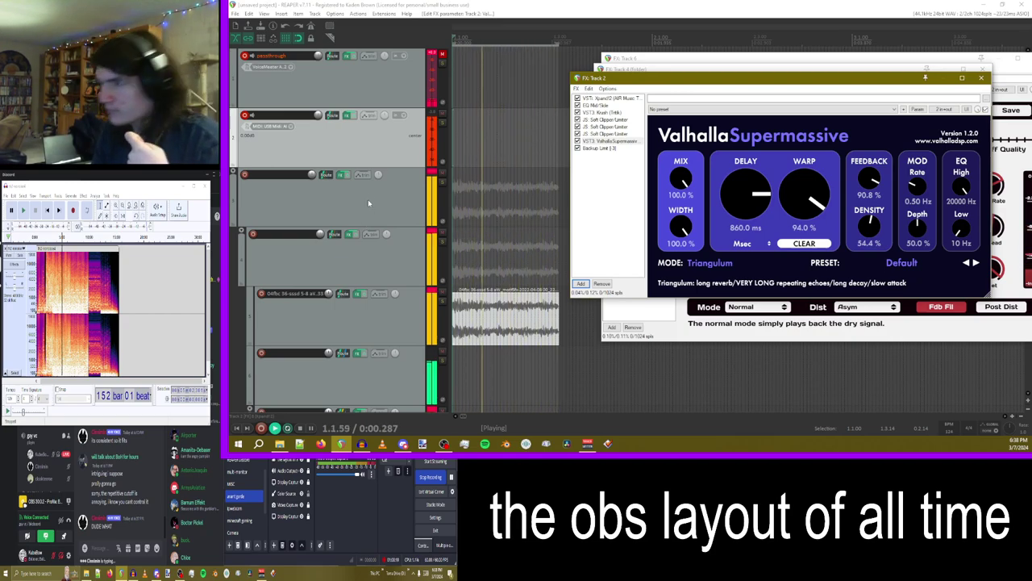
pyautogui.scroll(-5, 368, 199)
pyautogui.scroll(6, 352, 190)
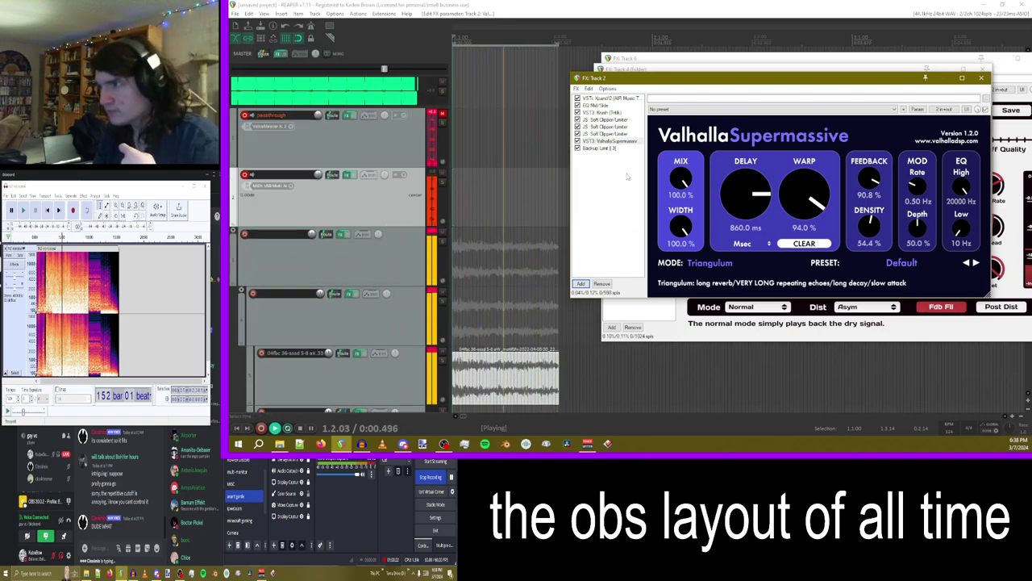
pyautogui.moveTo(317, 174); pyautogui.dragTo(318, 141)
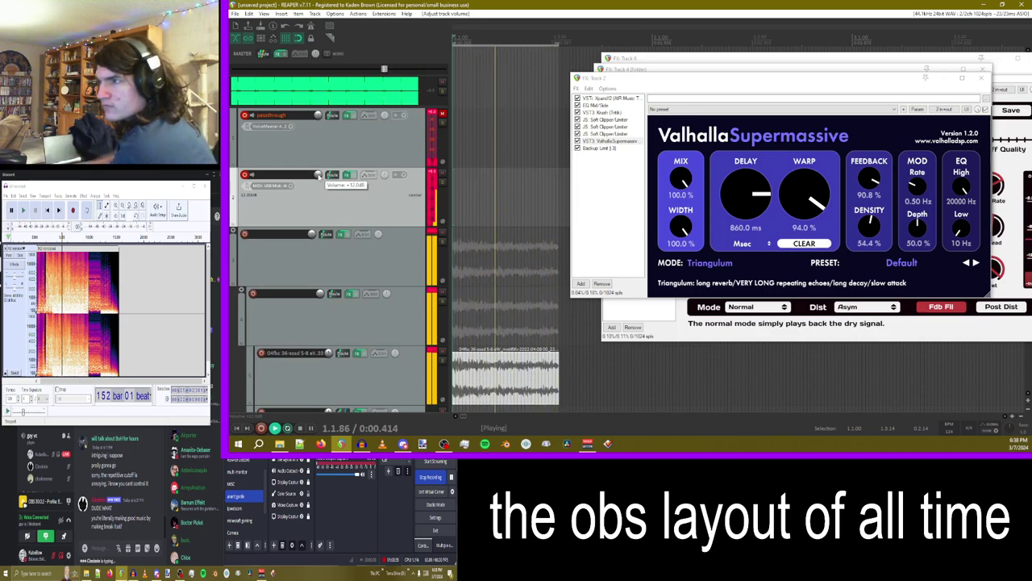
# - Paste another Soft Clipper/Limiter on track 2 and move it between ValhallaSupermassive and Backup Limit
pyautogui.click(605, 134)
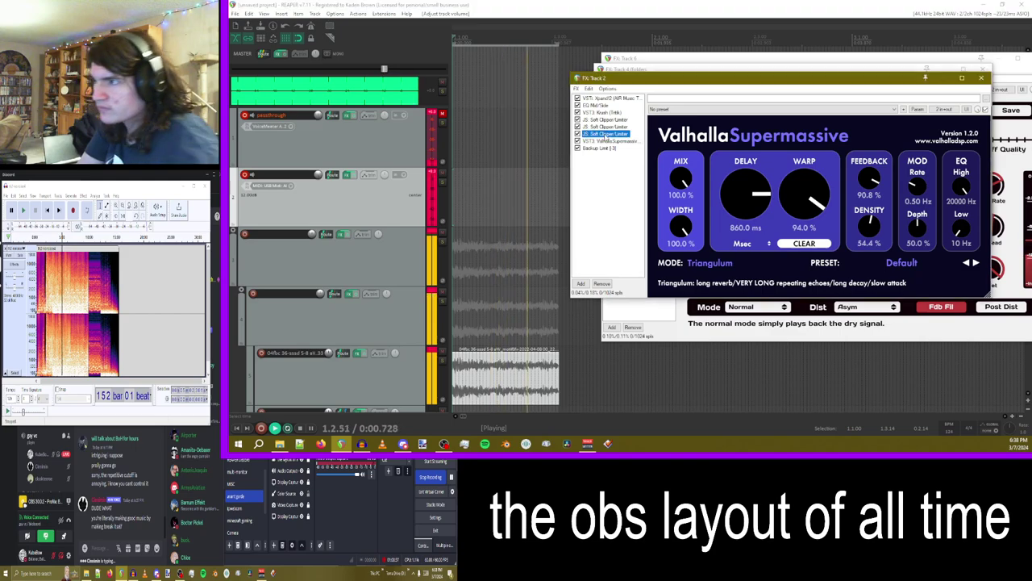
pyautogui.hotkey('ctrl', 'v')
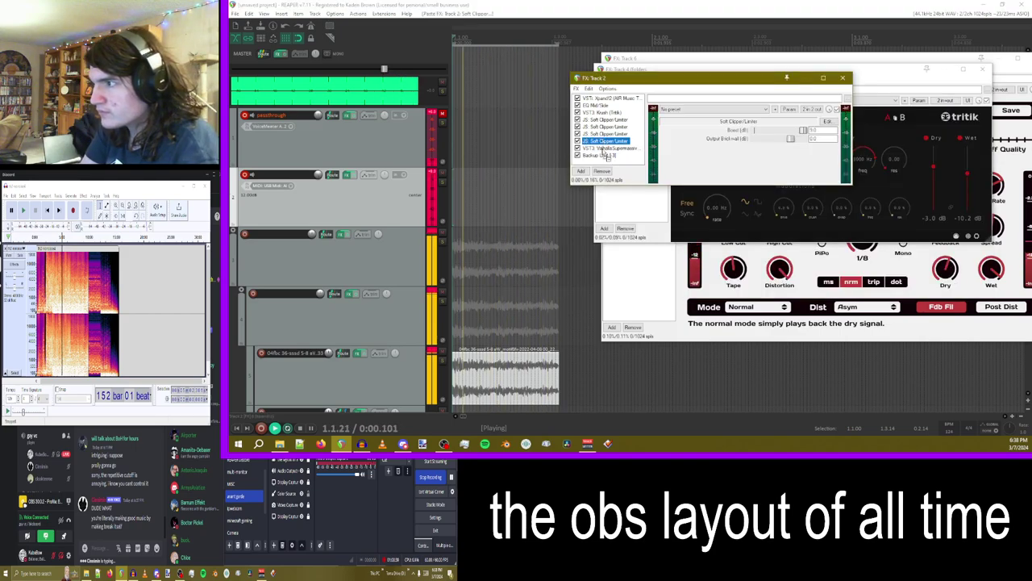
pyautogui.moveTo(605, 142); pyautogui.dragTo(604, 153)
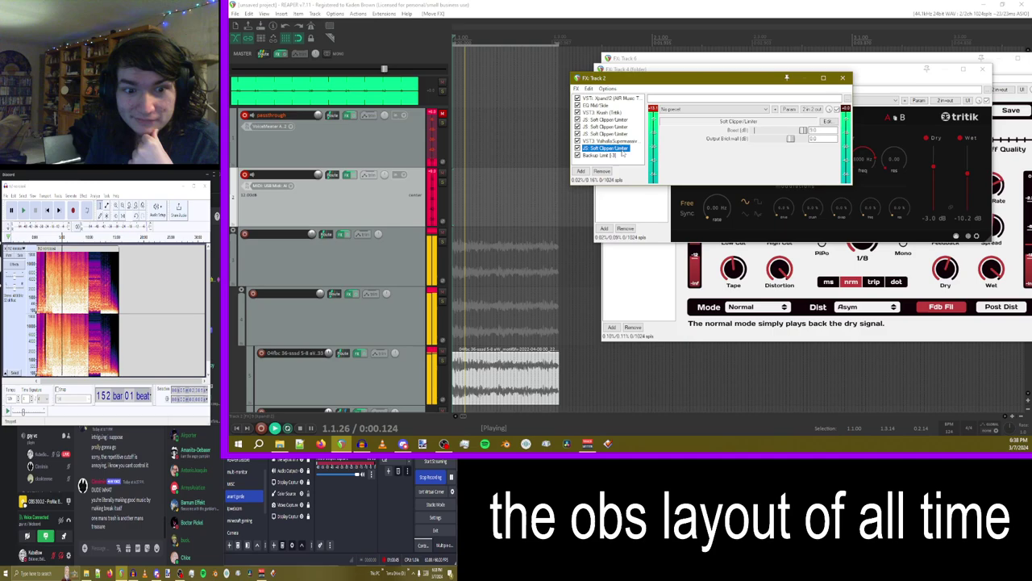
# - Turn down the volume of the outer folder track below the synth track
pyautogui.click(313, 235)
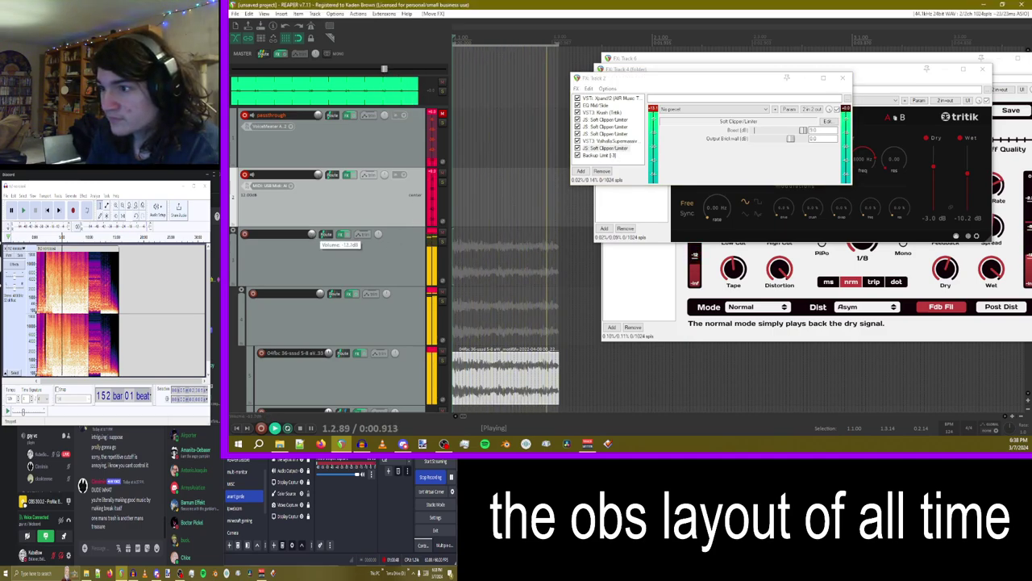
pyautogui.moveTo(312, 234); pyautogui.dragTo(318, 246)
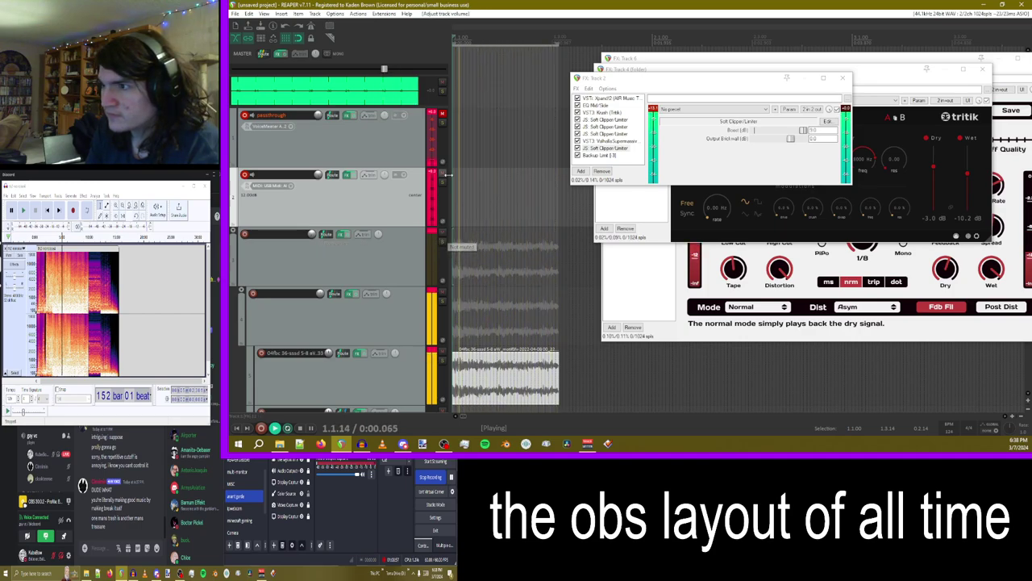
pyautogui.click(581, 171)
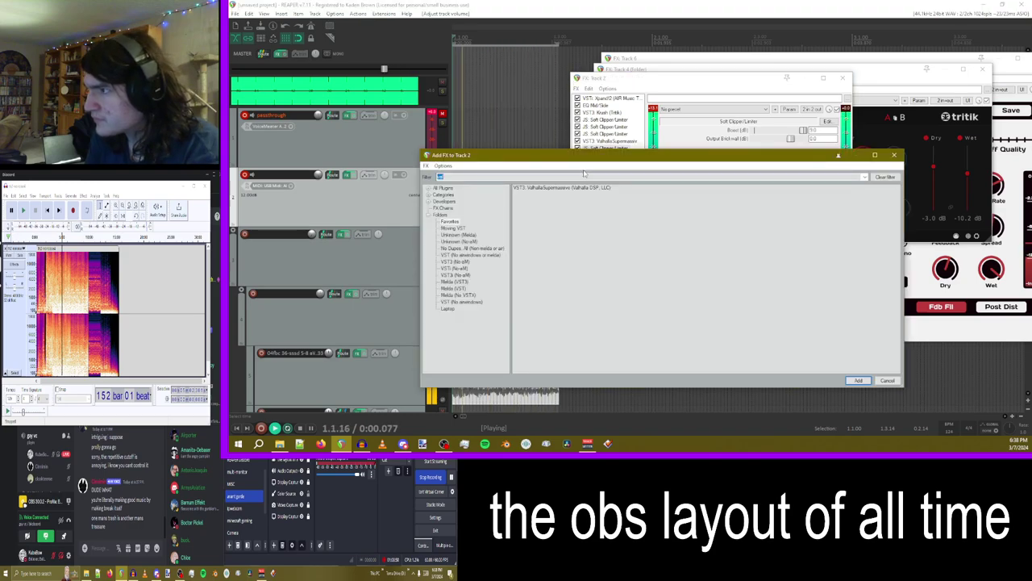
pyautogui.doubleClick(538, 187)
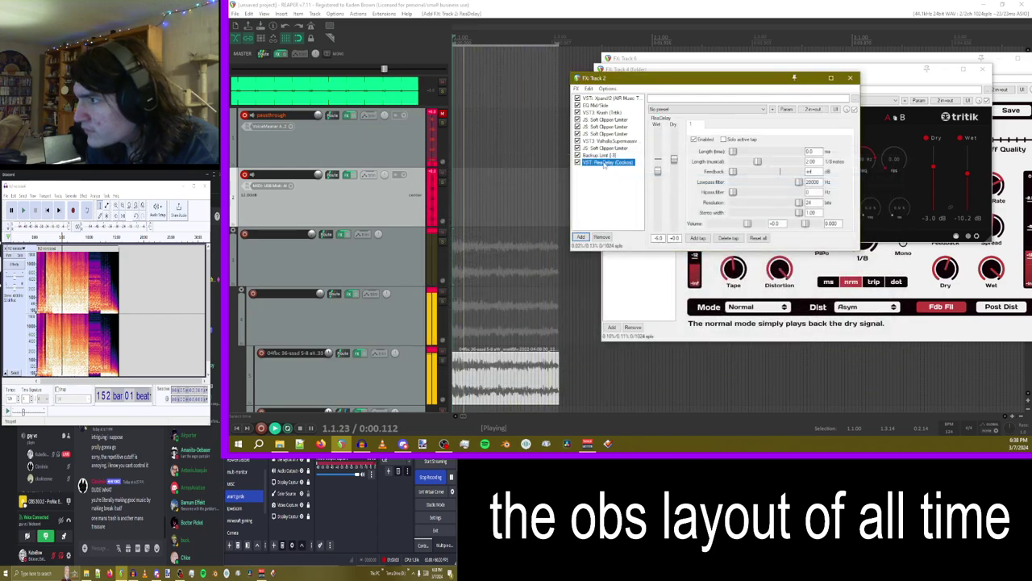
pyautogui.click(602, 237)
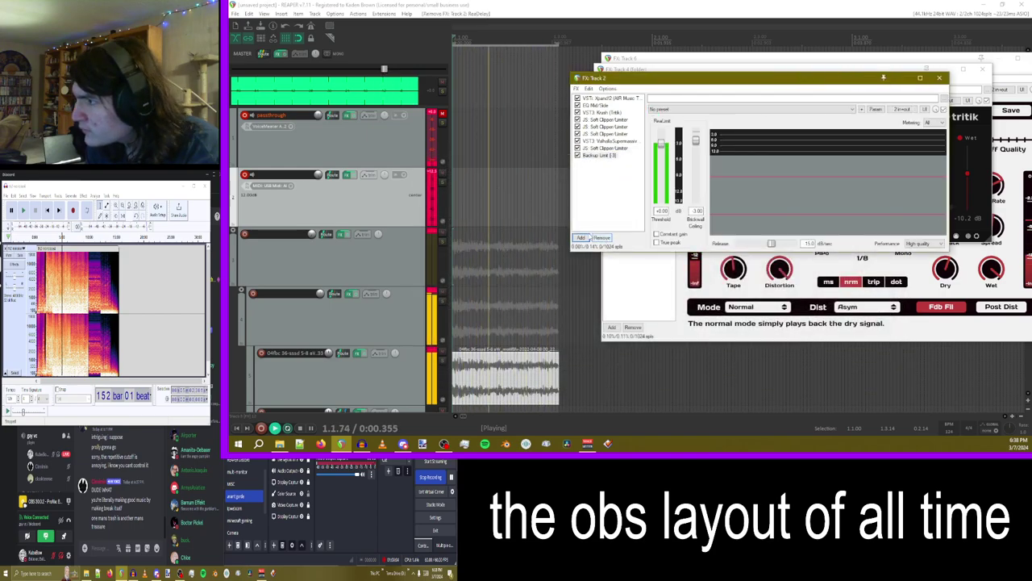
# - Add the Deelay effect to track 2 and place it first in the chain, ahead of Xpand!2
pyautogui.doubleClick(620, 219)
pyautogui.doubleClick(542, 189)
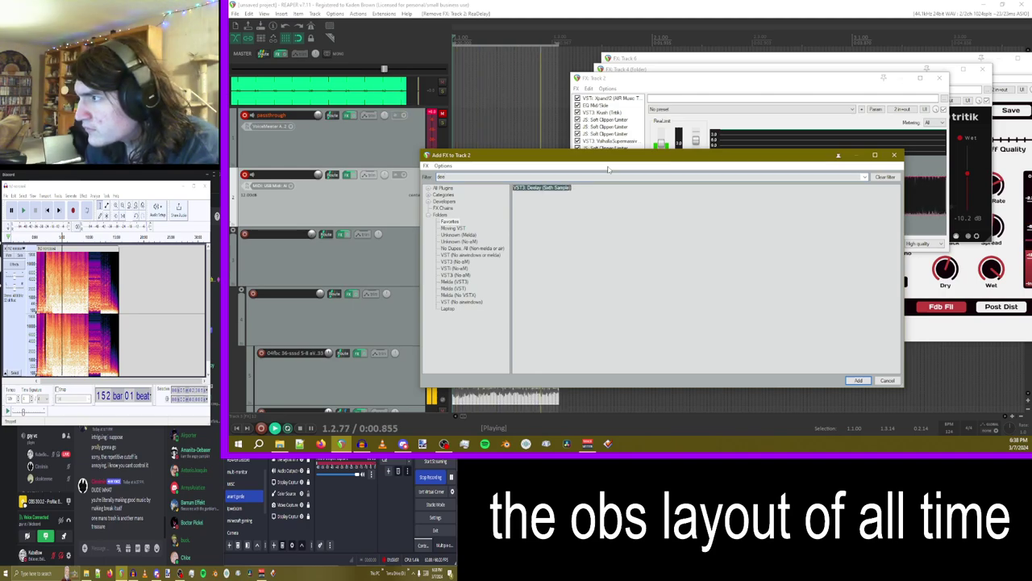
pyautogui.doubleClick(556, 187)
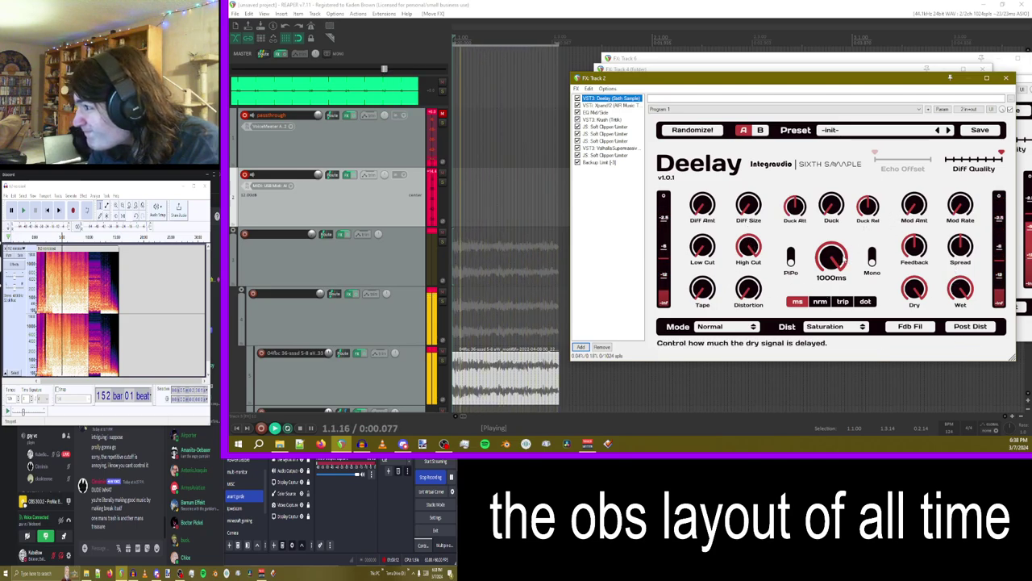
# - Randomize Deelay's settings and change its distortion type to Bumpy
pyautogui.click(692, 130)
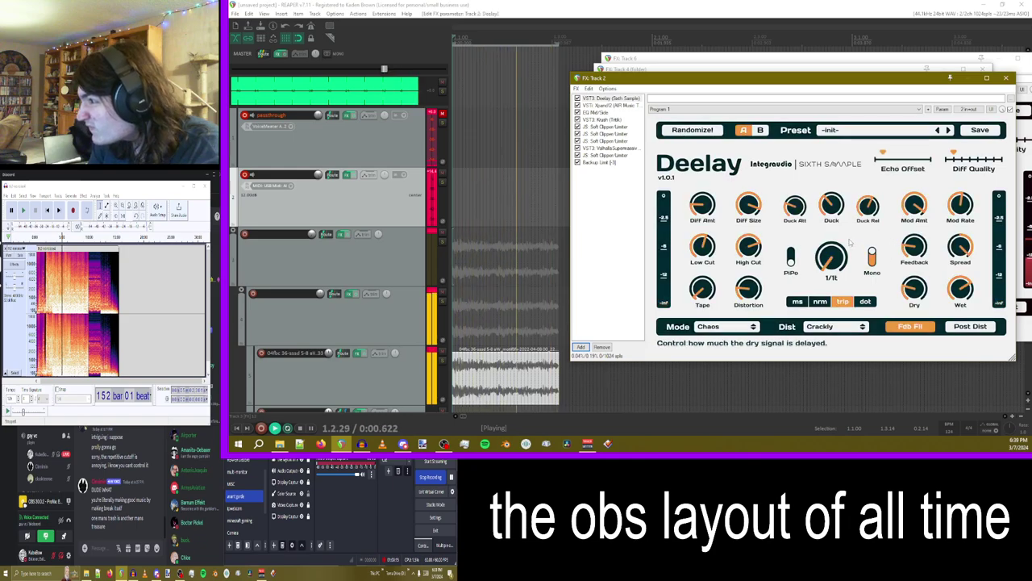
pyautogui.click(823, 326)
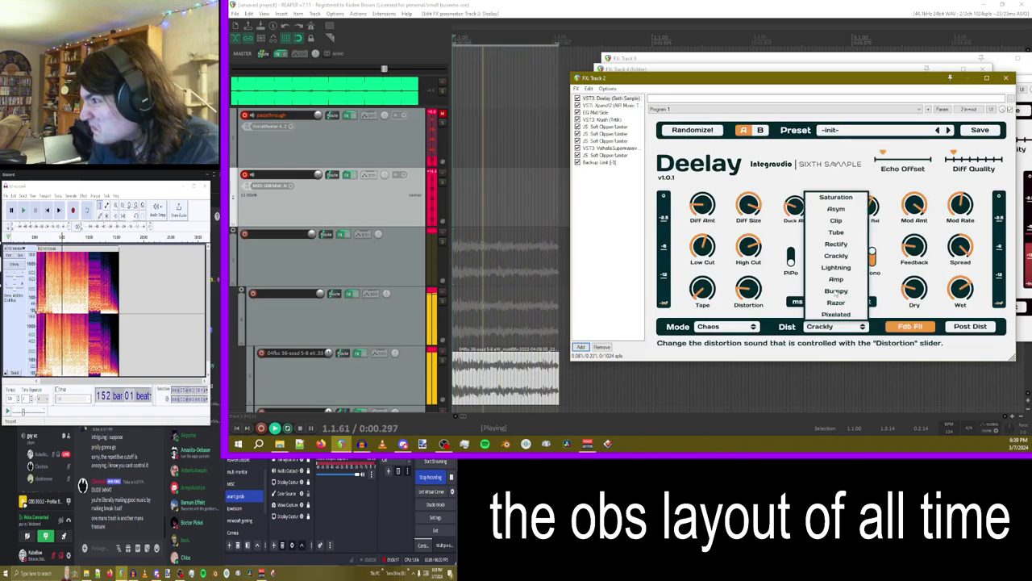
pyautogui.click(836, 291)
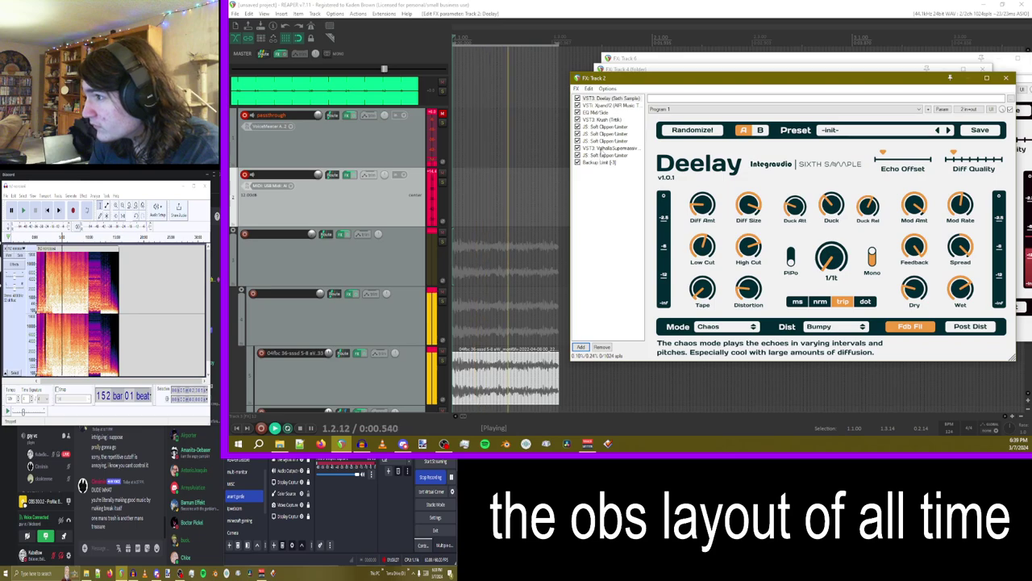
# - Lower Backup Limit's brickwall ceiling to -4.65 dB on track 2, and mute the outer folder track
pyautogui.click(607, 163)
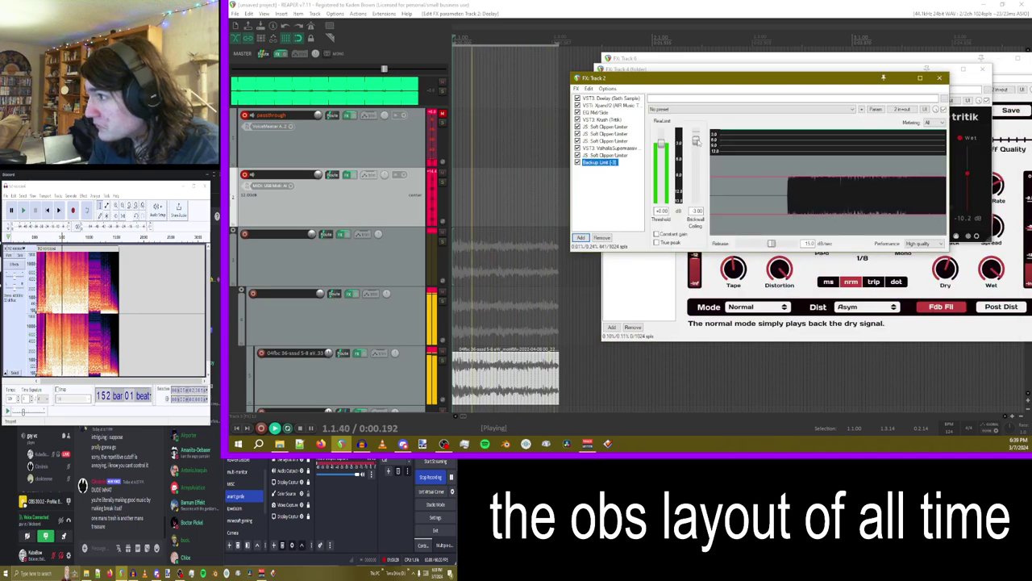
pyautogui.moveTo(696, 140); pyautogui.dragTo(706, 147)
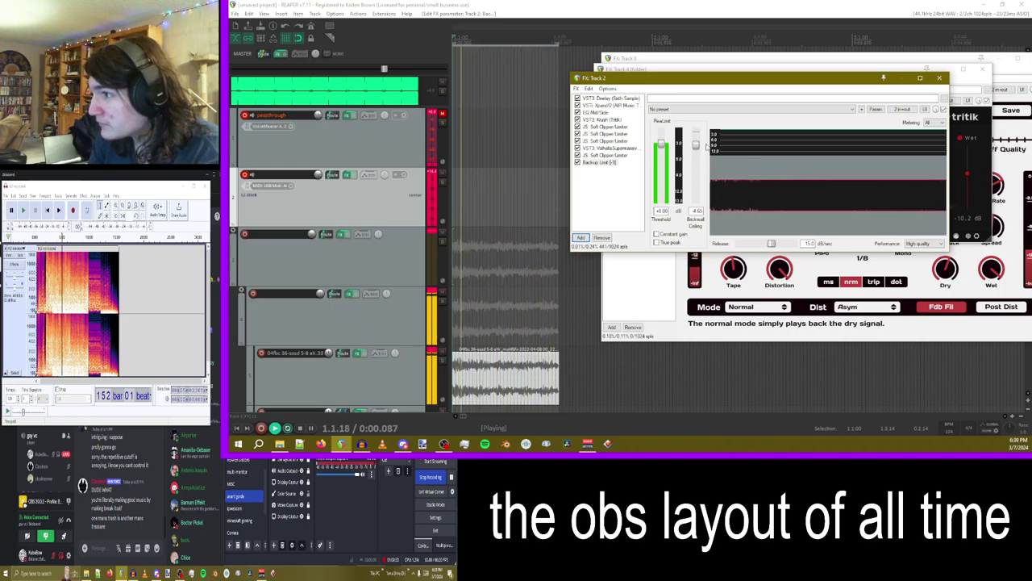
pyautogui.click(443, 234)
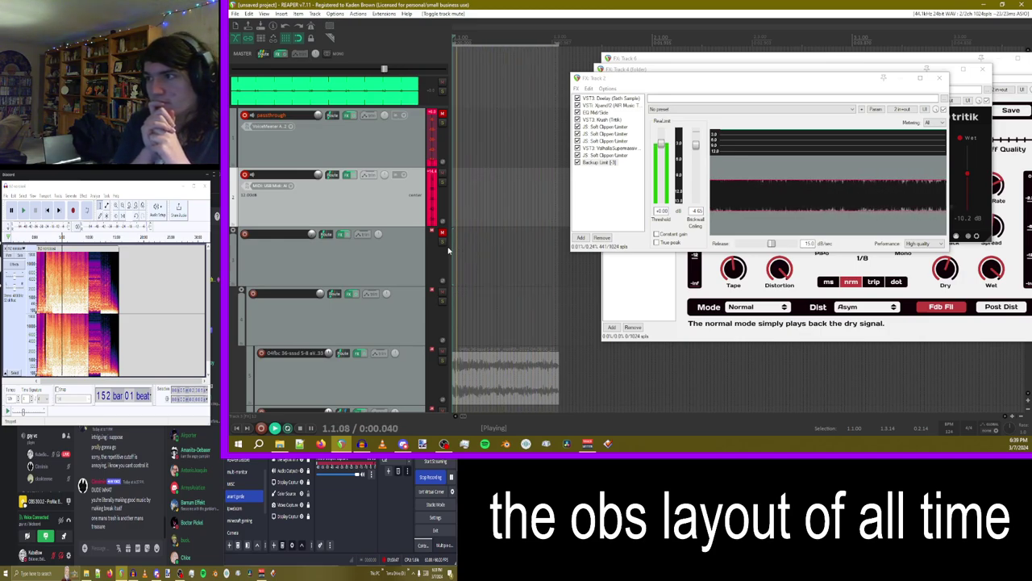
# - Turn down Deelay's feedback on track 2 and bring up the File Explorer window
pyautogui.click(622, 99)
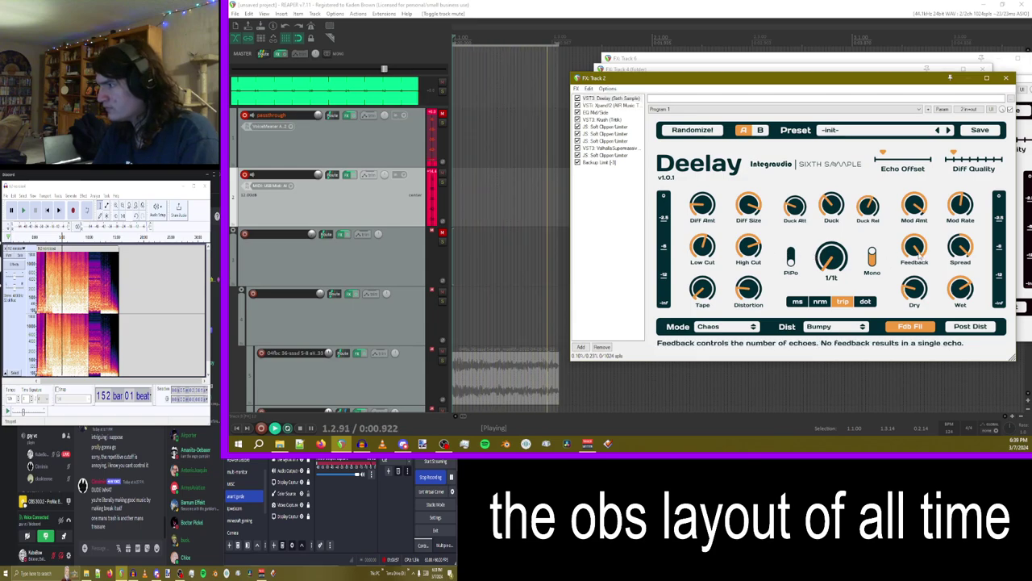
pyautogui.moveTo(920, 264); pyautogui.dragTo(922, 267)
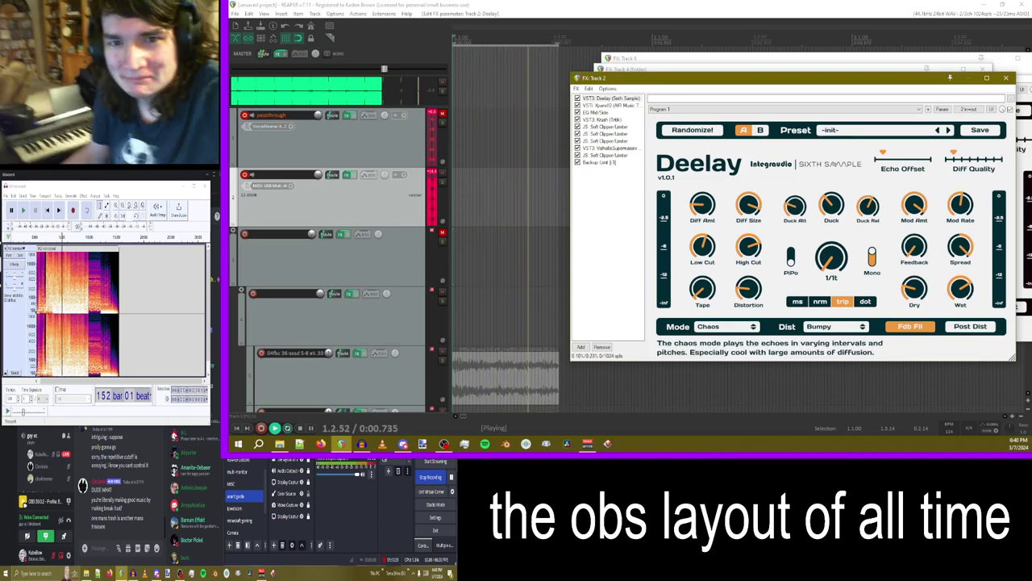
pyautogui.click(86, 573)
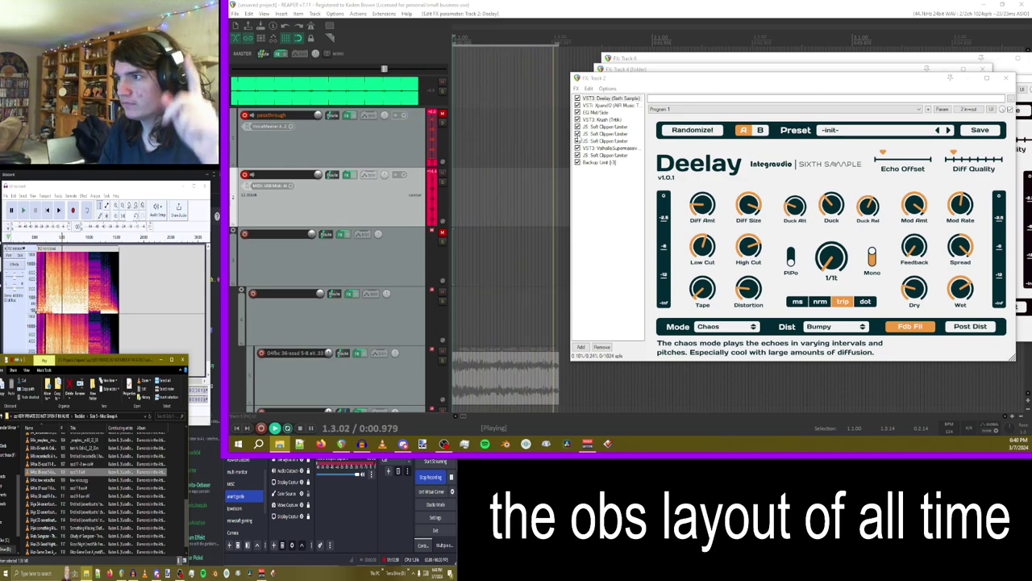
# - Bypass Krush and all the Soft Clipper/Limiter effects on track 2
pyautogui.click(578, 127)
pyautogui.click(578, 134)
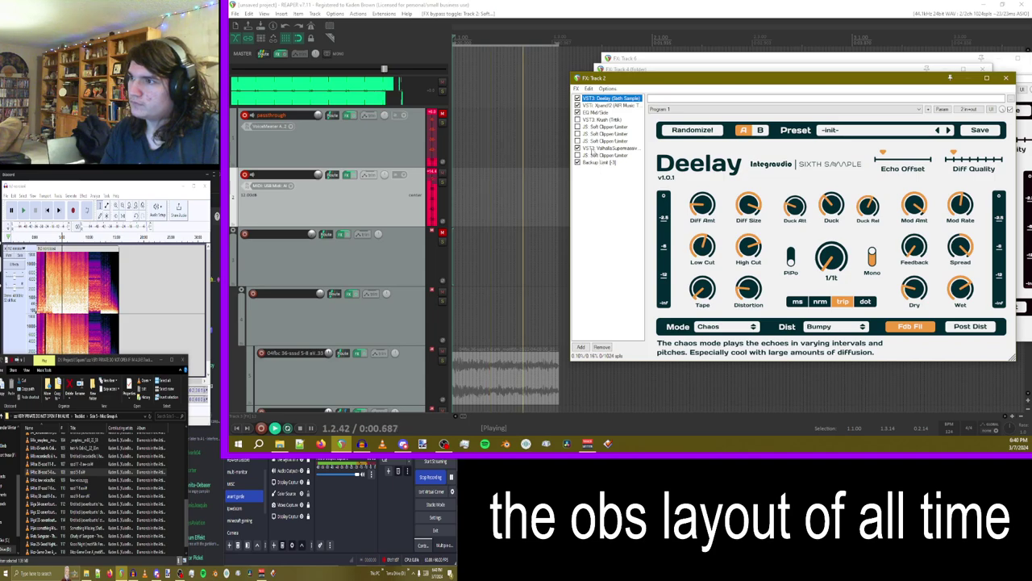
# - Set ValhallaSupermassive's delay time to 57.6 ms
pyautogui.click(596, 148)
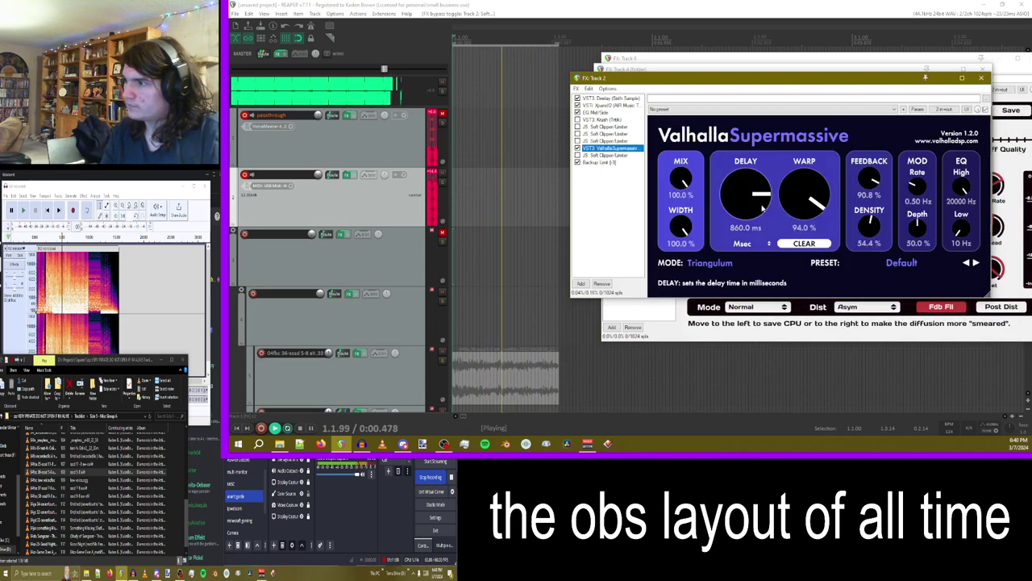
pyautogui.moveTo(762, 208); pyautogui.dragTo(757, 212)
pyautogui.moveTo(760, 252); pyautogui.dragTo(765, 276)
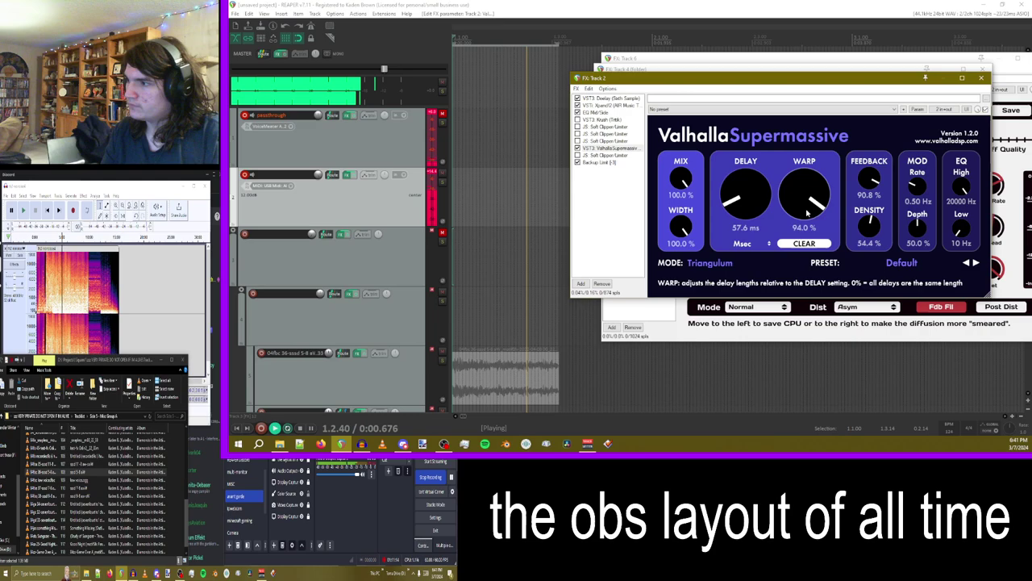
# - Set ValhallaSupermassive's warp to 15.2% and its density to 0.0% on track 2
pyautogui.moveTo(804, 193); pyautogui.dragTo(816, 287)
pyautogui.moveTo(870, 221); pyautogui.dragTo(871, 286)
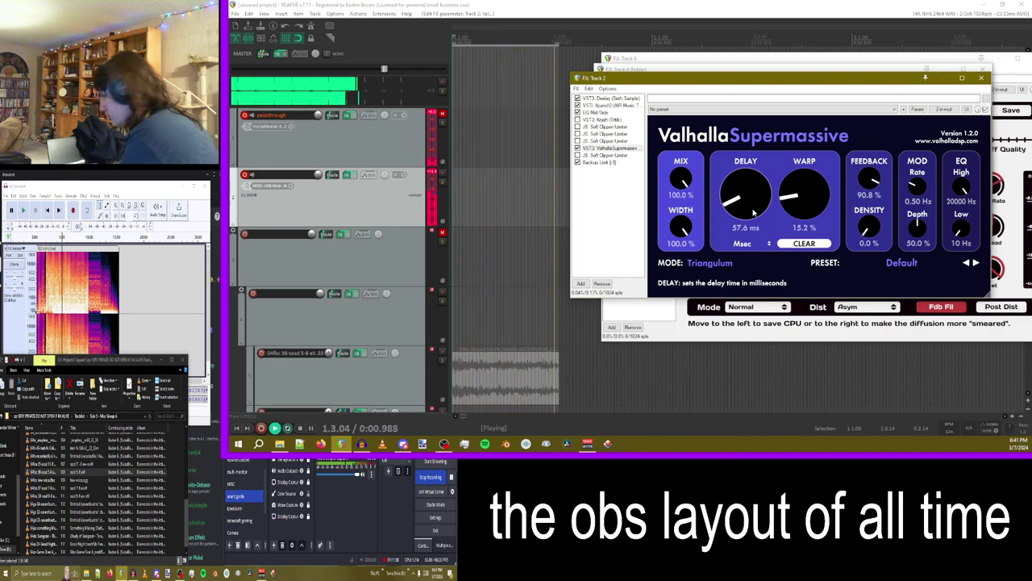
# - Add MCharmVerb to track 2, raise its dry/wet amount, and disable both the low and high damping
pyautogui.click(580, 283)
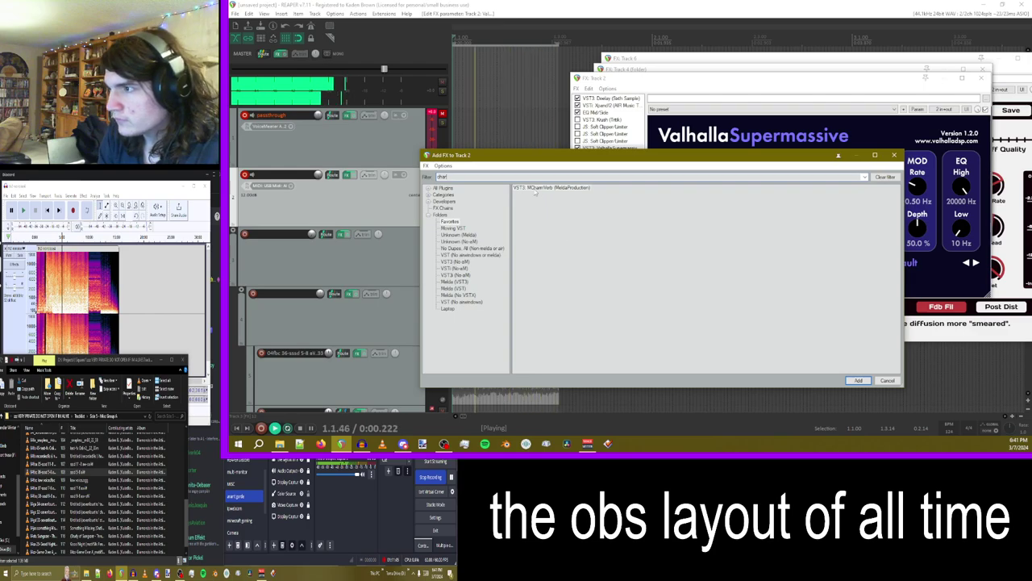
pyautogui.doubleClick(535, 188)
pyautogui.moveTo(678, 167); pyautogui.dragTo(678, 113)
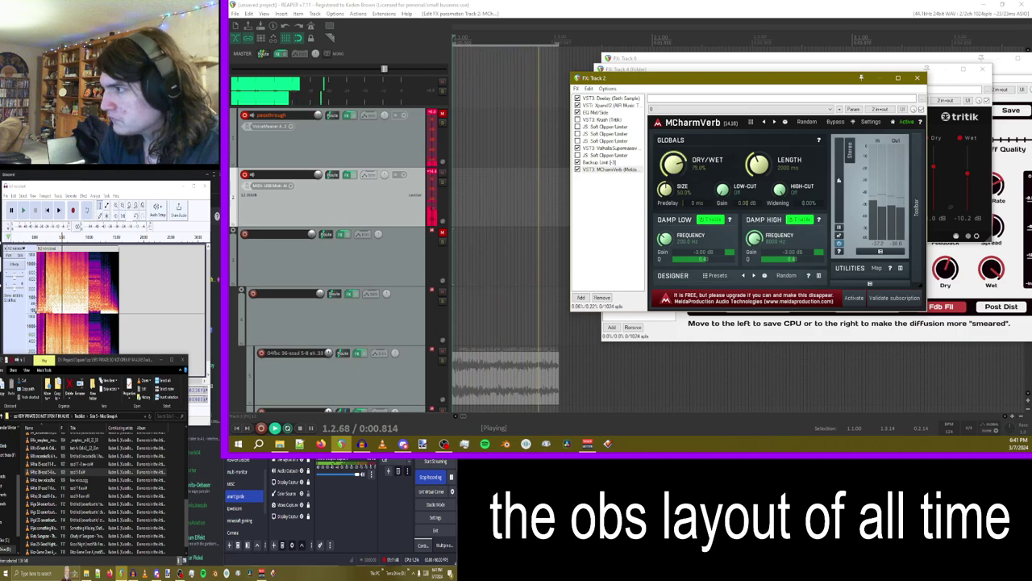
pyautogui.click(710, 221)
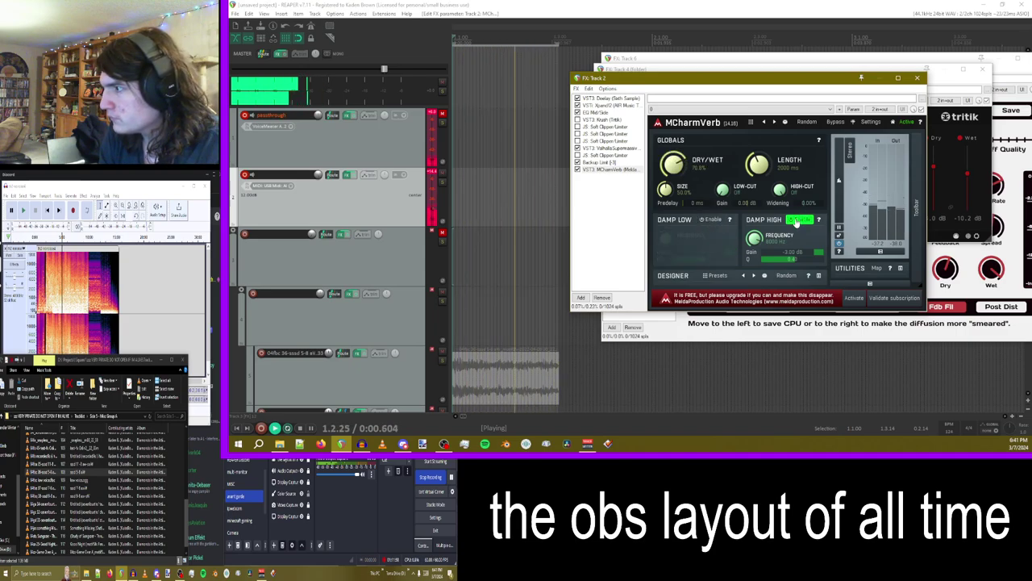
pyautogui.click(797, 219)
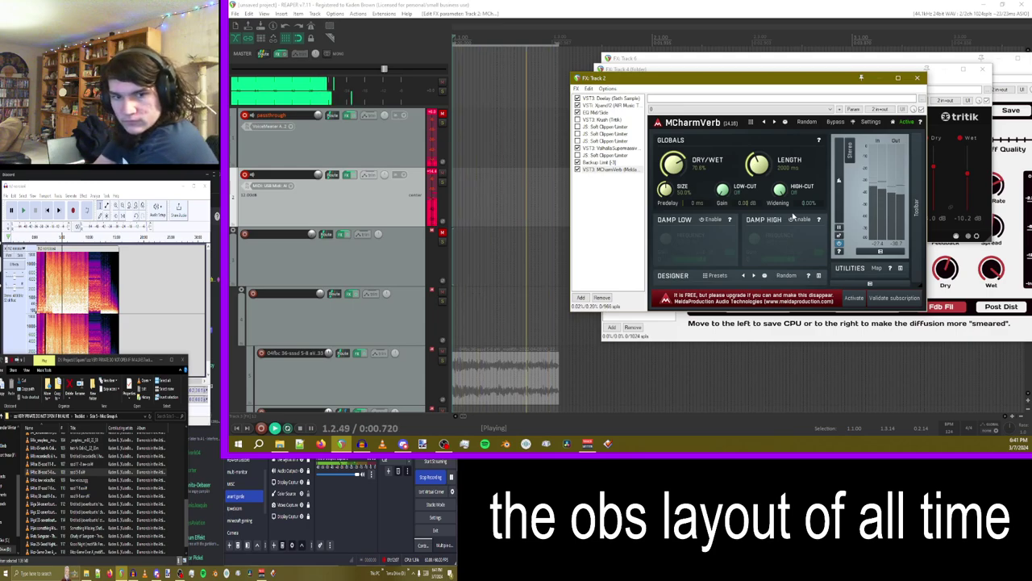
pyautogui.click(160, 361)
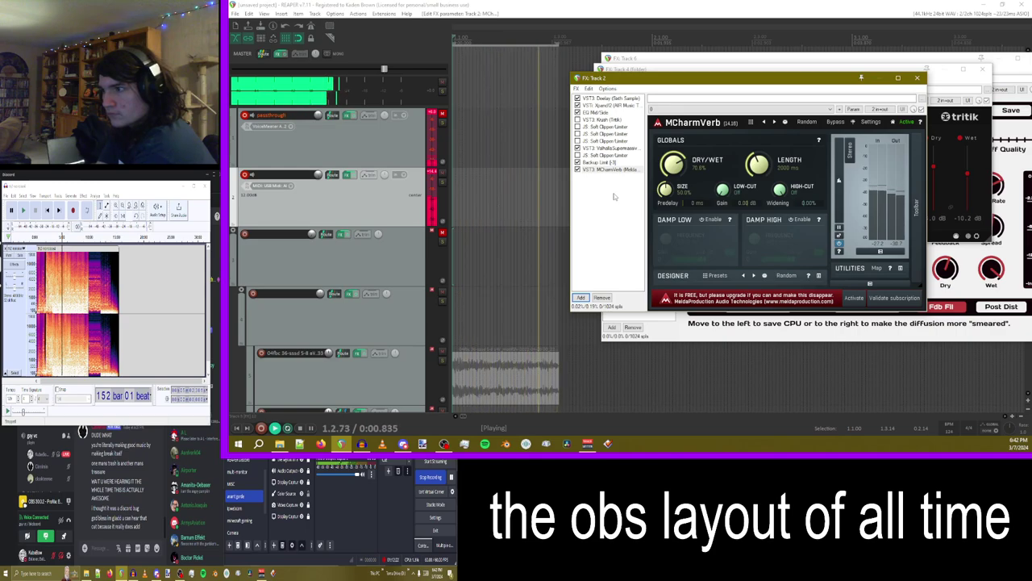
# - Add another Soft Clipper/Limiter to track 2 and raise its boost
pyautogui.click(581, 298)
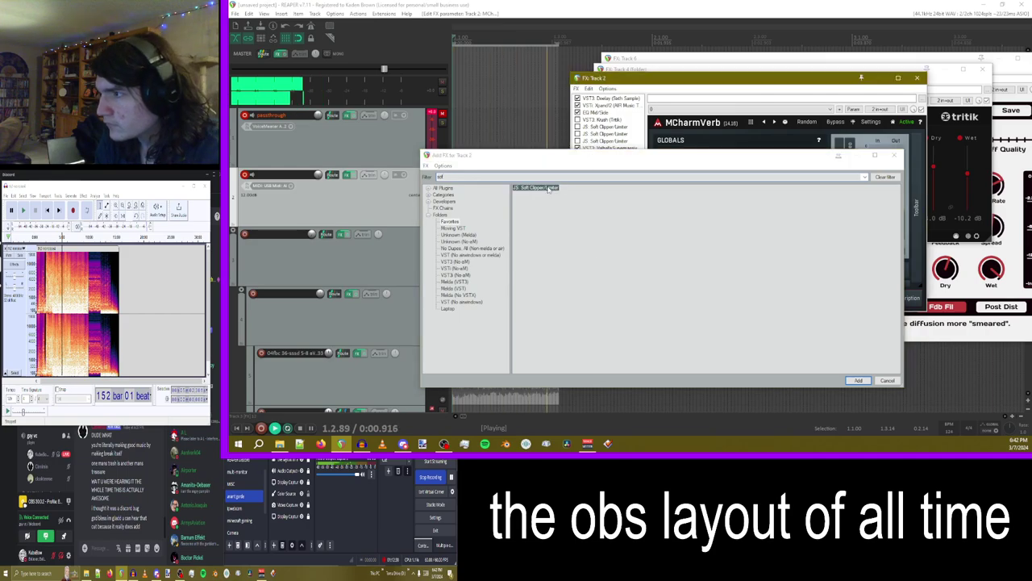
pyautogui.doubleClick(567, 187)
pyautogui.moveTo(754, 130); pyautogui.dragTo(764, 135)
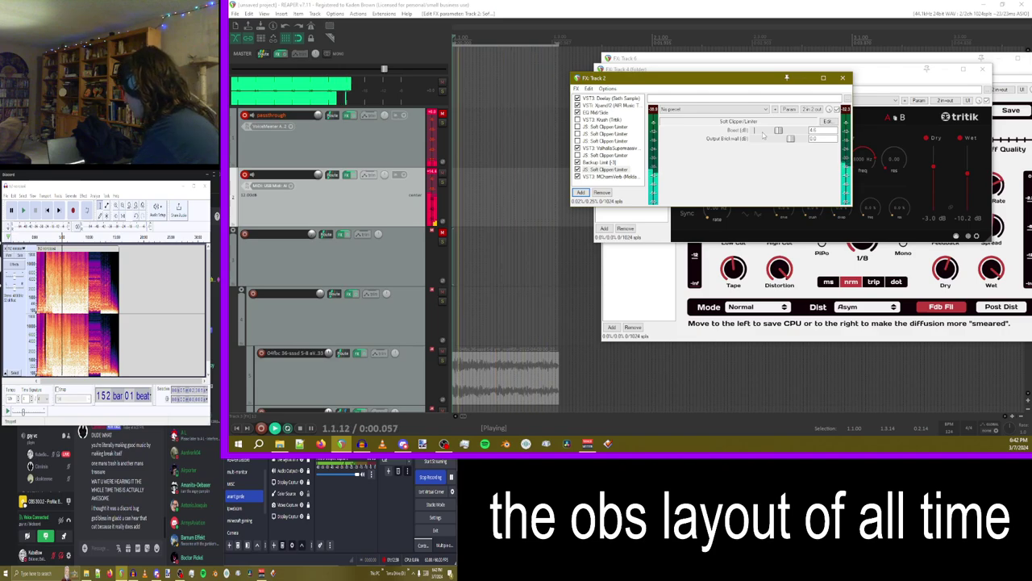
pyautogui.moveTo(763, 135); pyautogui.dragTo(803, 136)
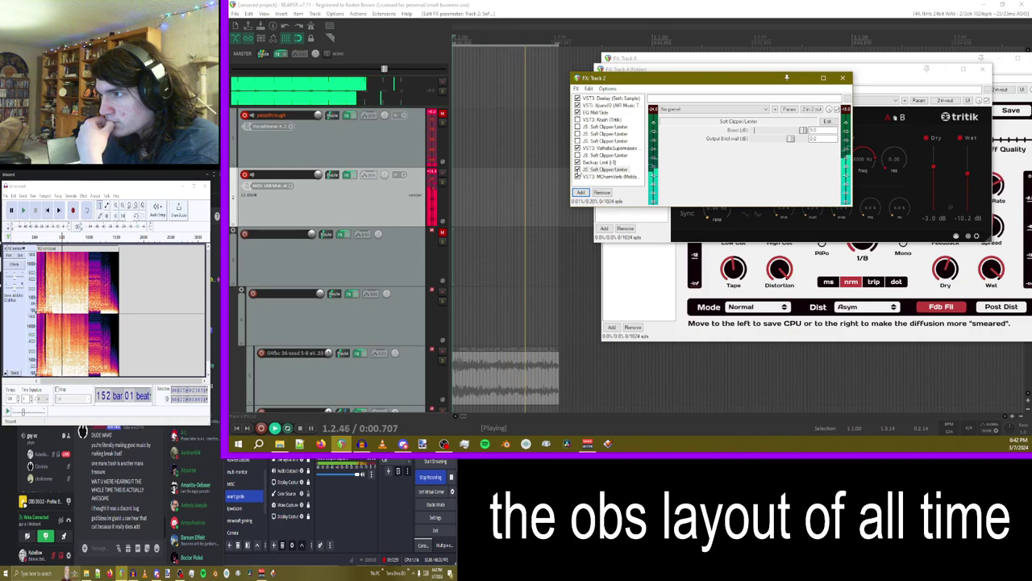
# - Move the new Soft Clipper/Limiter directly after Xpand!2 in track 2's effect chain and bypass it
pyautogui.click(577, 170)
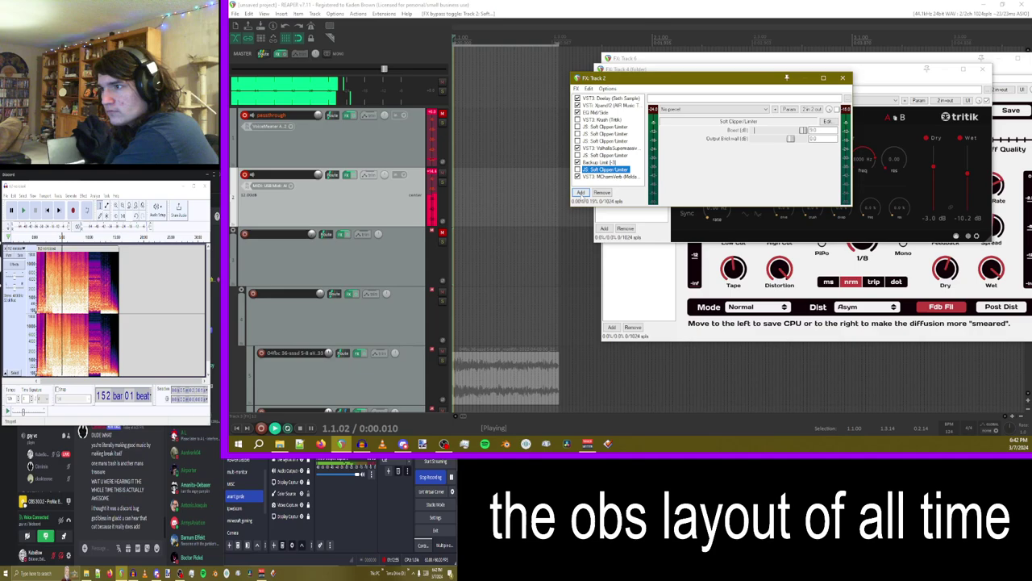
pyautogui.moveTo(601, 101); pyautogui.dragTo(601, 98)
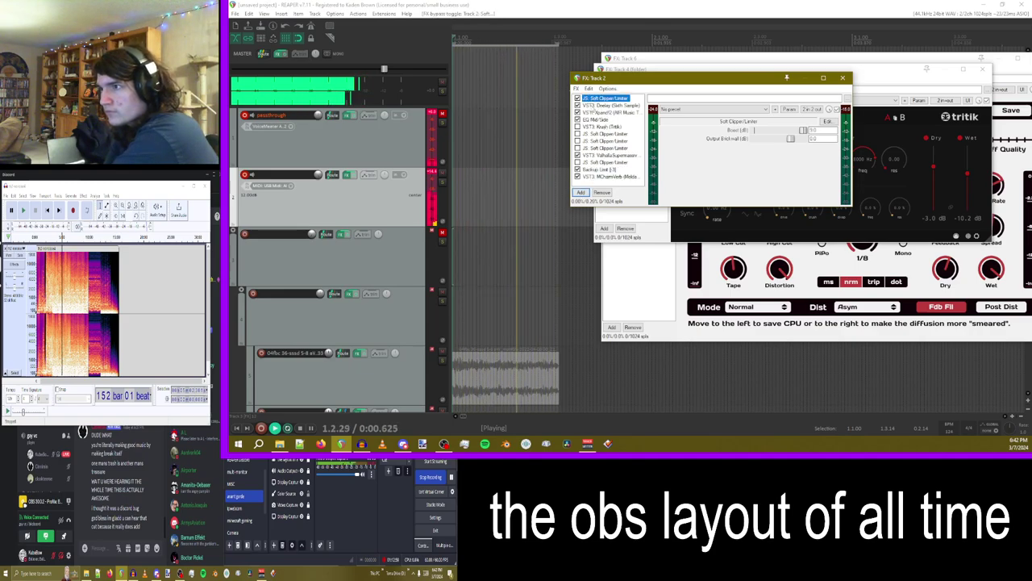
pyautogui.moveTo(597, 98); pyautogui.dragTo(602, 115)
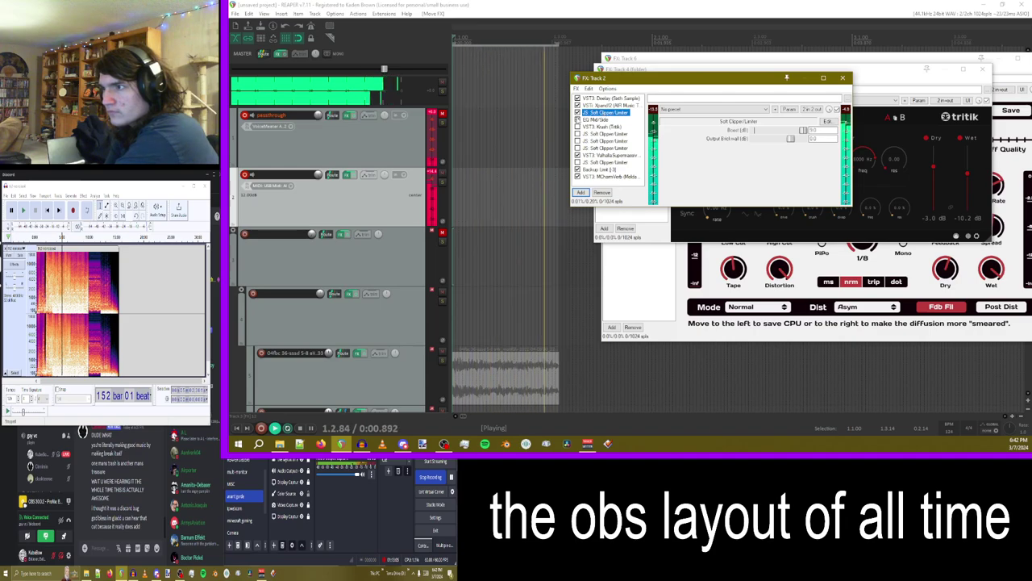
pyautogui.click(577, 112)
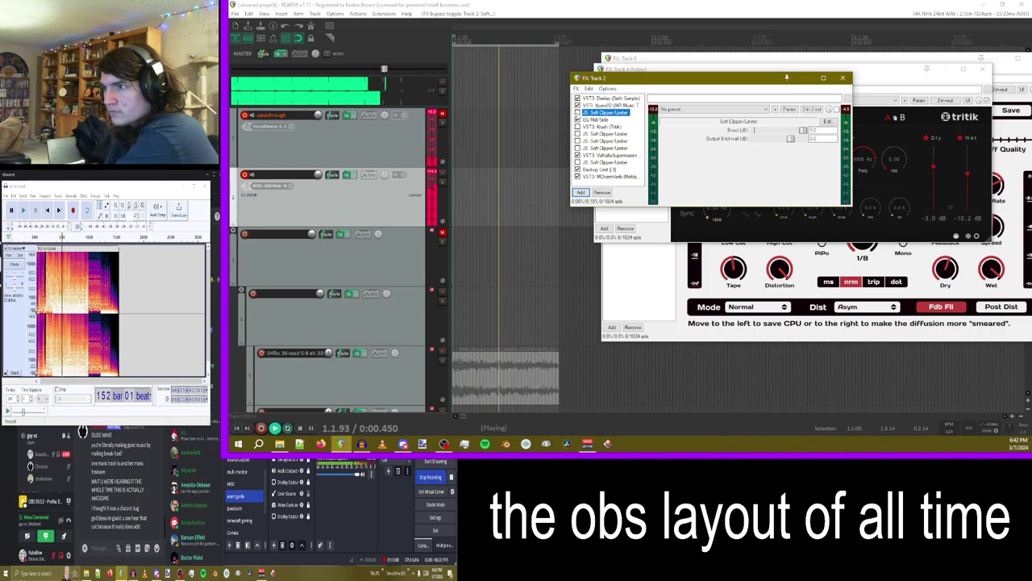
# - Load the Upright Piano sound from the acoustic pianos into part B of Xpand!2
pyautogui.press('Up')
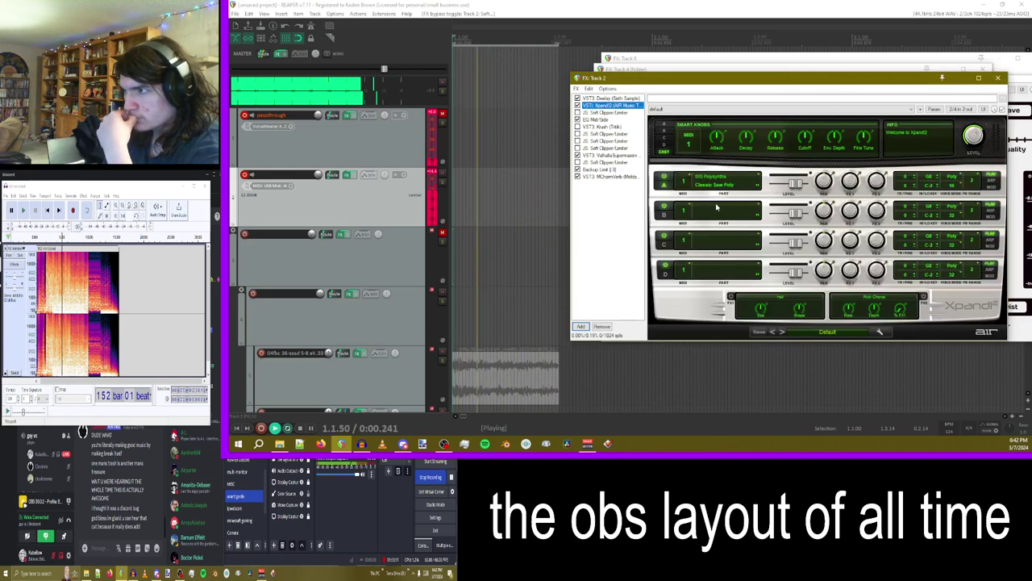
pyautogui.click(716, 208)
pyautogui.moveTo(729, 288)
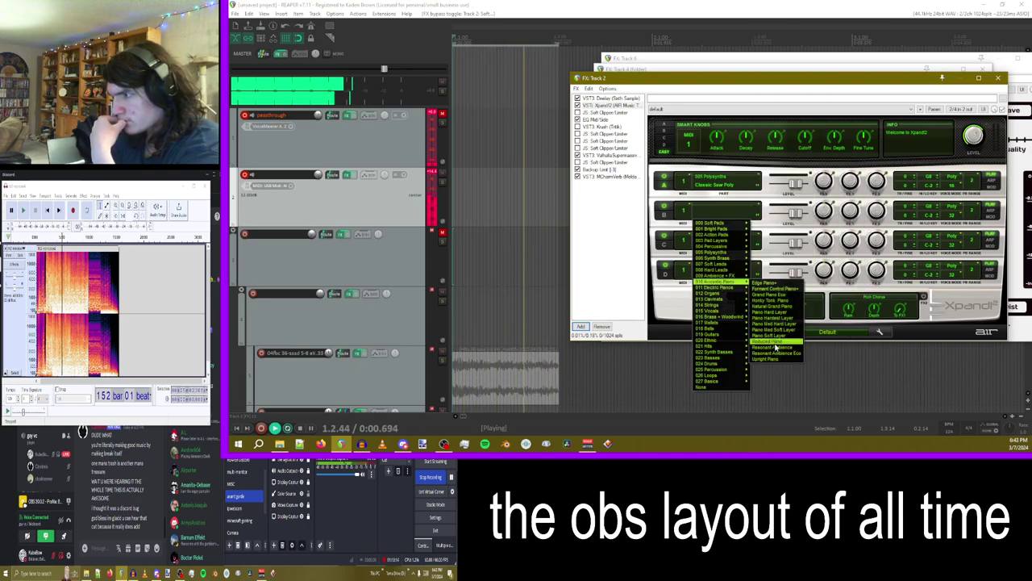
pyautogui.click(776, 358)
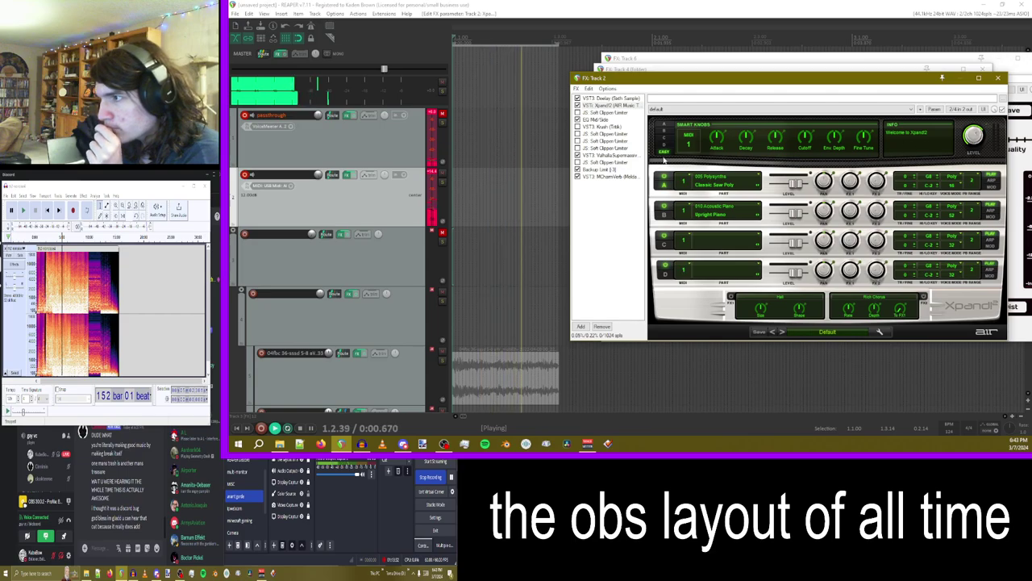
# - Lower MCharmVerb's dry/wet to 23.8% and ValhallaSupermassive's mix to 24.8% on track 2
pyautogui.click(611, 177)
pyautogui.moveTo(679, 165); pyautogui.dragTo(679, 152)
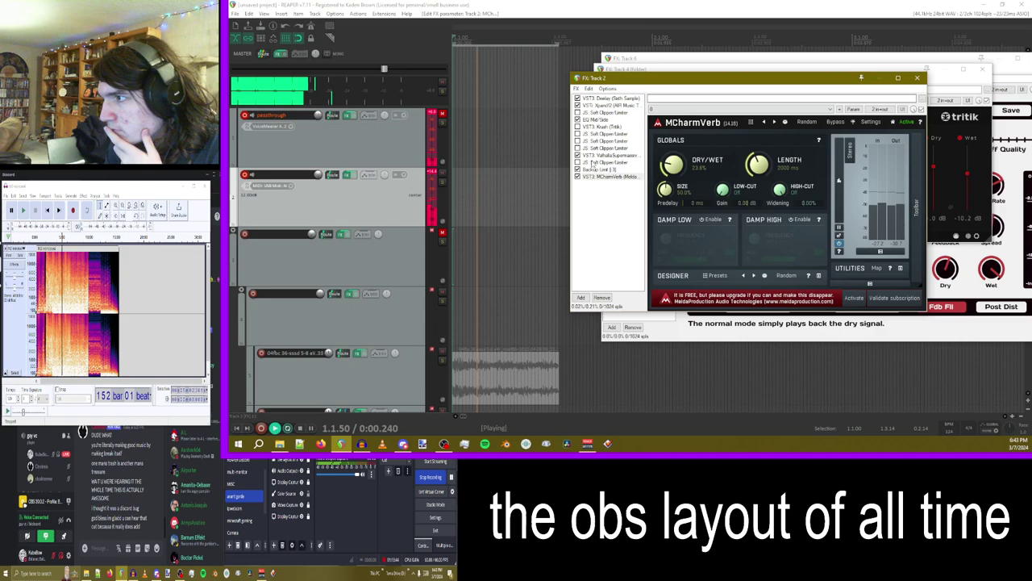
pyautogui.click(606, 155)
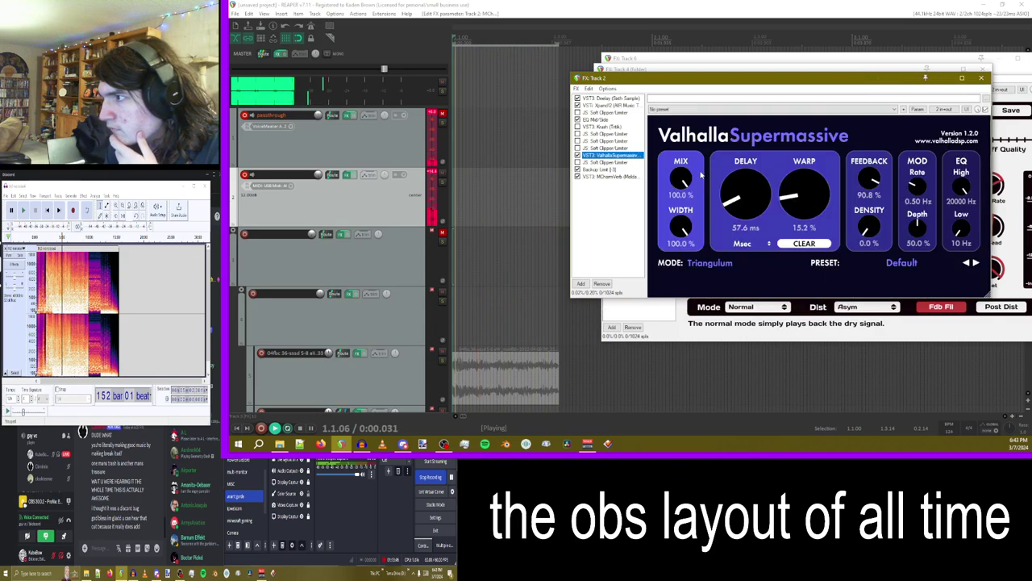
pyautogui.moveTo(686, 187); pyautogui.dragTo(680, 258)
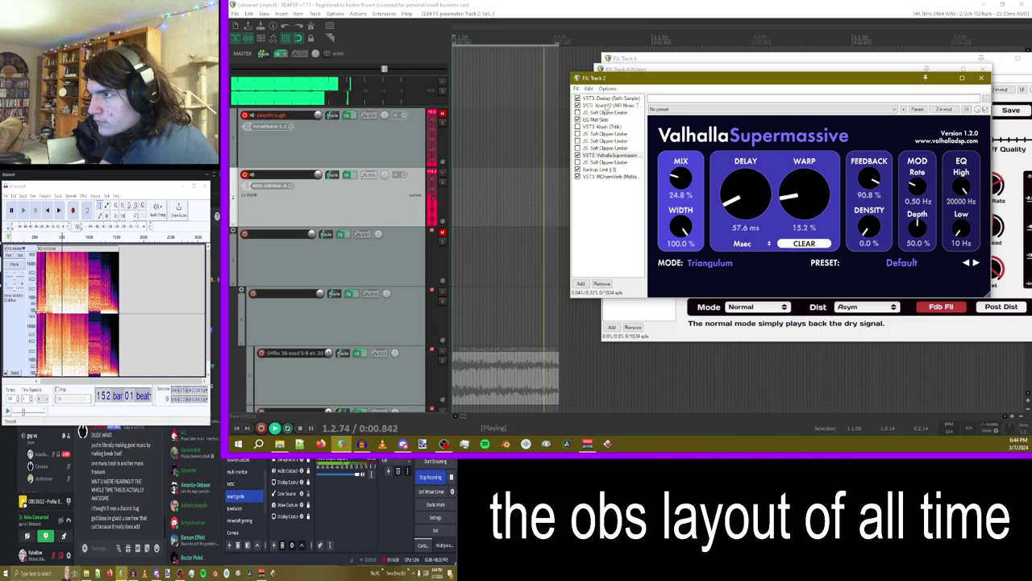
# - Raise Xpand!2's part A and B levels, with part B at +6.0 dB, and load the Mark 2+ electric piano into part C
pyautogui.click(607, 106)
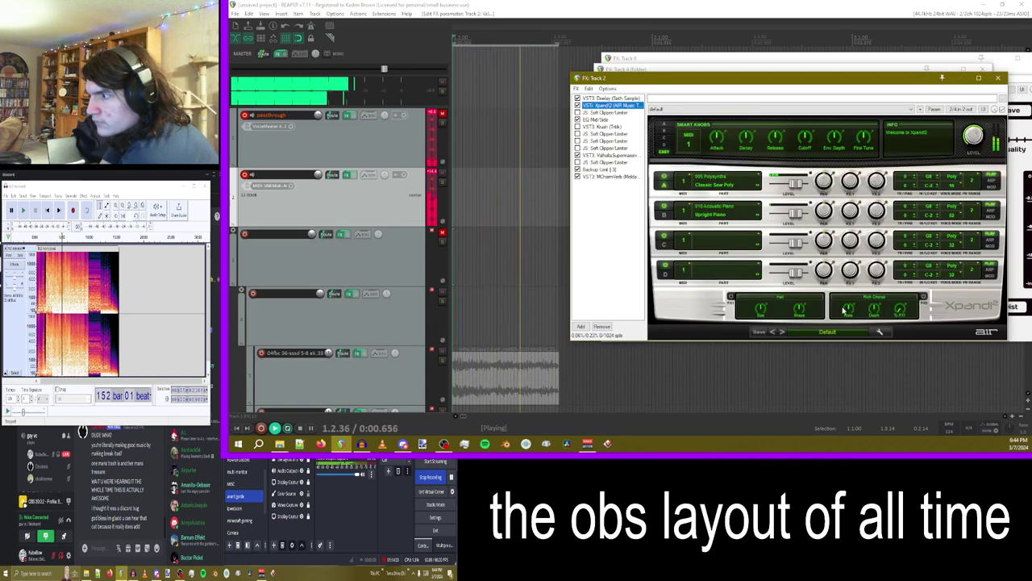
pyautogui.moveTo(795, 183); pyautogui.dragTo(808, 211)
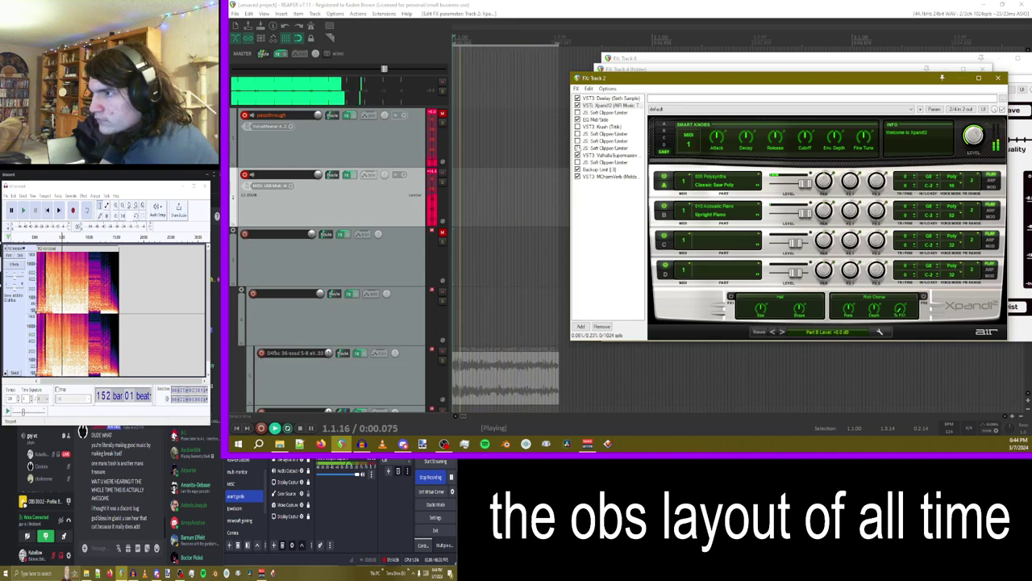
pyautogui.click(717, 250)
pyautogui.moveTo(720, 320)
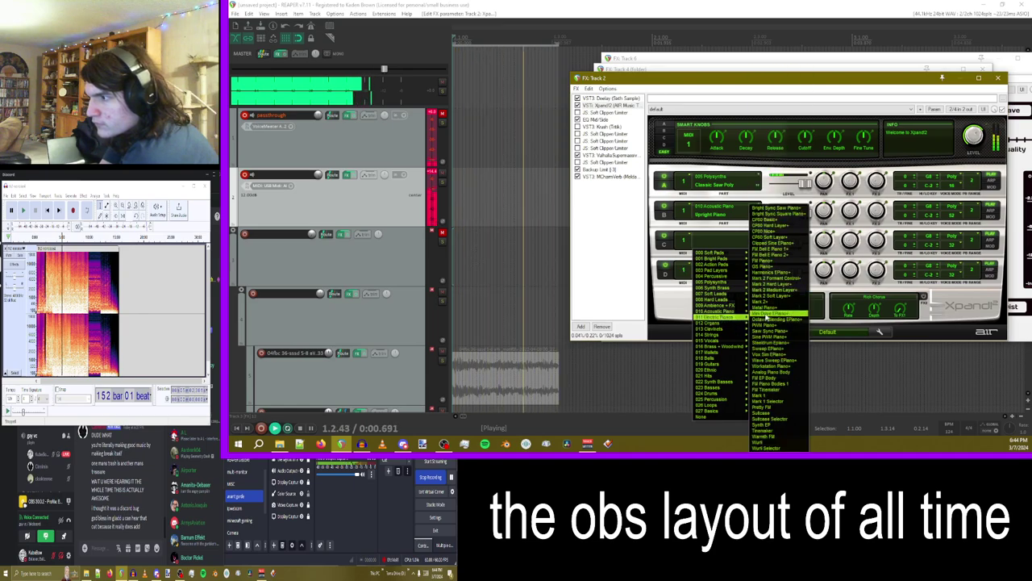
pyautogui.click(766, 301)
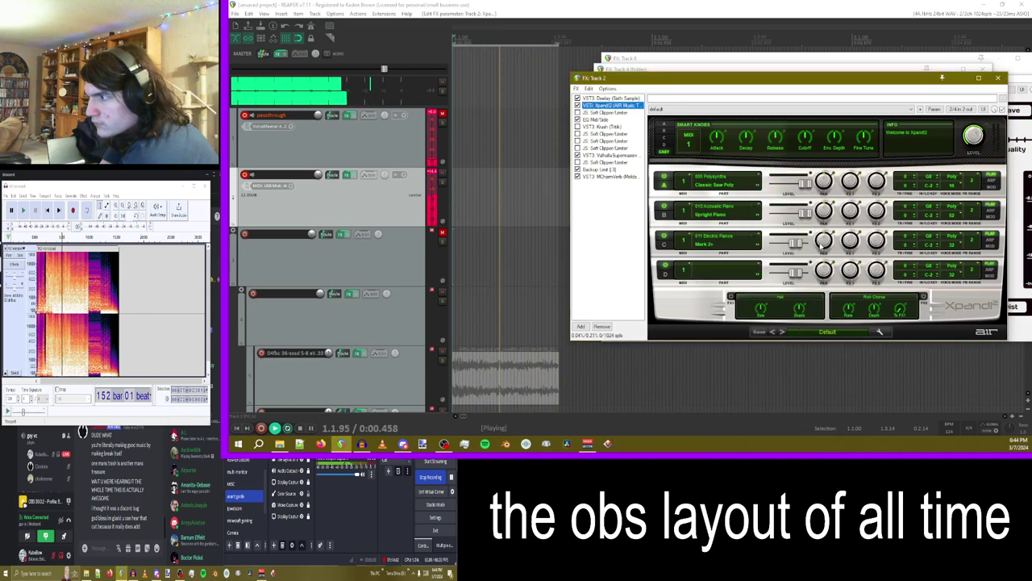
# - Change Xpand!2's first effect from Hall to Stadium, raise the FX1 sends of parts A to C, and lower the effect's EQ
pyautogui.click(735, 298)
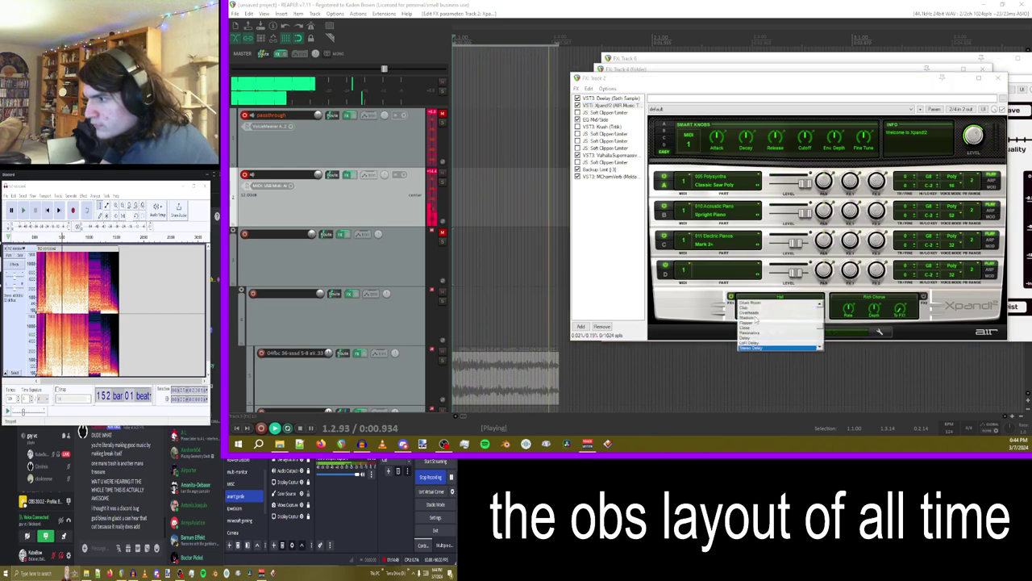
pyautogui.click(750, 332)
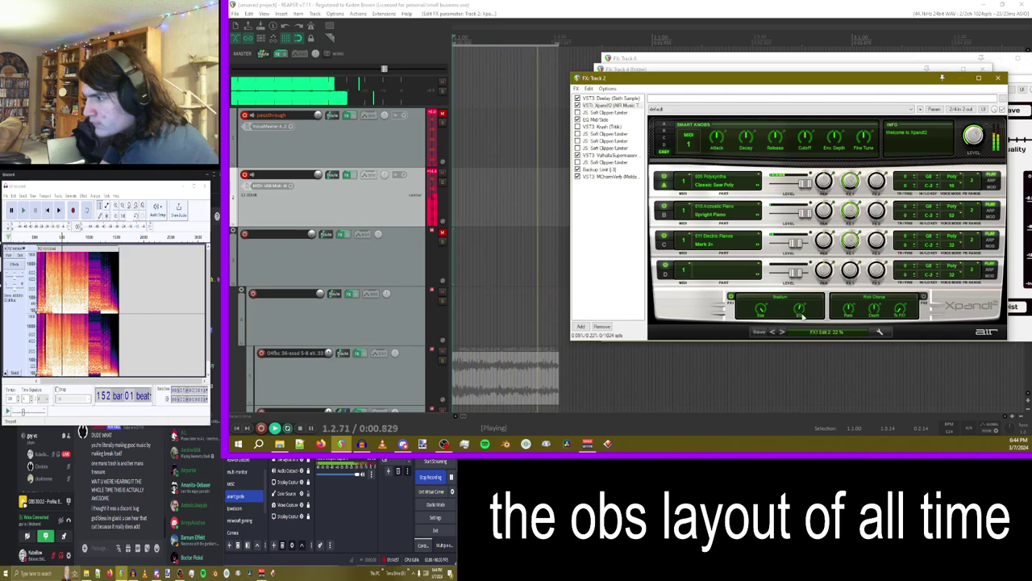
pyautogui.moveTo(802, 316); pyautogui.dragTo(803, 331)
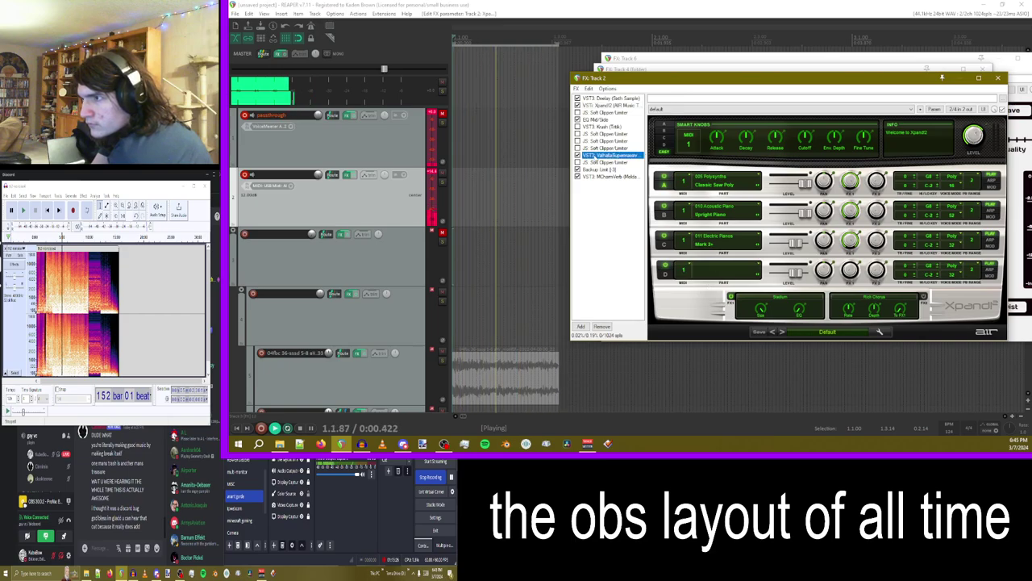
# - Set ValhallaSupermassive's mix to 0.0% and lower MCharmVerb's dry/wet to 10.6%
pyautogui.click(610, 155)
pyautogui.moveTo(683, 190); pyautogui.dragTo(684, 231)
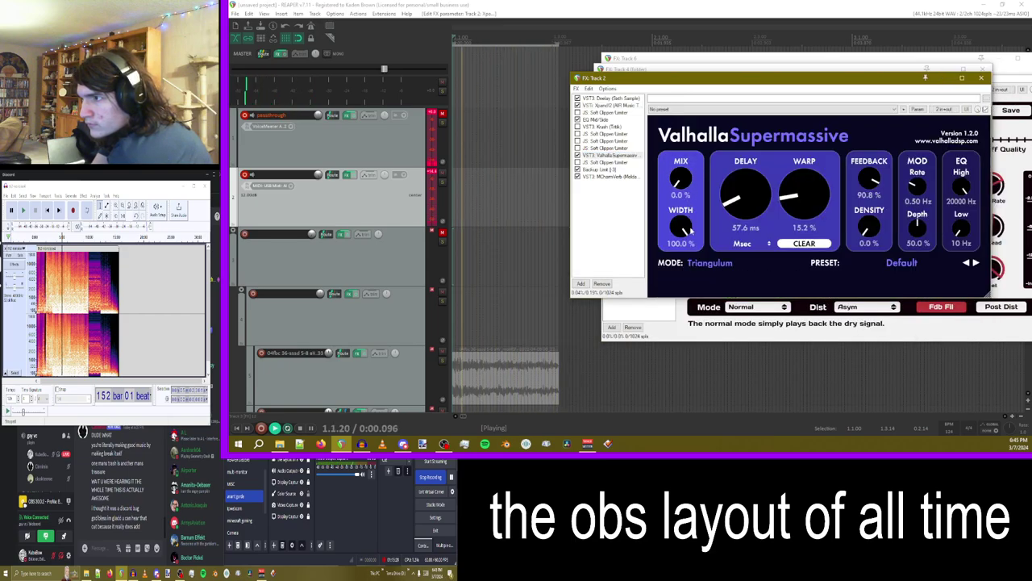
pyautogui.click(609, 176)
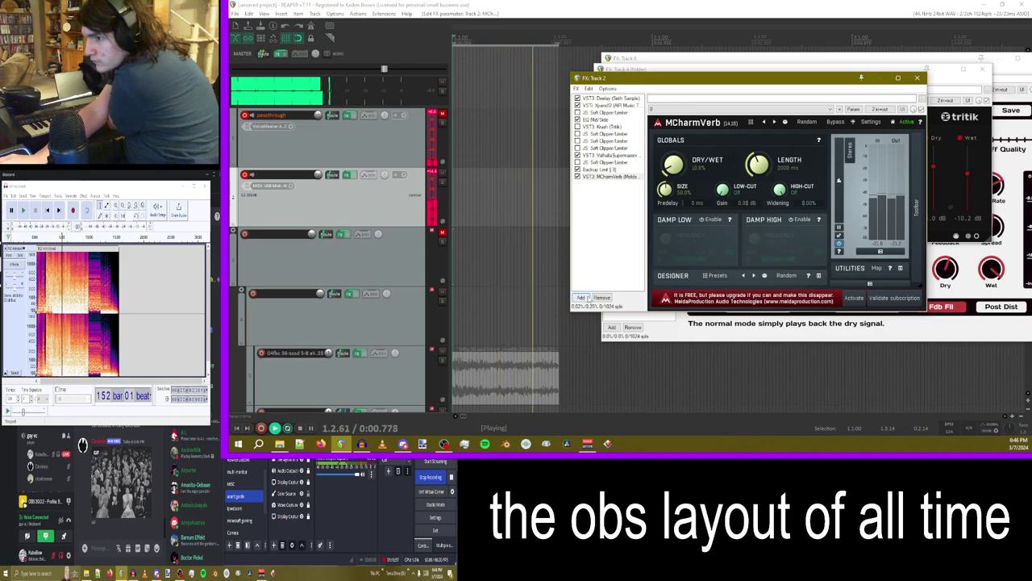
# - Find the Codec plug-in and add it to the end of track 2's effect chain
pyautogui.click(580, 297)
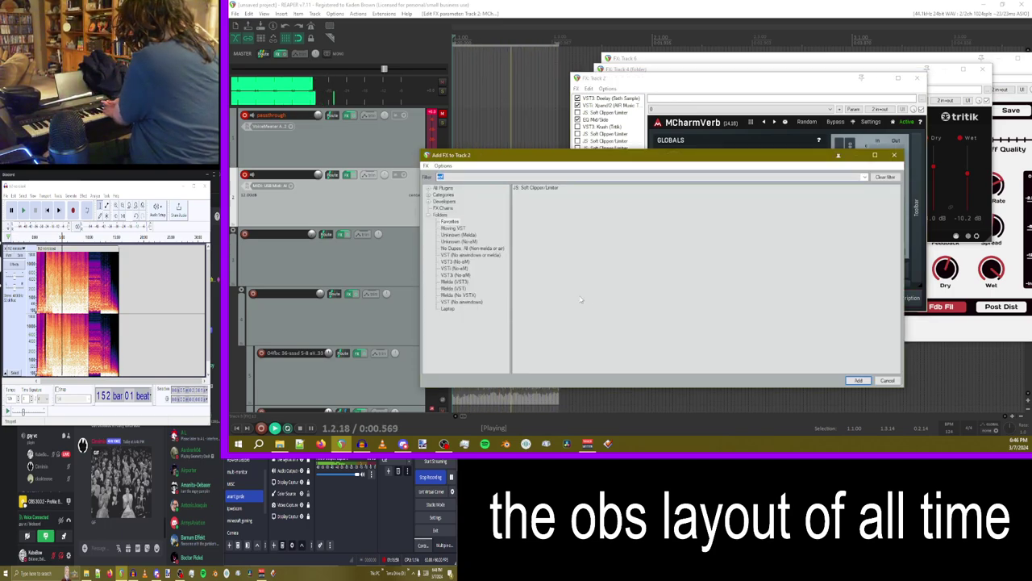
pyautogui.write('c')
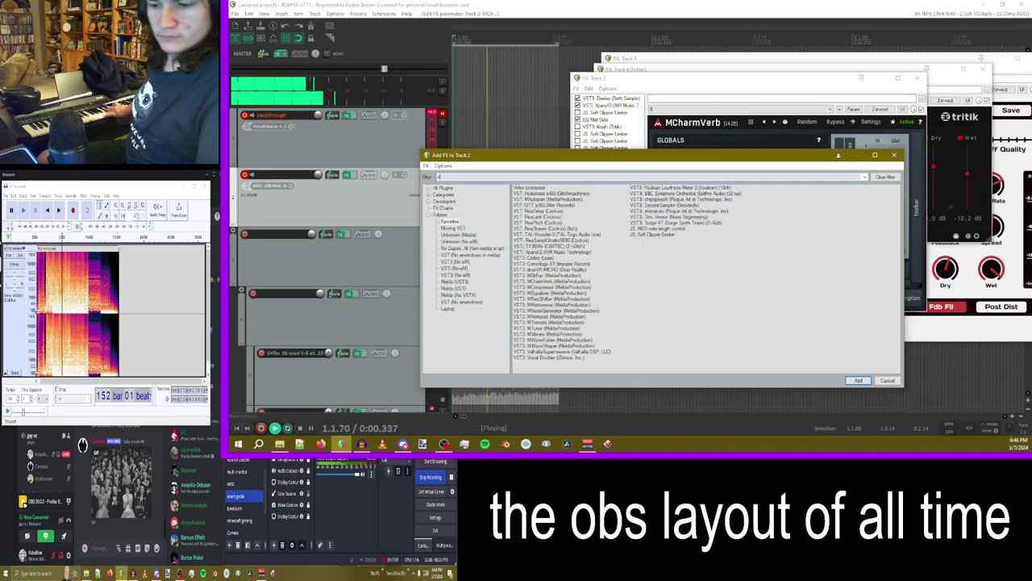
pyautogui.write('odec')
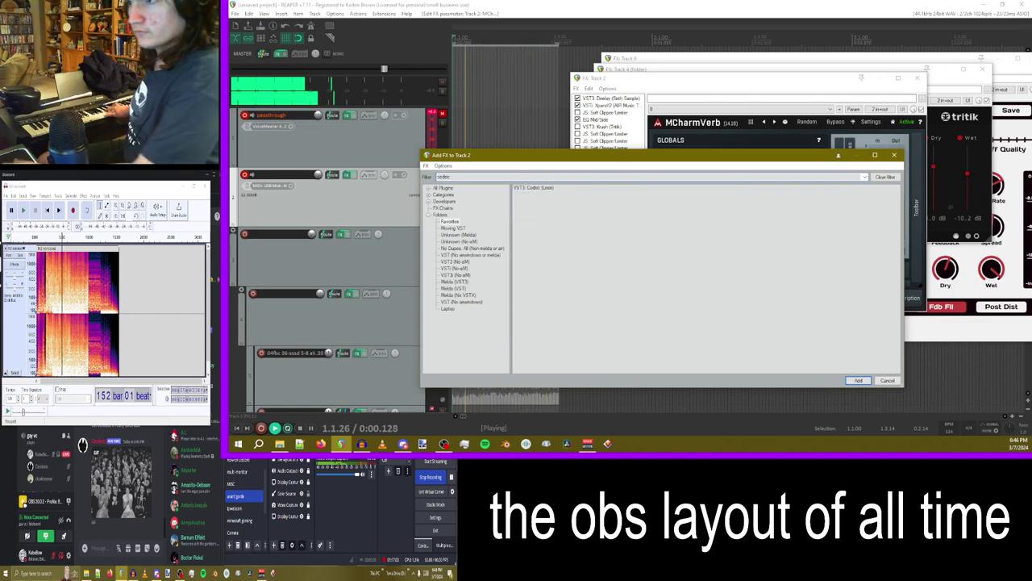
pyautogui.doubleClick(534, 187)
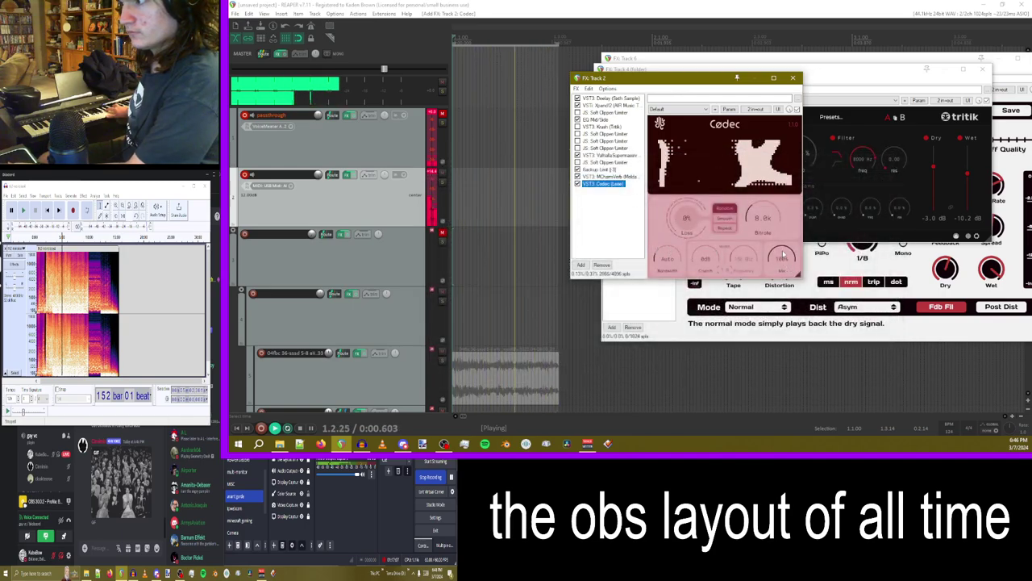
# - Set Codec to Repeat mode with 22% loss and a 20% mix
pyautogui.moveTo(781, 263); pyautogui.dragTo(777, 390)
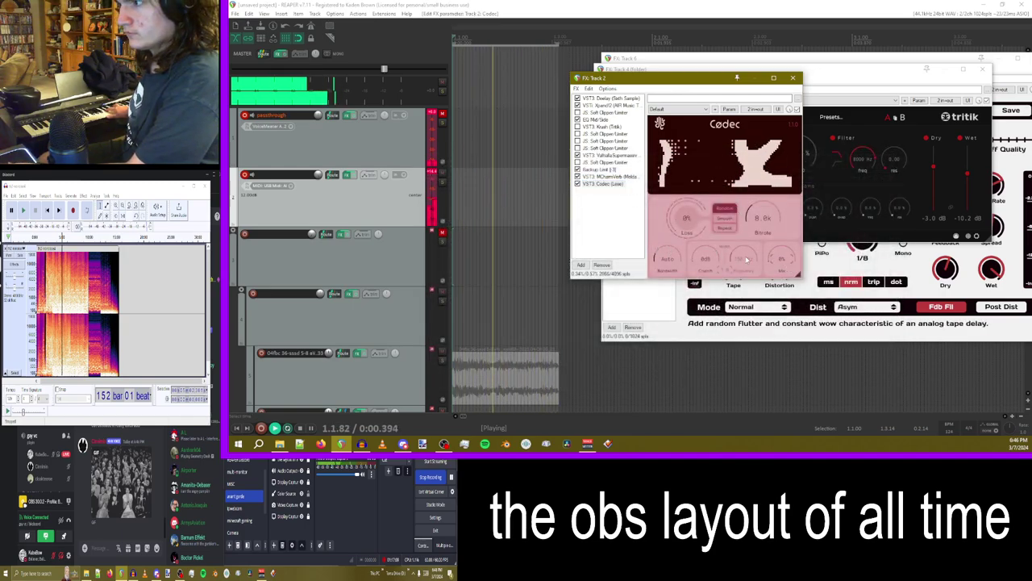
pyautogui.click(723, 229)
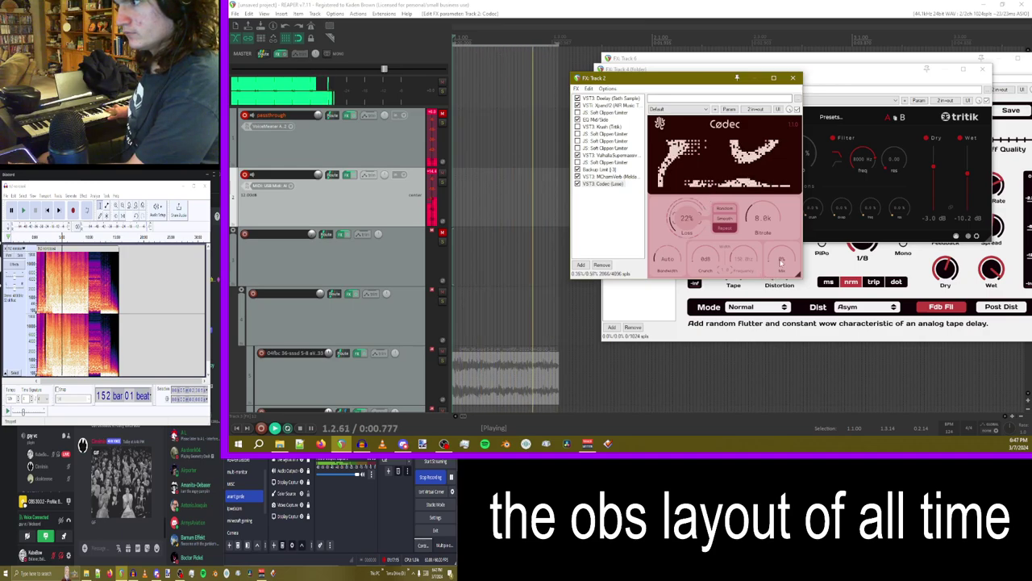
pyautogui.moveTo(816, 219); pyautogui.dragTo(790, 242)
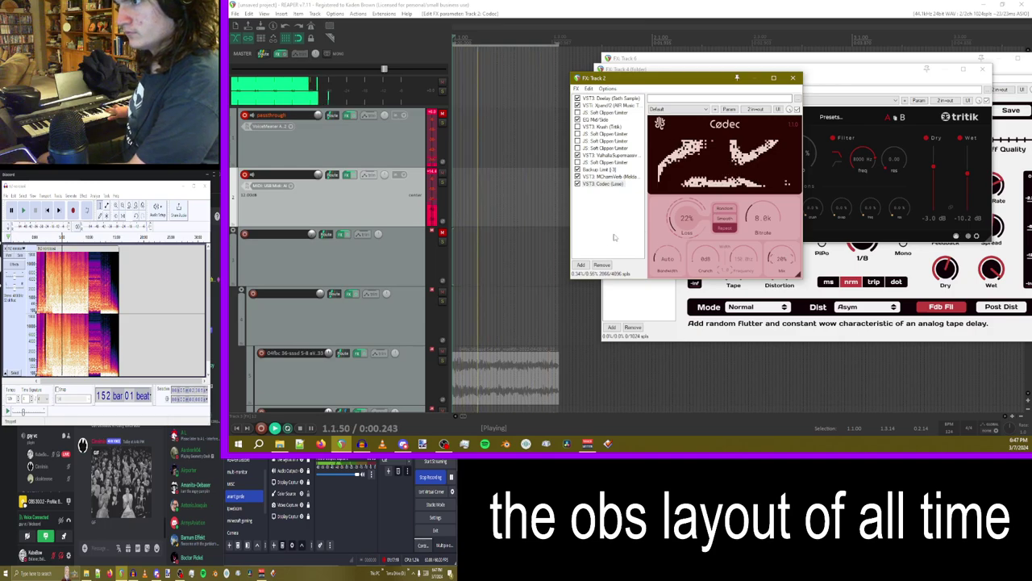
# - Add a Soft Clipper/Limiter after Codec in track 2's effect chain and raise its boost
pyautogui.click(581, 265)
pyautogui.write('s')
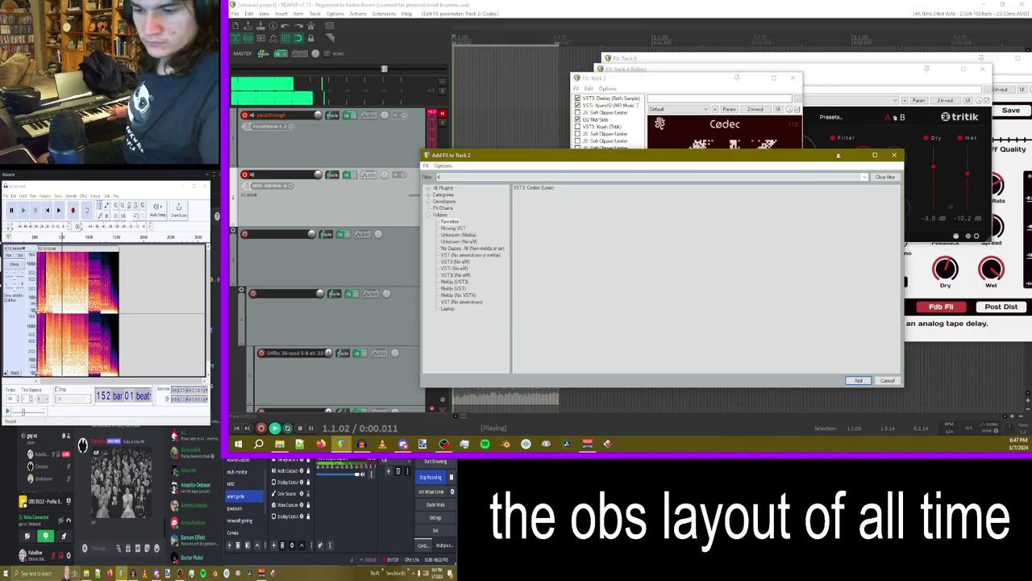
pyautogui.write('of')
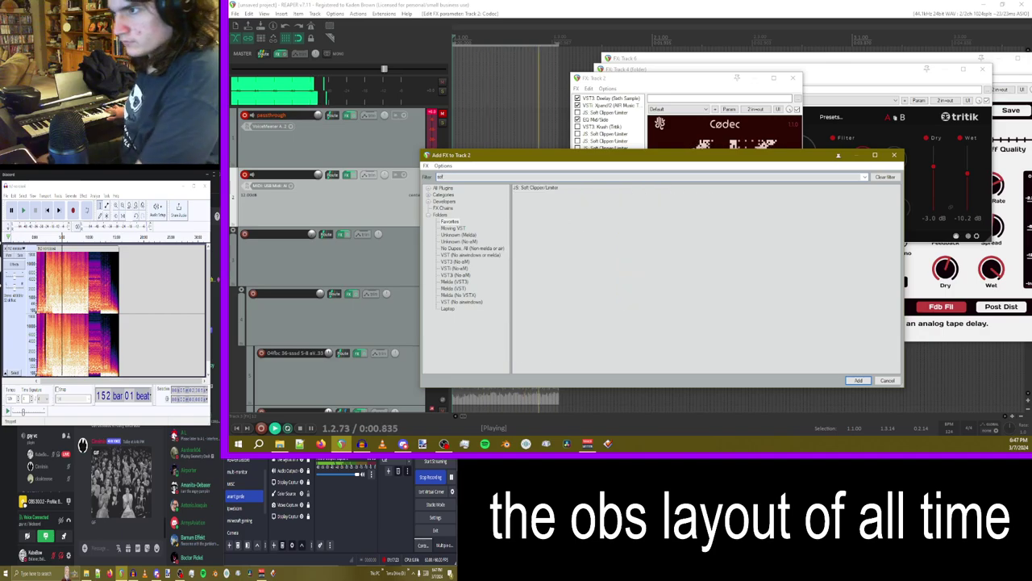
pyautogui.doubleClick(547, 189)
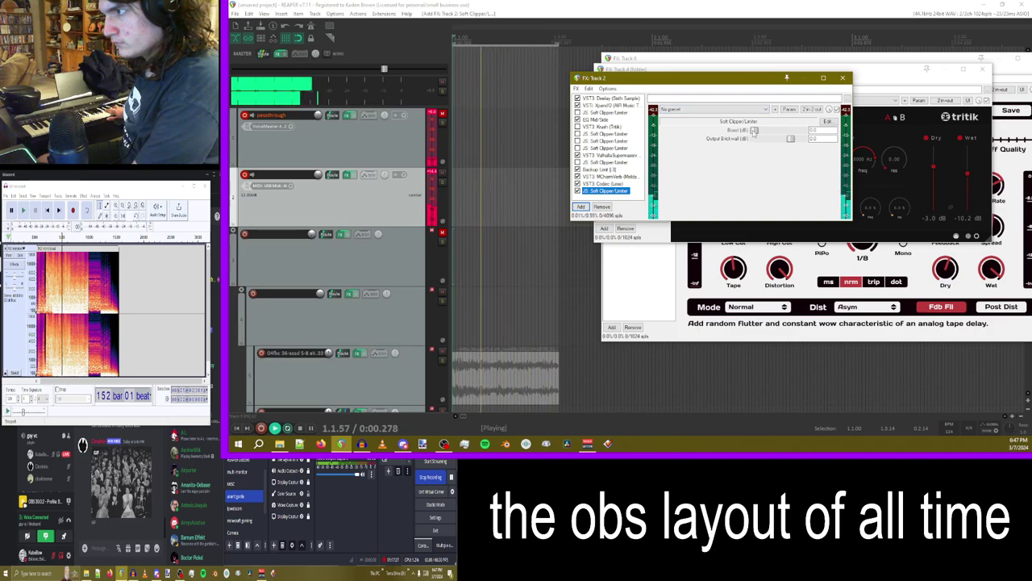
pyautogui.moveTo(760, 132); pyautogui.dragTo(782, 133)
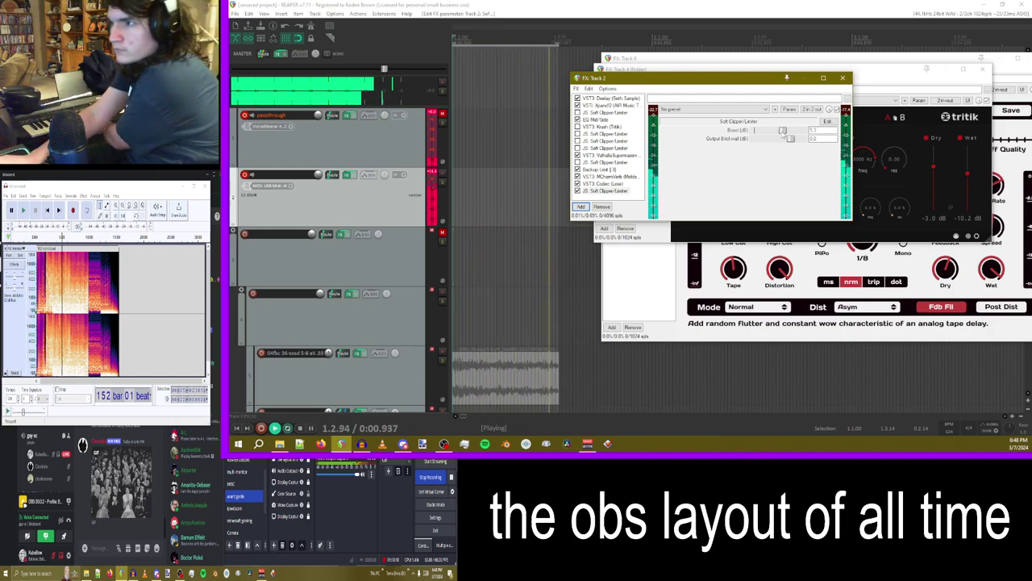
# - Raise the cutoff frequency of the low-pass band in track 2's EQ Mid/Side so more high end passes
pyautogui.click(597, 120)
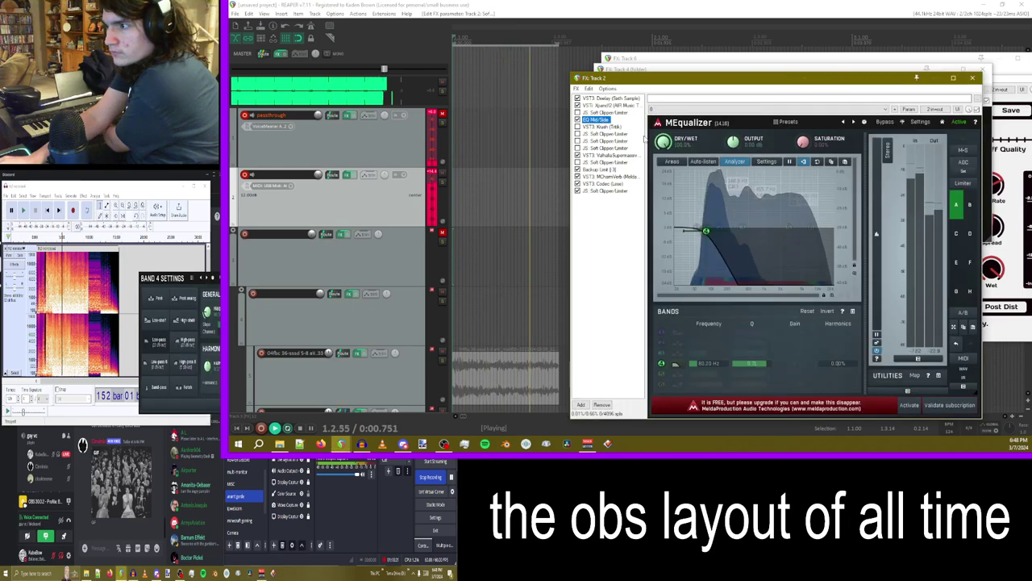
pyautogui.moveTo(705, 232); pyautogui.dragTo(736, 230)
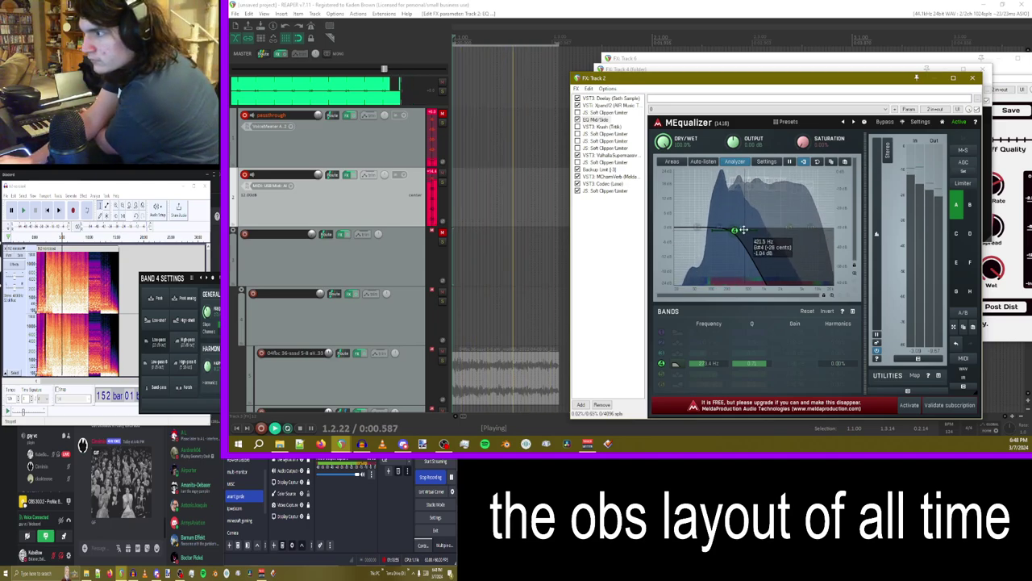
pyautogui.moveTo(742, 229); pyautogui.dragTo(767, 233)
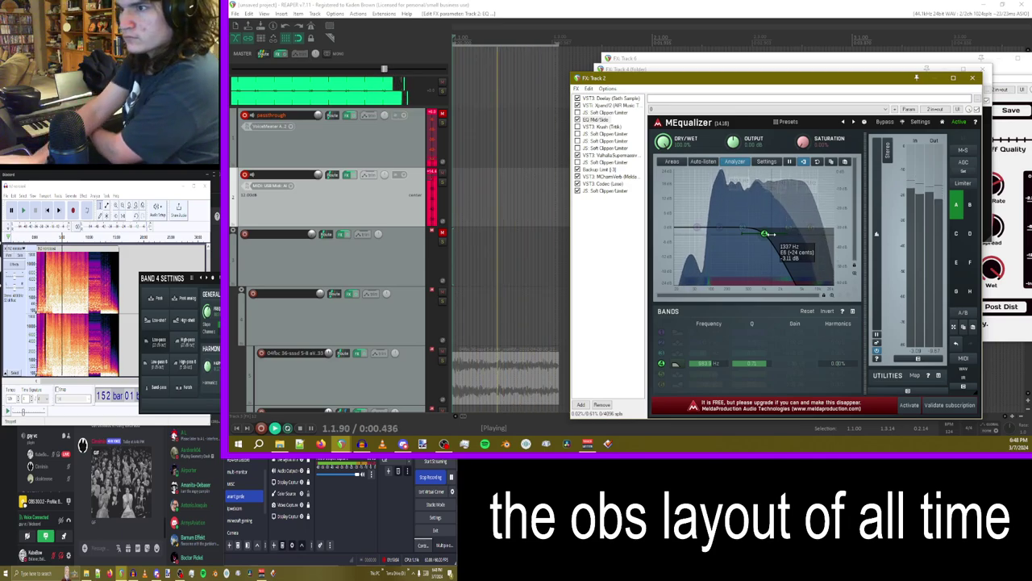
# - Bypass Deelay in track 2's effect chain and bring up the Xpand!2 instrument for playing
pyautogui.click(577, 98)
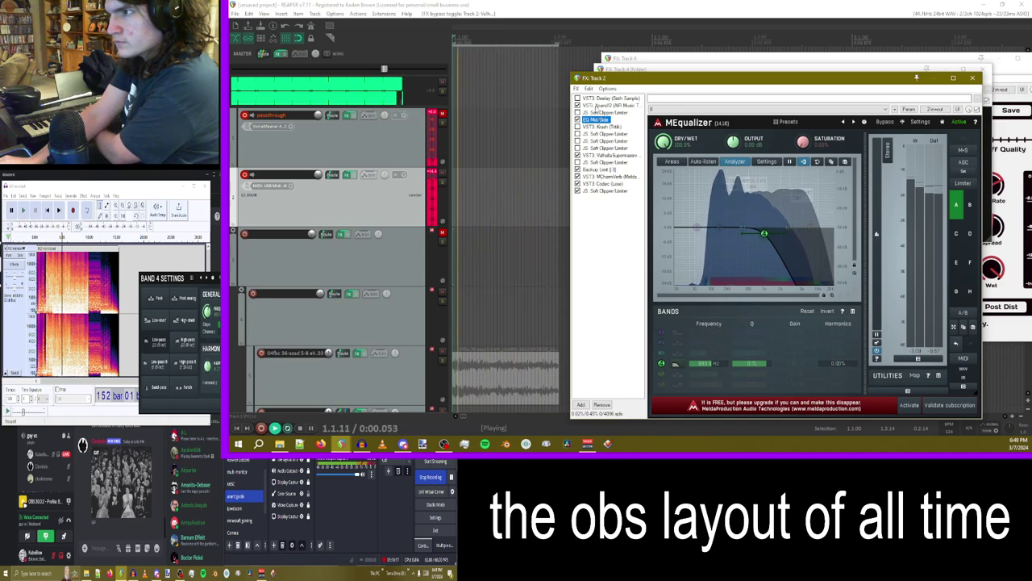
pyautogui.click(601, 105)
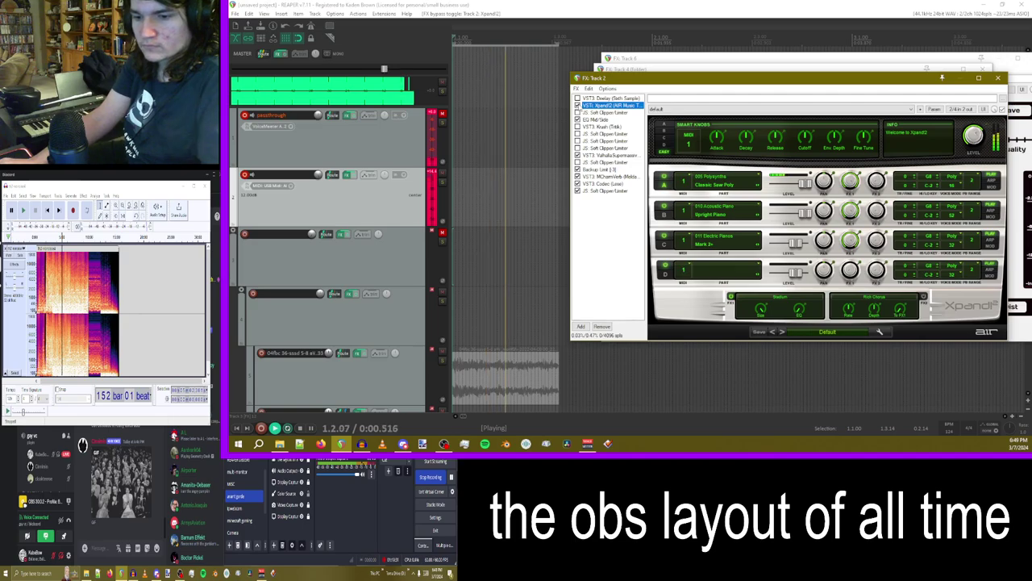
pyautogui.moveTo(608, 82); pyautogui.dragTo(596, 83)
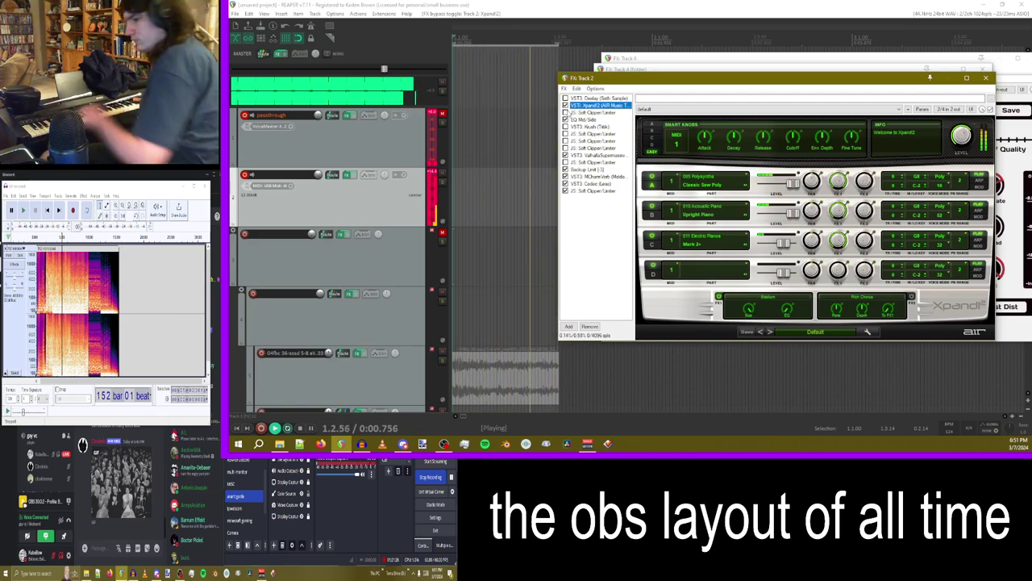
# - Insert a new track and move it directly above the Xpand!2 track
pyautogui.rightClick(383, 211)
pyautogui.click(391, 166)
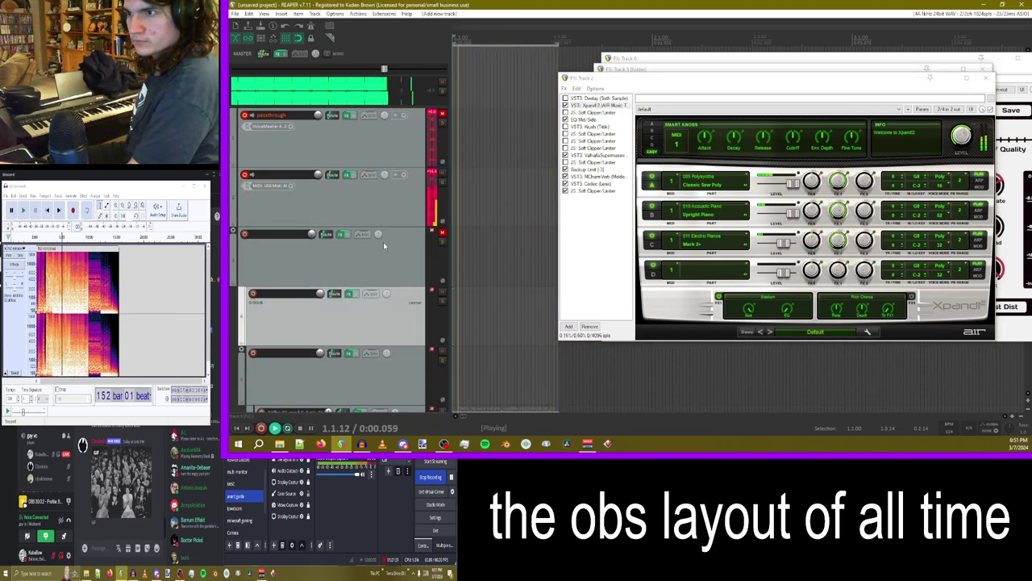
pyautogui.moveTo(383, 242); pyautogui.dragTo(400, 173)
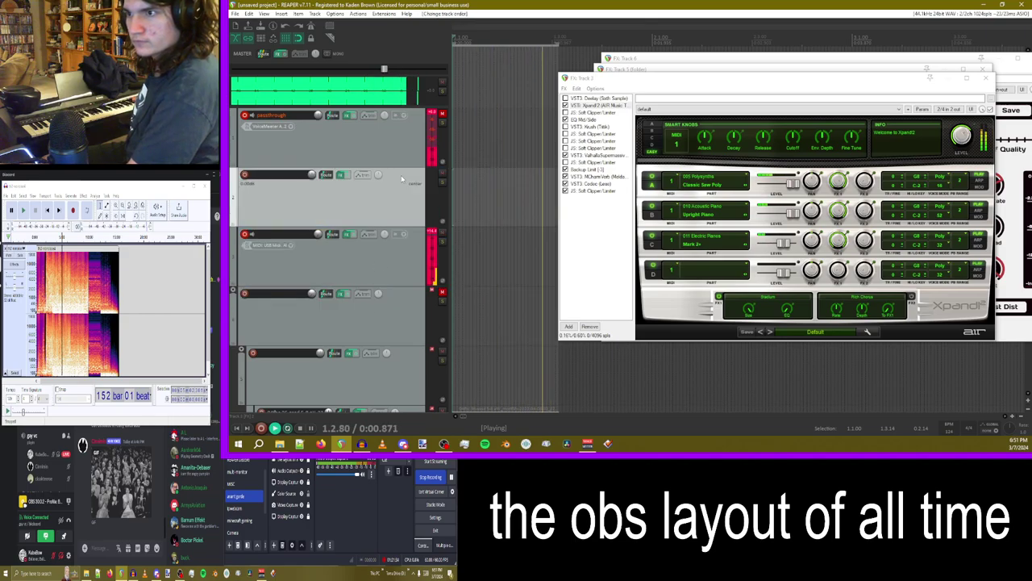
# - Add Krush to the new track 2 with 100% drive and its dry level at -inf
pyautogui.click(341, 174)
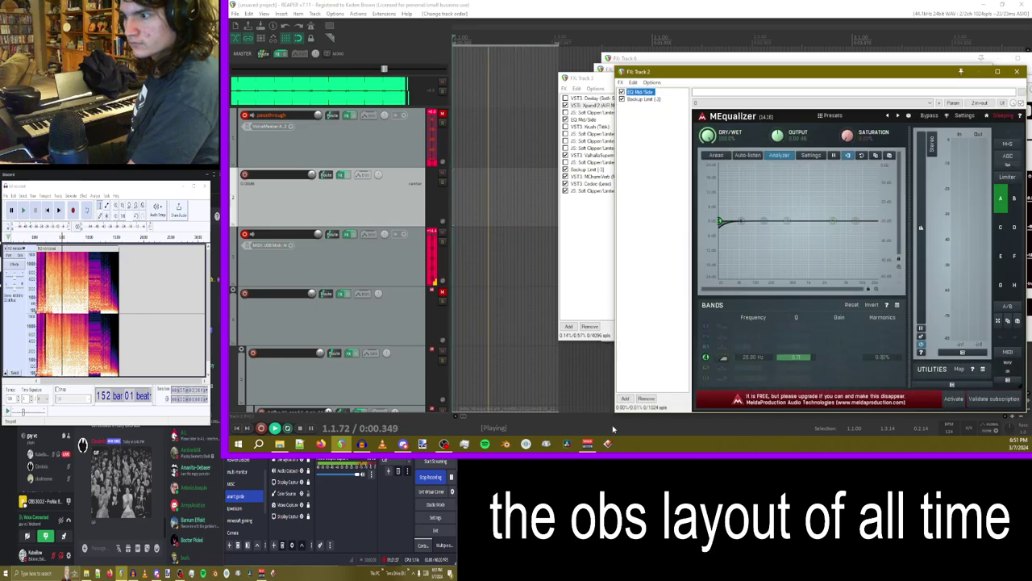
pyautogui.click(624, 397)
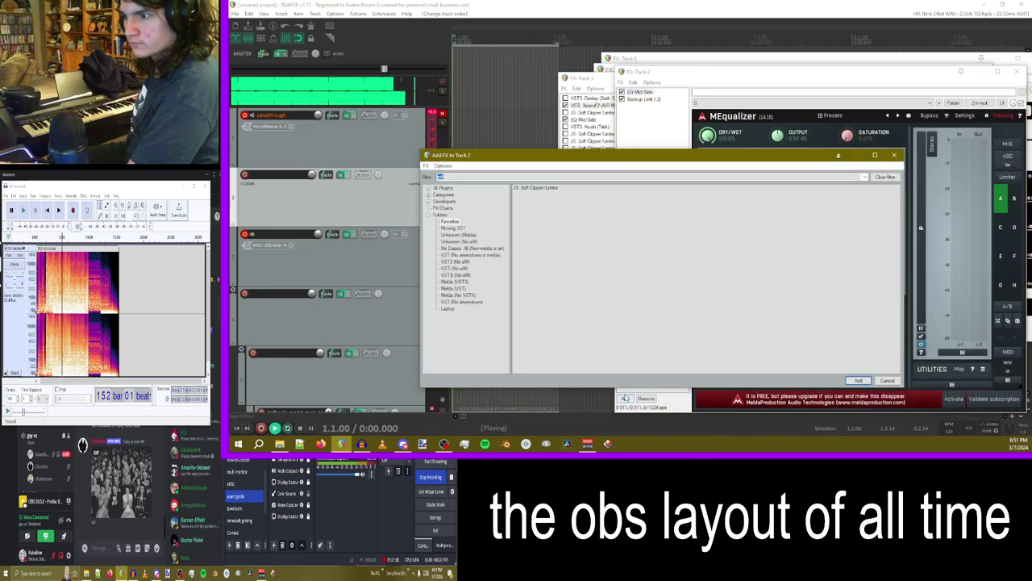
pyautogui.write('kush')
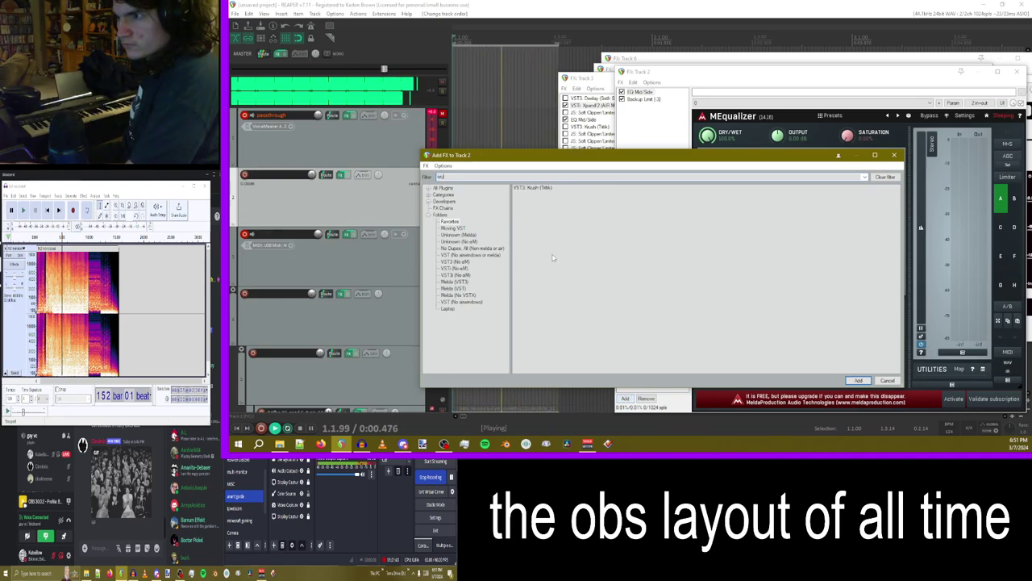
pyautogui.doubleClick(544, 189)
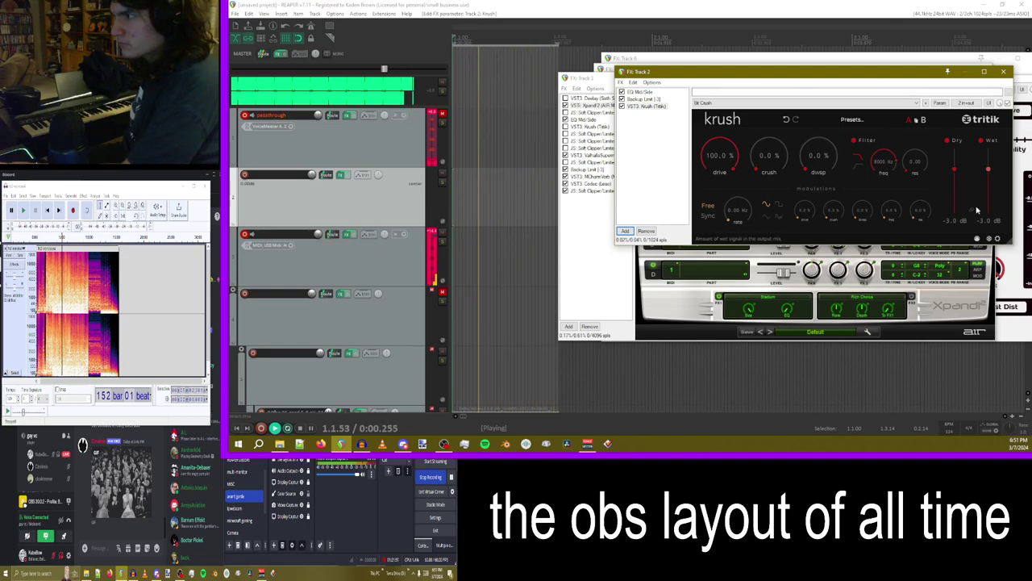
pyautogui.moveTo(954, 170); pyautogui.dragTo(927, 216)
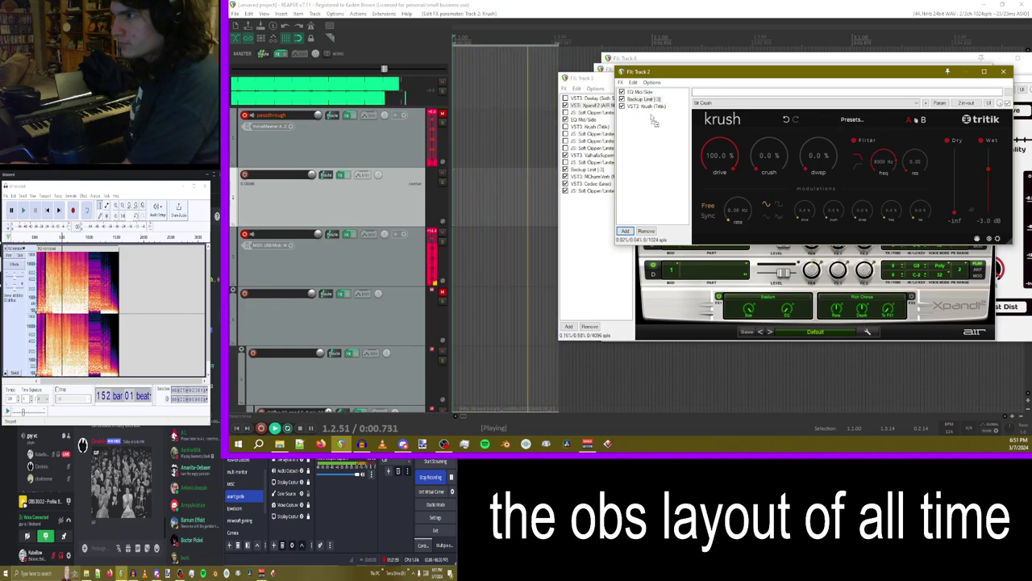
# - Reorder track 2's chain so Krush comes before Backup Limit, and bypass EQ Mid/Side
pyautogui.moveTo(654, 98); pyautogui.dragTo(646, 108)
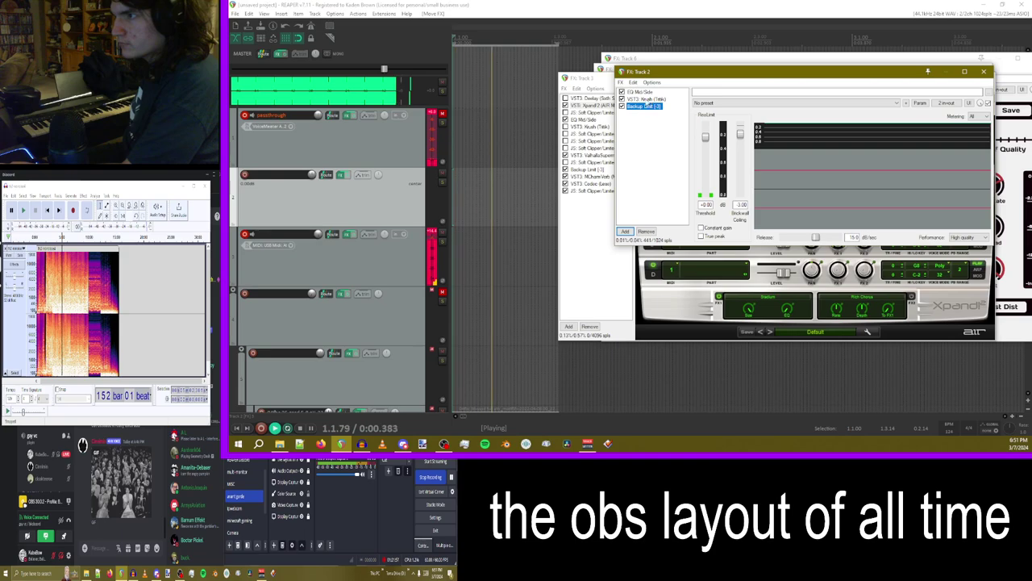
pyautogui.click(622, 92)
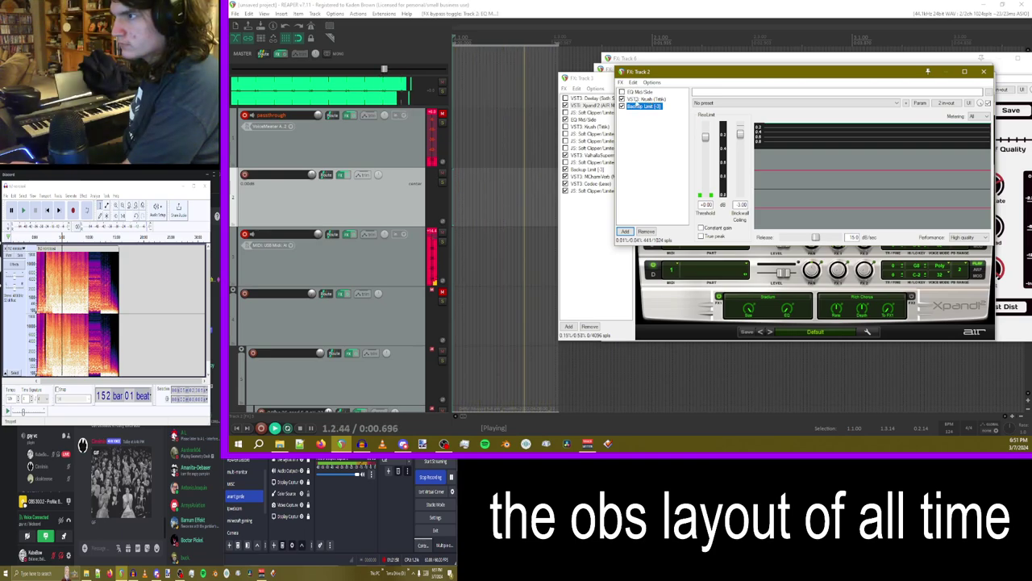
# - Paste copies of Krush in track 2's chain until twelve instances stand before Backup Limit
pyautogui.click(643, 98)
pyautogui.hotkey('ctrl', 'v')
pyautogui.hotkey('ctrl', 'v')
pyautogui.hotkey('ctrl', 'v')
pyautogui.hotkey('ctrl', 'v')
pyautogui.hotkey('ctrl', 'v')
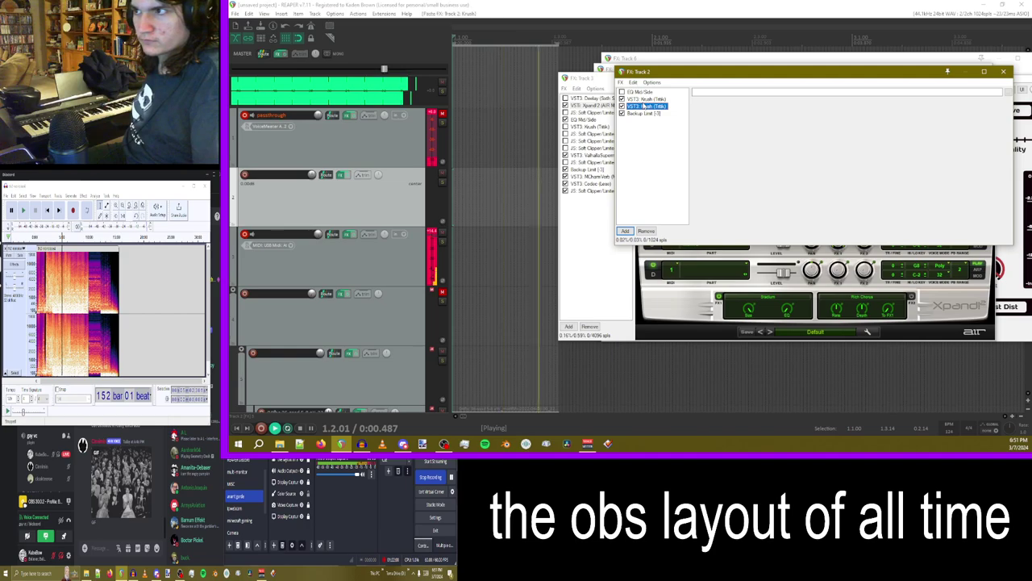
pyautogui.hotkey('ctrl', 'v')
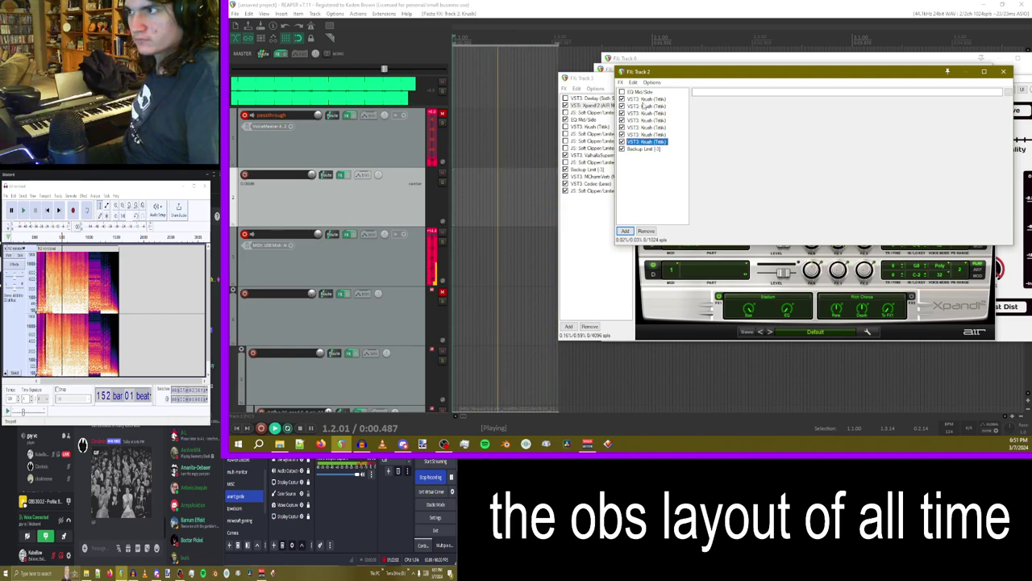
pyautogui.hotkey('ctrl', 'v')
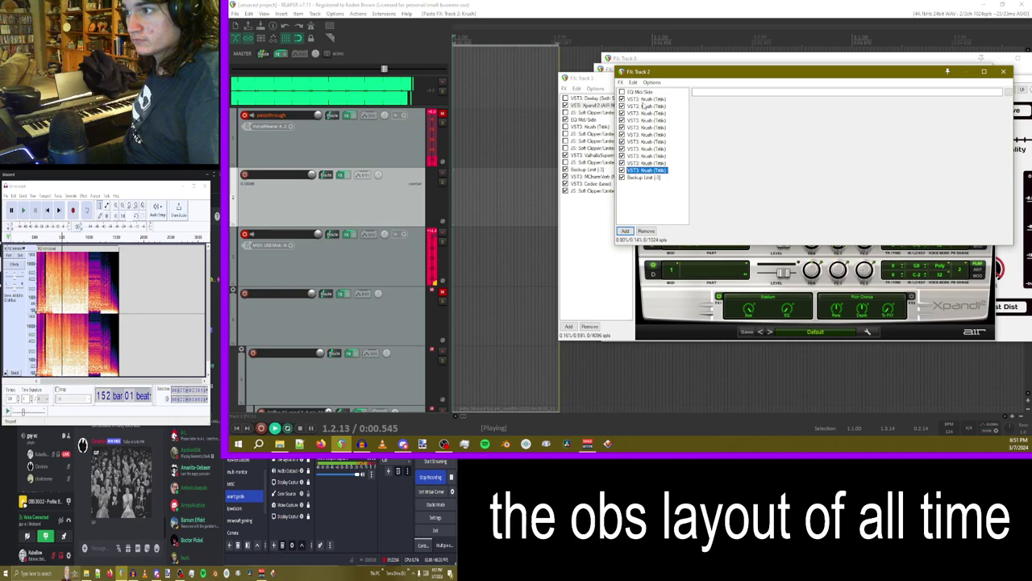
pyautogui.press('Up')
pyautogui.press('Up')
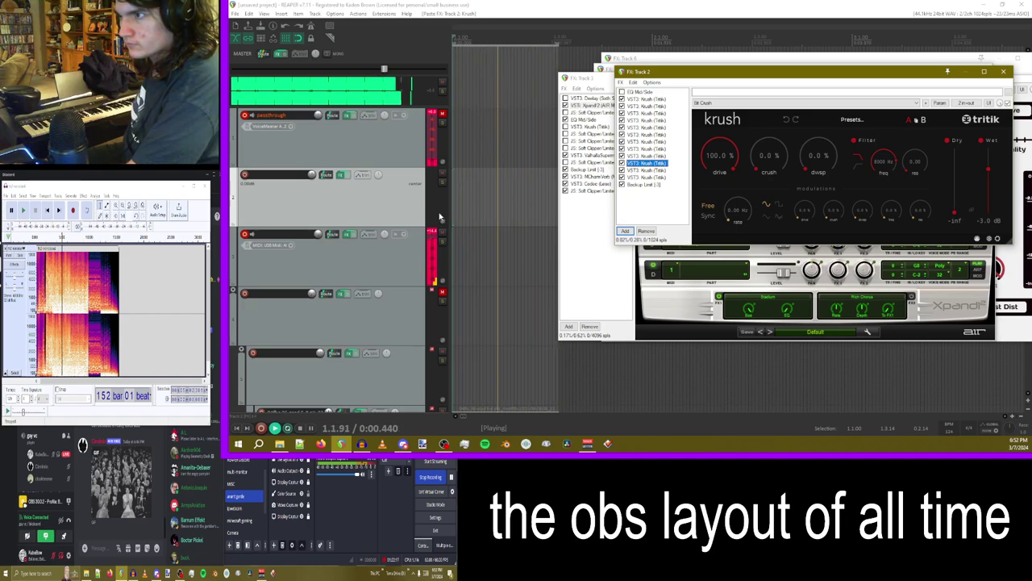
# - Add a send from the Xpand!2 track to Krush track 2 and readjust track 2's volume
pyautogui.click(326, 179)
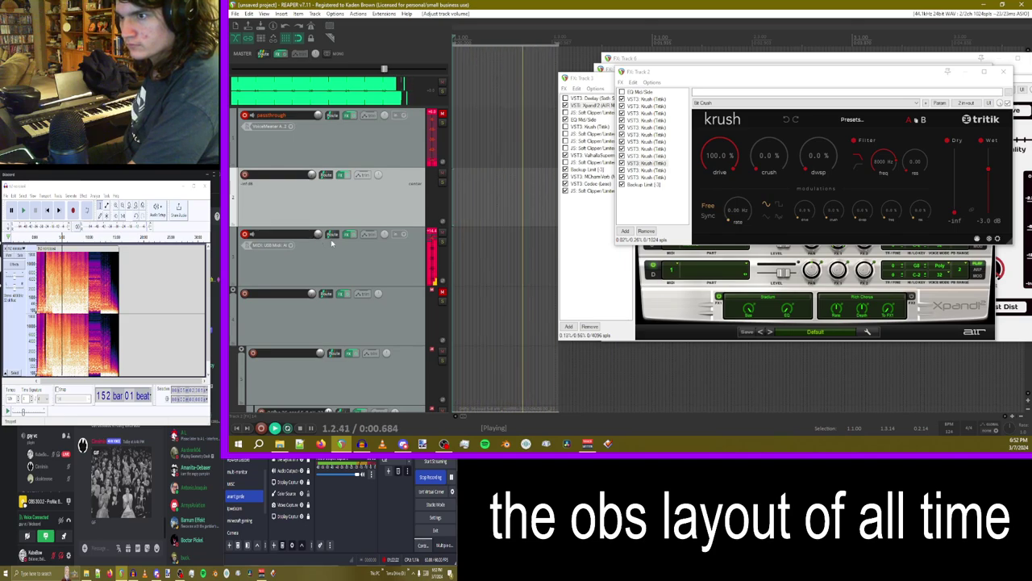
pyautogui.click(340, 207)
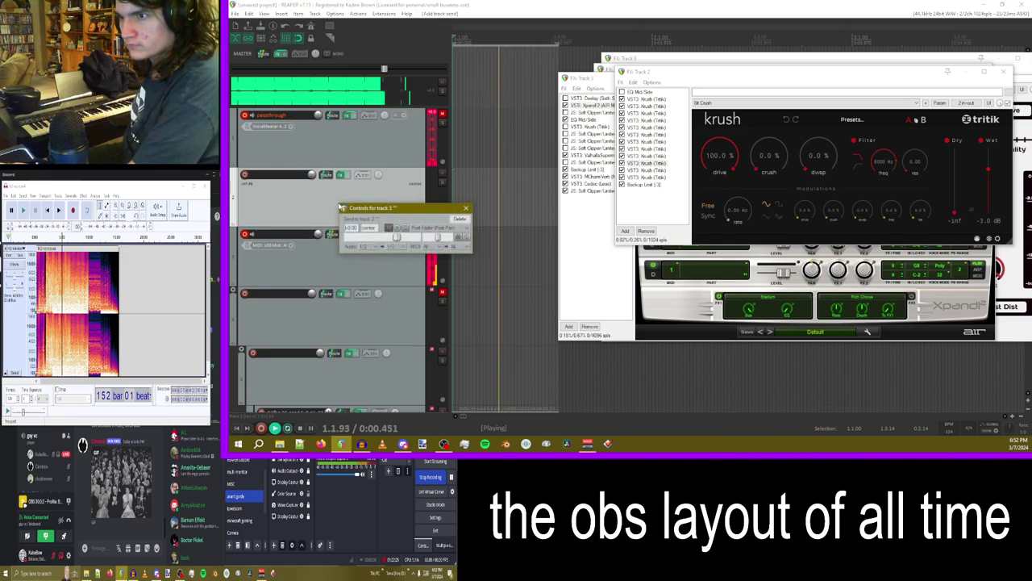
pyautogui.click(466, 209)
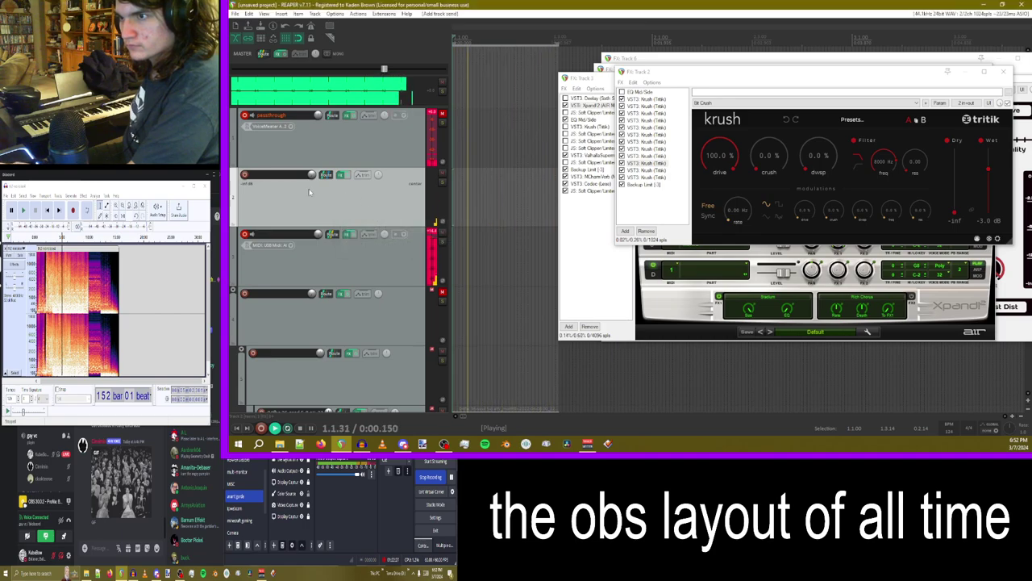
pyautogui.moveTo(312, 176)
pyautogui.mouseDown()
pyautogui.moveTo(312, 165)
pyautogui.moveTo(311, 176)
pyautogui.mouseUp()
pyautogui.click(332, 130)
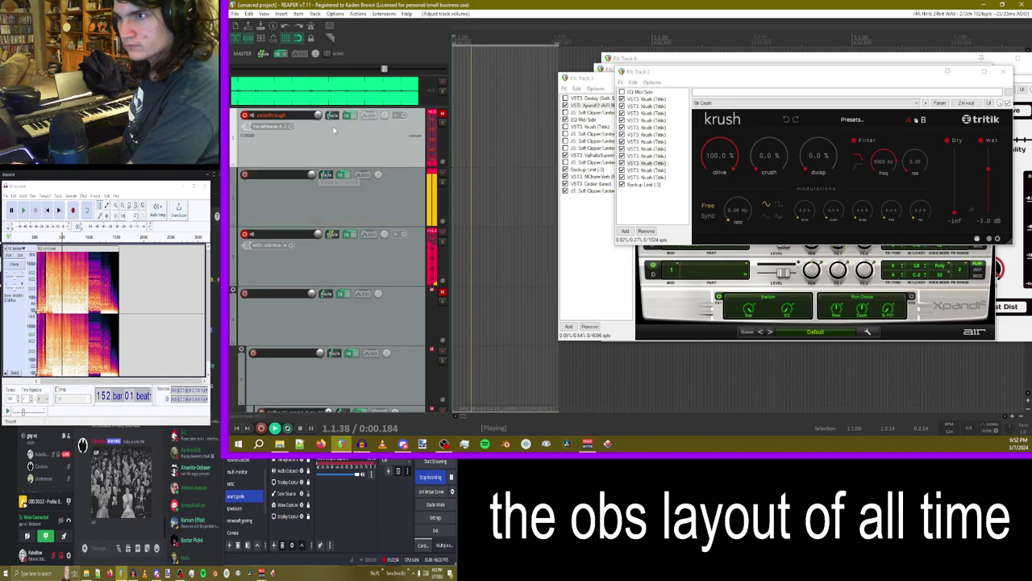
pyautogui.rightClick(342, 181)
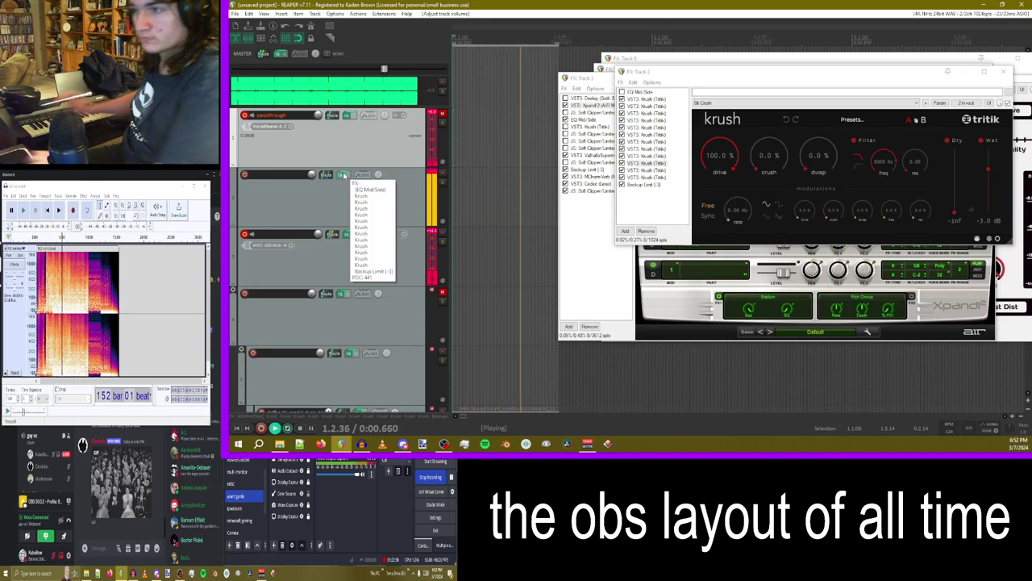
pyautogui.click(355, 207)
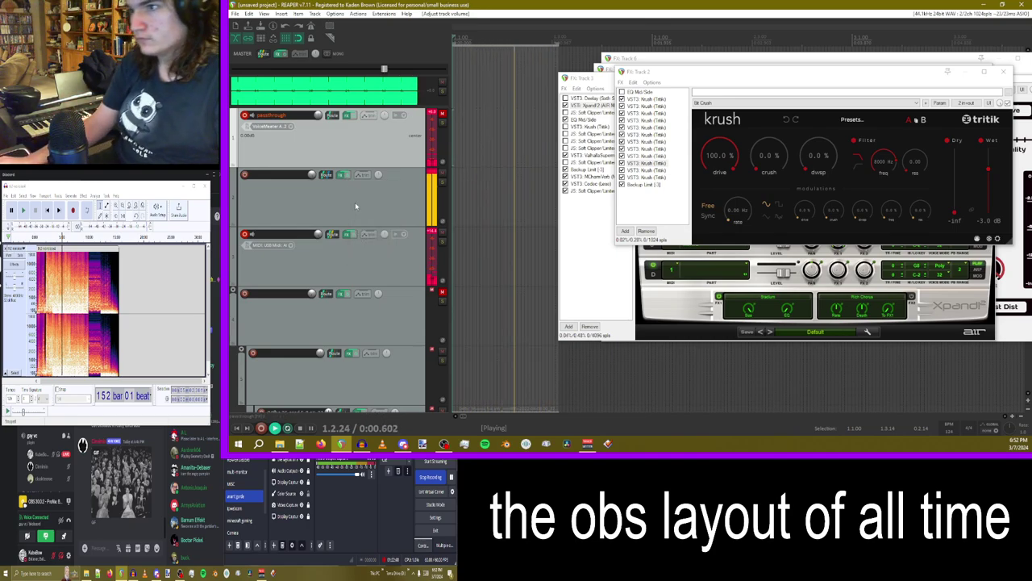
# - Unmute the layered folder track and bypass the duplicated Krush instances on track 2
pyautogui.click(442, 232)
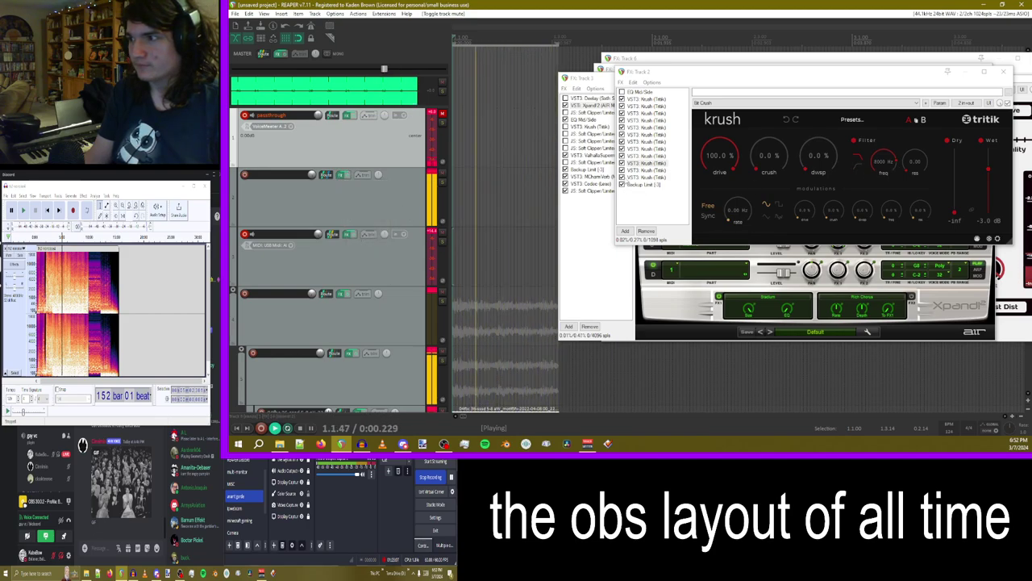
pyautogui.click(621, 163)
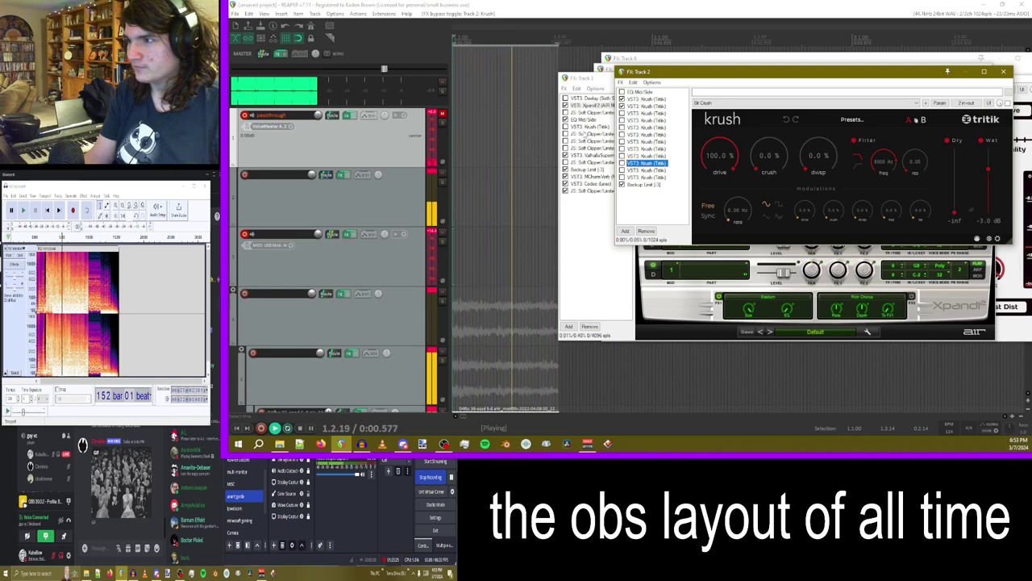
# - Readjust the Xpand!2 track's volume and add ReaPitch after Backup Limit in track 2's chain
pyautogui.click(318, 235)
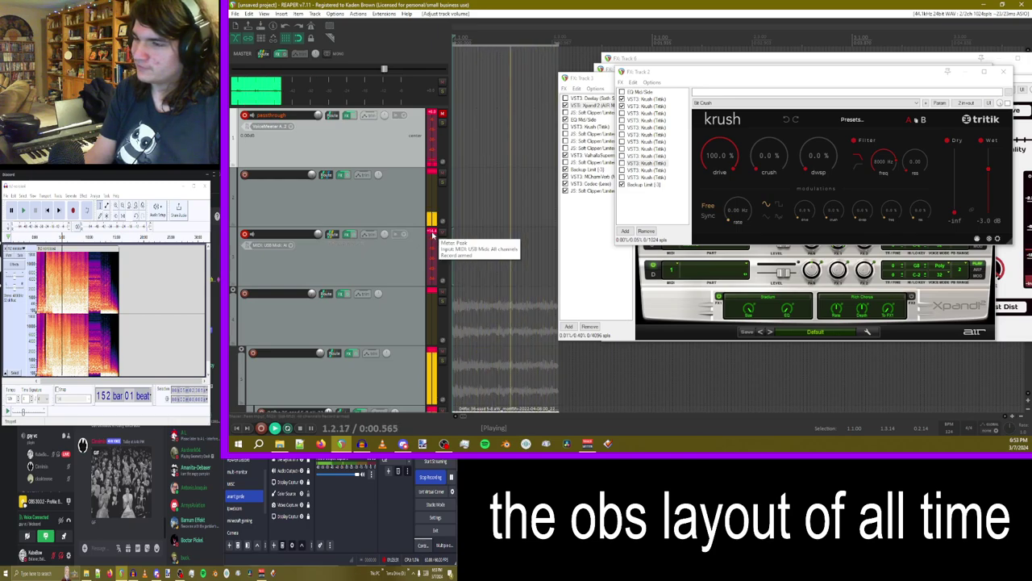
pyautogui.click(340, 176)
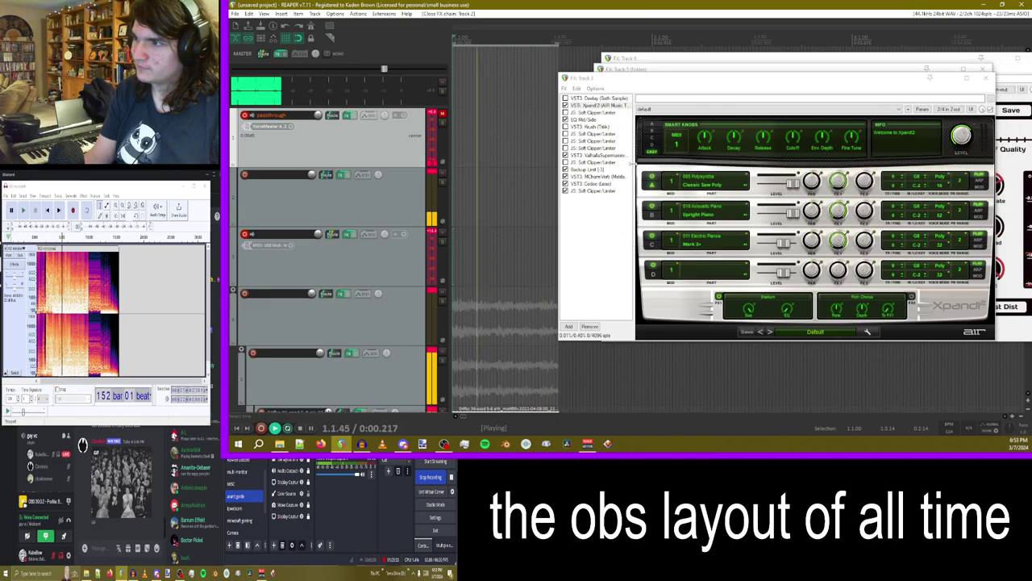
pyautogui.click(341, 175)
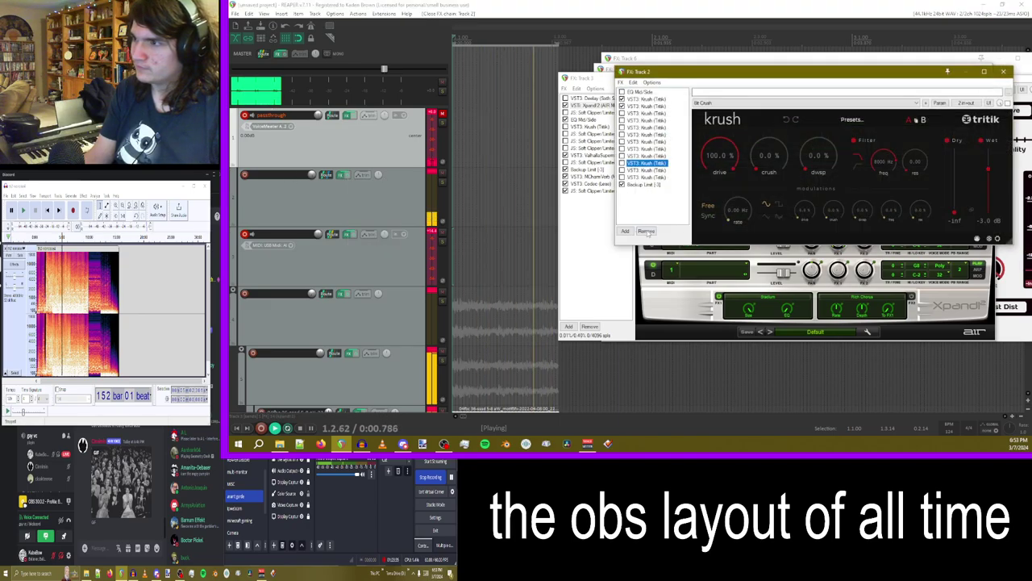
pyautogui.rightClick(375, 139)
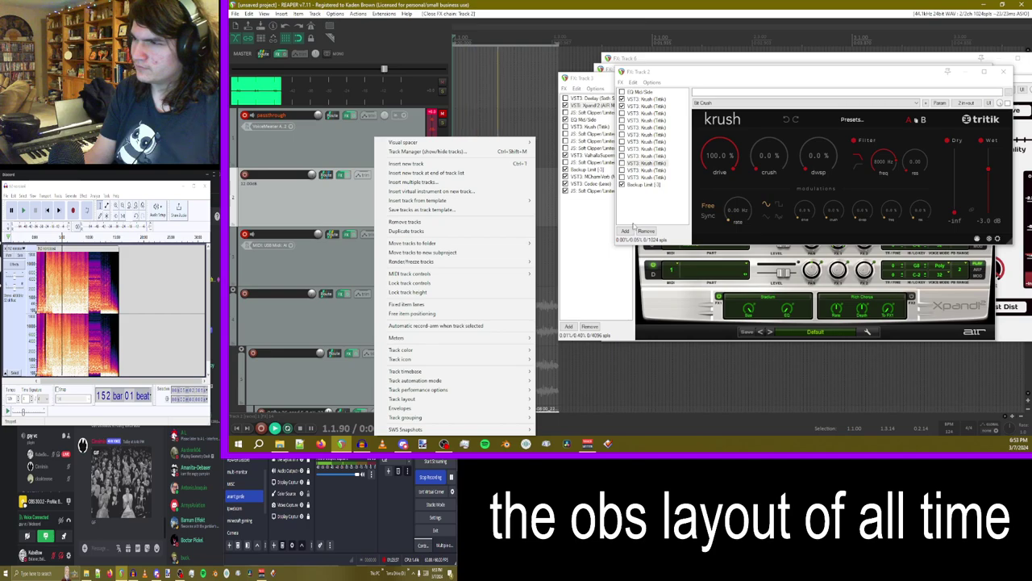
pyautogui.click(625, 230)
pyautogui.write('pit')
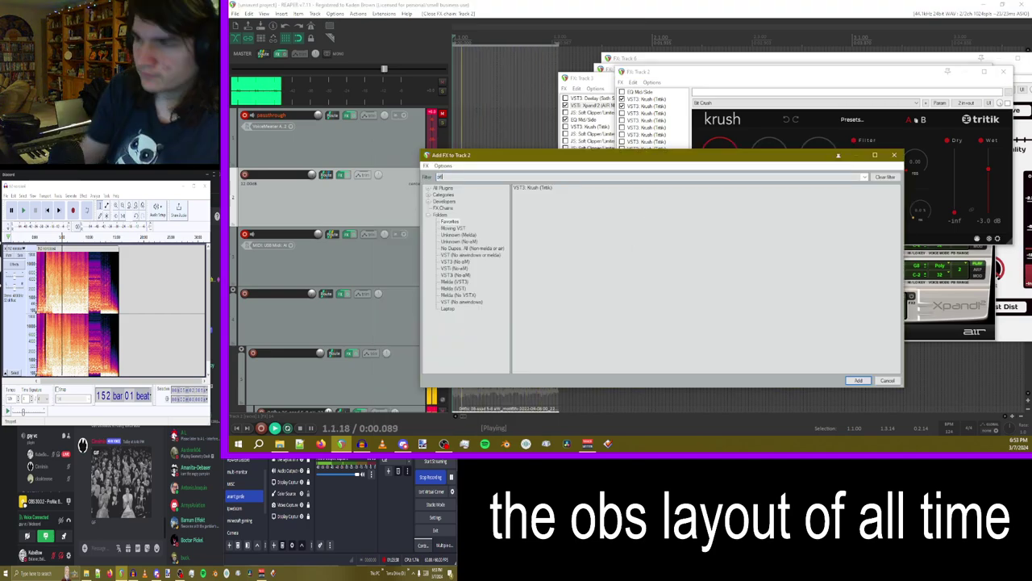
pyautogui.doubleClick(541, 188)
pyautogui.press('Return')
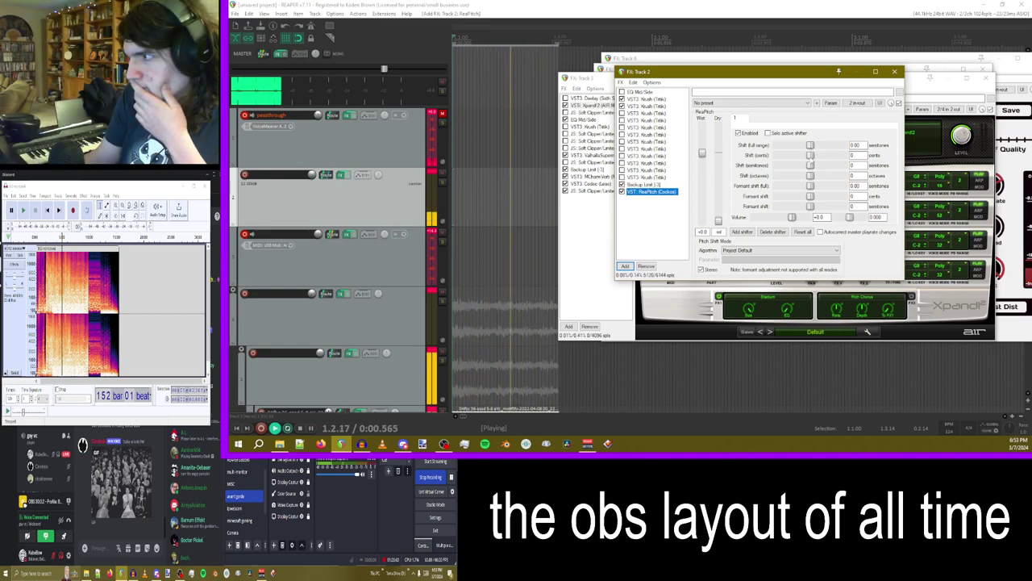
# - Set ReaPitch's shift to 12 semitones with dry at +0.0, and paste a copy after it with its shift set to 0 semitones
pyautogui.moveTo(858, 165); pyautogui.dragTo(821, 167)
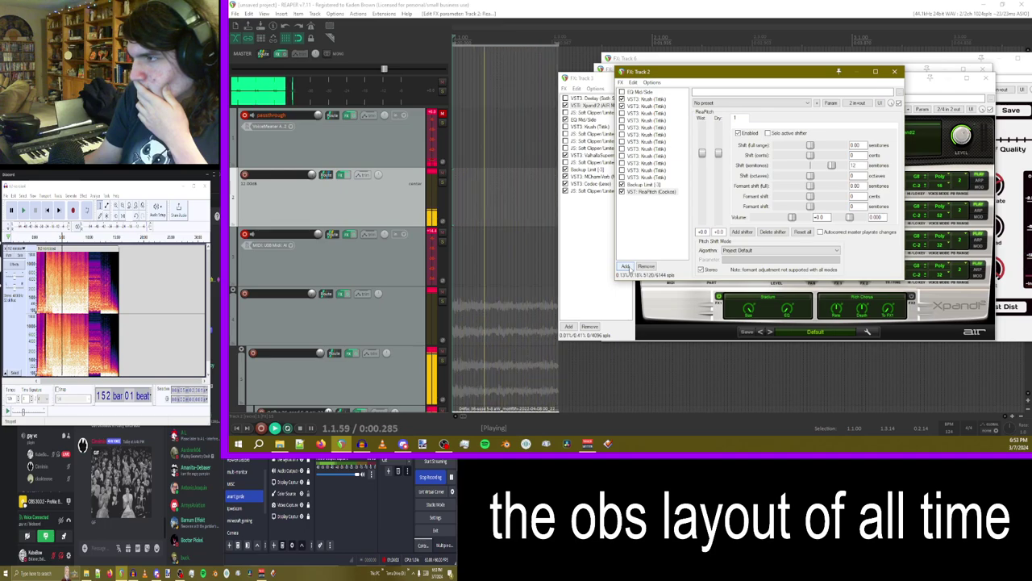
pyautogui.rightClick(660, 193)
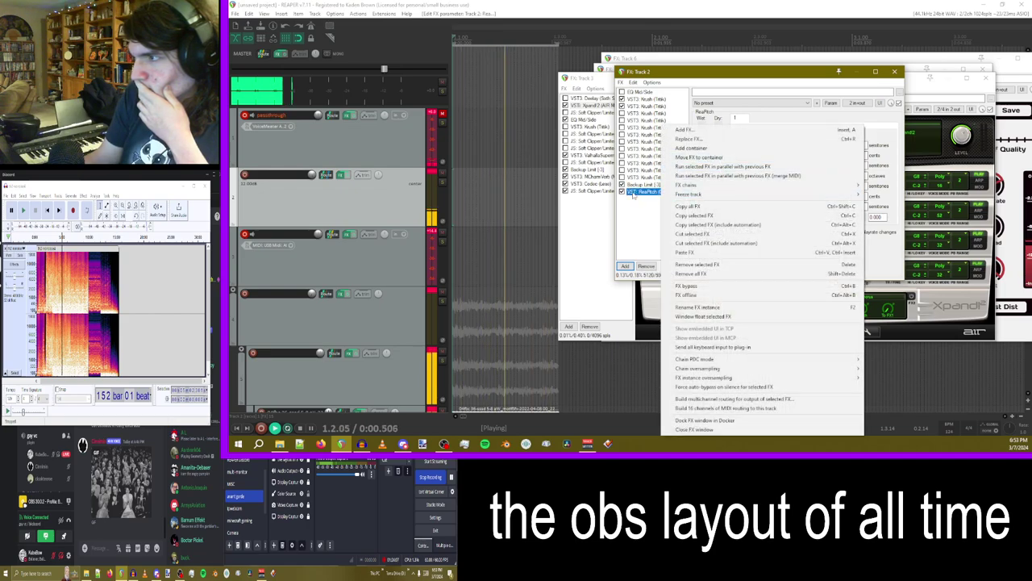
pyautogui.click(685, 215)
pyautogui.hotkey('ctrl', 'v')
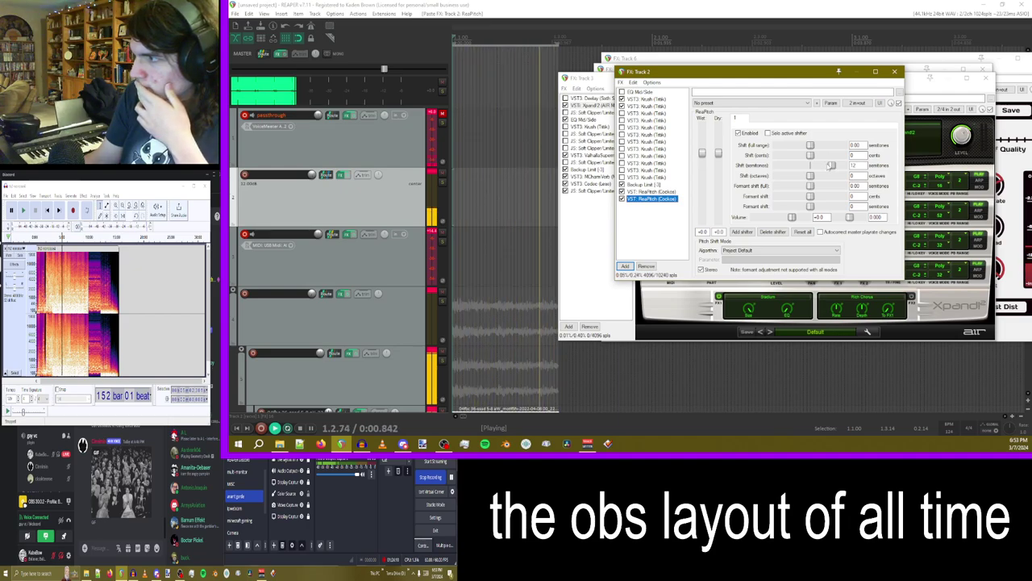
pyautogui.moveTo(831, 166); pyautogui.dragTo(805, 166)
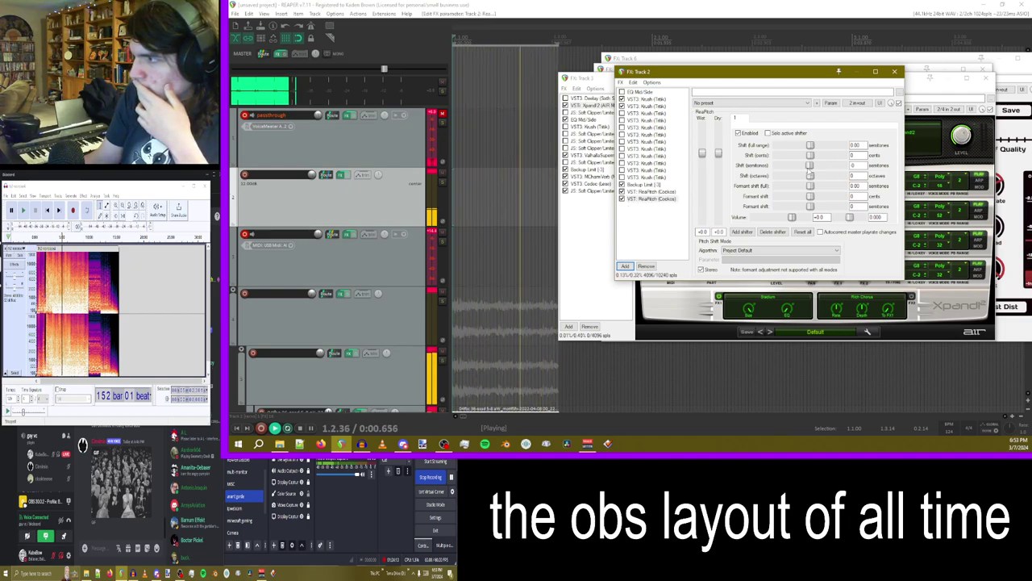
pyautogui.moveTo(810, 167); pyautogui.dragTo(808, 169)
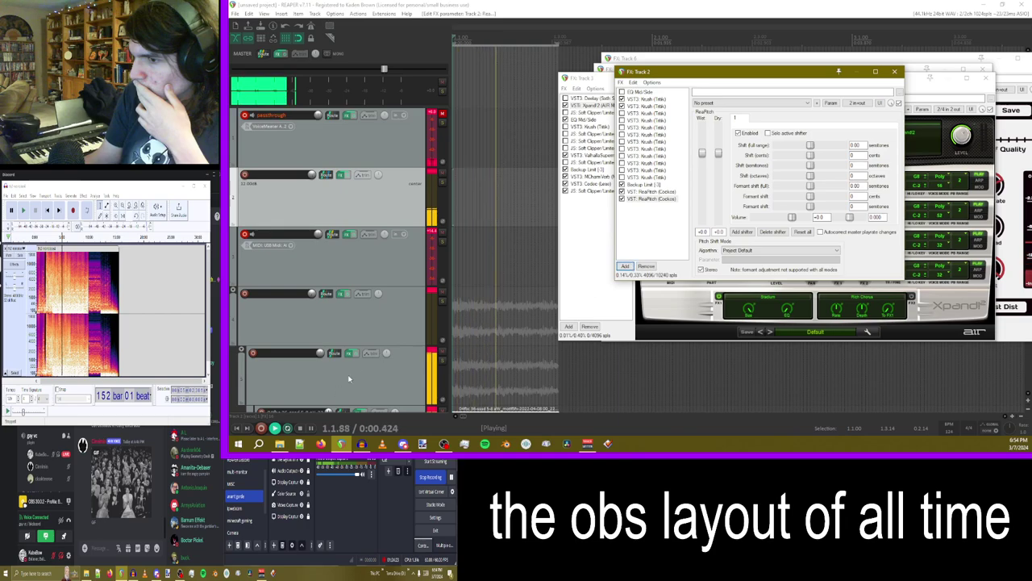
# - Import the audio file 06a_zz2_M on Full tar from the file explorer onto track 2 at the project start
pyautogui.click(279, 443)
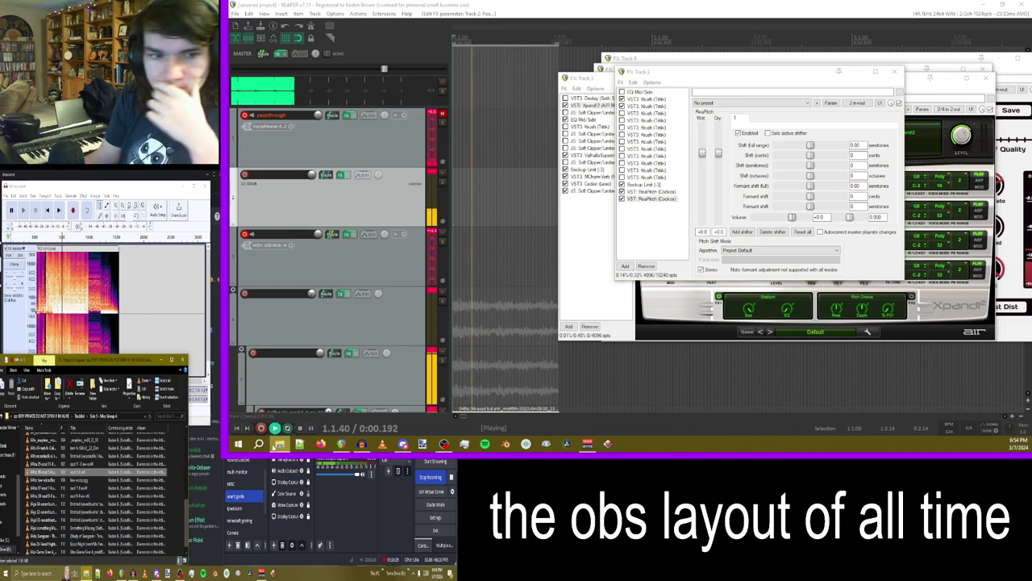
pyautogui.moveTo(105, 360); pyautogui.dragTo(355, 261)
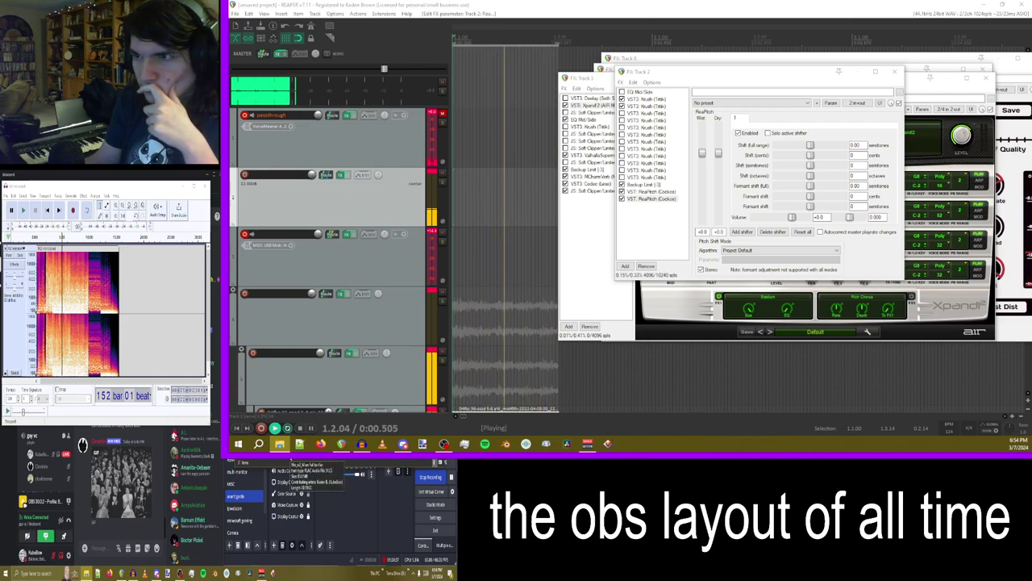
pyautogui.moveTo(291, 459); pyautogui.dragTo(464, 200)
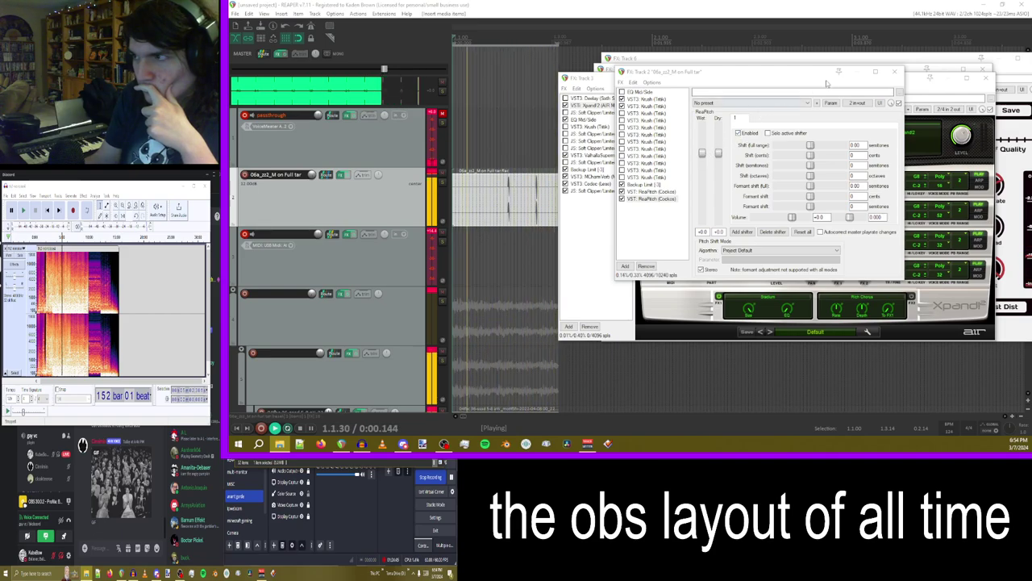
# - Close all open FX chain windows, rechecking track 2's chain before closing it
pyautogui.moveTo(777, 77); pyautogui.dragTo(725, 90)
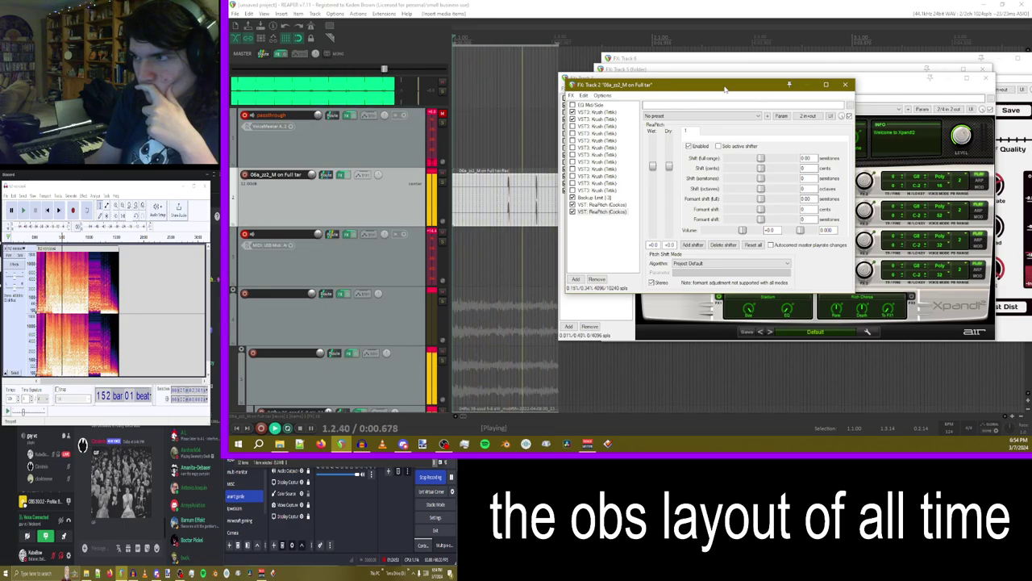
pyautogui.click(843, 84)
pyautogui.click(985, 79)
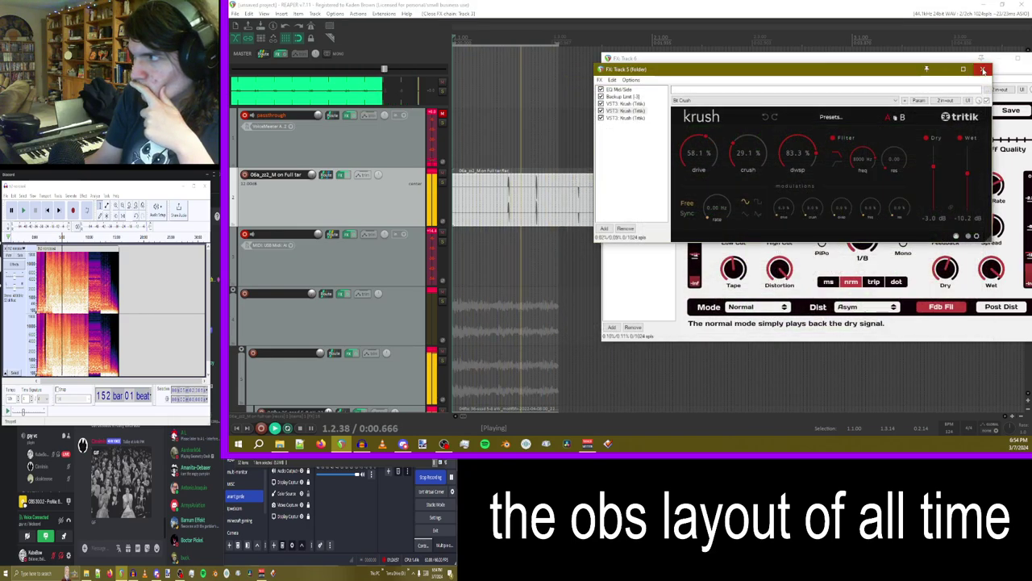
pyautogui.click(982, 70)
pyautogui.moveTo(966, 62); pyautogui.dragTo(887, 67)
pyautogui.click(961, 64)
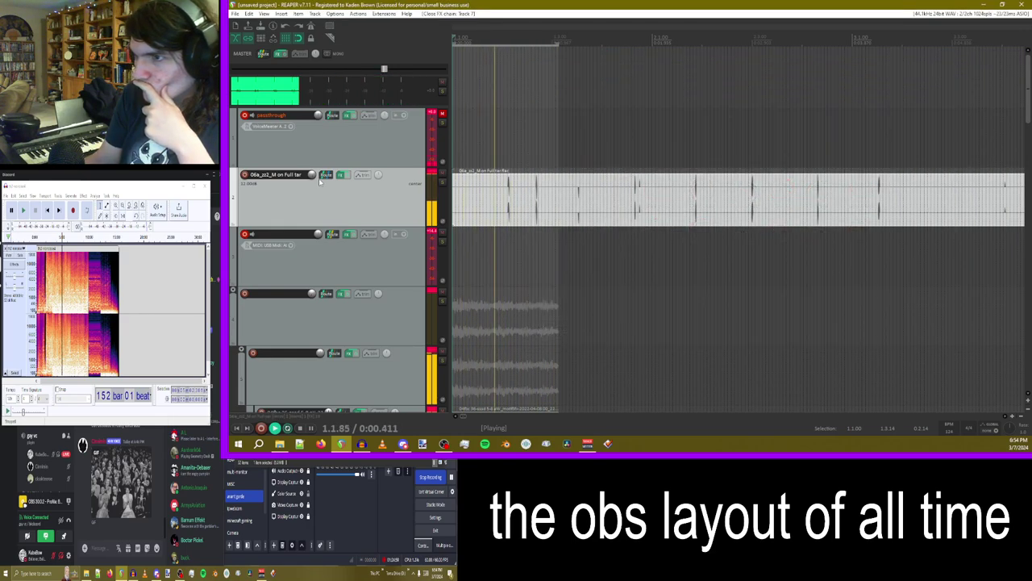
pyautogui.click(343, 174)
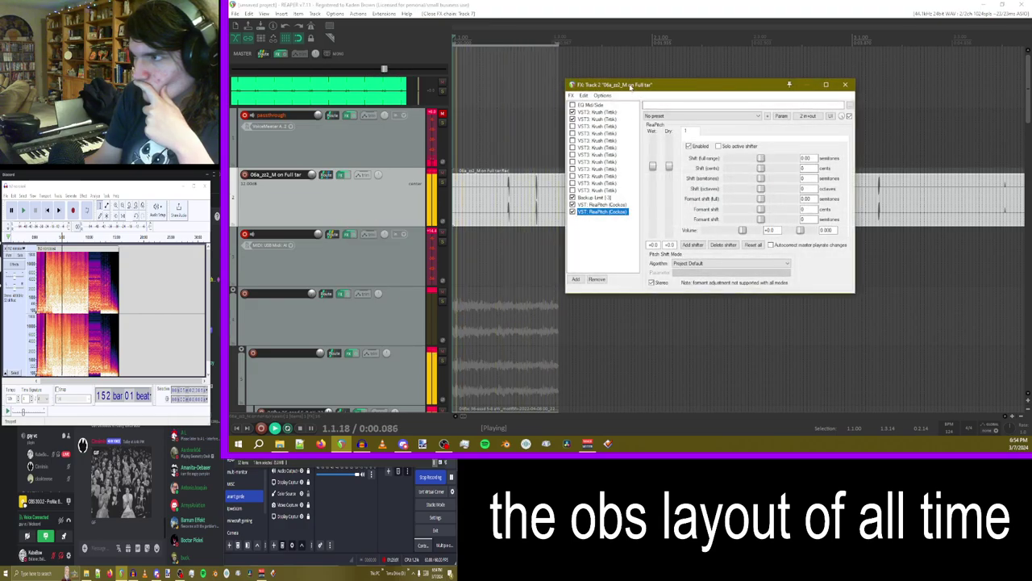
pyautogui.moveTo(630, 86); pyautogui.dragTo(687, 99)
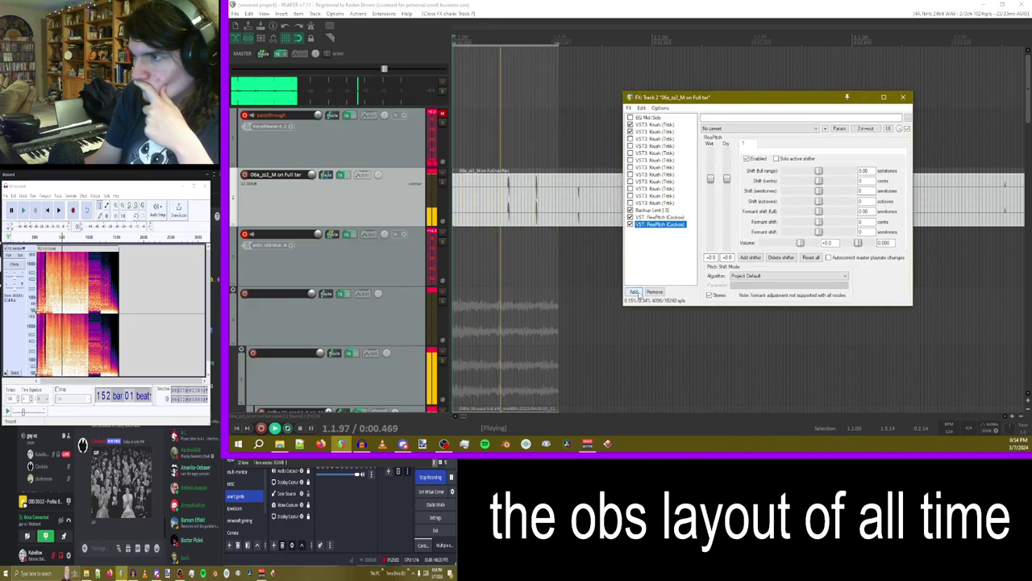
pyautogui.click(905, 96)
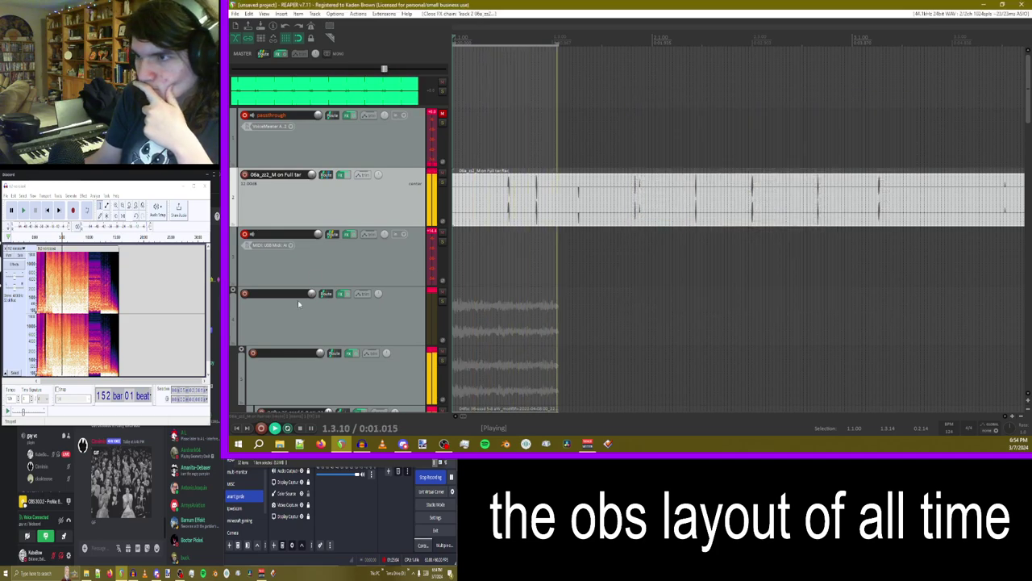
# - Insert a new track above the 06a_zz2_M on Full tar track and lower its volume to -inf dB
pyautogui.rightClick(314, 137)
pyautogui.click(348, 163)
pyautogui.moveTo(322, 254); pyautogui.dragTo(318, 171)
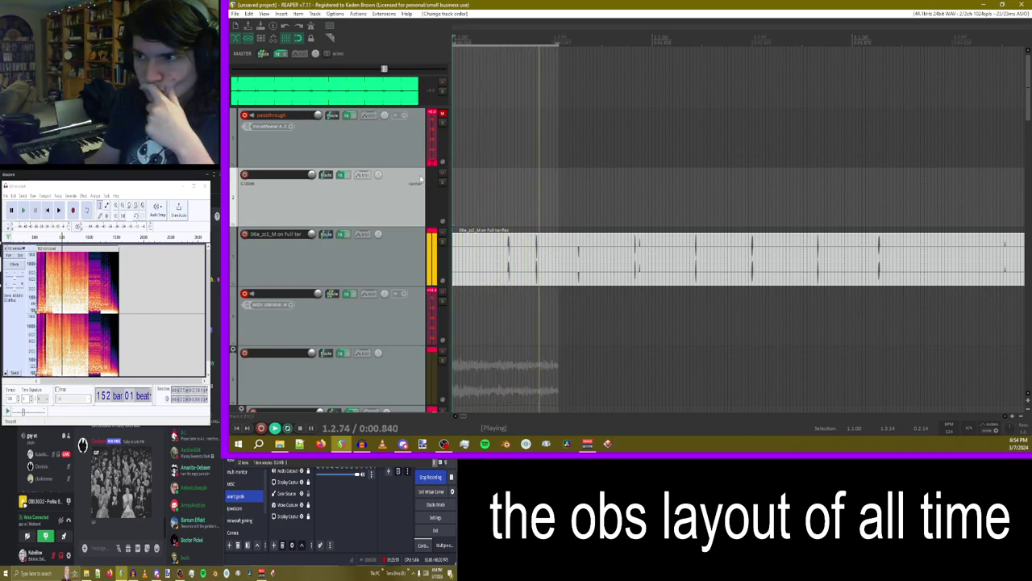
pyautogui.moveTo(312, 174); pyautogui.dragTo(316, 187)
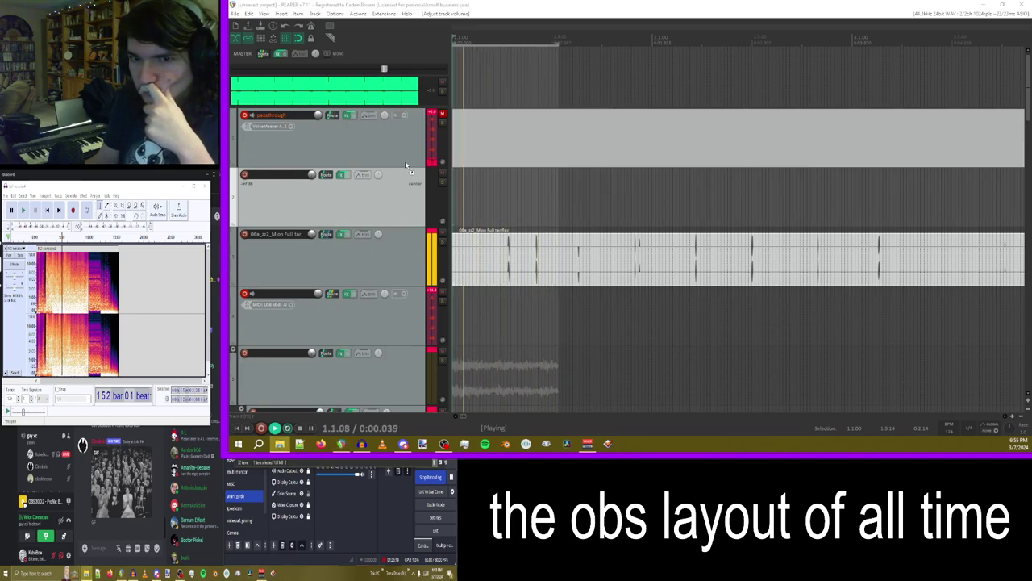
# - Import the audio file 06a_a2_UNORDERANDDIGEST onto the new track at the project start
pyautogui.moveTo(406, 166); pyautogui.dragTo(453, 190)
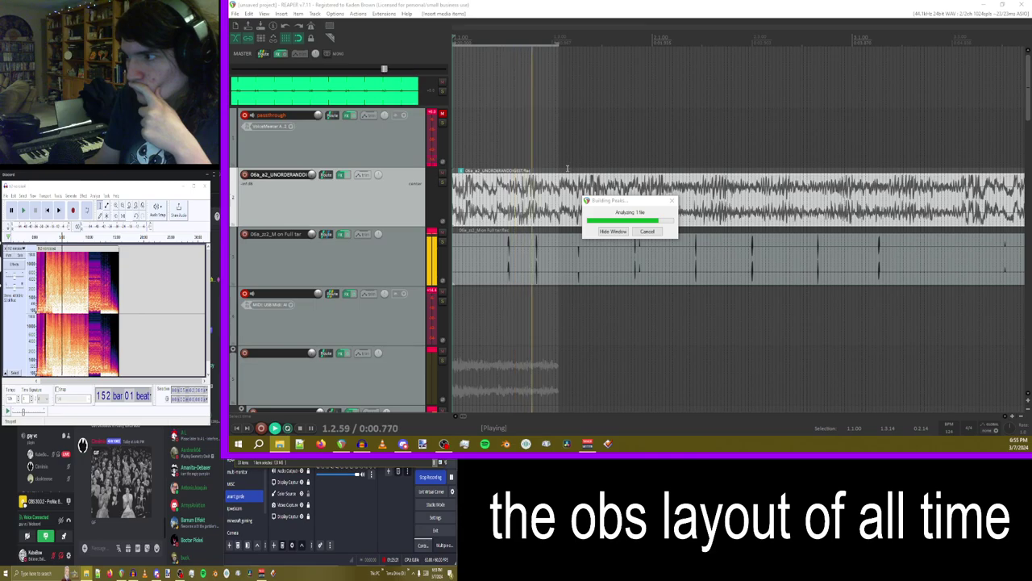
pyautogui.scroll(-5, 746, 213)
pyautogui.scroll(-3, 746, 213)
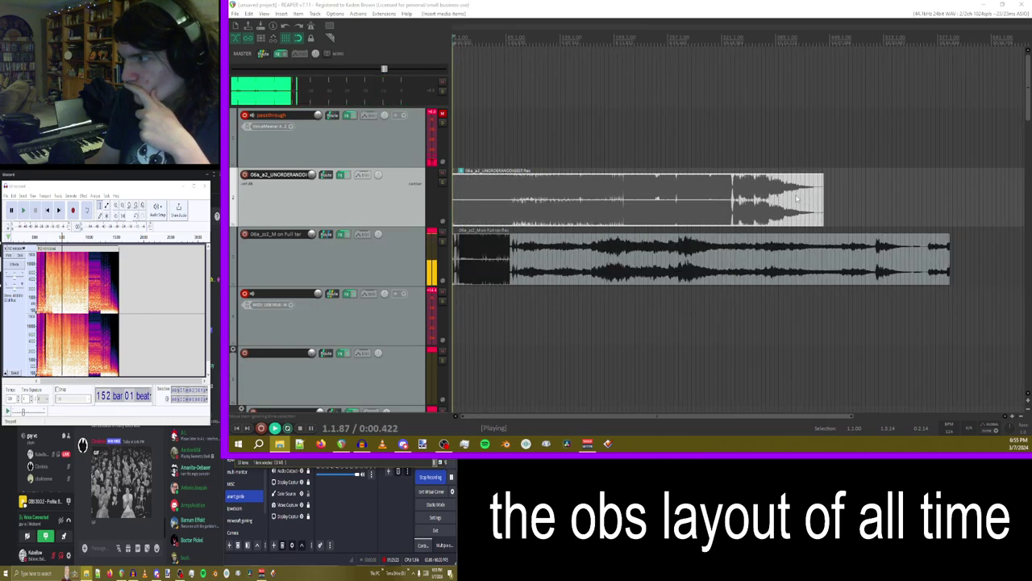
# - Trim about 20 seconds off the start of the UNORDERANDDIGEST clip and move it back to position 1.1.00
pyautogui.moveTo(455, 188)
pyautogui.mouseDown()
pyautogui.moveTo(735, 196)
pyautogui.moveTo(469, 187)
pyautogui.mouseUp()
pyautogui.scroll(6, 621, 190)
pyautogui.scroll(3, 621, 190)
pyautogui.moveTo(682, 193); pyautogui.dragTo(469, 195)
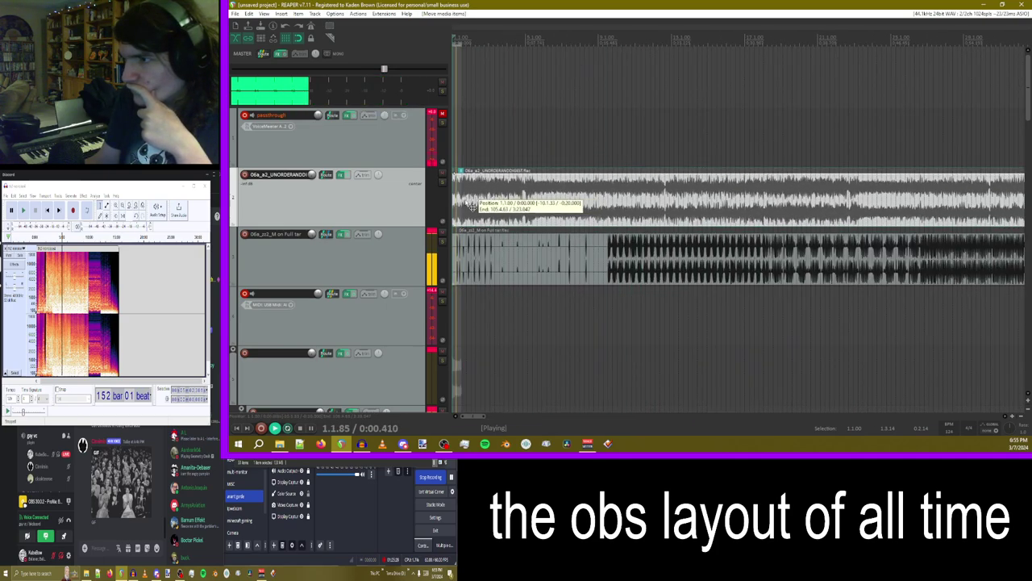
pyautogui.scroll(4, 554, 198)
pyautogui.scroll(2, 555, 200)
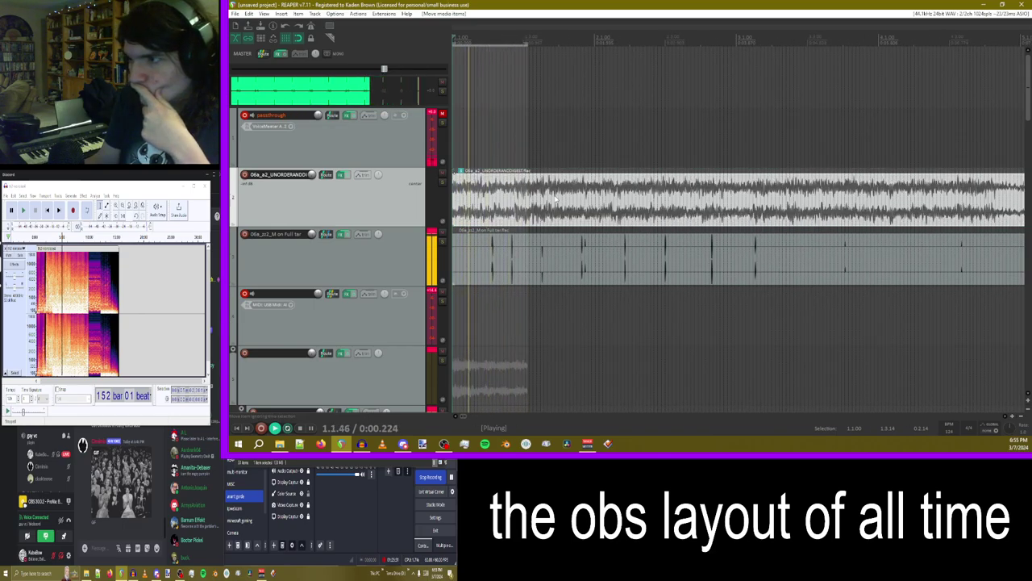
pyautogui.scroll(2, 555, 199)
pyautogui.scroll(-2, 532, 254)
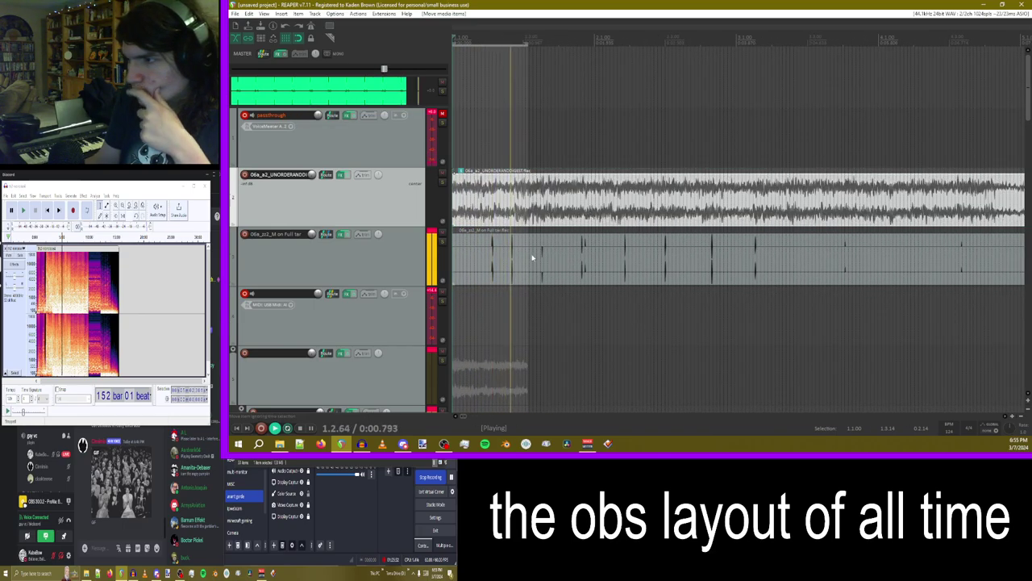
# - Split the 06a_zz2_M on Full tar clip at the loop's end, delete the remainder and glue the short piece
pyautogui.click(528, 252)
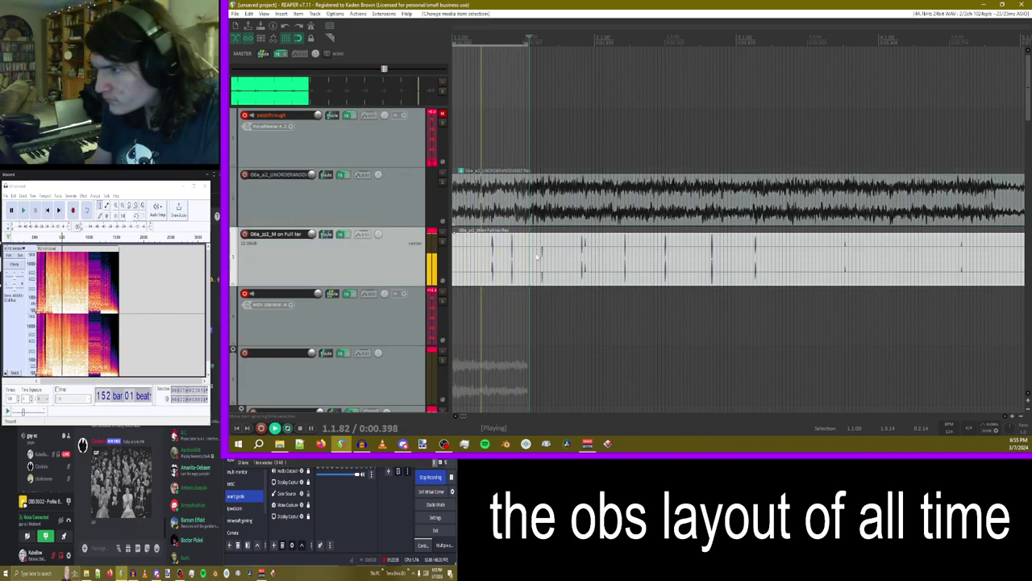
pyautogui.press('Delete')
pyautogui.rightClick(515, 258)
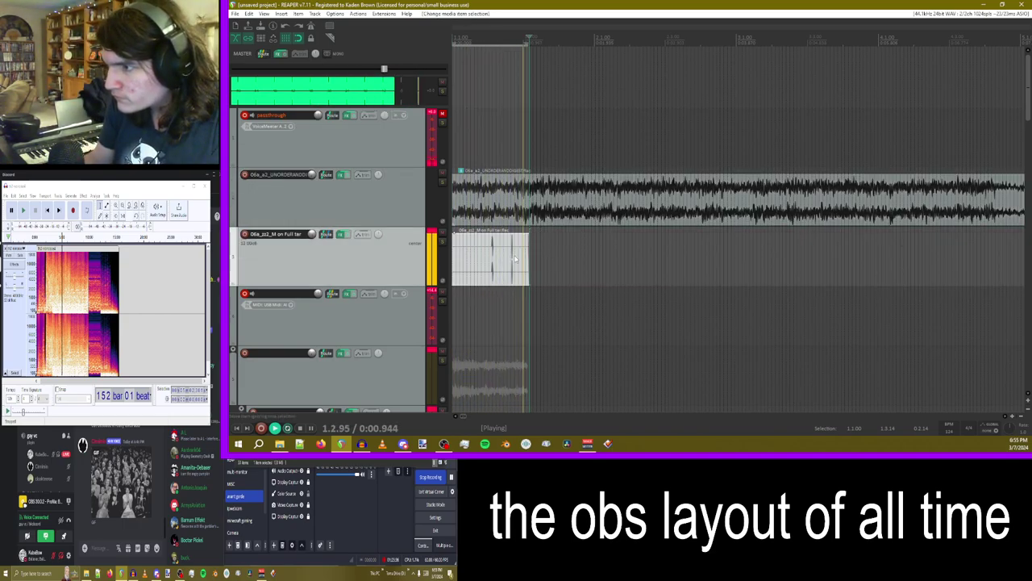
pyautogui.click(540, 277)
# - Extend the glued clip so it loops until the end of the UNORDERANDDIGEST clip
pyautogui.moveTo(529, 261); pyautogui.dragTo(948, 256)
pyautogui.scroll(-5, 753, 245)
pyautogui.scroll(3, 580, 263)
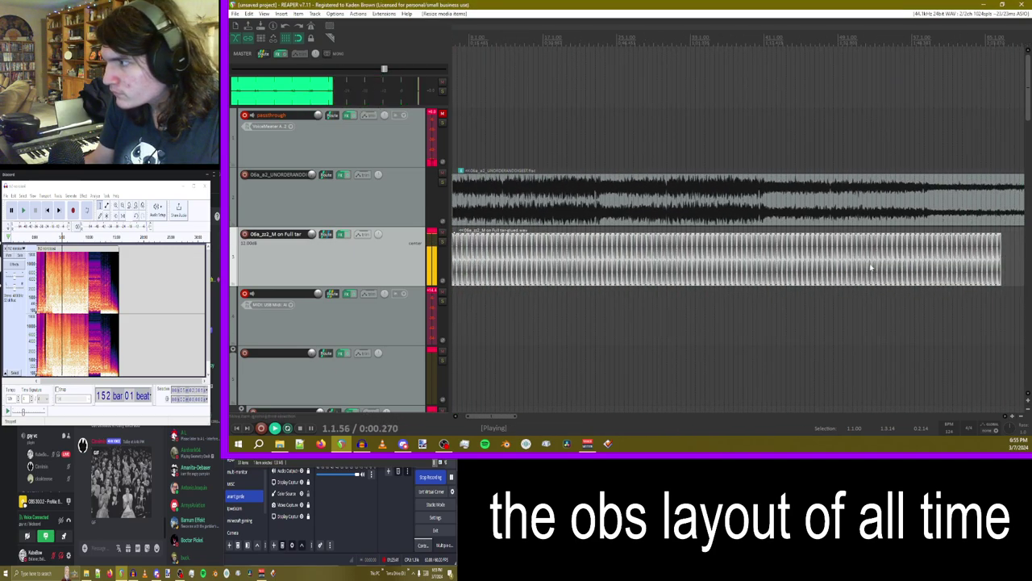
pyautogui.moveTo(529, 260); pyautogui.dragTo(575, 260)
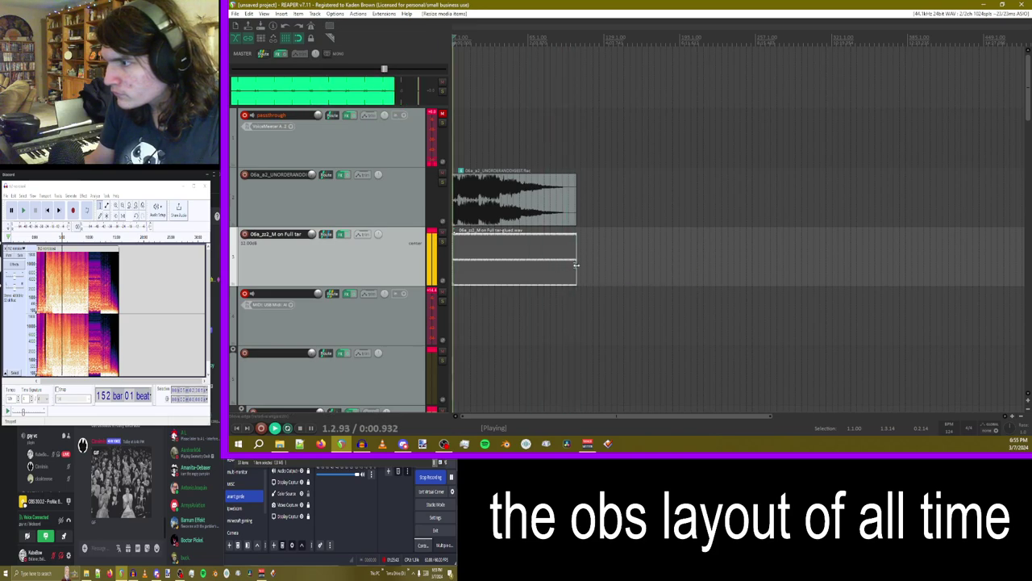
pyautogui.scroll(10, 521, 181)
pyautogui.click(516, 309)
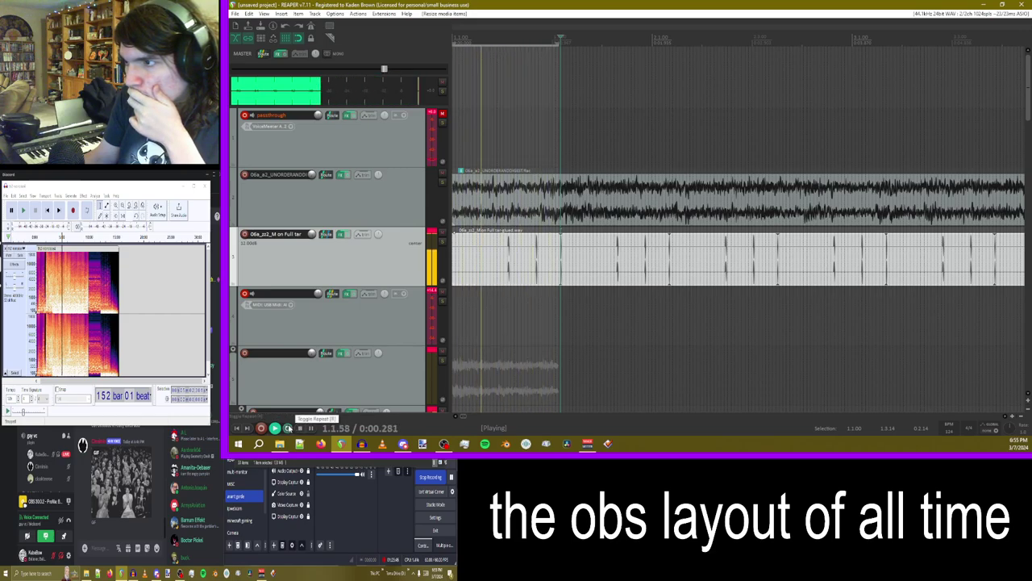
# - Set the UNORDERANDDIGEST track's volume to about -47.5 dB and open its FX chain
pyautogui.moveTo(311, 175)
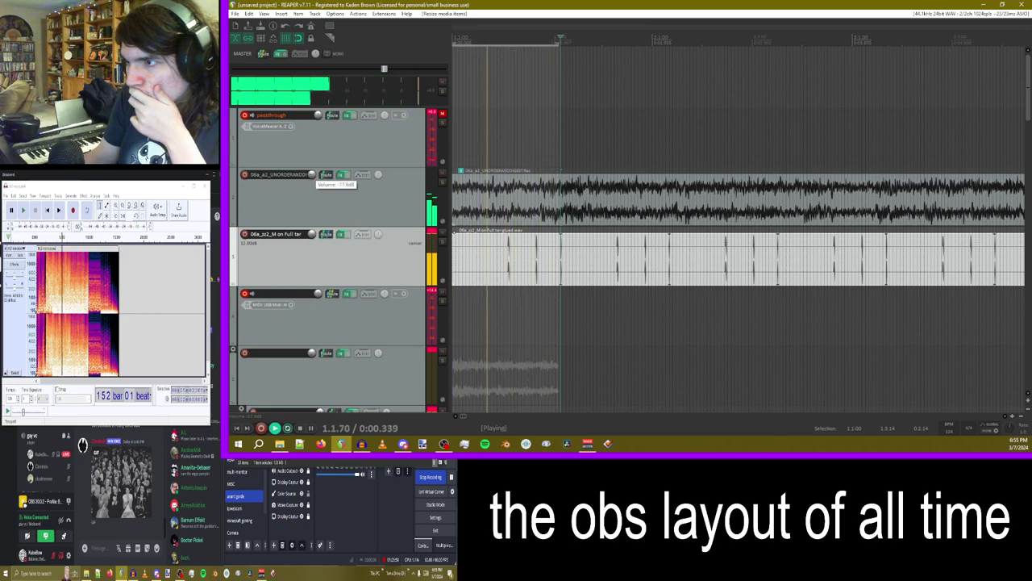
pyautogui.moveTo(312, 175); pyautogui.dragTo(311, 171)
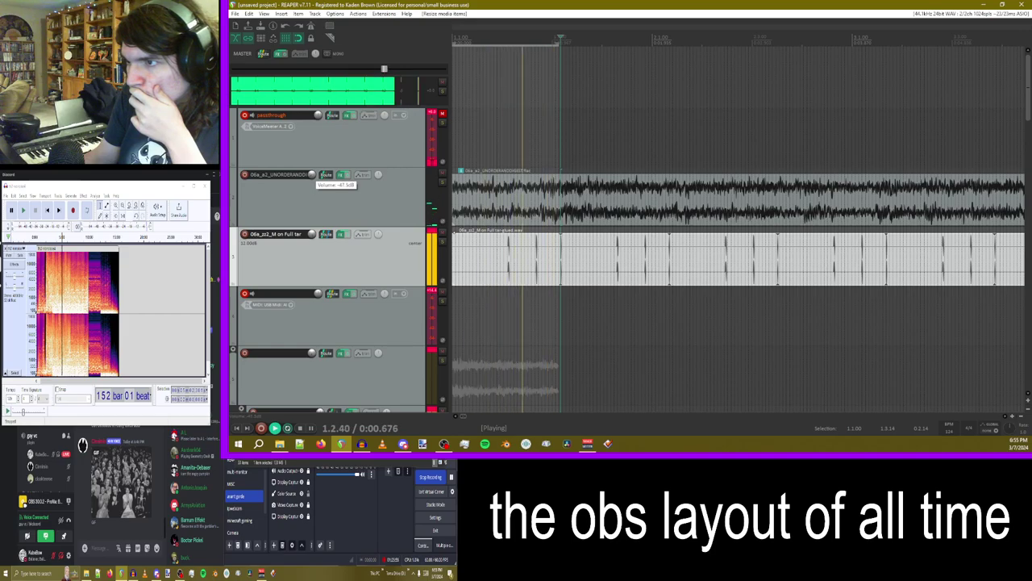
pyautogui.click(326, 174)
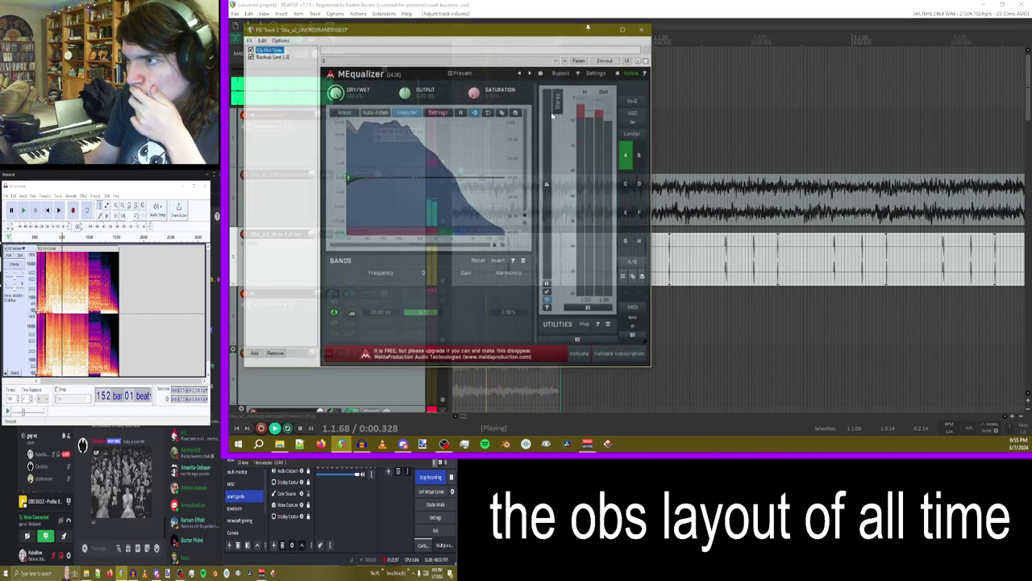
# - Add the dearVR MICRO plugin to the UNORDERANDDIGEST track's FX chain
pyautogui.moveTo(445, 31); pyautogui.dragTo(640, 33)
pyautogui.click(517, 353)
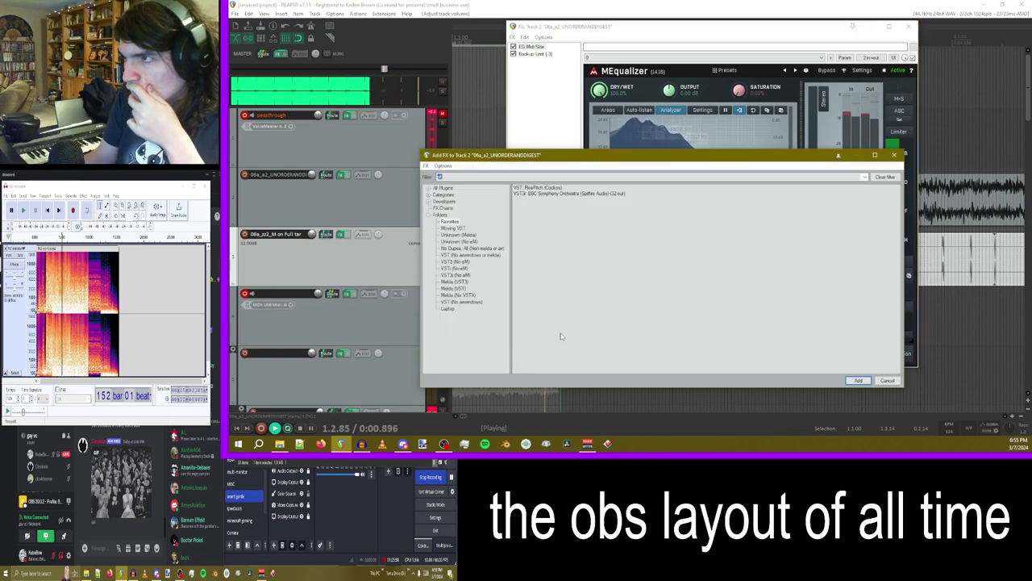
pyautogui.write('3d')
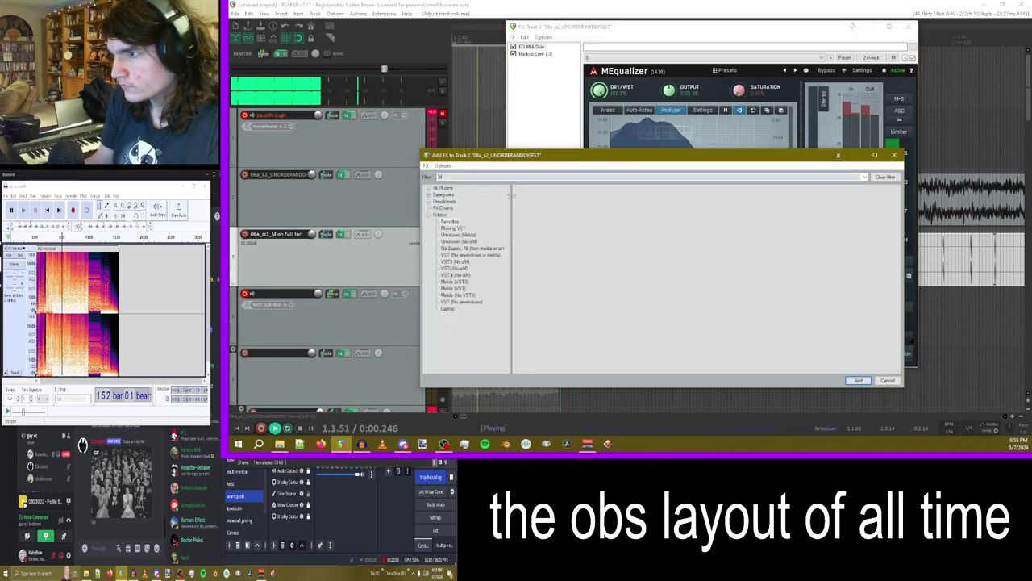
pyautogui.click(444, 188)
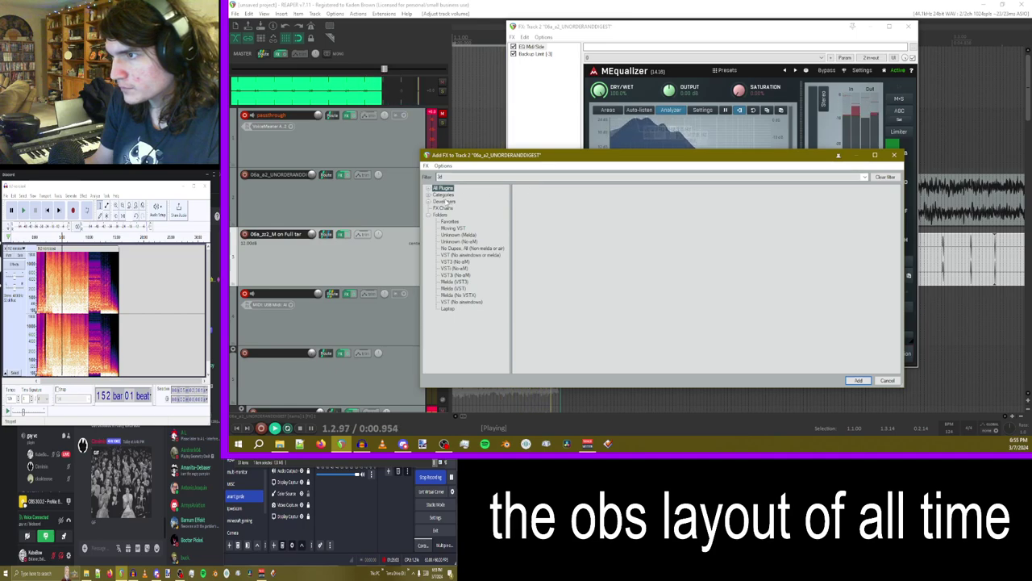
pyautogui.doubleClick(545, 187)
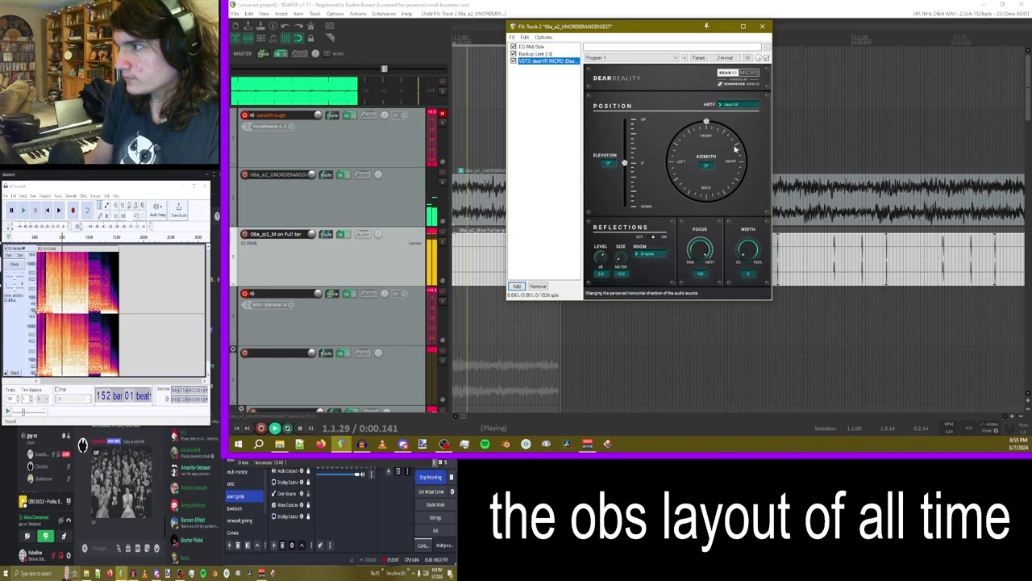
# - Add ValhallaSupermassive to the end of the UNORDERANDDIGEST track's FX chain and set its mode to Capricorn
pyautogui.click(517, 287)
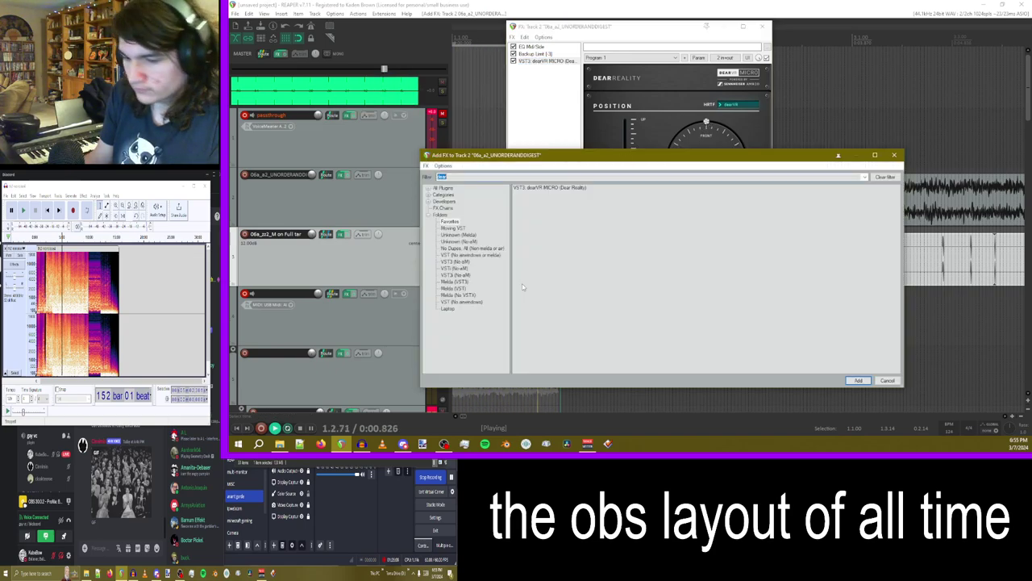
pyautogui.doubleClick(547, 188)
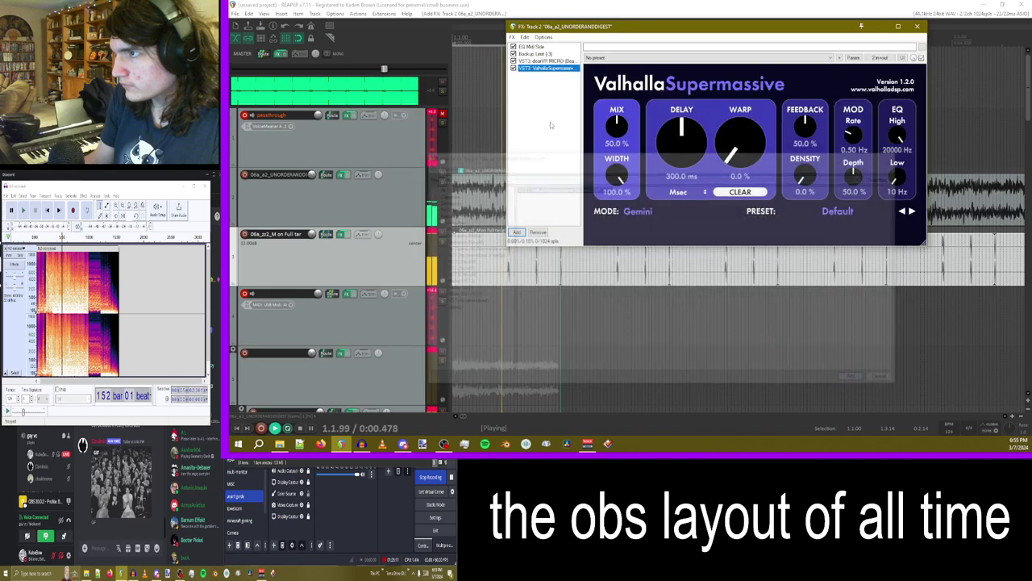
pyautogui.click(625, 211)
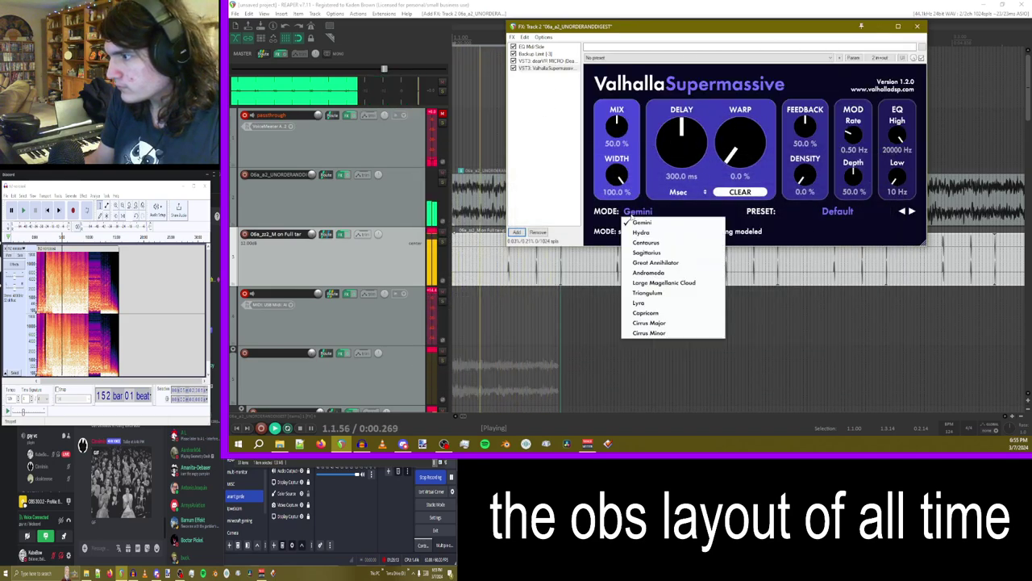
pyautogui.click(664, 283)
pyautogui.click(668, 211)
pyautogui.click(674, 313)
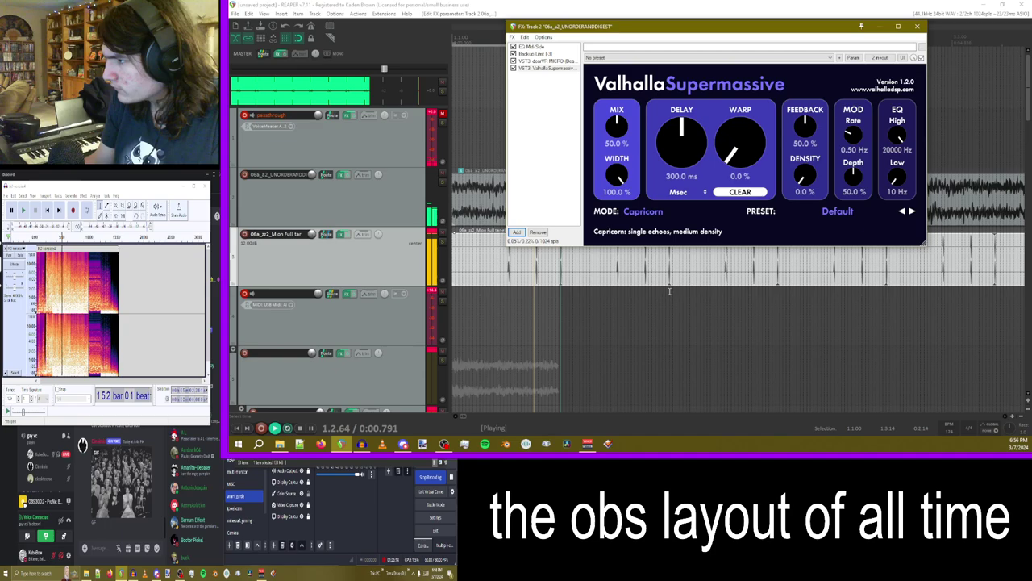
# - Set ValhallaSupermassive's warp to 23.6%, feedback to 85.2%, density to 95.2% and mix to 34.8%
pyautogui.moveTo(740, 138)
pyautogui.mouseDown()
pyautogui.moveTo(750, 123)
pyautogui.moveTo(751, 143)
pyautogui.mouseUp()
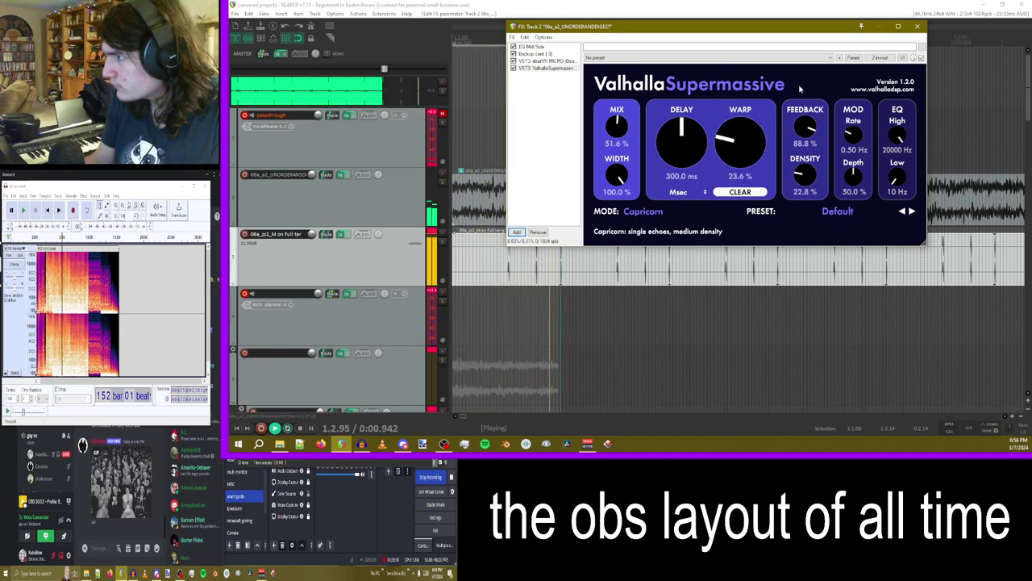
pyautogui.moveTo(804, 174); pyautogui.dragTo(811, 124)
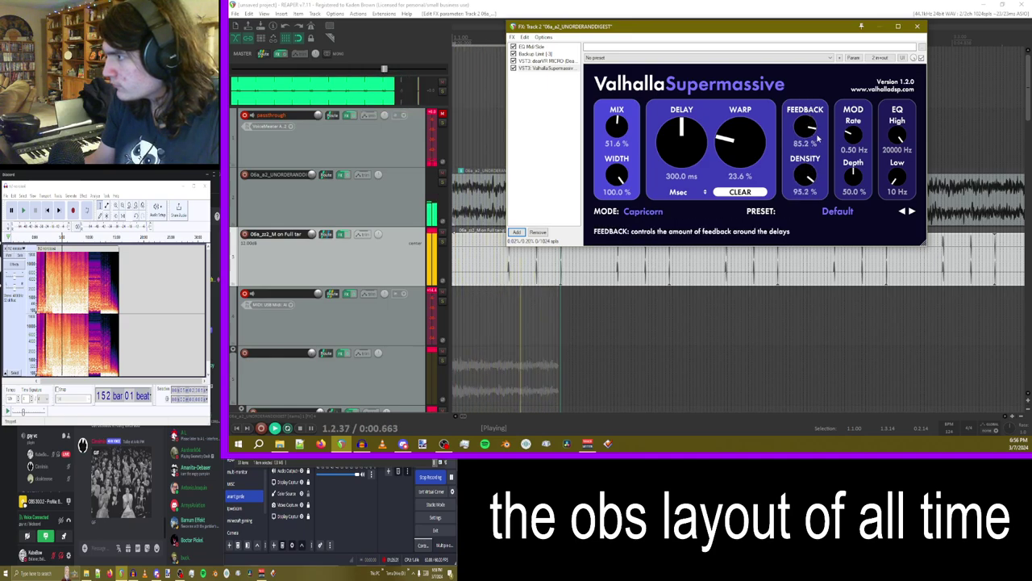
pyautogui.moveTo(619, 125); pyautogui.dragTo(619, 145)
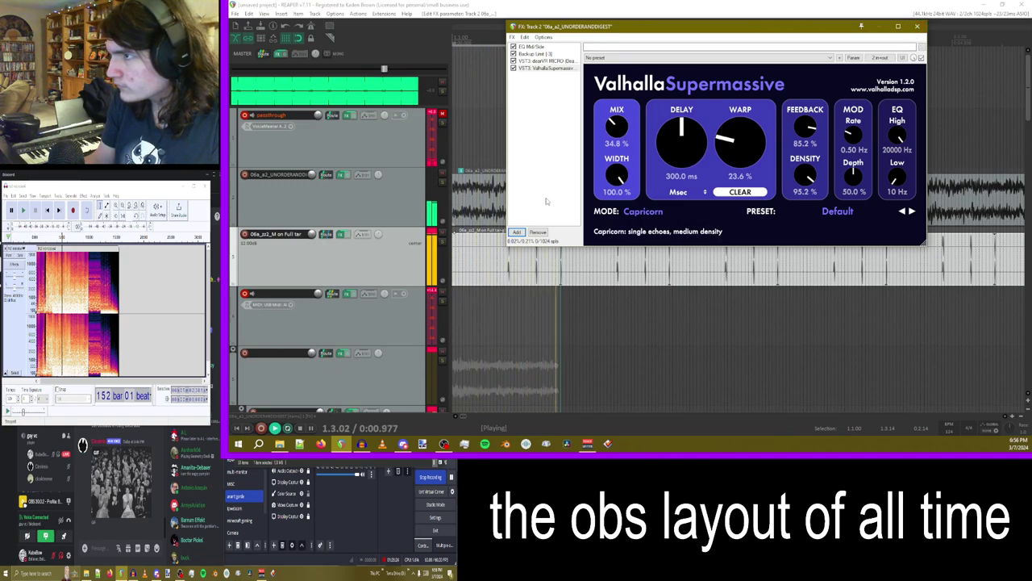
# - Add ReaPitch before dearVR MICRO on the UNORDERANDDIGEST track with a 6 semitone shift and close the FX chain
pyautogui.click(516, 233)
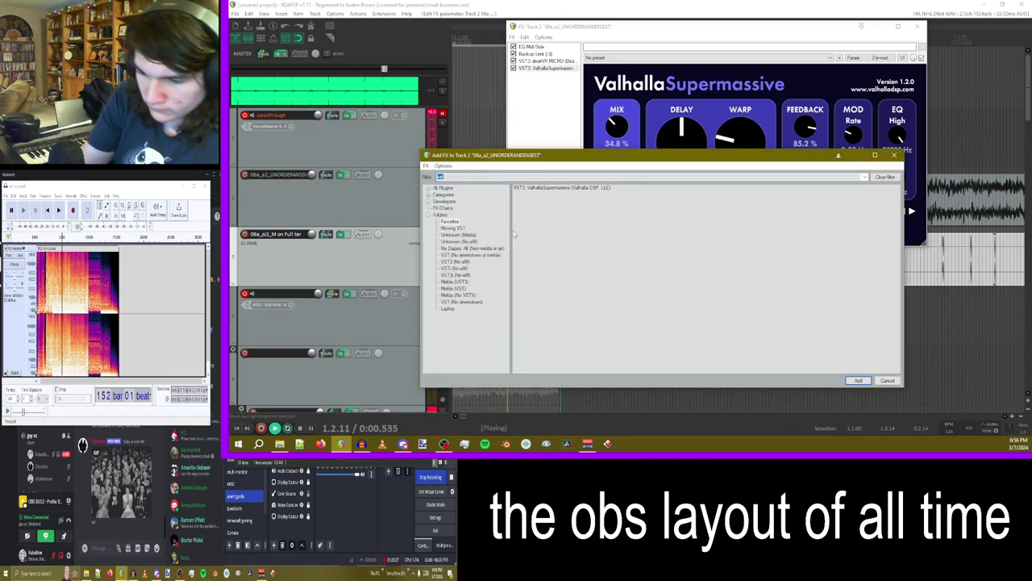
pyautogui.doubleClick(526, 188)
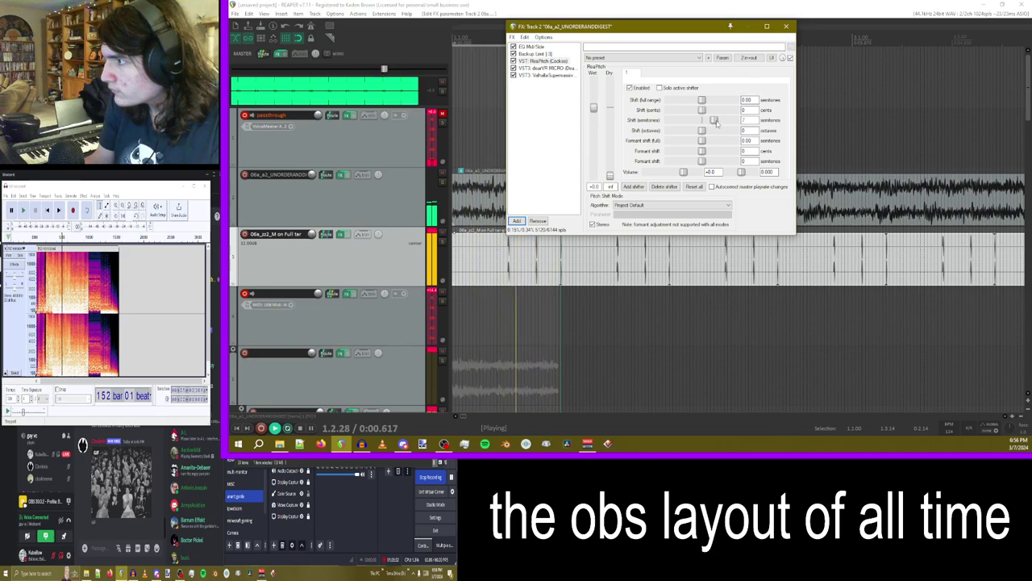
pyautogui.click(787, 27)
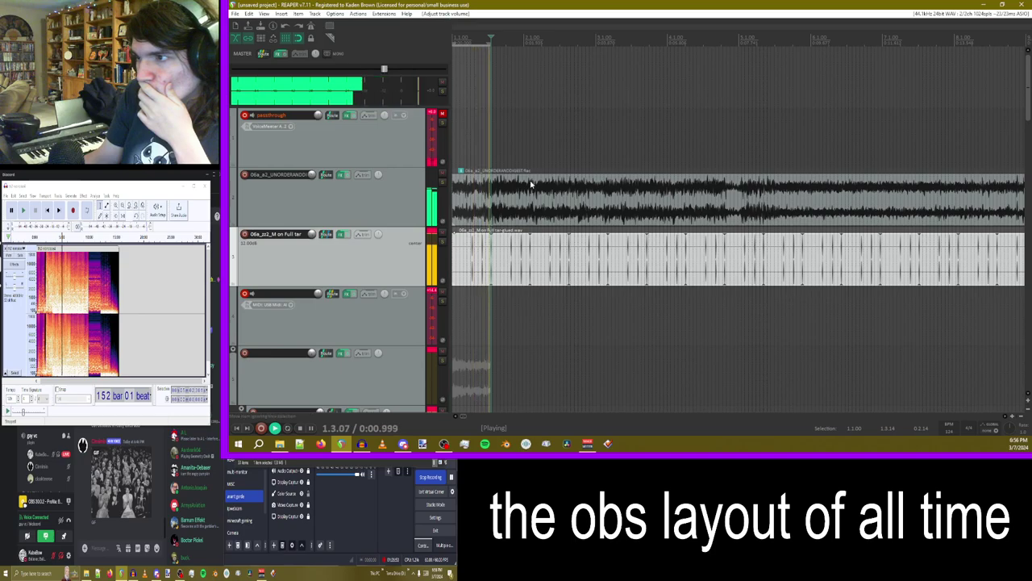
# - Lower the 06a_zz2_M on Full tar track's volume to -inf dB and open the UNORDERANDDIGEST track's FX chain
pyautogui.scroll(-2, 530, 185)
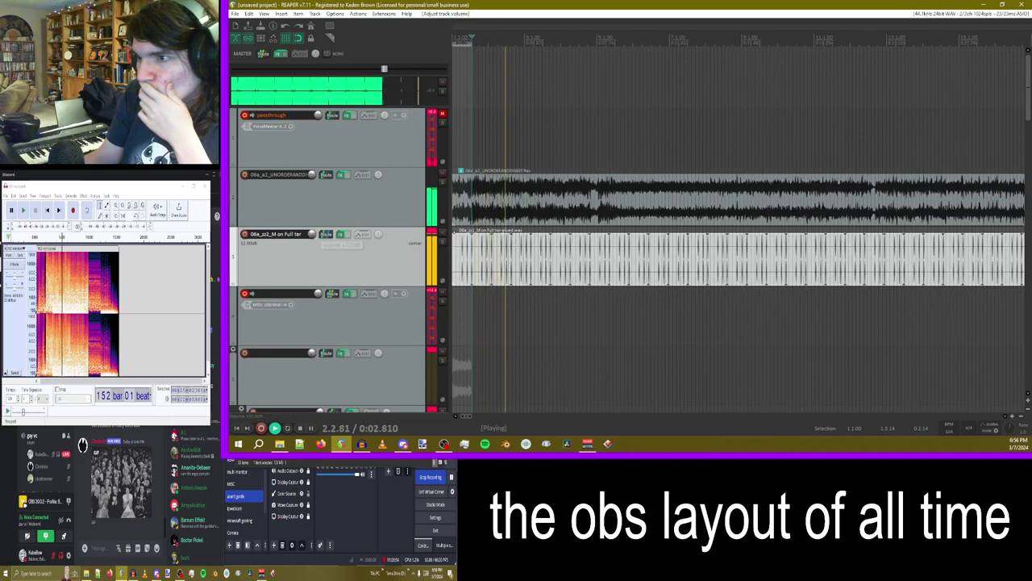
pyautogui.moveTo(311, 234); pyautogui.dragTo(312, 259)
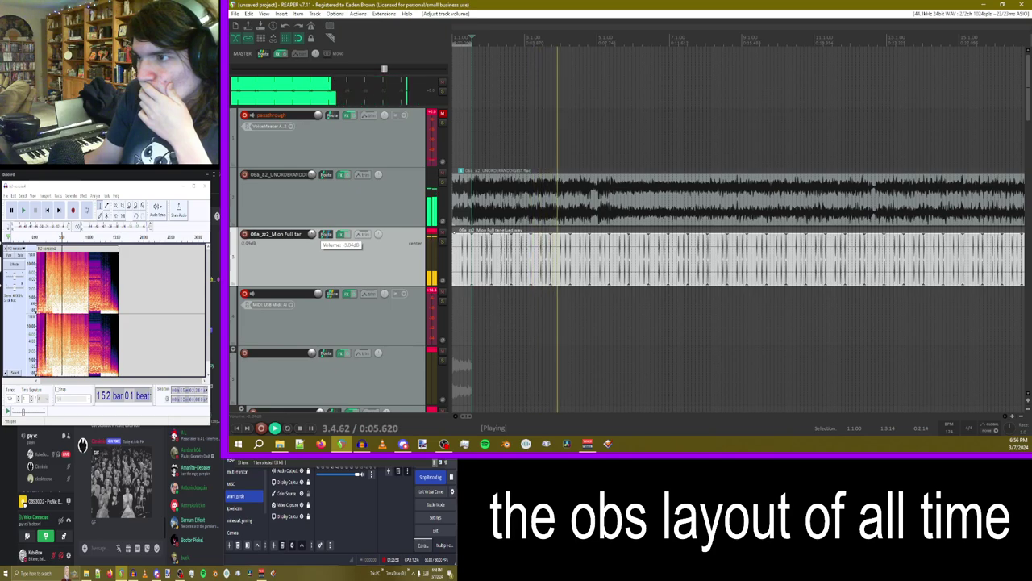
pyautogui.click(341, 174)
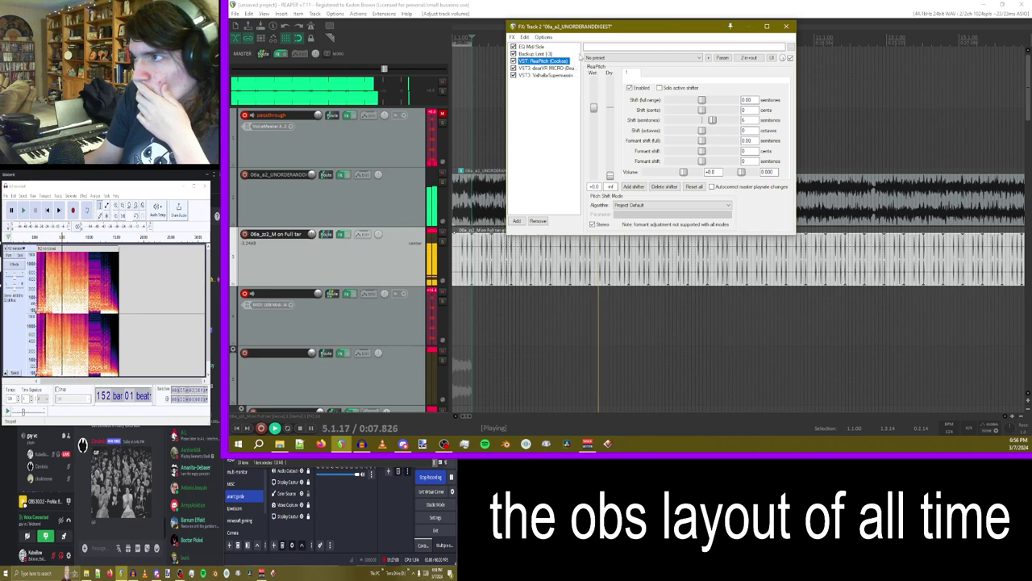
pyautogui.moveTo(311, 234); pyautogui.dragTo(317, 256)
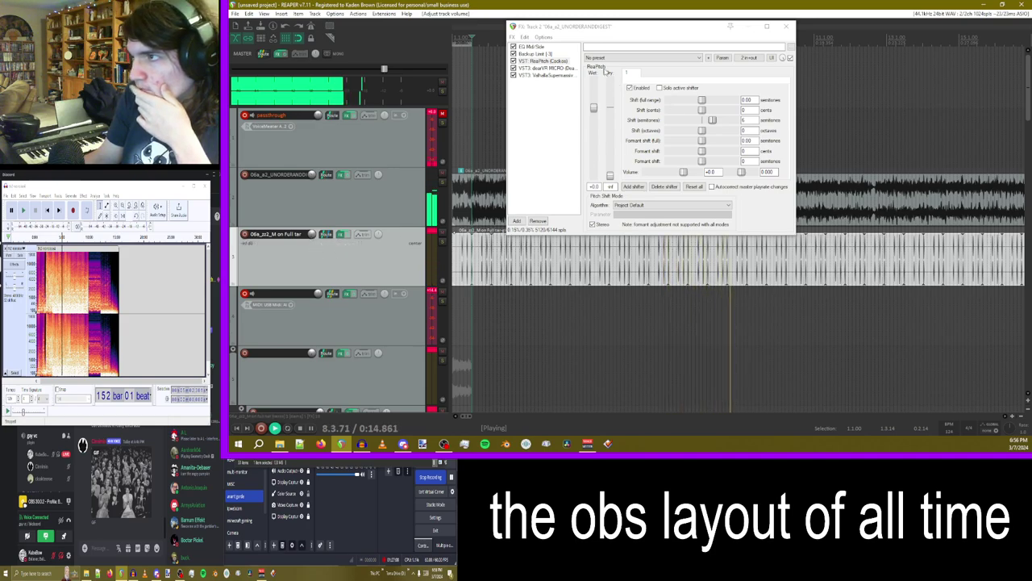
# - Set ValhallaSupermassive's mix to 0% on the UNORDERANDDIGEST track and close its FX chain
pyautogui.moveTo(604, 27); pyautogui.dragTo(544, 69)
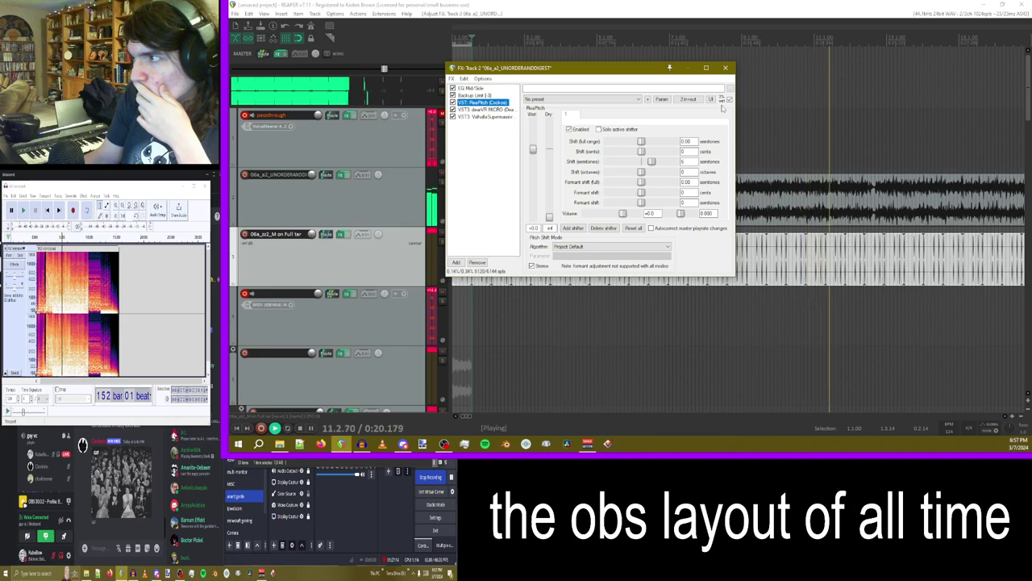
pyautogui.click(484, 109)
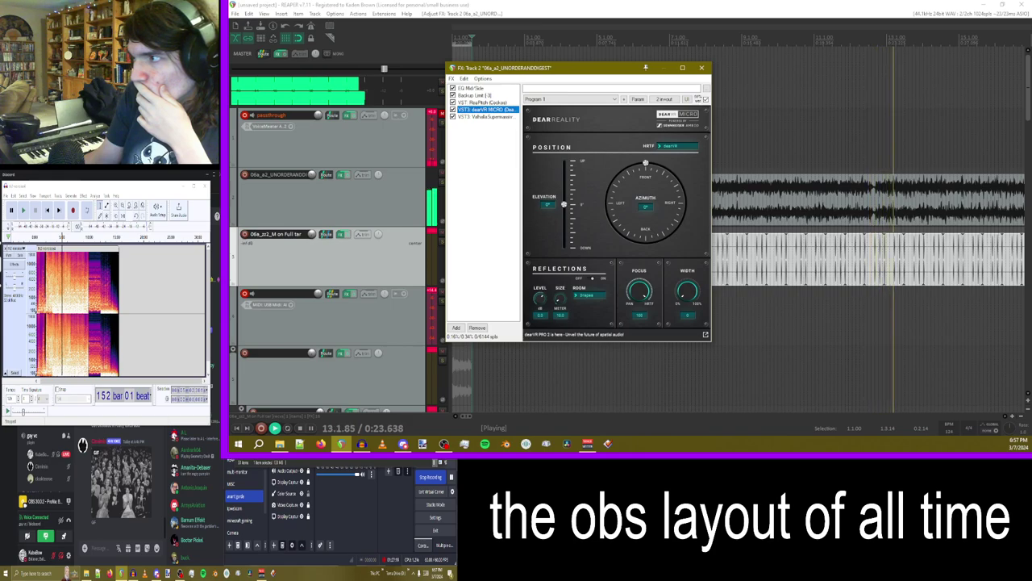
pyautogui.click(479, 117)
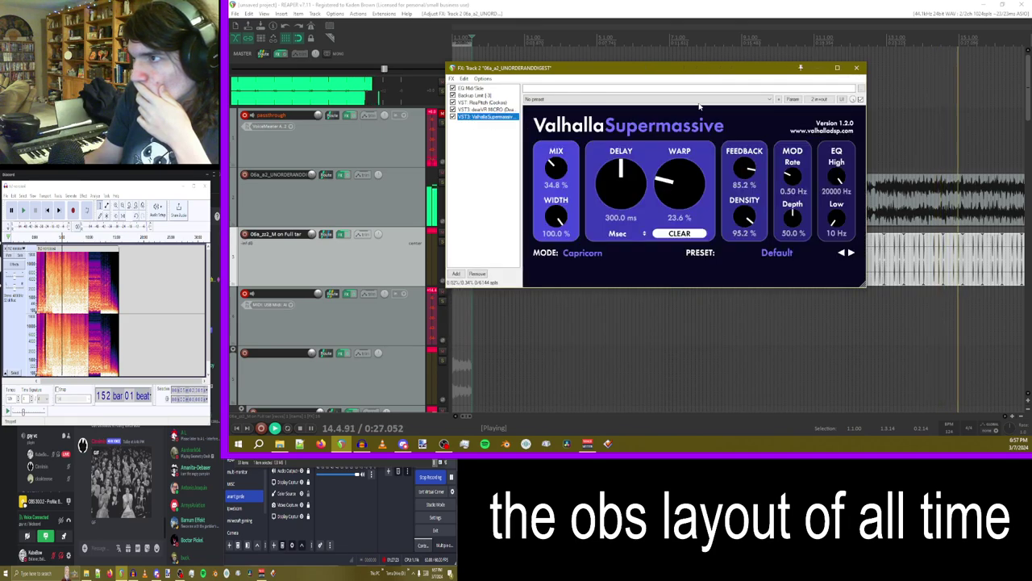
pyautogui.moveTo(562, 168); pyautogui.dragTo(569, 202)
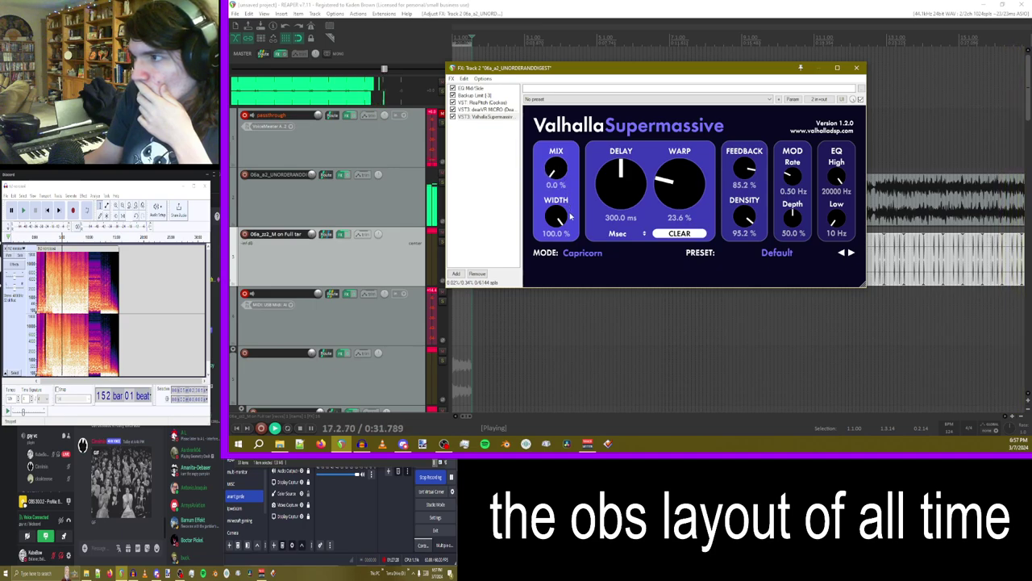
pyautogui.click(855, 68)
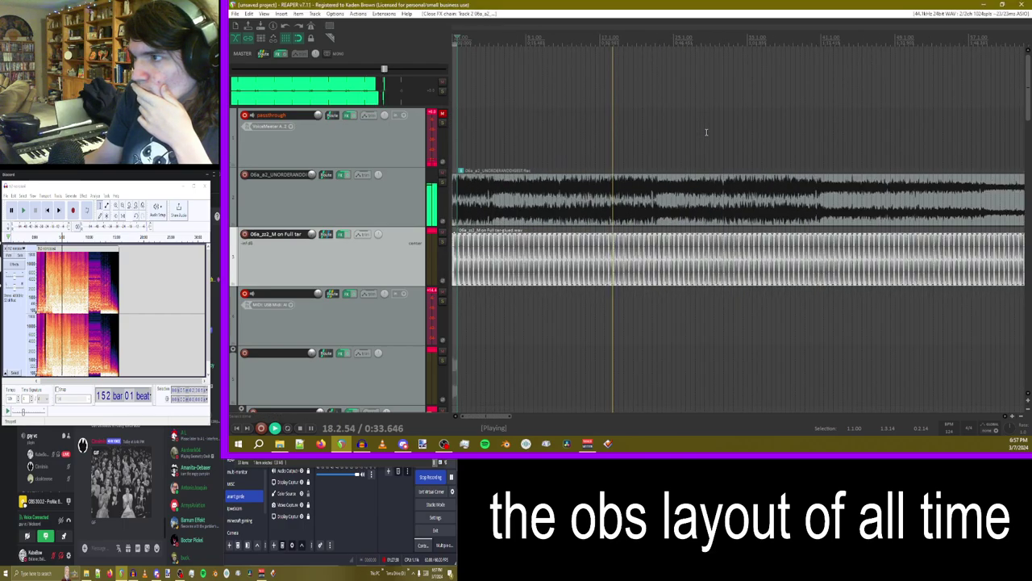
# - Insert a new track below UNORDERANDDIGEST with its volume at -inf dB and send the UNORDERANDDIGEST track to it
pyautogui.scroll(-3, 705, 132)
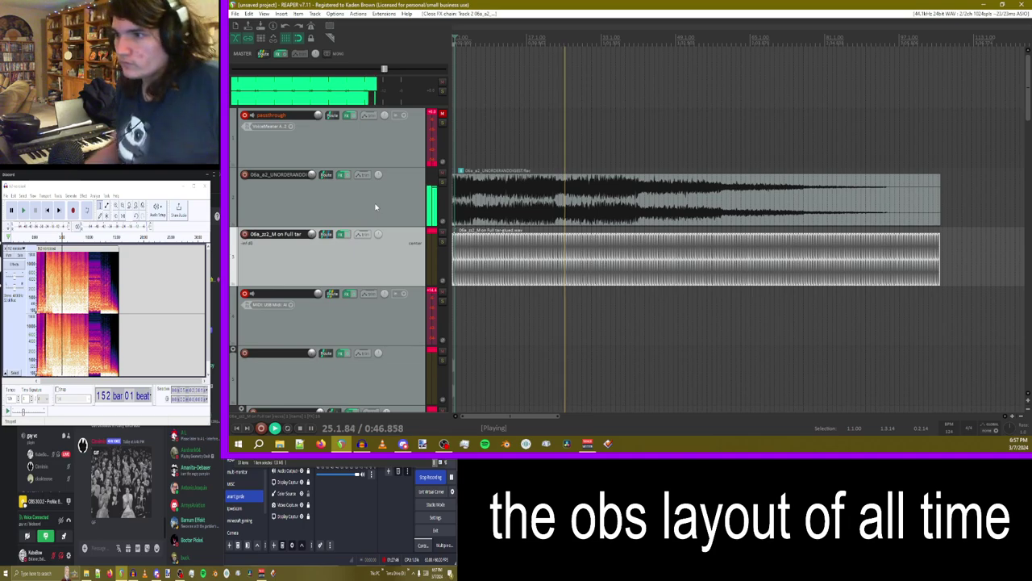
pyautogui.rightClick(375, 207)
pyautogui.click(419, 164)
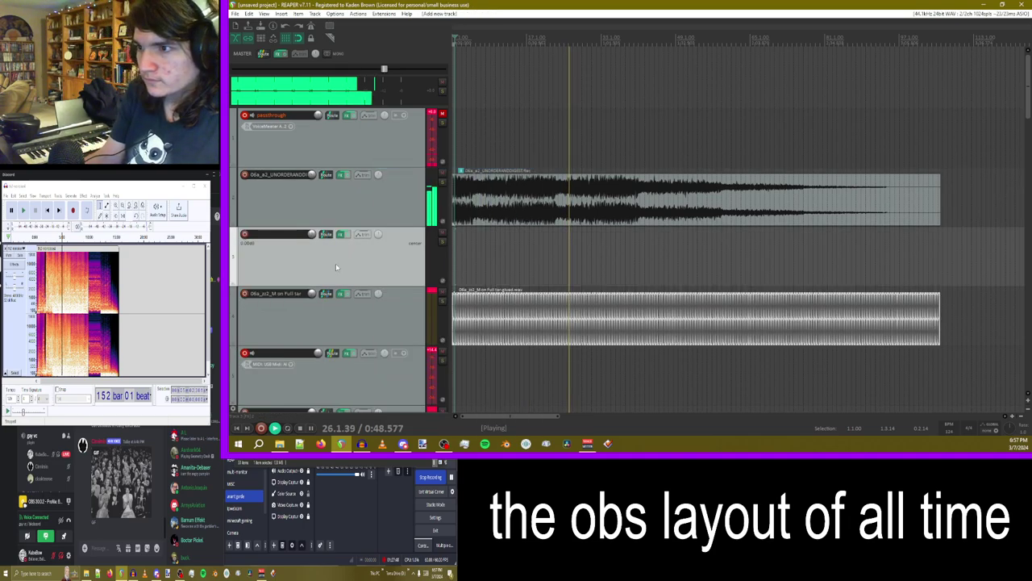
pyautogui.moveTo(312, 234)
pyautogui.mouseDown()
pyautogui.moveTo(311, 274)
pyautogui.moveTo(311, 242)
pyautogui.mouseUp()
pyautogui.moveTo(325, 174); pyautogui.dragTo(343, 242)
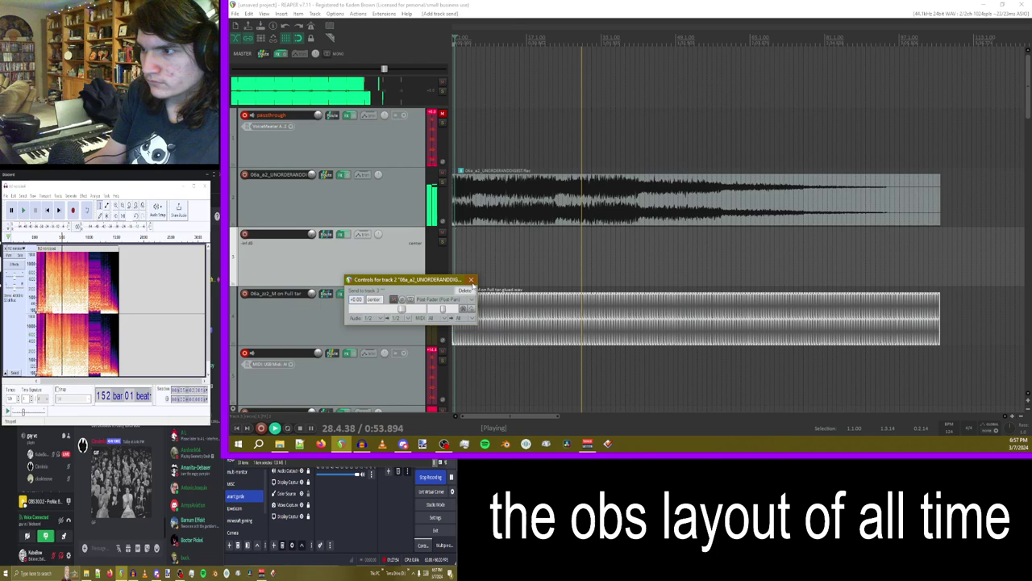
pyautogui.click(472, 281)
# - Add ReaPitch before the backup limiter on track 3 with a shift of 11 semitones and 1 octave, and adjust the track's volume
pyautogui.click(339, 234)
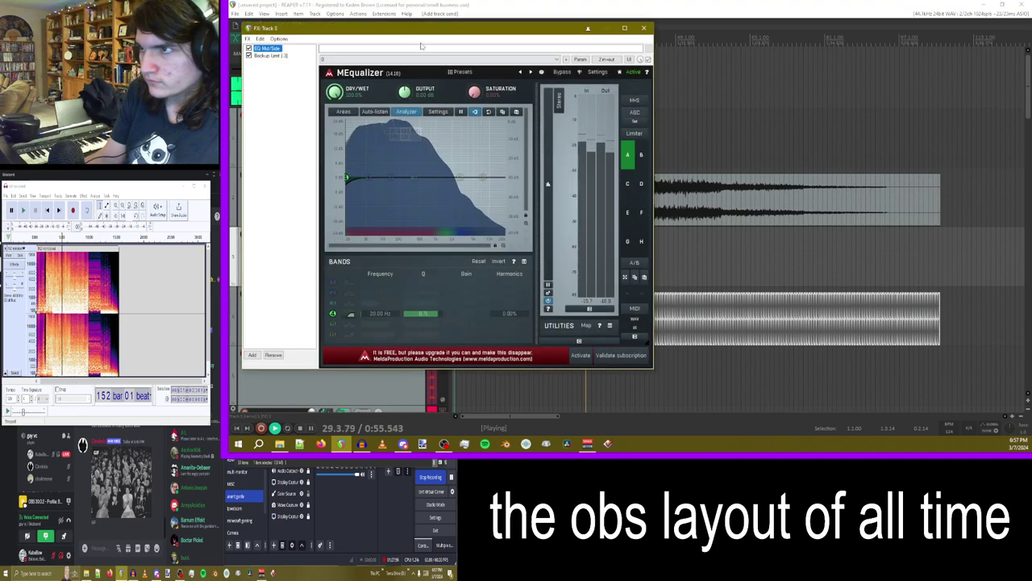
pyautogui.moveTo(410, 38); pyautogui.dragTo(786, 42)
pyautogui.click(640, 363)
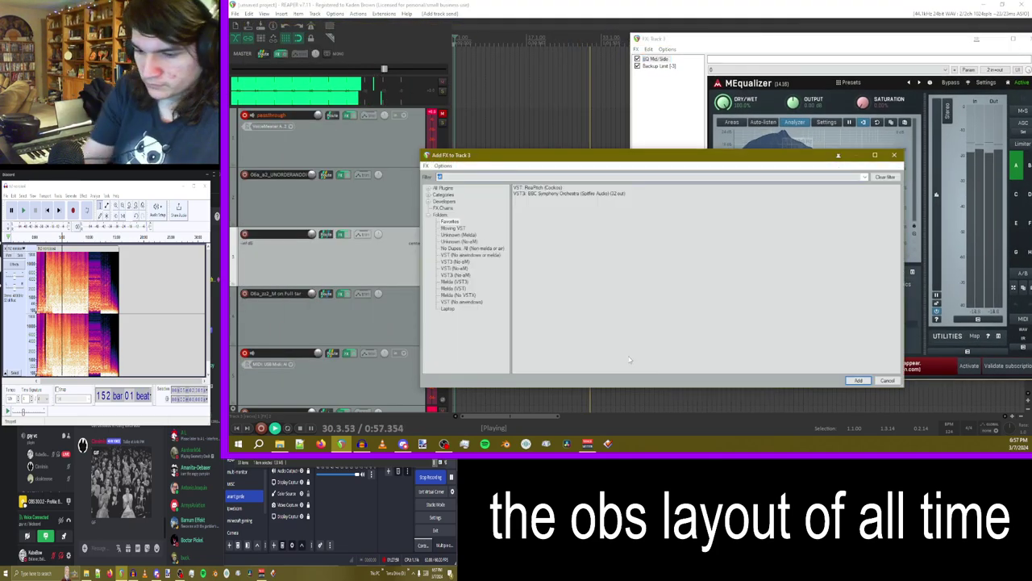
pyautogui.doubleClick(534, 188)
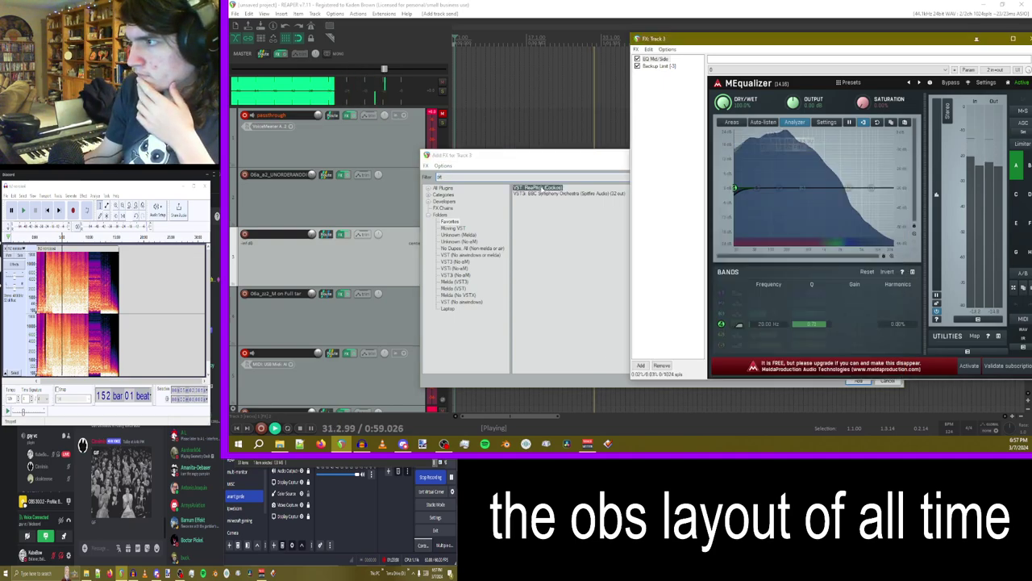
pyautogui.moveTo(826, 131); pyautogui.dragTo(846, 135)
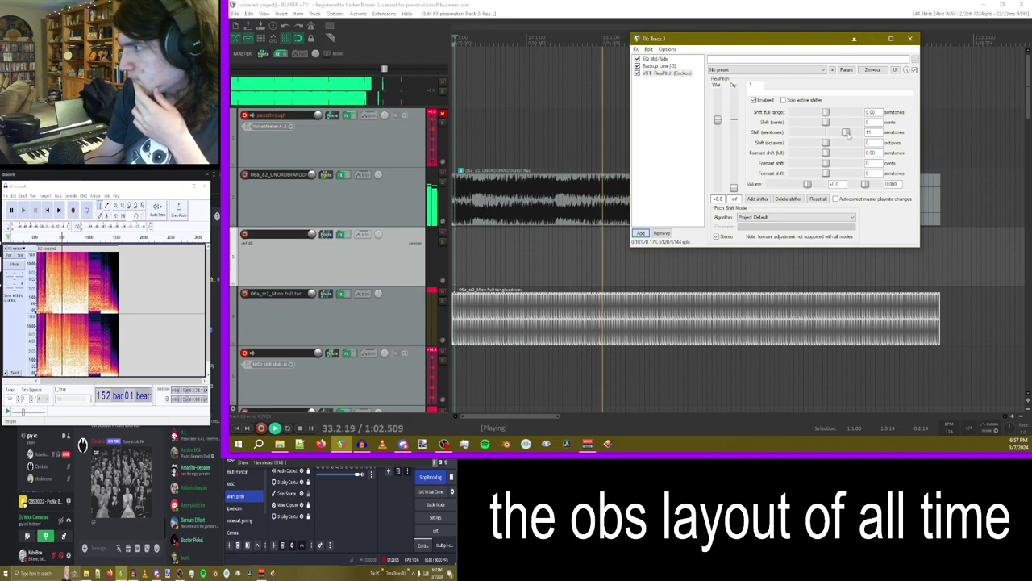
pyautogui.moveTo(825, 144); pyautogui.dragTo(839, 145)
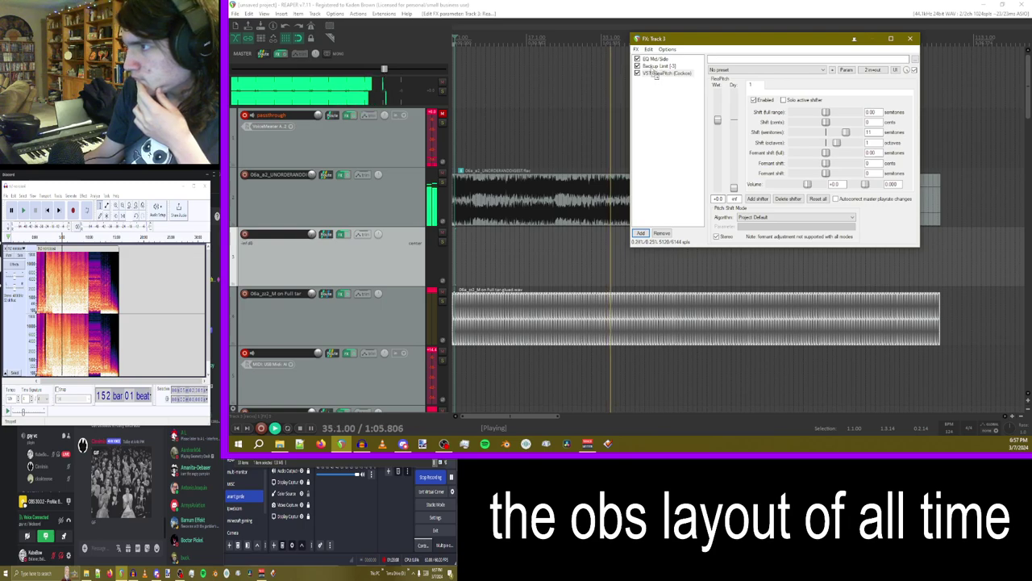
pyautogui.moveTo(659, 73); pyautogui.dragTo(659, 65)
pyautogui.moveTo(312, 235); pyautogui.dragTo(326, 272)
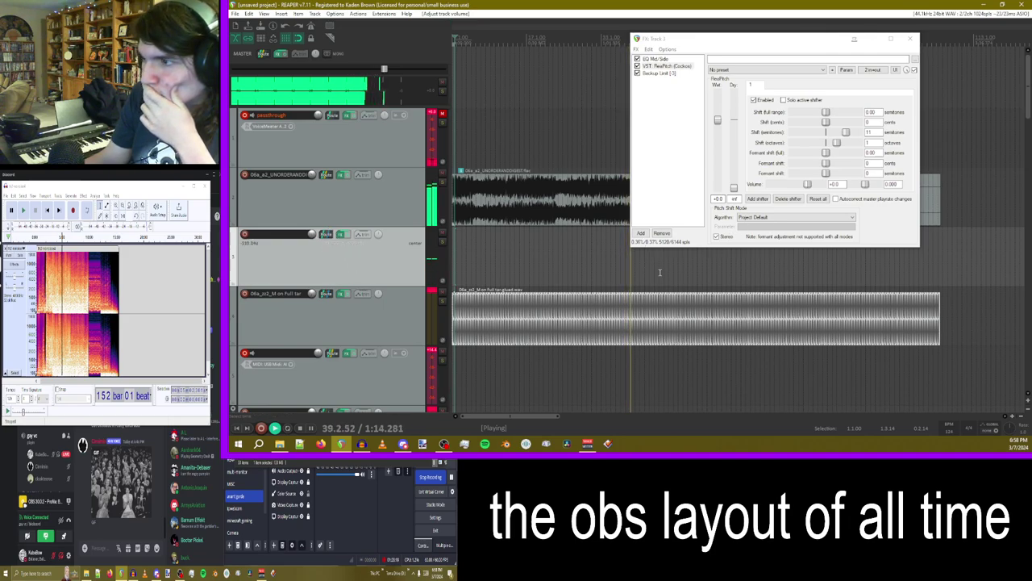
# - Add MFreqShifter to track 3 between ReaPitch and the backup limiter, and bypass ReaPitch
pyautogui.click(641, 232)
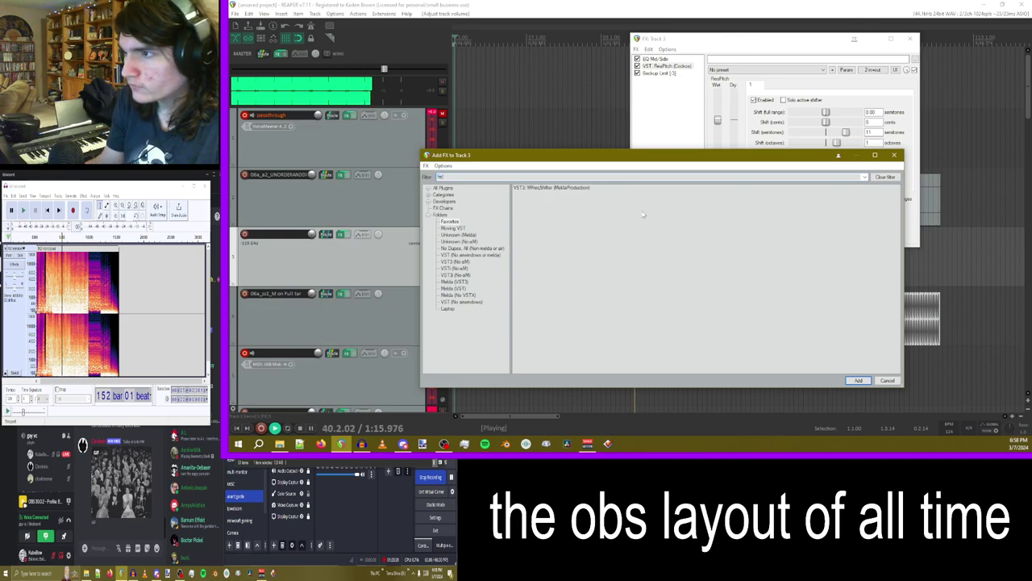
pyautogui.doubleClick(532, 188)
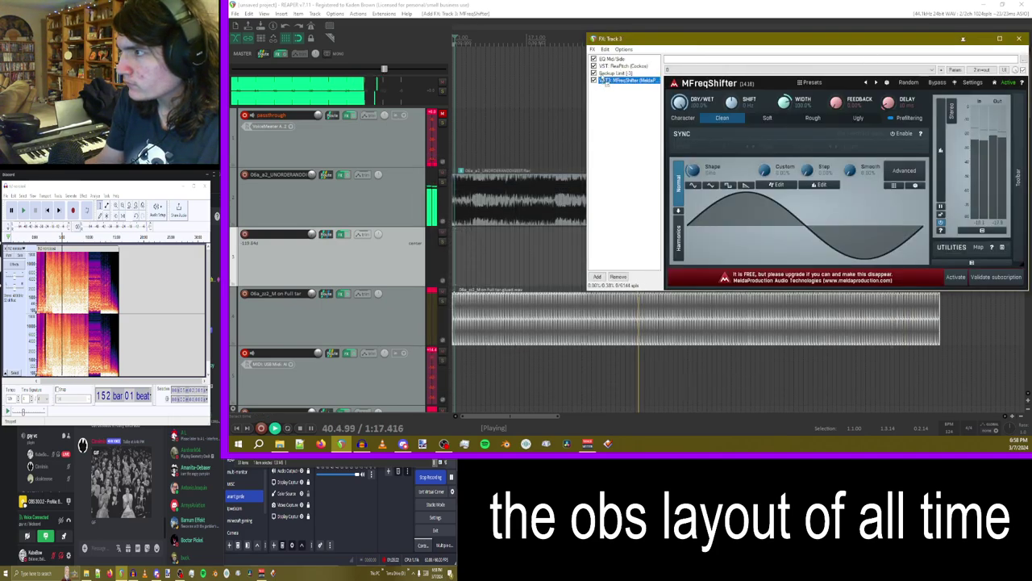
pyautogui.moveTo(607, 84); pyautogui.dragTo(612, 73)
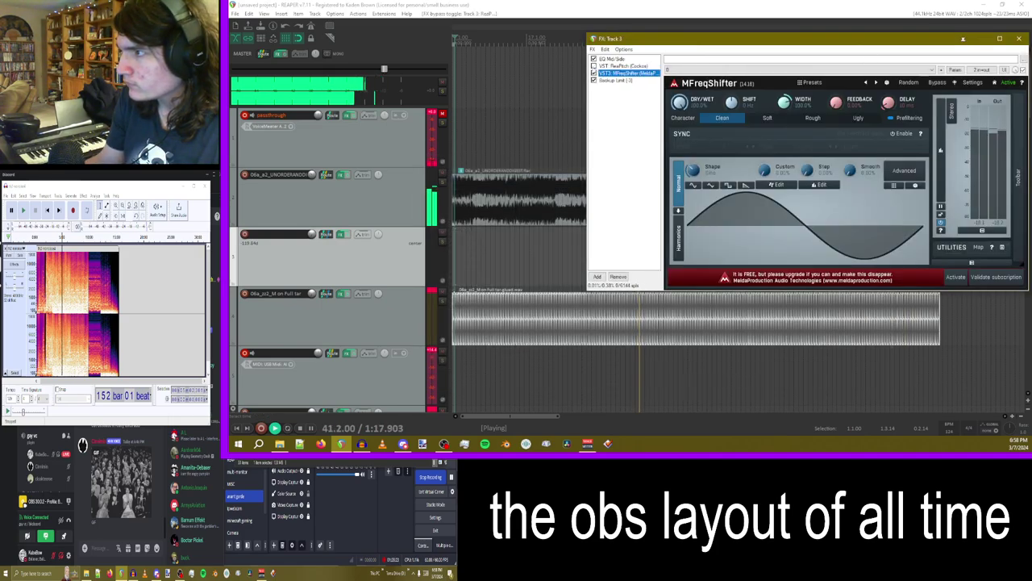
# - Set MFreqShifter to a jagged noise-like waveform with an upward frequency shift, and adjust track 3's volume
pyautogui.click(743, 186)
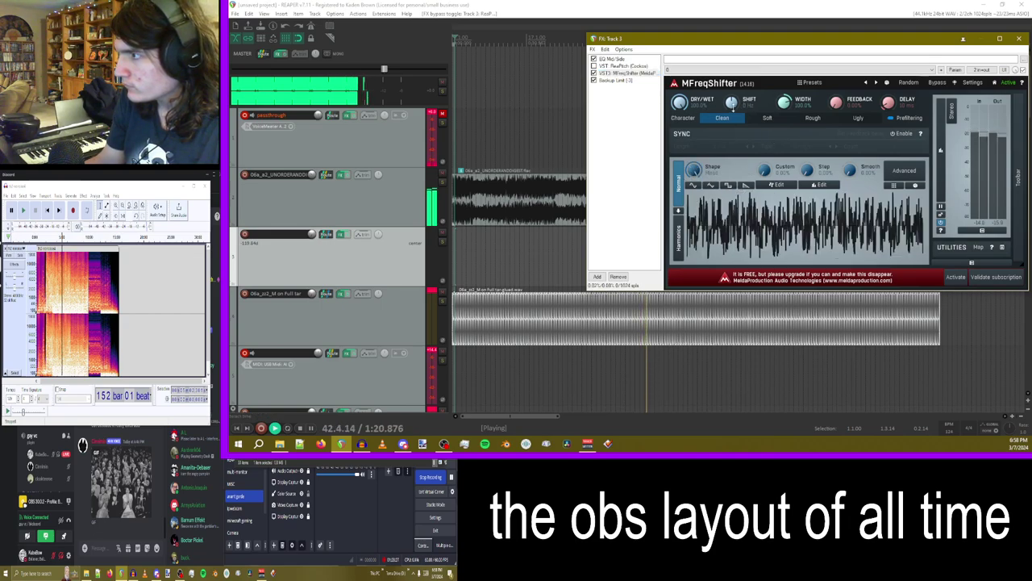
pyautogui.click(313, 234)
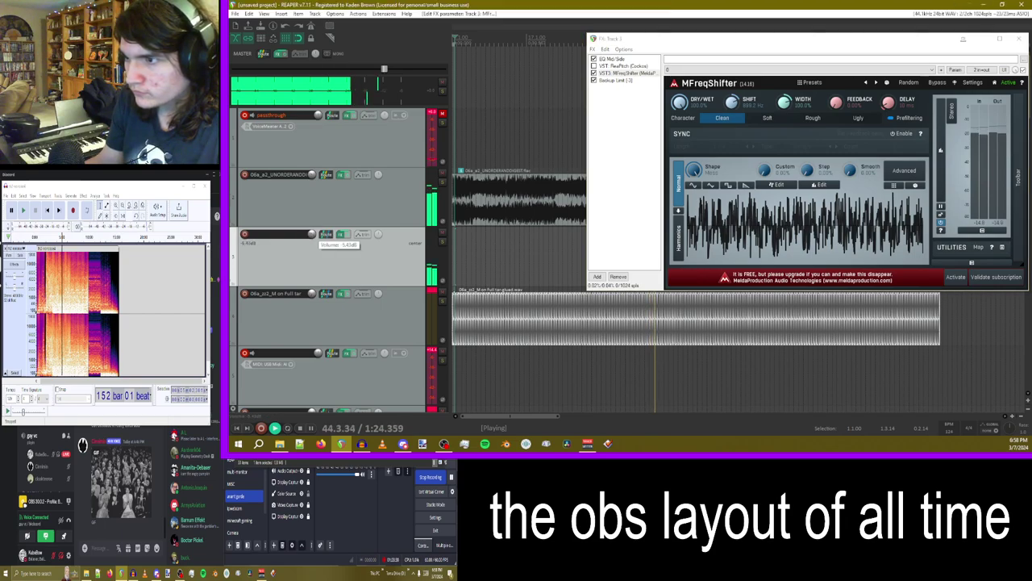
pyautogui.moveTo(671, 41); pyautogui.dragTo(567, 205)
pyautogui.click(324, 234)
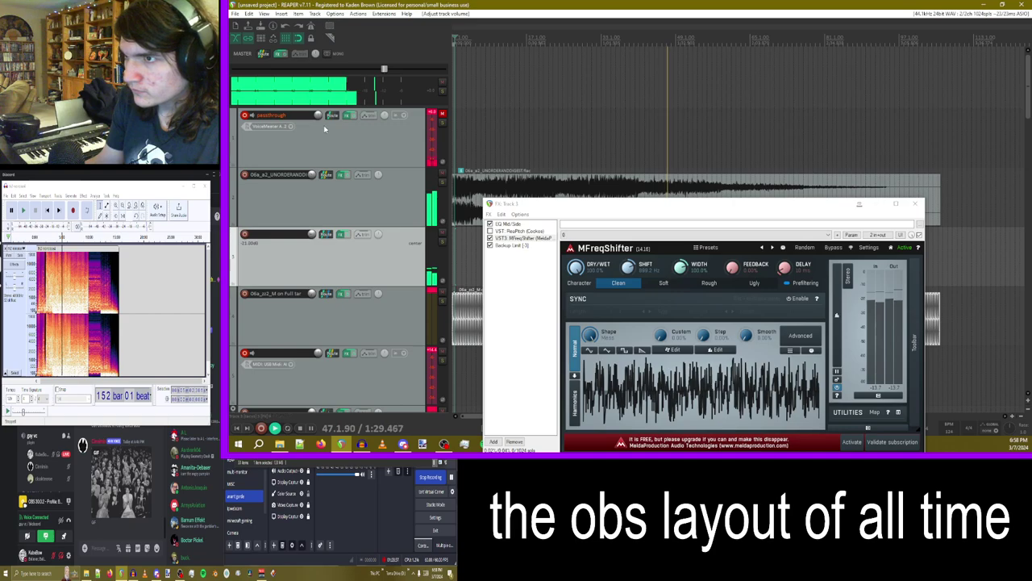
# - Insert a new track above UNORDERANDDIGEST and make it the folder of that track and its send track
pyautogui.rightClick(353, 213)
pyautogui.click(363, 164)
pyautogui.moveTo(352, 252); pyautogui.dragTo(322, 171)
pyautogui.click(341, 341)
pyautogui.keyDown('shift'); pyautogui.click(334, 262); pyautogui.keyUp('shift')
pyautogui.moveTo(334, 263); pyautogui.dragTo(330, 194)
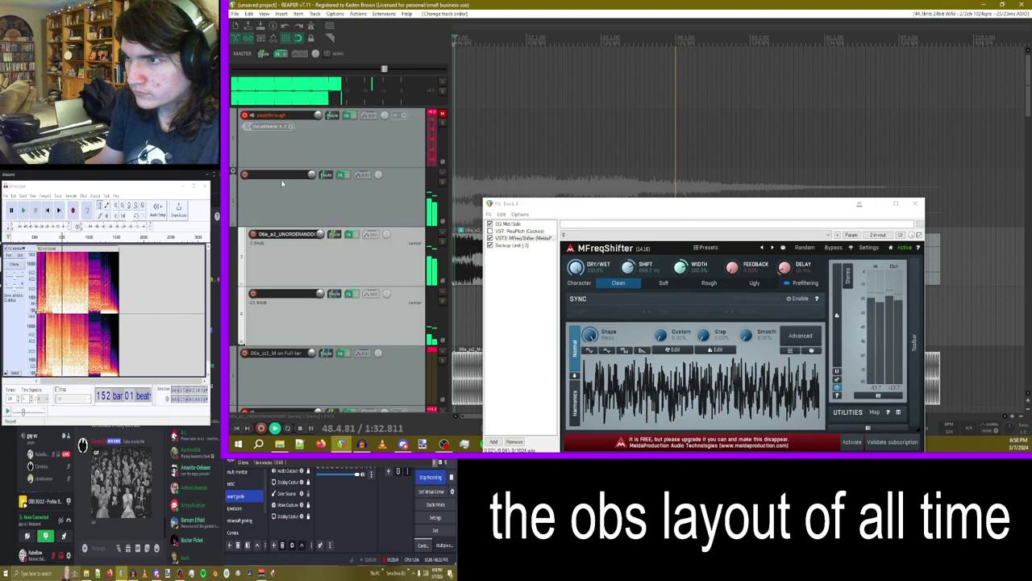
# - Close MFreqShifter's FX chain and add Codec (Lese) to the folder track's FX chain after the backup limiter
pyautogui.doubleClick(279, 175)
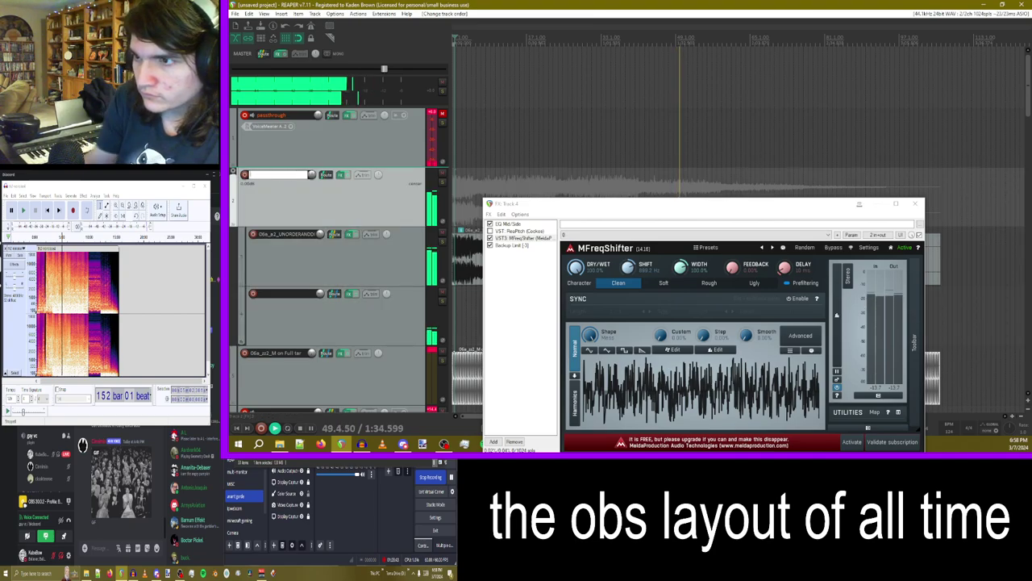
pyautogui.click(340, 174)
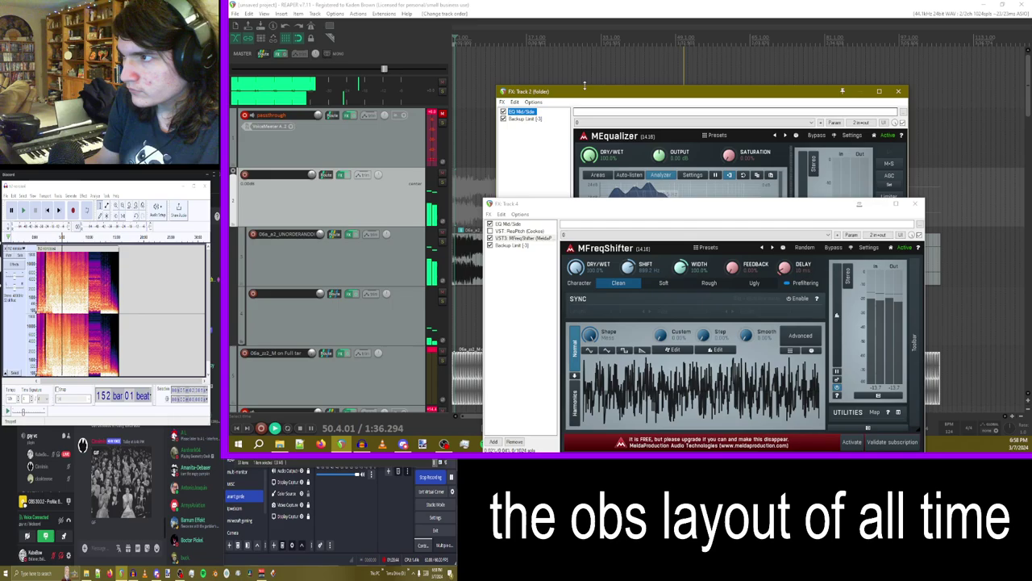
pyautogui.moveTo(561, 106); pyautogui.dragTo(529, 25)
pyautogui.click(914, 204)
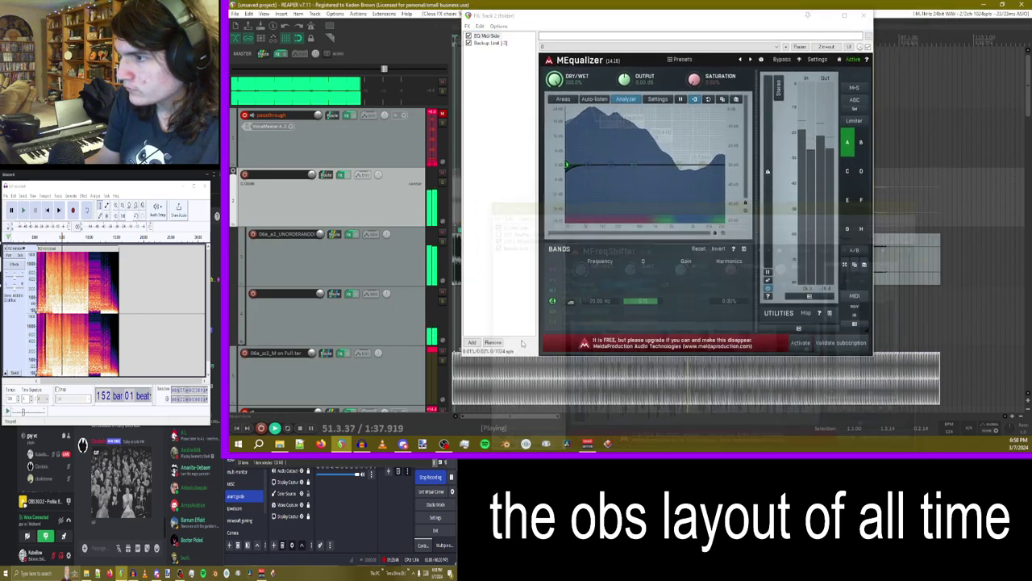
pyautogui.click(472, 341)
pyautogui.write('cod')
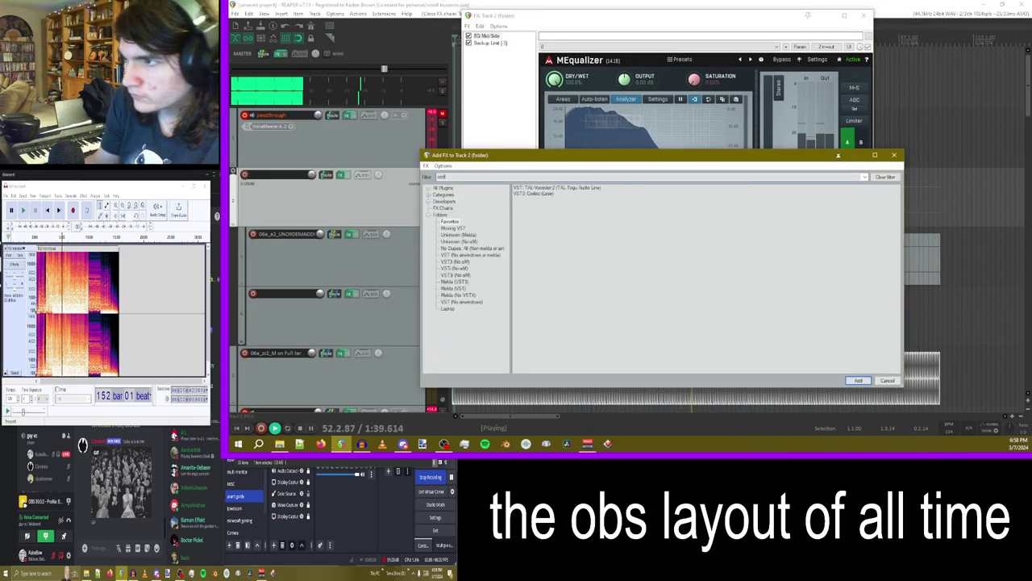
pyautogui.doubleClick(530, 195)
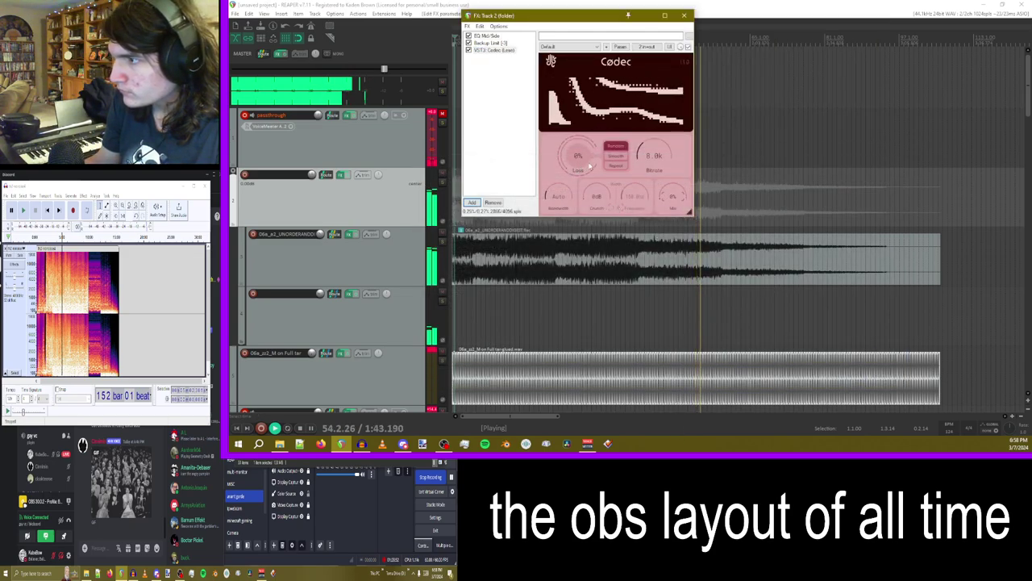
# - Enable LFO parameter modulation on Codec's Dry / Wet Mix with a square shape, 1 Hz speed and 100% strength
pyautogui.click(620, 46)
pyautogui.click(692, 86)
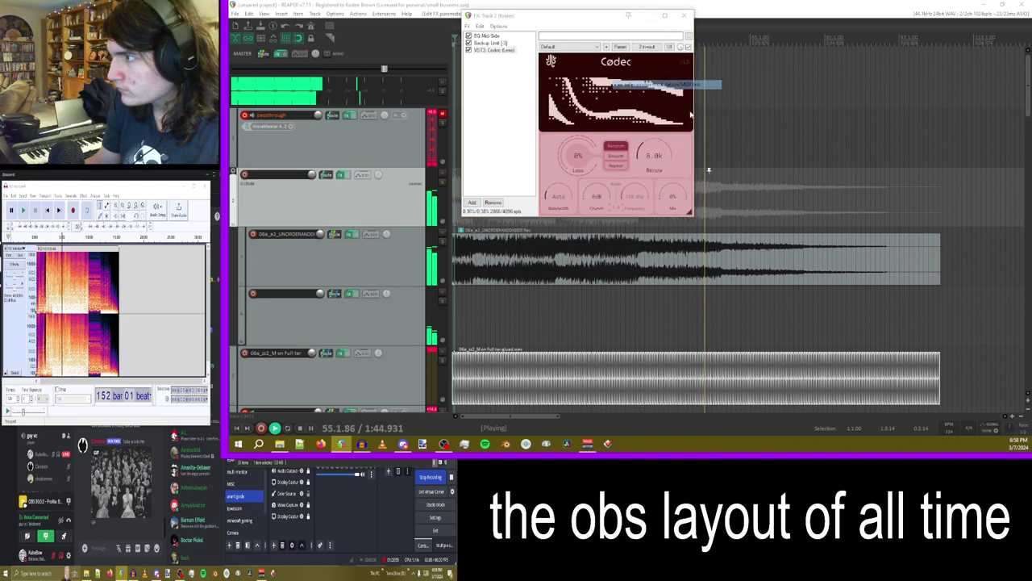
pyautogui.click(599, 223)
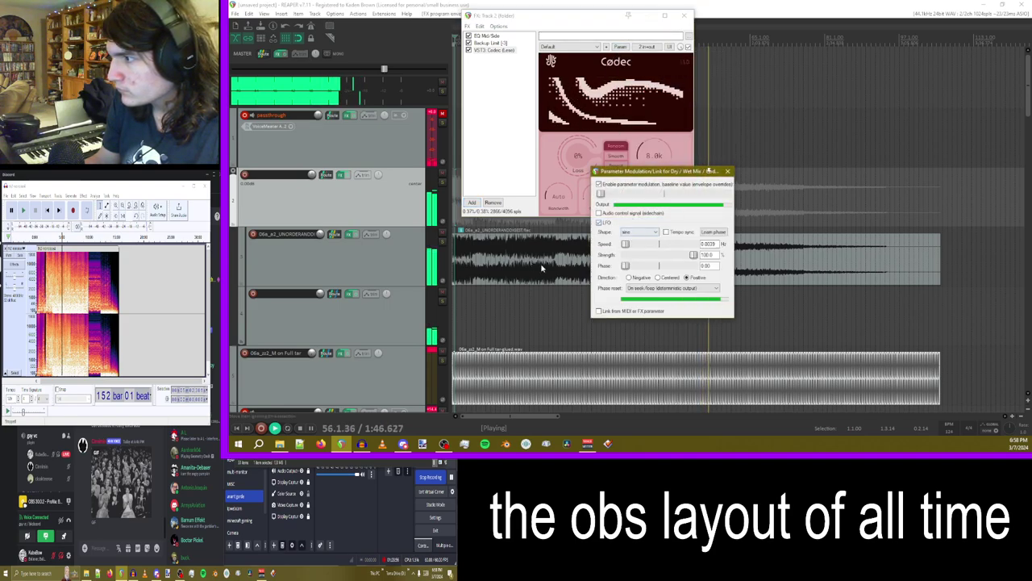
pyautogui.moveTo(638, 251); pyautogui.dragTo(606, 263)
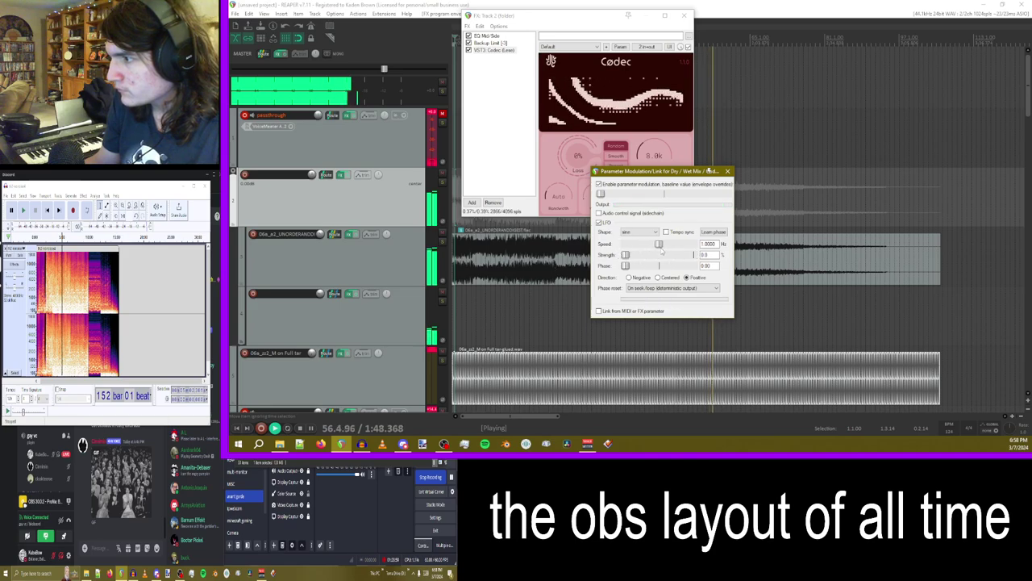
pyautogui.click(639, 233)
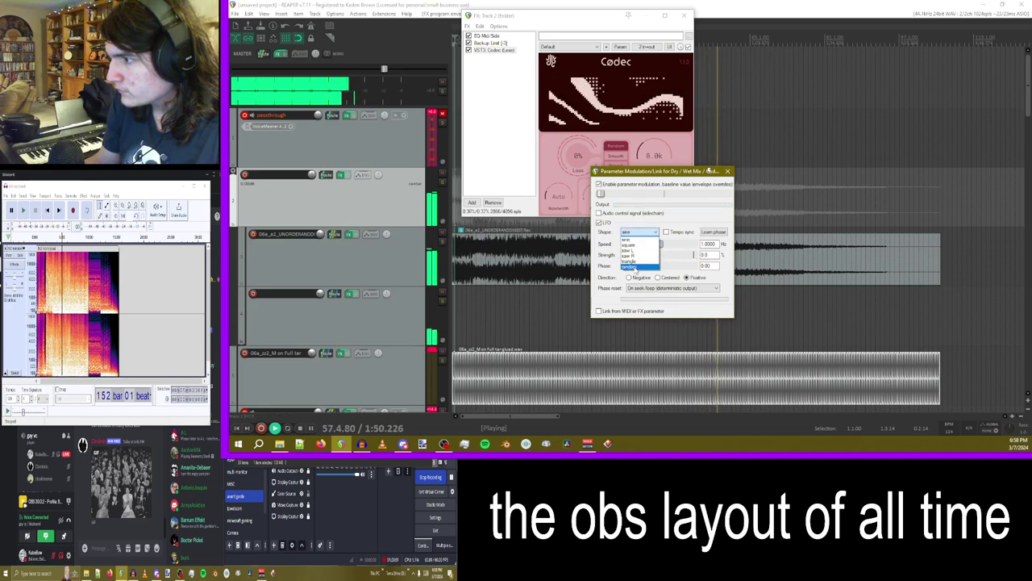
pyautogui.click(633, 246)
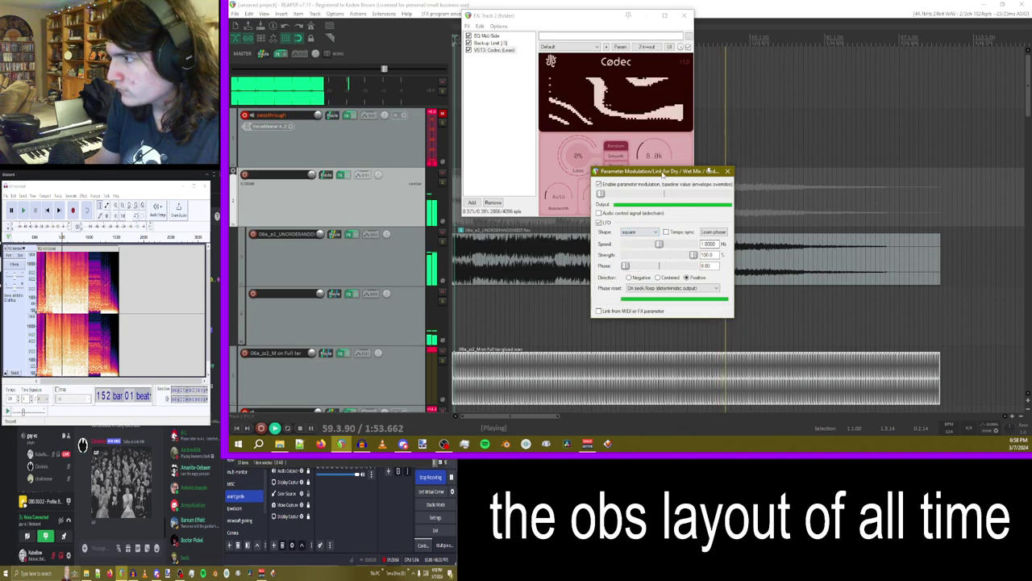
# - Set the Codec mix LFO's speed to 4.5833 Hz and its shape to random
pyautogui.moveTo(643, 172); pyautogui.dragTo(861, 127)
pyautogui.moveTo(876, 199)
pyautogui.mouseDown()
pyautogui.moveTo(905, 199)
pyautogui.moveTo(893, 198)
pyautogui.mouseUp()
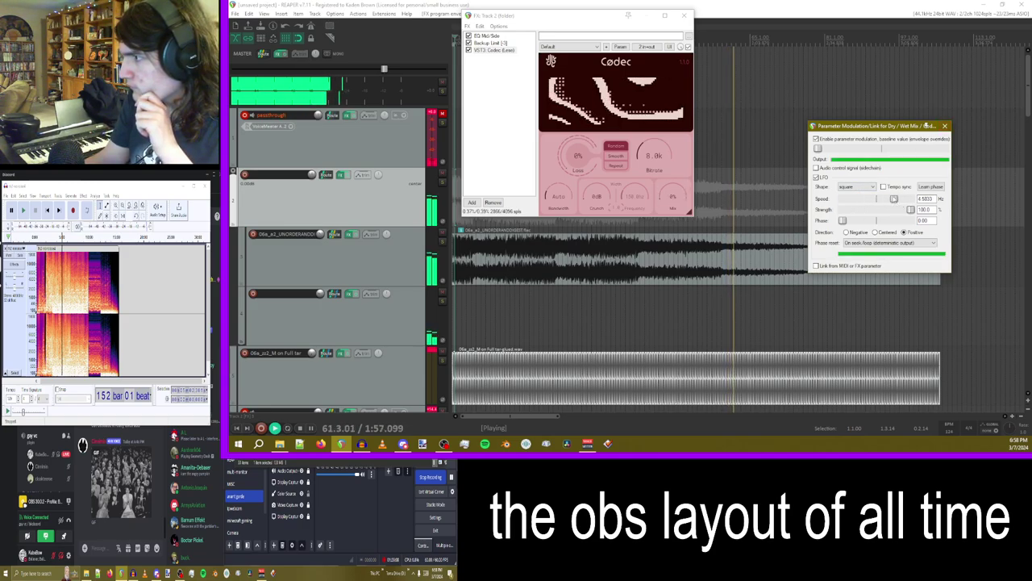
pyautogui.click(857, 186)
pyautogui.click(853, 225)
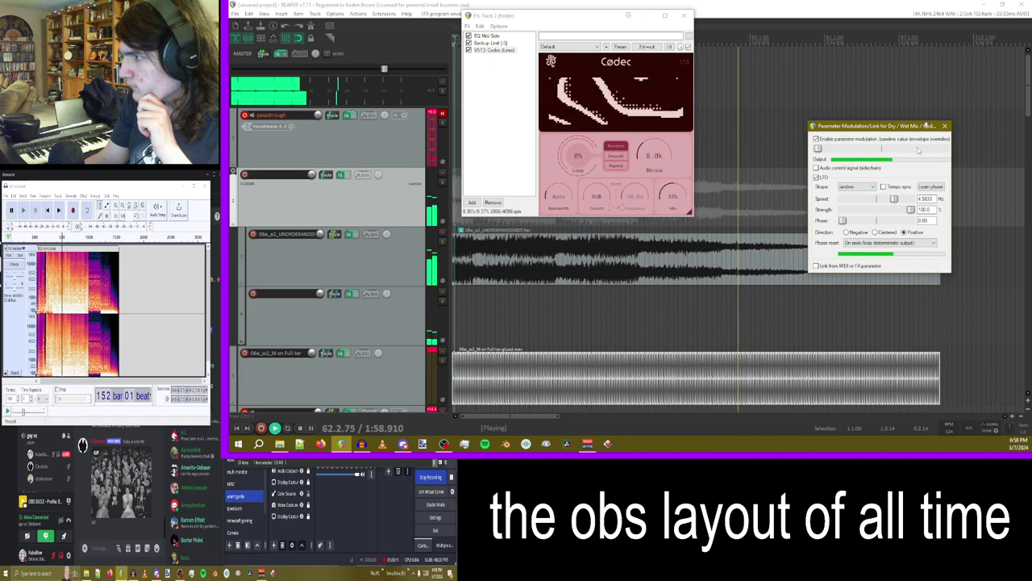
# - Switch Codec's loss mode to Repeat, raise Loss to 90%, and close the parameter modulation window
pyautogui.click(618, 165)
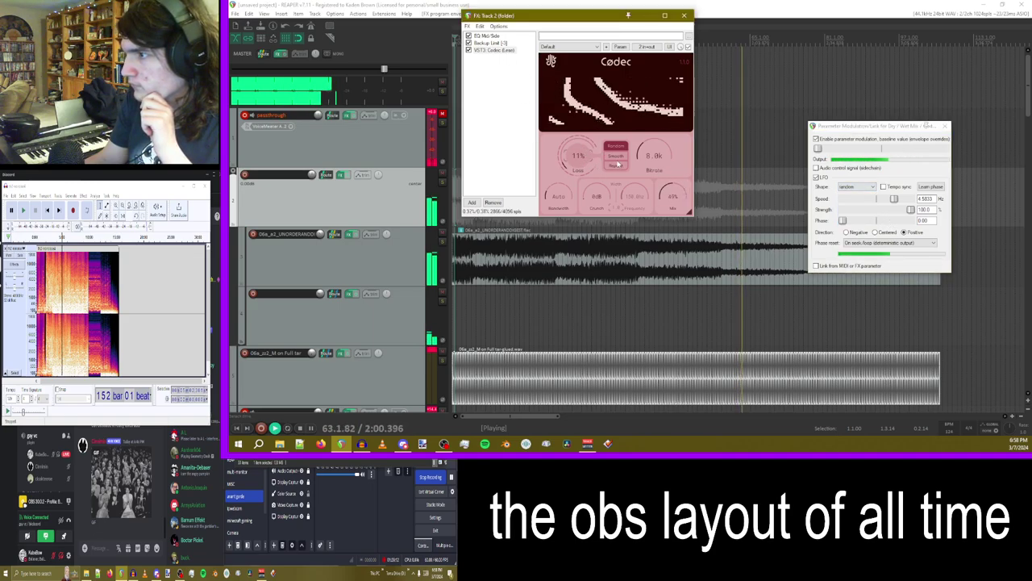
pyautogui.scroll(4, 582, 164)
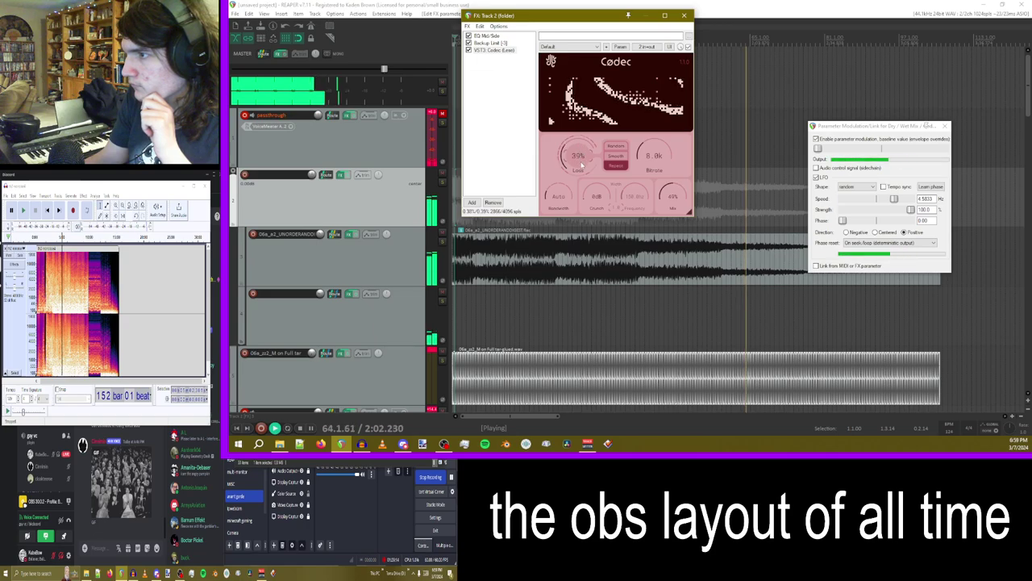
pyautogui.scroll(4, 583, 163)
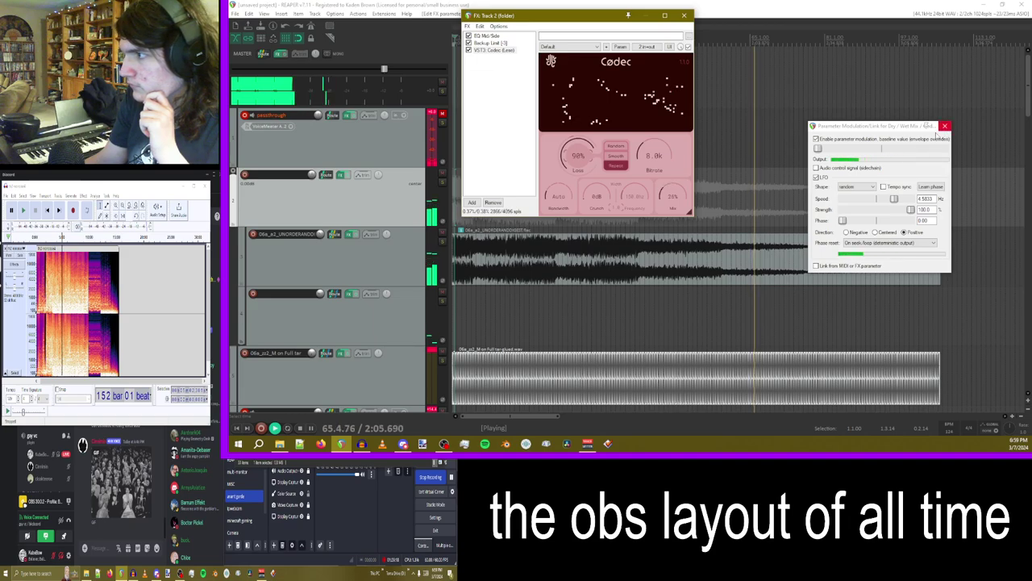
pyautogui.click(946, 127)
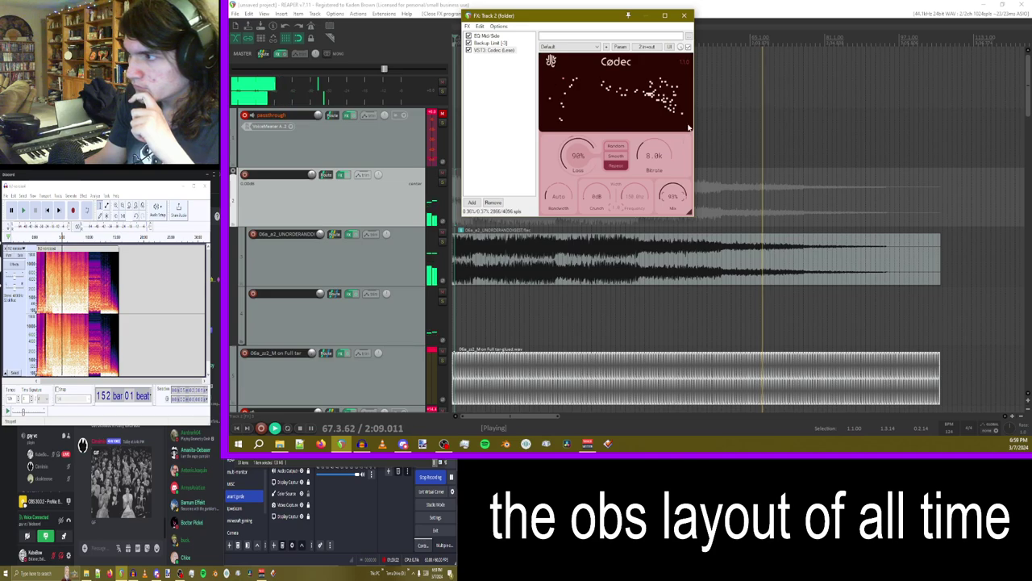
pyautogui.moveTo(532, 15); pyautogui.dragTo(558, 72)
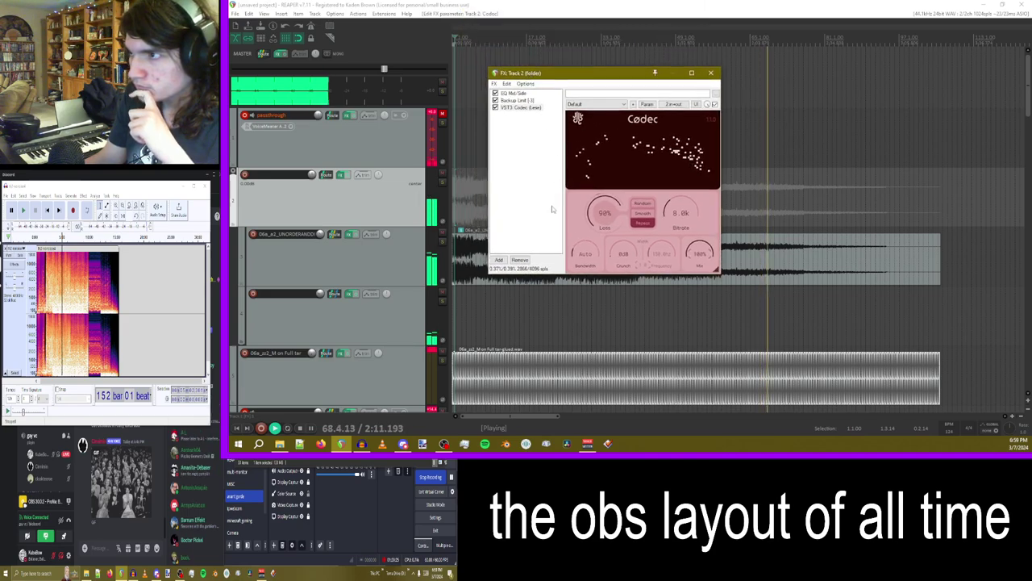
# - Add MEqualizer after Codec on the folder track and turn band 4 into a high-pass filter over the lows
pyautogui.click(499, 260)
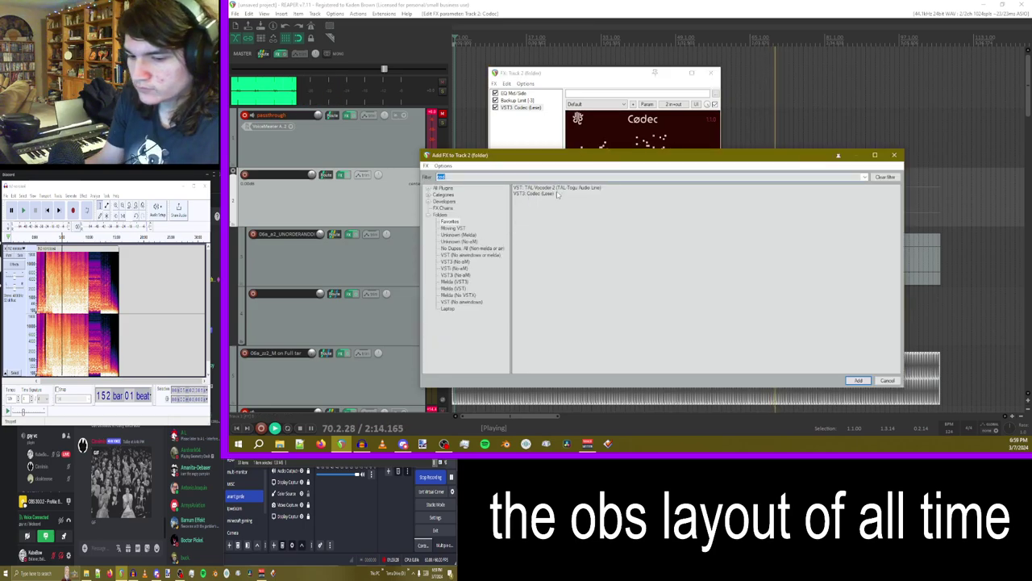
pyautogui.press('BackSpace')
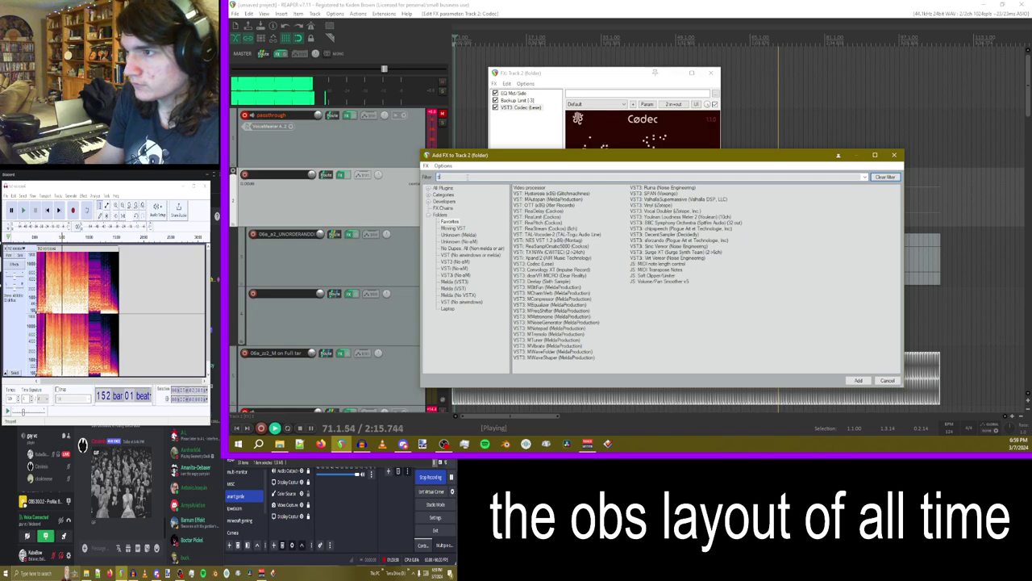
pyautogui.write('eq')
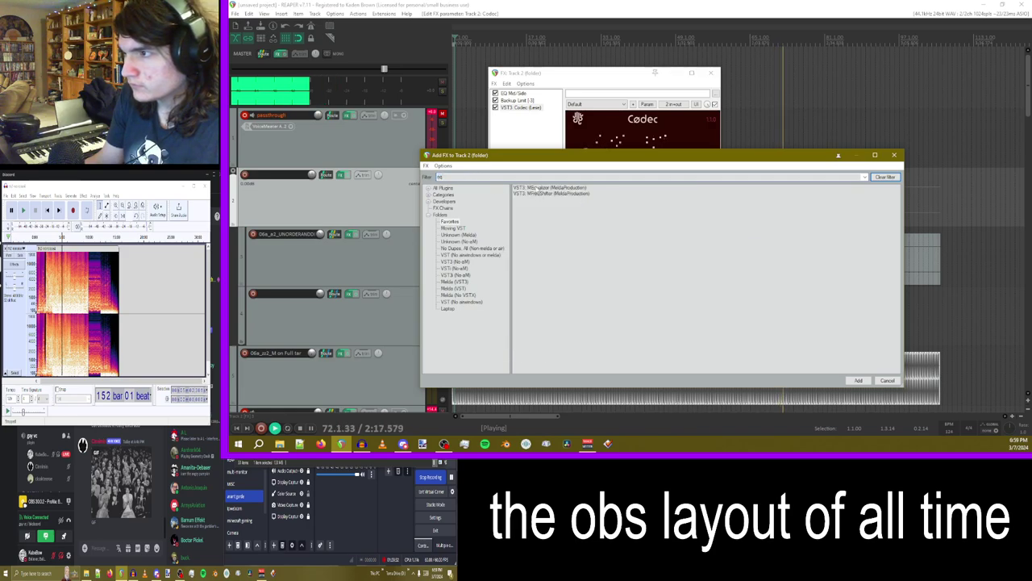
pyautogui.doubleClick(549, 187)
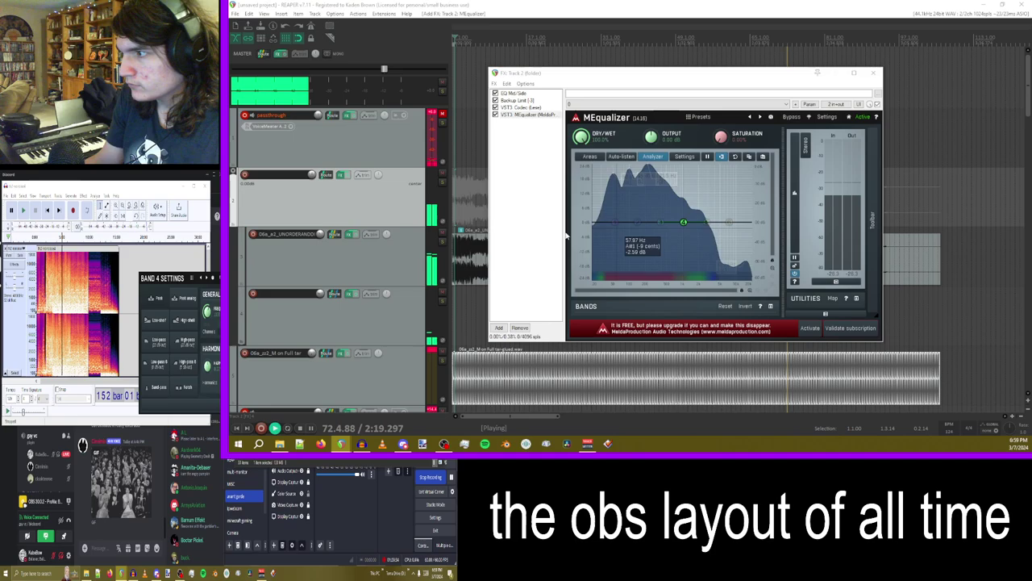
pyautogui.moveTo(684, 222); pyautogui.dragTo(601, 223)
pyautogui.rightClick(601, 224)
pyautogui.click(192, 345)
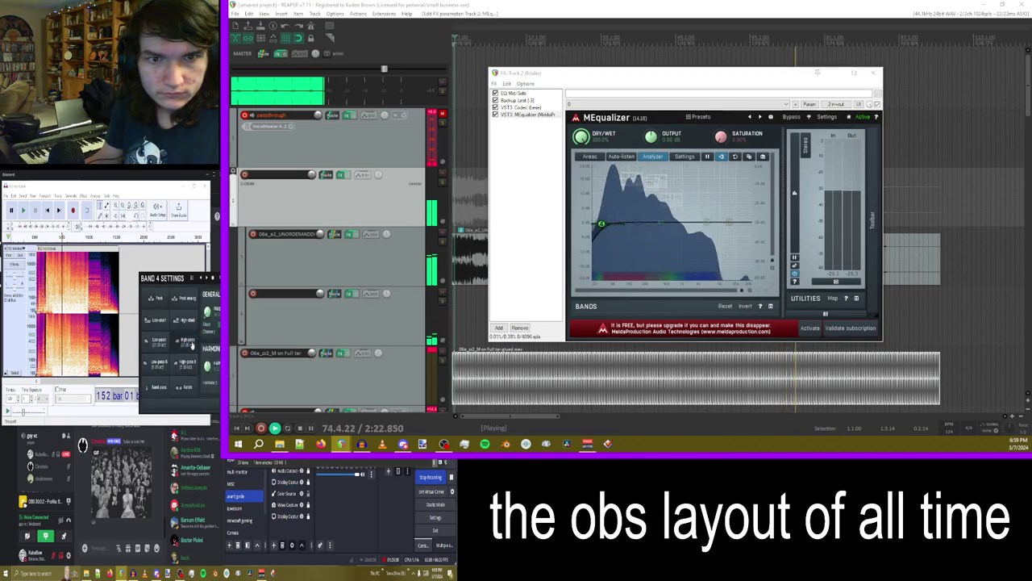
pyautogui.moveTo(601, 224); pyautogui.dragTo(627, 223)
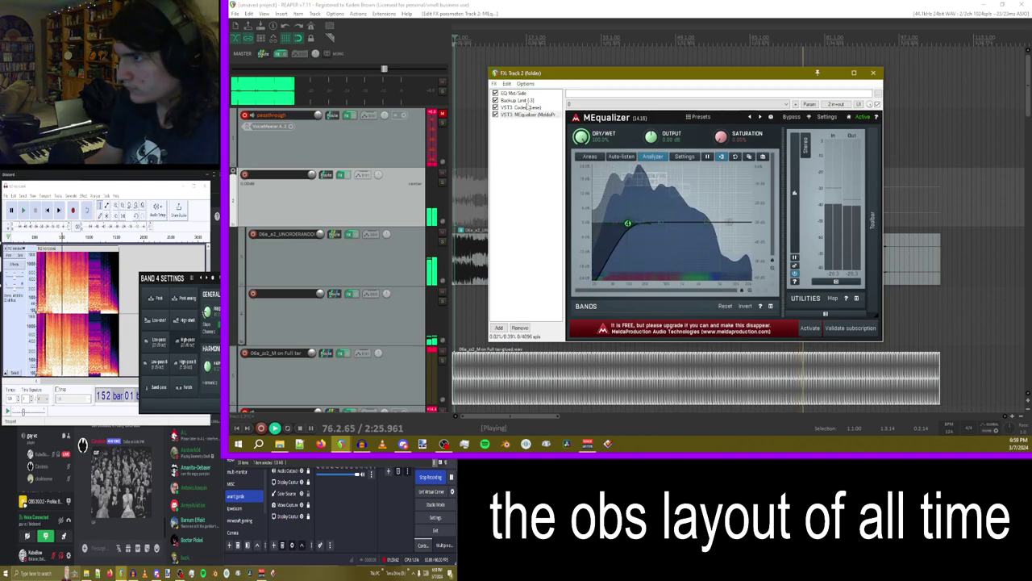
# - Add the Soft Clipper/Limiter after MEqualizer with a boost of about 9 dB
pyautogui.click(499, 327)
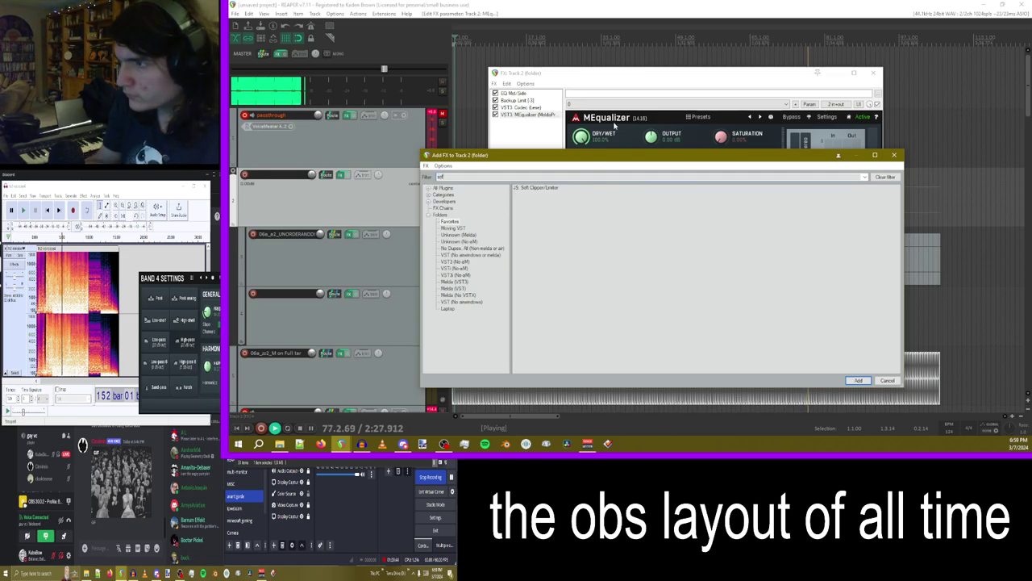
pyautogui.doubleClick(535, 190)
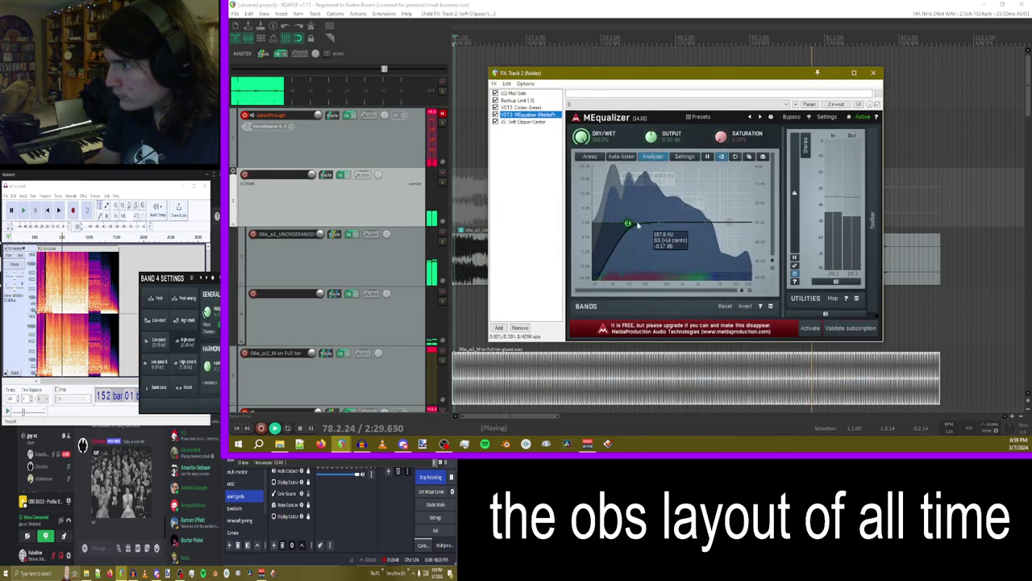
pyautogui.click(523, 122)
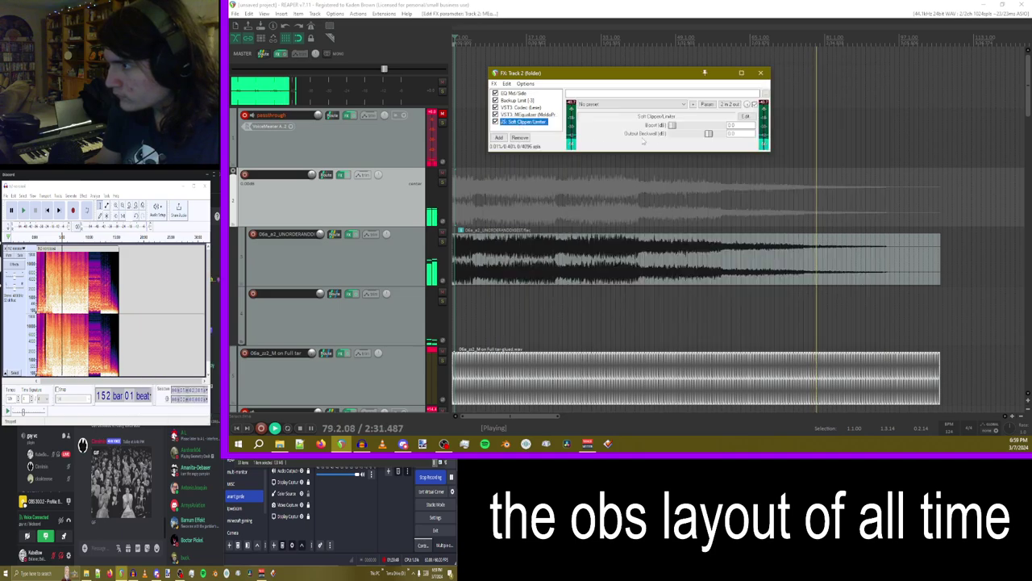
pyautogui.click(674, 126)
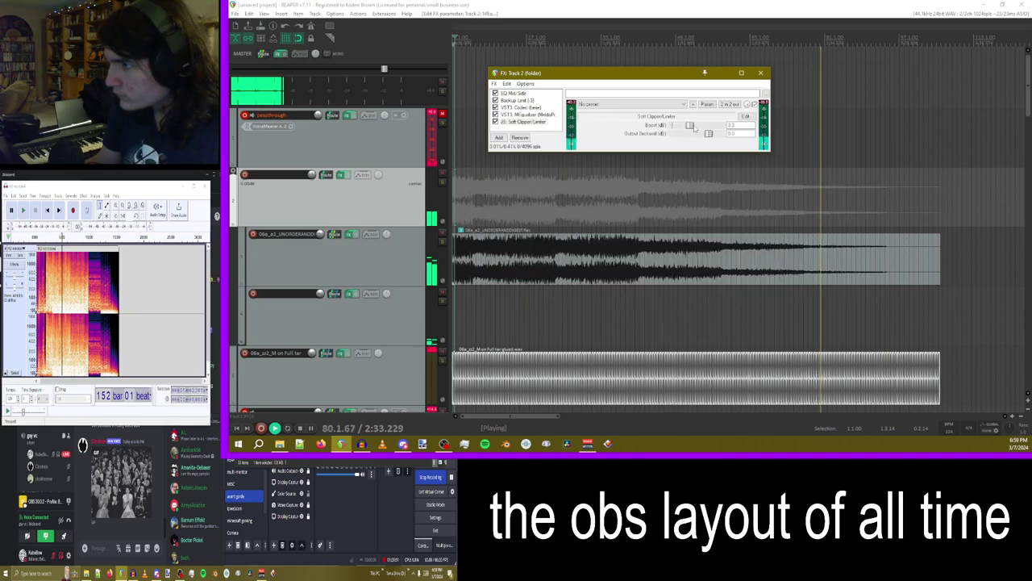
pyautogui.moveTo(674, 127); pyautogui.dragTo(724, 126)
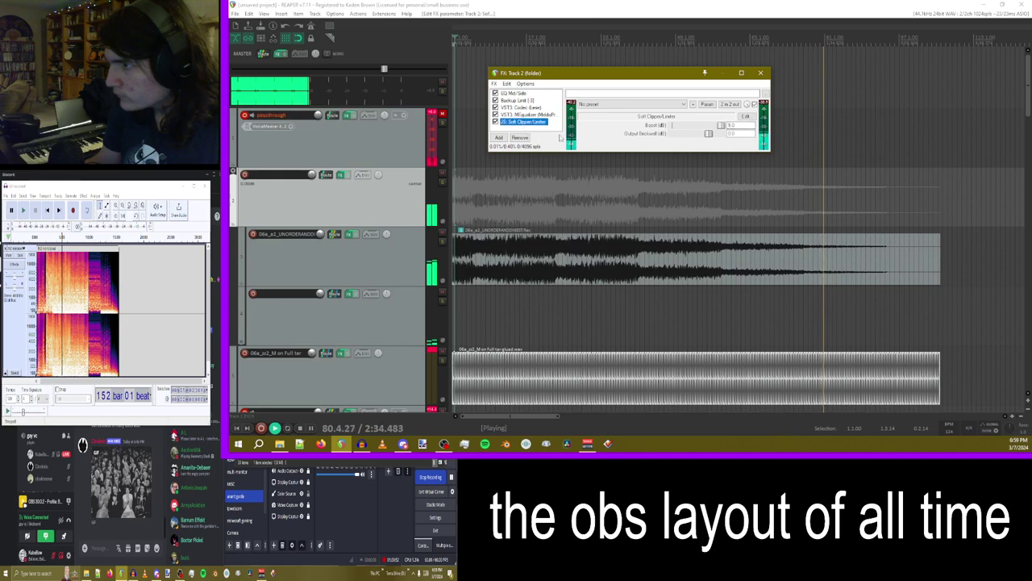
# - Raise MEqualizer's high-pass cutoff to about 2256 Hz and show the Soft Clipper/Limiter's settings again
pyautogui.click(528, 114)
pyautogui.moveTo(626, 231); pyautogui.dragTo(696, 226)
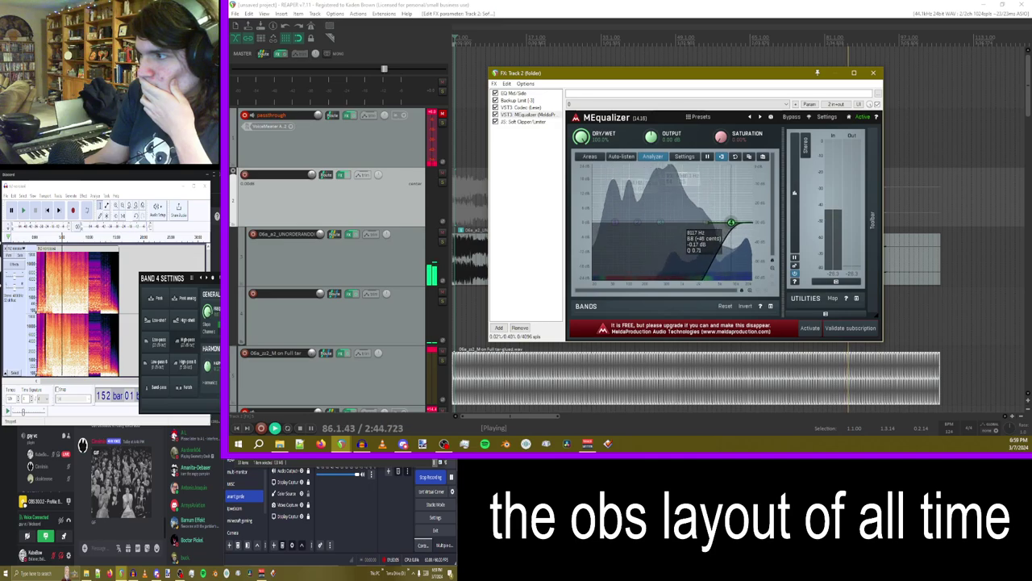
pyautogui.moveTo(698, 222); pyautogui.dragTo(697, 223)
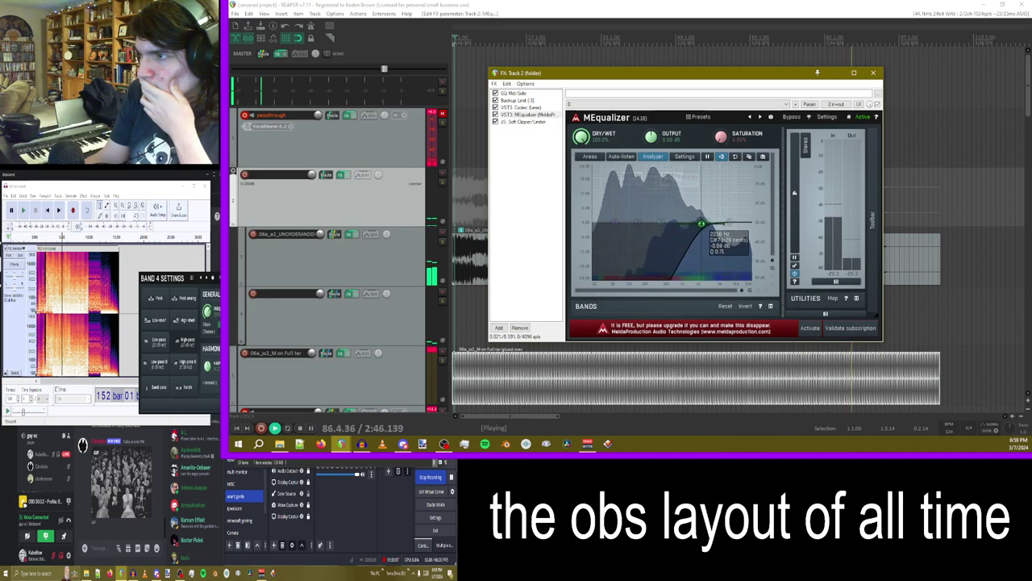
pyautogui.click(510, 122)
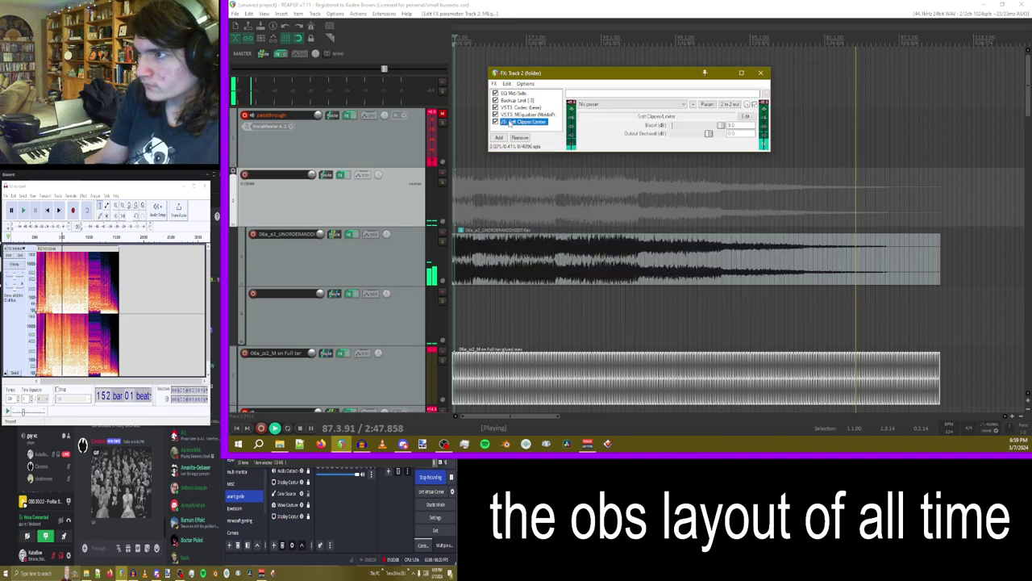
# - Duplicate the Soft Clipper/Limiter on the folder track, move MEqualizer to the end of the FX chain and nudge its high-pass cutoff up
pyautogui.hotkey('ctrl', 'c')
pyautogui.hotkey('ctrl', 'v')
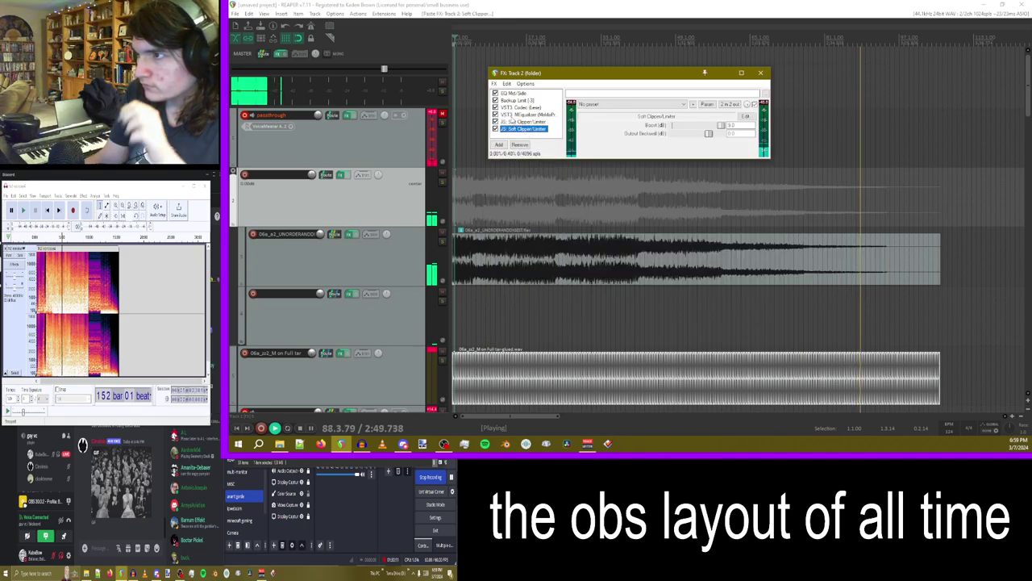
pyautogui.click(521, 115)
pyautogui.moveTo(521, 135); pyautogui.dragTo(521, 134)
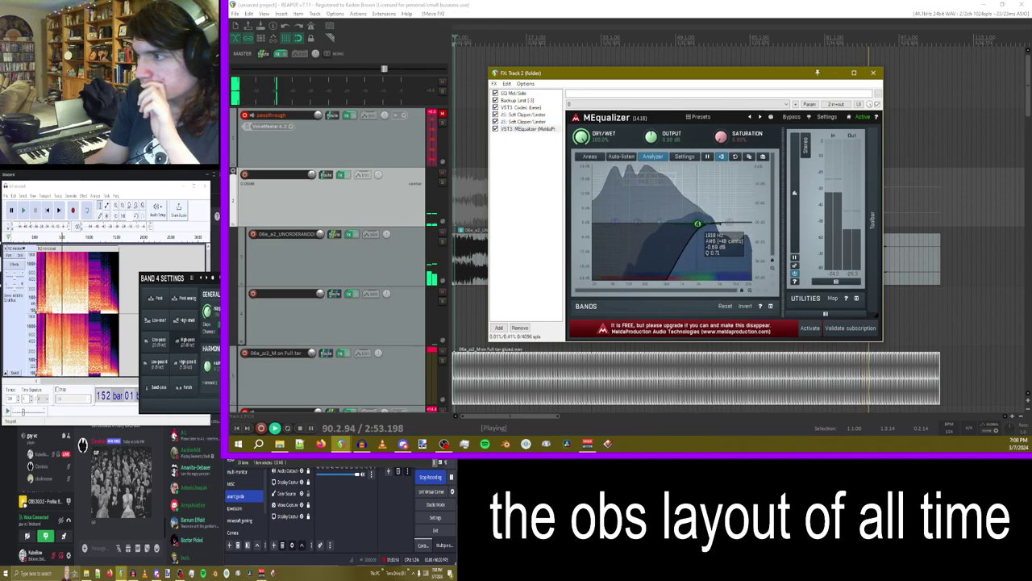
pyautogui.moveTo(695, 224); pyautogui.dragTo(698, 224)
# - Paste more Soft Clipper/Limiter copies ahead of MEqualizer, five in total, and raise MEqualizer's high-pass cutoff far into the highs
pyautogui.click(546, 122)
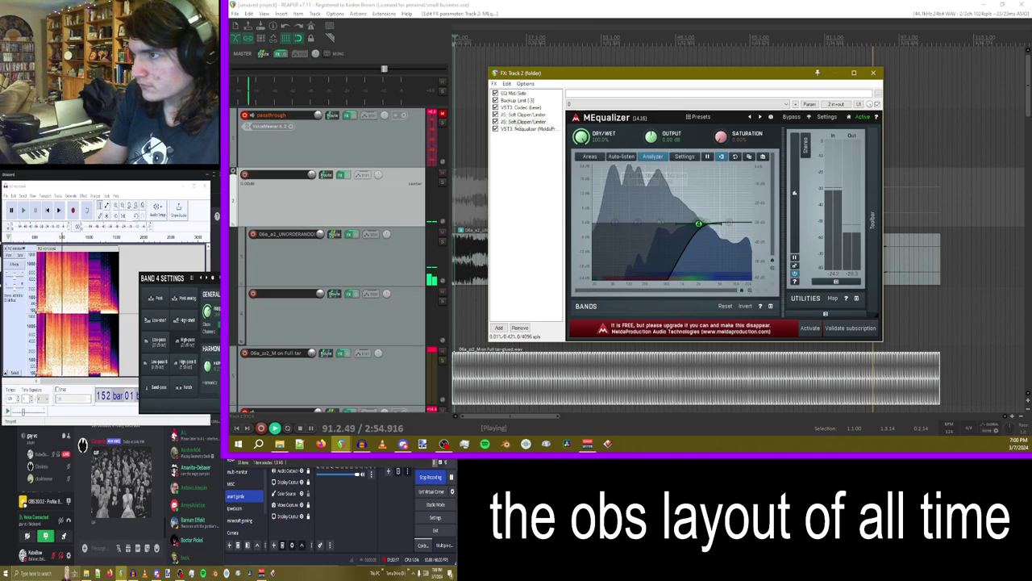
pyautogui.hotkey('ctrl', 'c')
pyautogui.hotkey('ctrl', 'v')
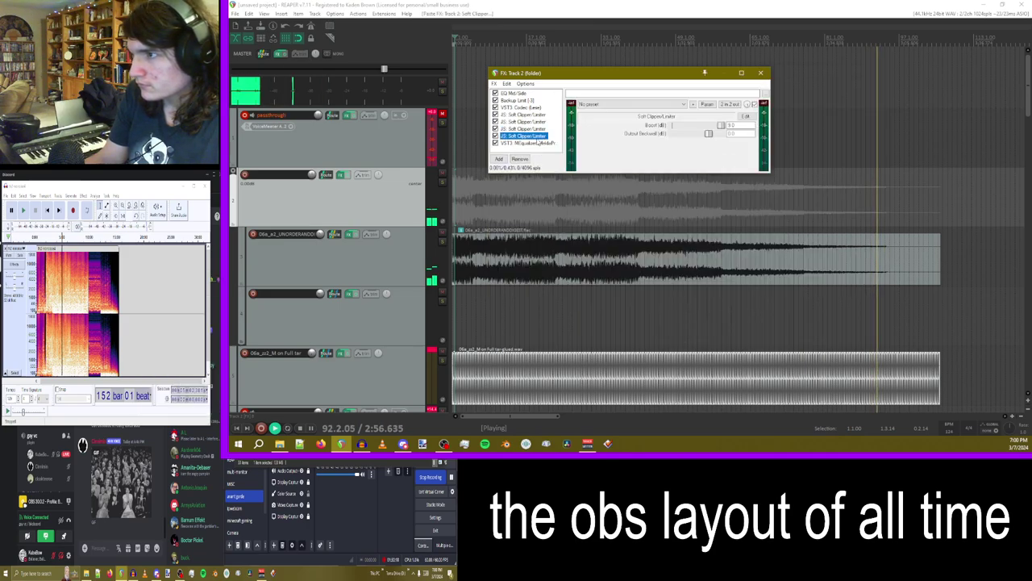
pyautogui.hotkey('ctrl', 'v')
pyautogui.click(524, 150)
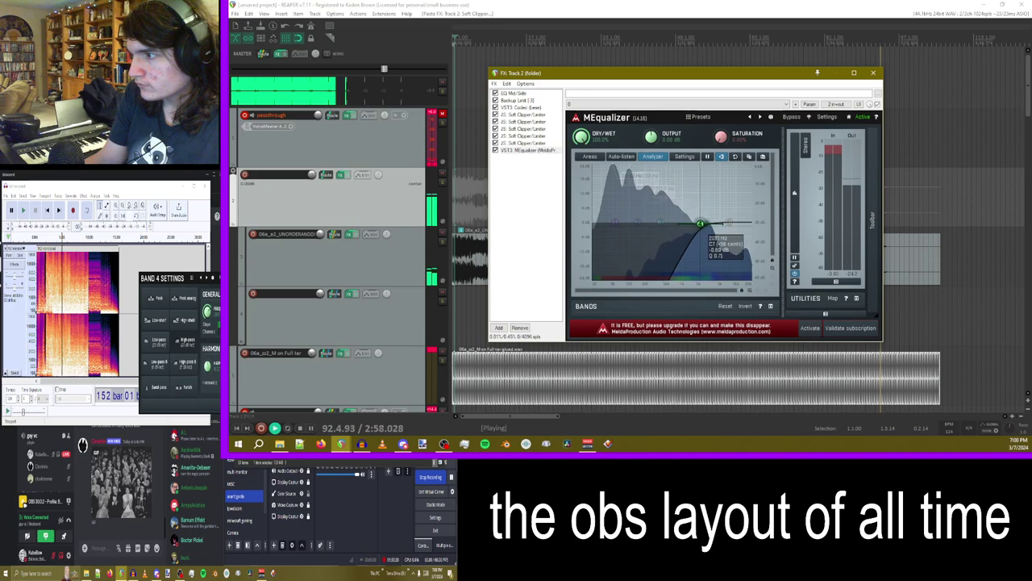
pyautogui.moveTo(699, 224); pyautogui.dragTo(723, 223)
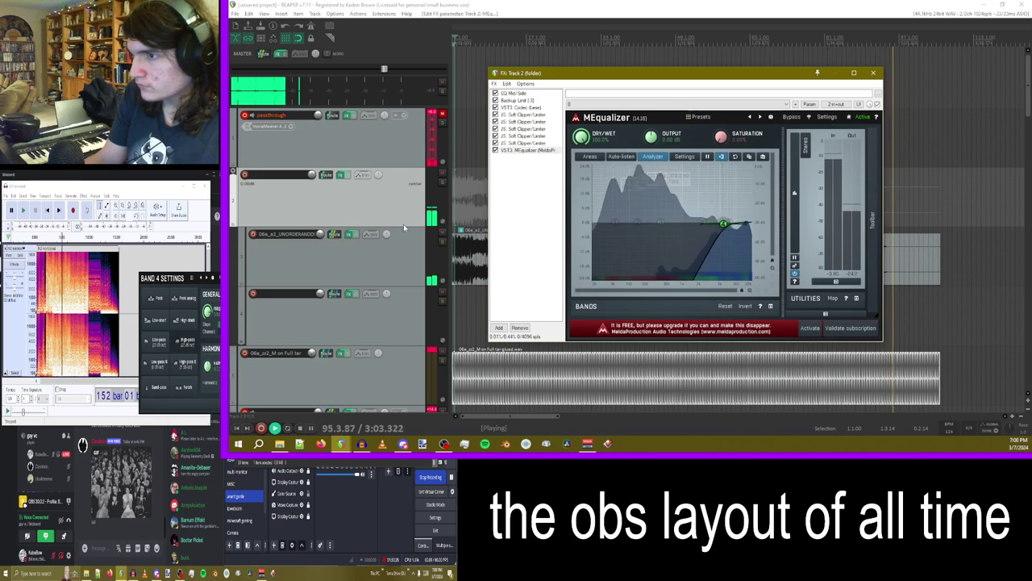
# - Fade the folder track's volume down to -inf dB, mute the track, close its FX window and stop playback
pyautogui.moveTo(312, 174); pyautogui.dragTo(313, 227)
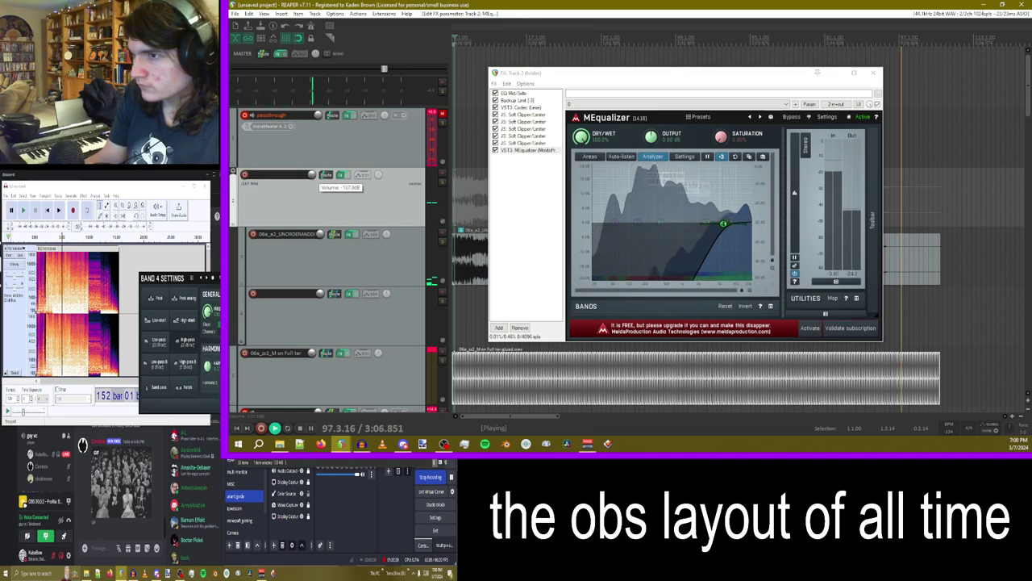
pyautogui.moveTo(313, 187); pyautogui.dragTo(313, 229)
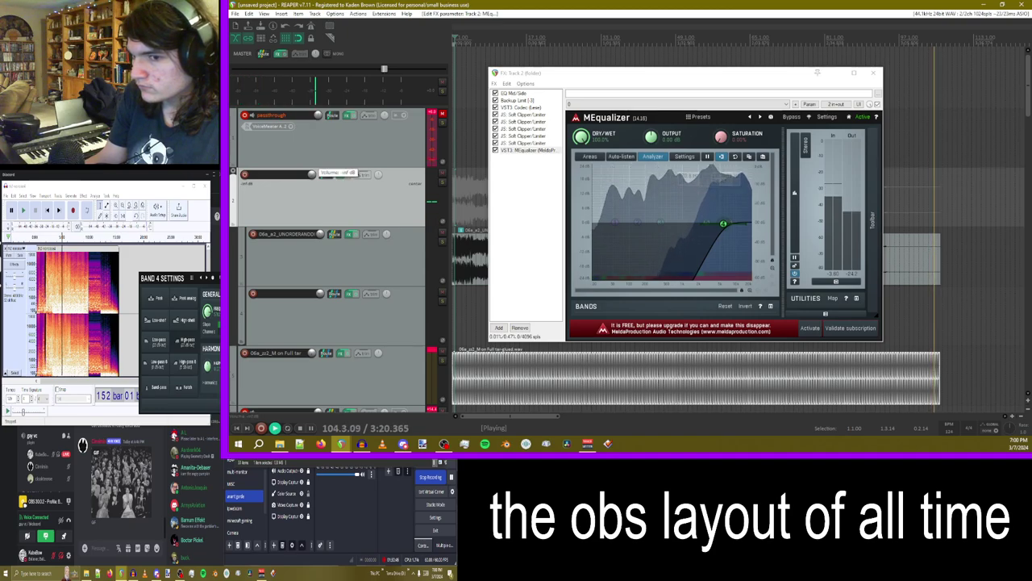
pyautogui.moveTo(312, 175); pyautogui.dragTo(312, 181)
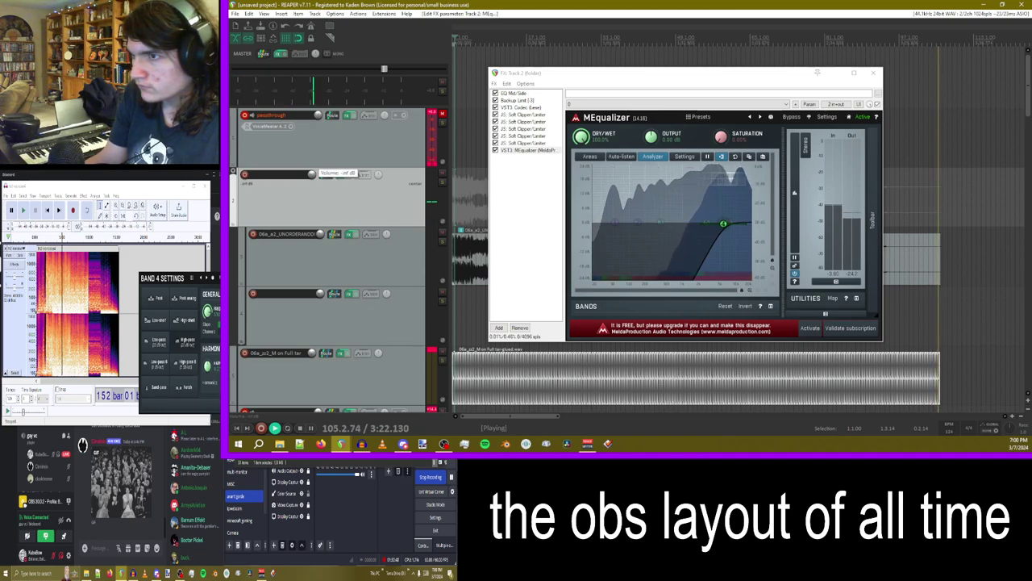
pyautogui.click(442, 177)
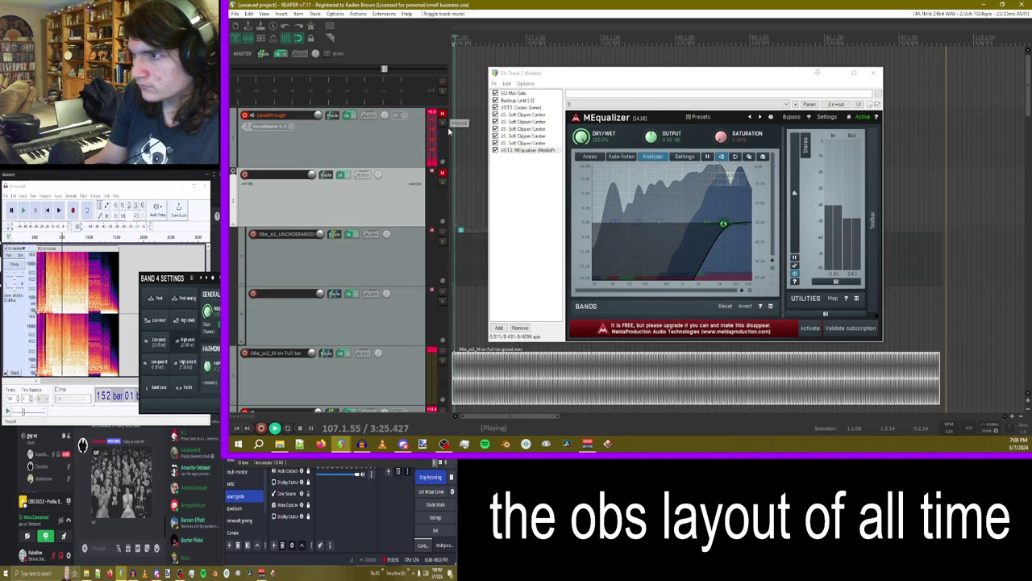
pyautogui.click(872, 73)
pyautogui.press('space')
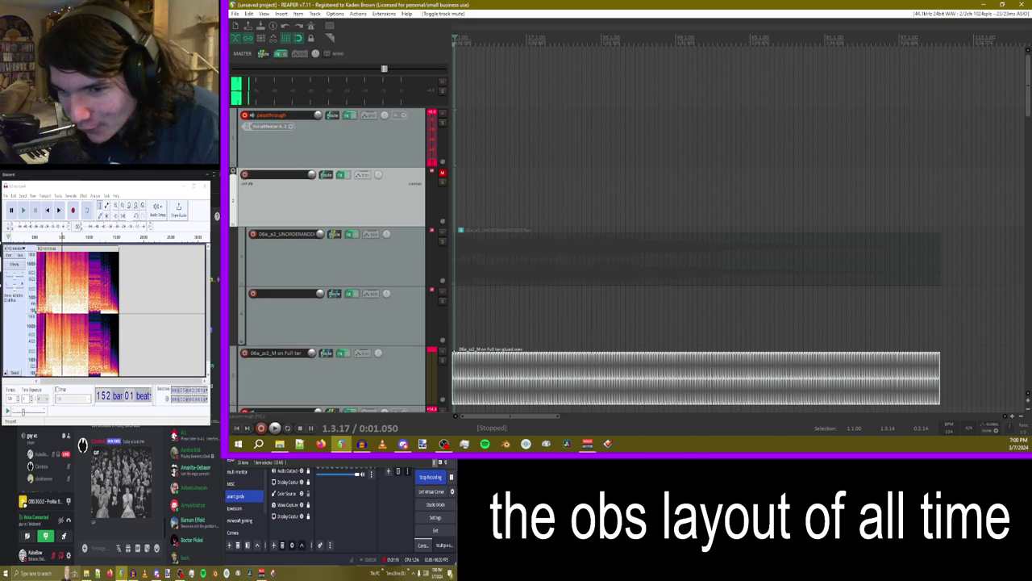
# - Switch to the File Explorer window showing the Side 8 - The Moon (06a) folder and place it over the arrange area
pyautogui.hotkey('alt', 'Tab')
pyautogui.moveTo(470, 101); pyautogui.dragTo(783, 83)
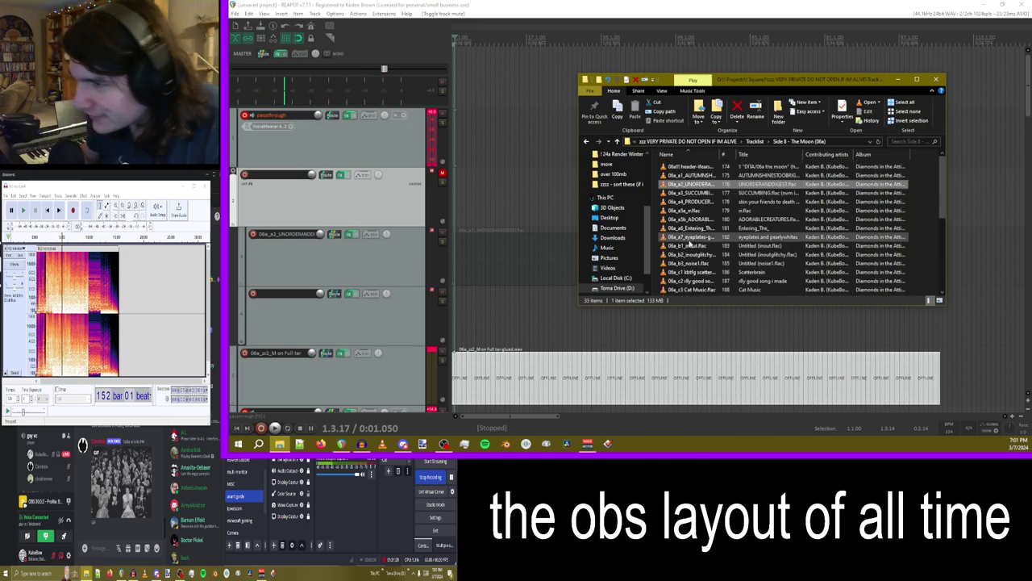
# - Move the Audacity window off the Discord chat and read through the latest messages there
pyautogui.moveTo(105, 185); pyautogui.dragTo(279, 191)
pyautogui.click(111, 400)
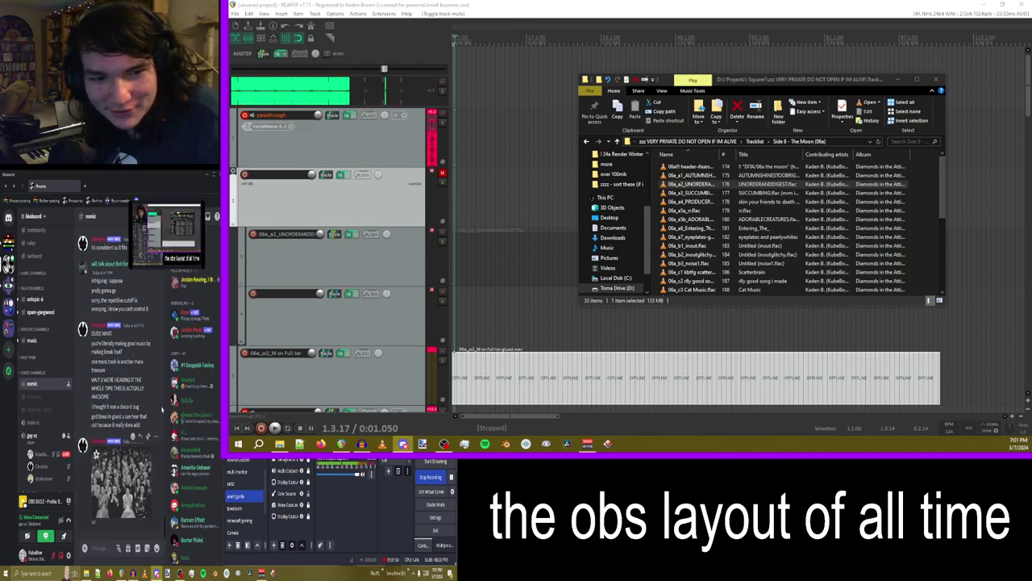
pyautogui.moveTo(282, 187)
pyautogui.mouseDown()
pyautogui.moveTo(76, 188)
pyautogui.moveTo(92, 177)
pyautogui.moveTo(299, 184)
pyautogui.mouseUp()
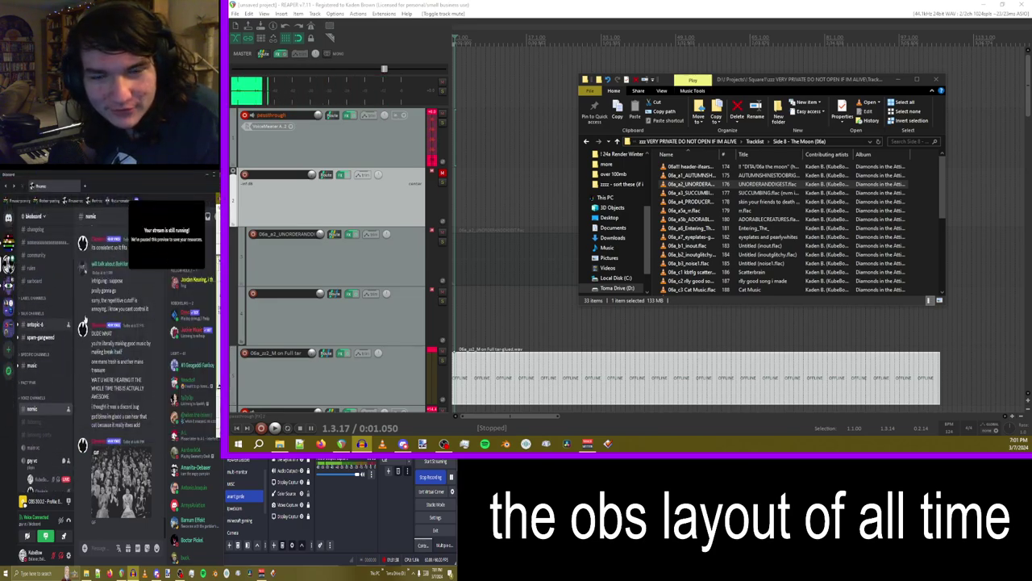
pyautogui.moveTo(289, 194); pyautogui.dragTo(80, 188)
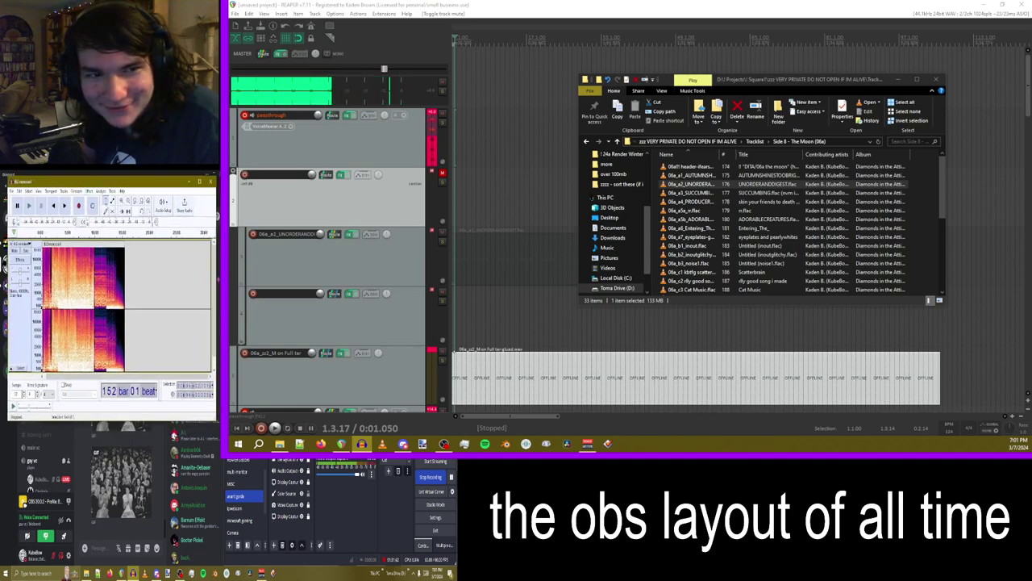
pyautogui.moveTo(93, 188); pyautogui.dragTo(278, 193)
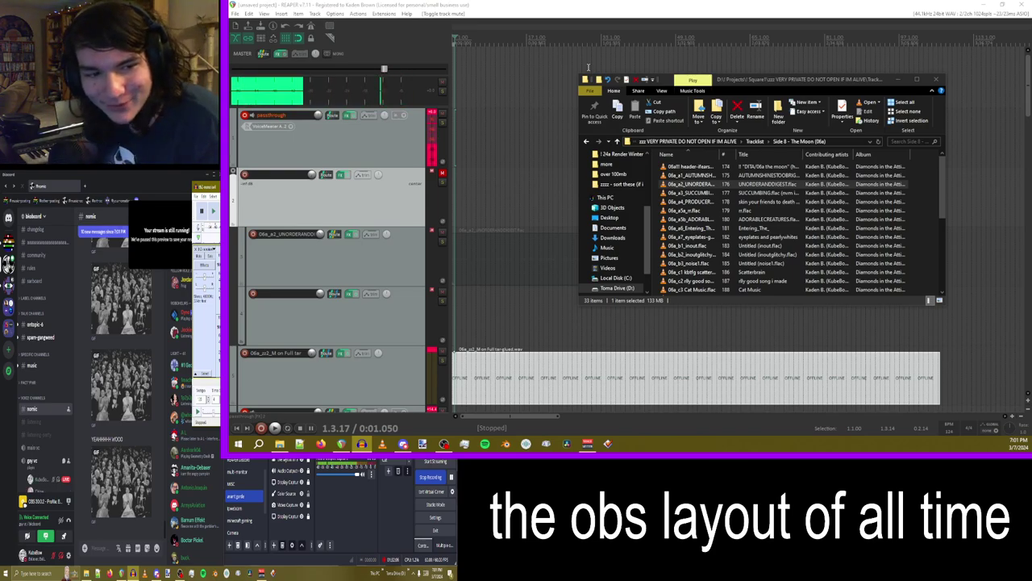
pyautogui.scroll(-2, 51, 407)
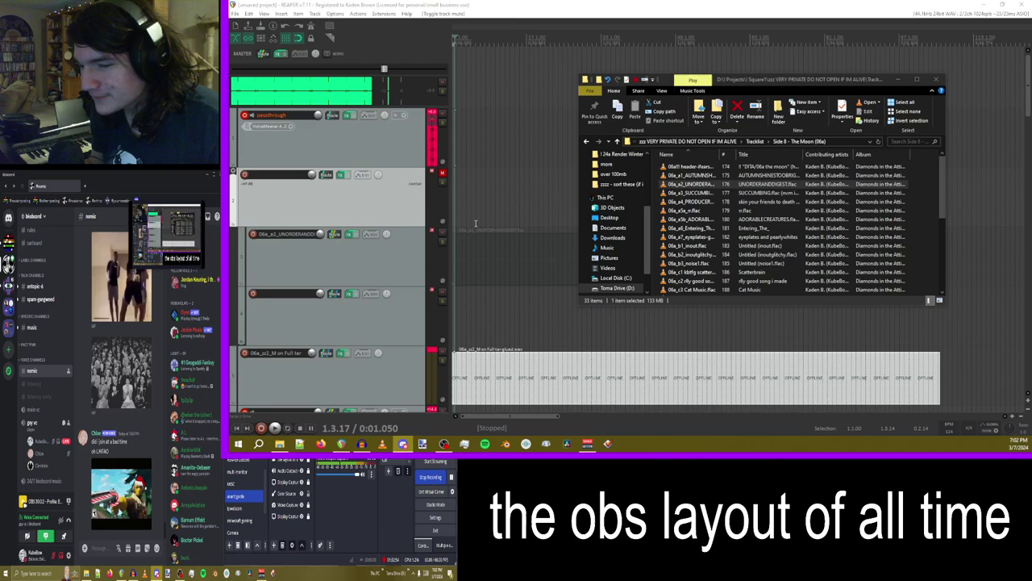
# - Switch to Audacity and place its th2-nonoise4 spectrogram window over the REAPER project
pyautogui.hotkey('alt', 'Tab')
pyautogui.moveTo(447, 31); pyautogui.dragTo(490, 29)
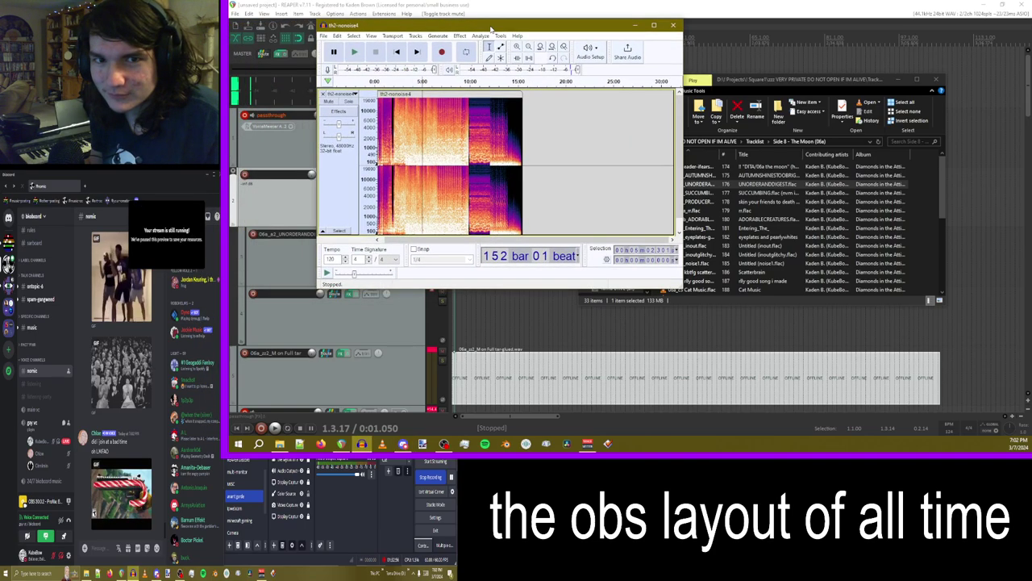